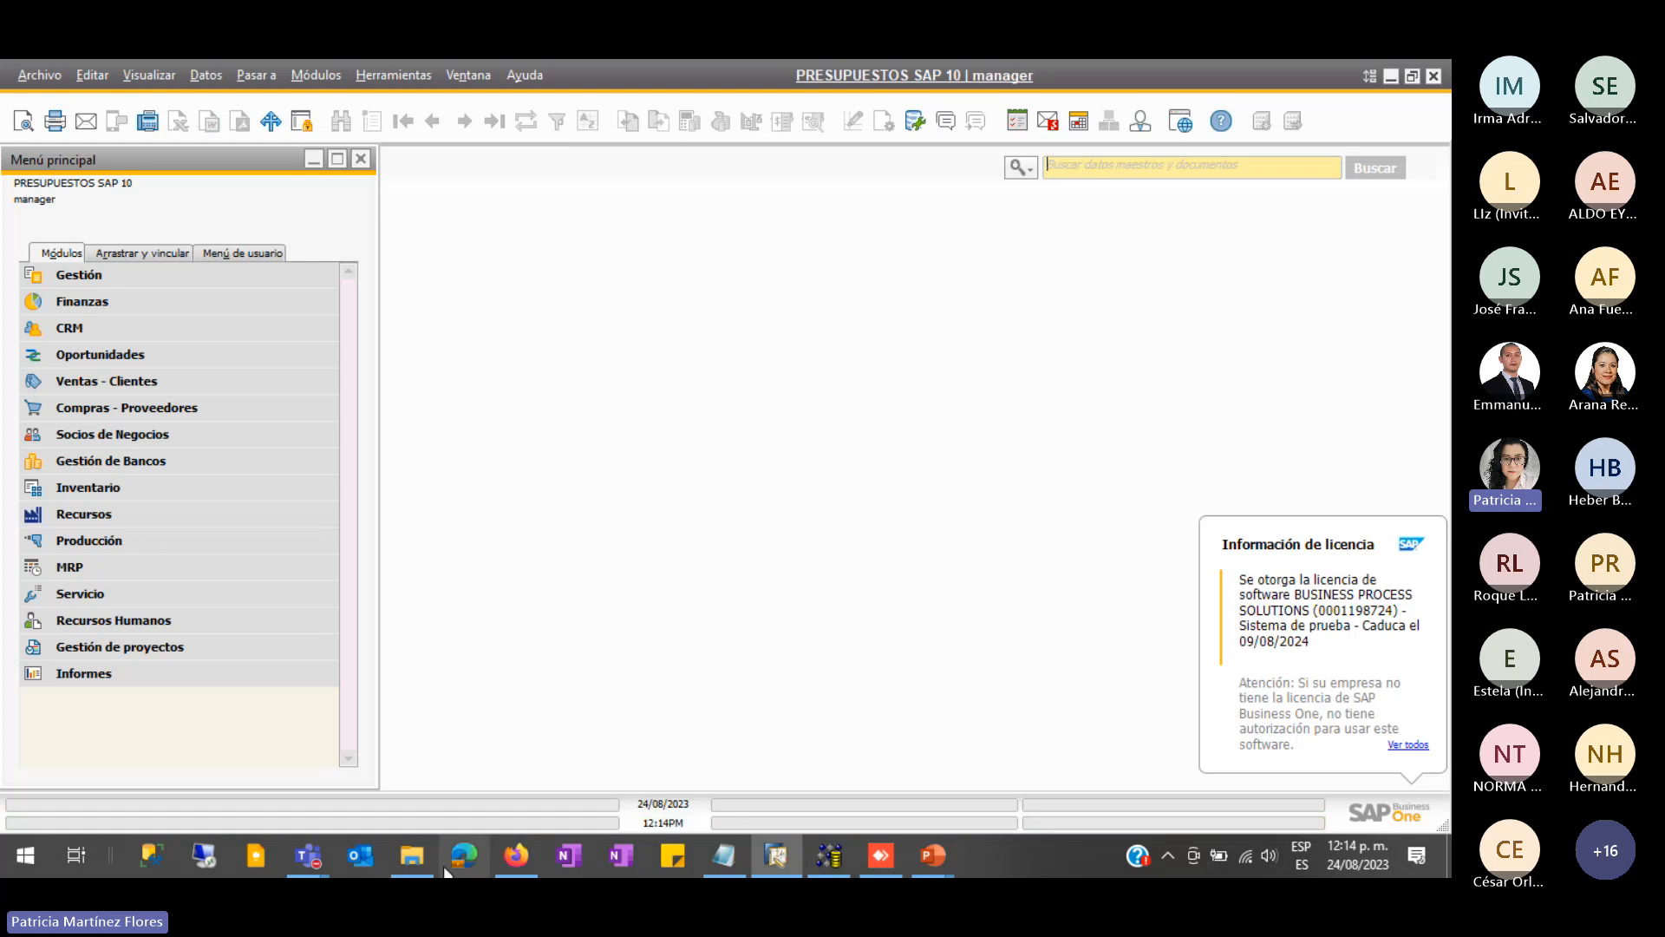
- Open Parametrizaciones generales from Gestión > Inicialización sistema
left_click(139, 277)
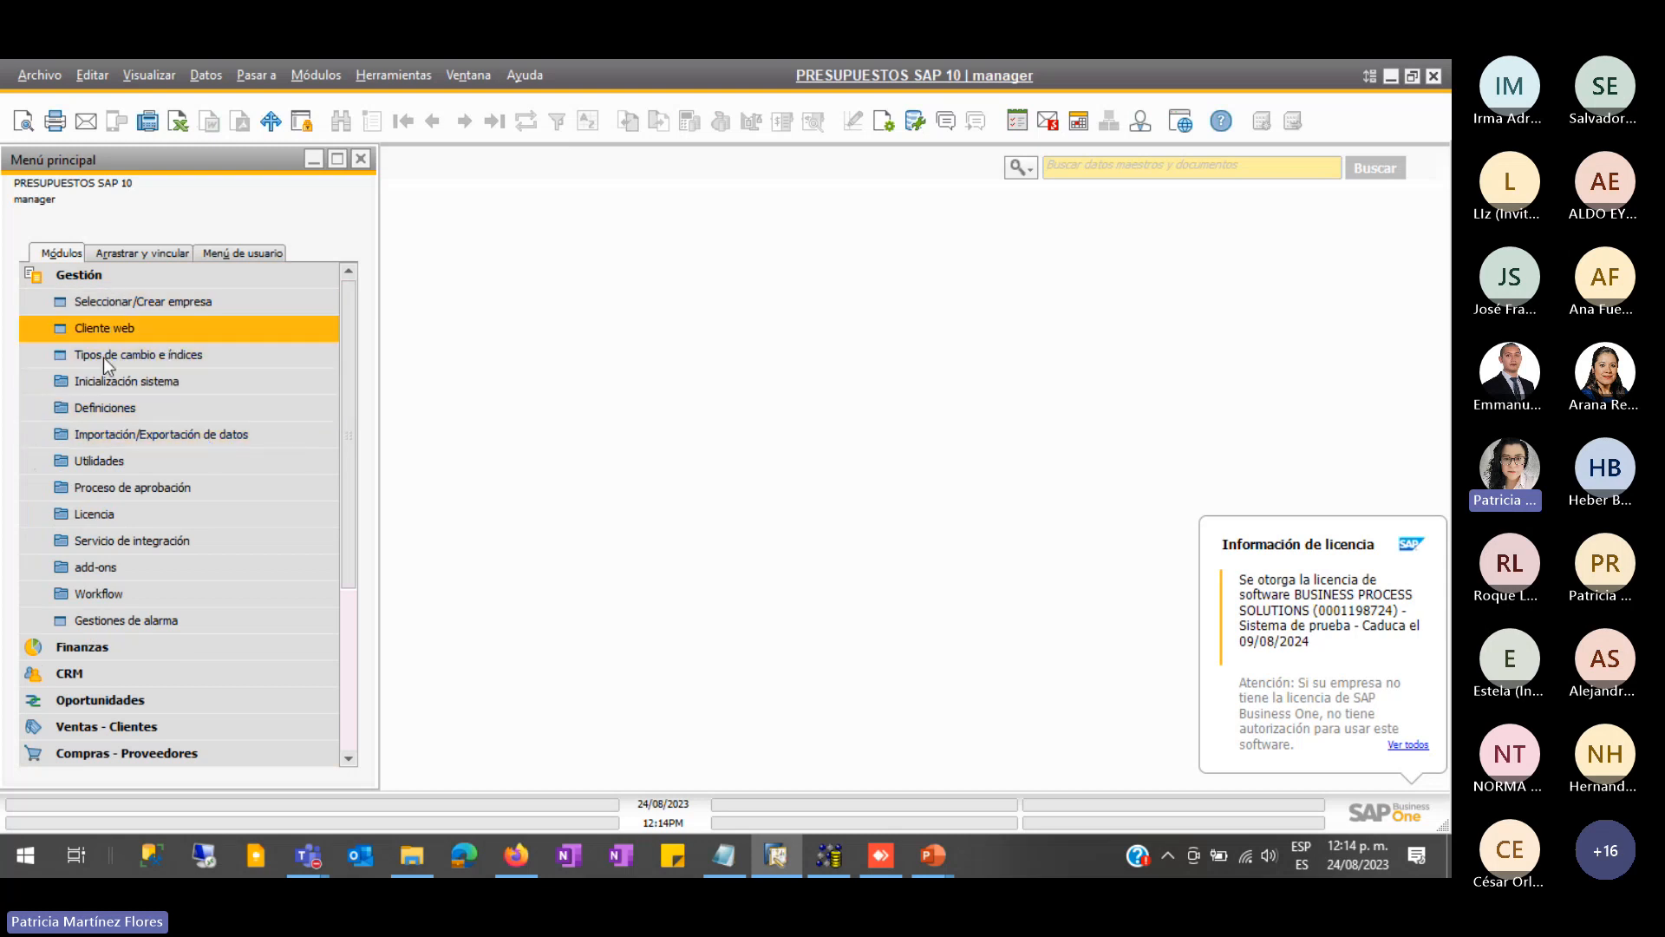
left_click(154, 378)
left_click(252, 433)
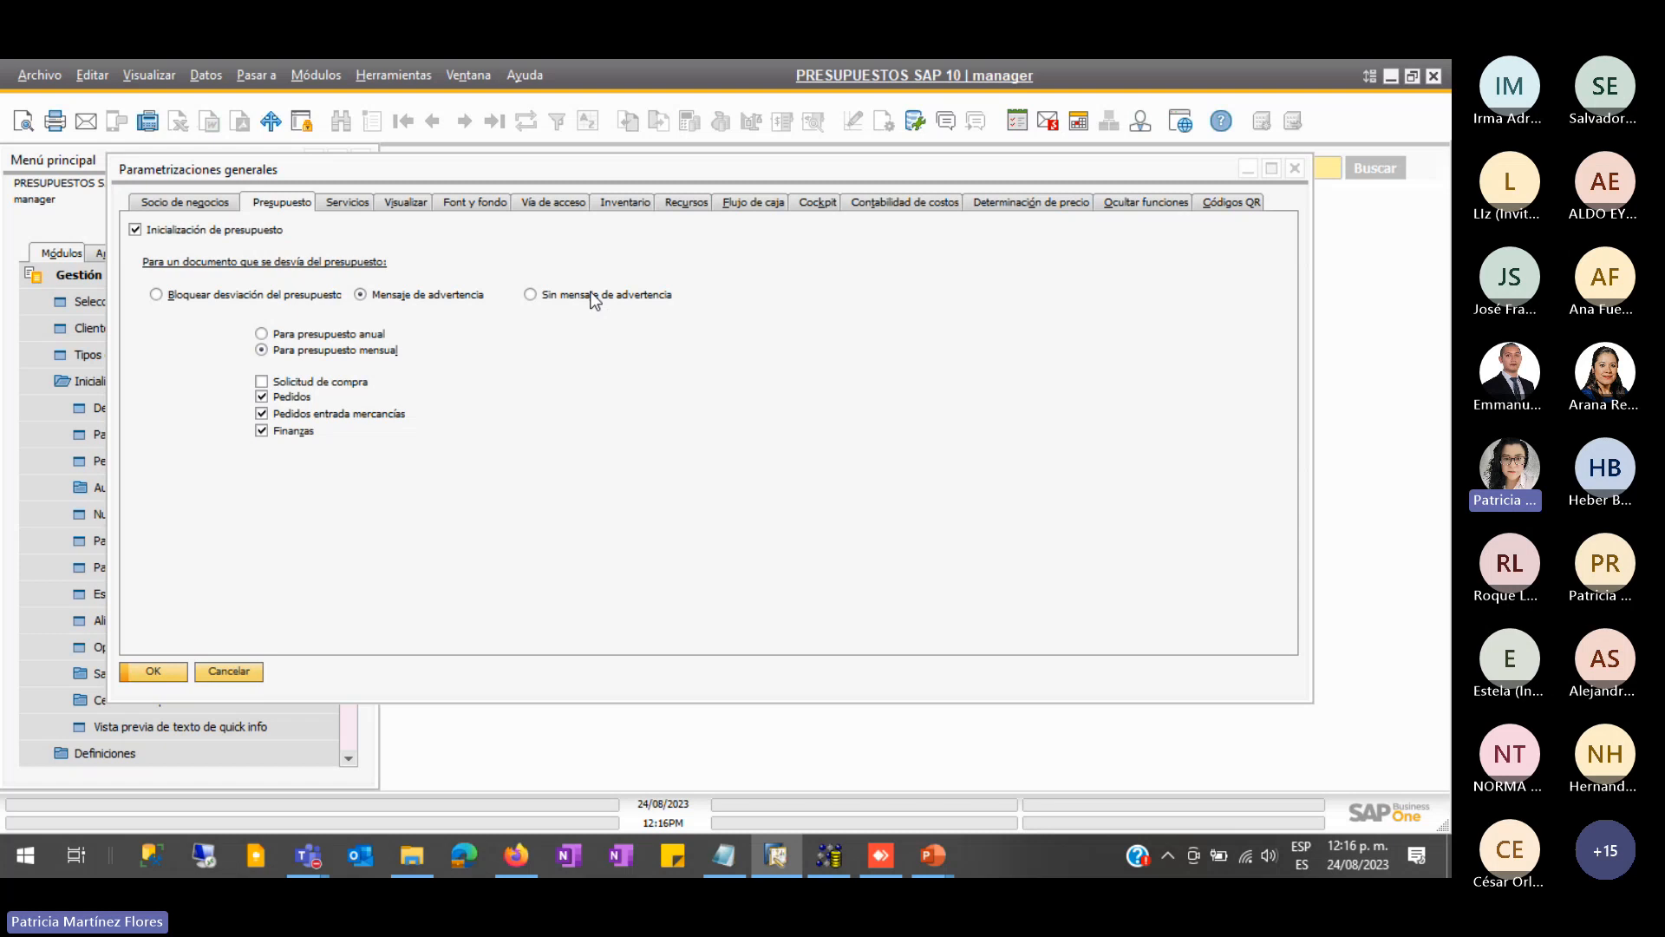
- Switch the budget alert period to 'Para presupuesto anual'
left_click(349, 335)
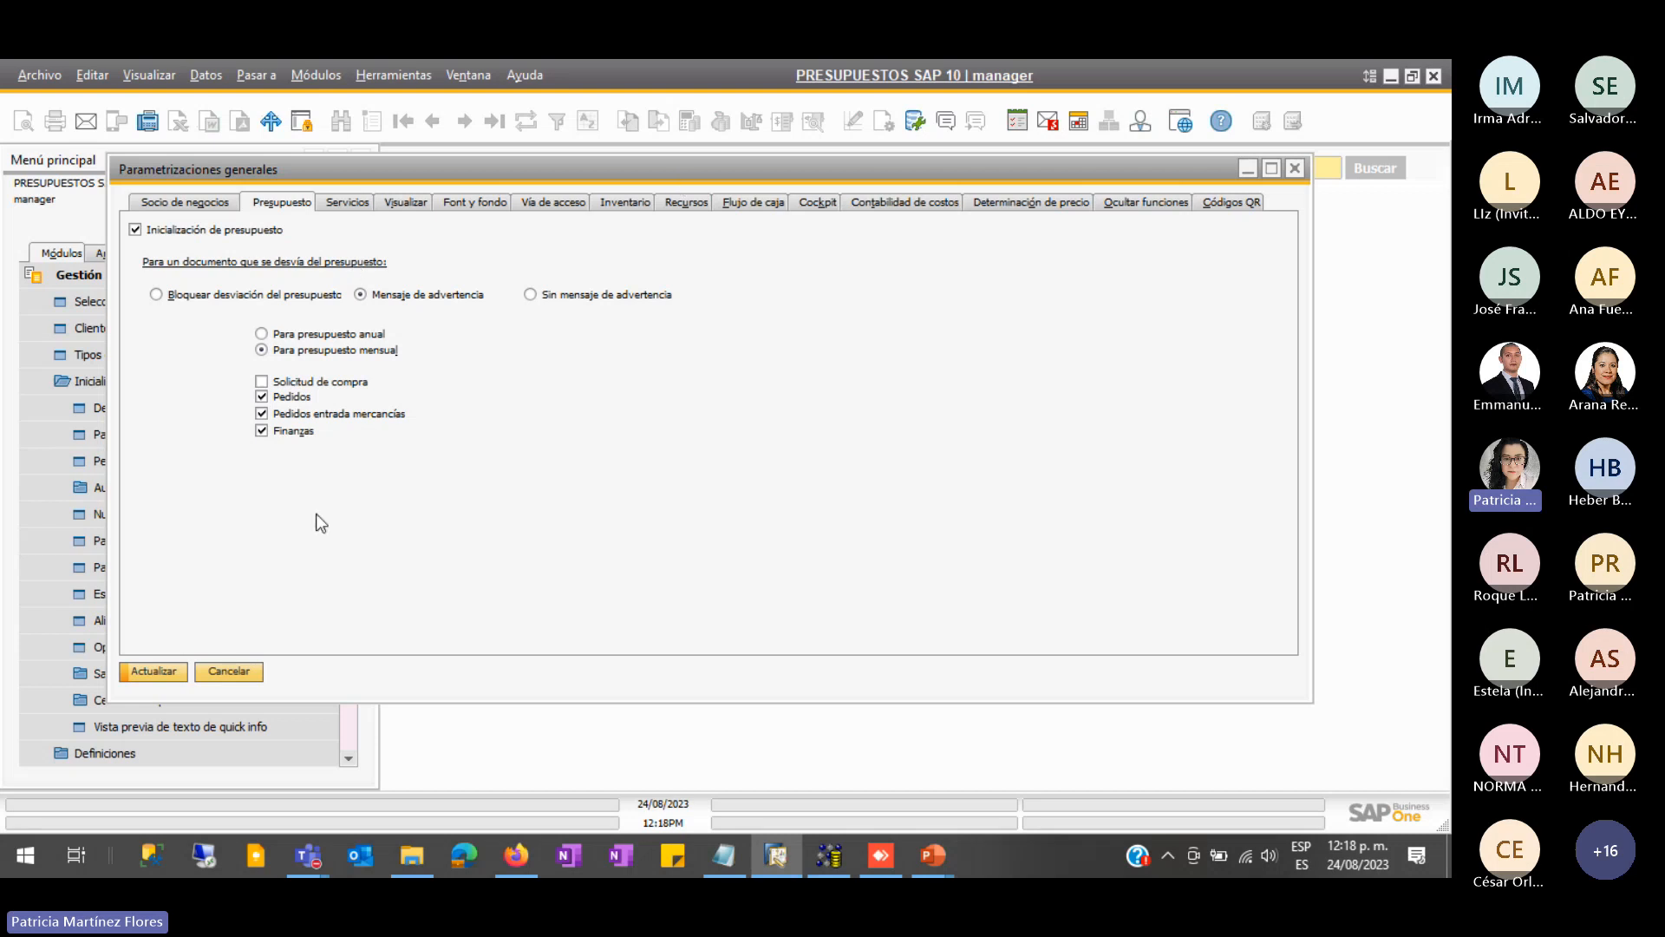
- Cancel General Settings without saving and expand Finanzas > Definición del presupuesto
left_click(237, 673)
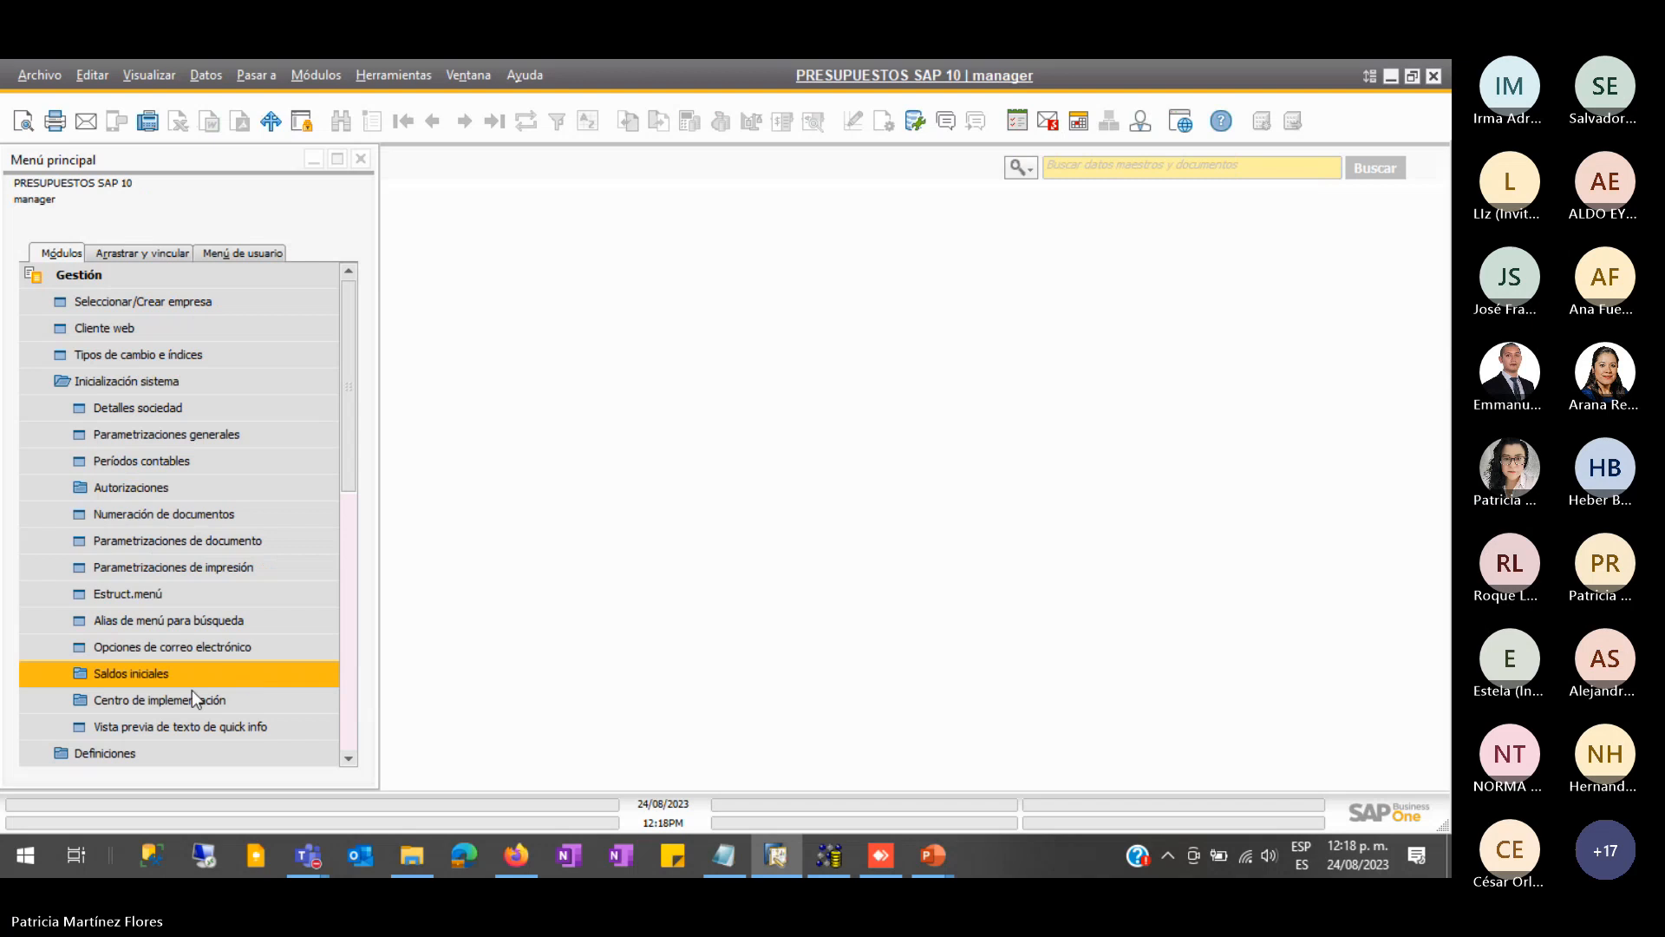
left_click(112, 282)
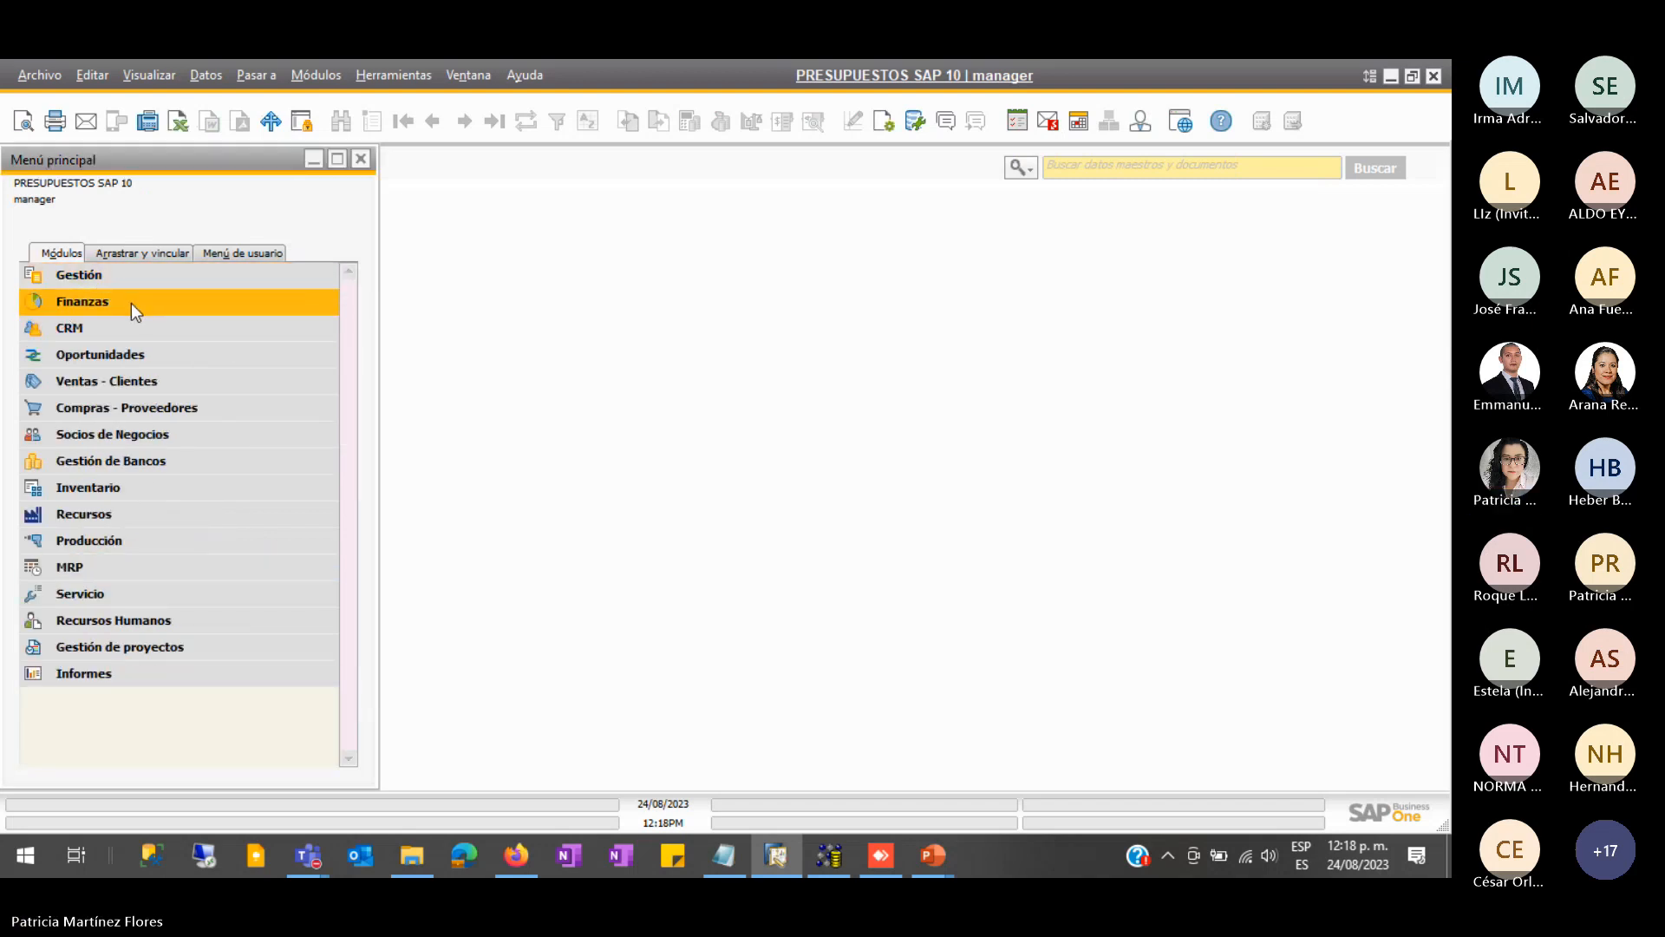
left_click(132, 302)
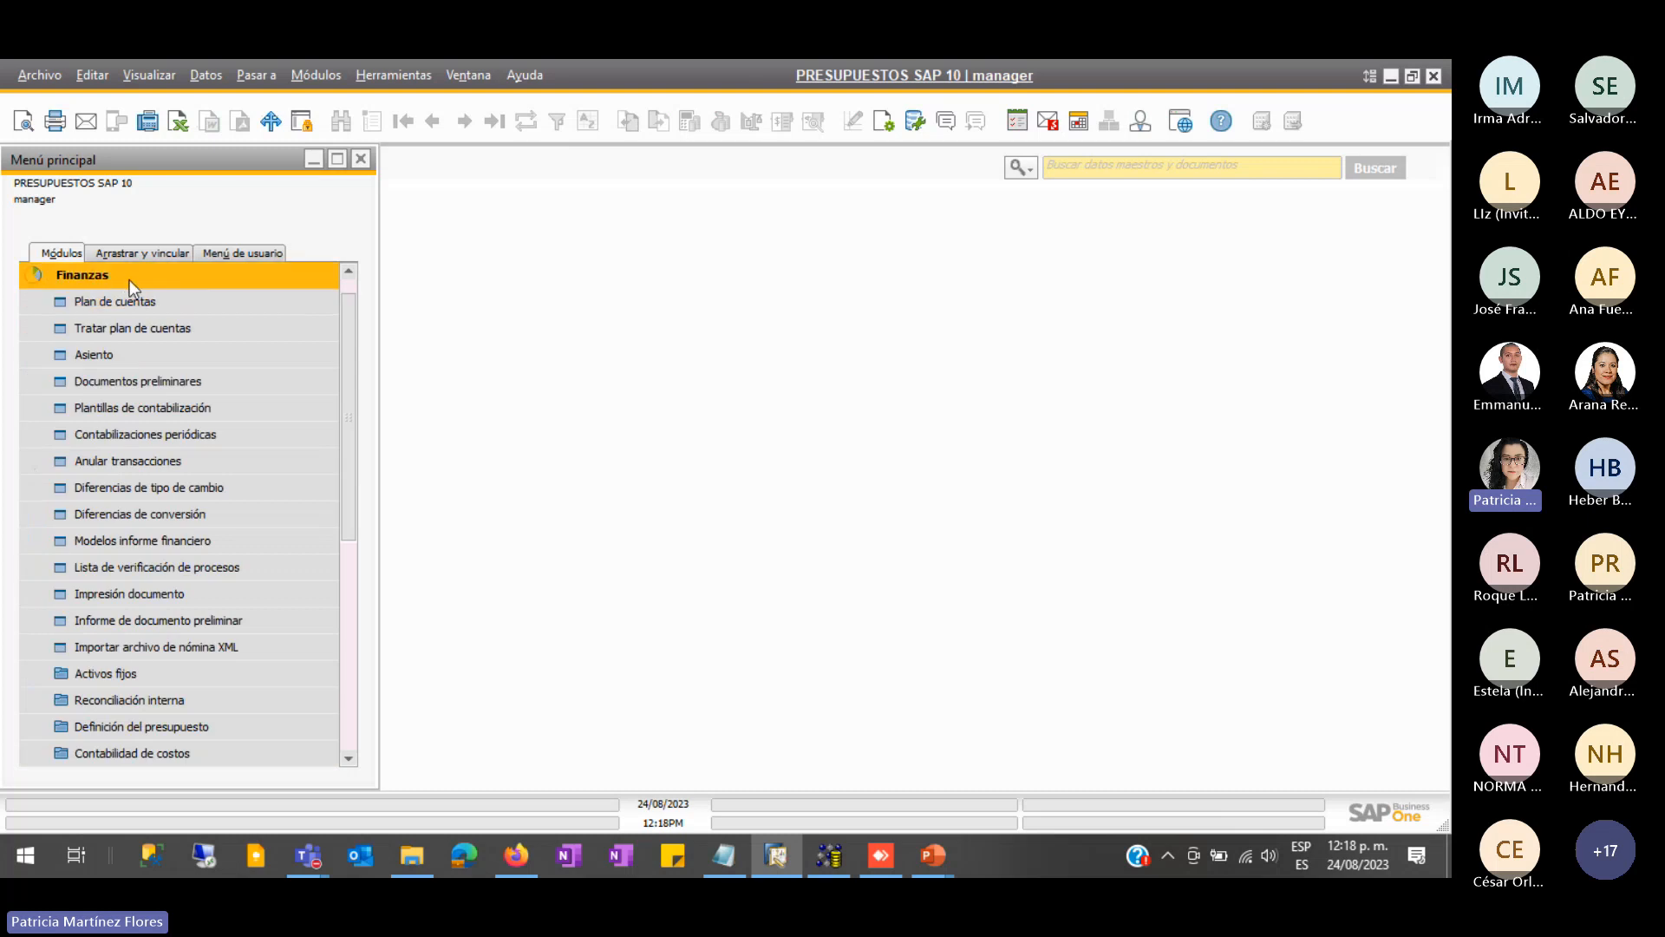
scroll(73, 569, "down", 1)
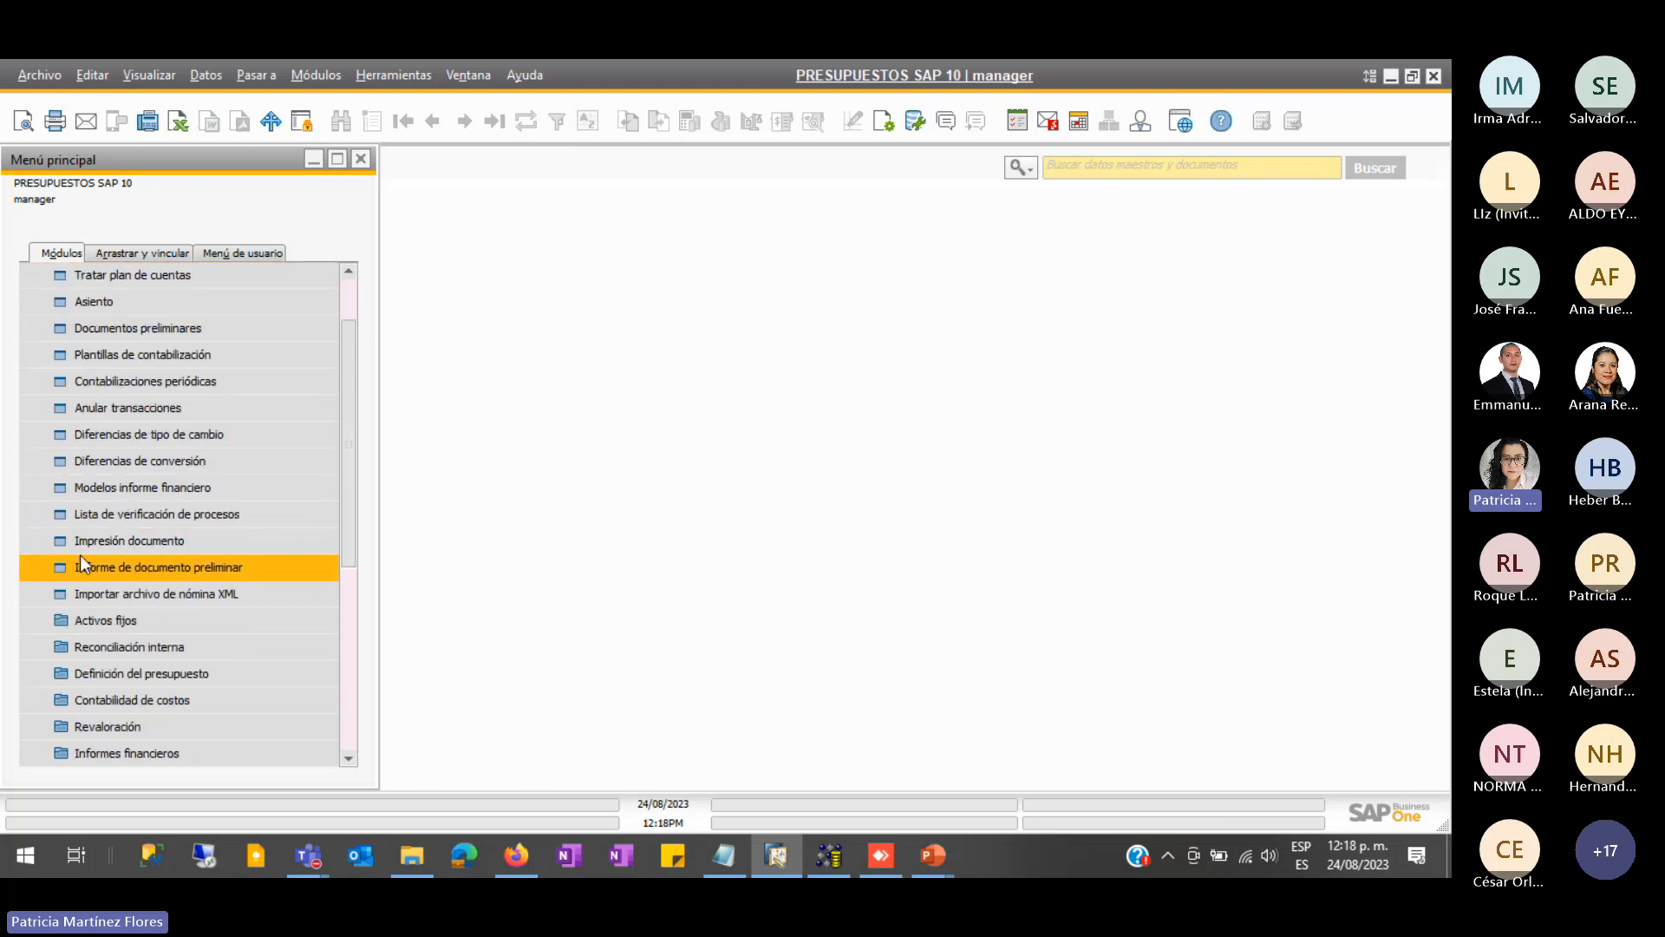
scroll(80, 555, "down", 1)
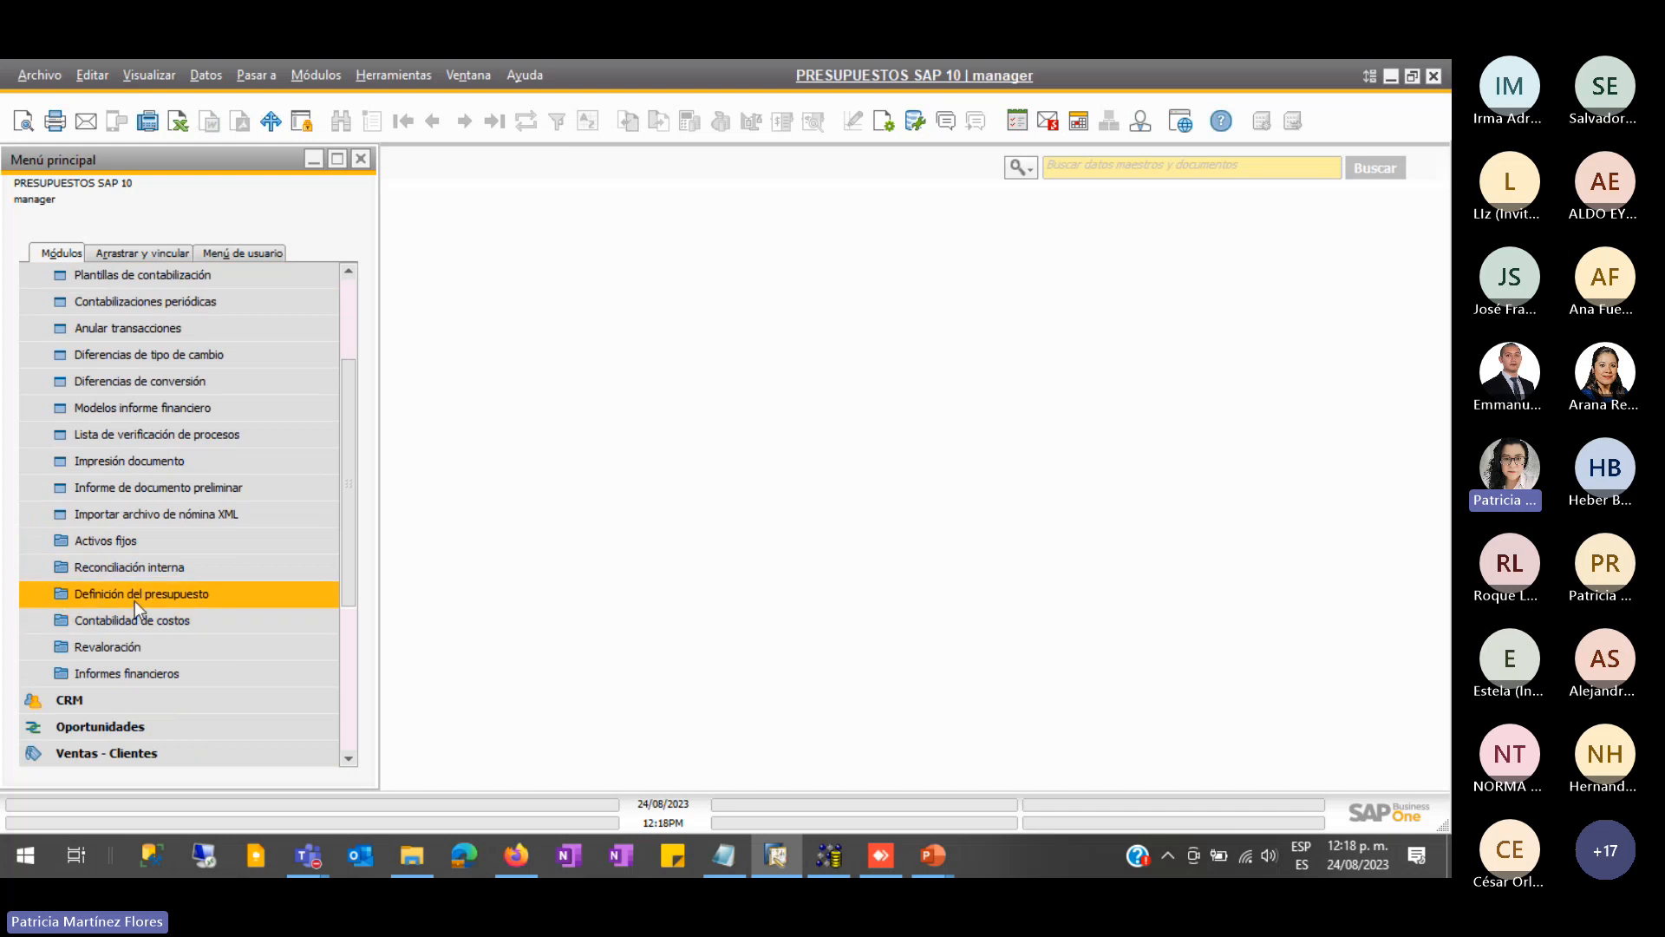
left_click(167, 594)
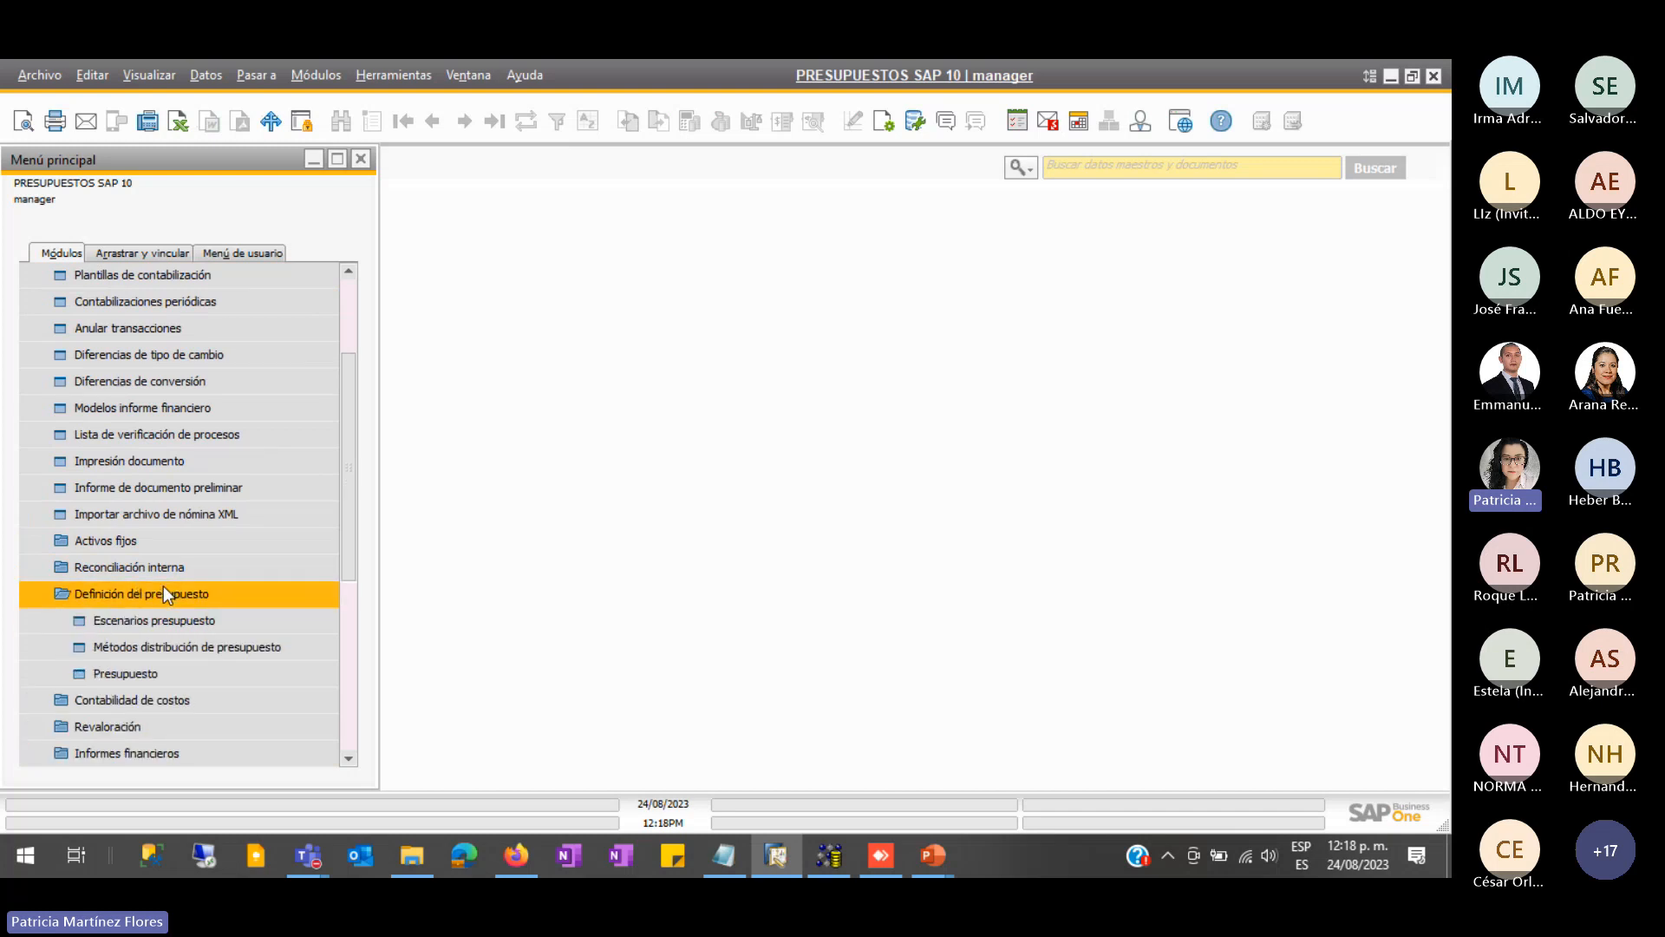
scroll(164, 589, "down", 1)
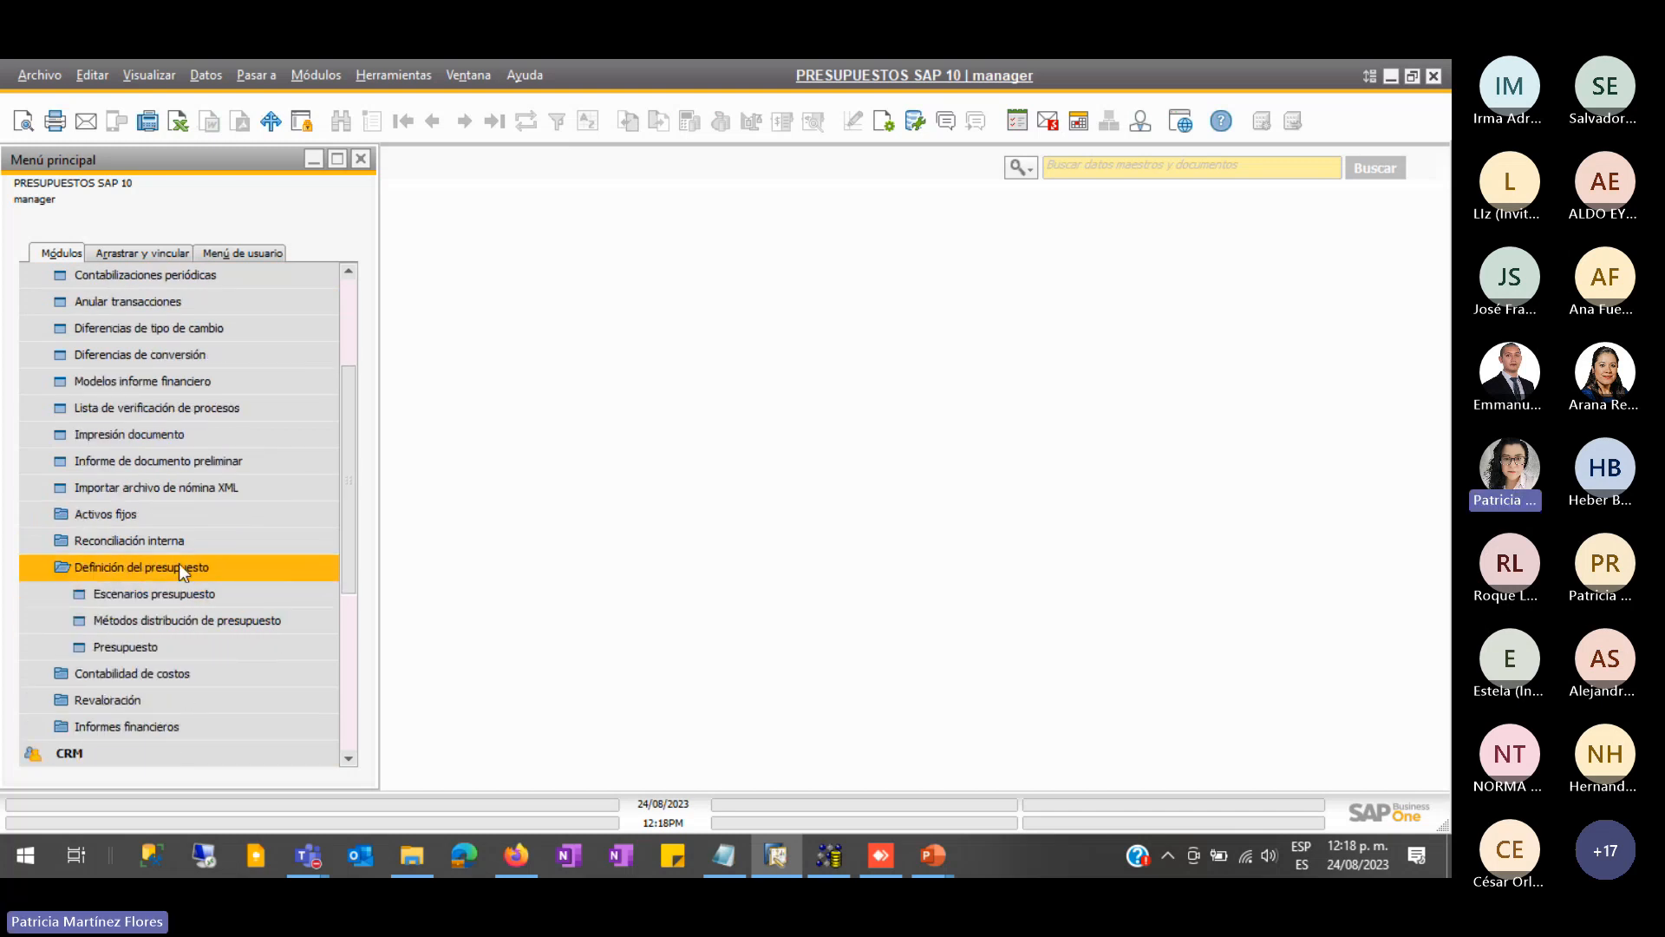
- Open the Métodos distribución de presupuesto form and load method 1, Igual a
left_click(149, 621)
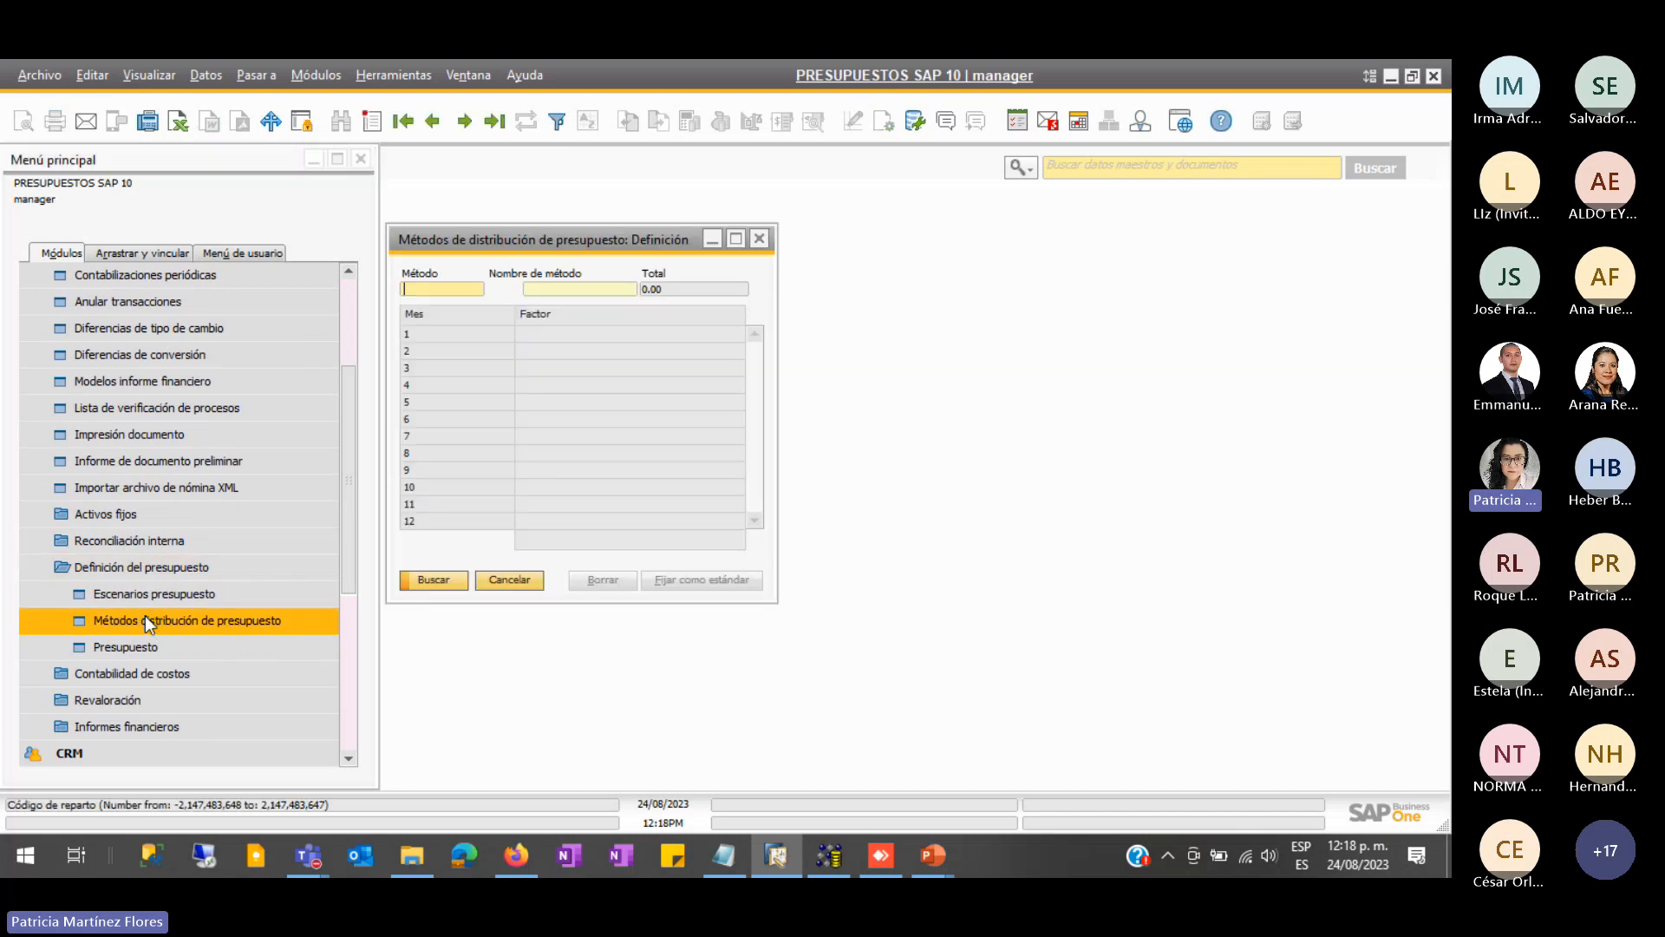
left_click_drag(598, 237, 750, 190)
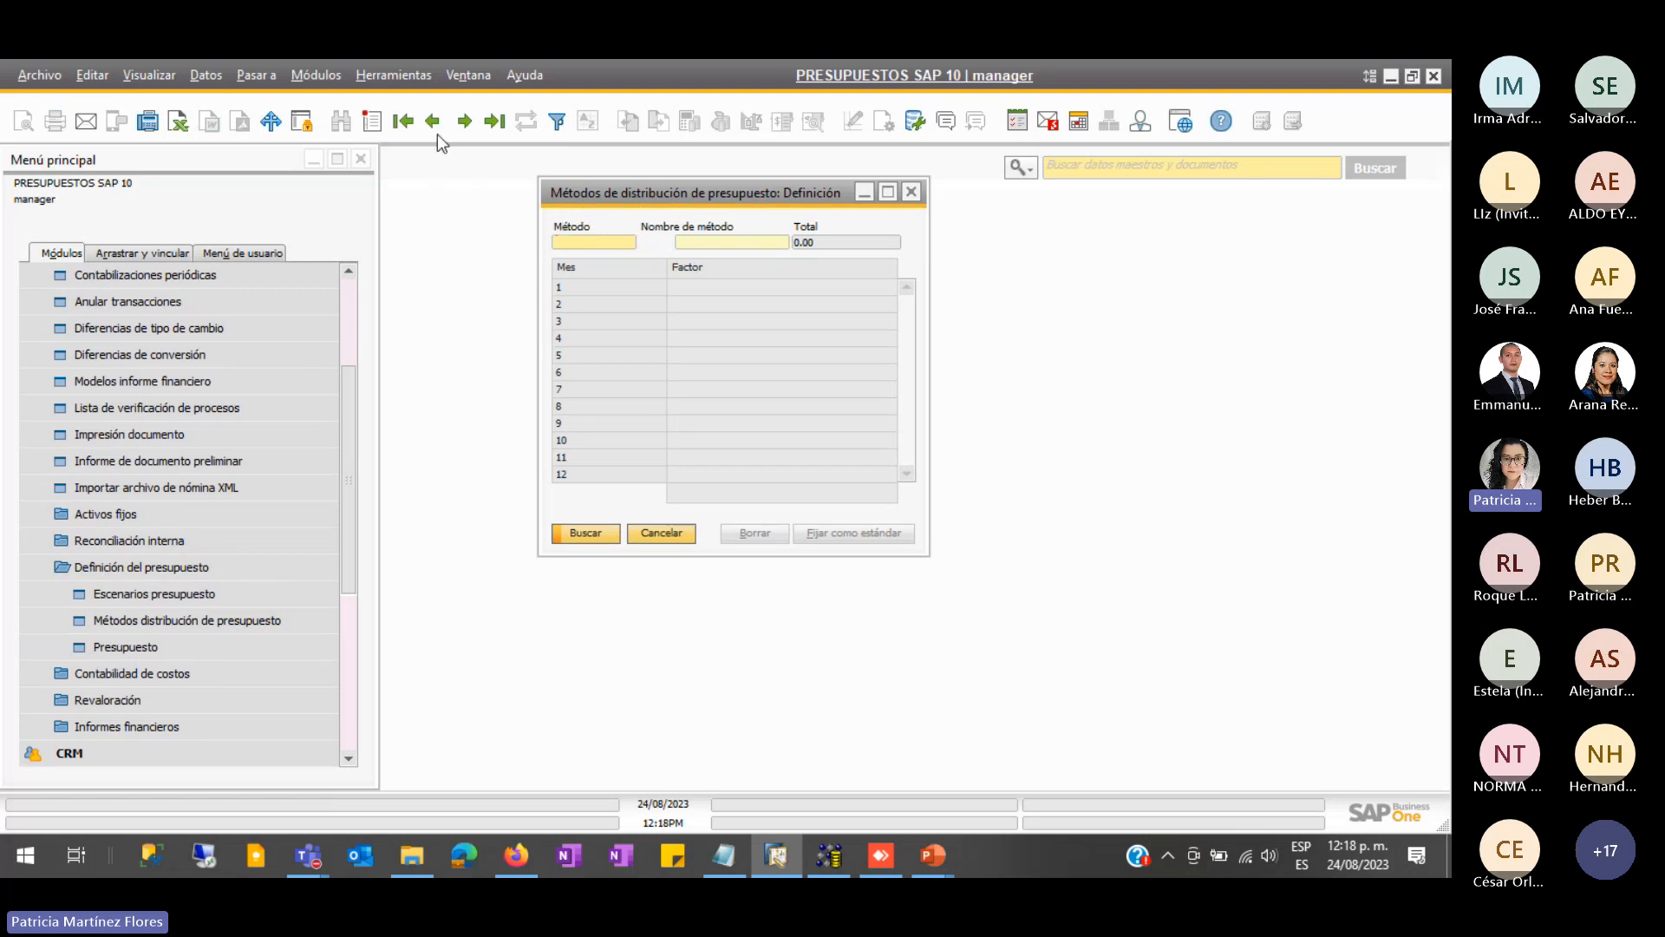
left_click(404, 136)
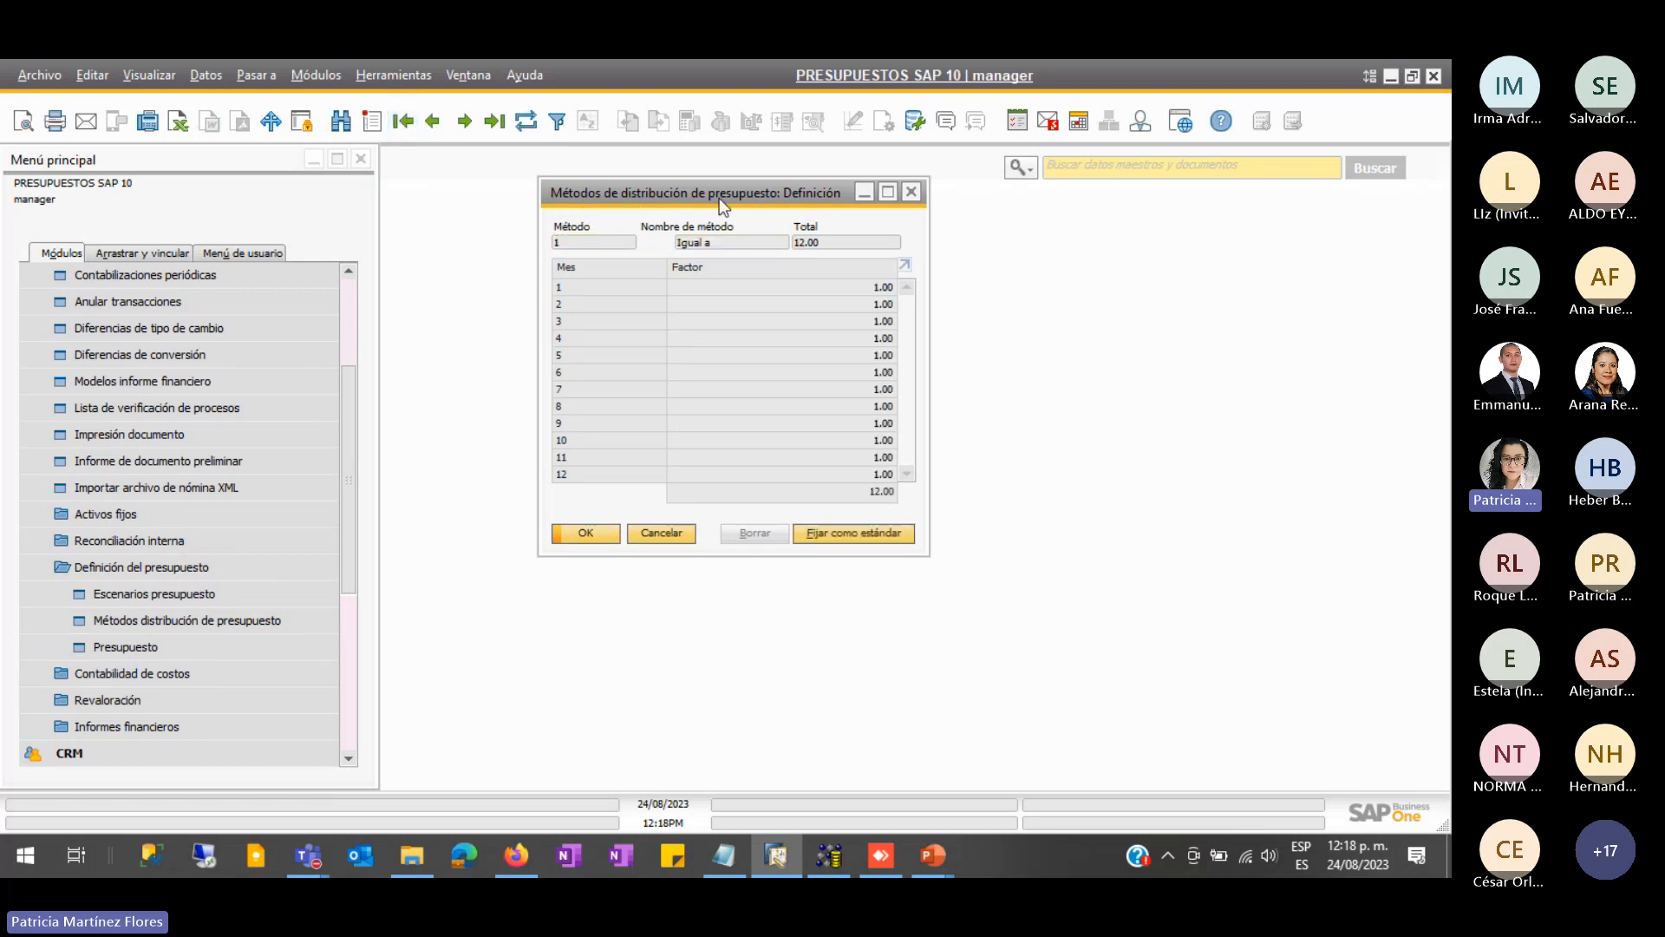
left_click_drag(710, 192, 563, 168)
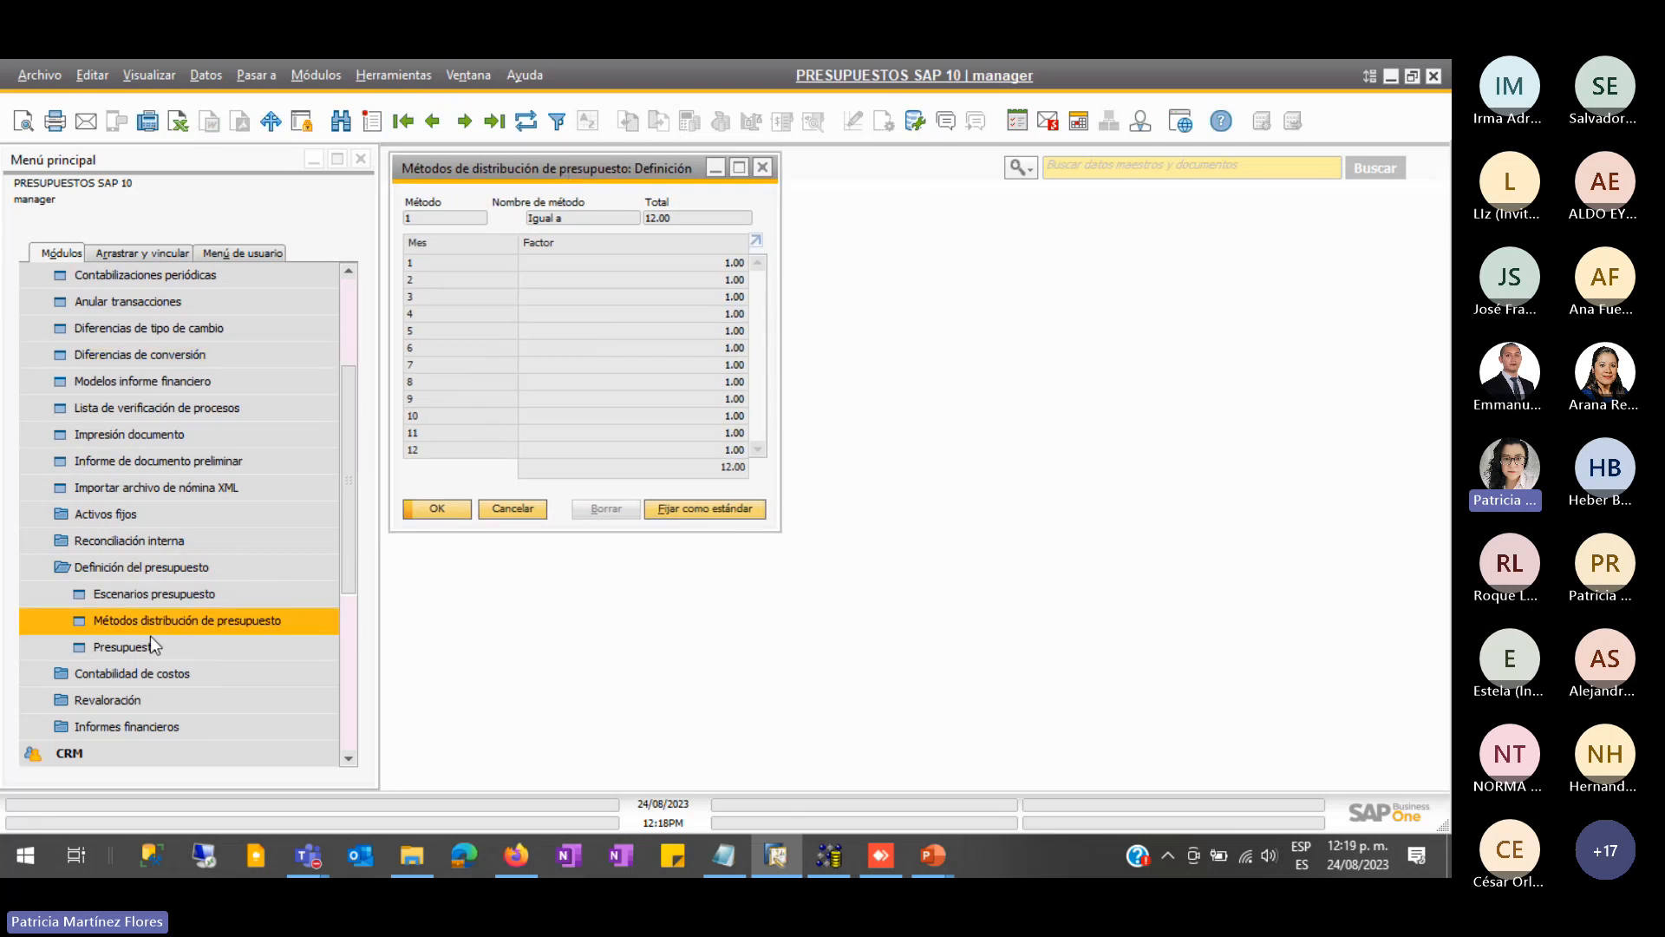
- Open two more method windows showing methods 2 and 3 alongside it
left_click(238, 617)
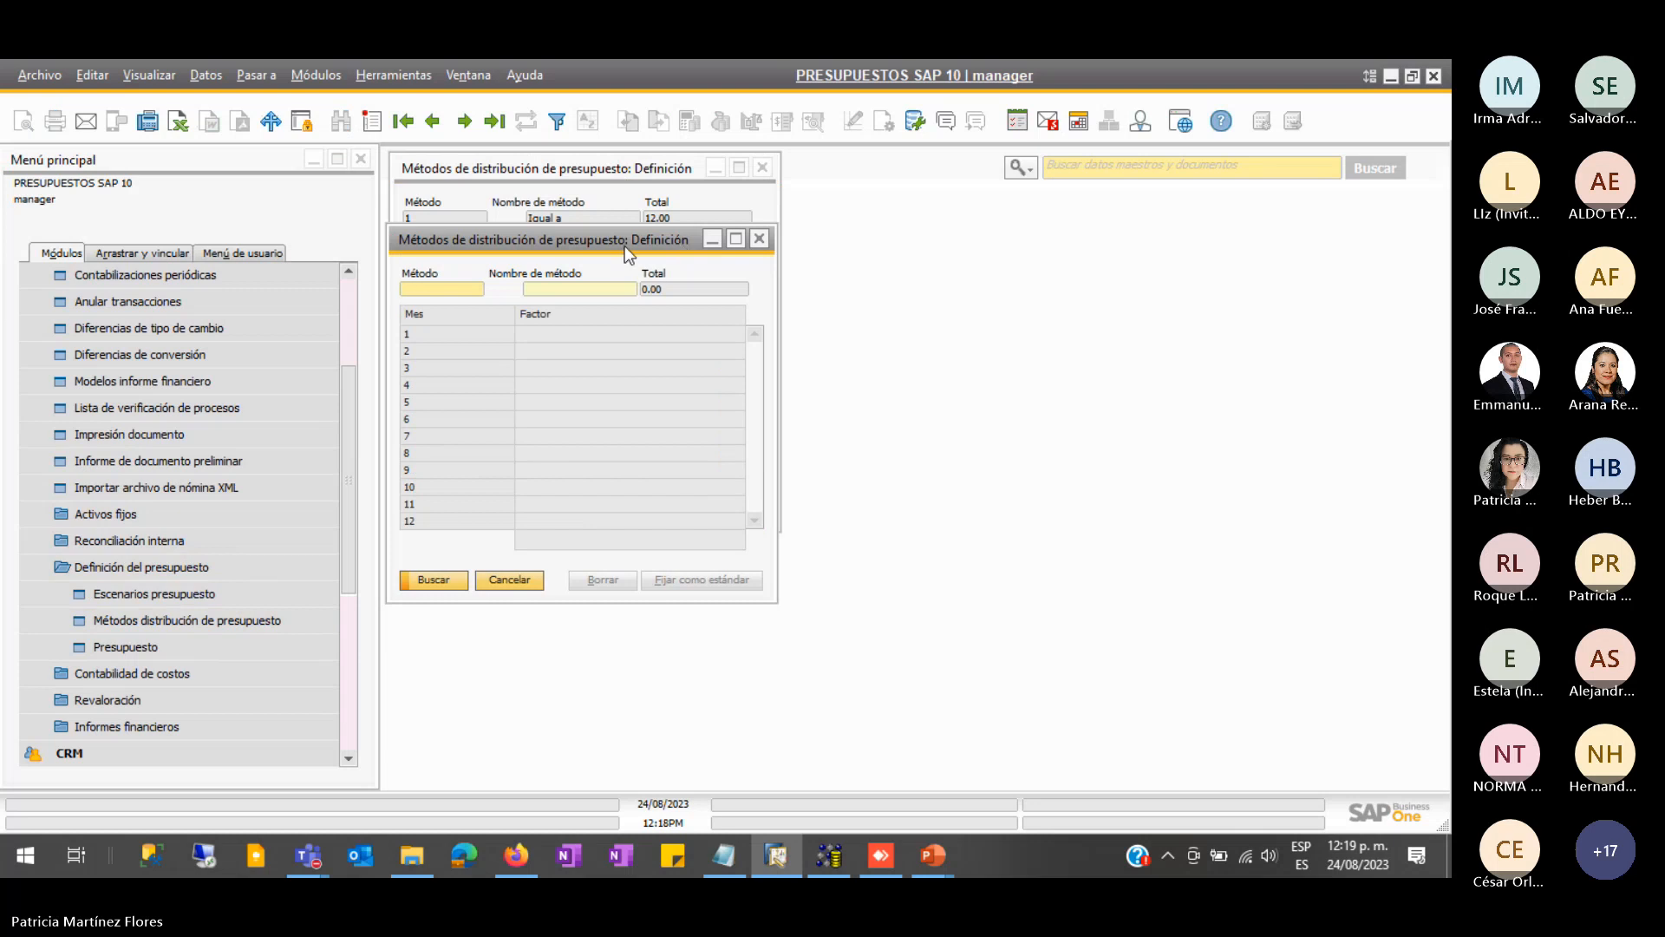
left_click_drag(624, 246, 1048, 229)
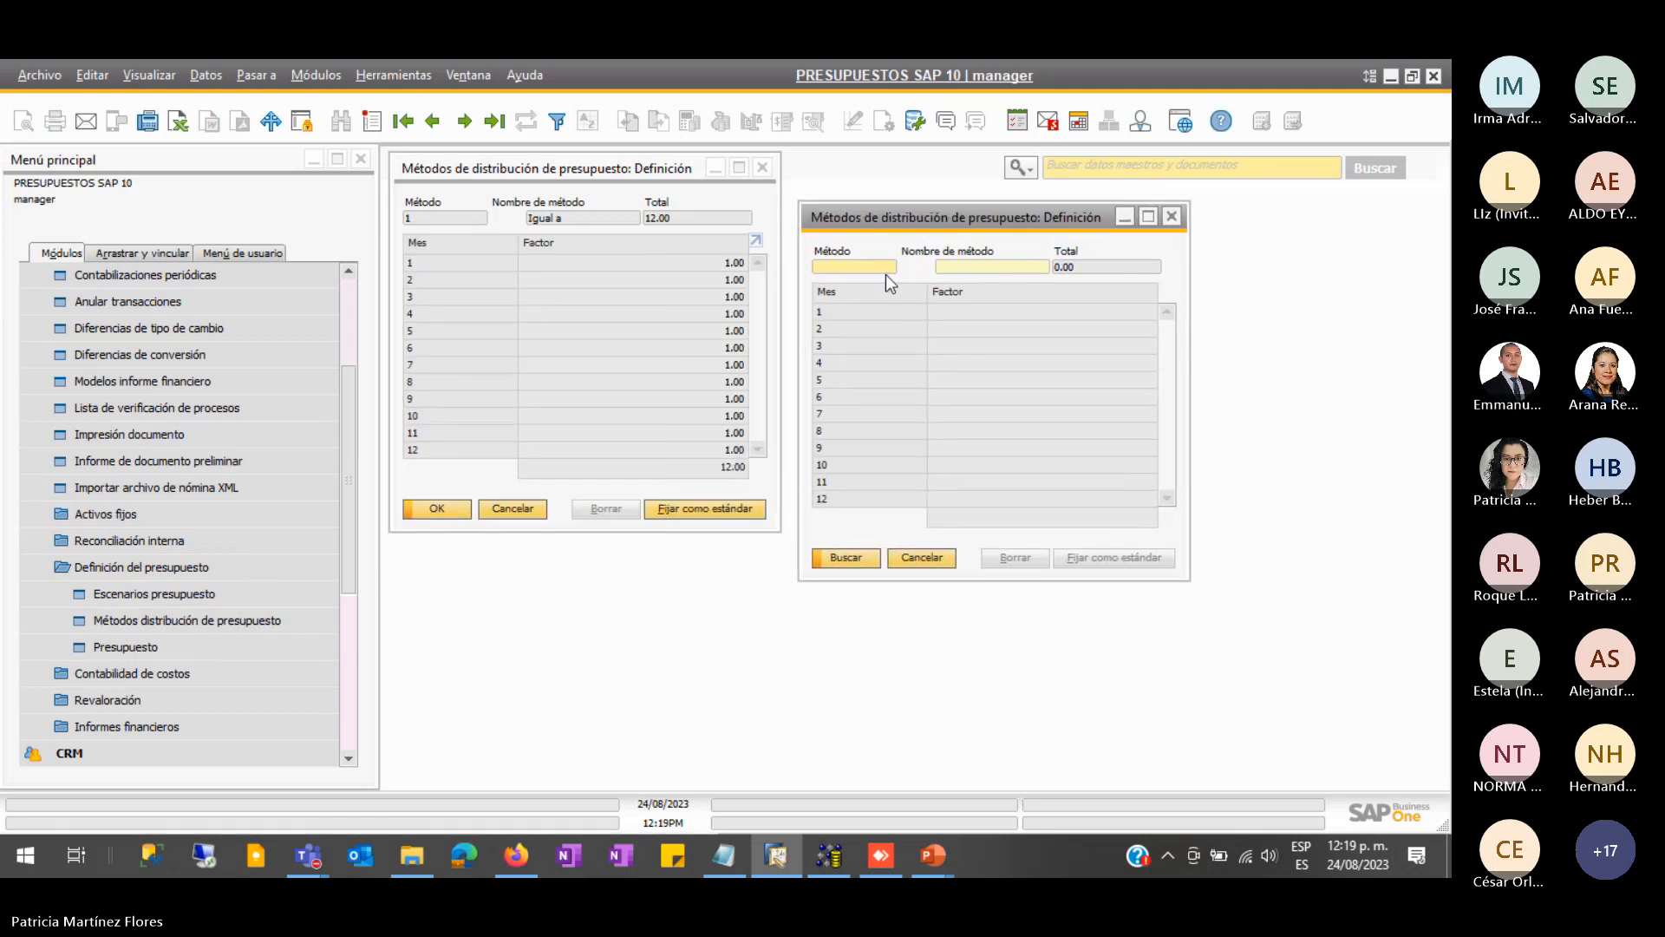
type("2")
key("Return")
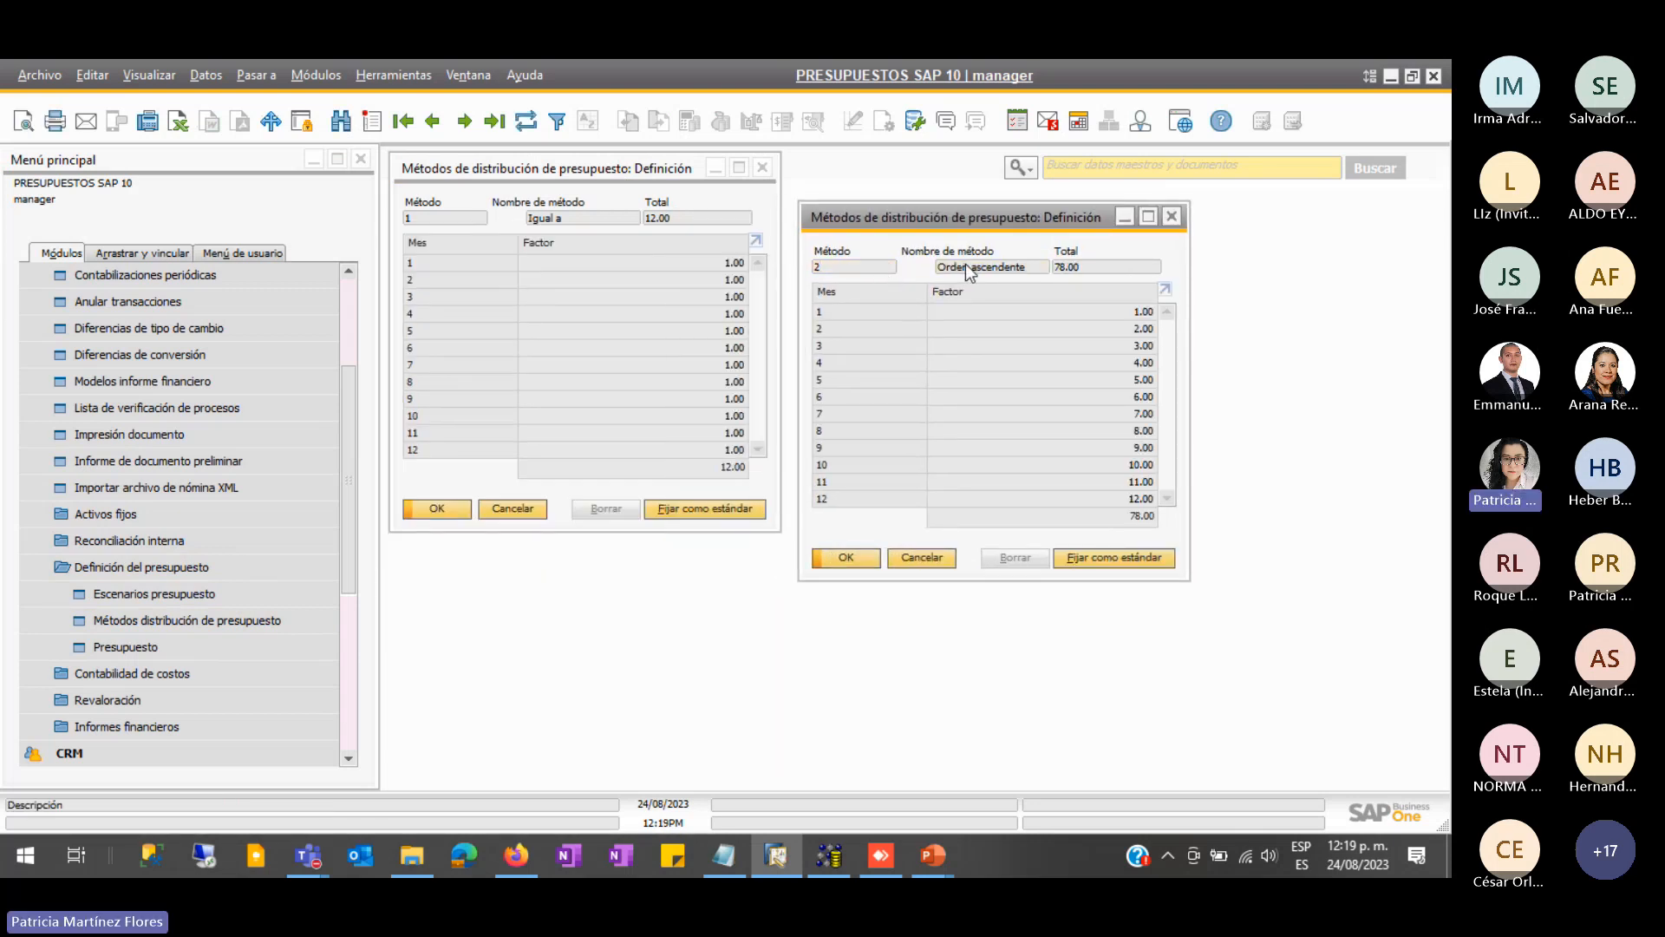
left_click(199, 619)
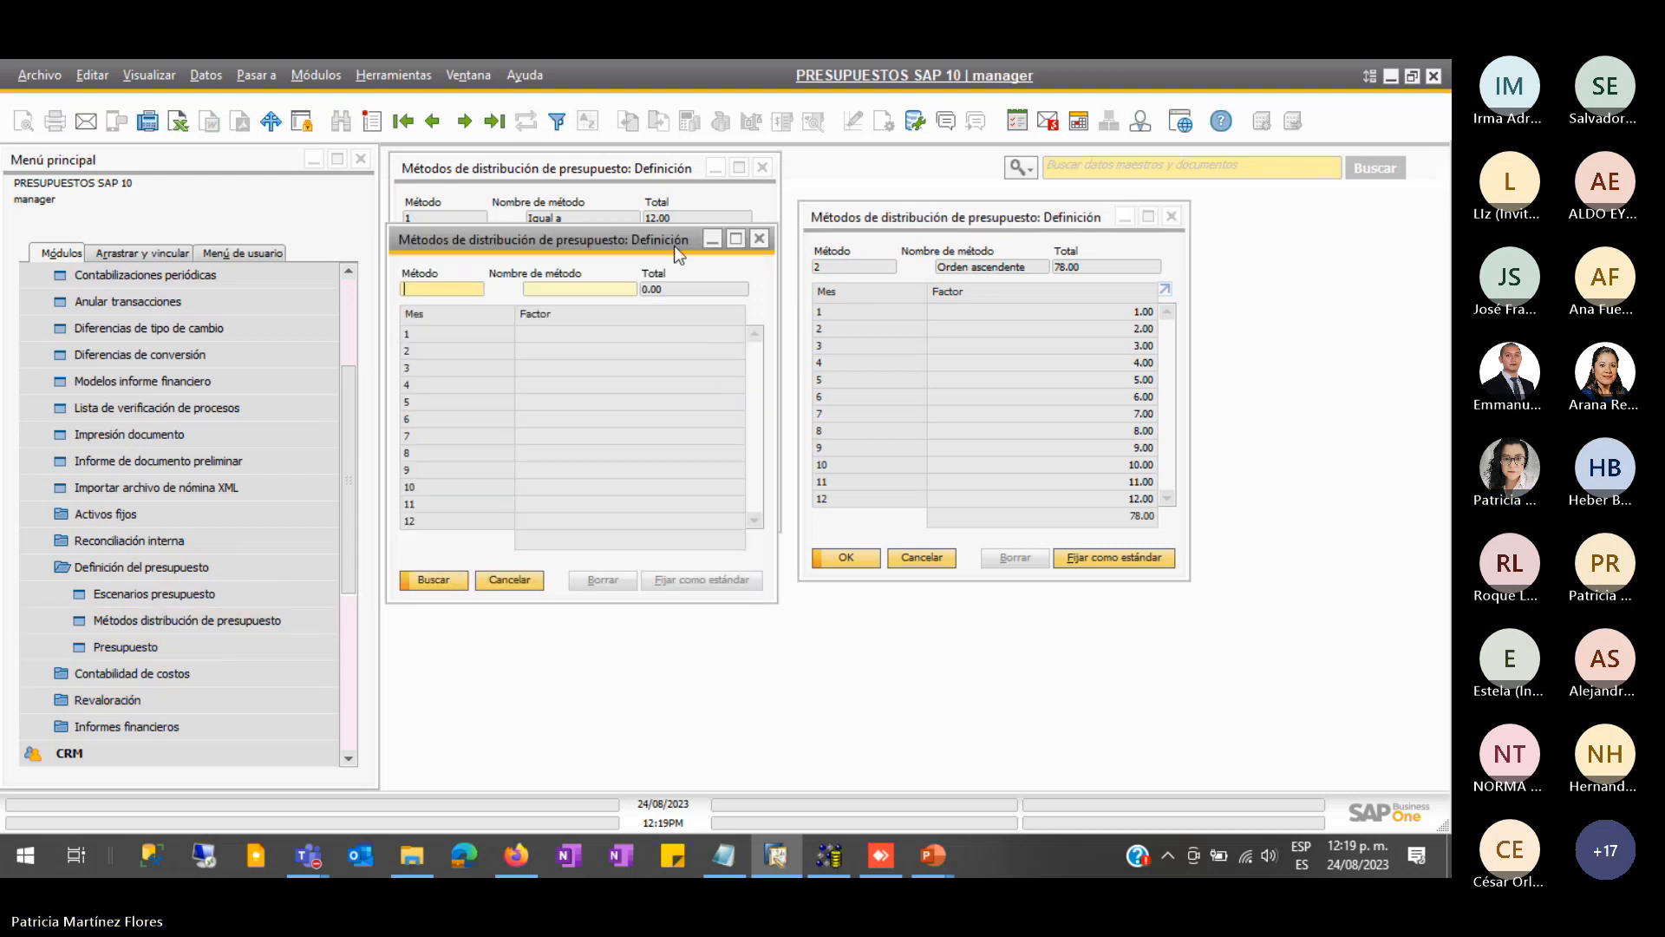
left_click_drag(671, 264, 1261, 401)
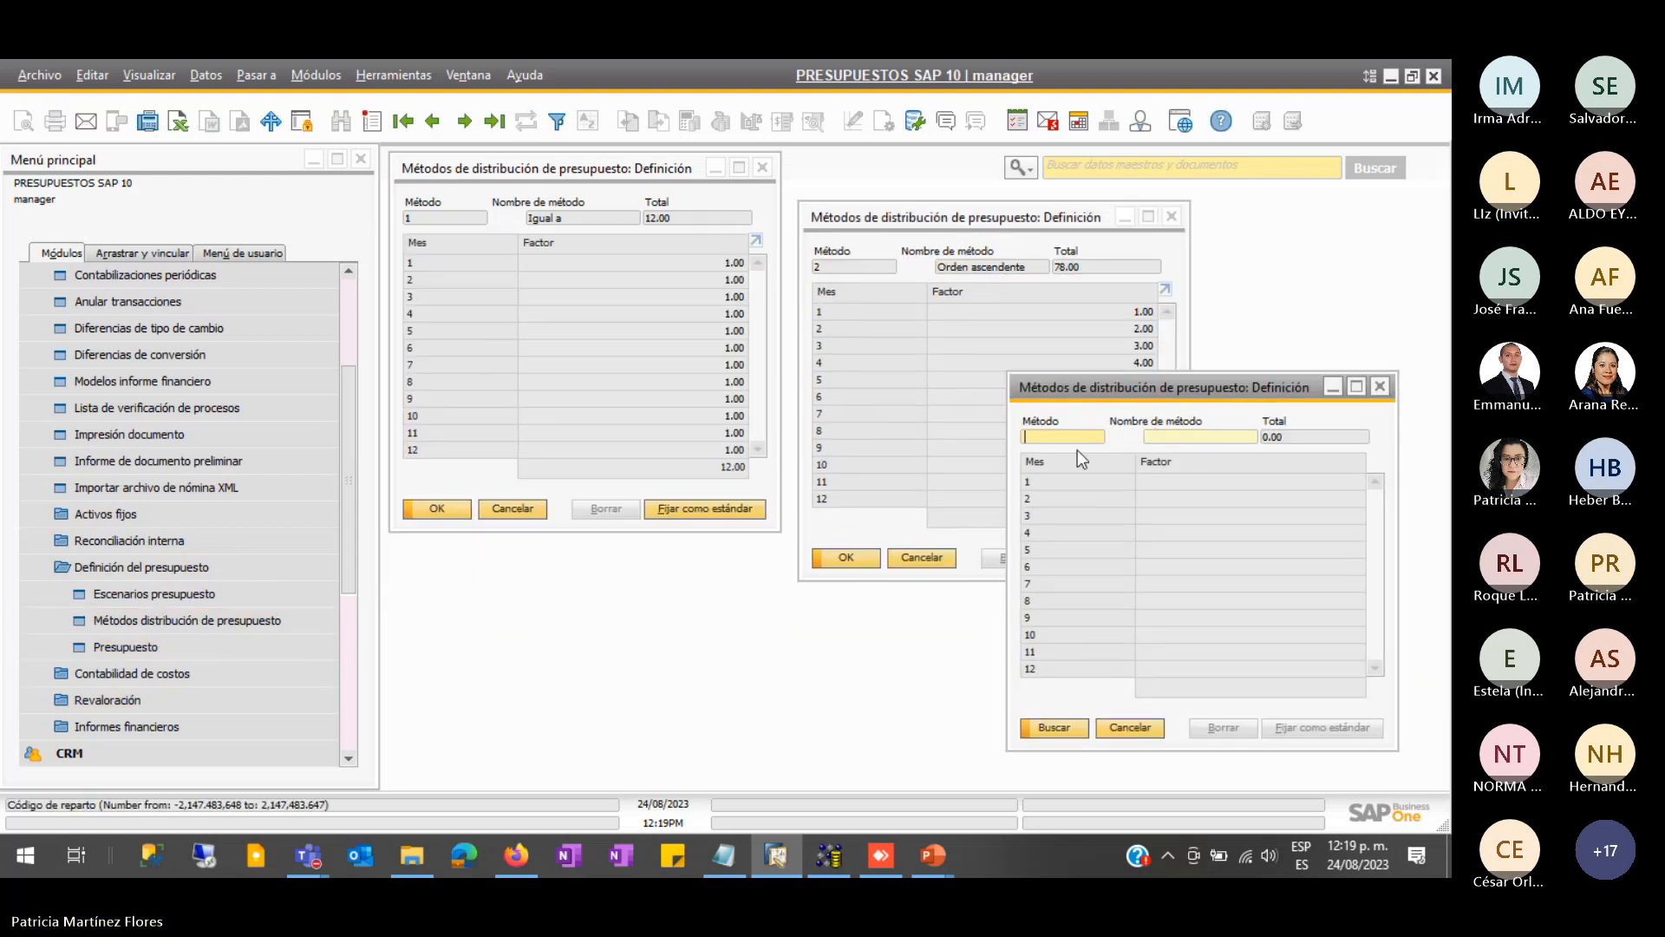
type("3")
key("Return")
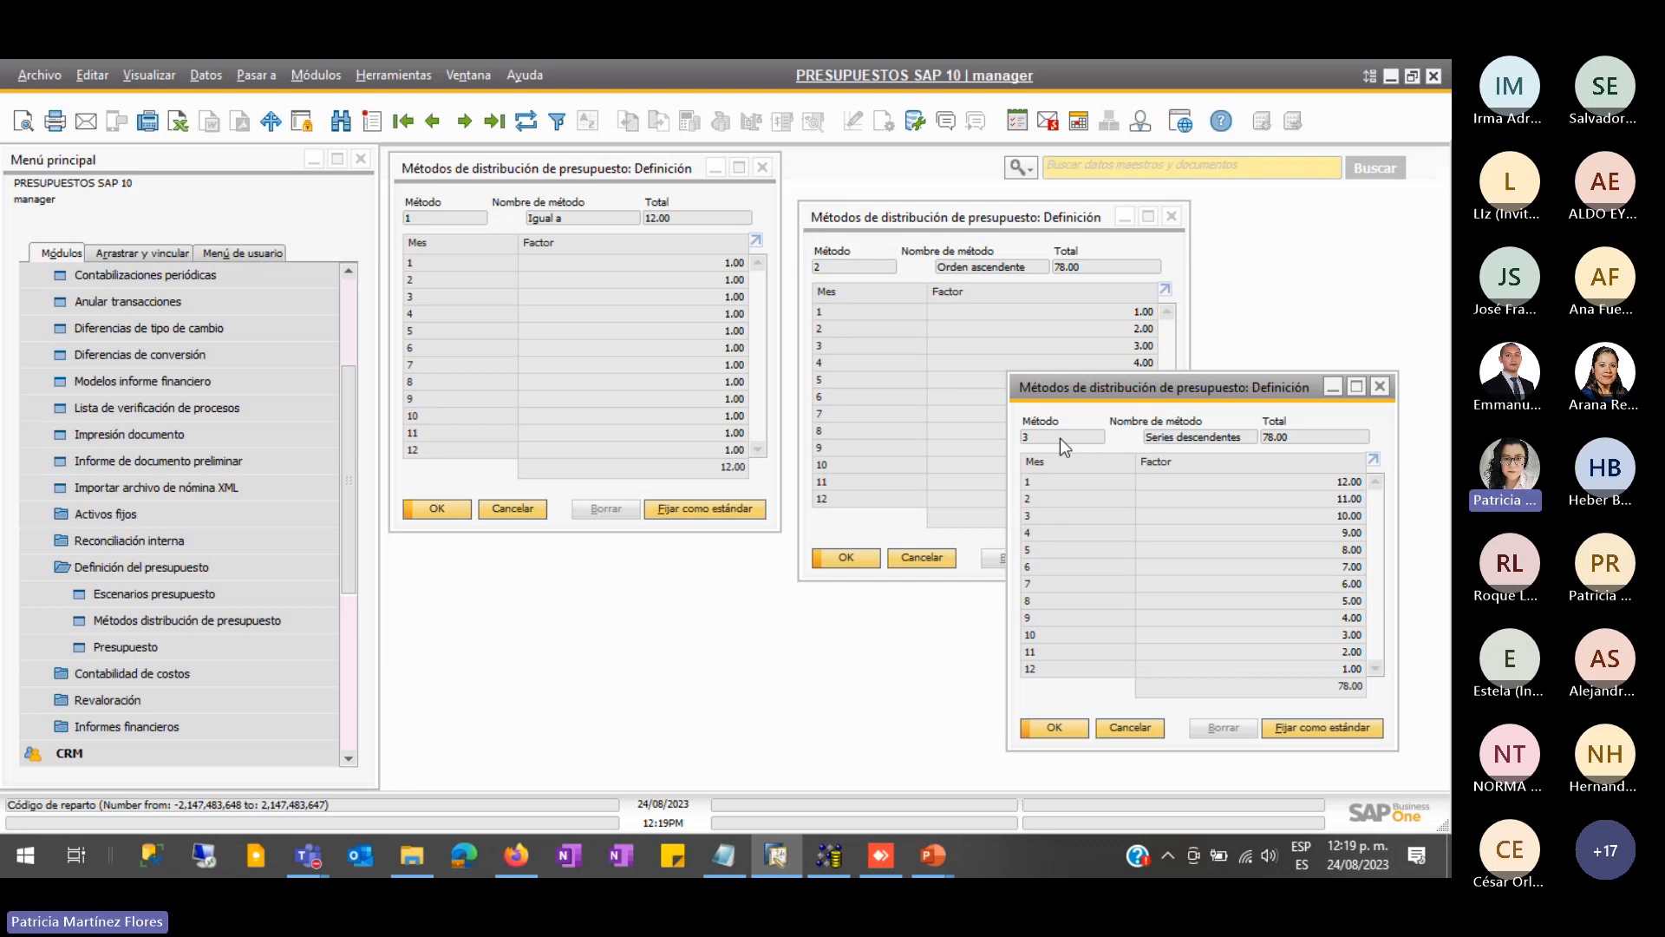
- Compare the Orden ascendente and Series descendentes factors, bringing each window forward
left_click(982, 377)
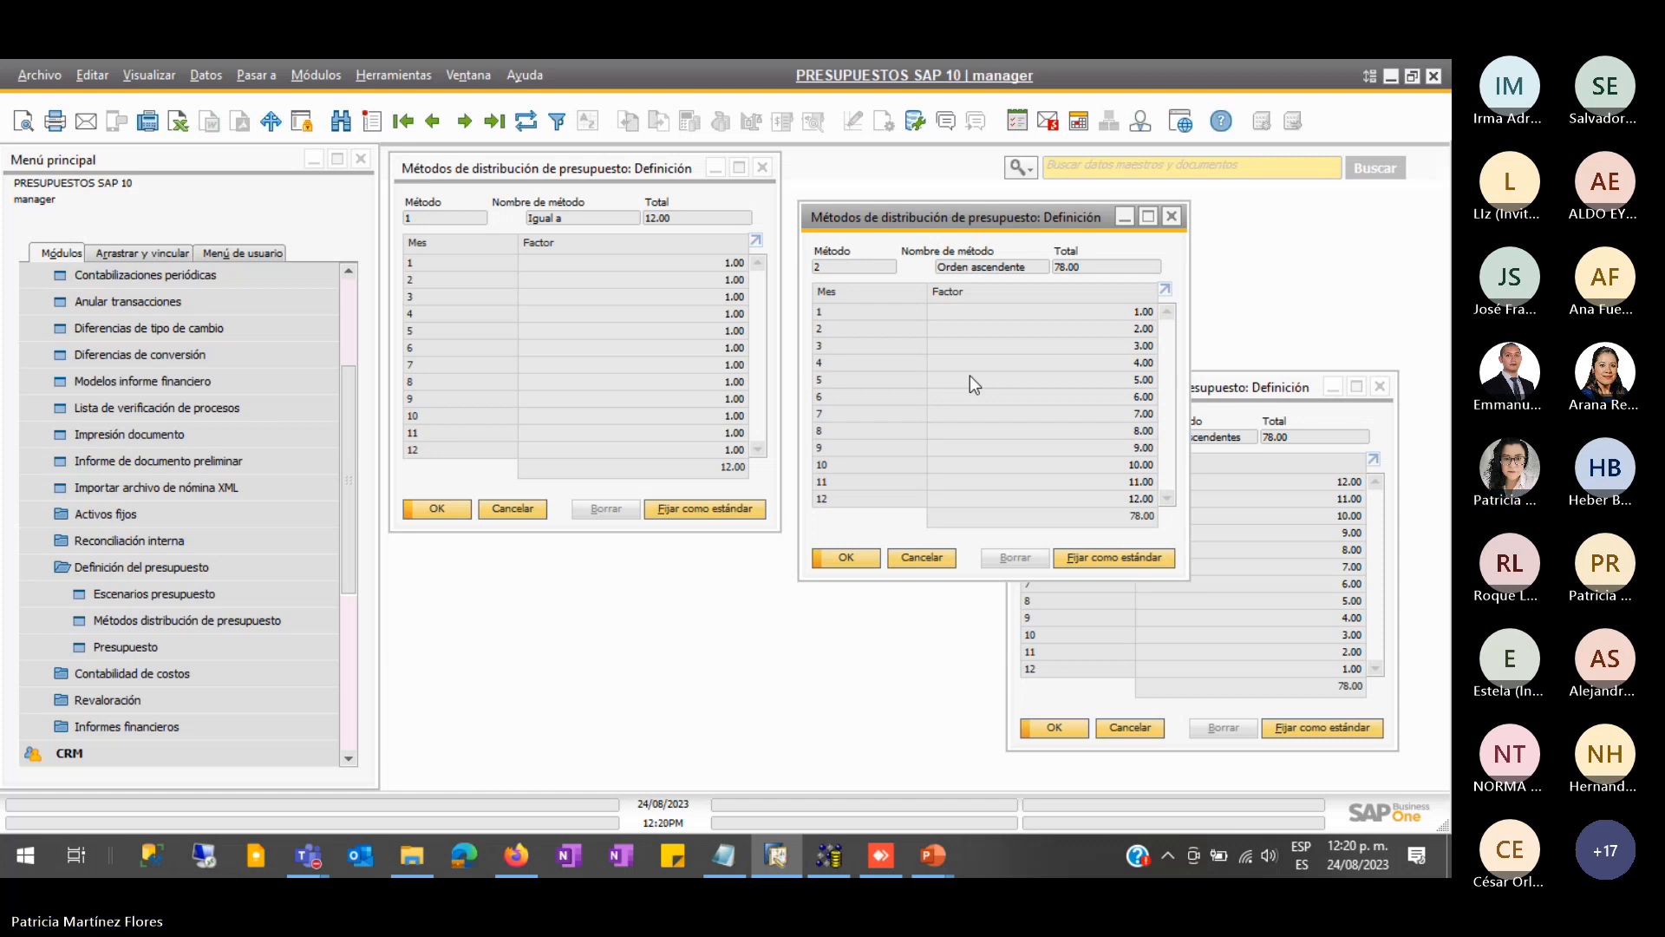
left_click(1322, 497)
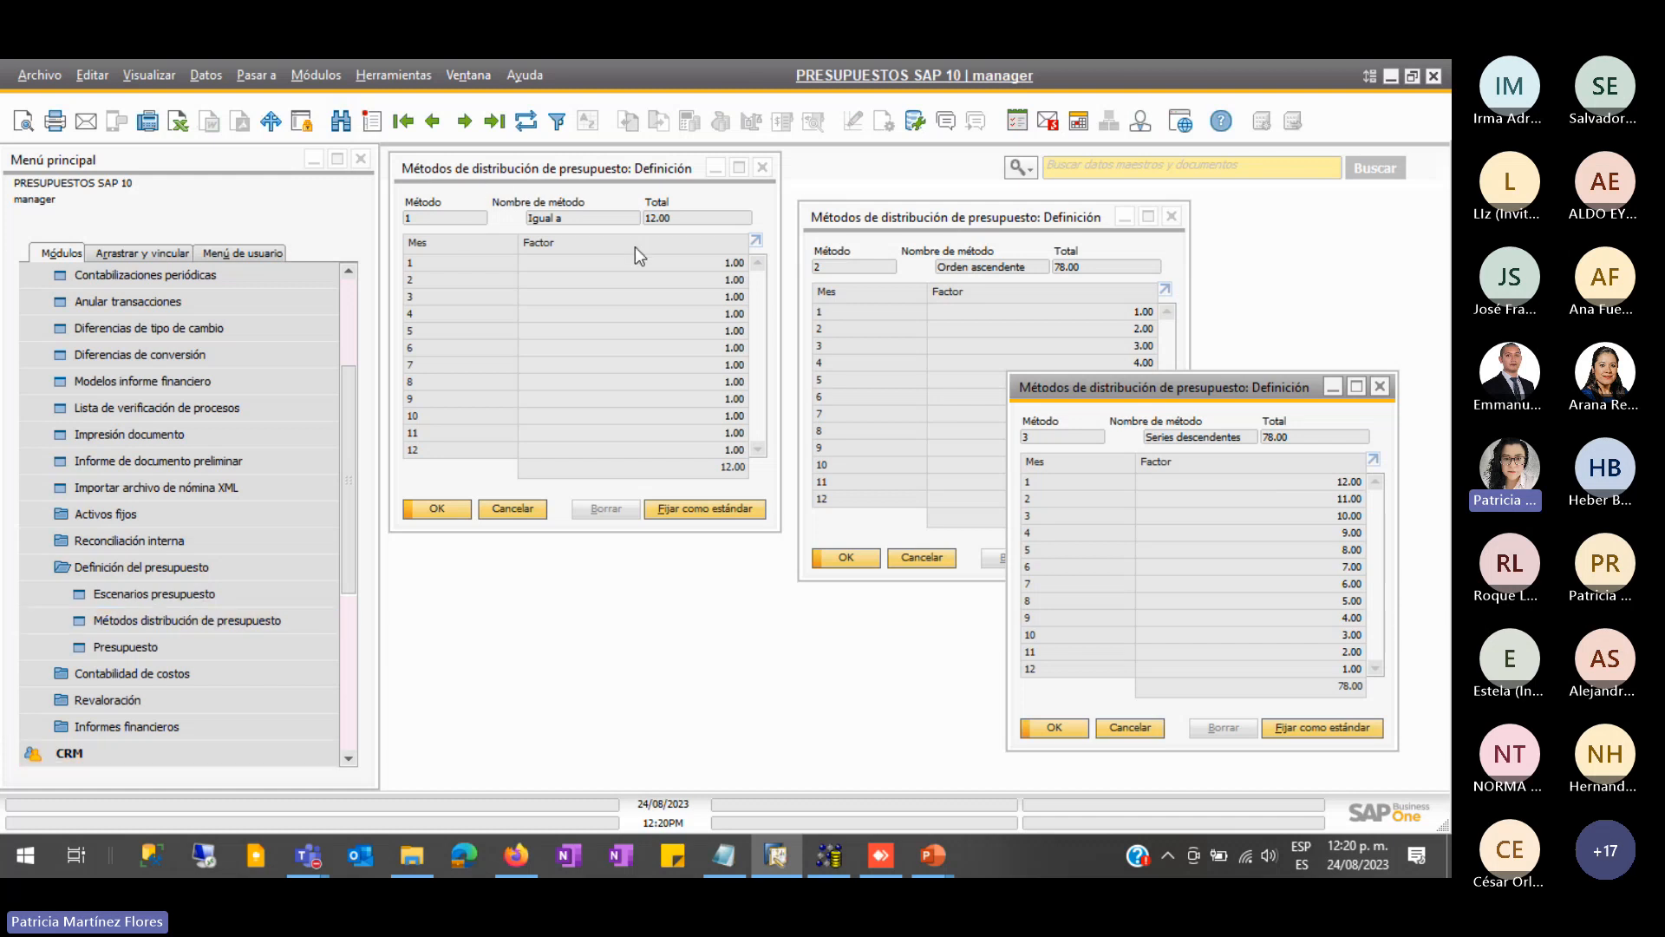
- Start new distribution method 5 and close the Orden ascendente and Igual a windows
left_click(372, 130)
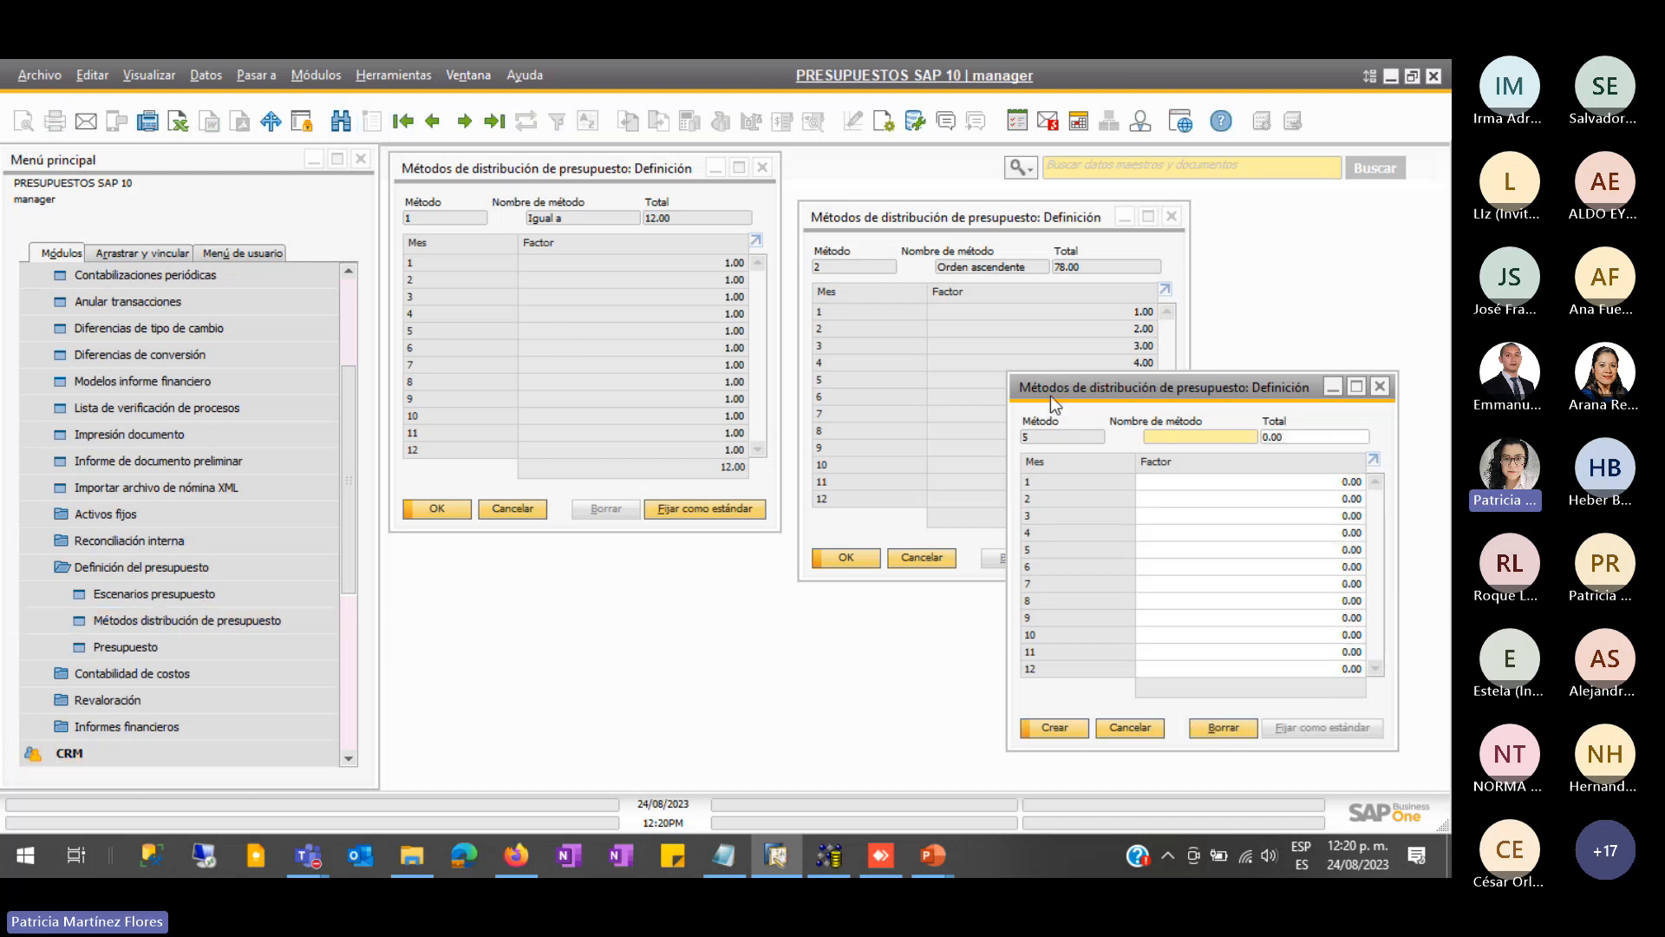
left_click_drag(1049, 395, 560, 363)
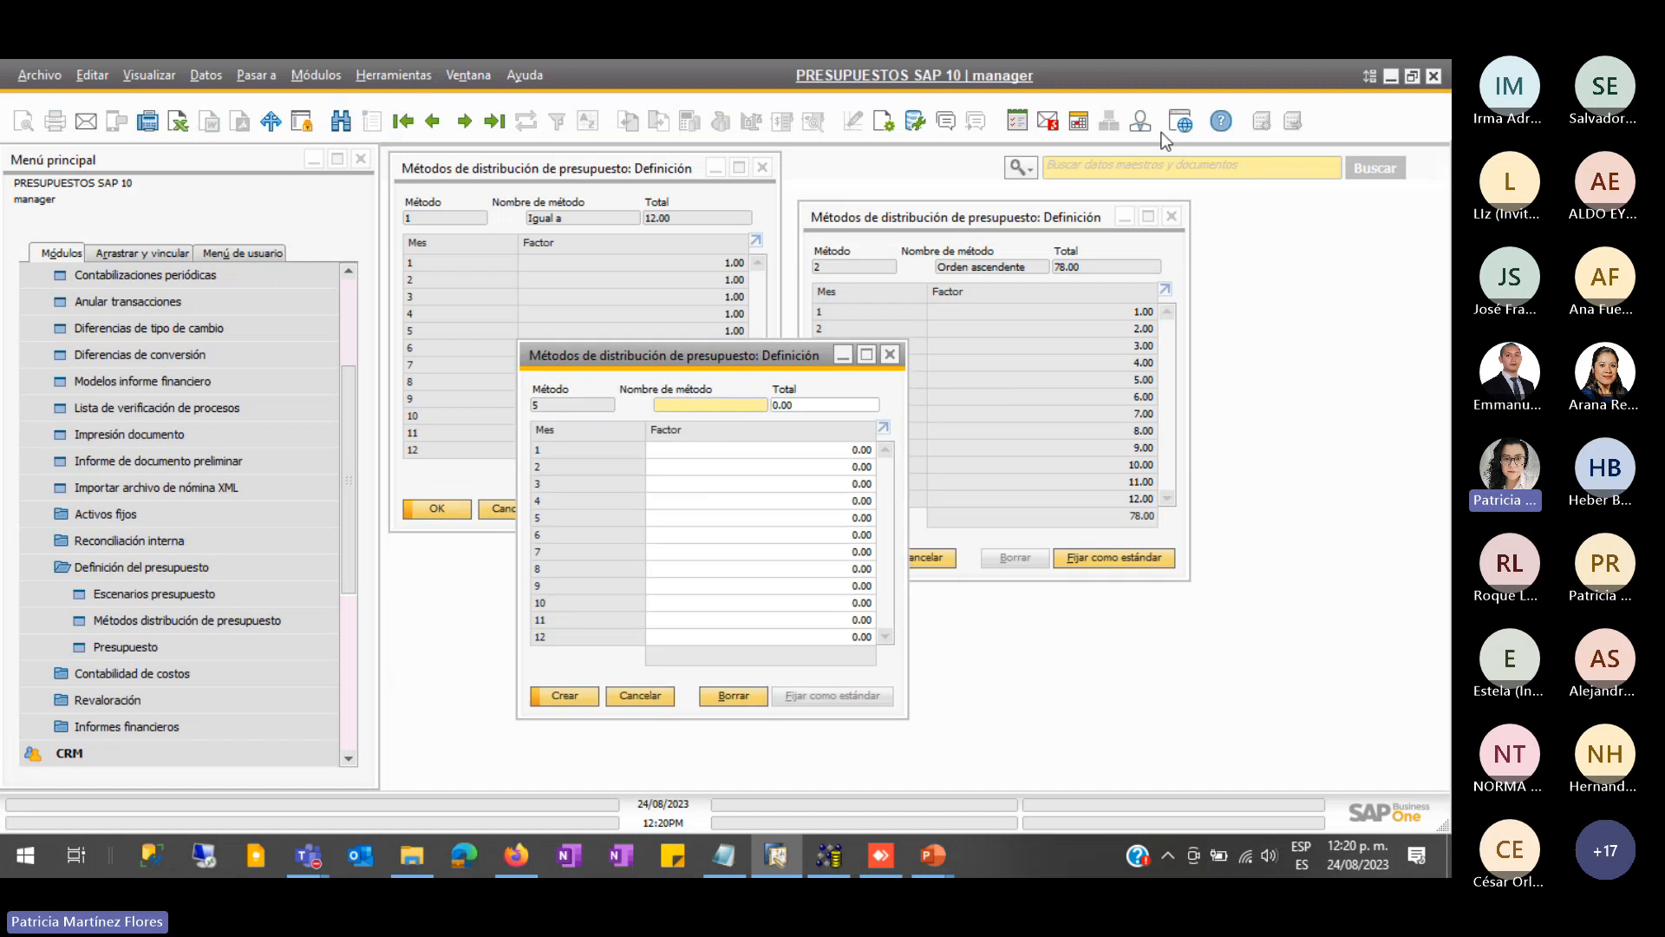
left_click(1171, 216)
left_click(763, 170)
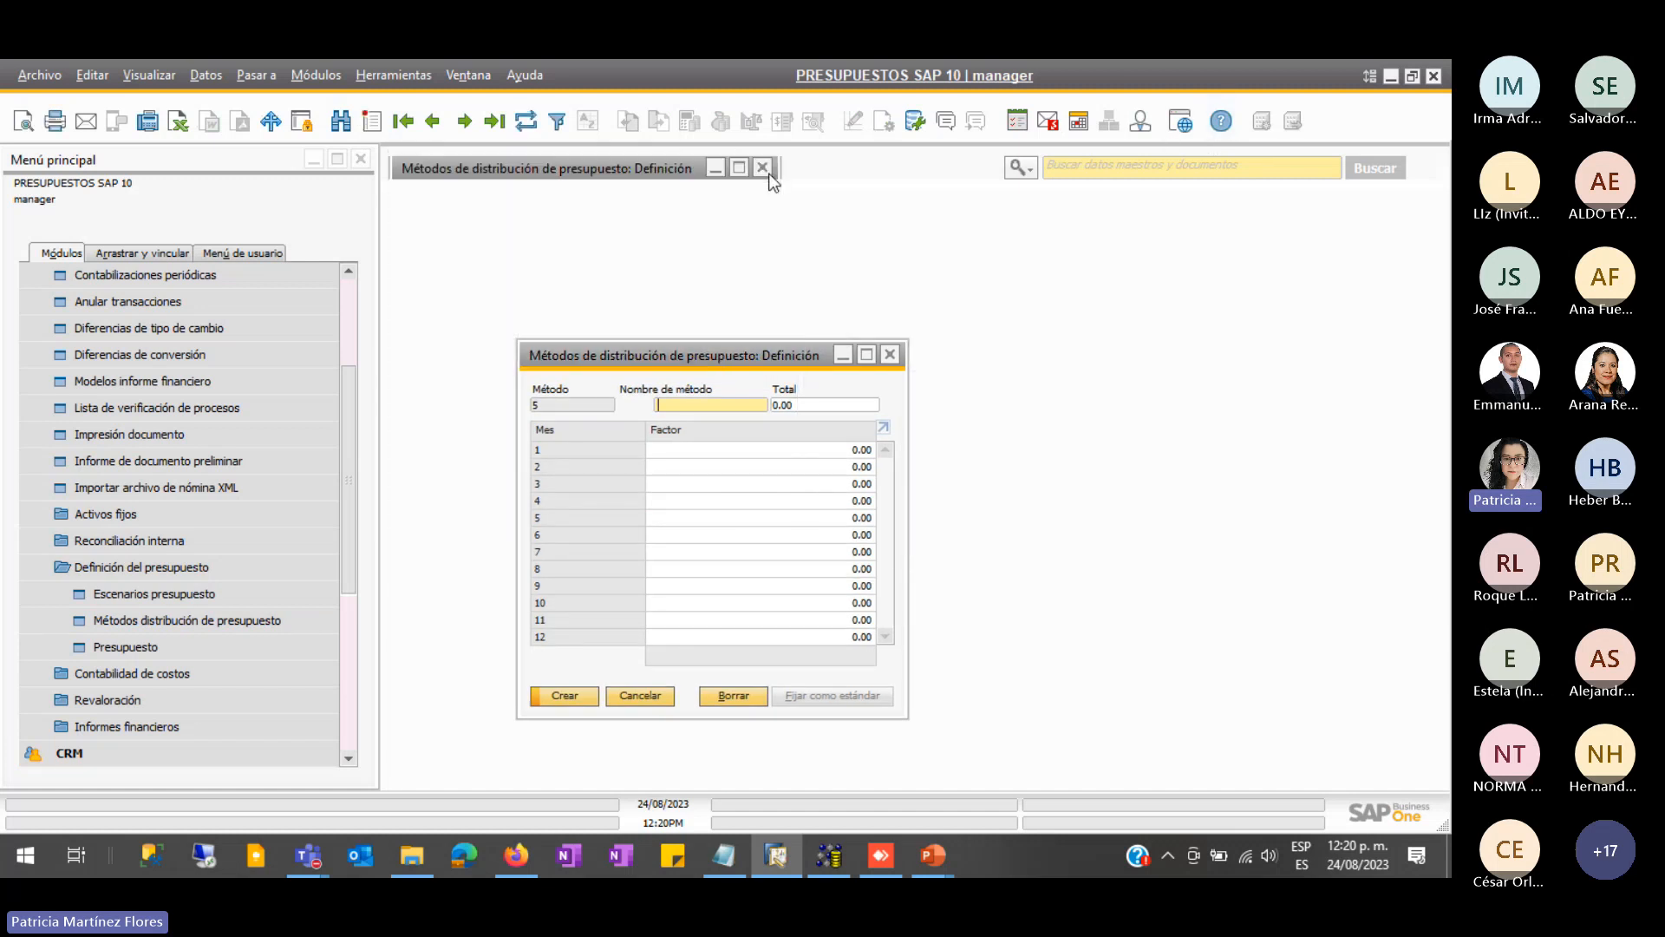
left_click_drag(704, 355, 685, 224)
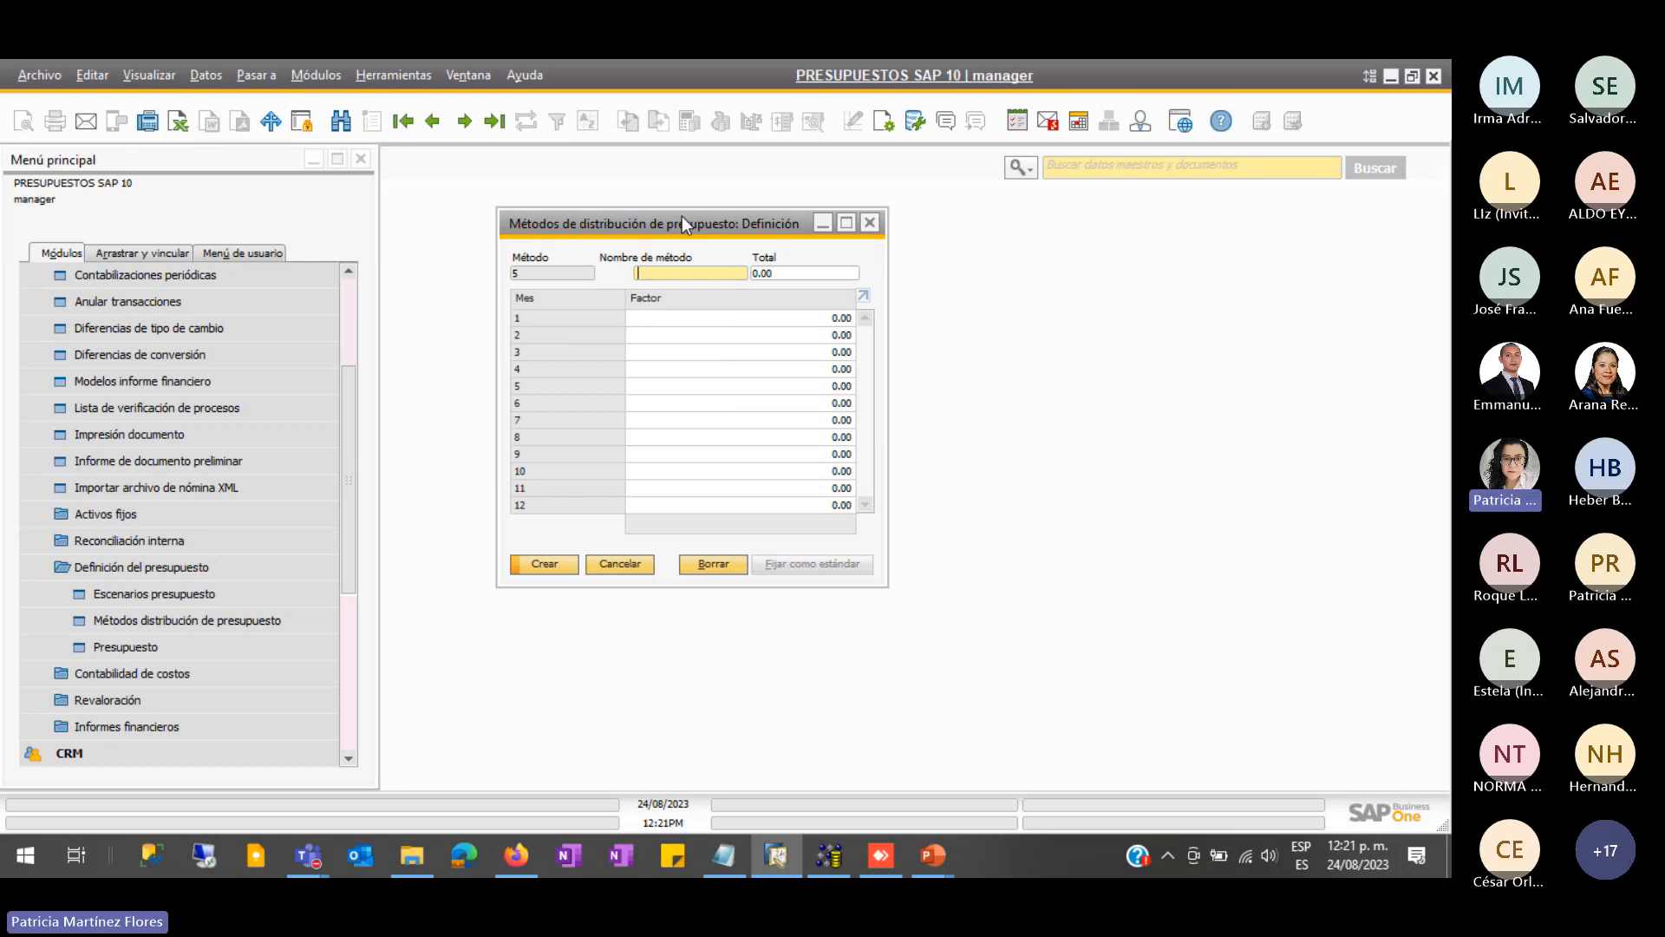
- Name the method 'EscenarioReal' and enter a Total of 100
type("EscenarioREal")
key("BackSpace")
key("BackSpace")
key("BackSpace")
type("eal")
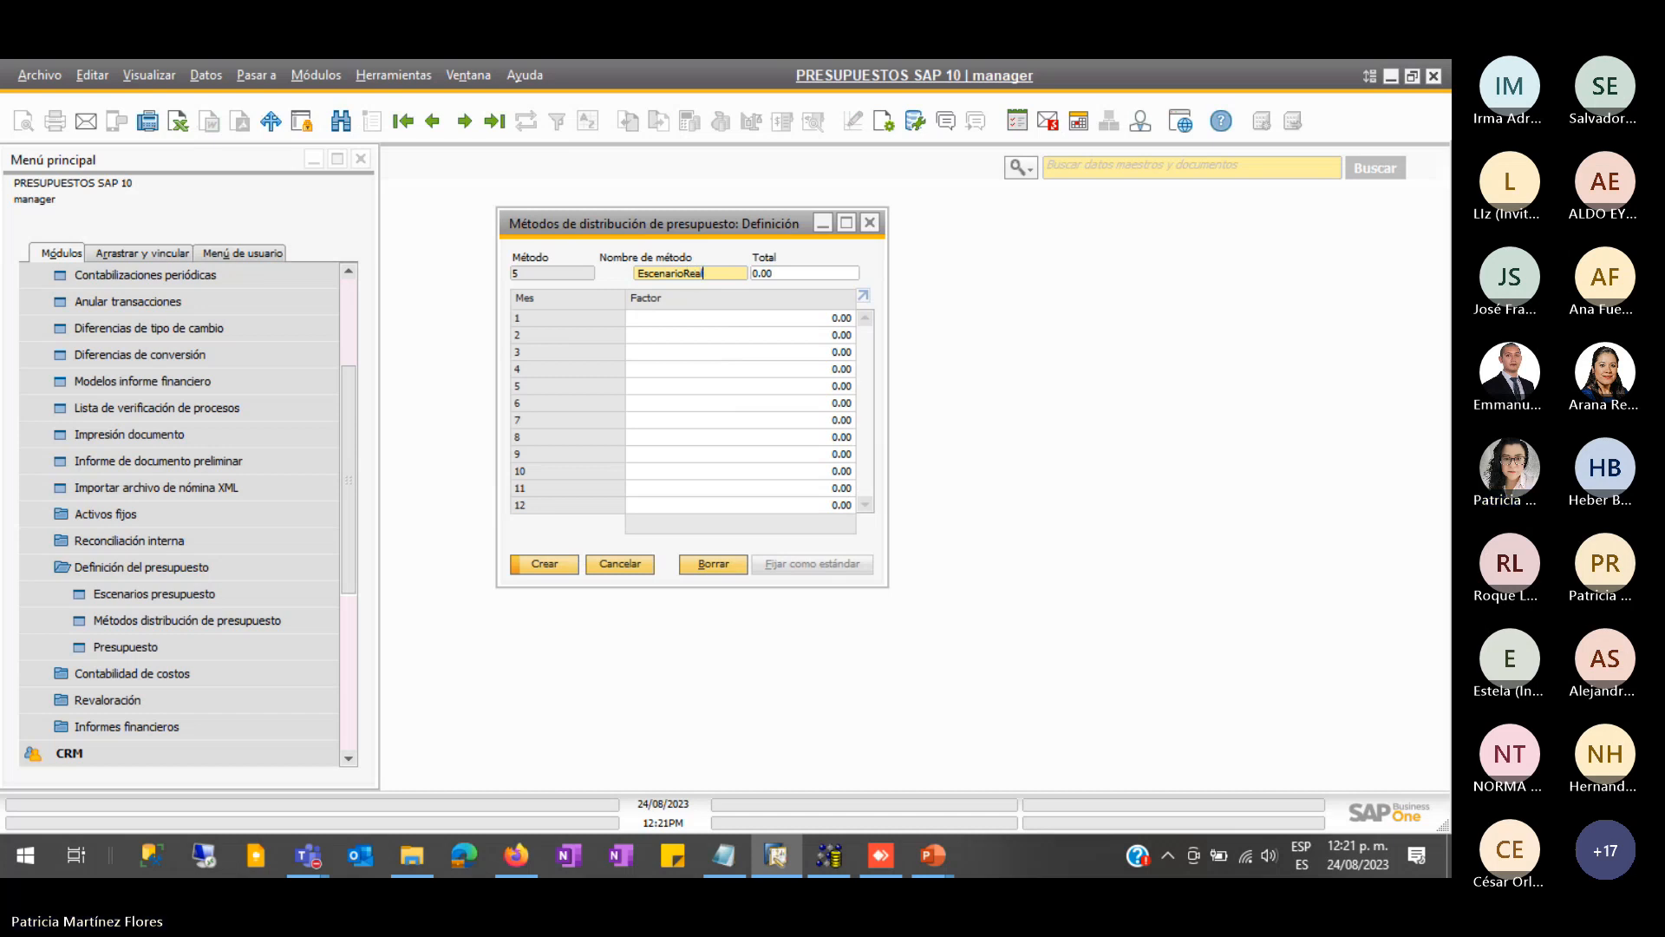
left_click(785, 274)
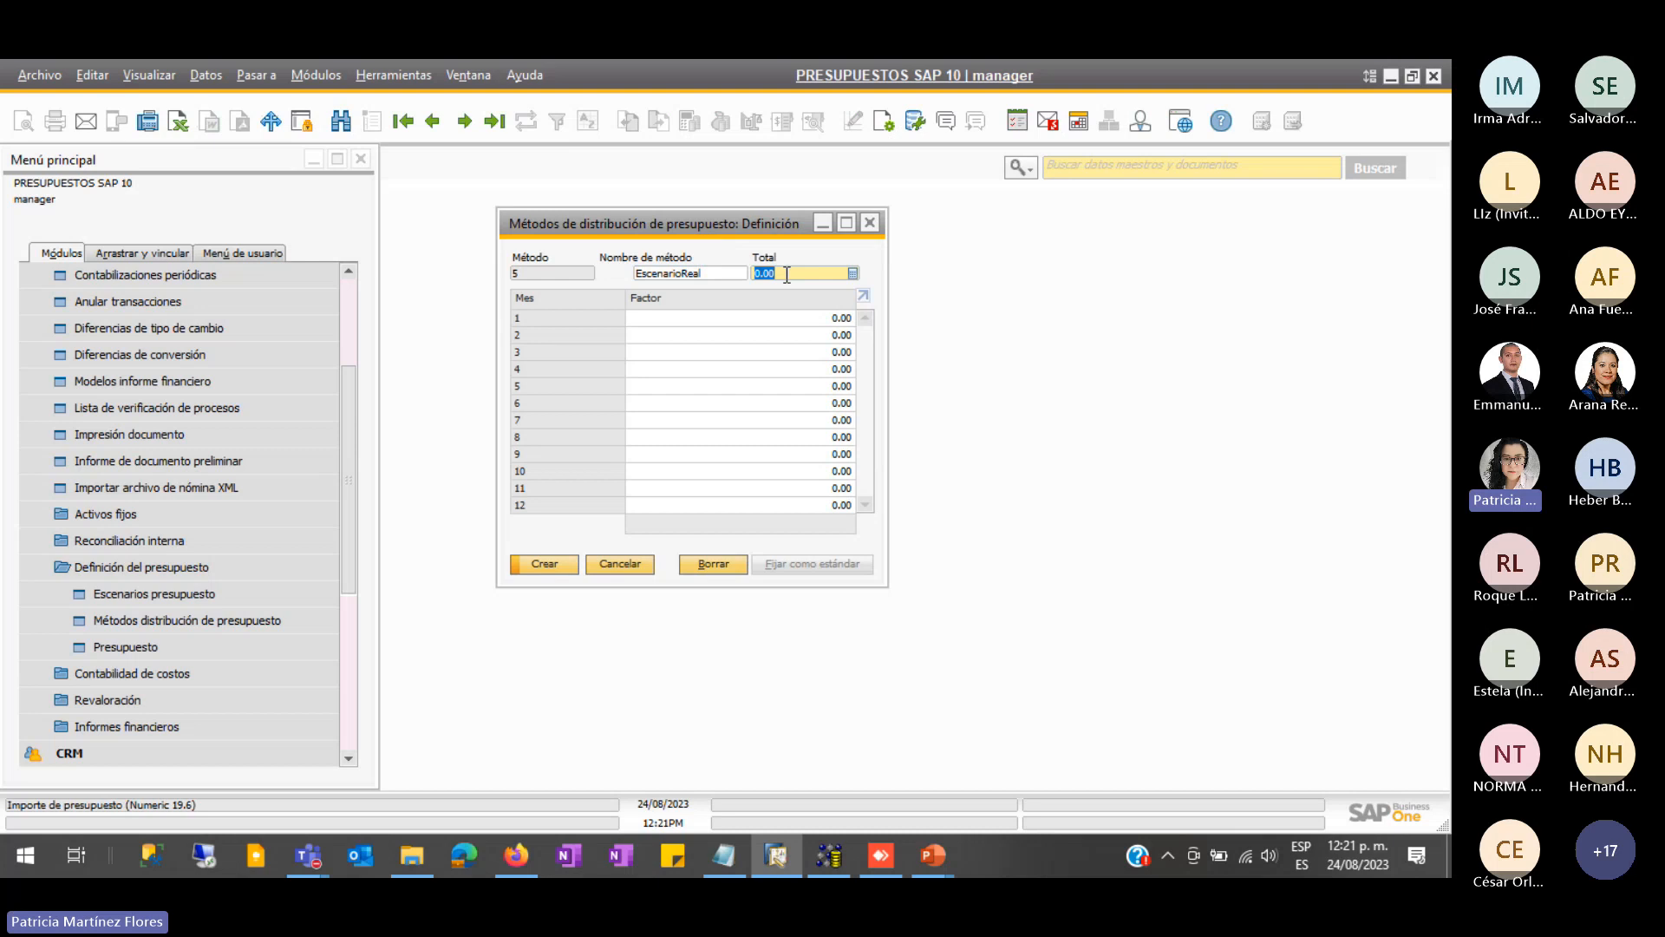
type("100")
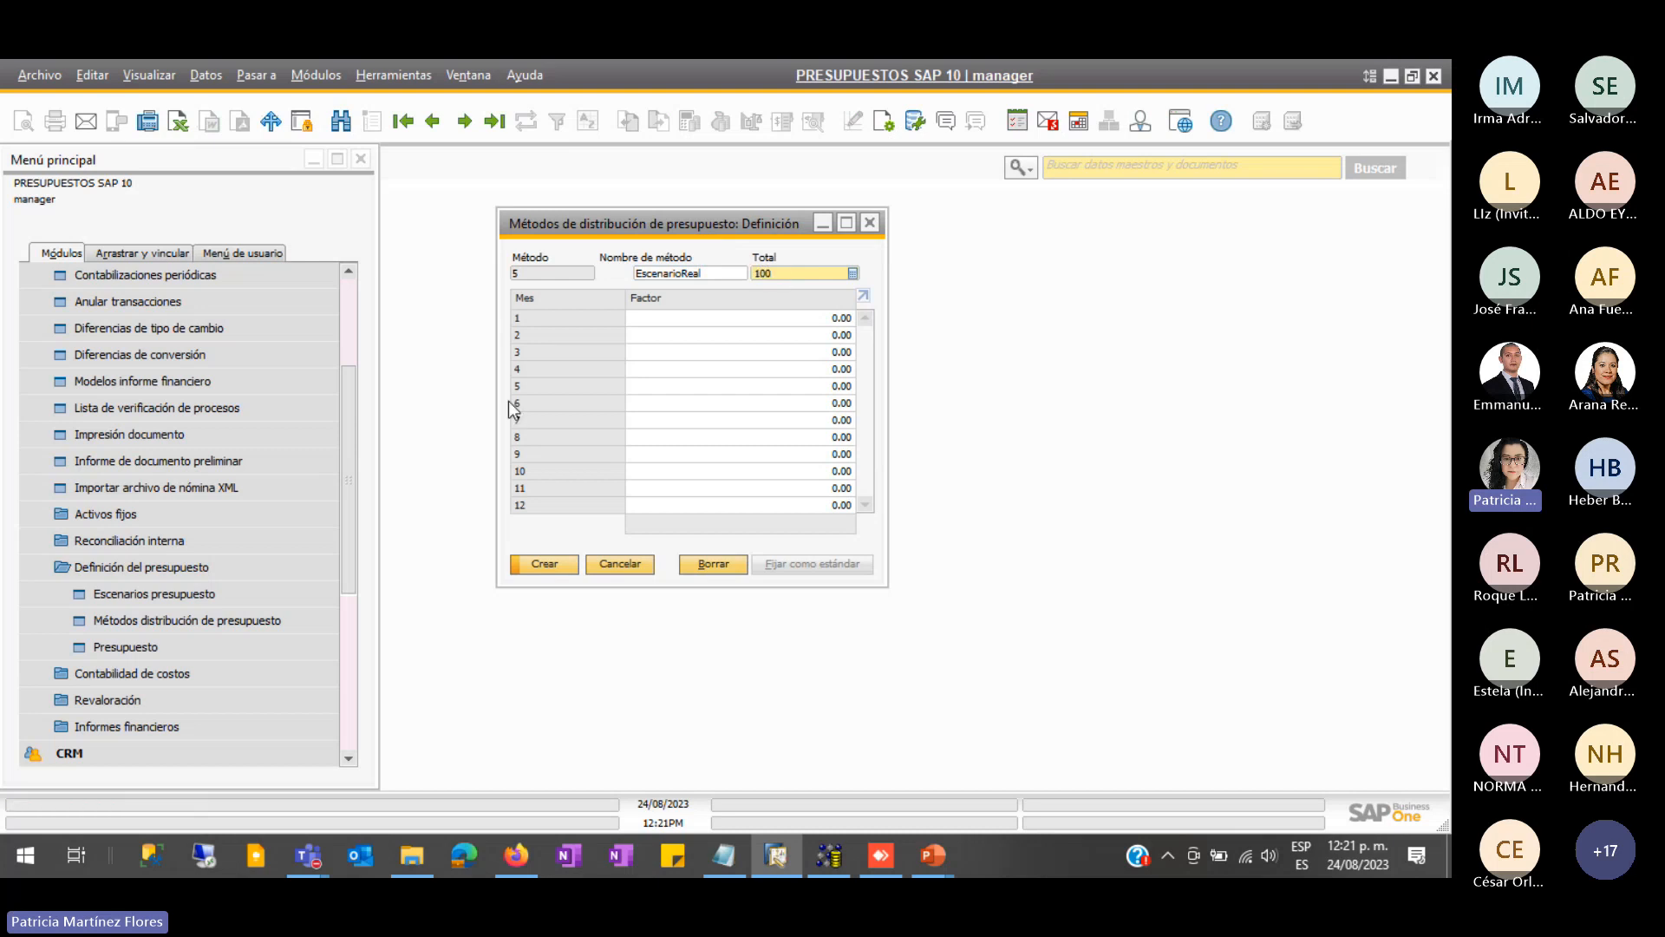
left_click(695, 317)
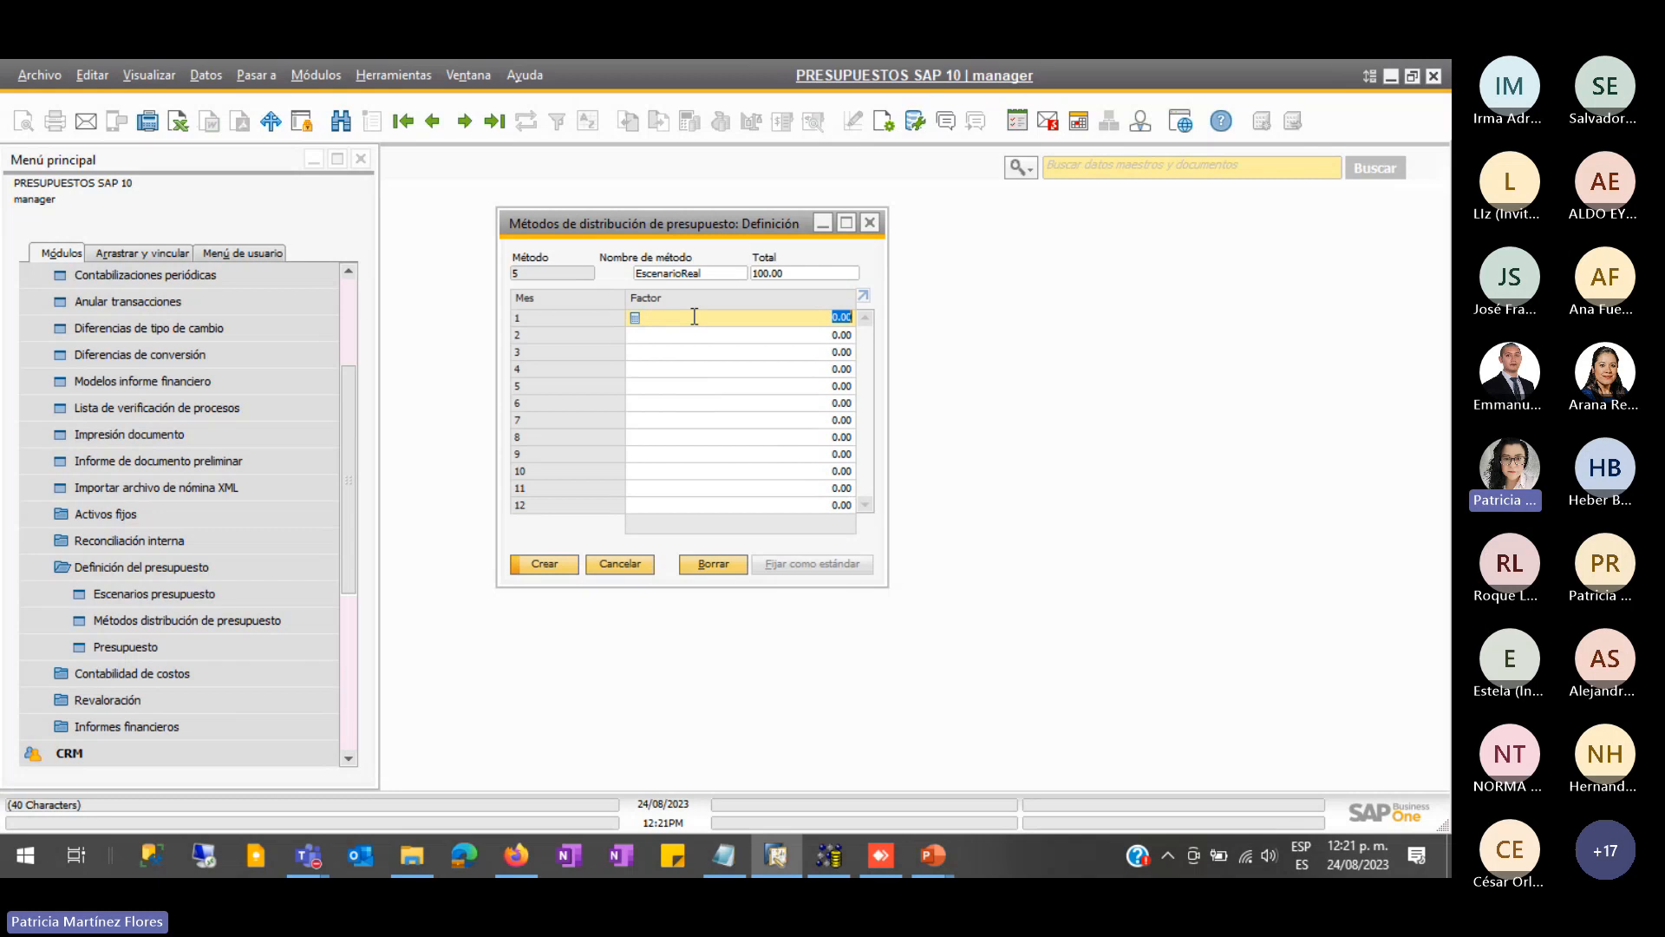
- Enter factor 30 for month 1 and 10 for month 4, leaving months 2–3 at 0
type("30")
key("Tab")
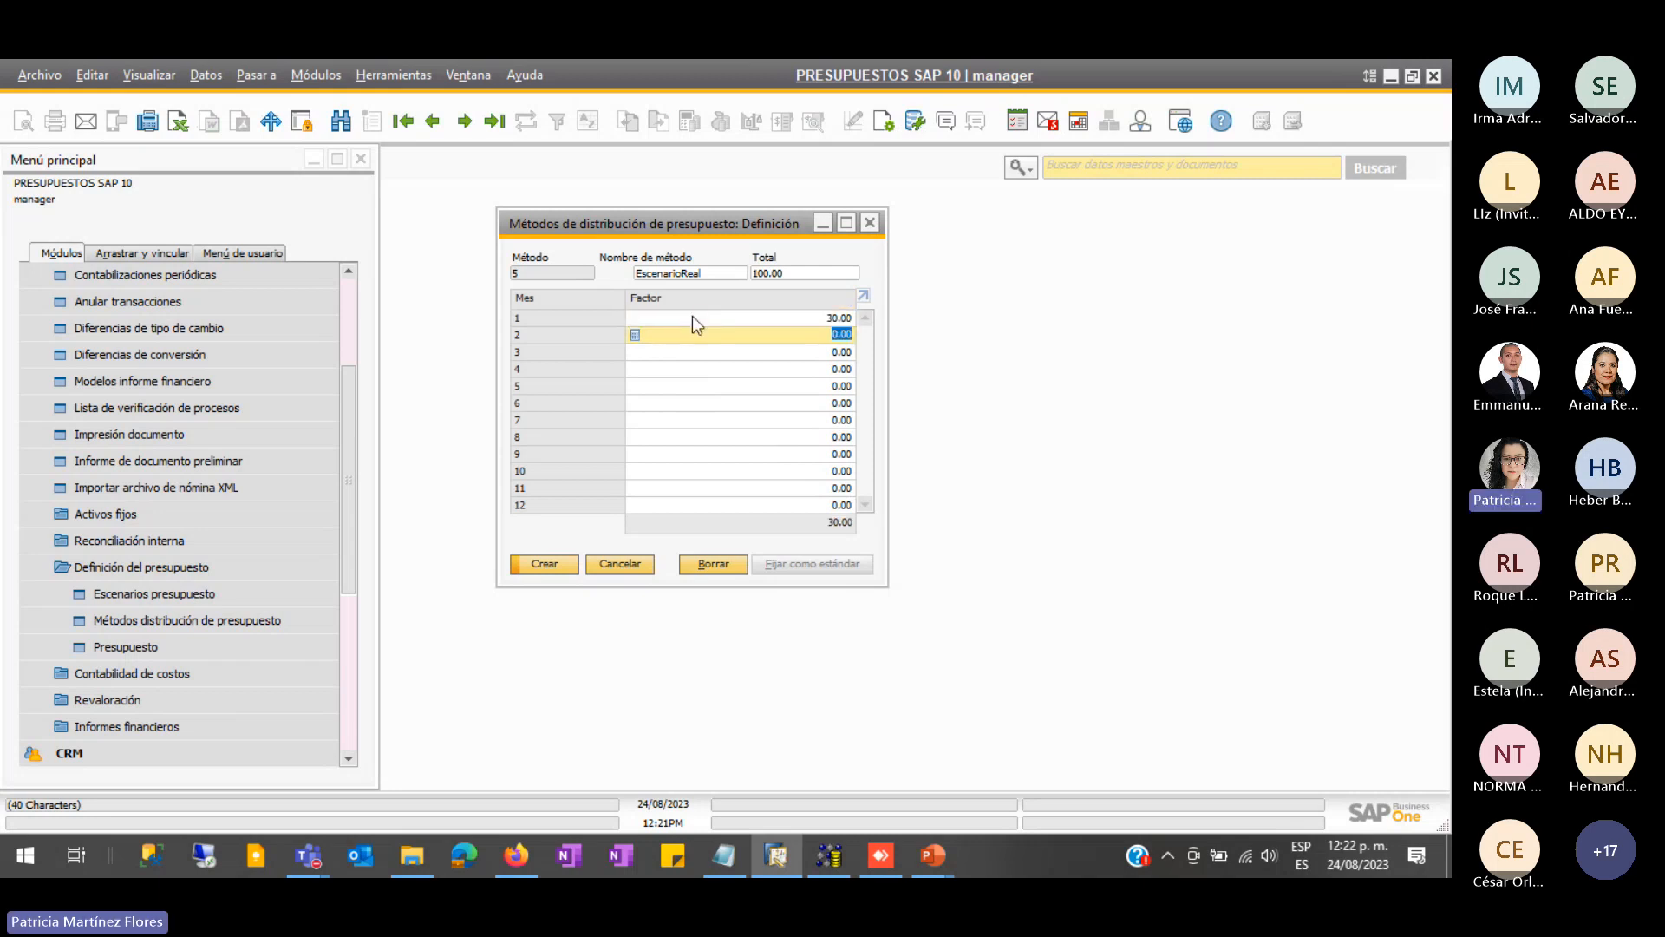
key("Tab")
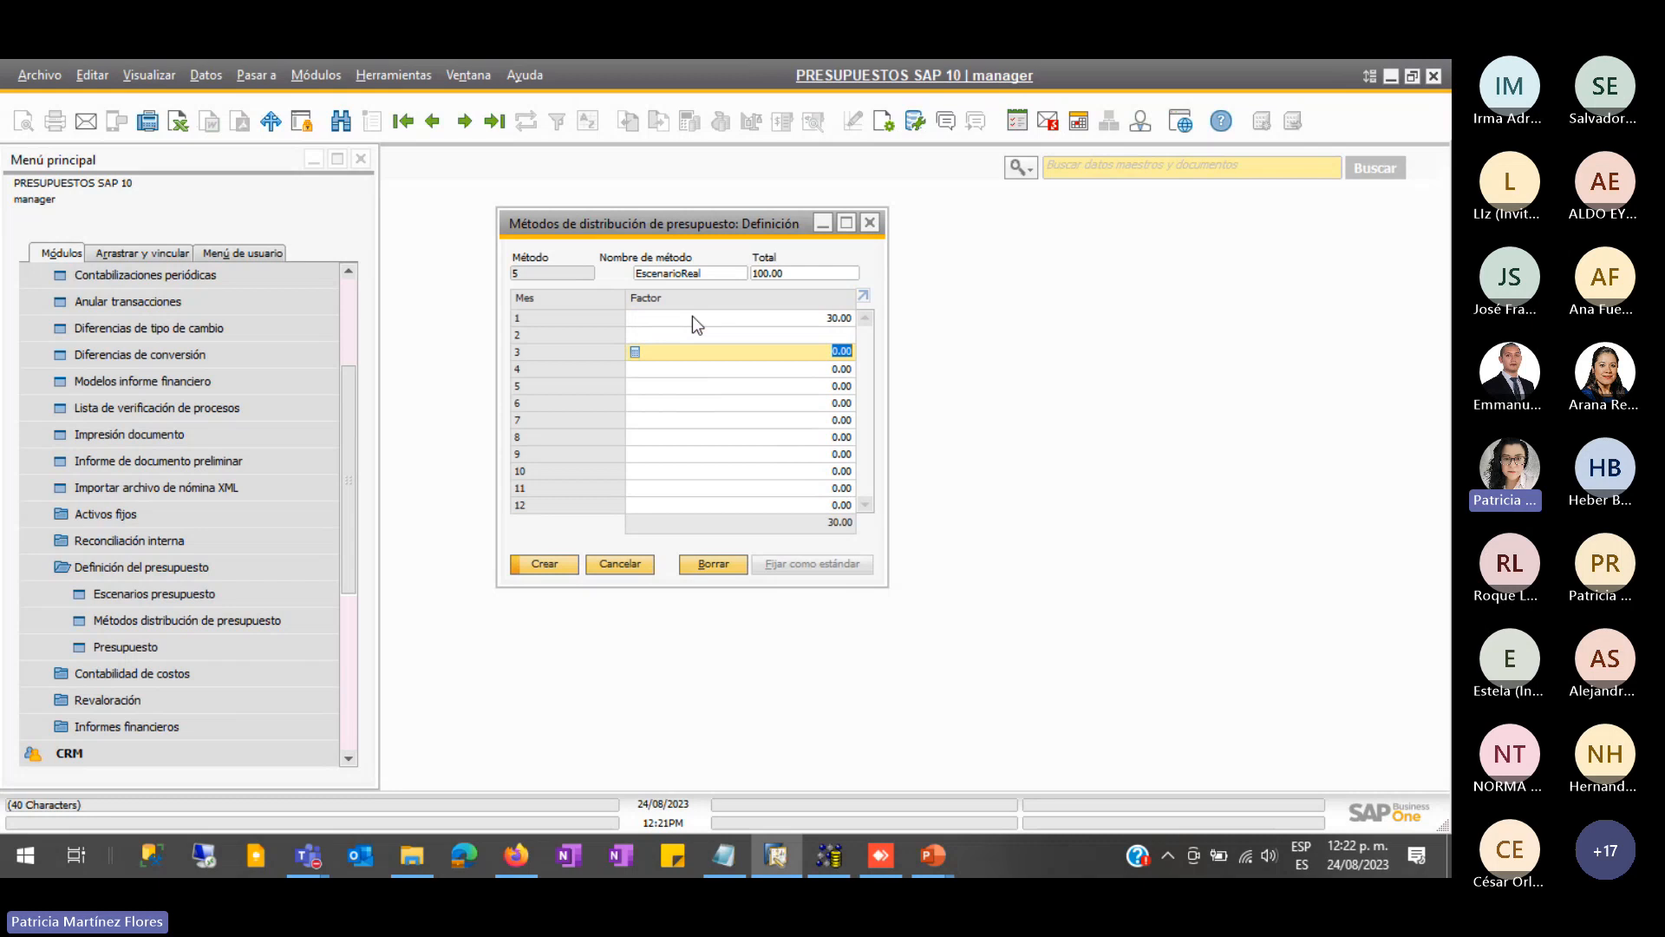
key("Tab")
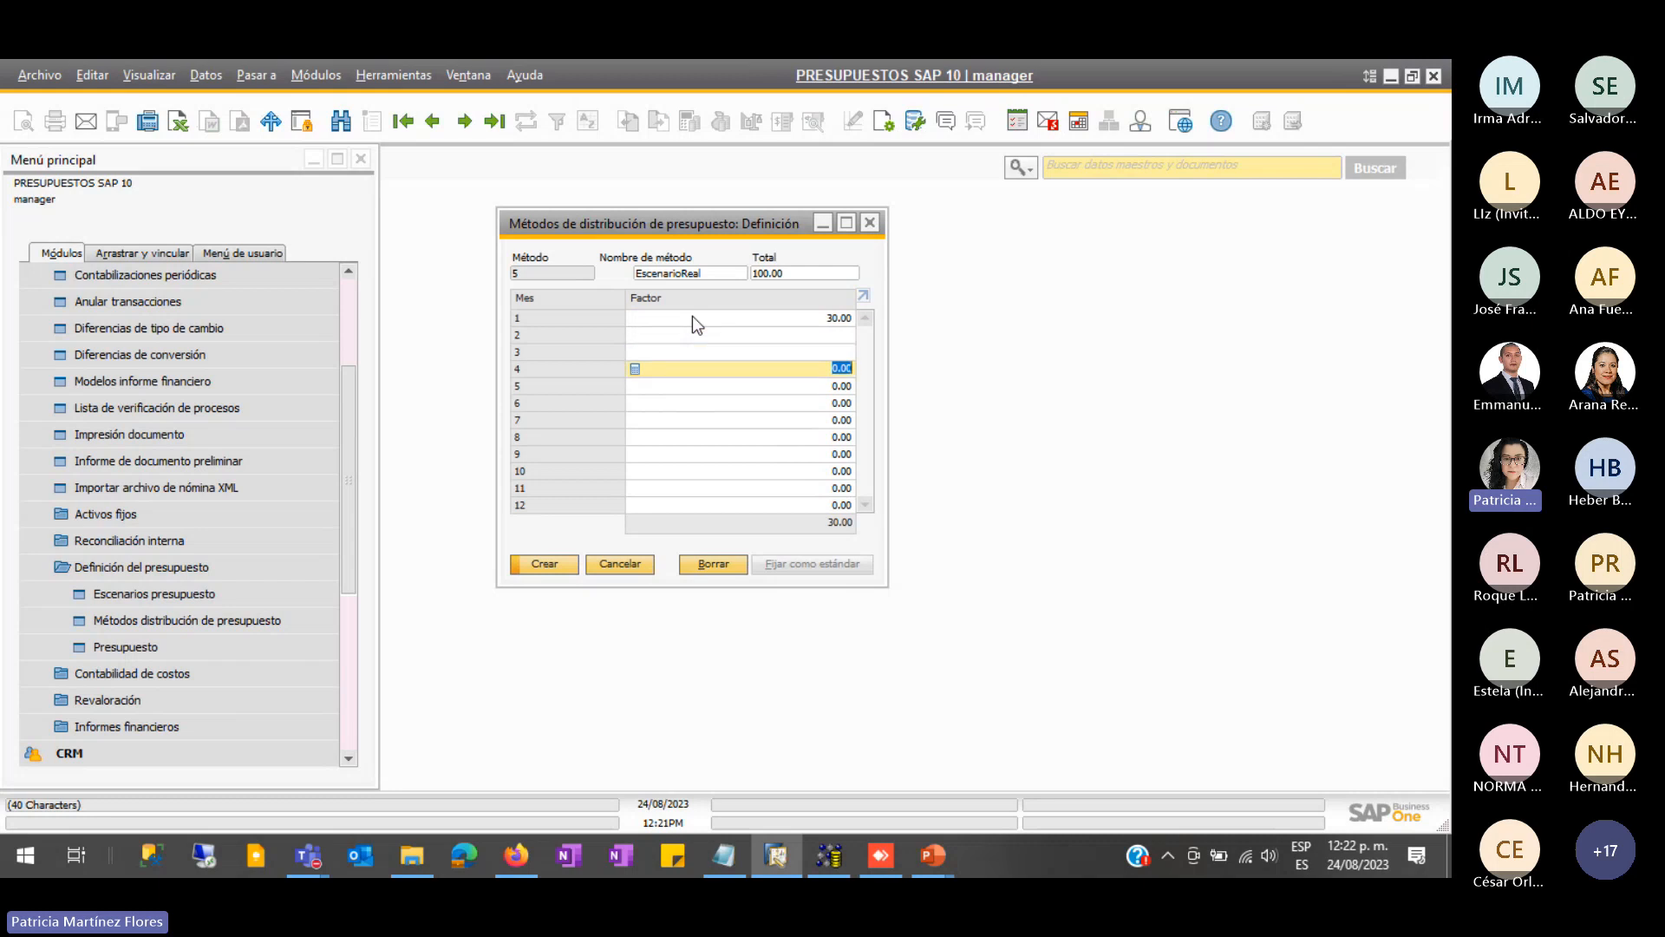
type("10")
key("Tab")
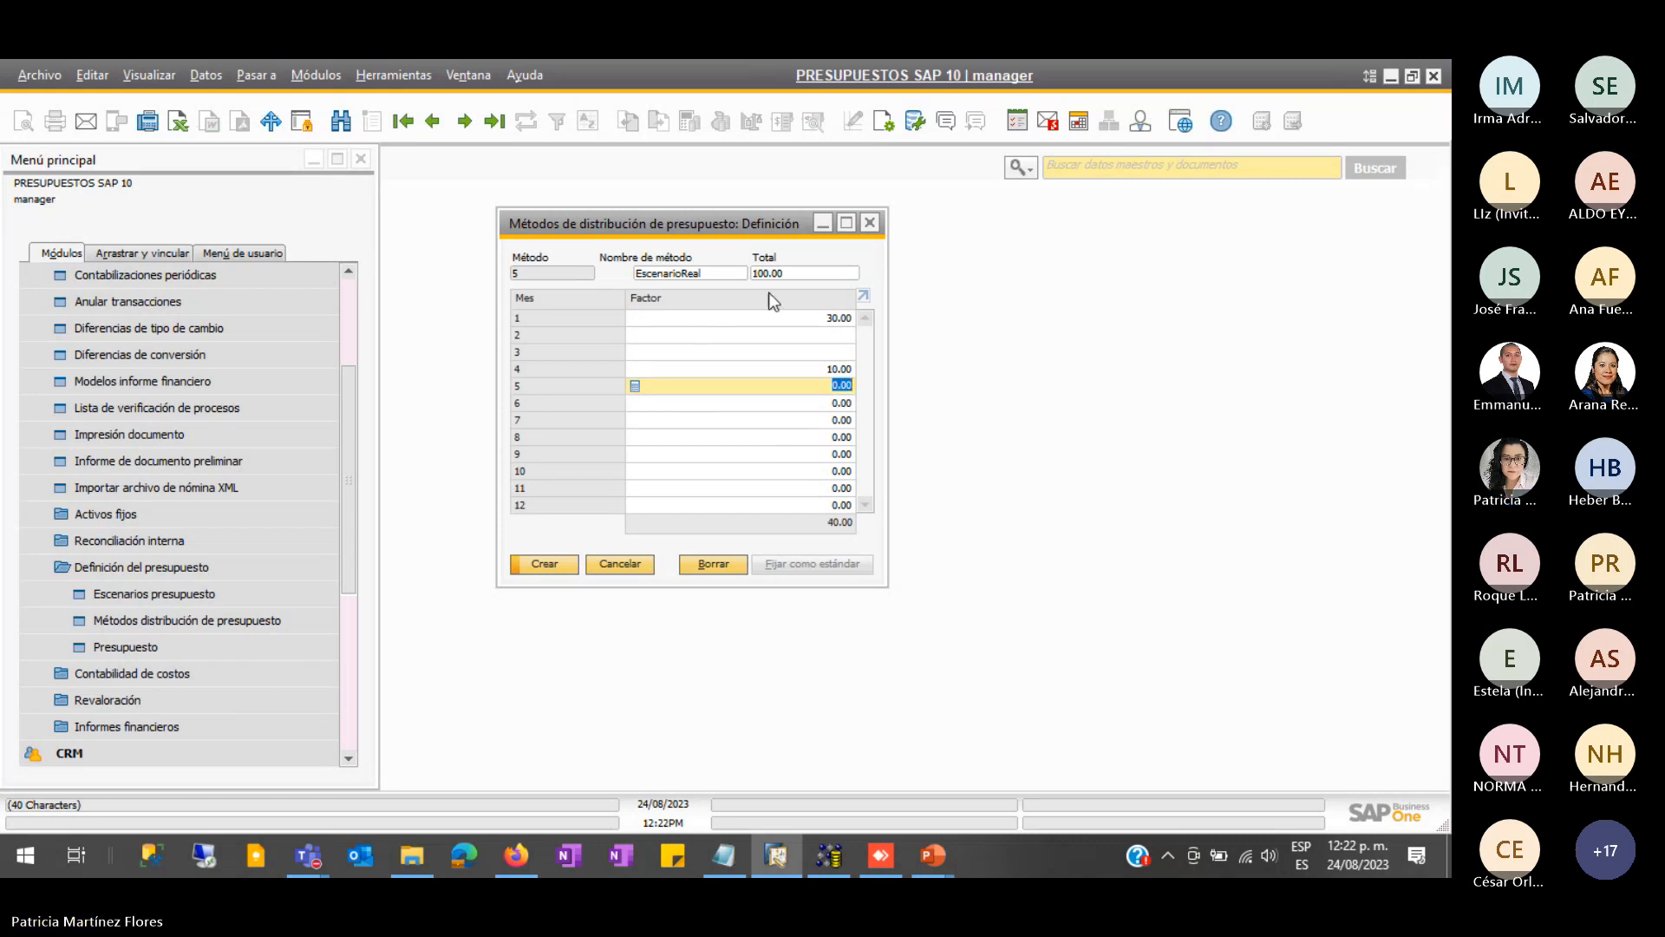
left_click(835, 337)
type("0")
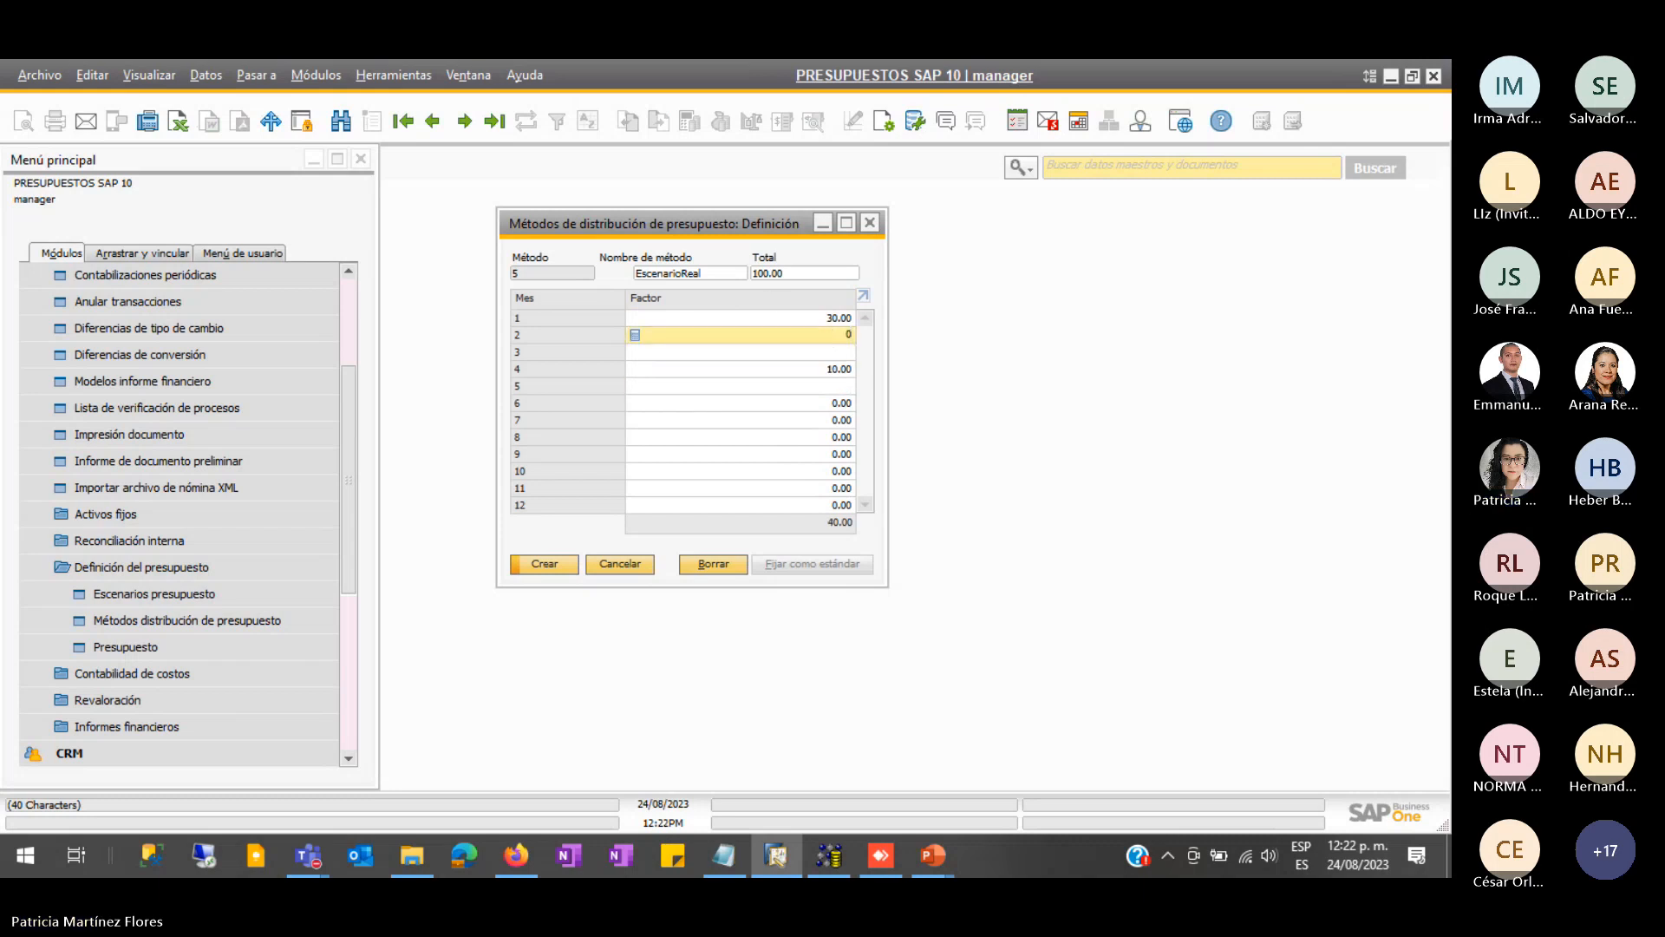
left_click(843, 353)
type("0")
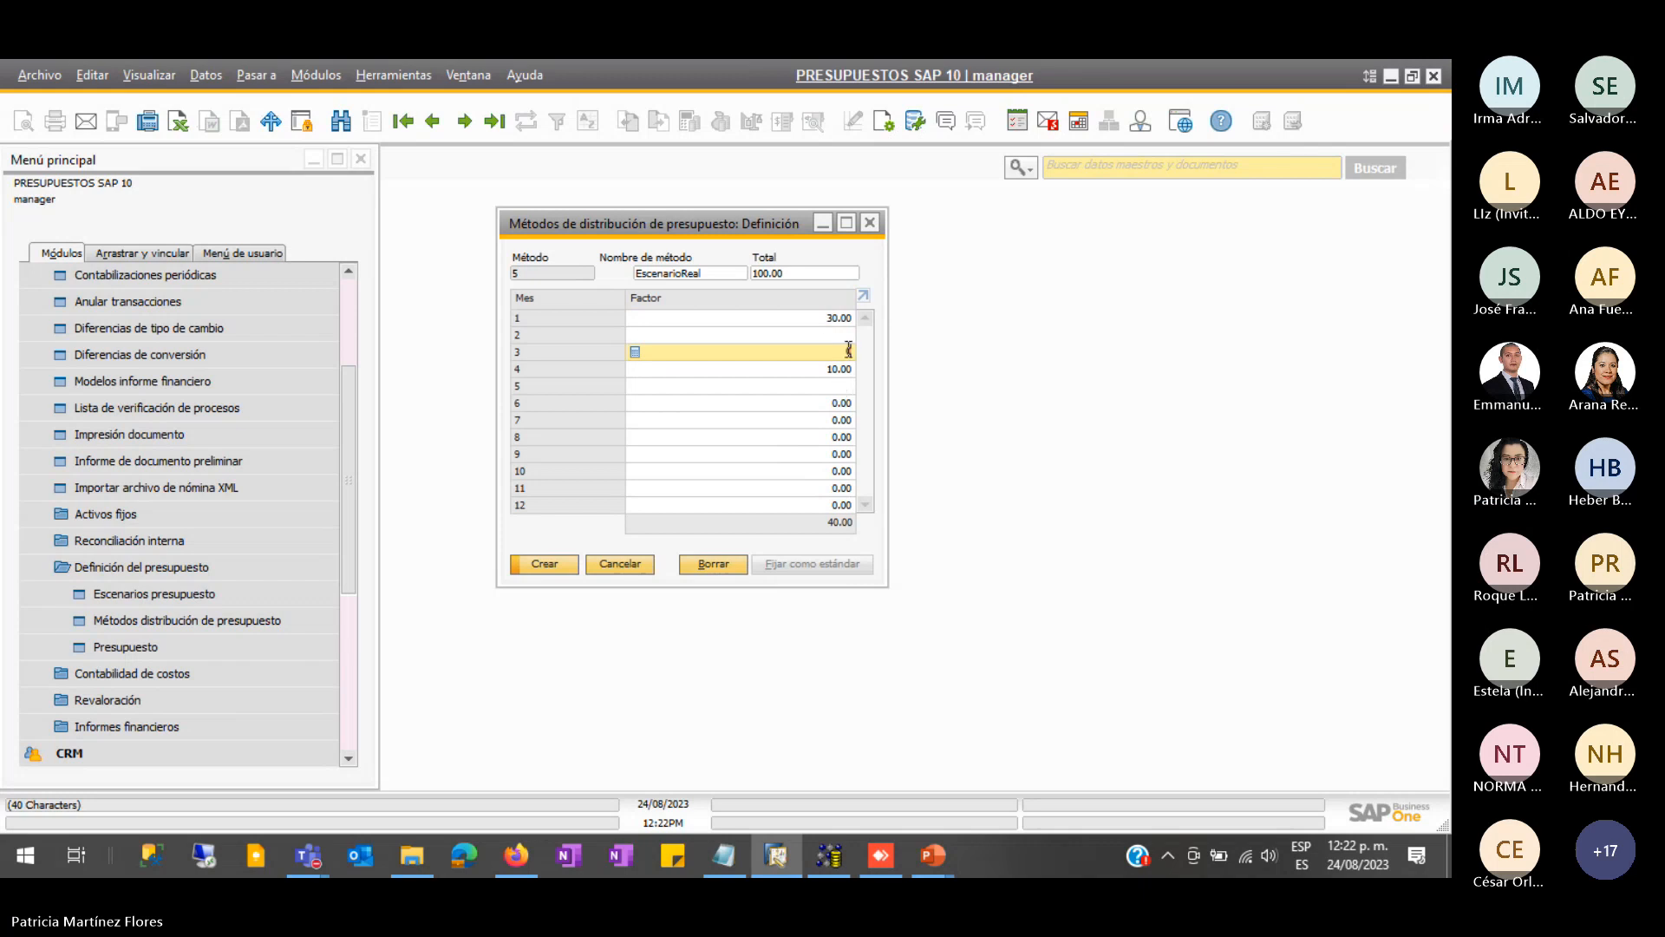
left_click(850, 336)
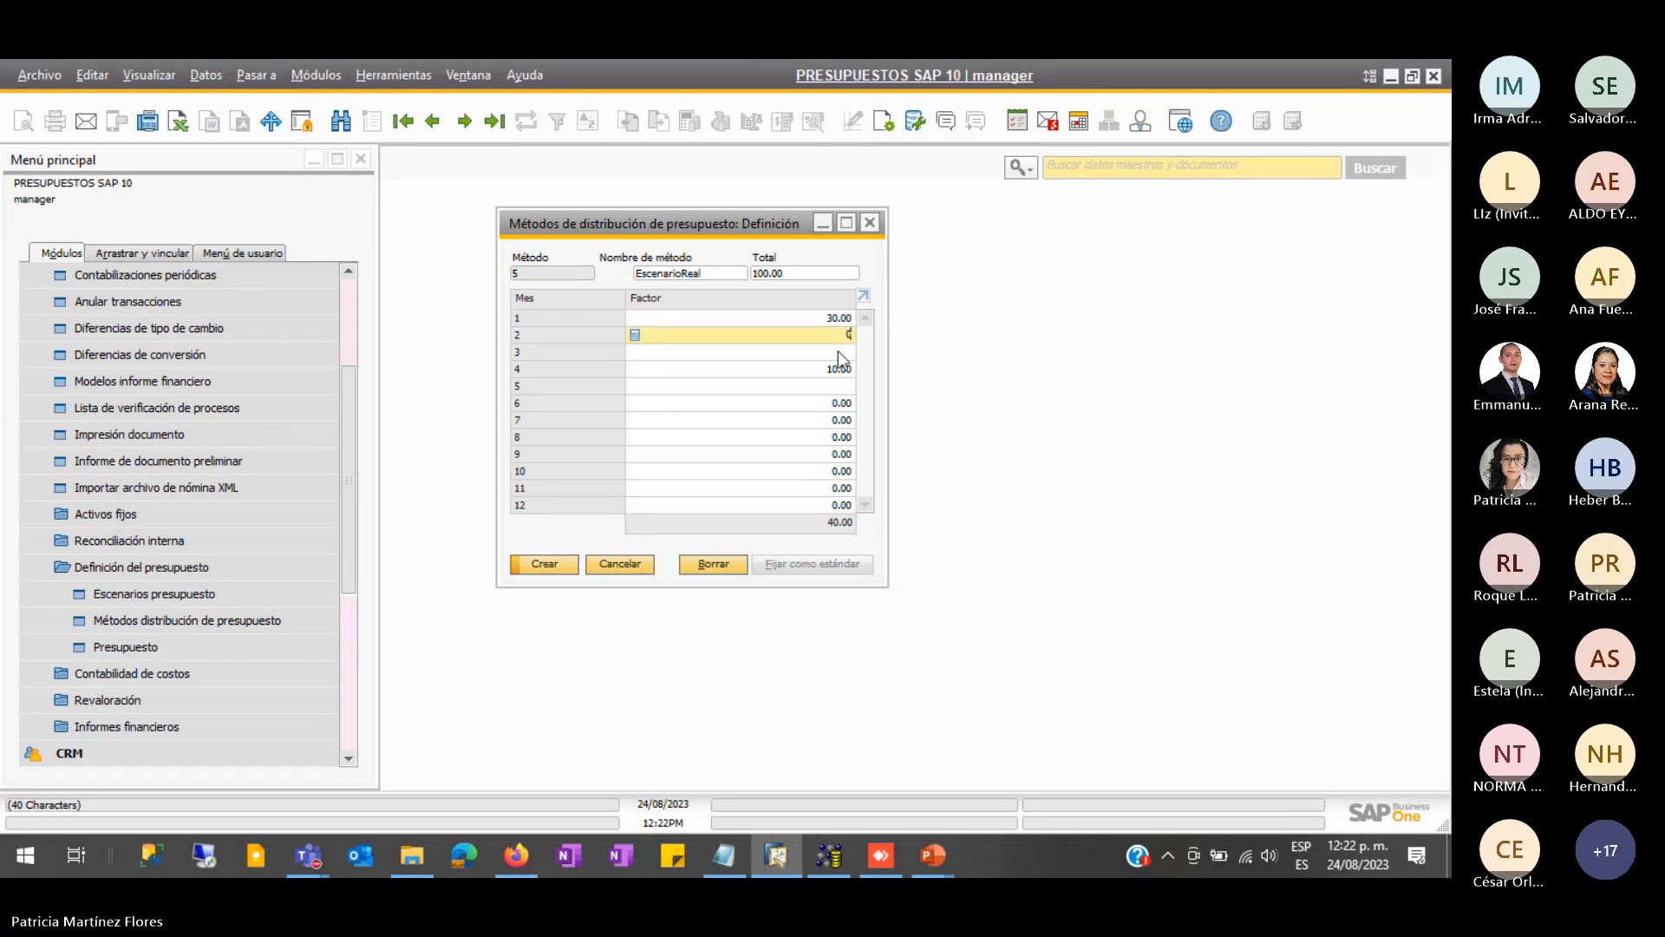
- Enter factor 30 for months 7 and 12
left_click(838, 388)
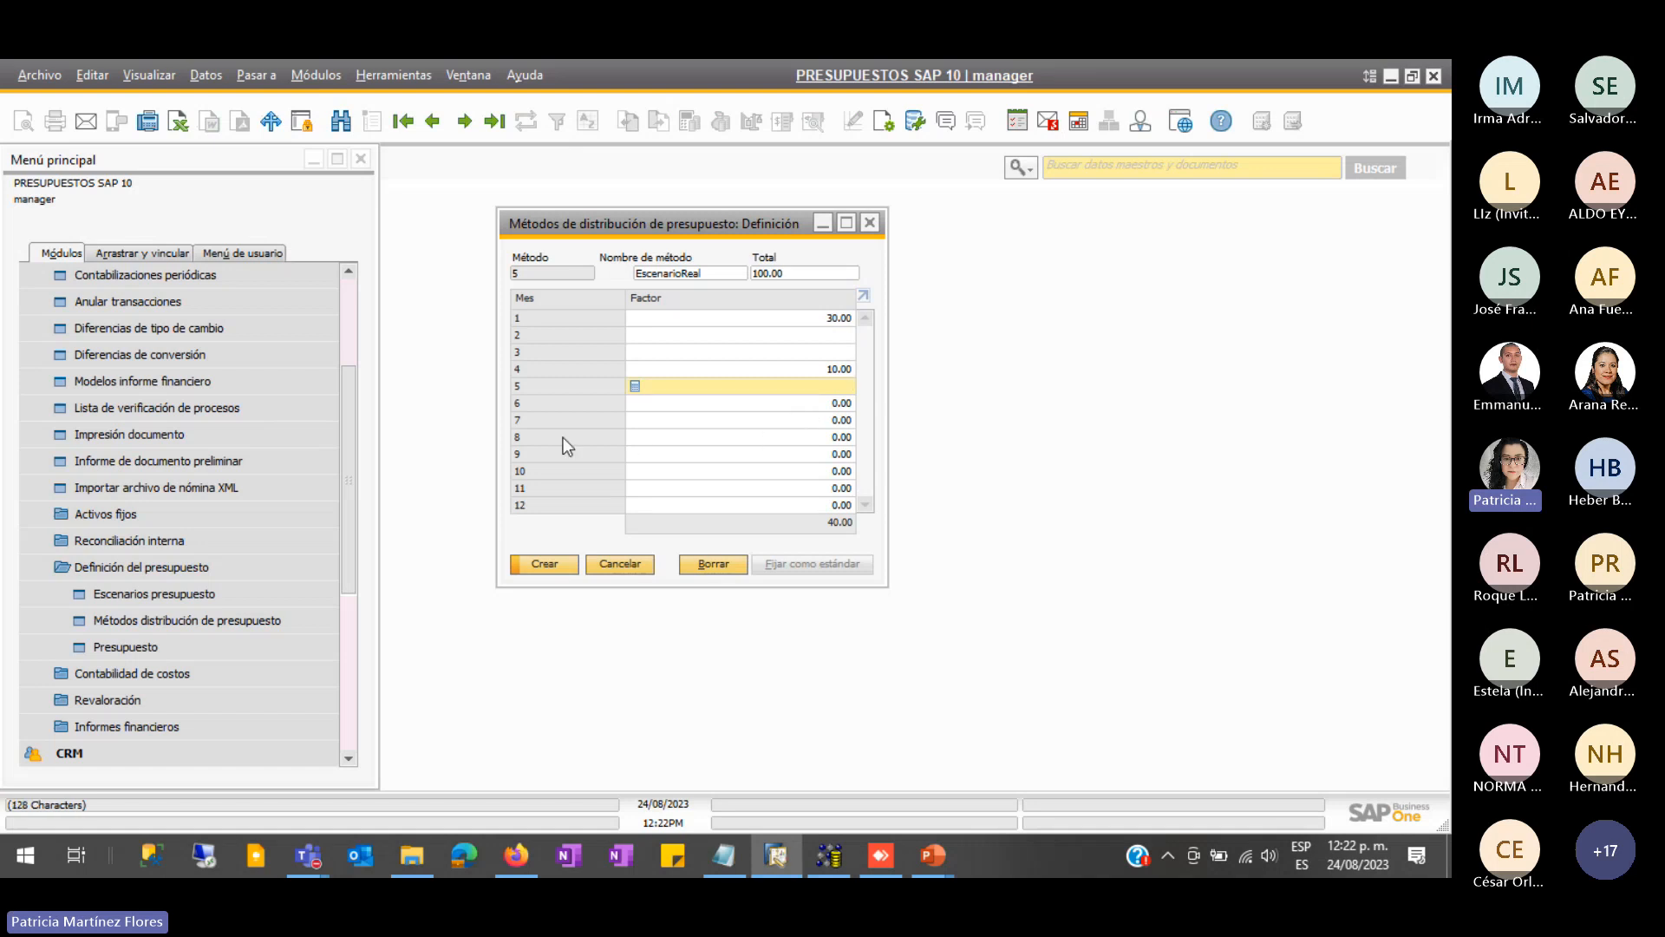
left_click(787, 418)
type("30")
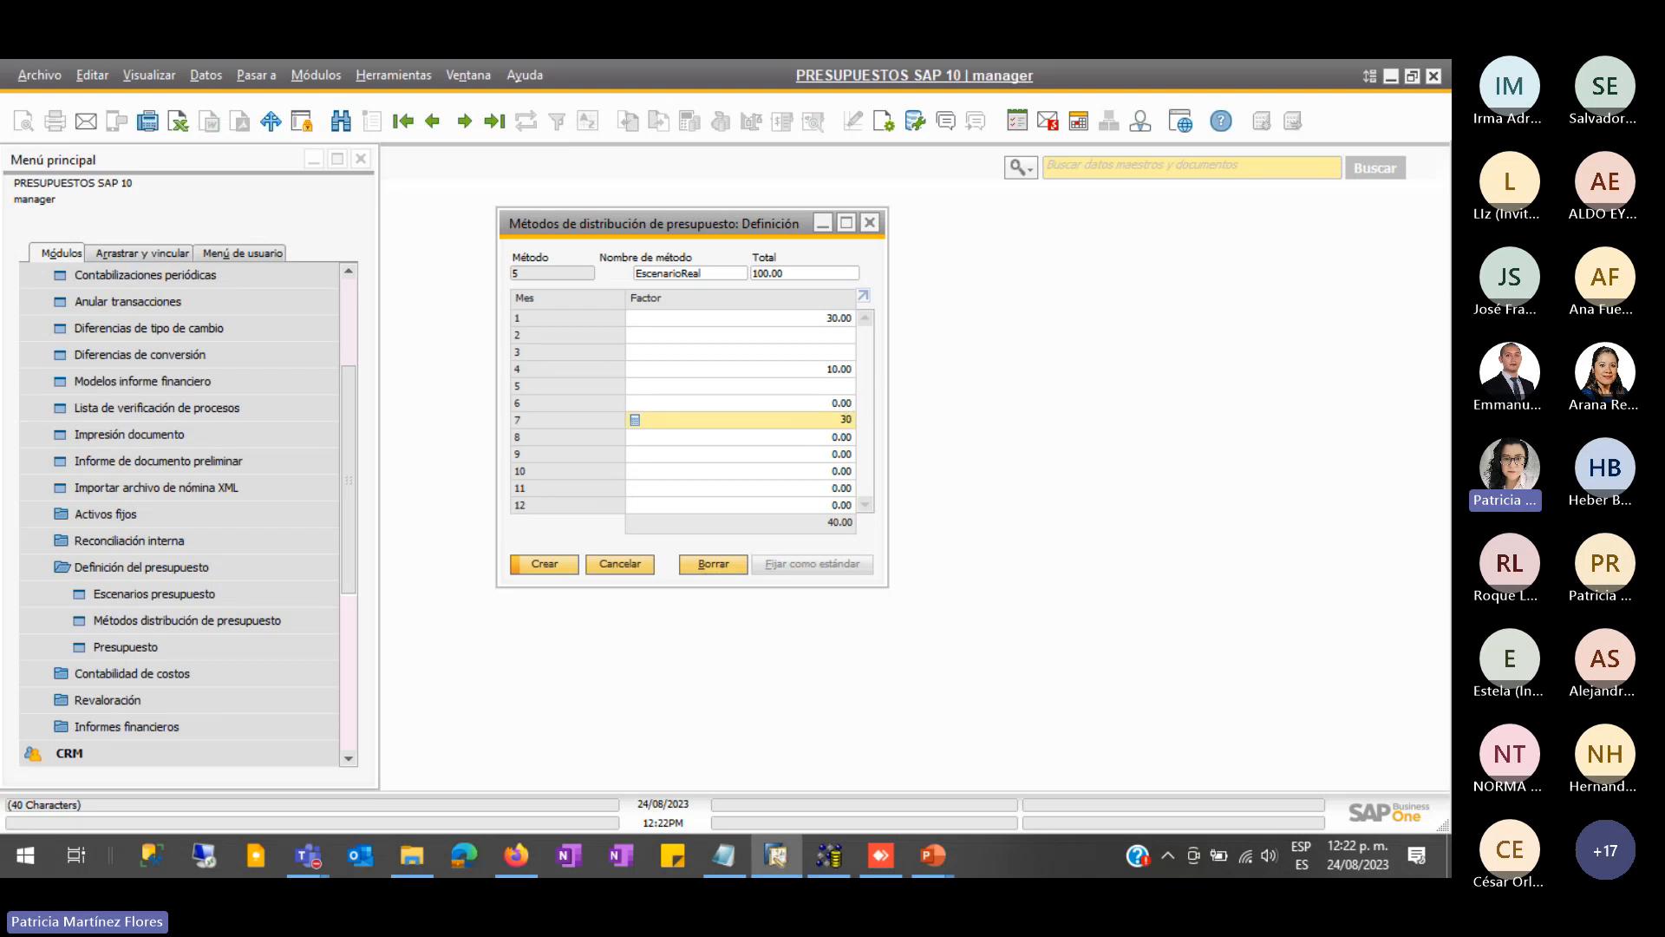
key("Tab")
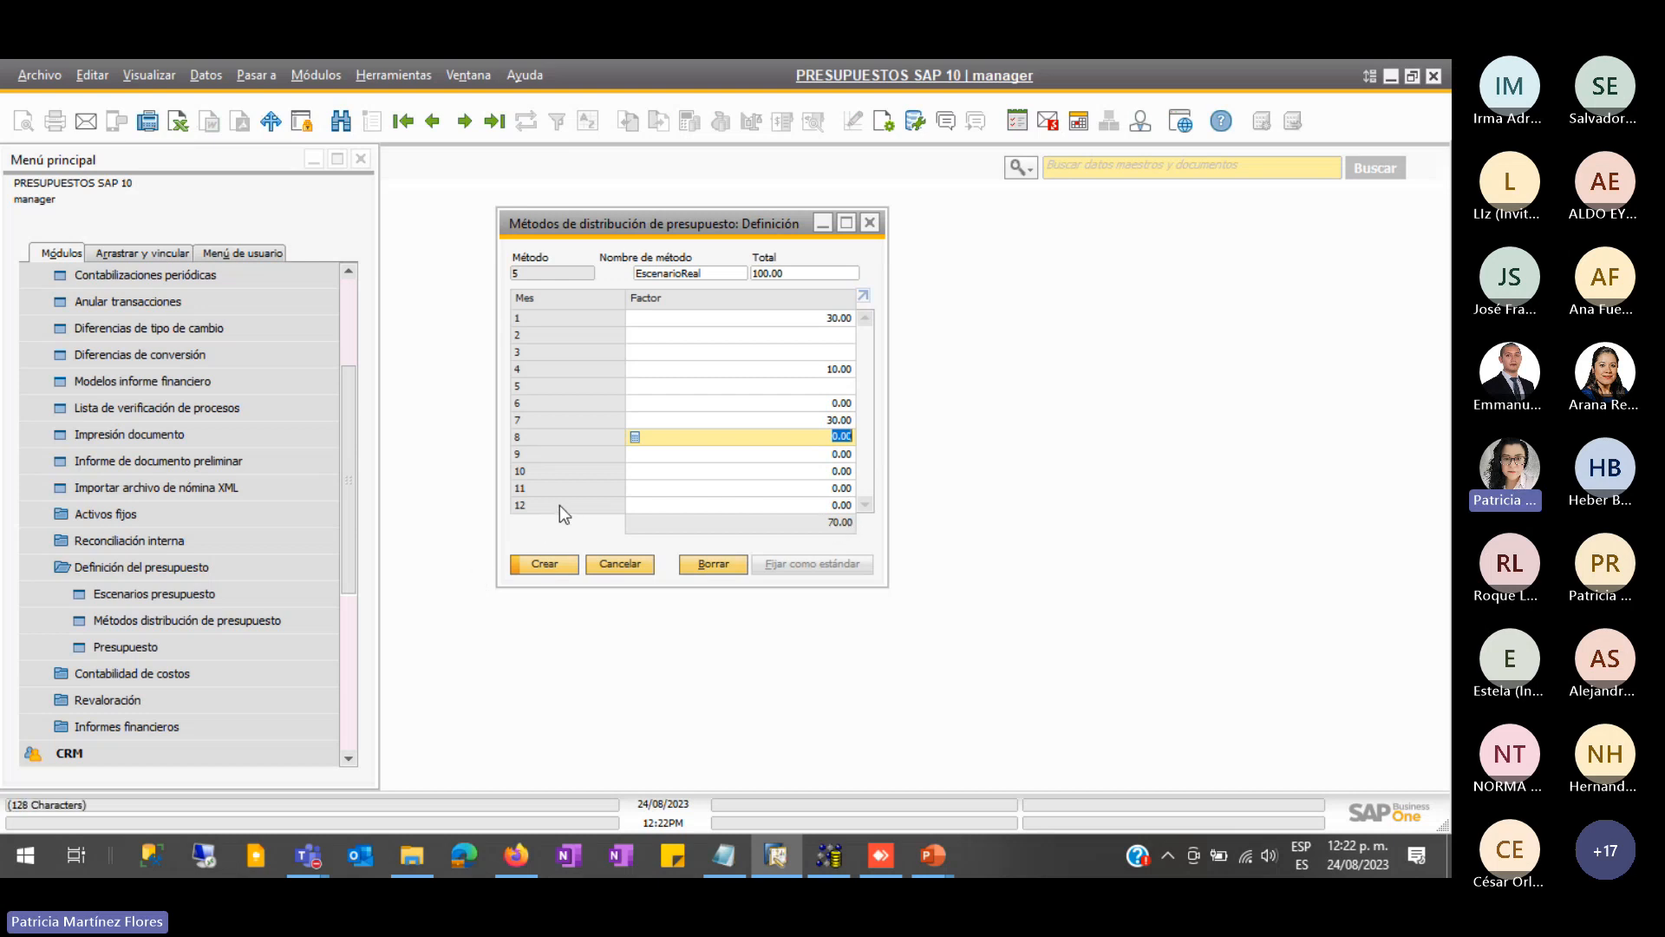
left_click(762, 501)
type("30")
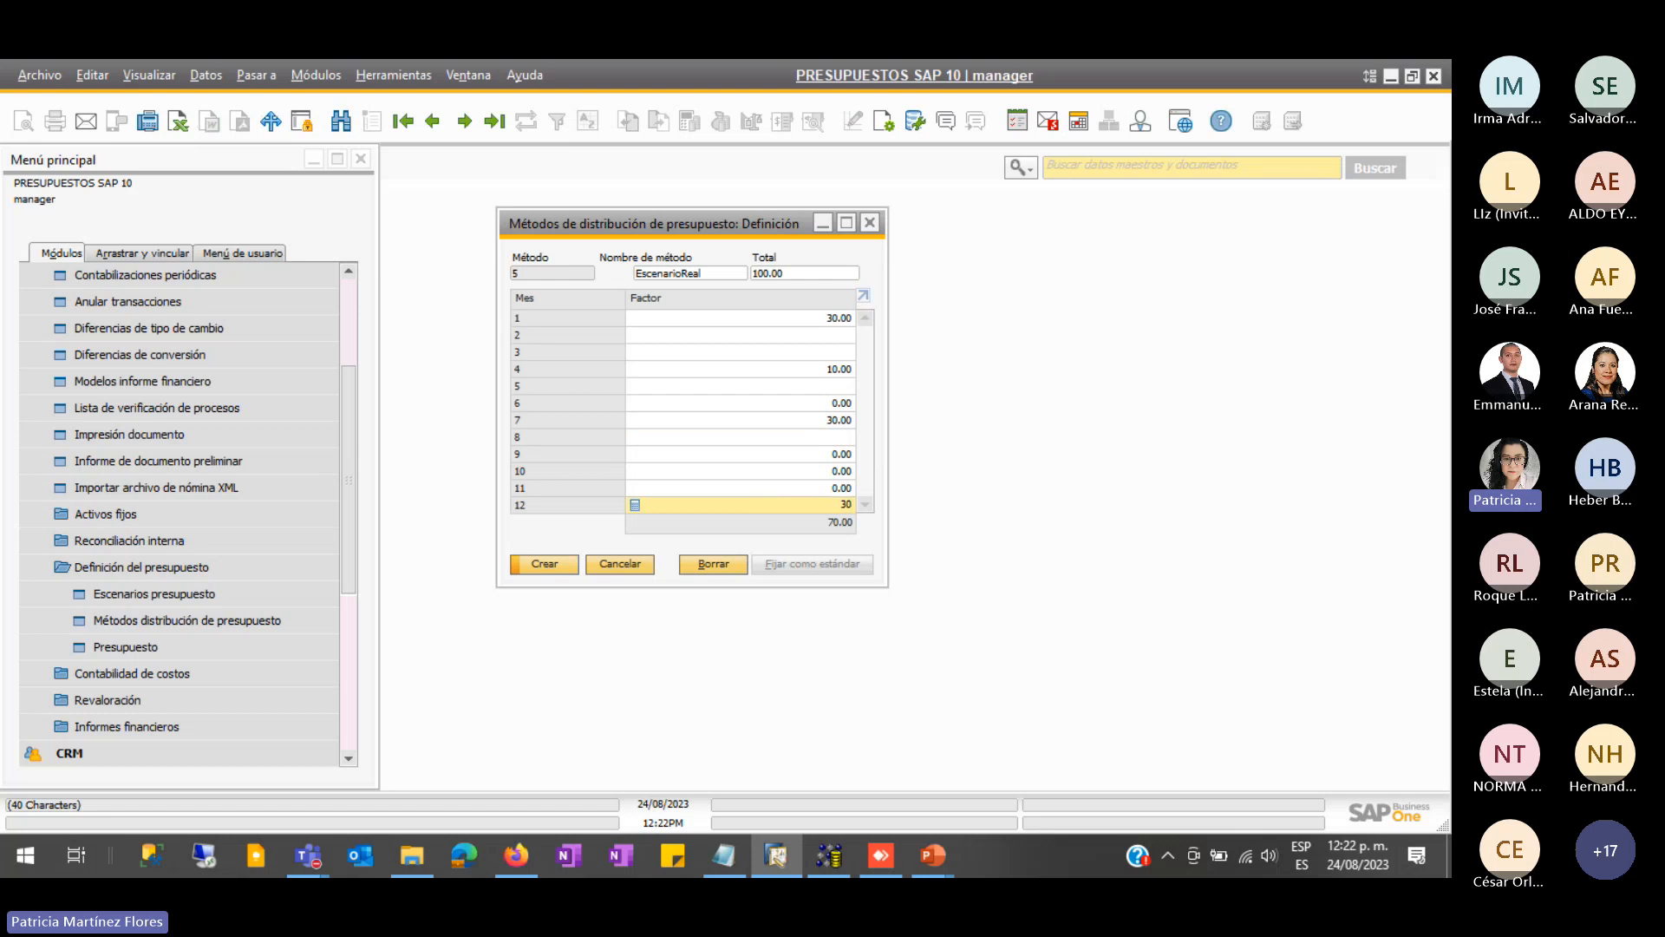
left_click(814, 460)
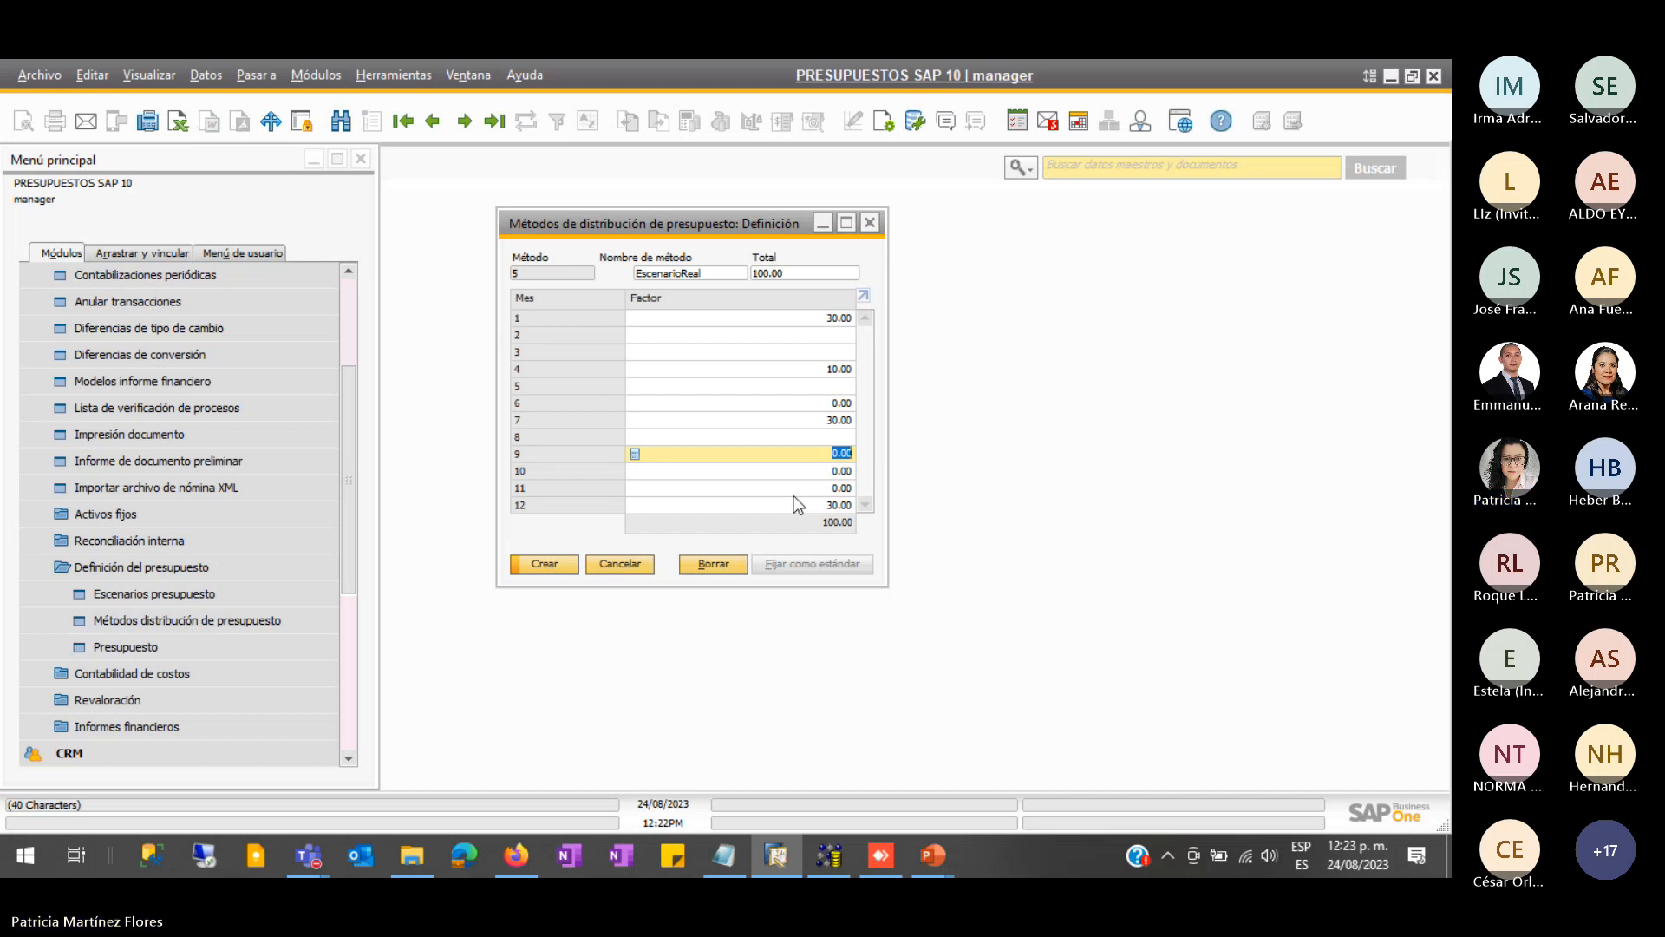
- Create method 5 renamed 'EscenarioReal2' after the duplicate error, then view methods 5 and 4
left_click(569, 573)
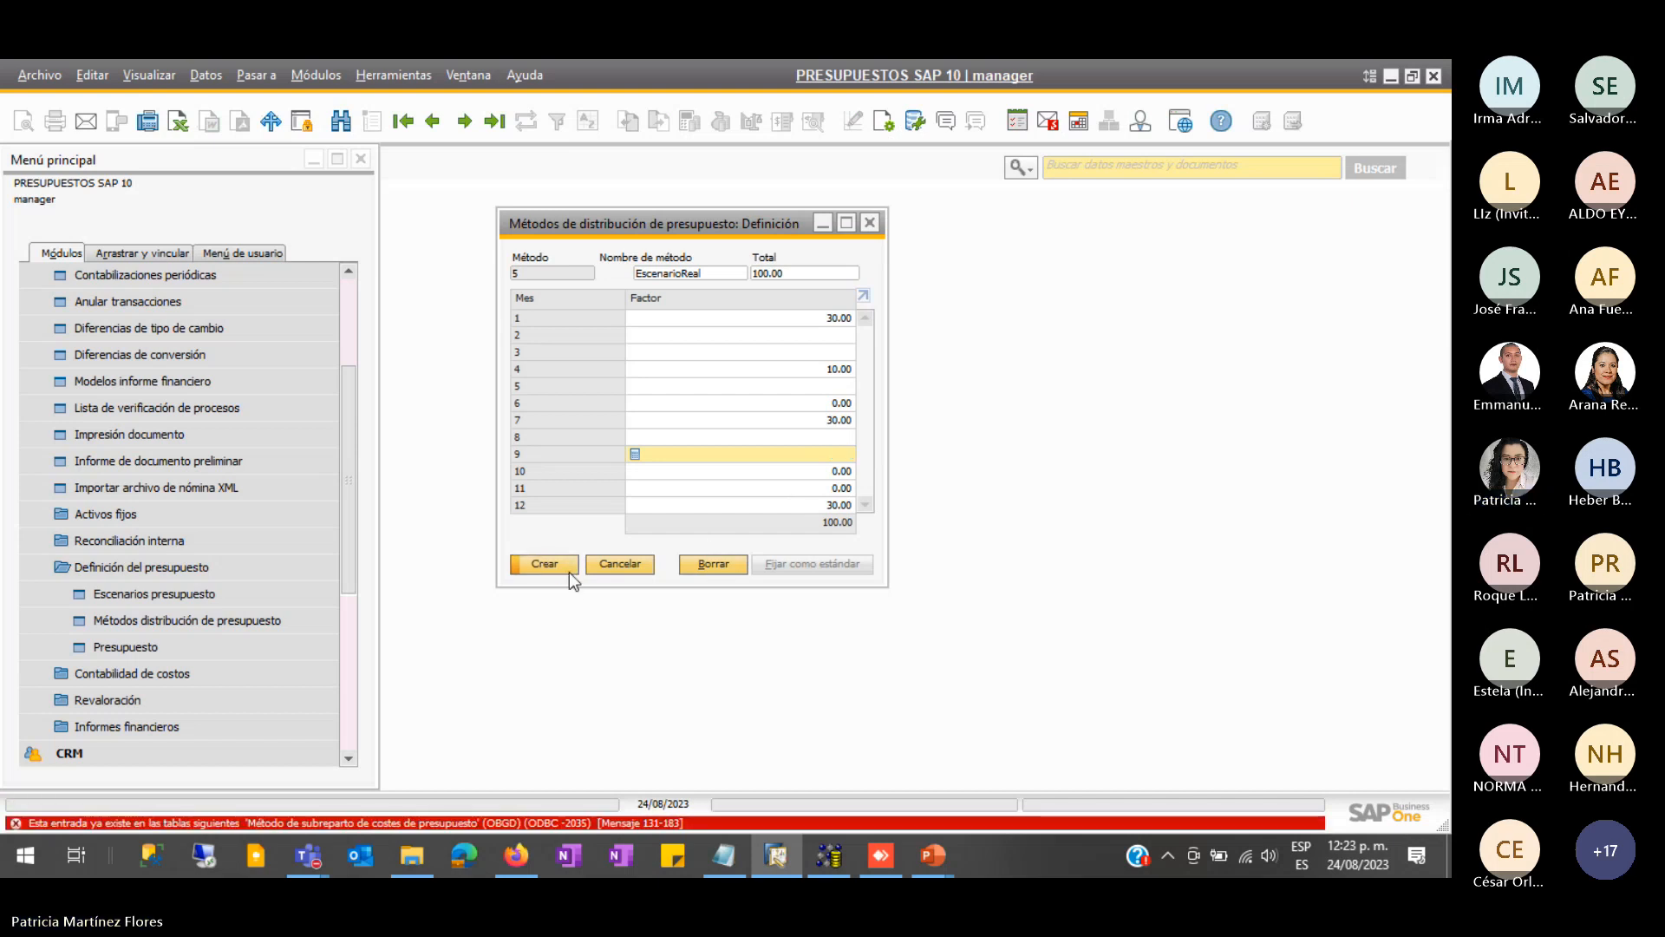
left_click(714, 276)
type("2")
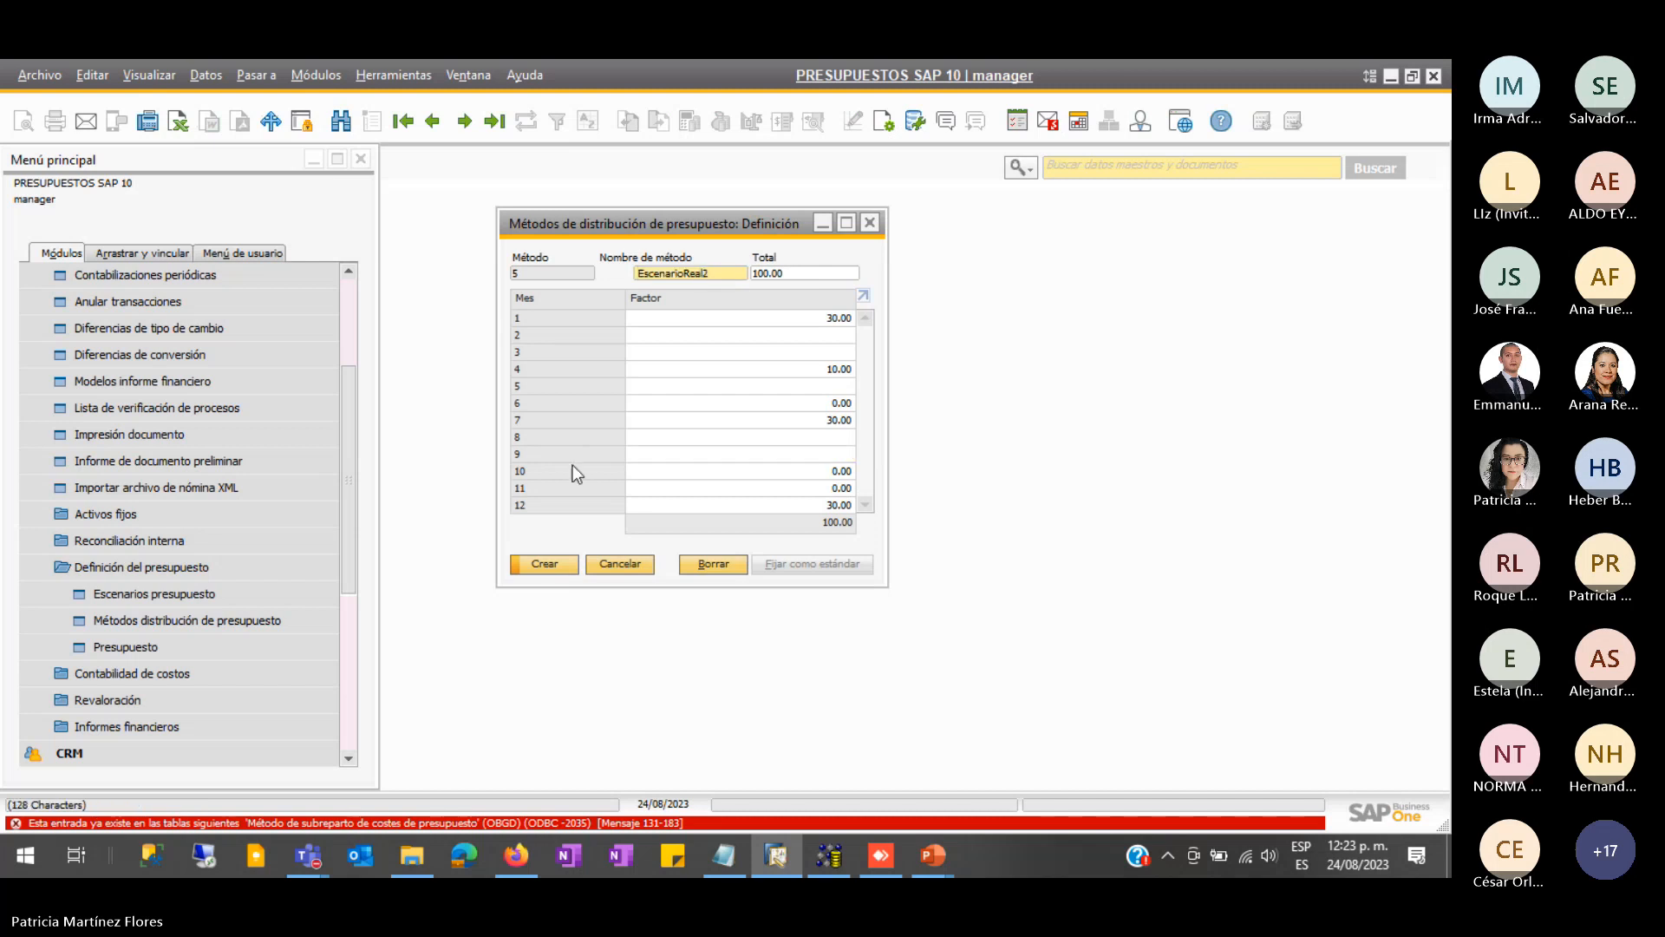
left_click(543, 564)
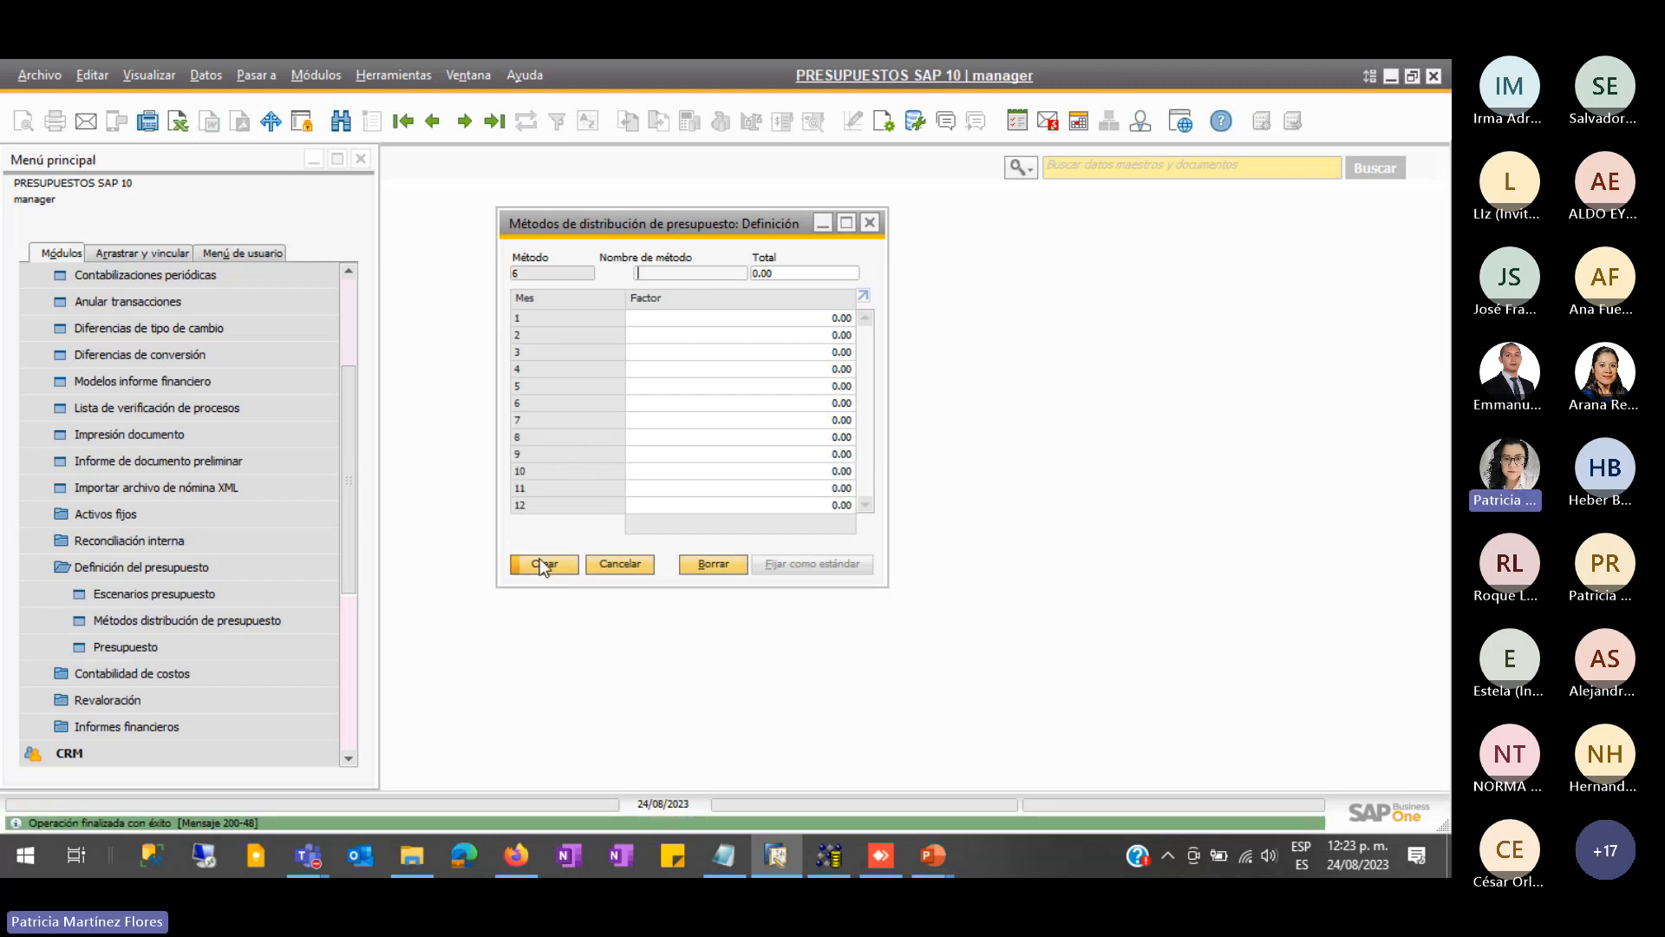
left_click(438, 121)
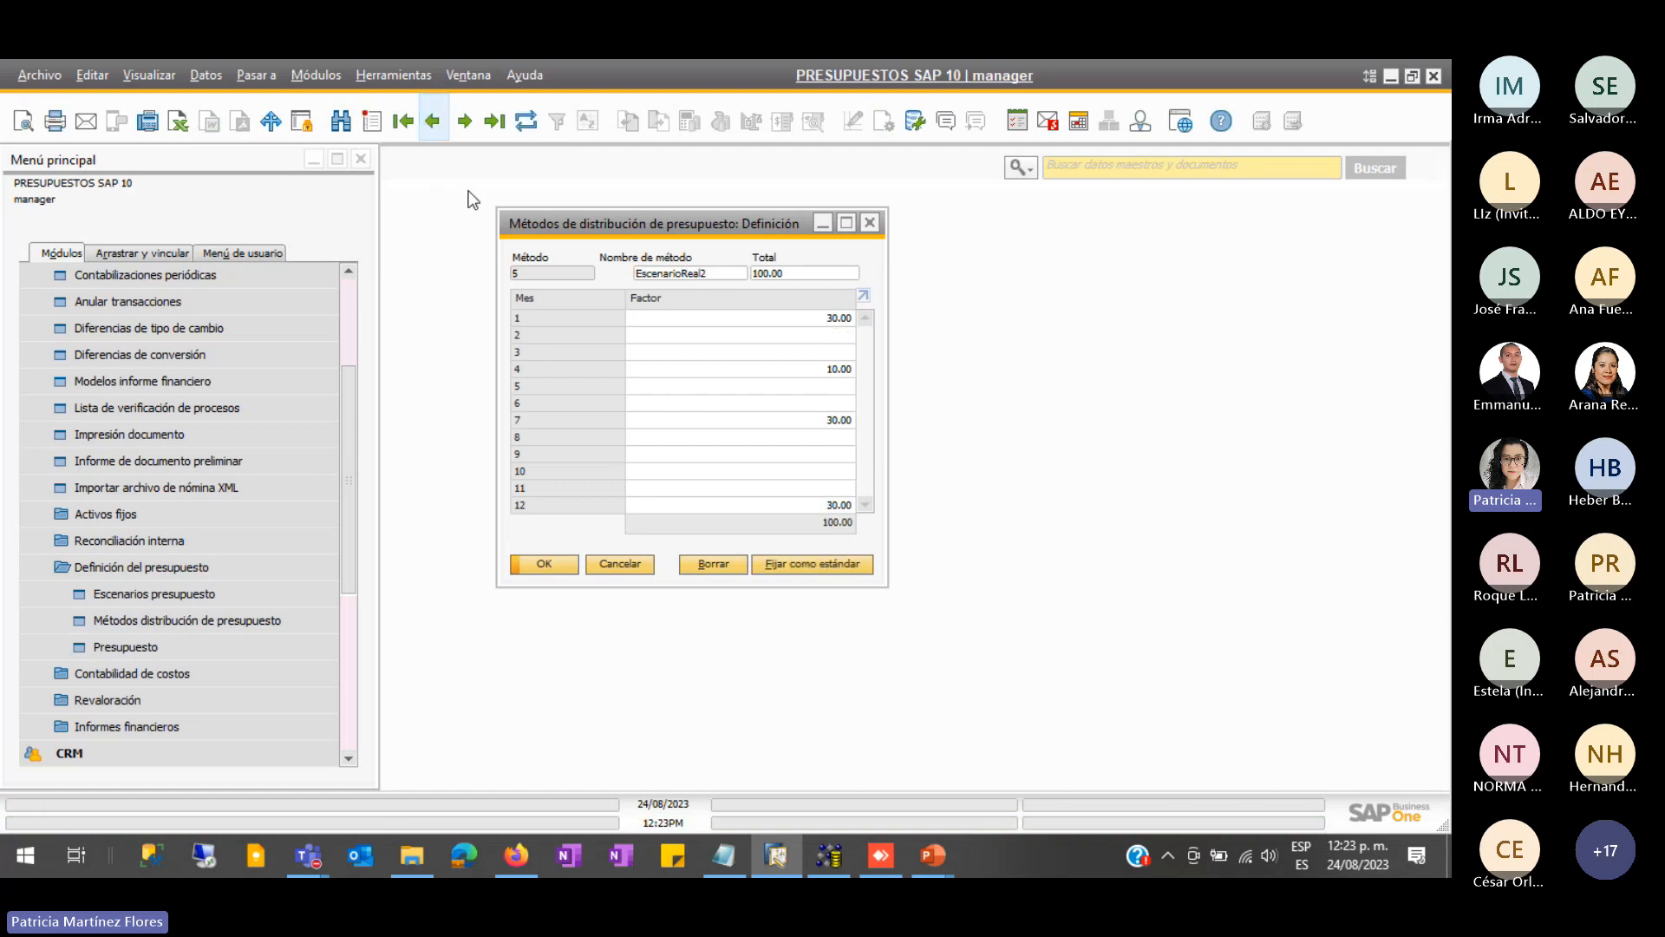
left_click(434, 124)
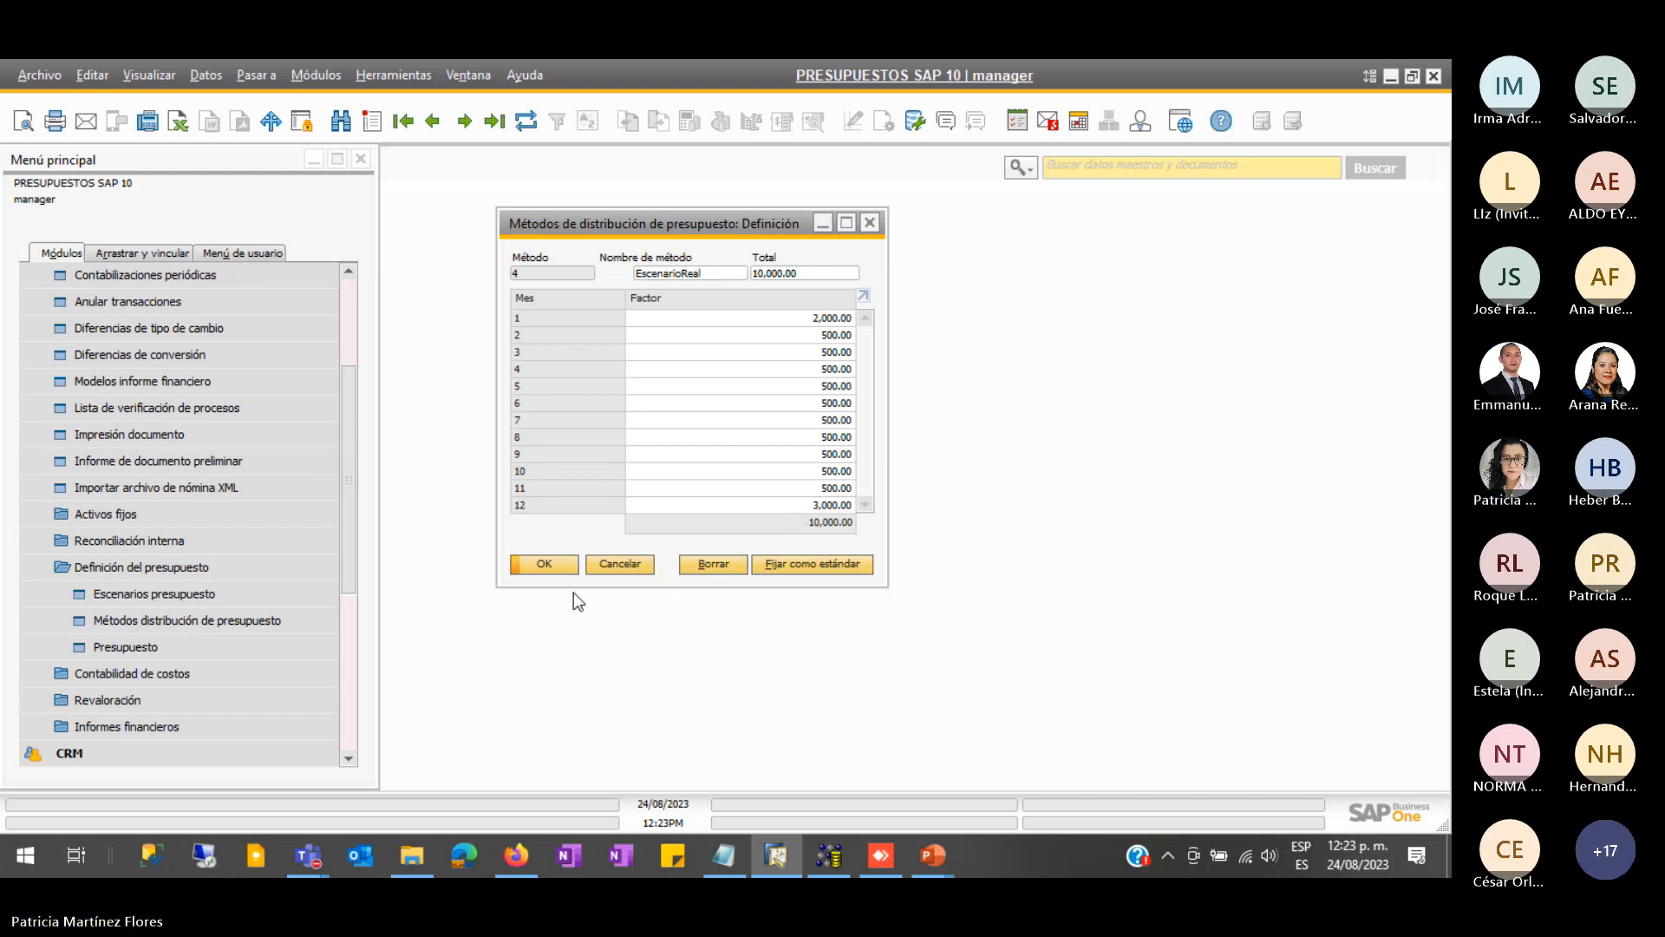
- Cancel the method form and bring the PowerPoint slideshow to the front
left_click(621, 568)
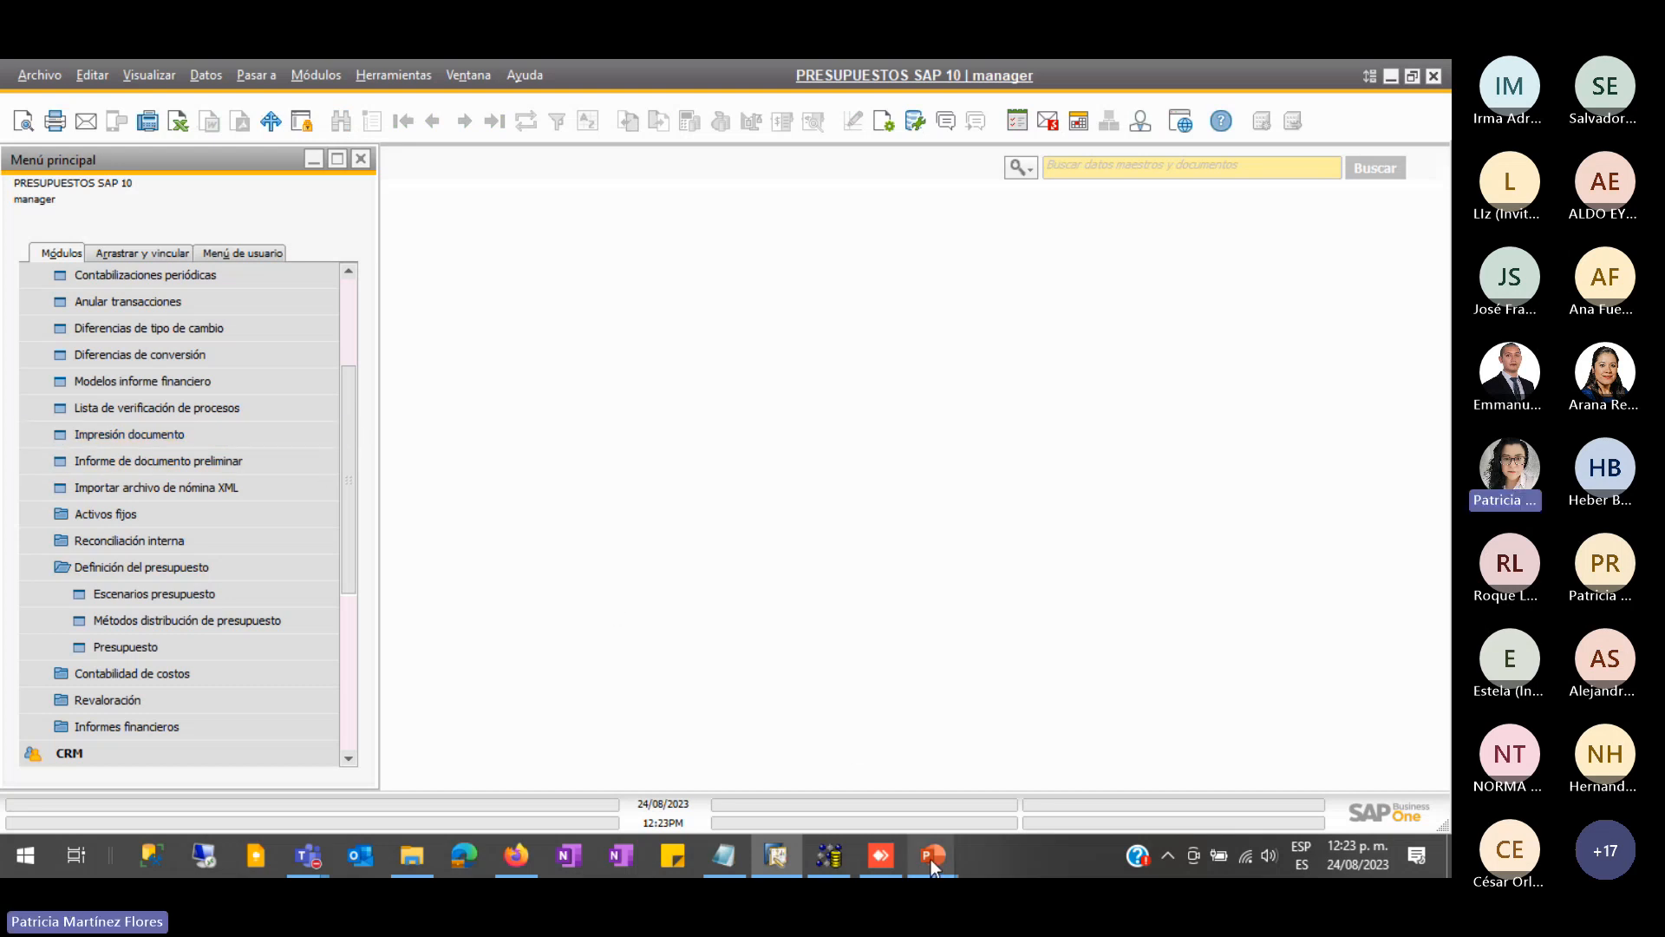
mouse_move(930, 857)
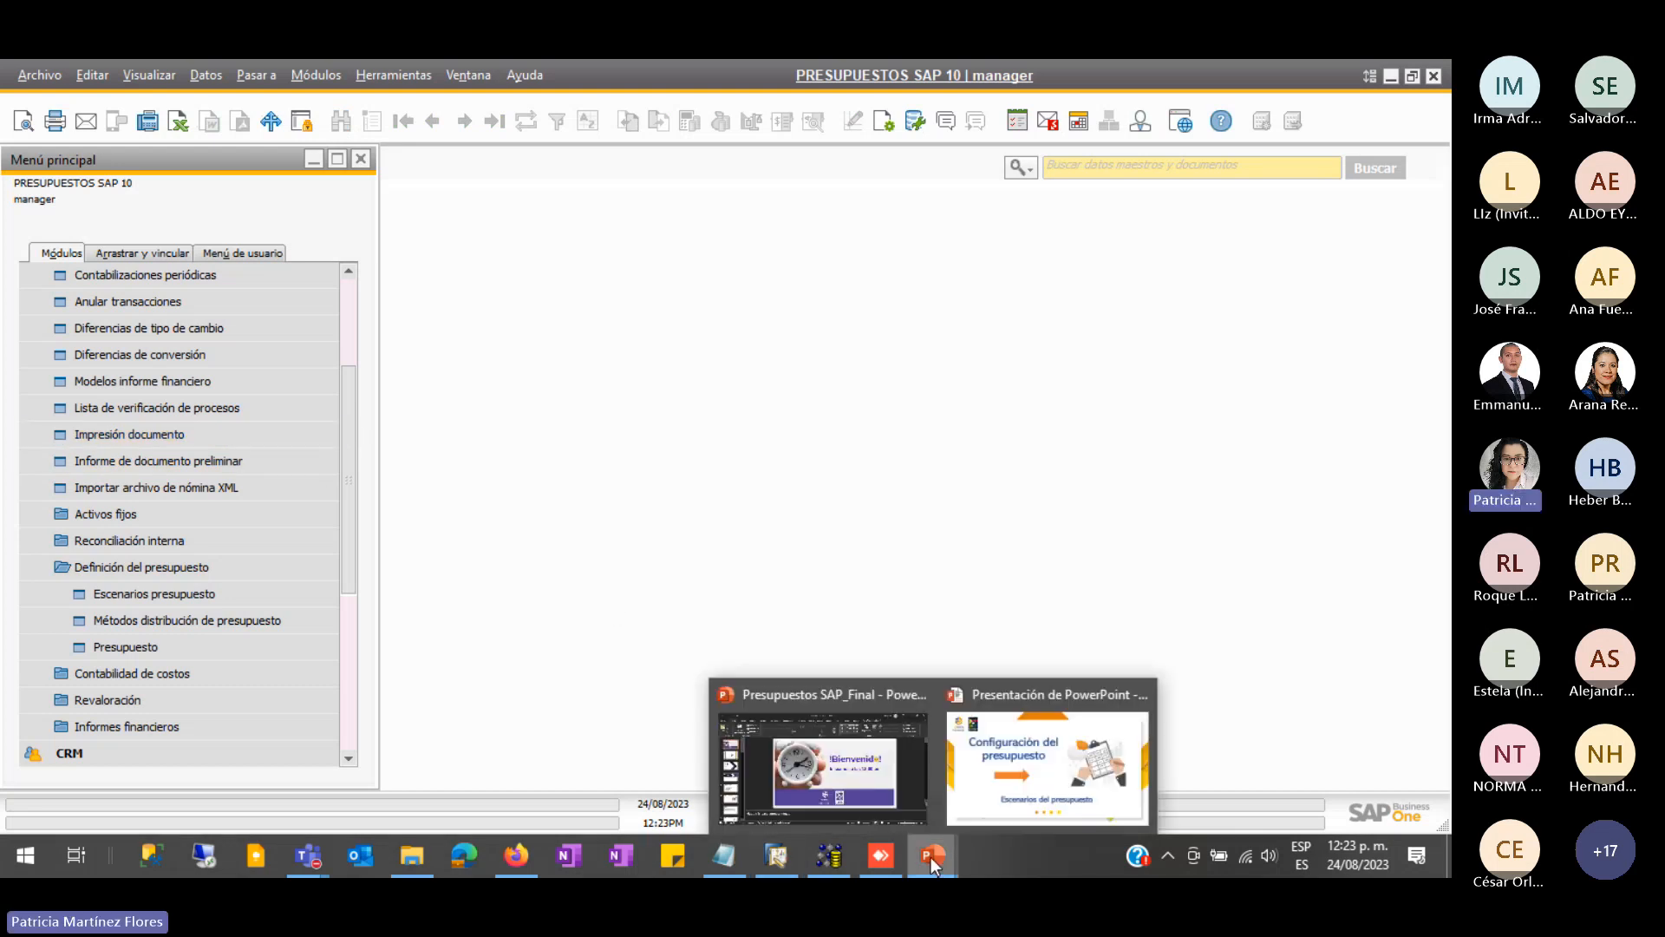
left_click(1025, 774)
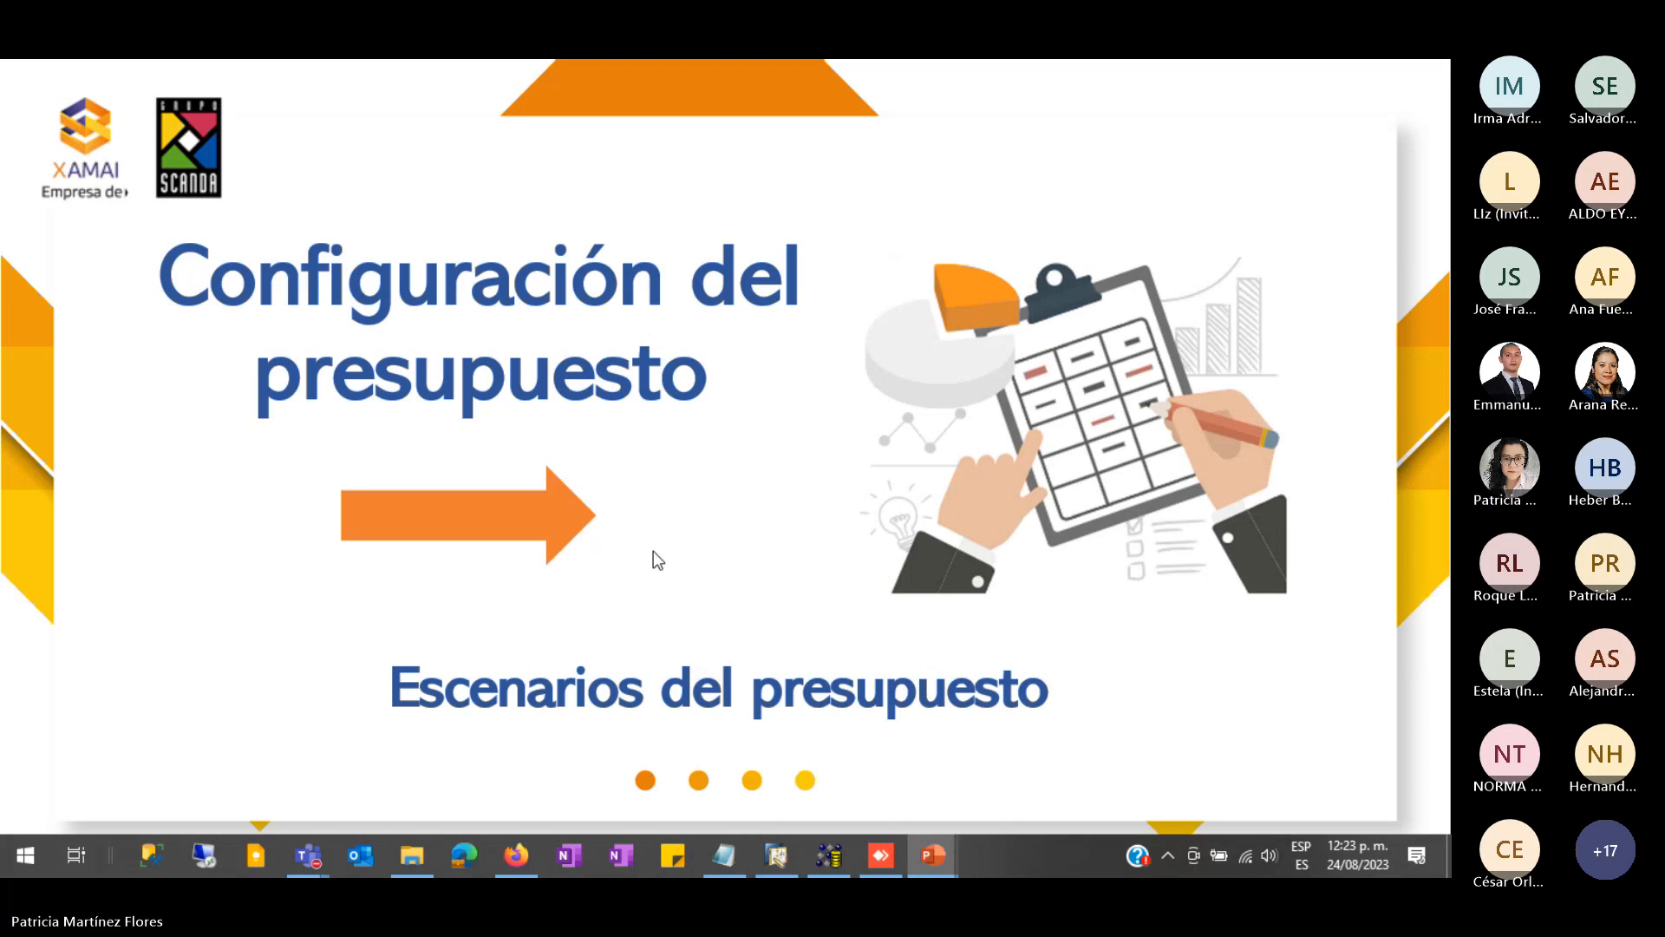
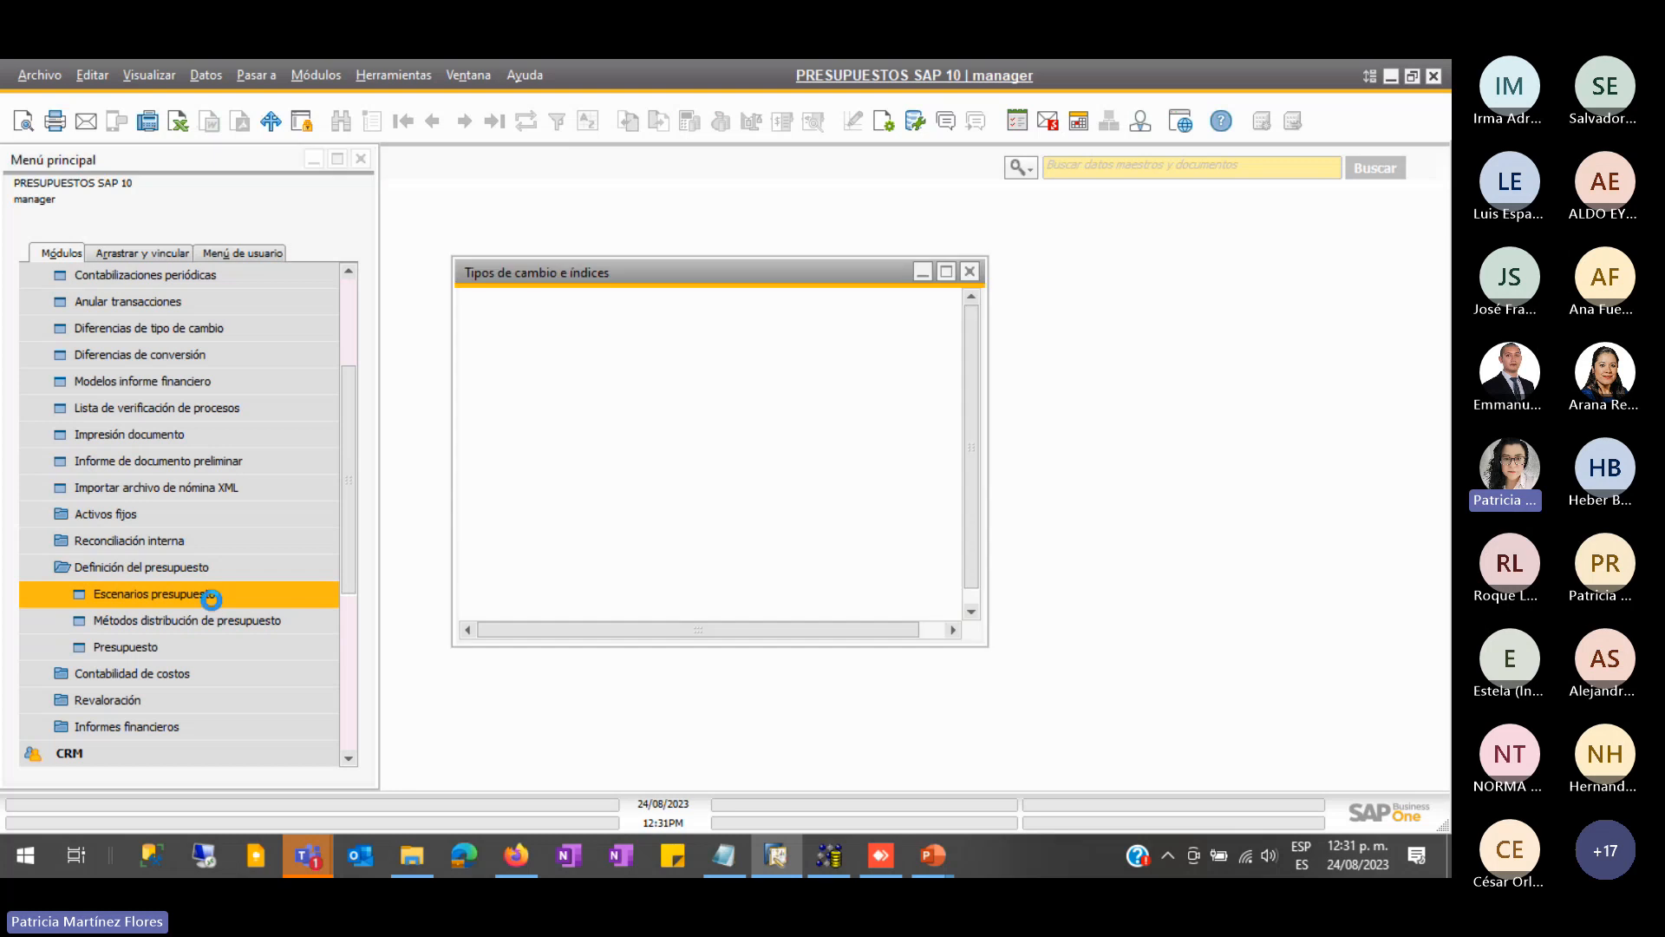
- Record a USD exchange rate of 22 for day 24 and close Tipos de cambio
type("22")
key("Return")
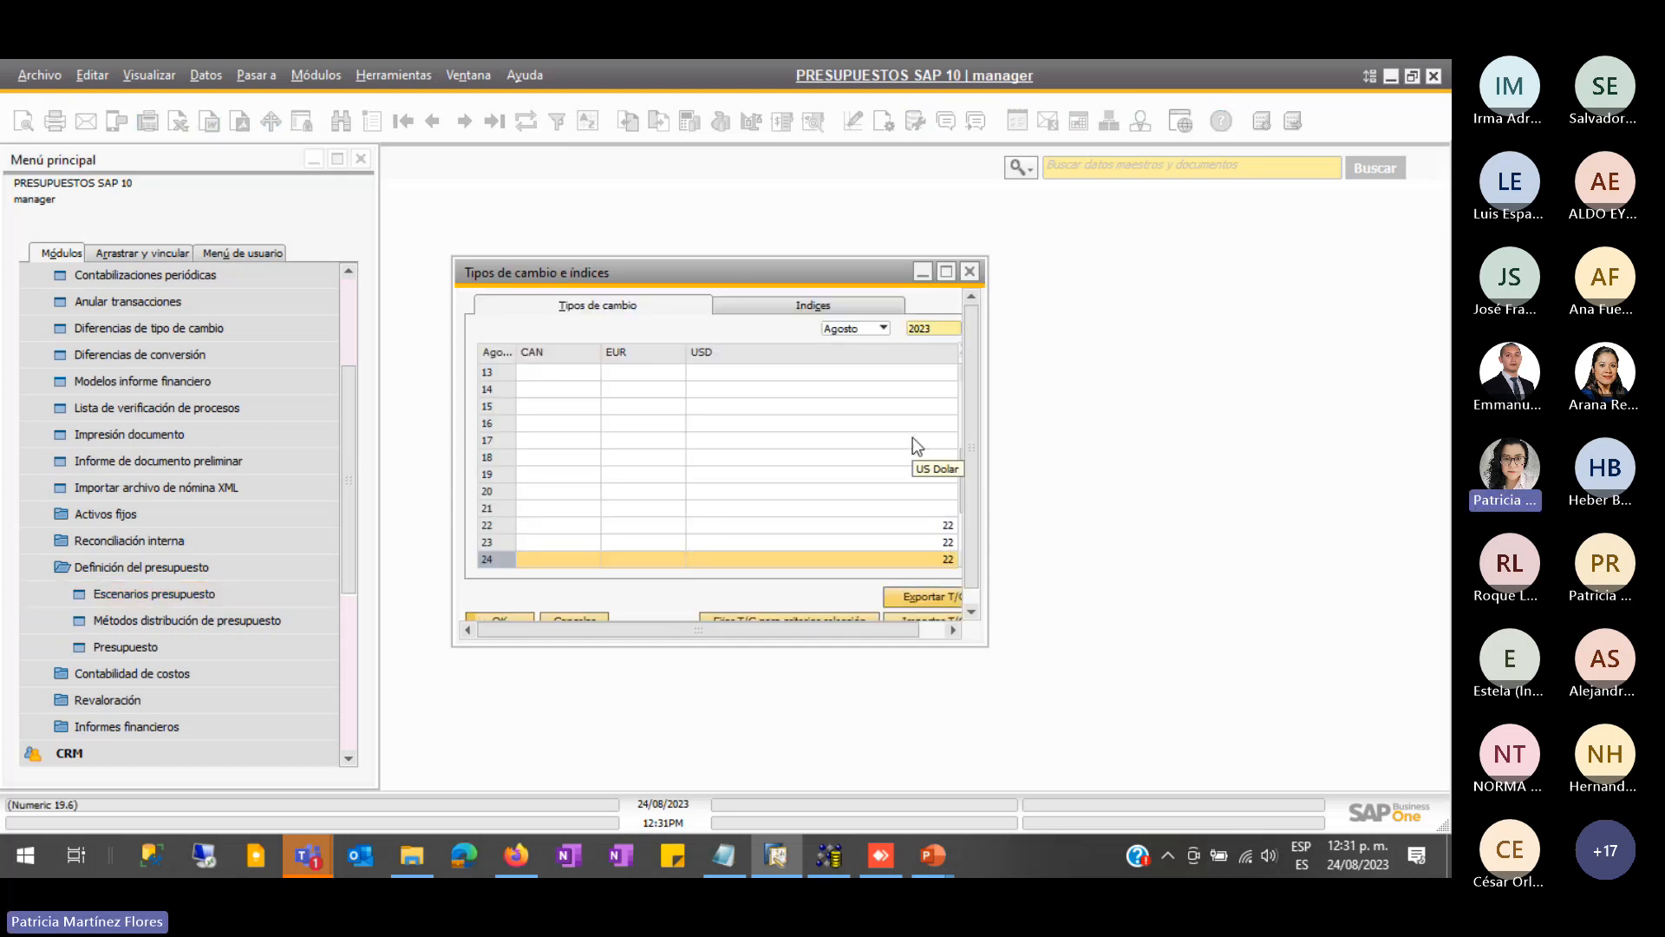
key("Return")
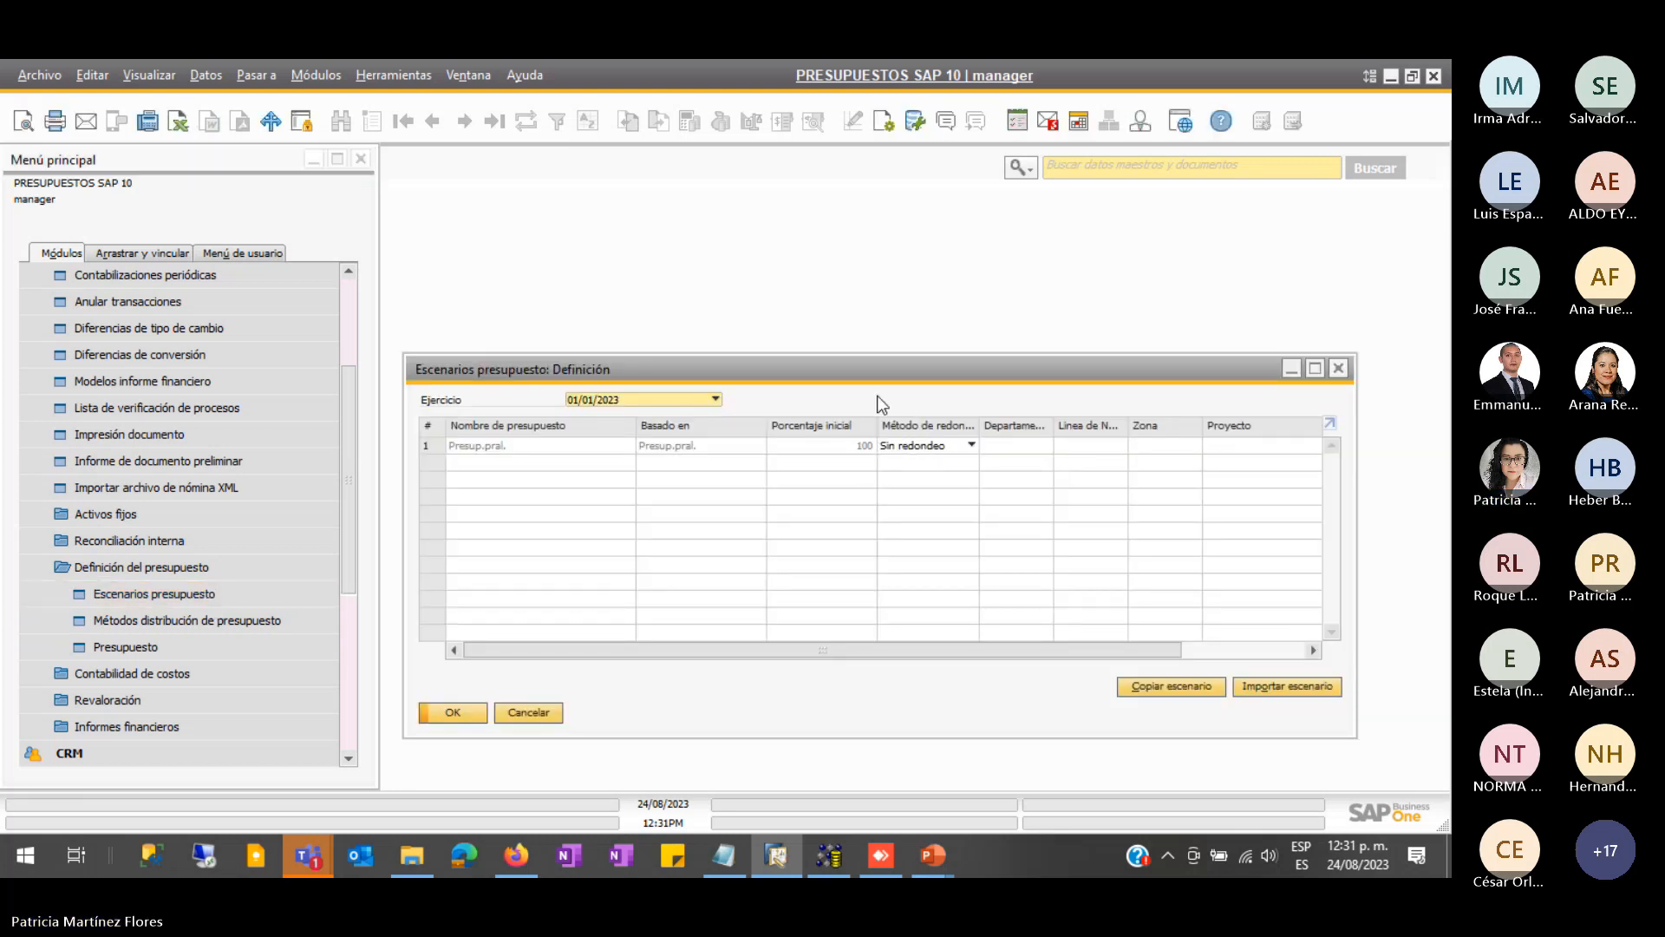
- Browse budget scenarios for fiscal years 2024 and 2025, then return to 01/01/2023
left_click_drag(841, 368, 883, 266)
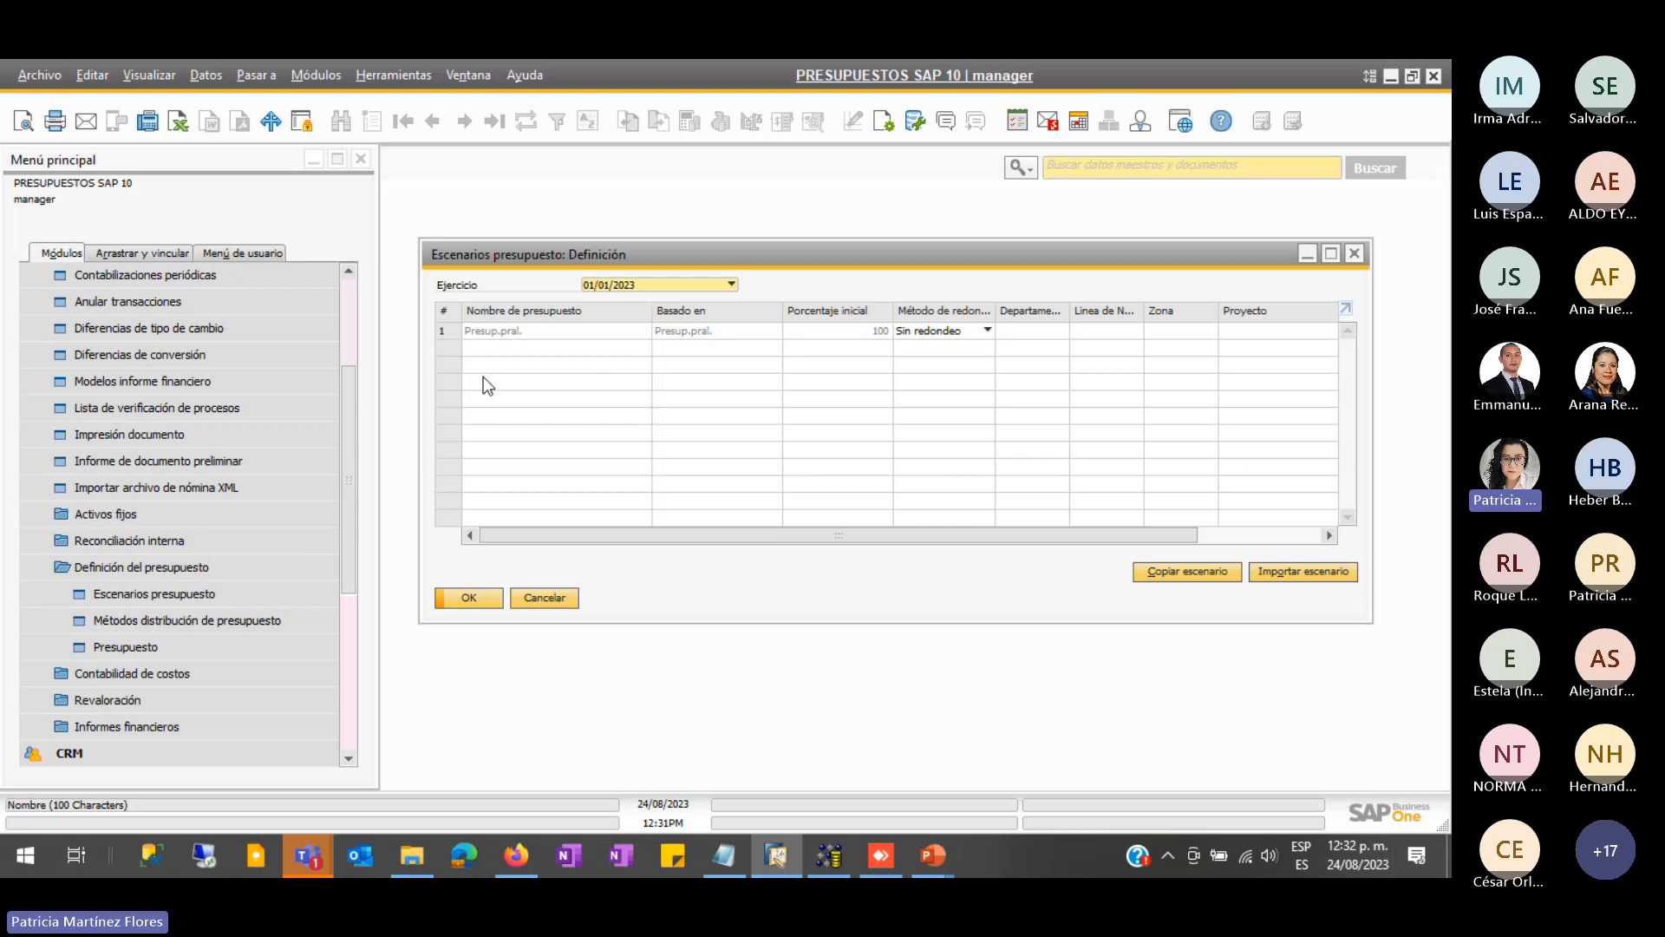
left_click(452, 335)
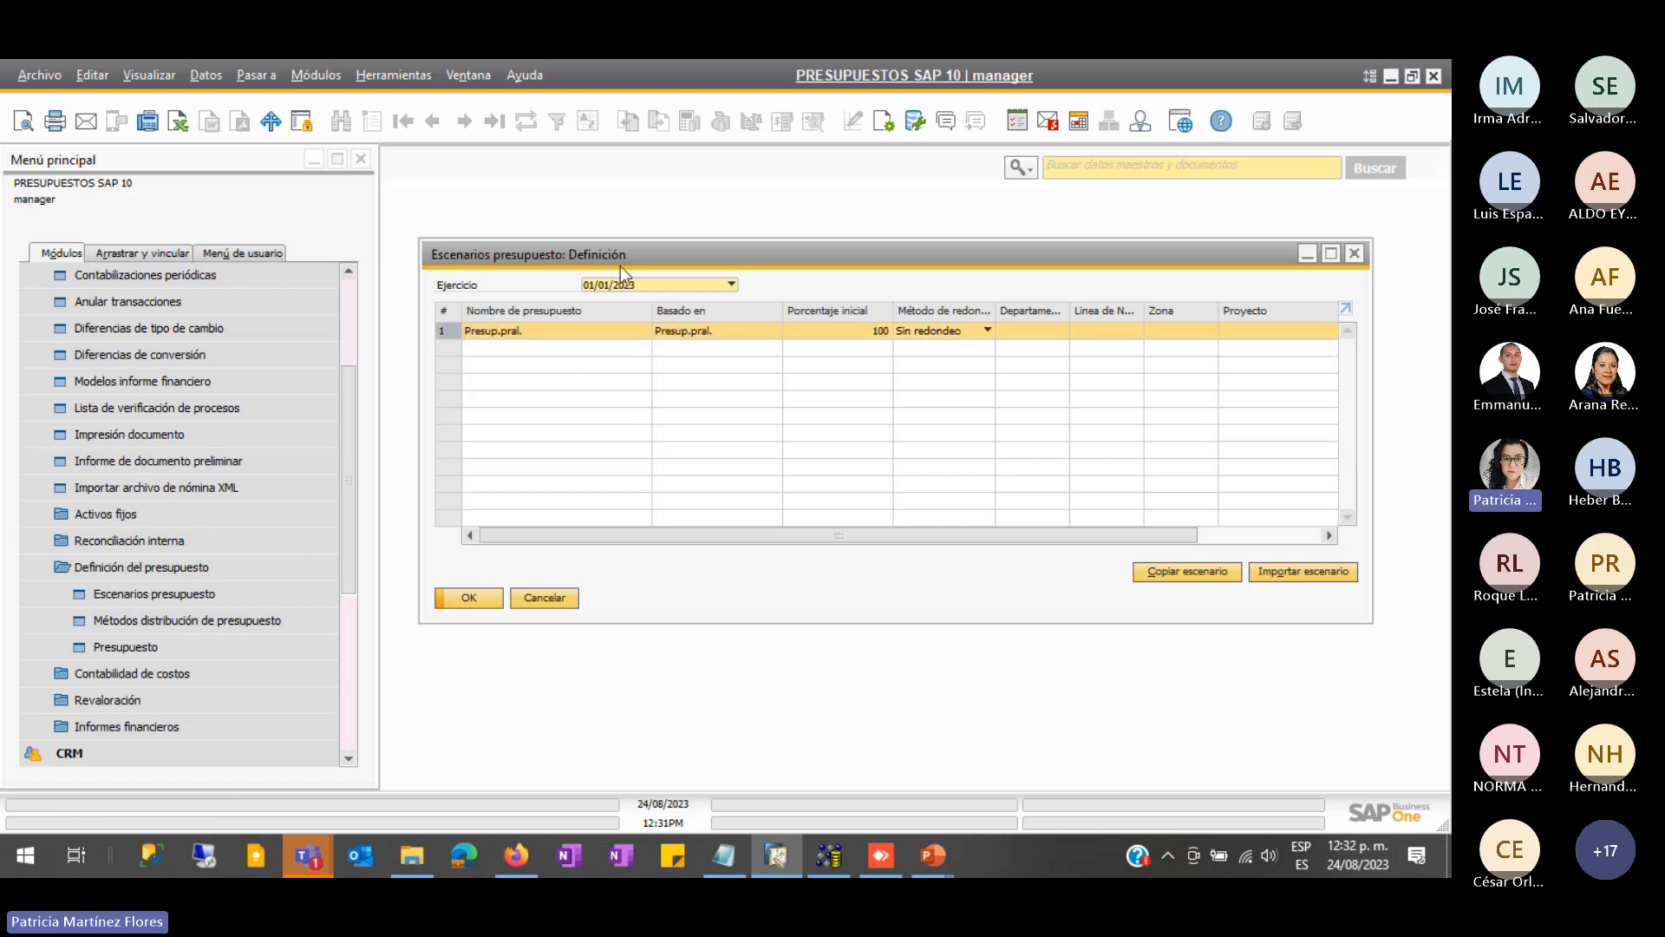
left_click(664, 285)
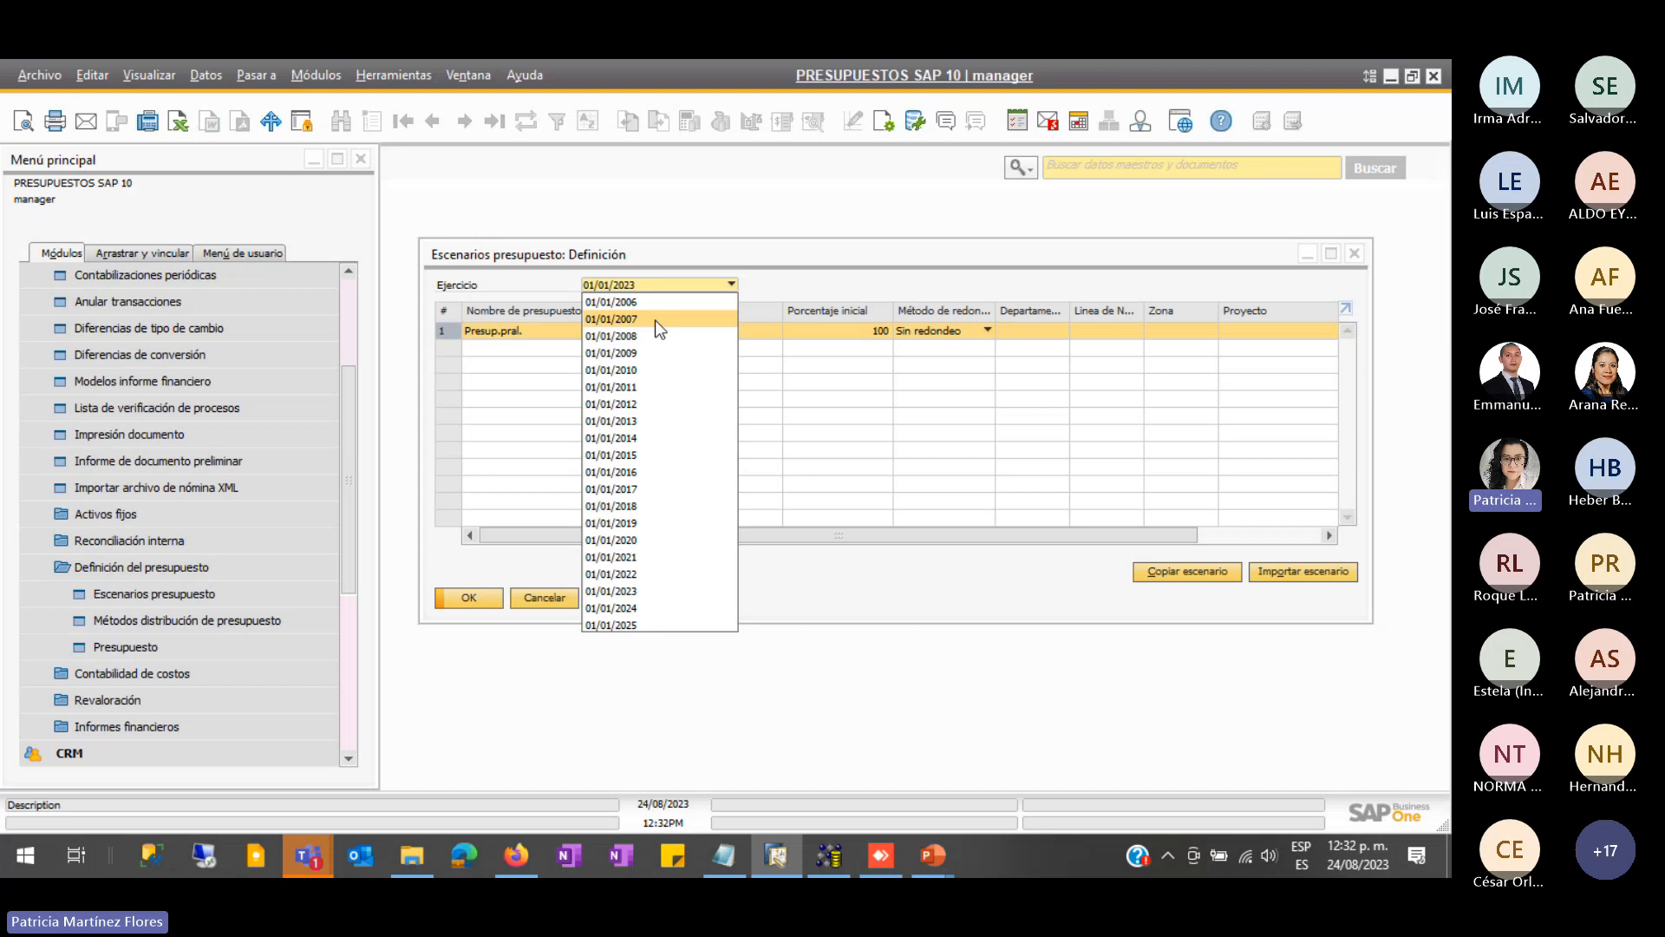
left_click(630, 593)
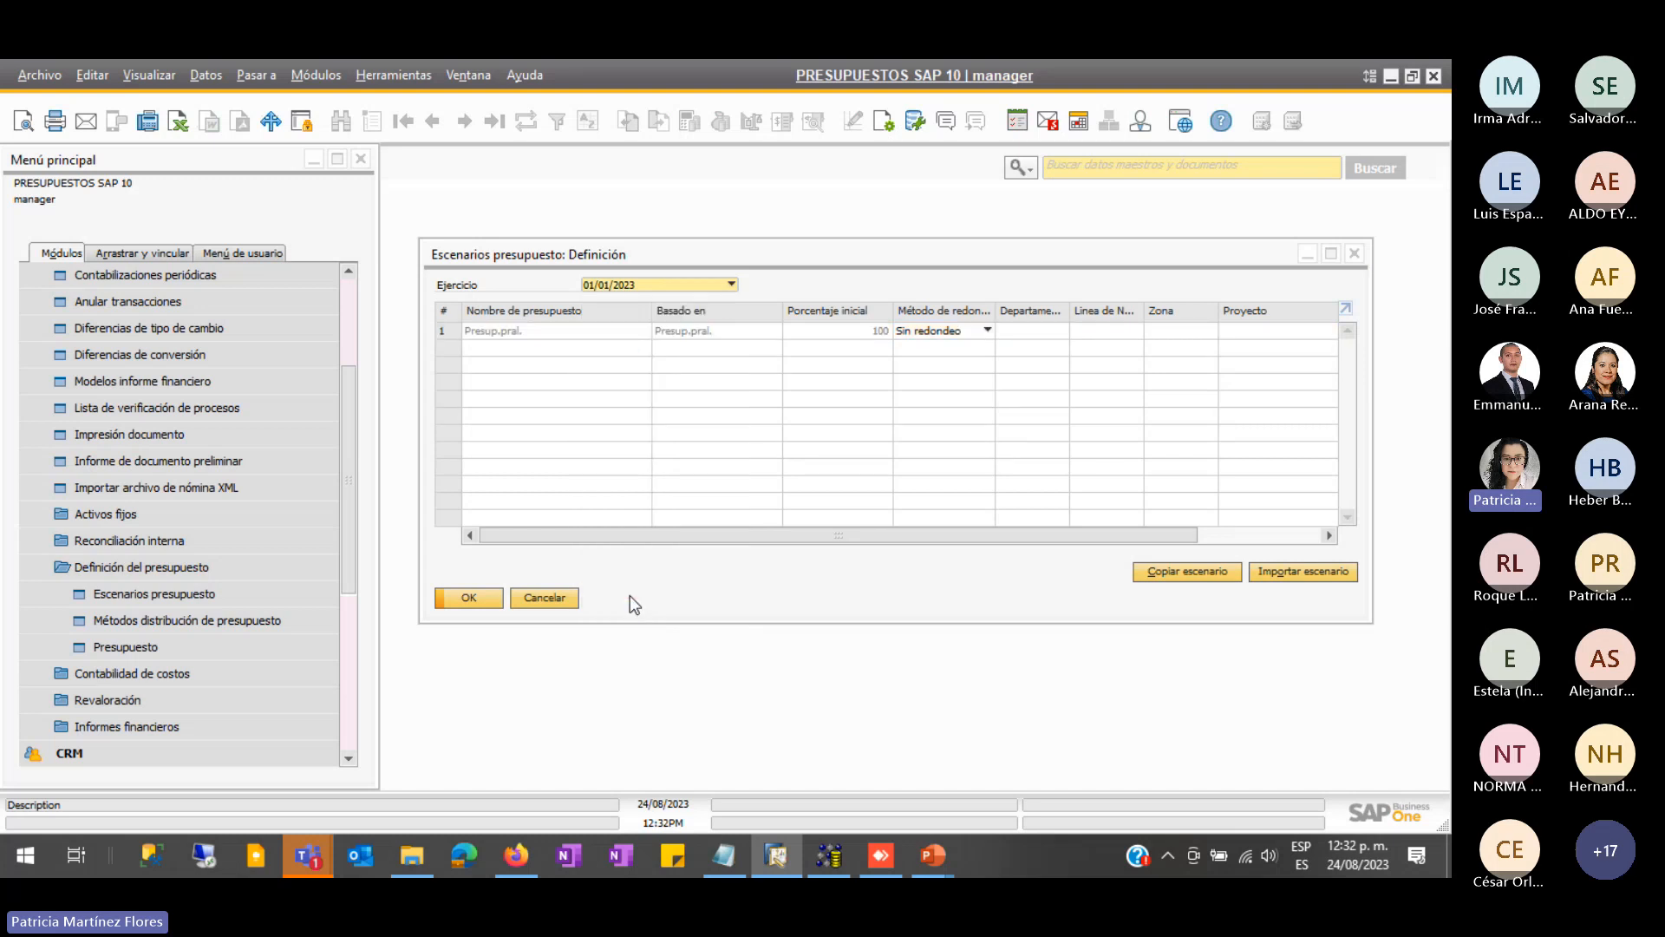
left_click(700, 287)
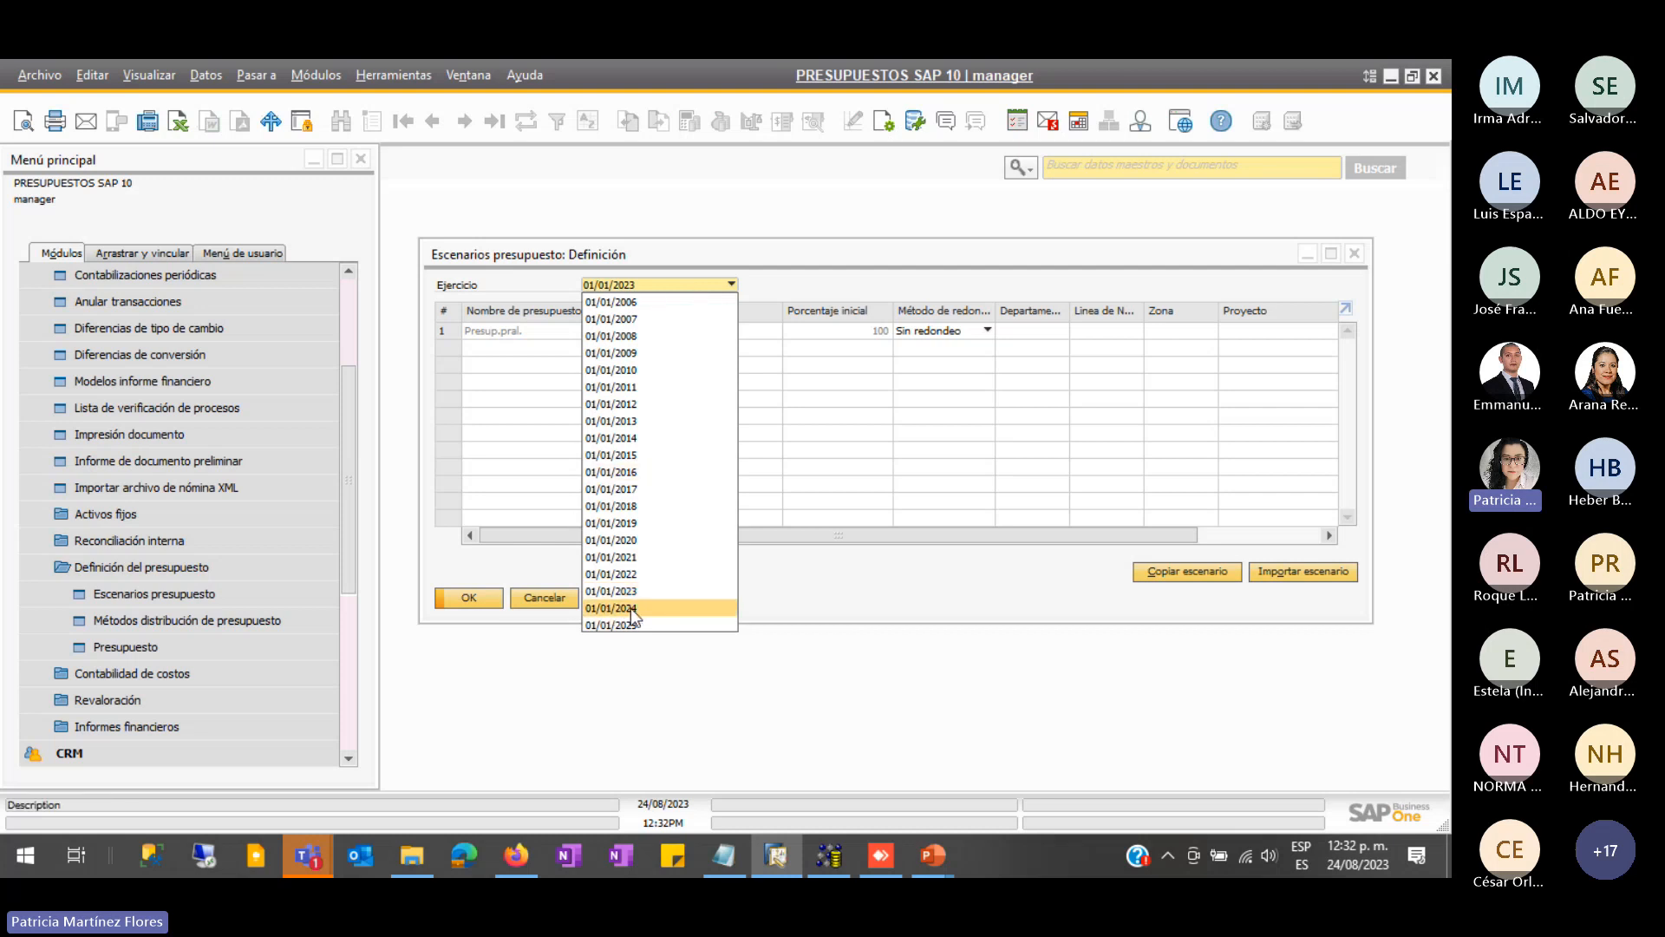
left_click(606, 608)
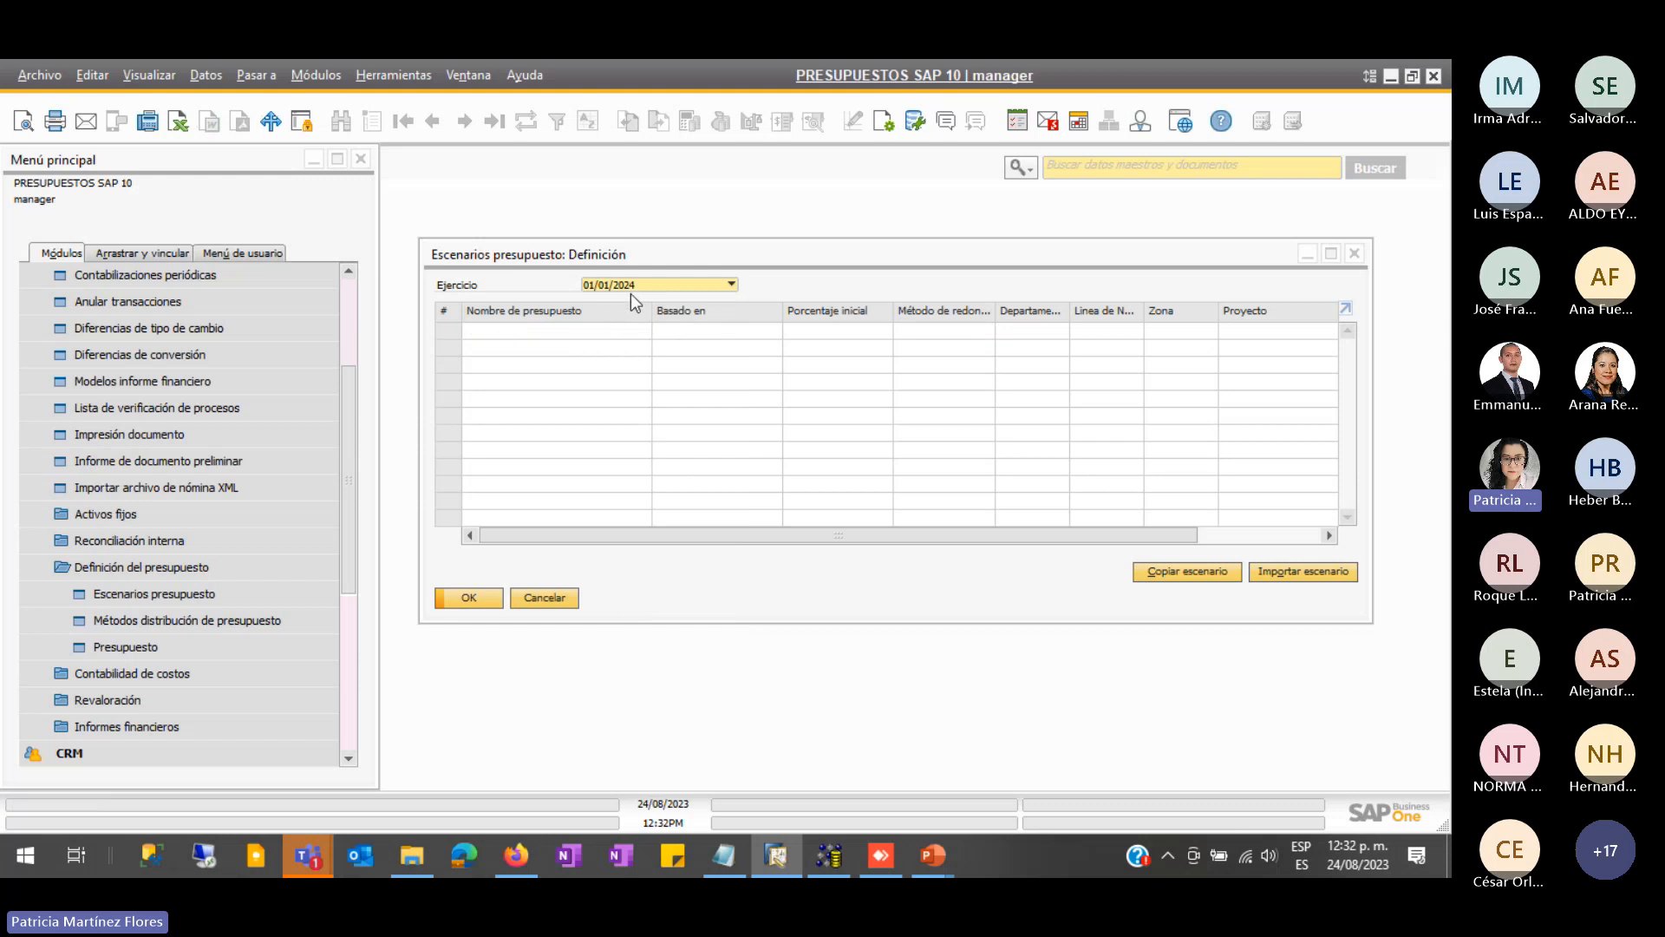
left_click(663, 284)
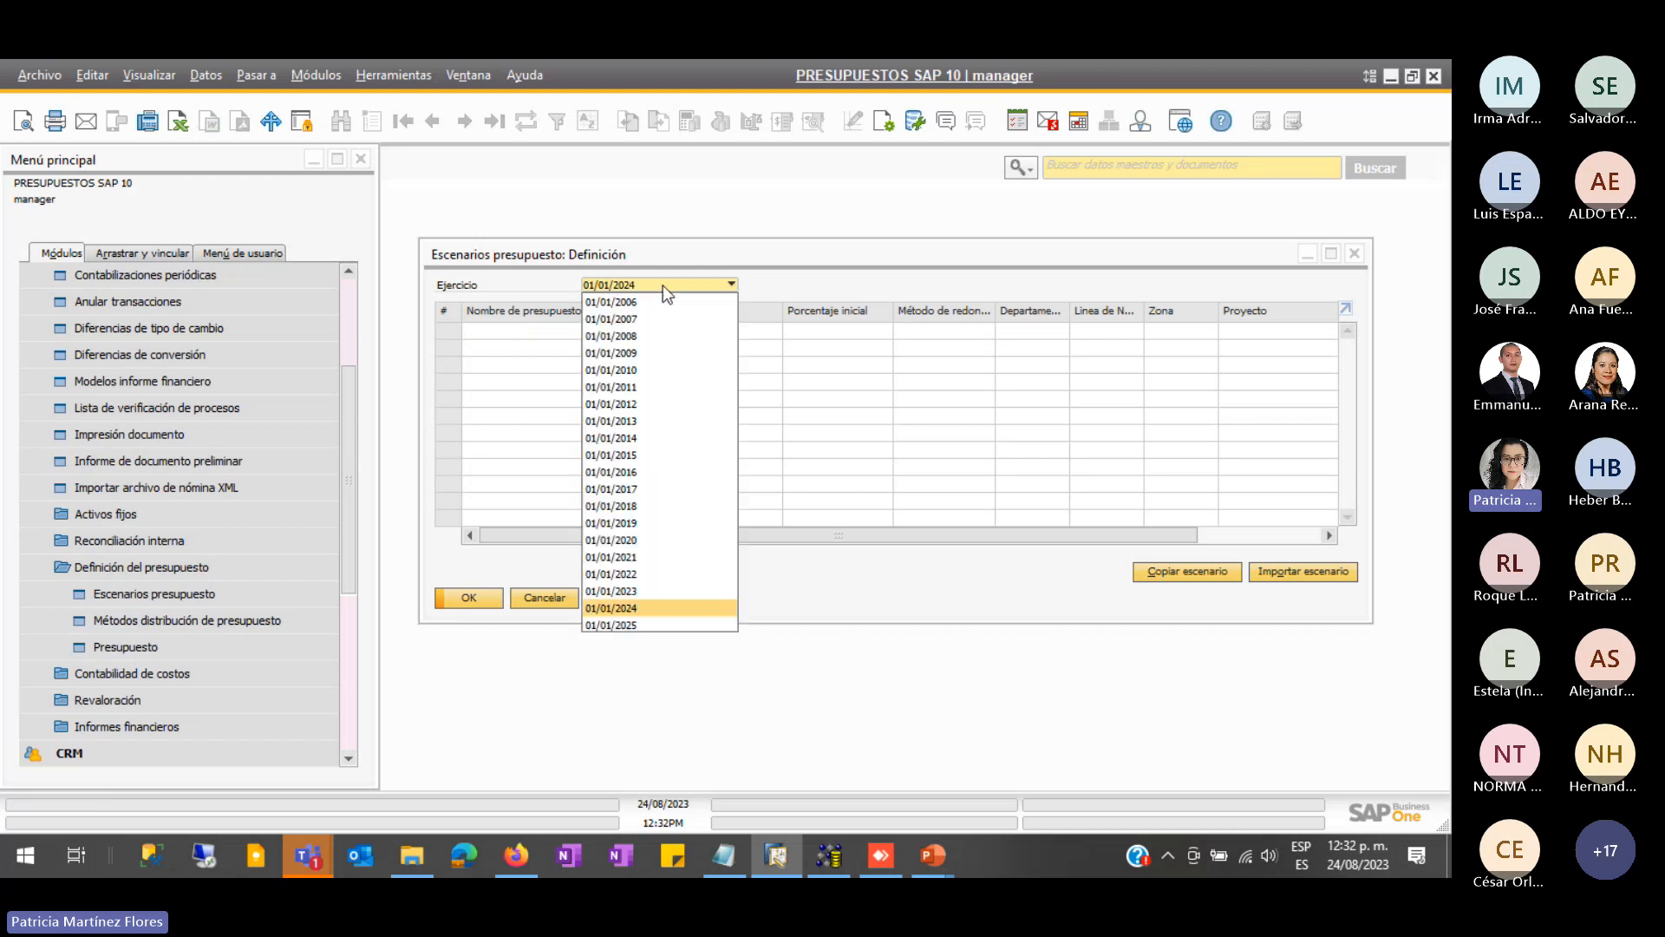
left_click(633, 627)
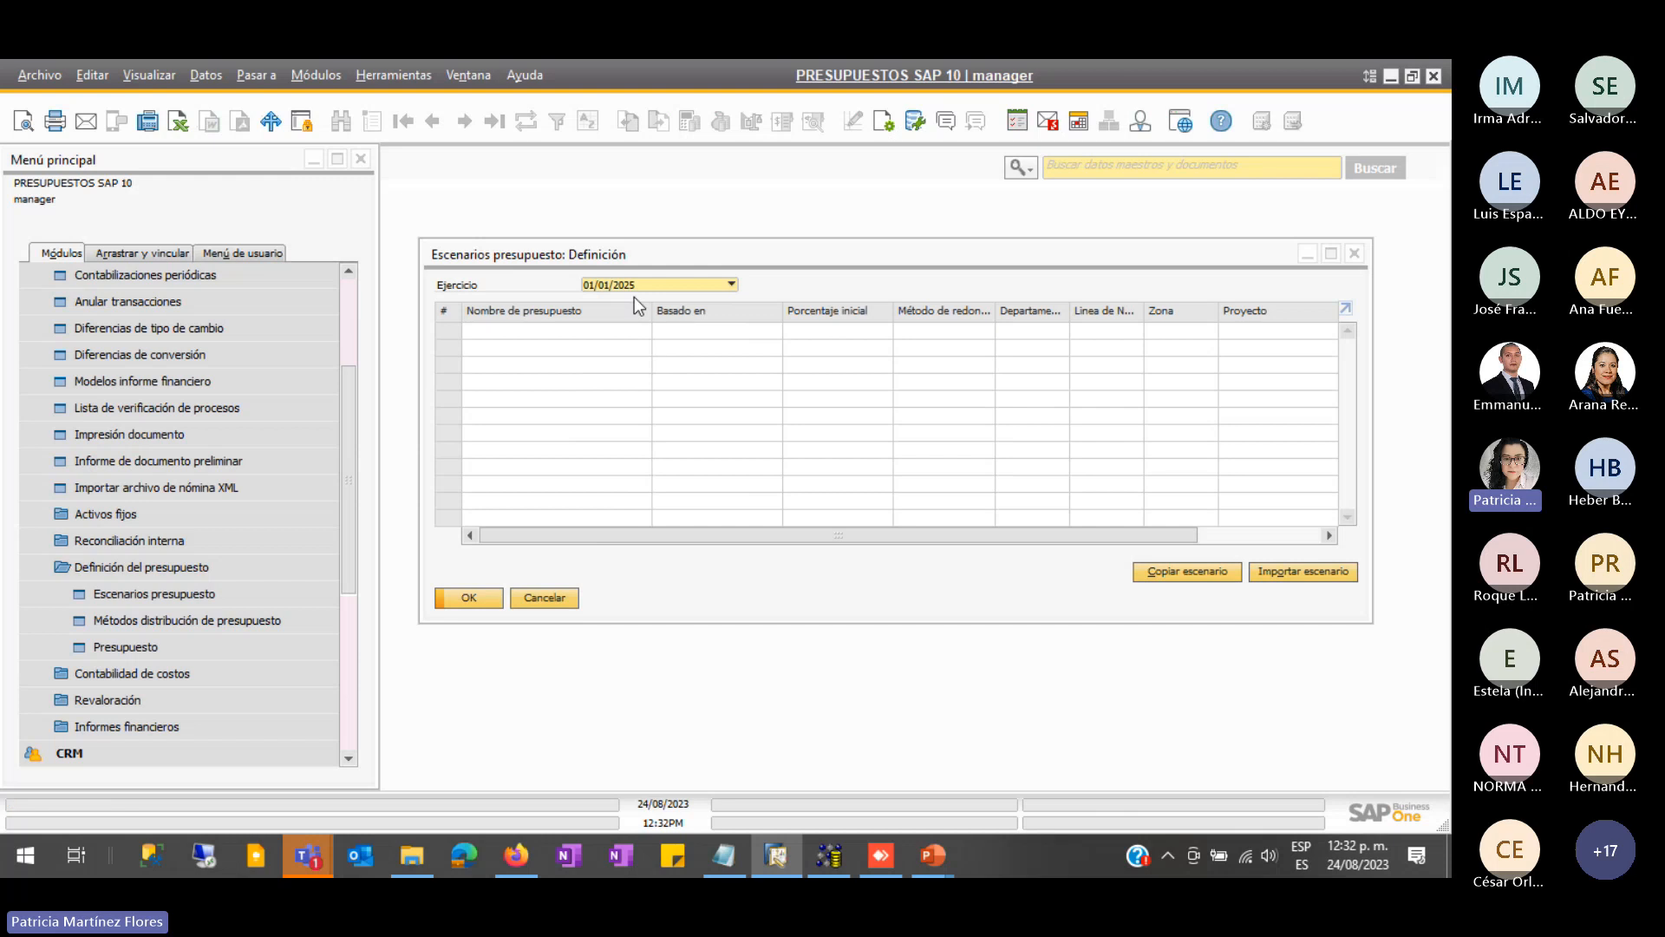
left_click(657, 284)
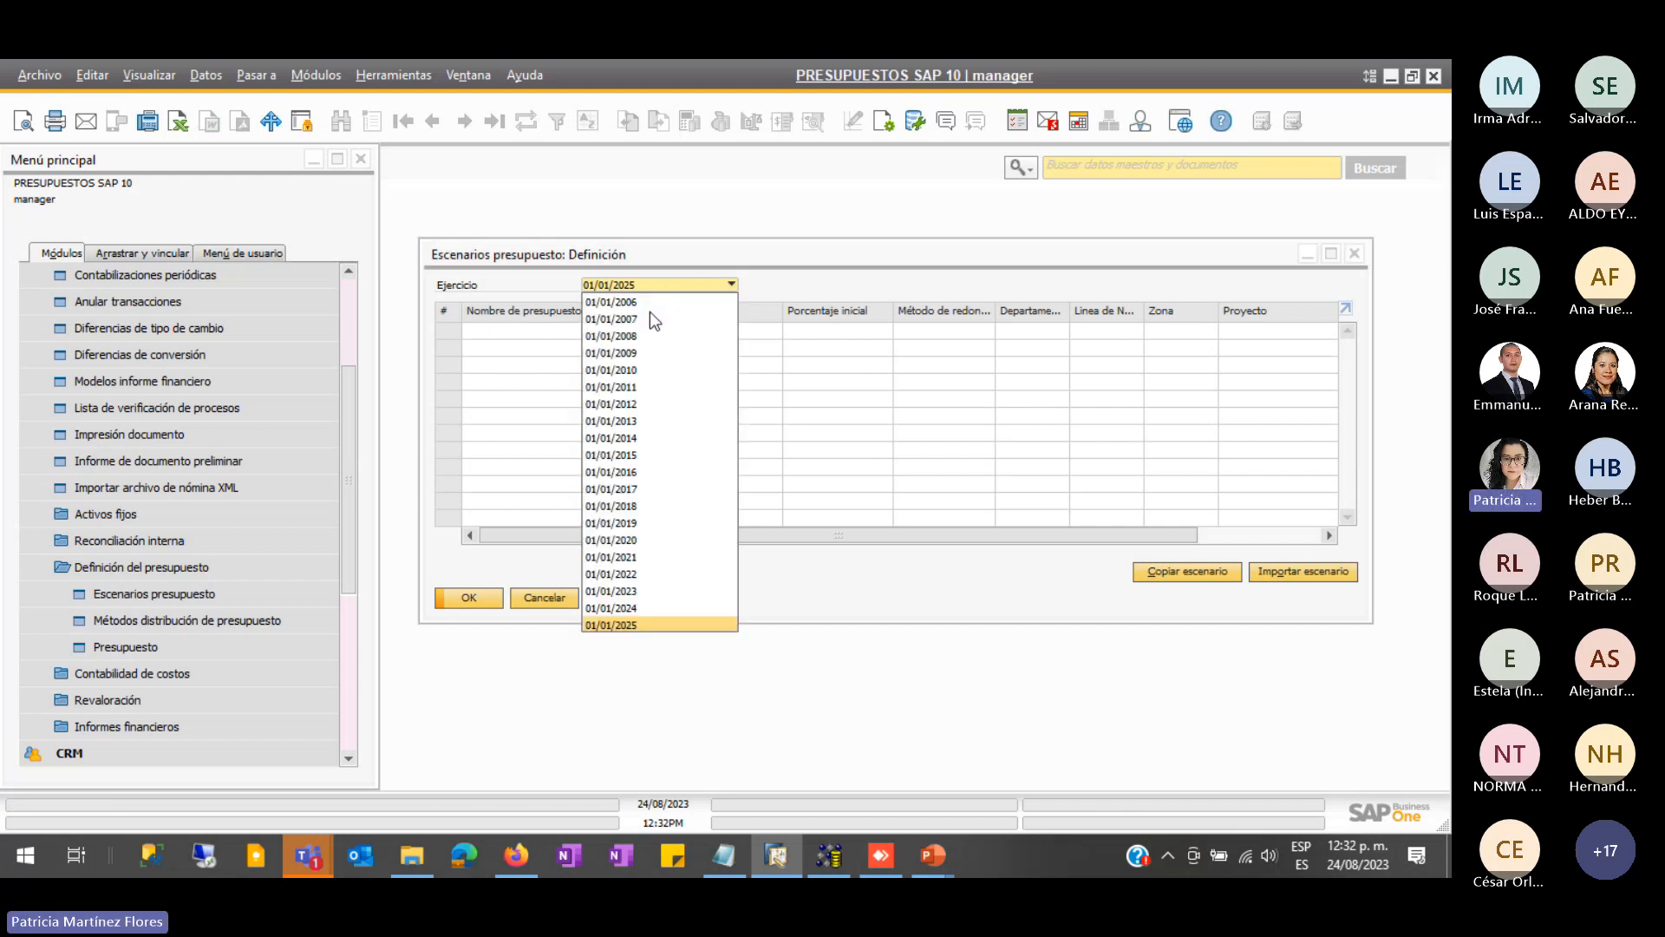
left_click(610, 594)
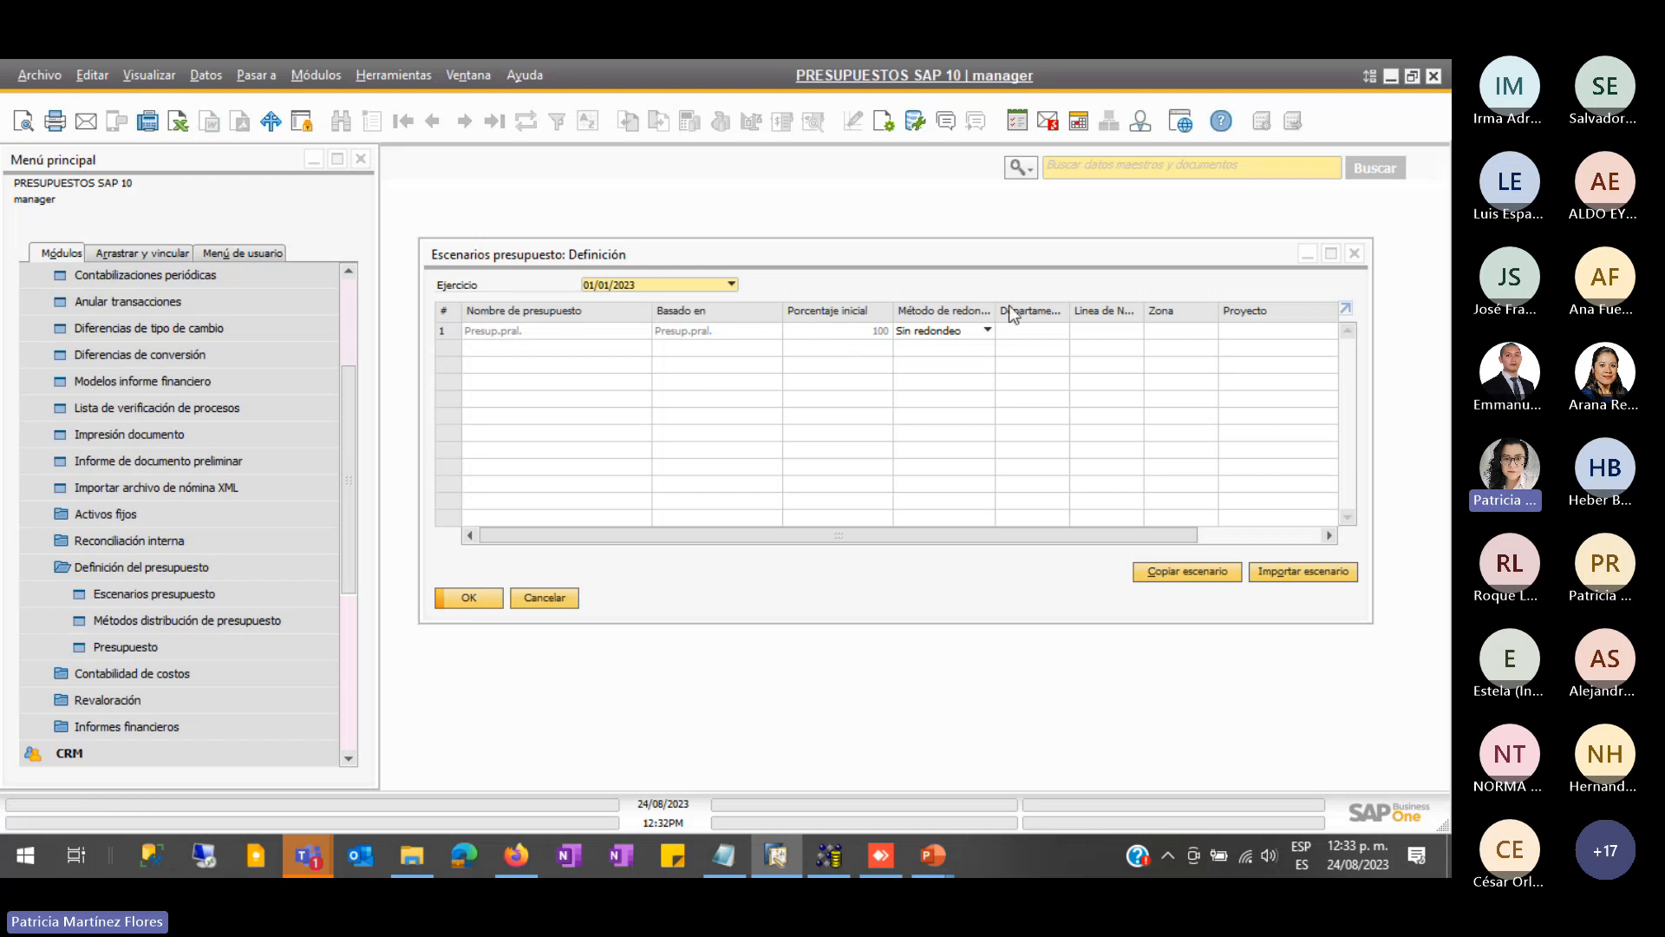
- Review Presup.pral.'s rounding options, keep Sin redondeo, and open the Datos menu
left_click(985, 330)
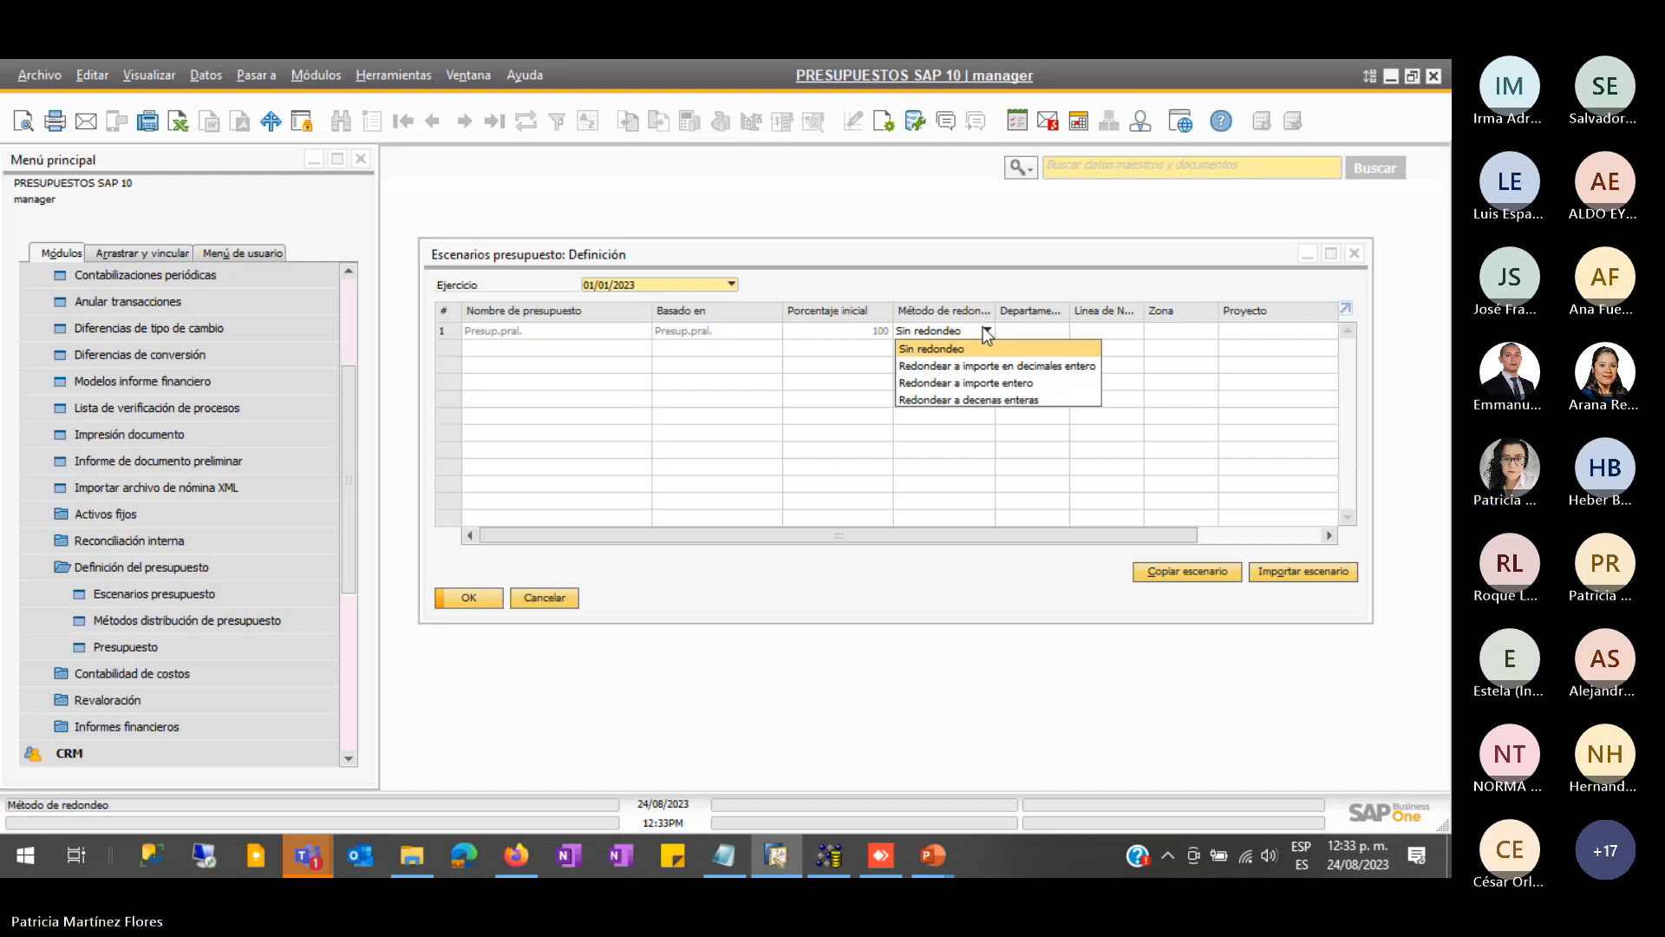
left_click(1149, 363)
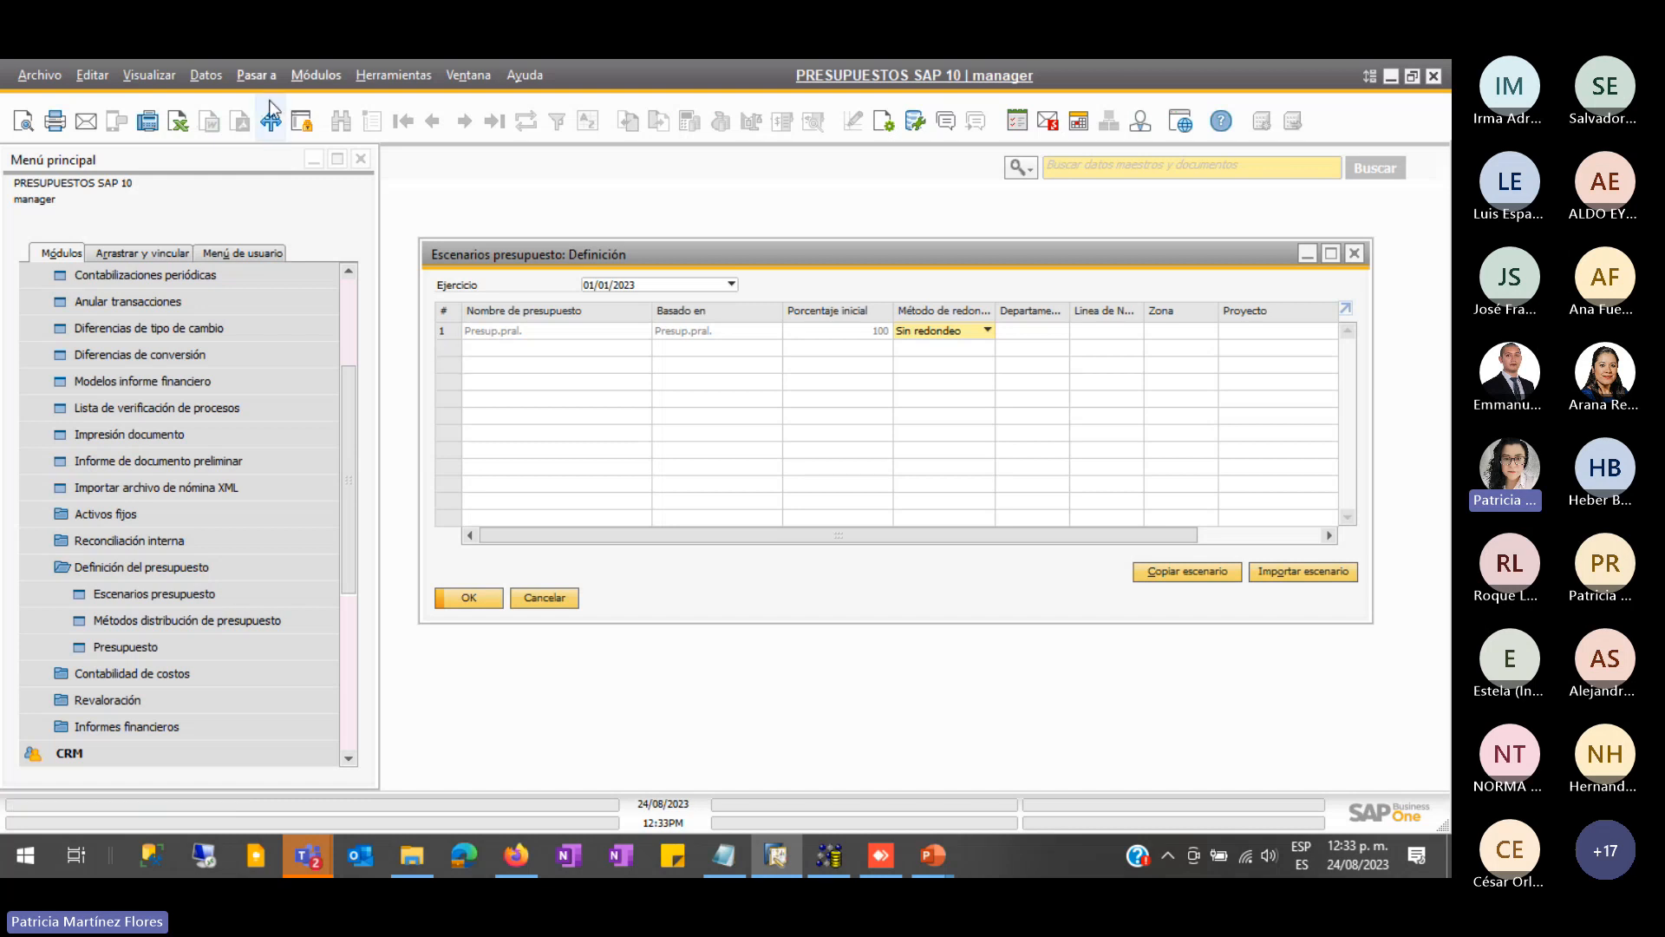
left_click(203, 74)
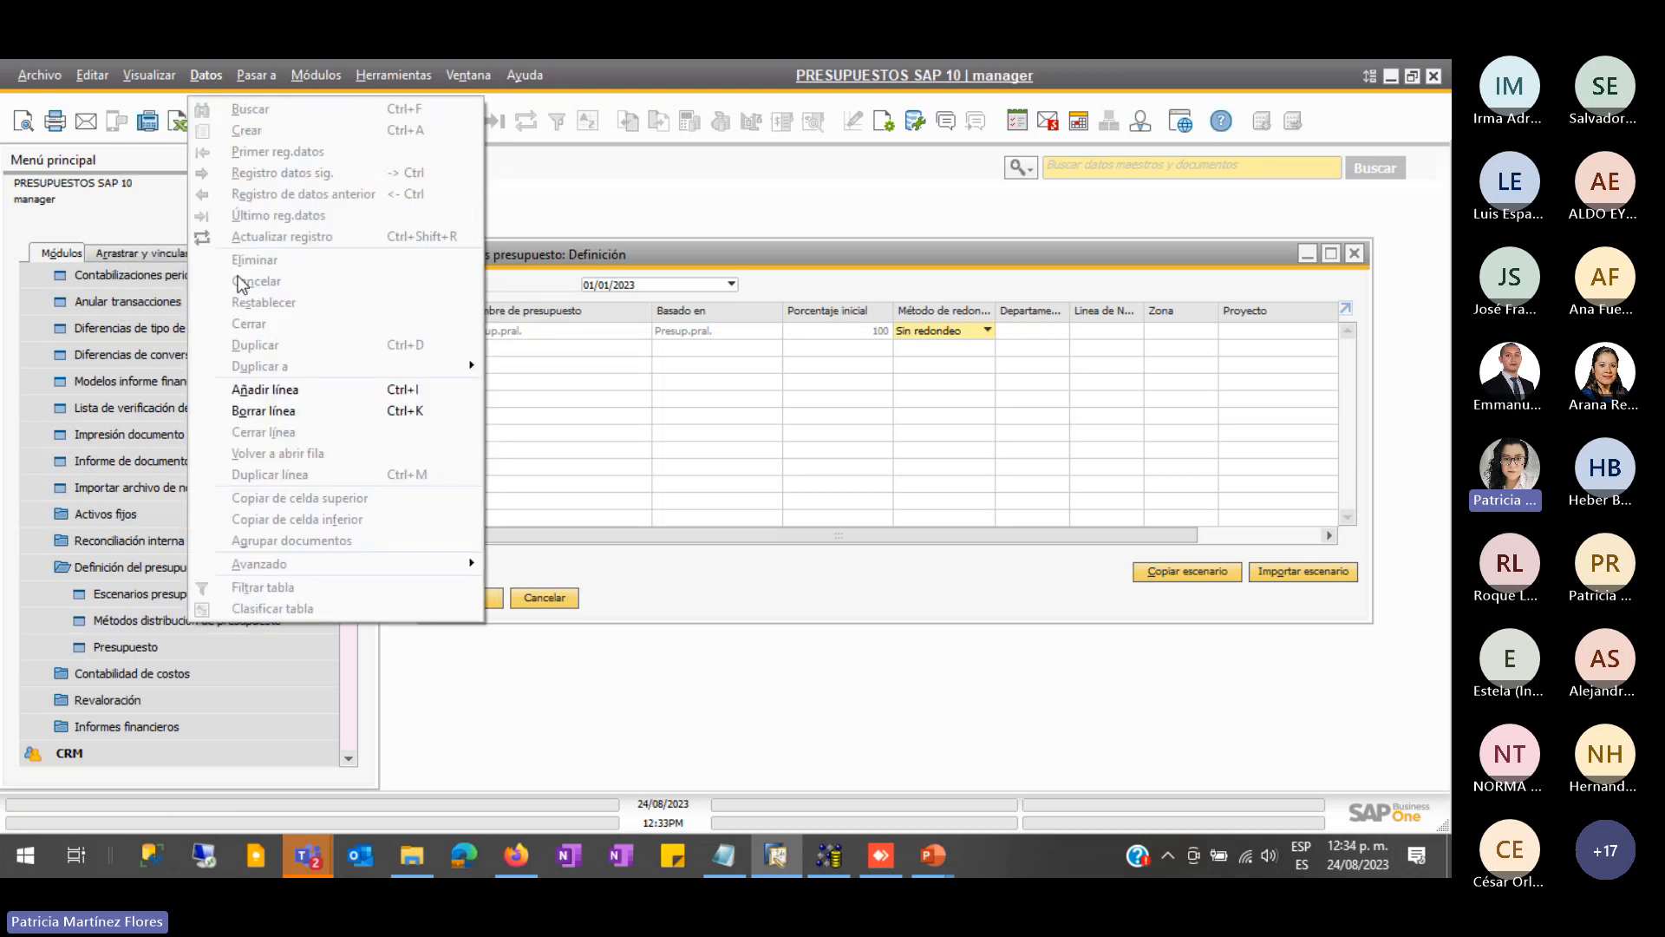
- Add a new scenario line named 'Pres Optimista'
left_click(283, 390)
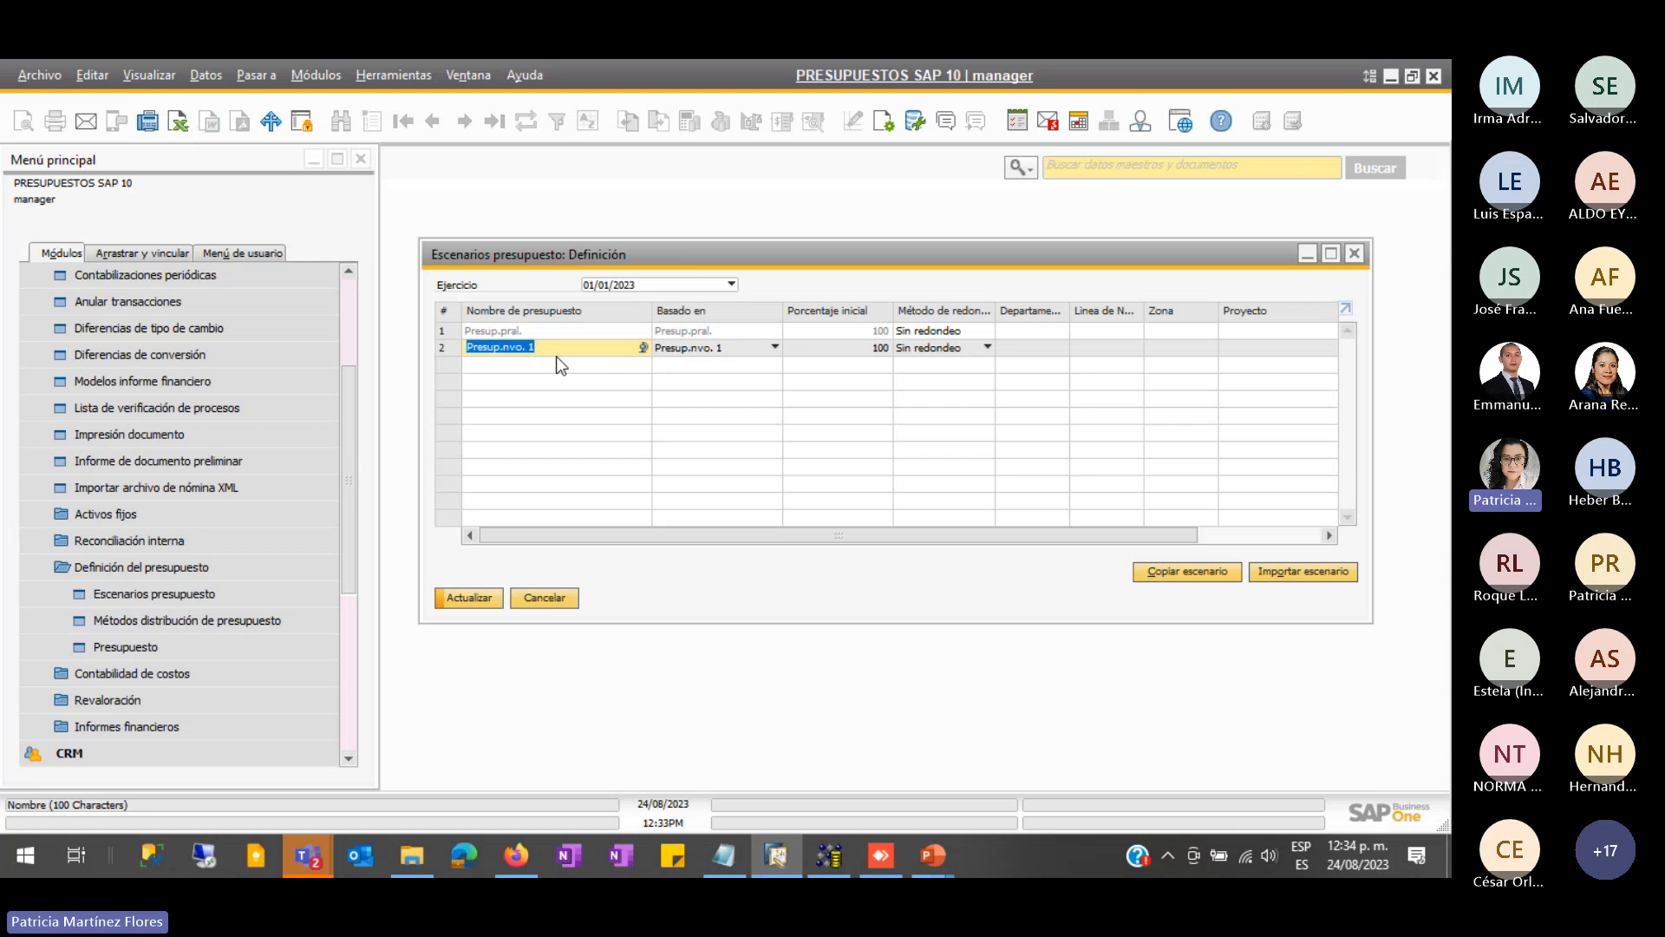
type("Pres Optimista")
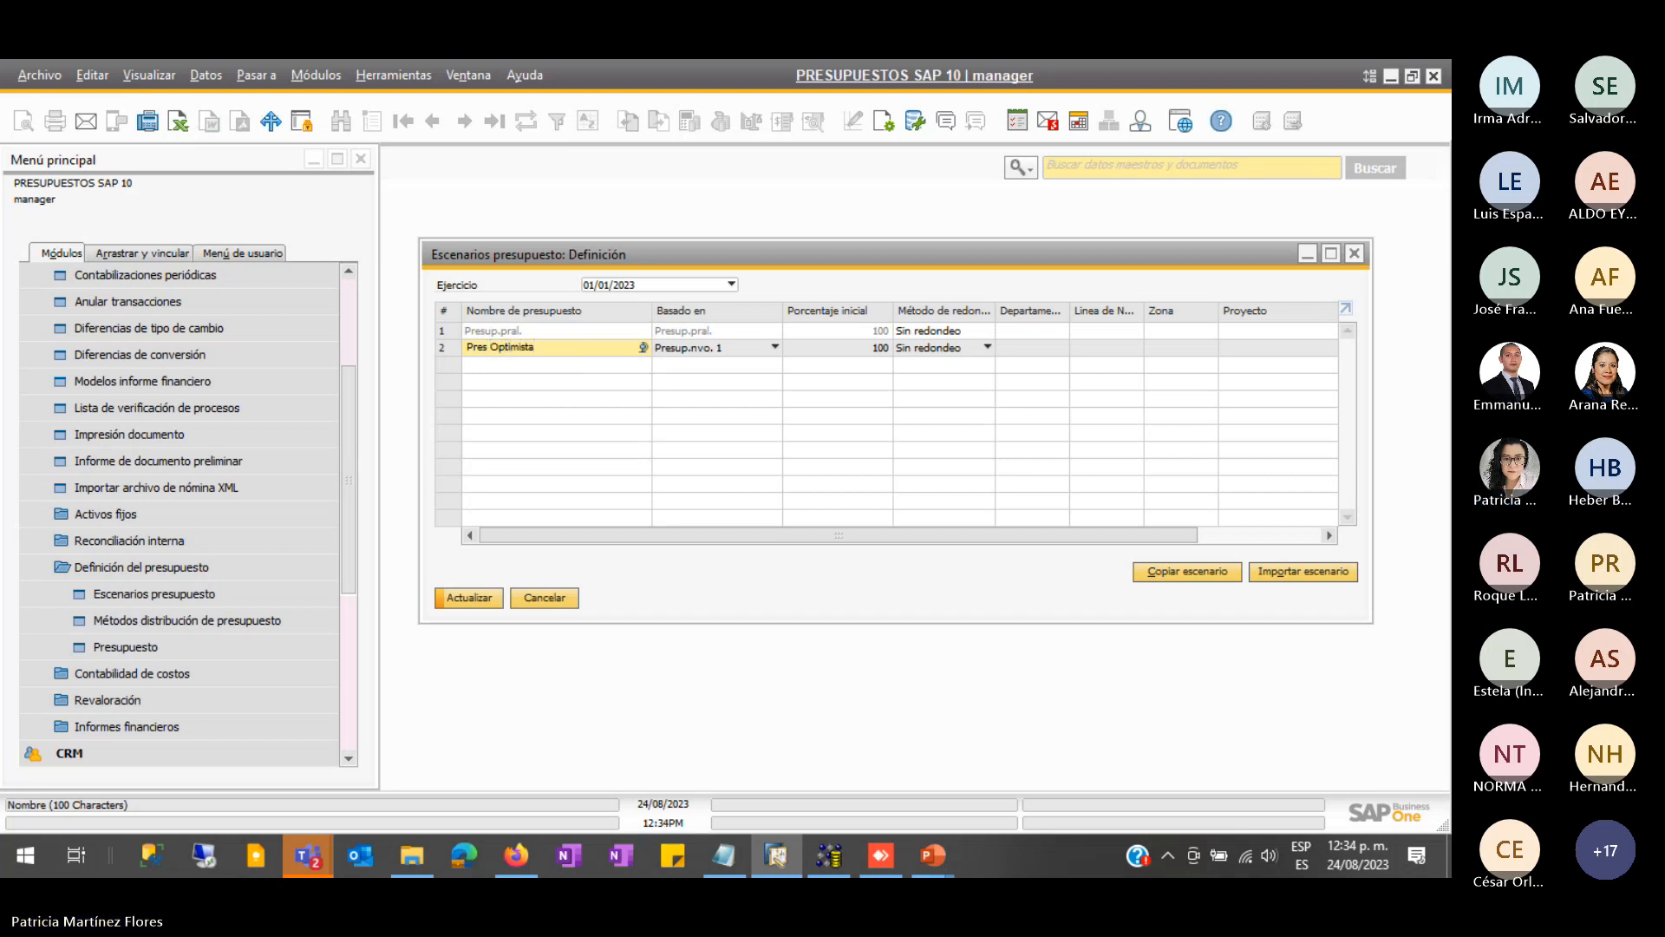
key("Tab")
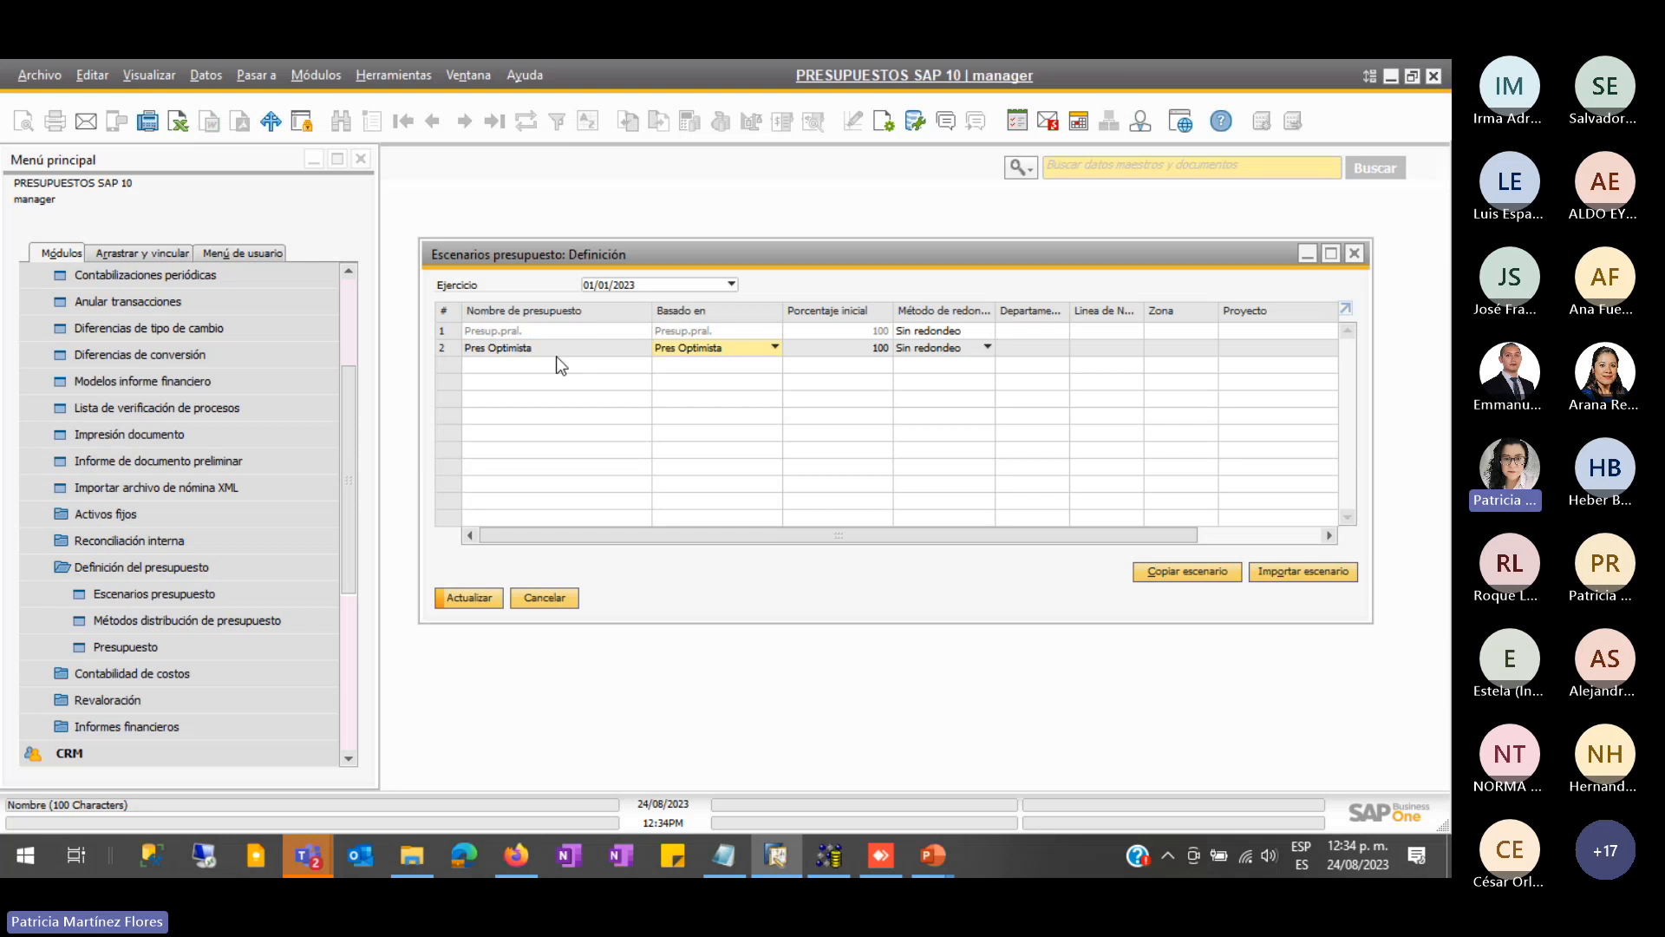
- Base Pres Optimista on Presup.pral. with an initial percentage of 85
left_click(746, 351)
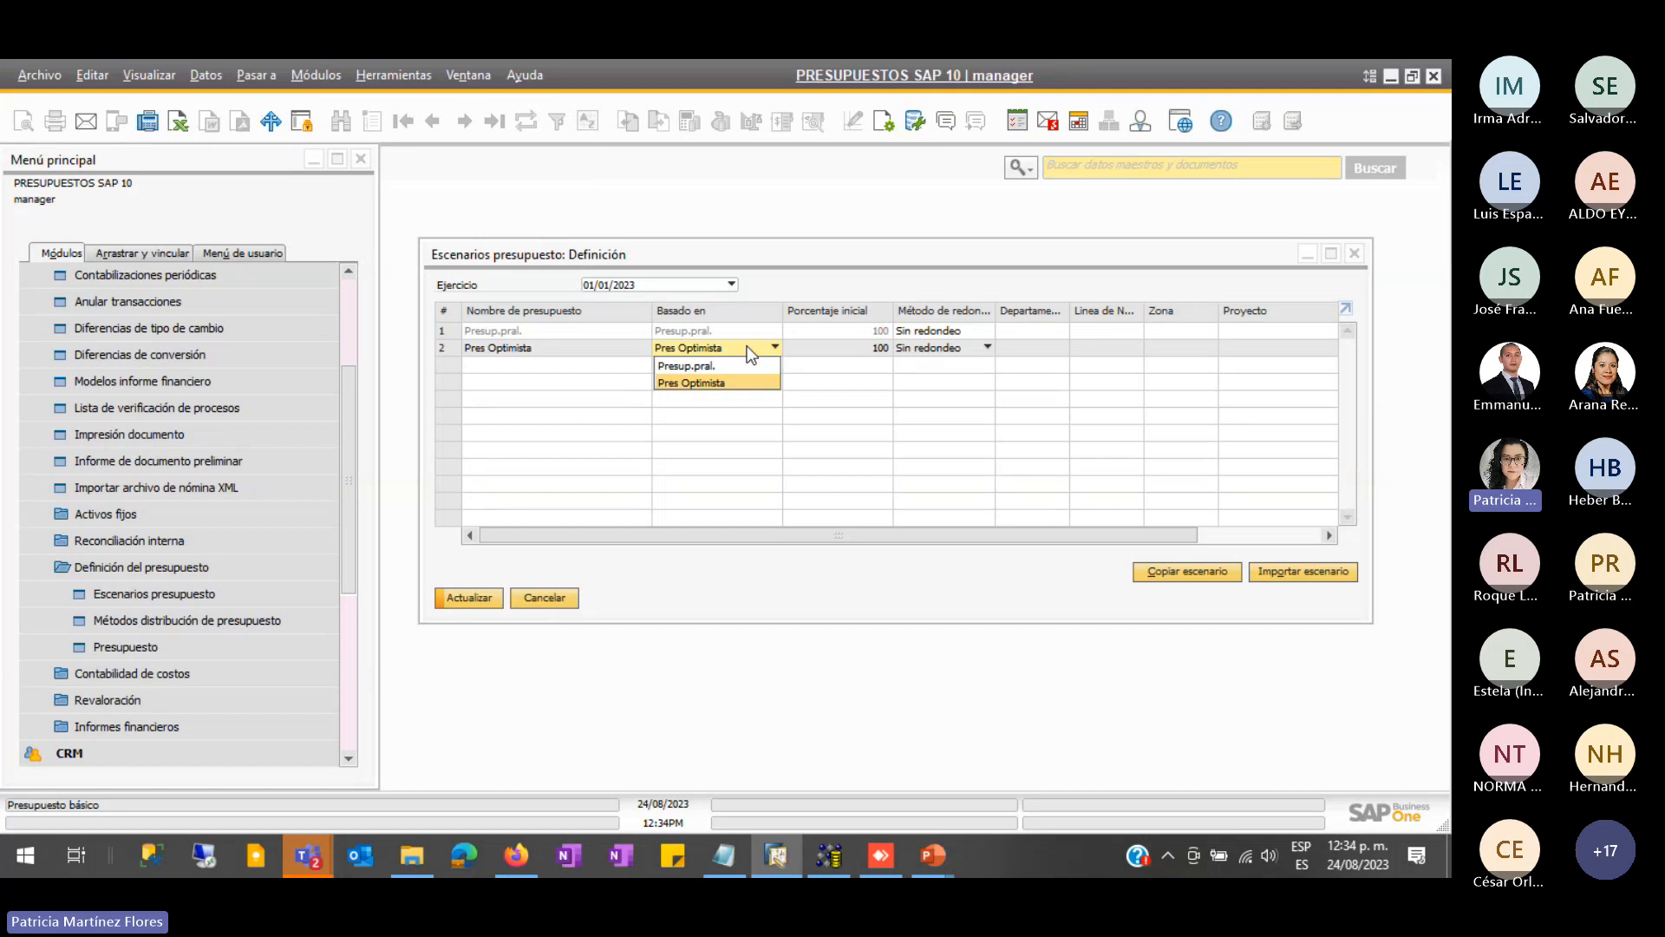
left_click(720, 366)
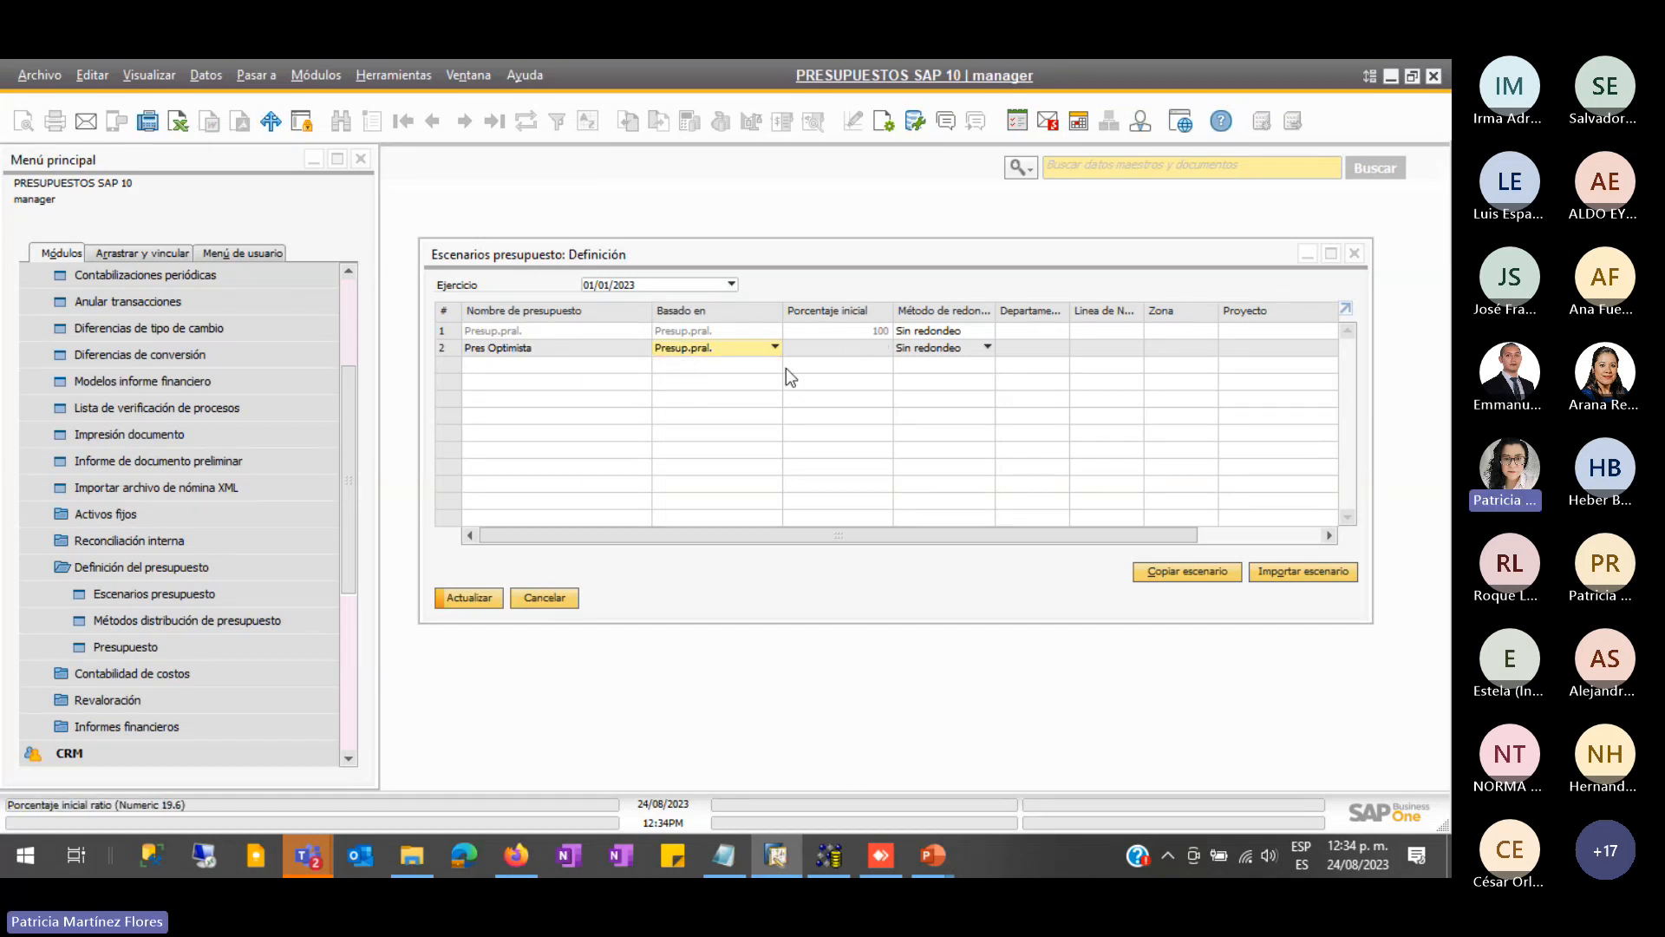
left_click(840, 346)
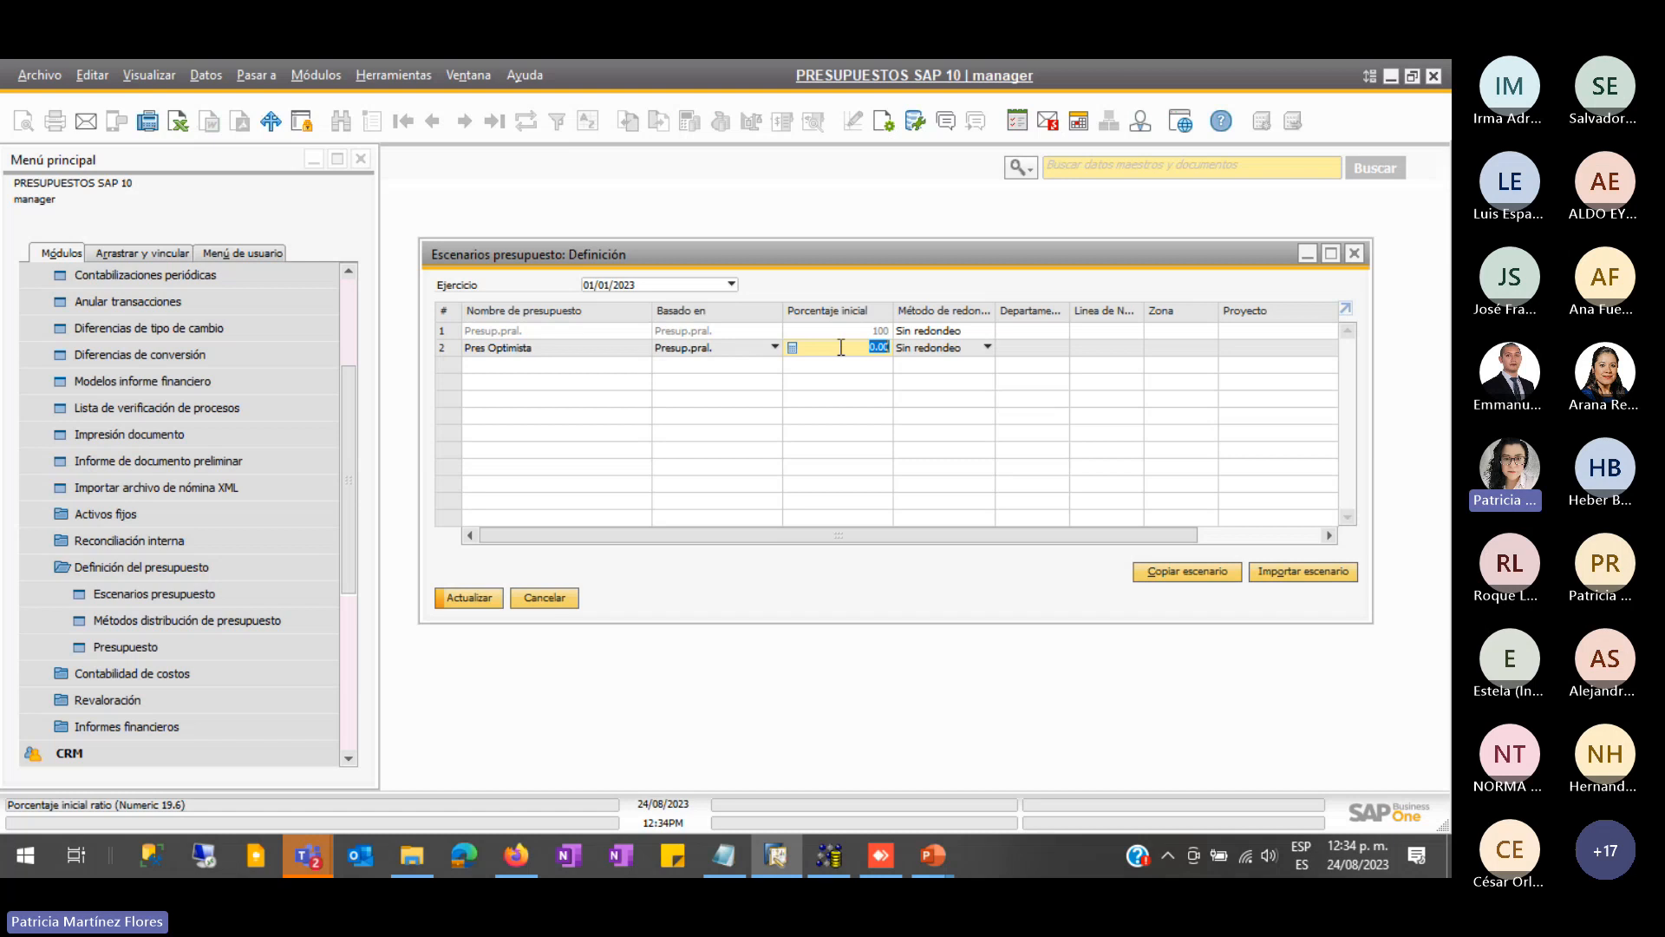
type("85")
key("Tab")
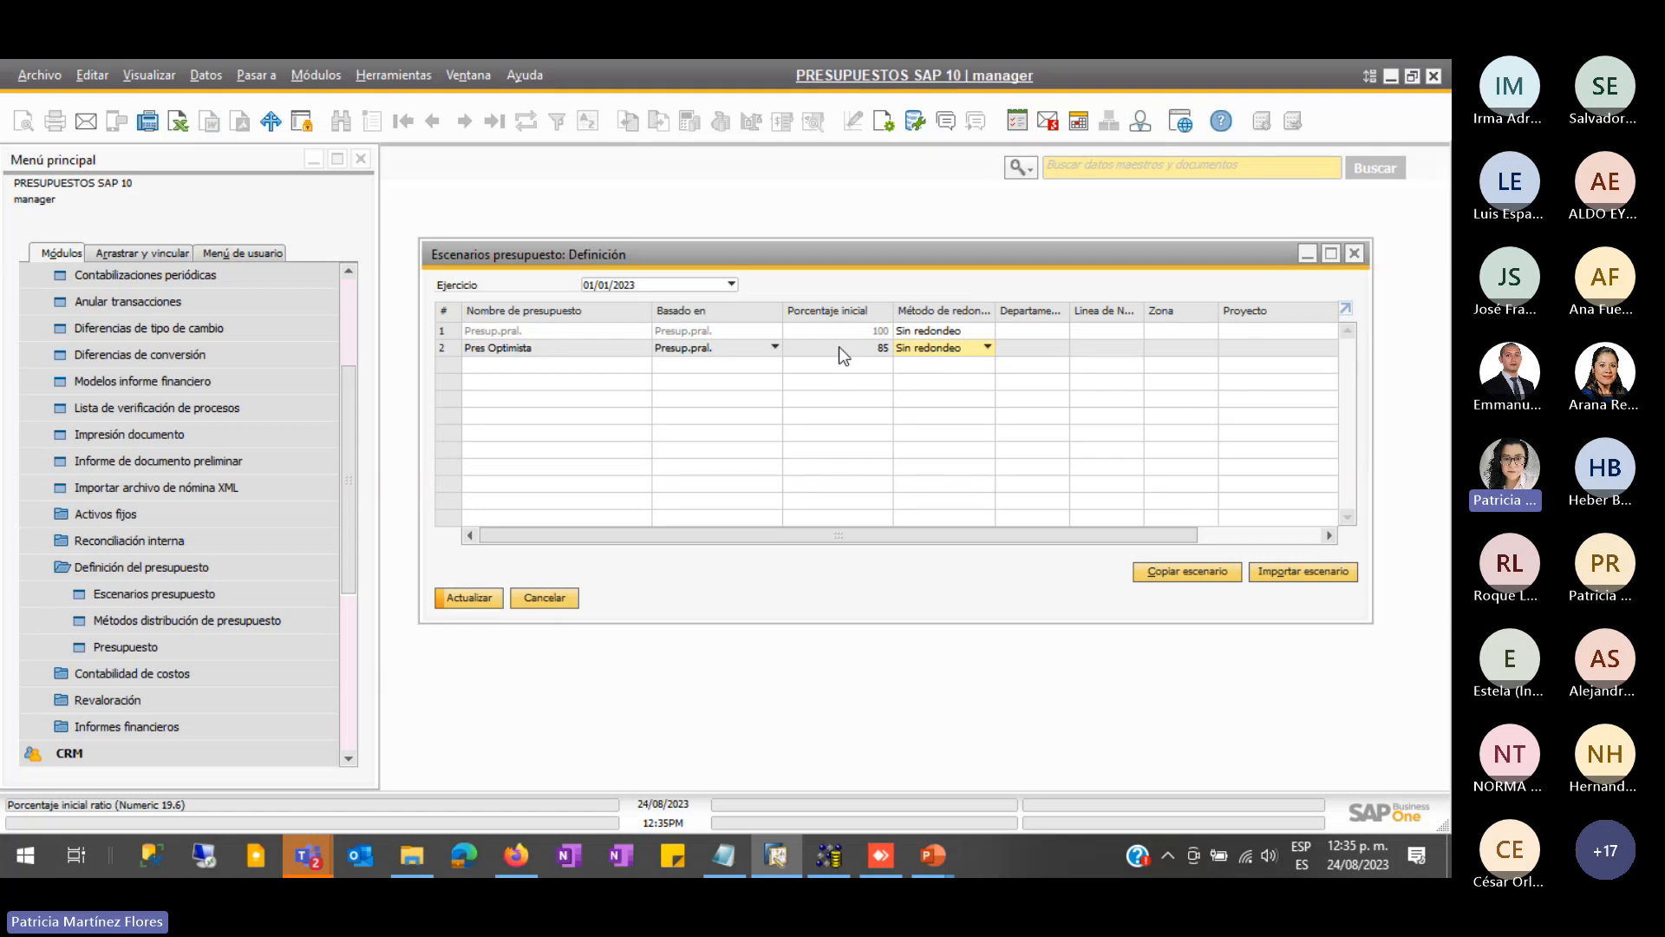
key("Tab")
- Check row 2's department distribution rules and close the list without choosing one
left_click(1061, 347)
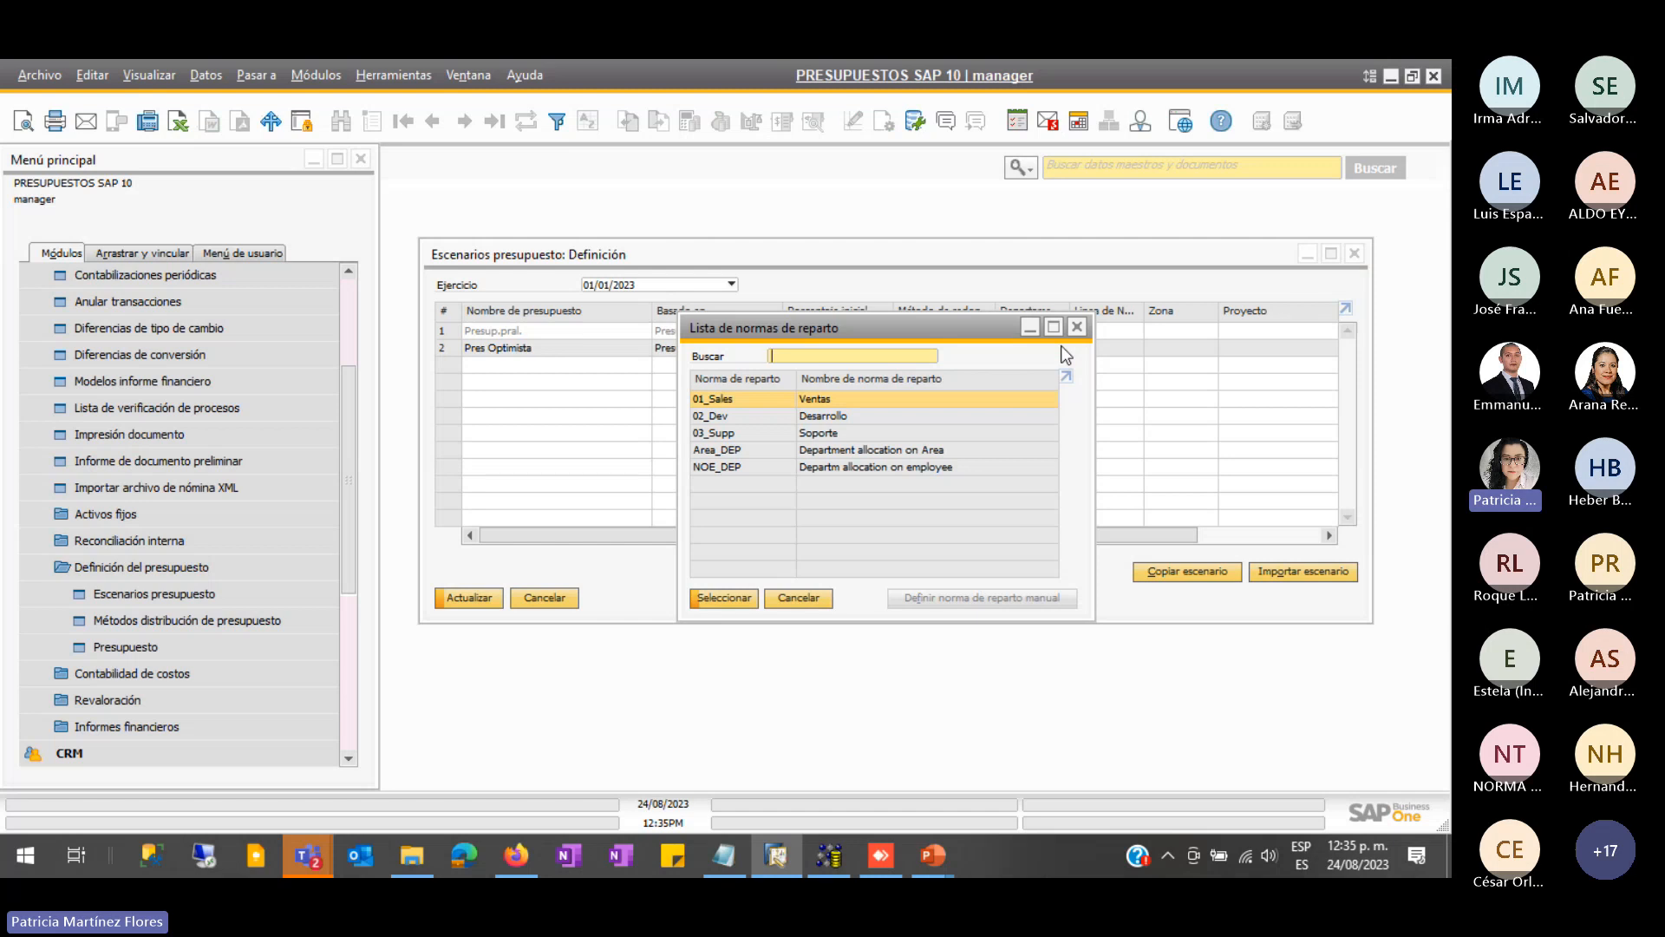
left_click_drag(978, 496, 1150, 457)
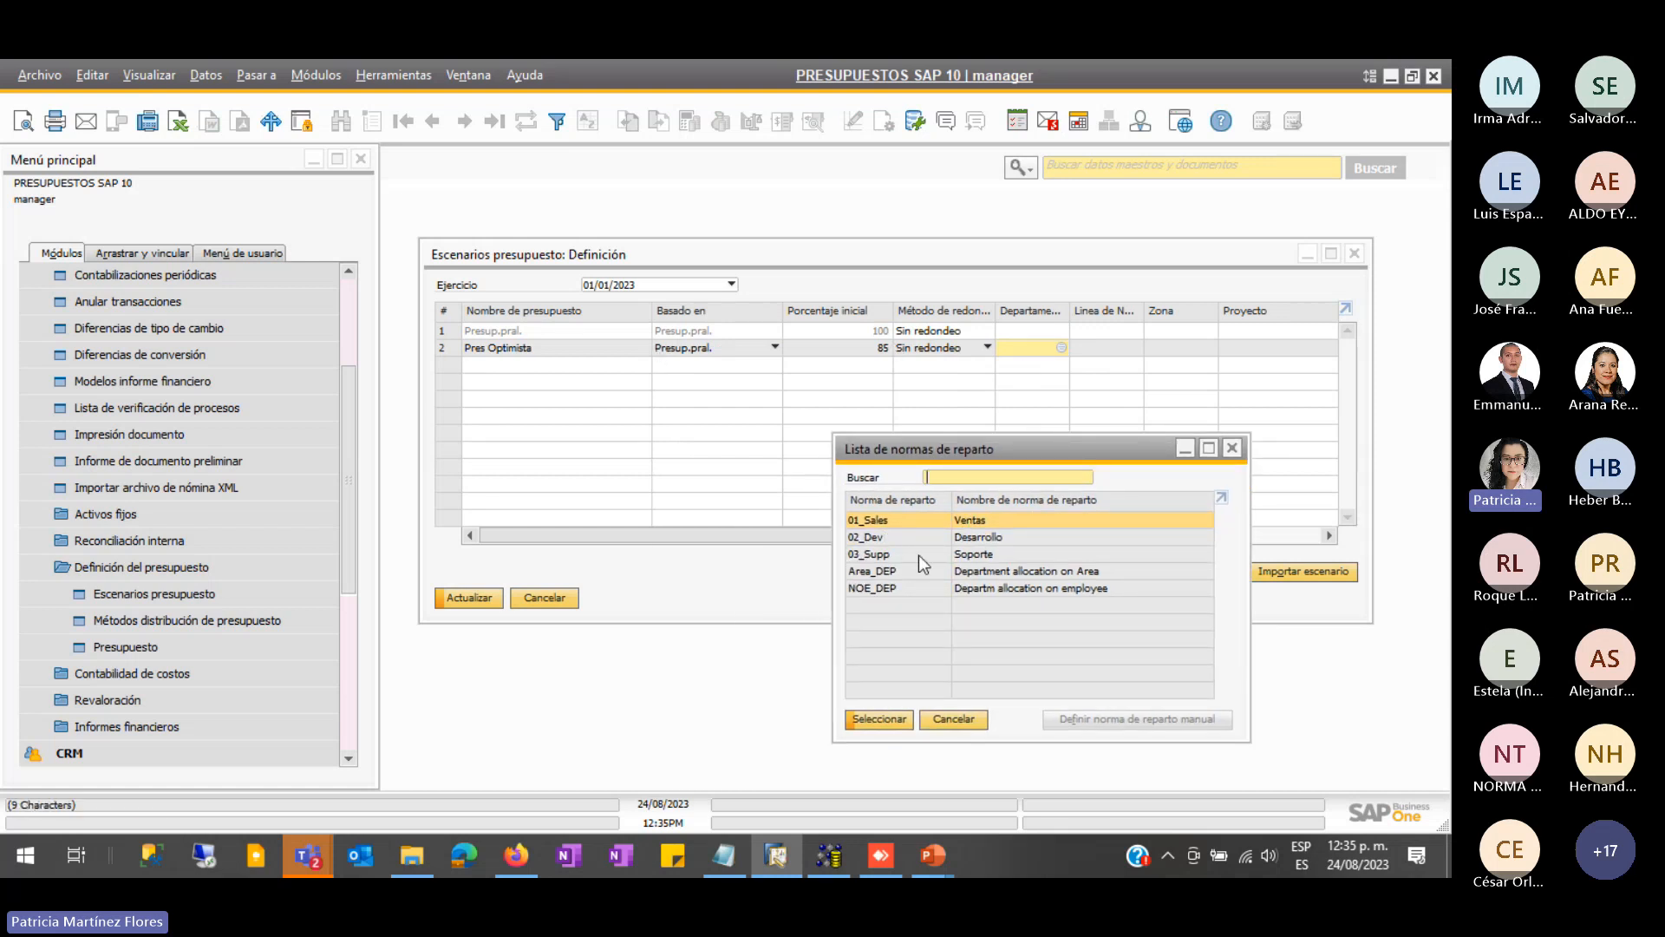
left_click(952, 720)
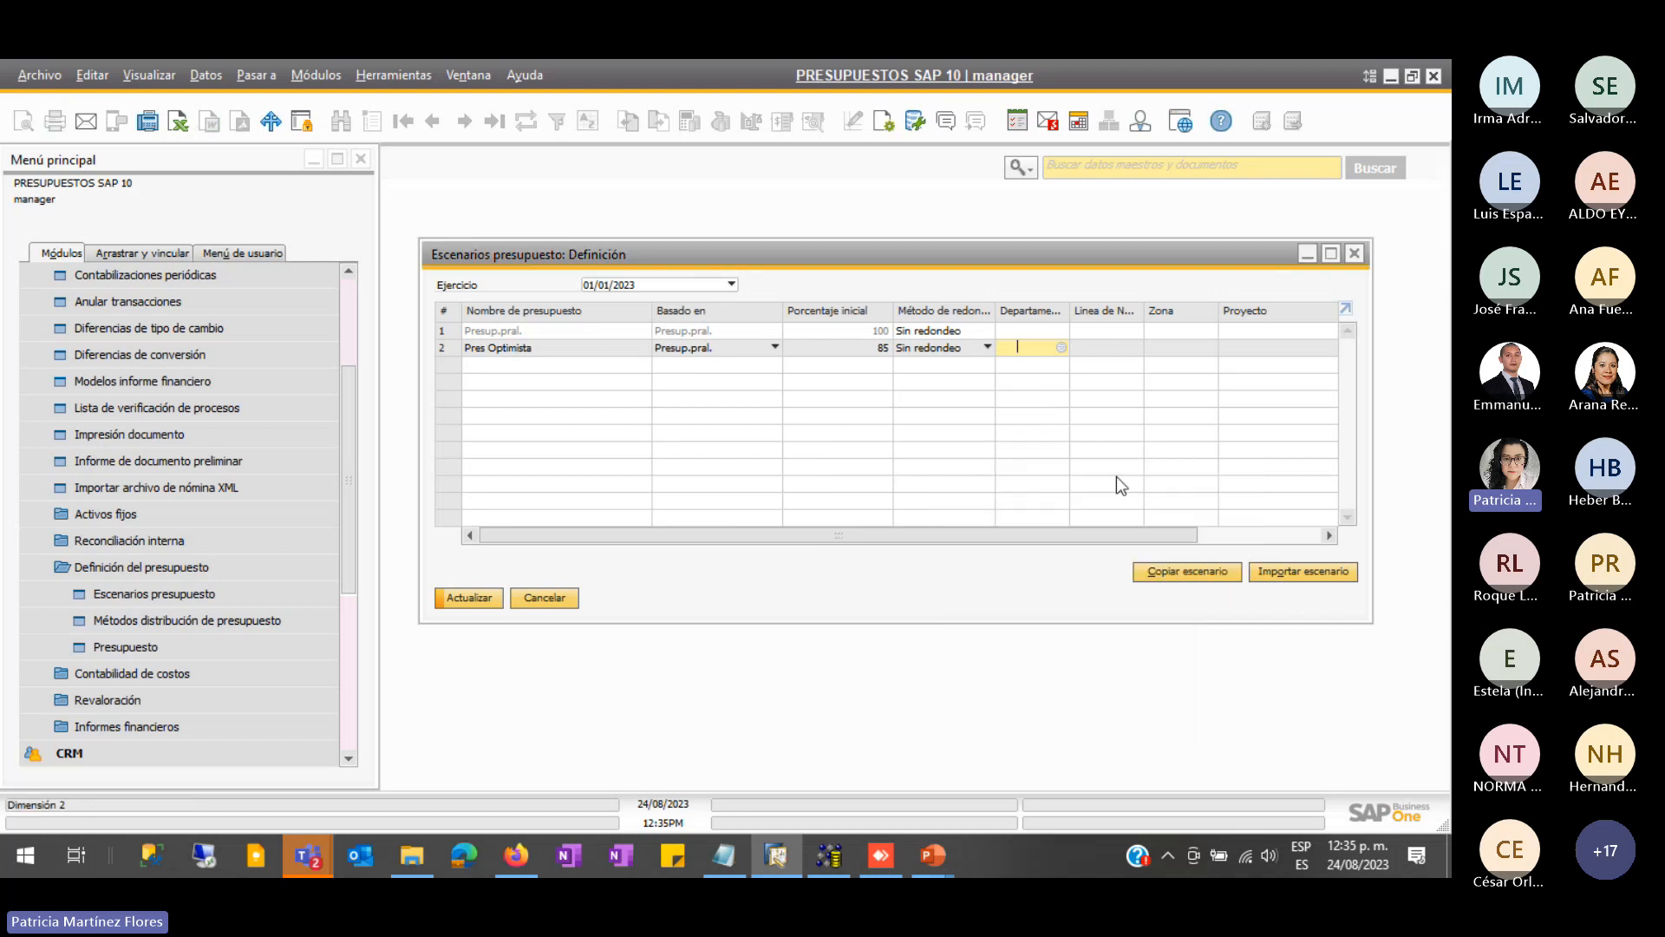
left_click(1242, 349)
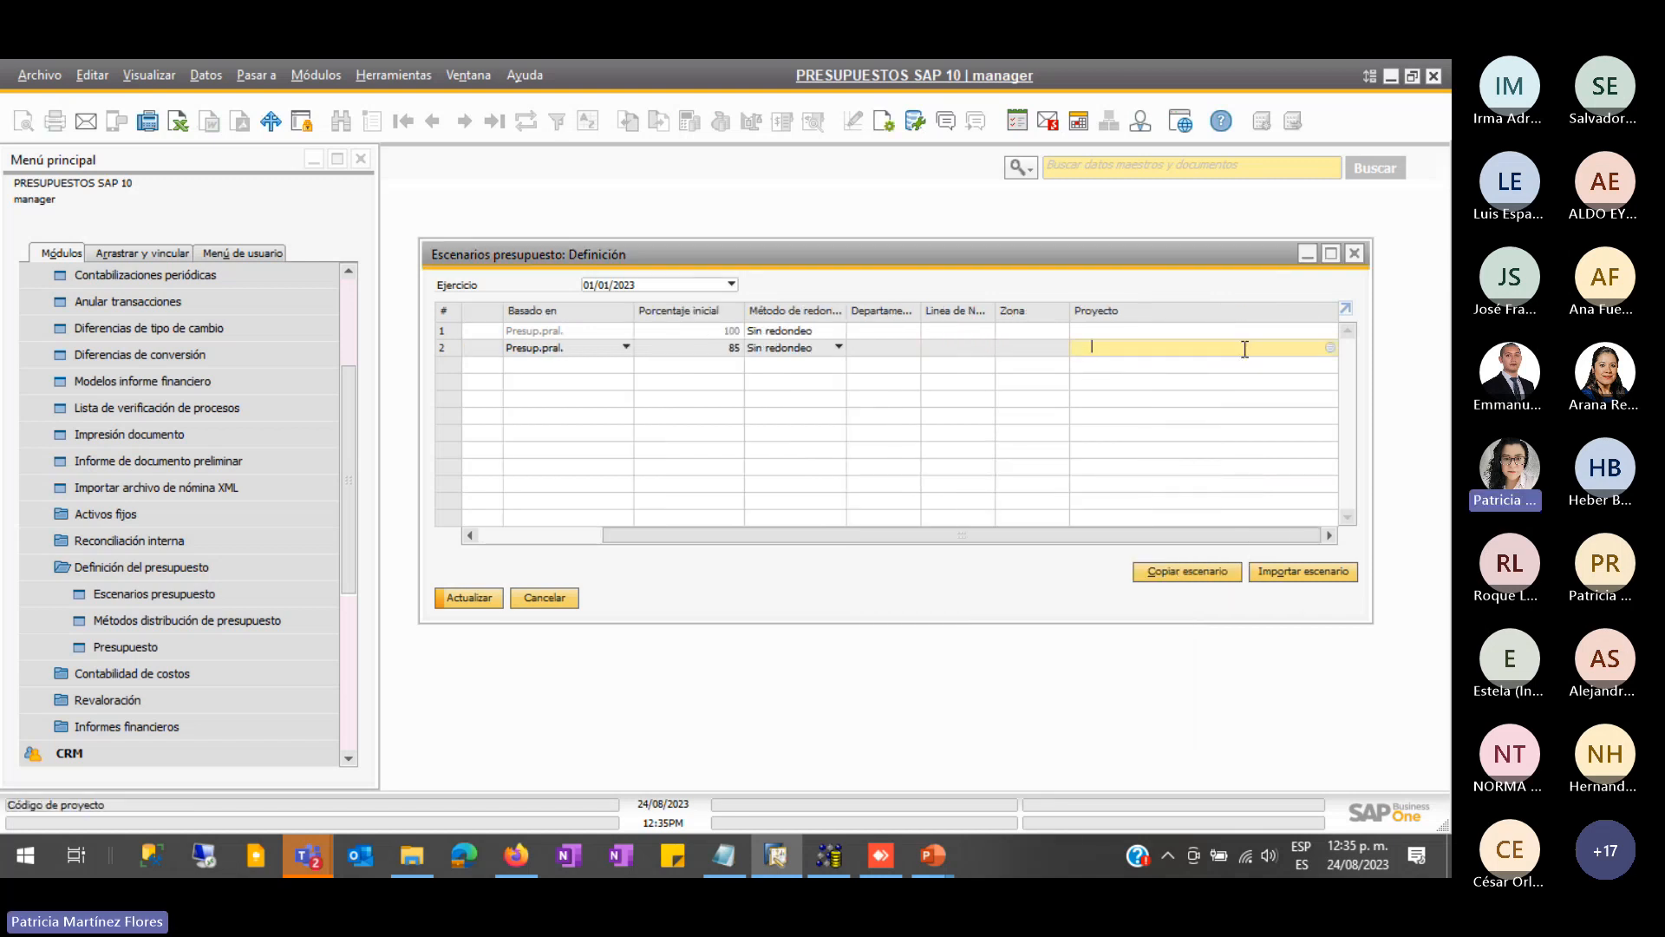
- Save the Pres Optimista scenario with Actualizar
left_click_drag(753, 535, 583, 591)
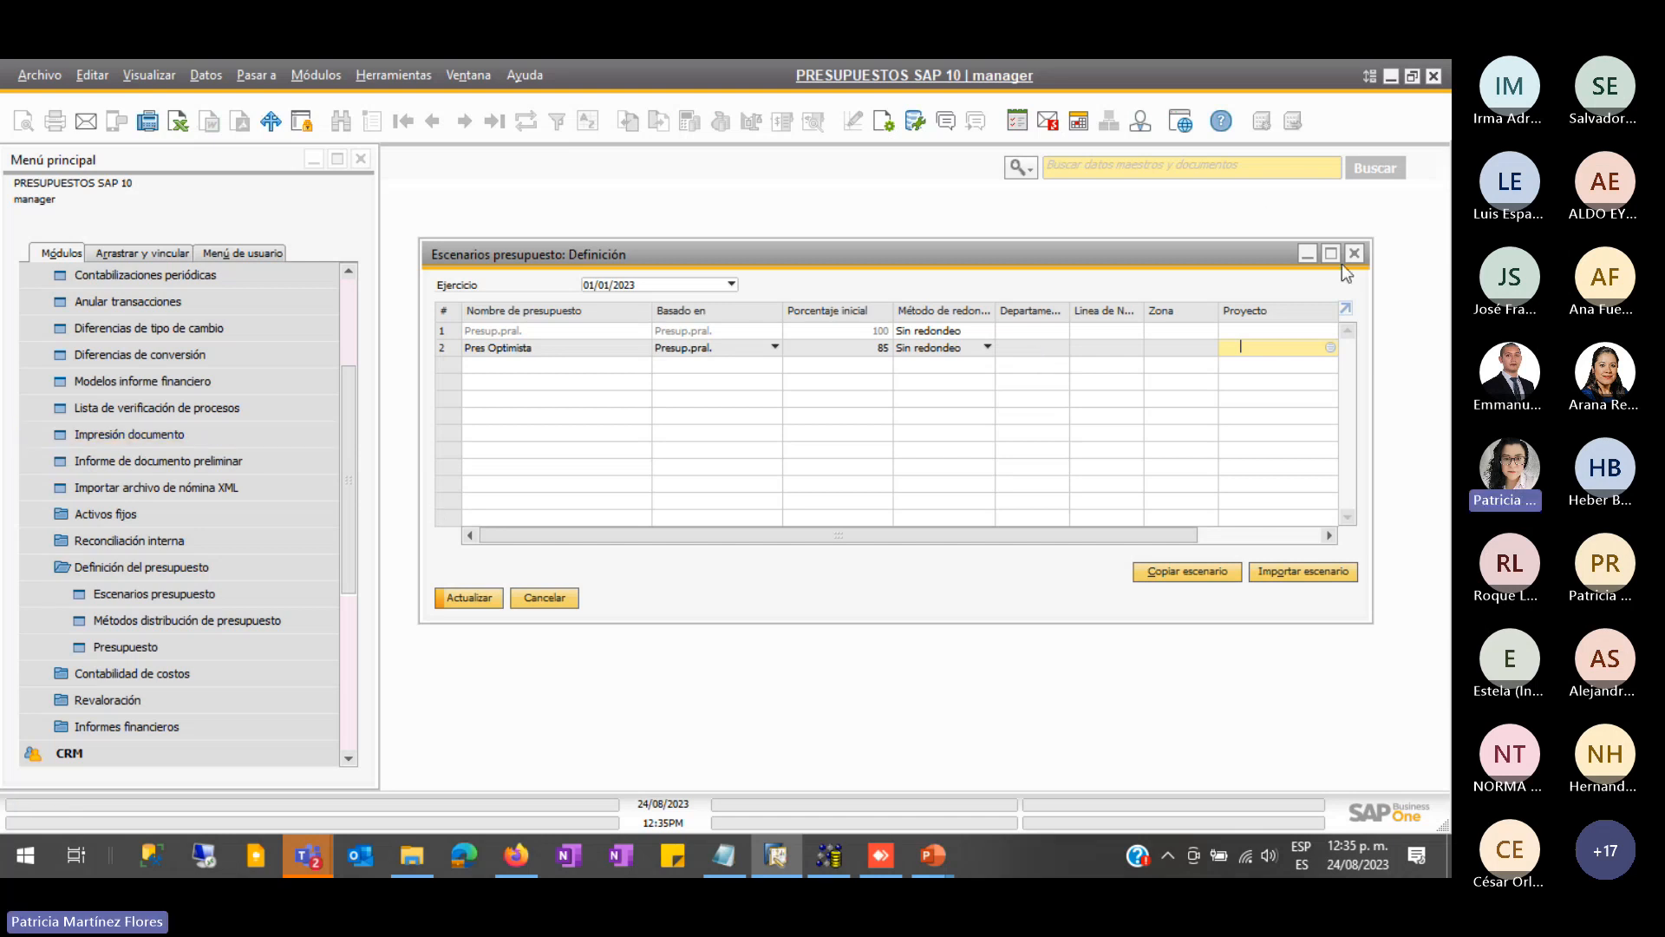
left_click(468, 598)
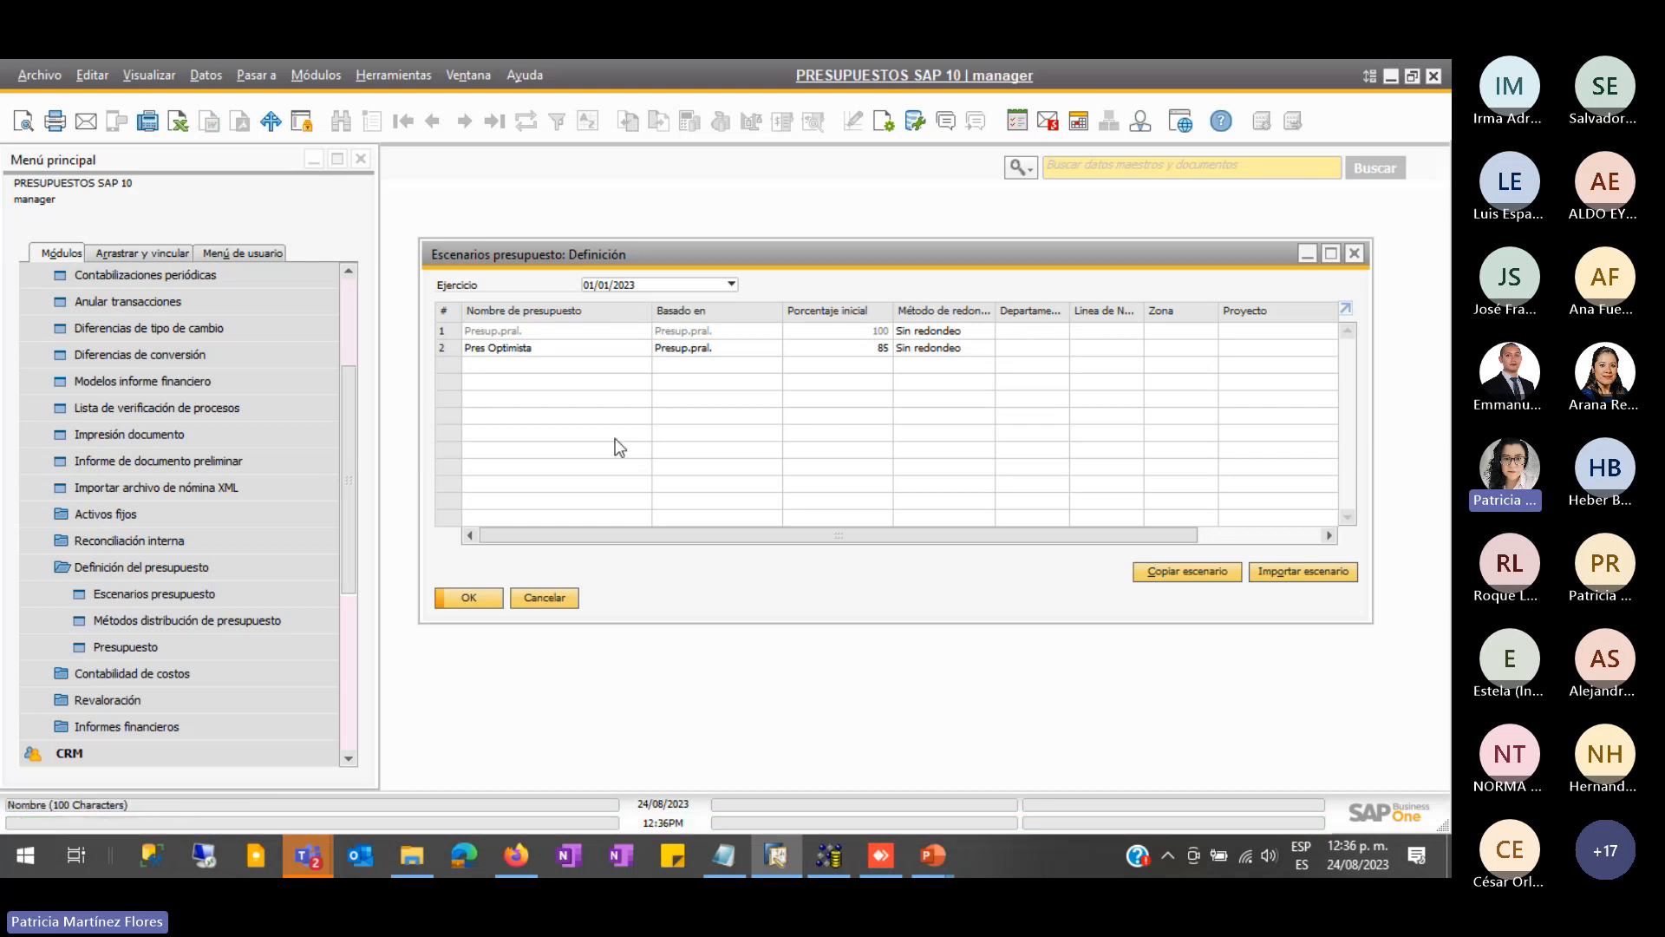
left_click_drag(816, 255, 795, 216)
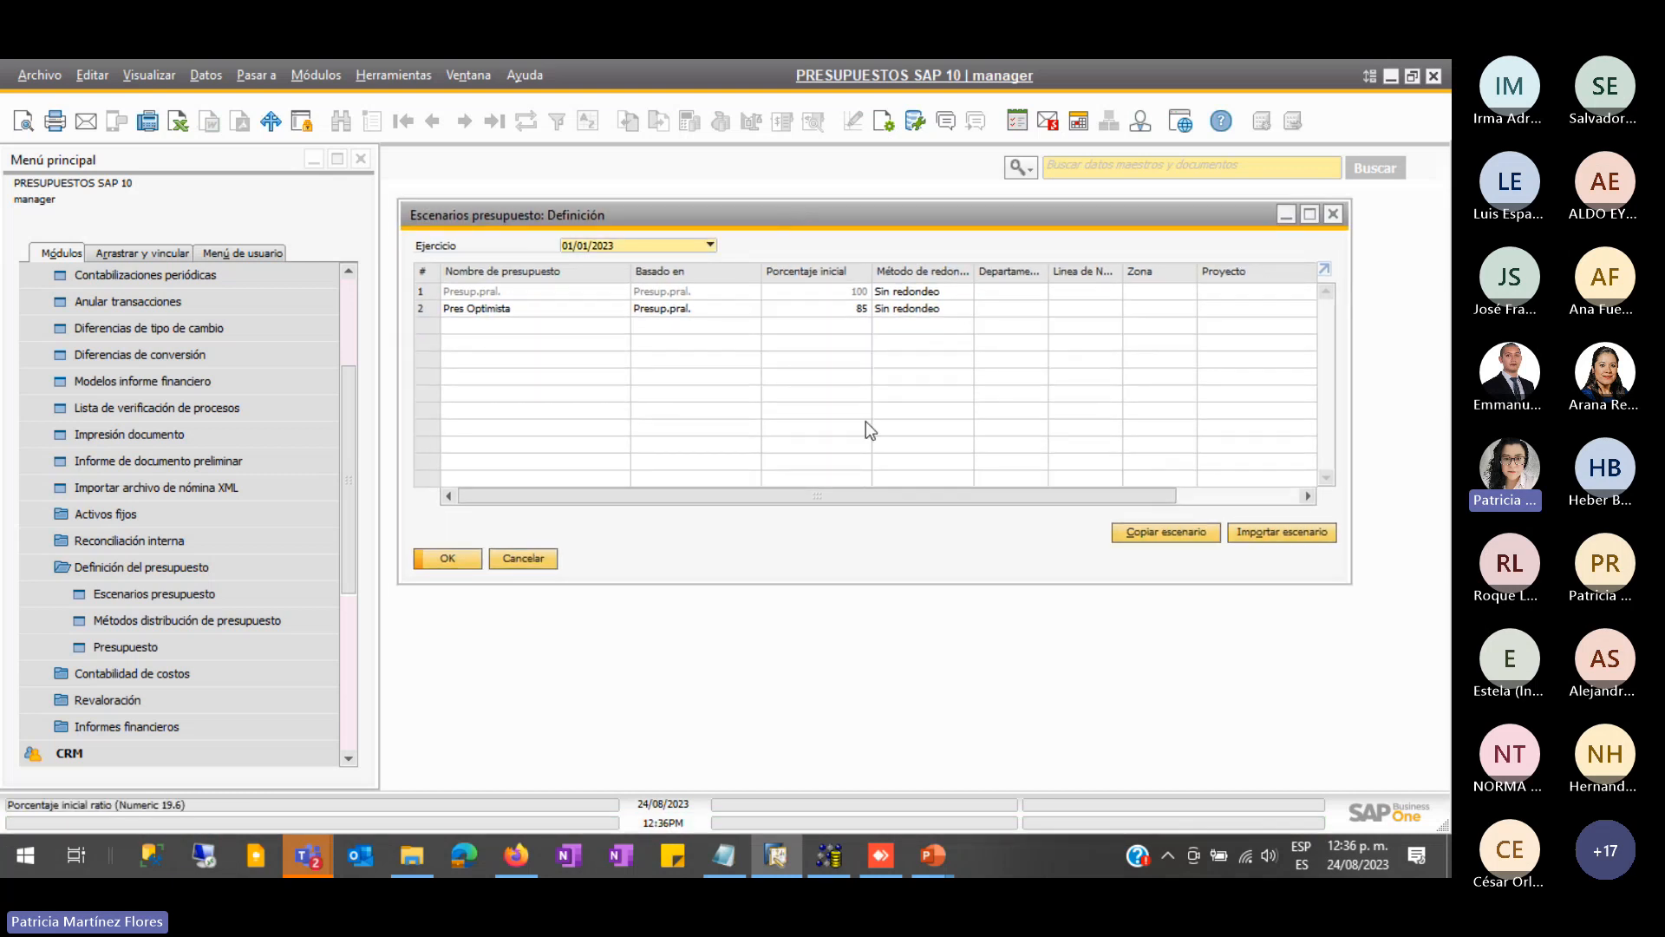
- Open Importar escenario and try selecting PRESUPUESTOS SAP as source company
left_click(1257, 533)
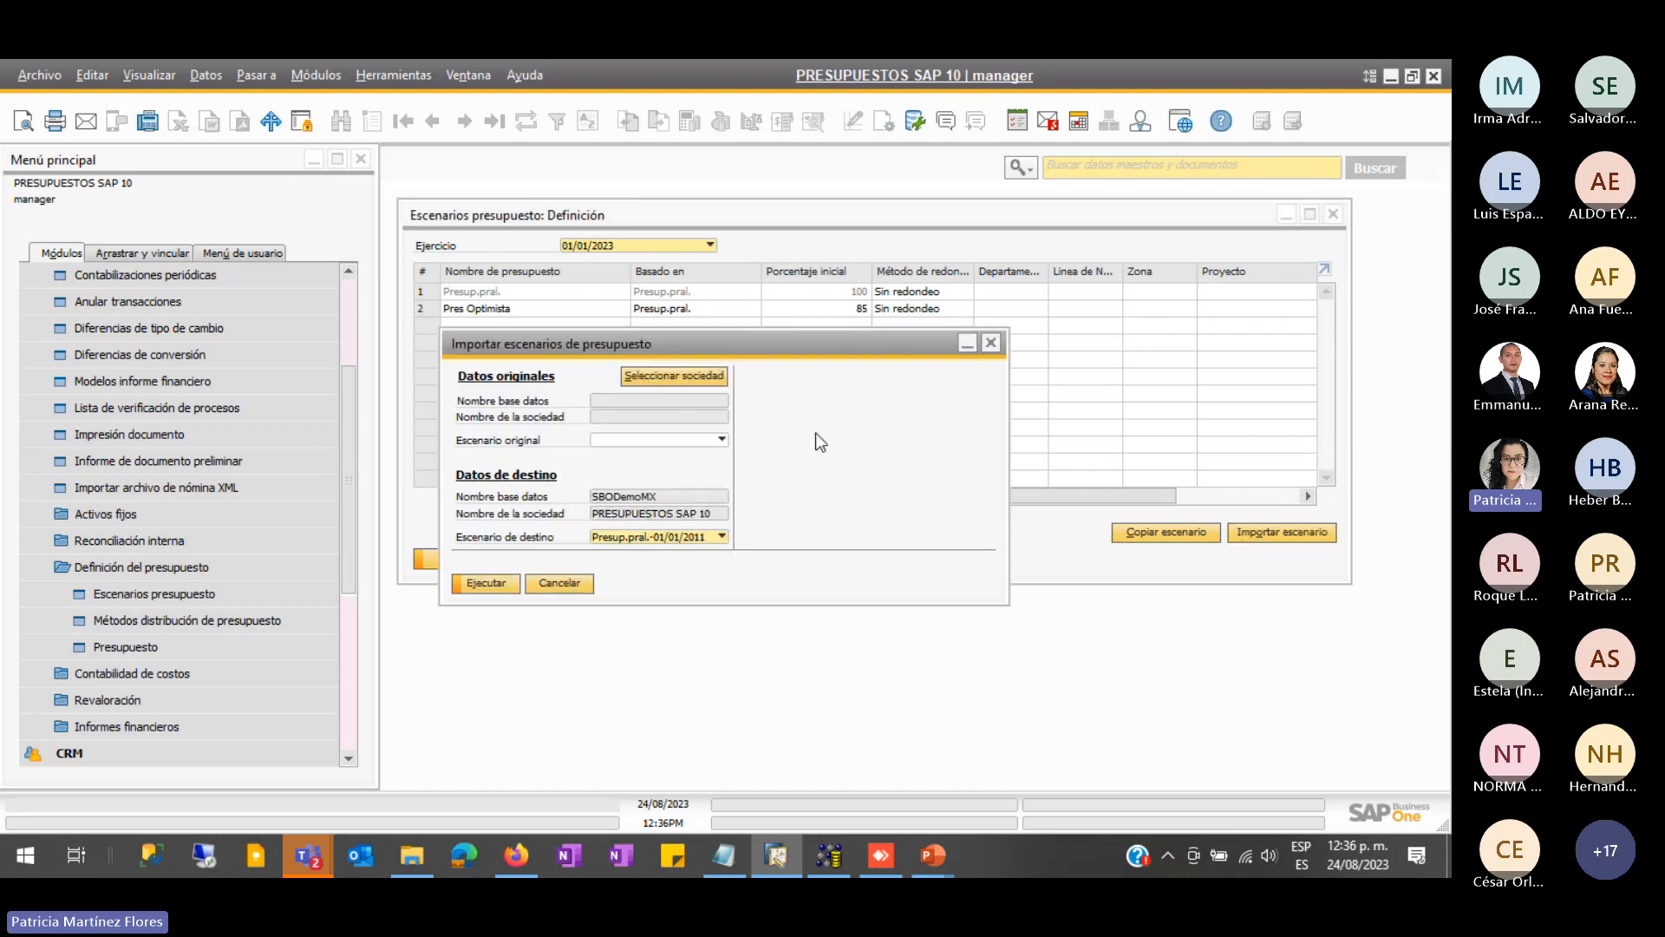
mouse_move(894, 425)
left_mouse_down()
mouse_move(896, 481)
mouse_move(922, 424)
left_mouse_up()
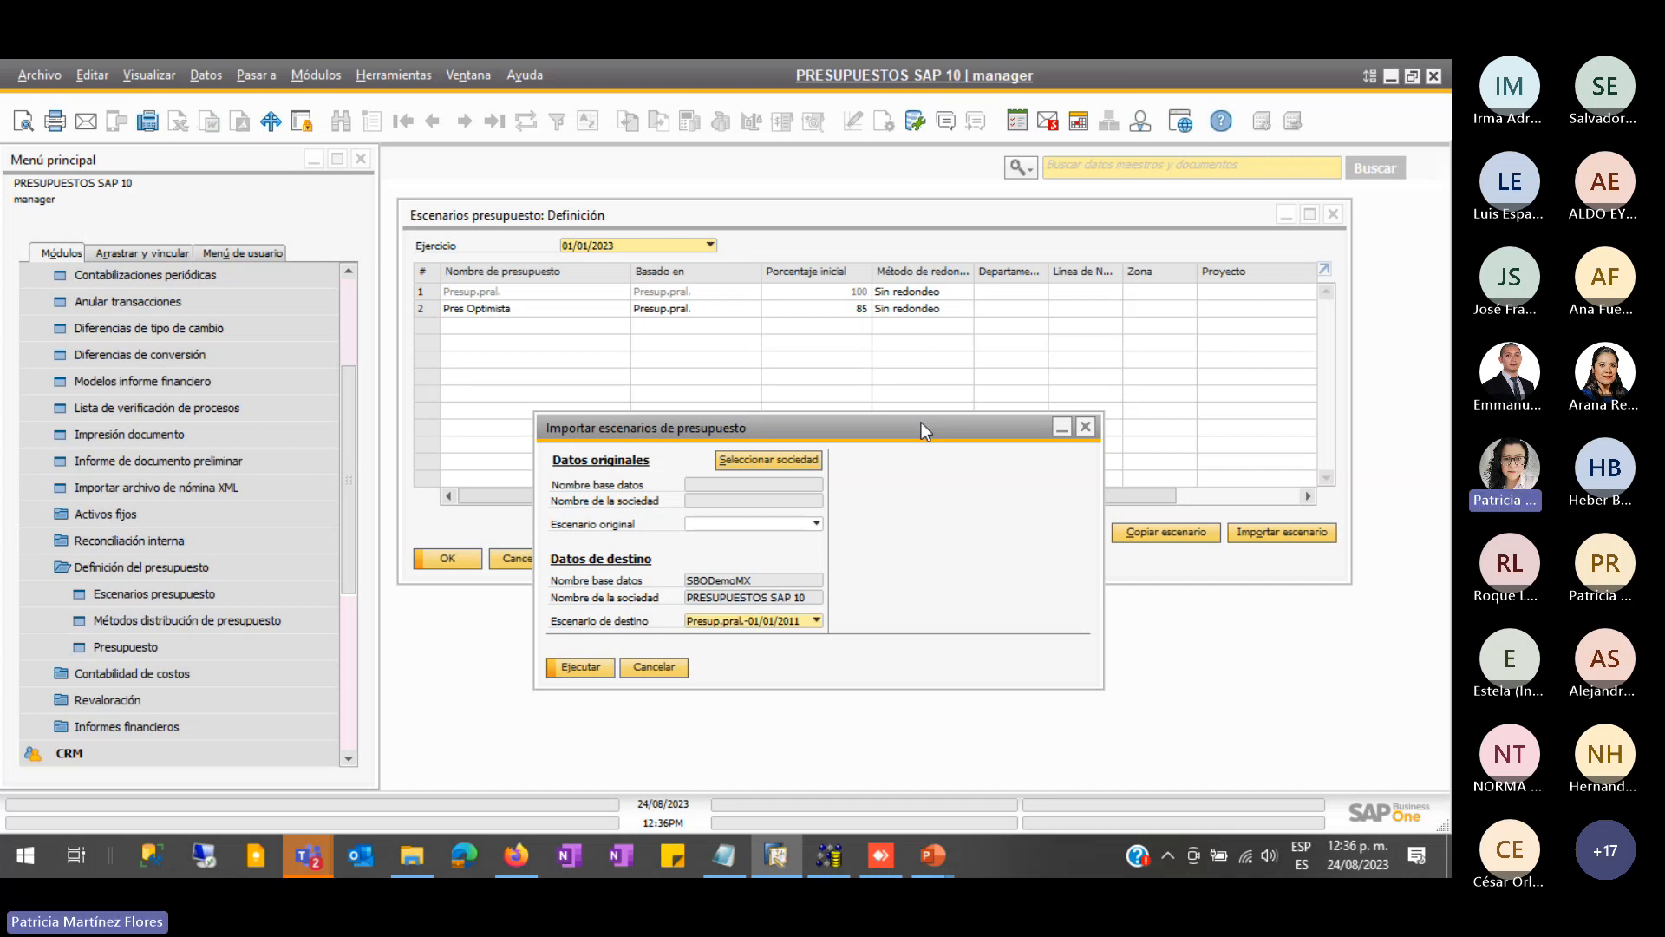
left_click(763, 461)
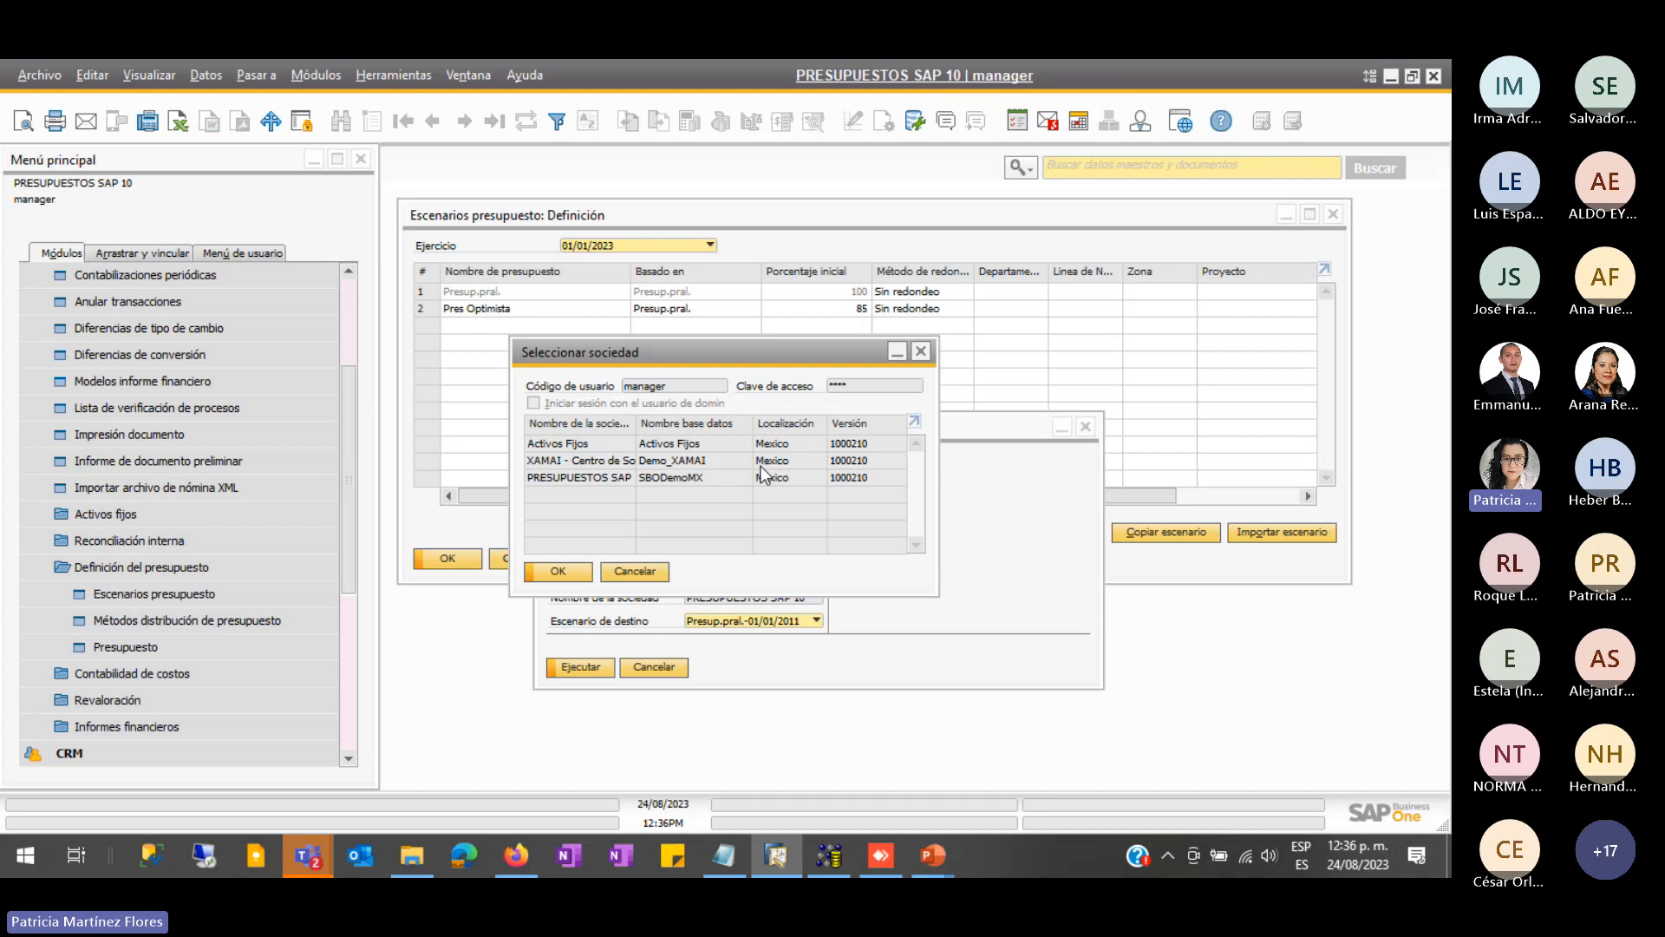
left_click(582, 478)
left_click(558, 571)
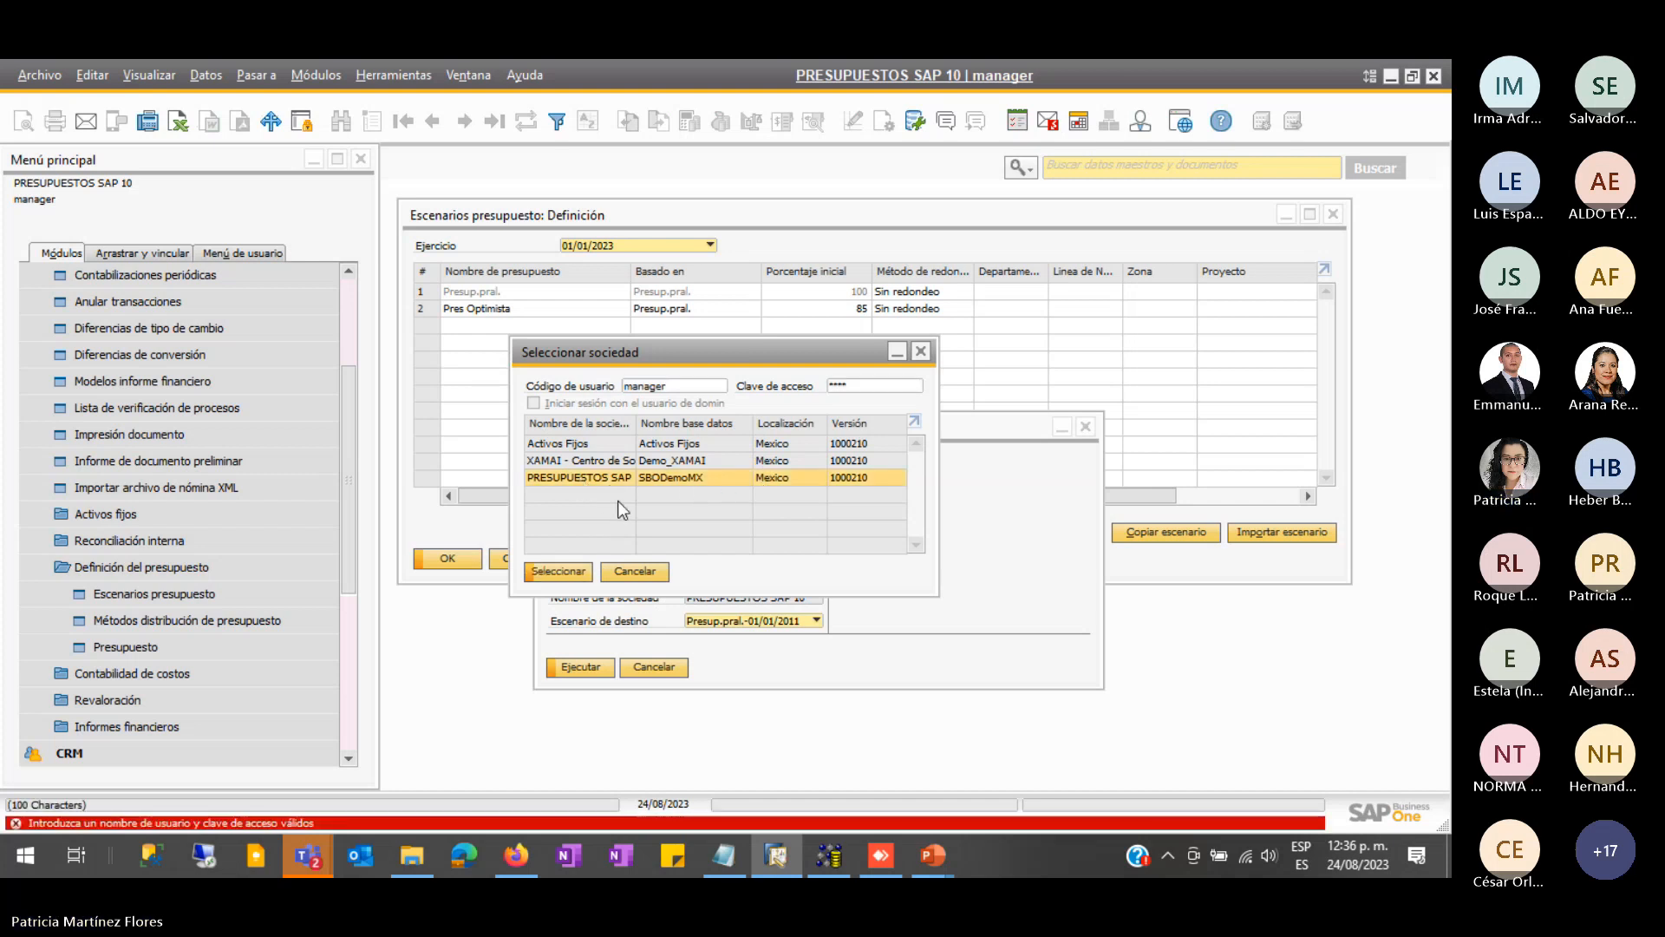
left_click(638, 566)
- Select PRESUPUESTOS SAP 10 as source company, entering its password
left_click(767, 460)
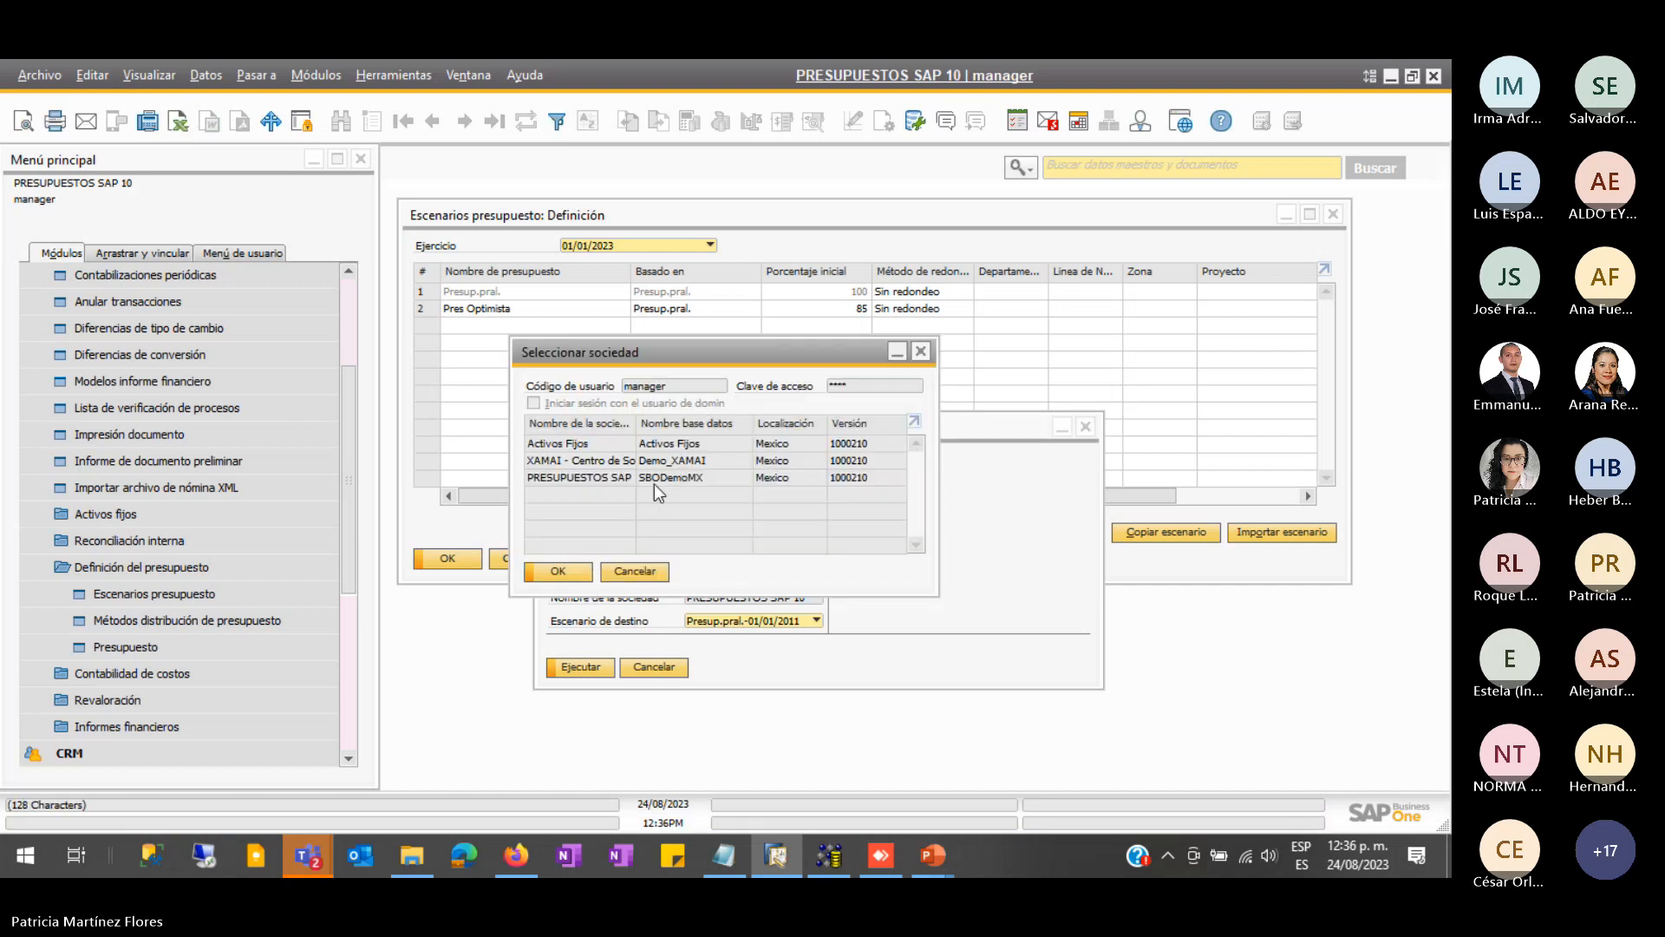
left_click(575, 475)
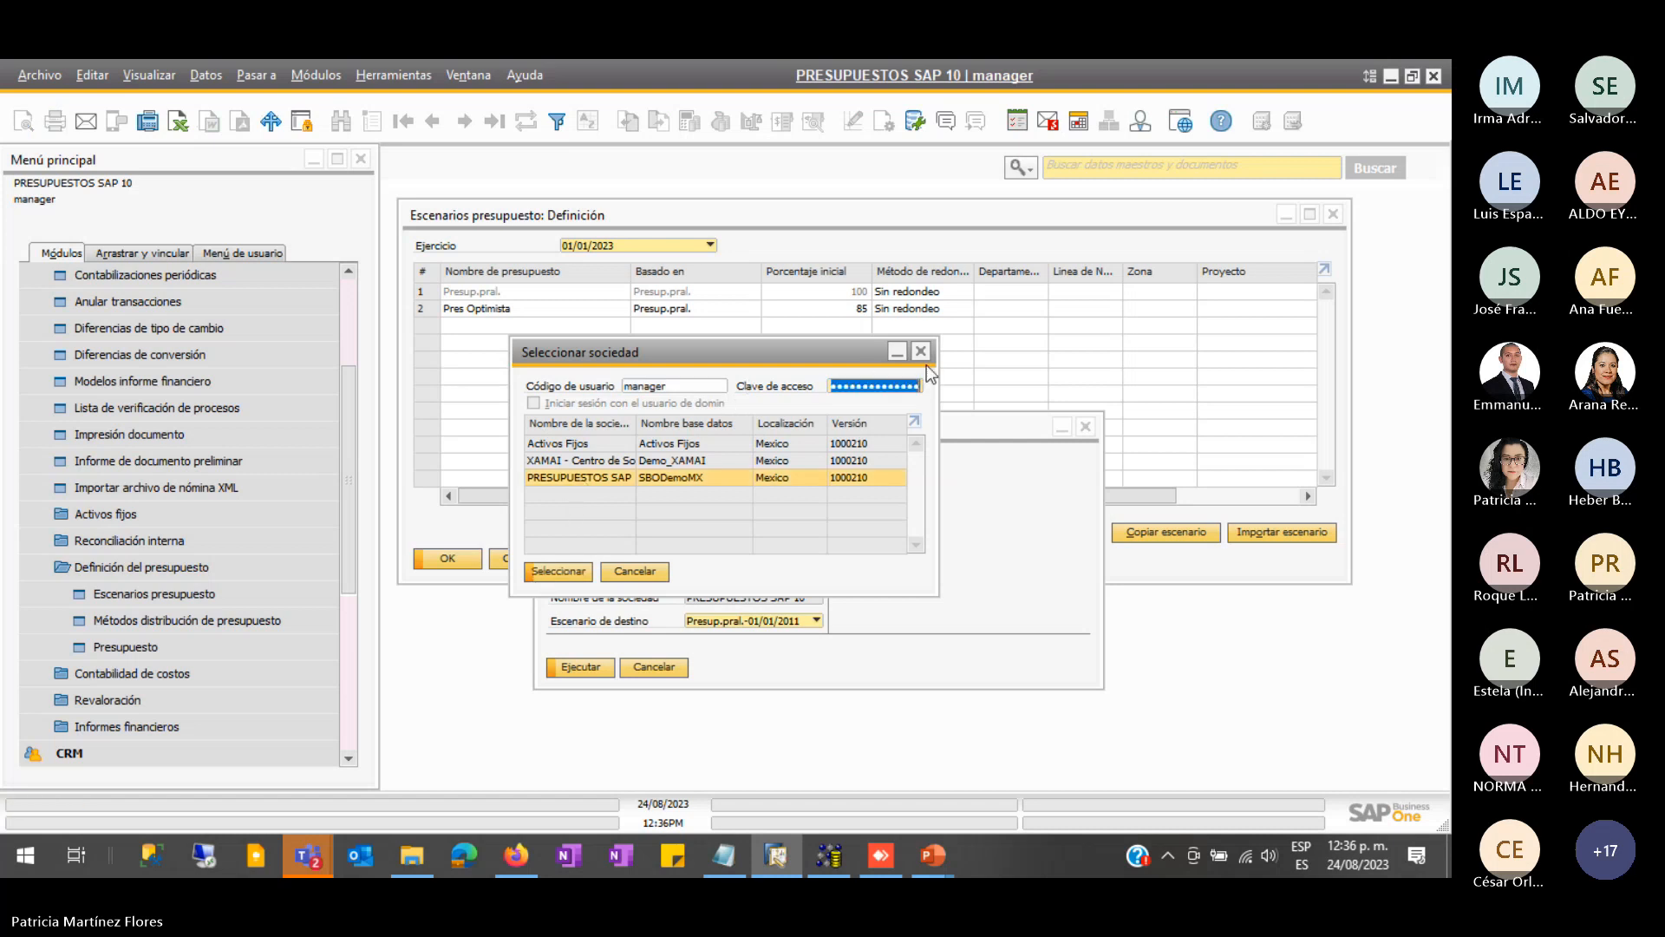
type("1234")
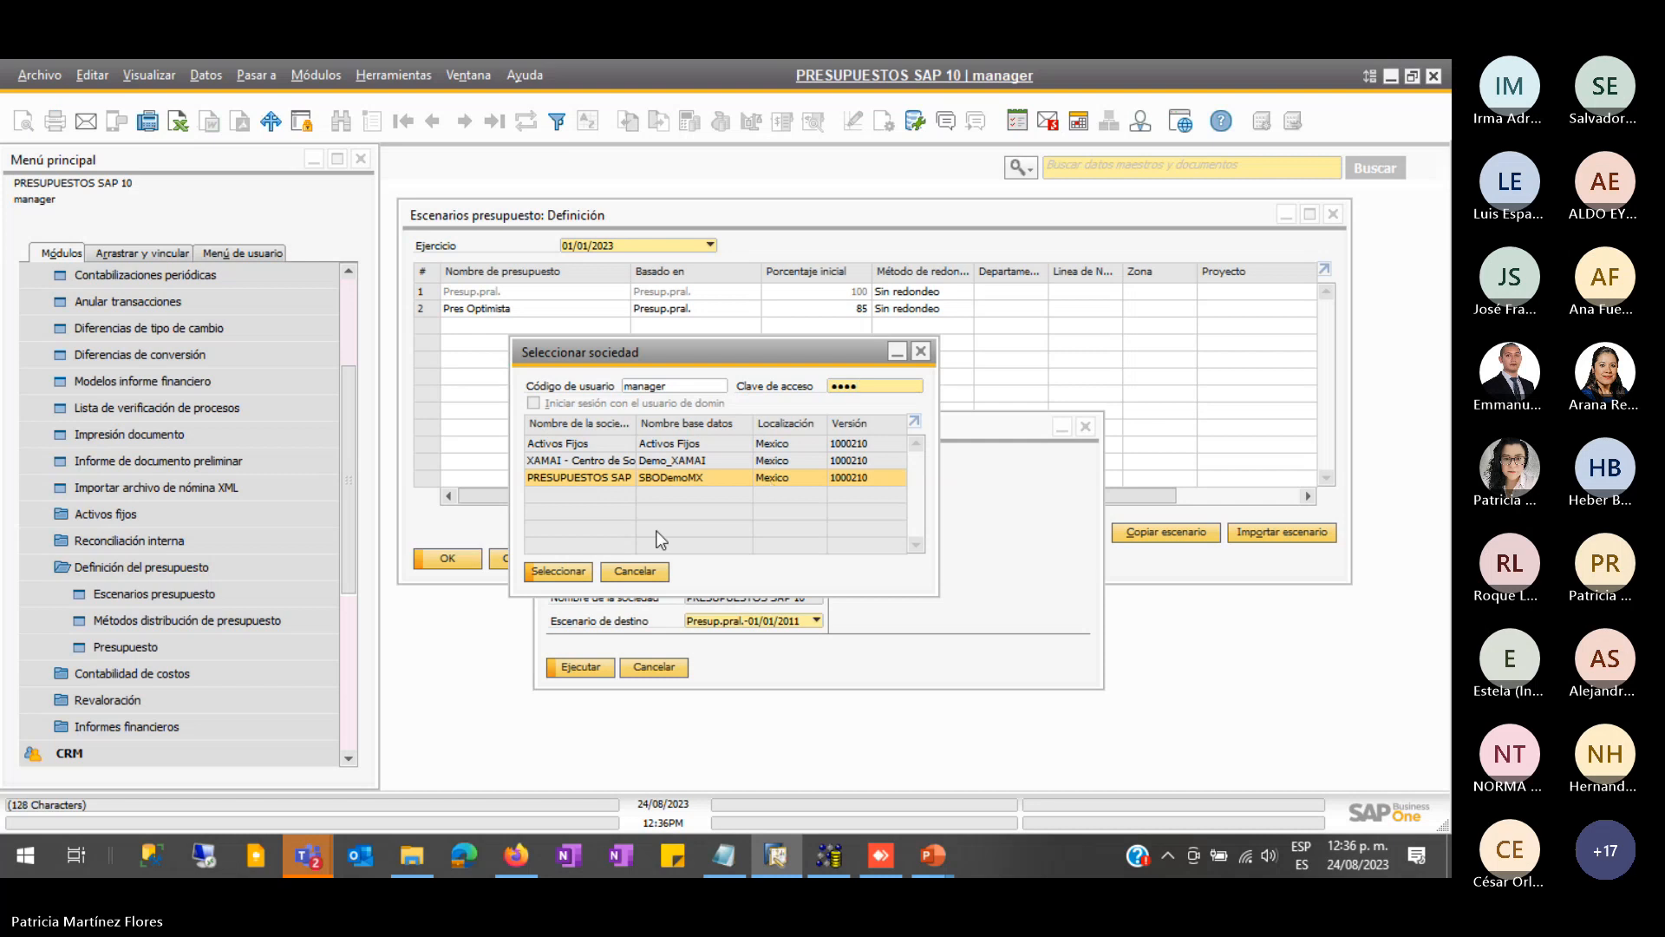
left_click(564, 577)
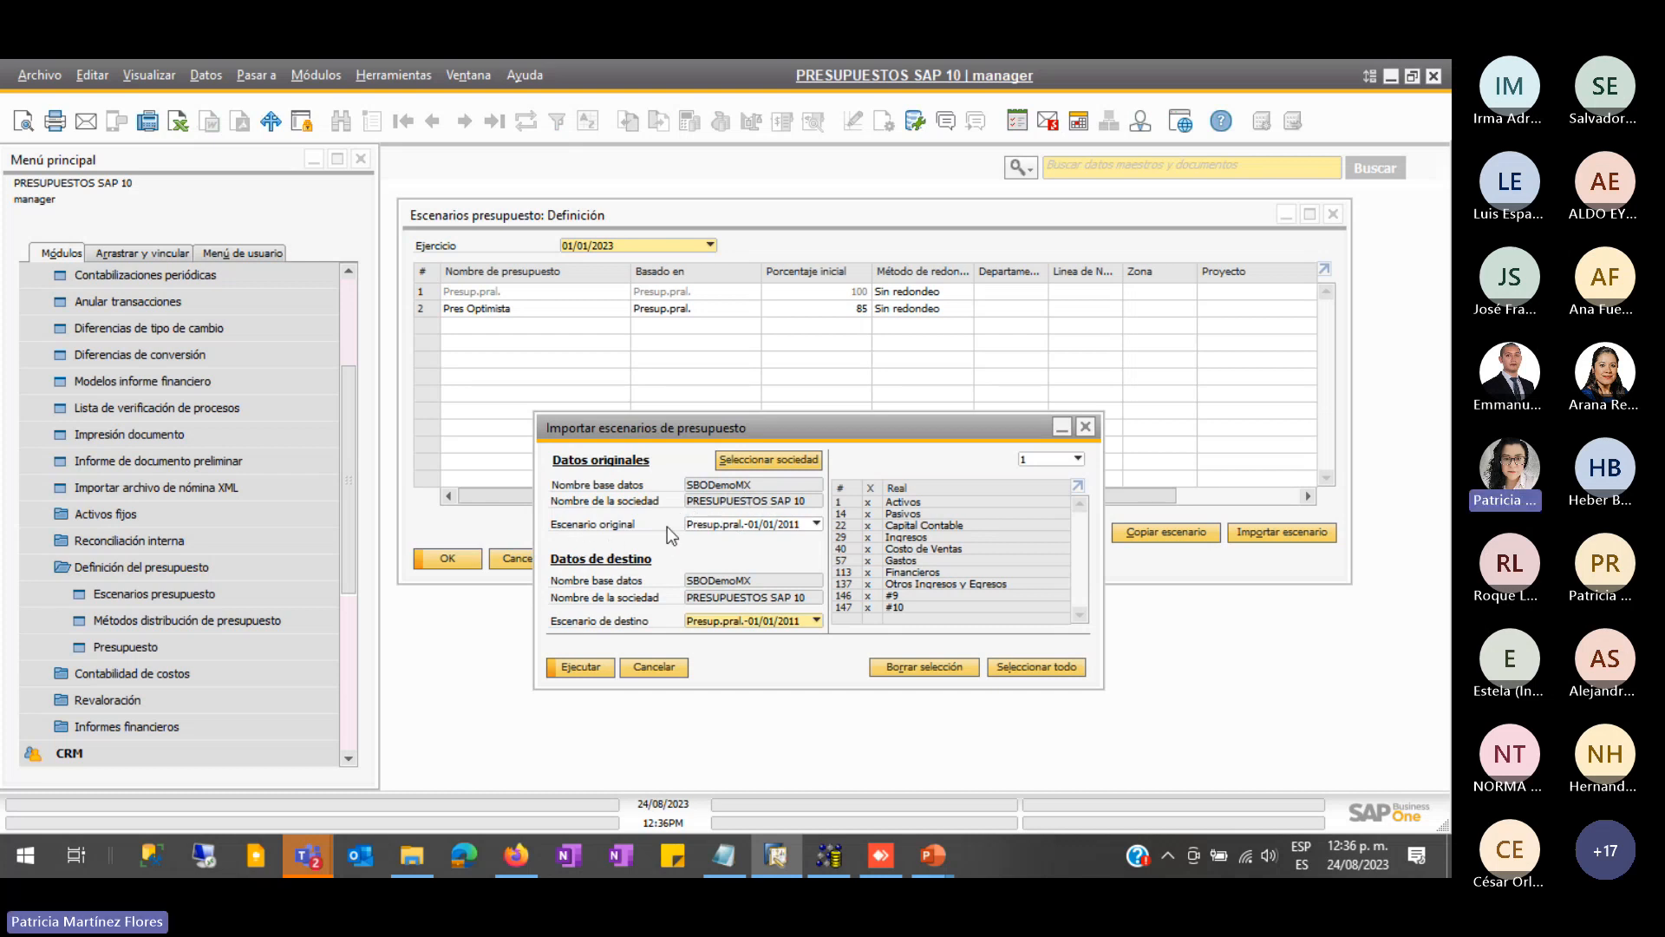
- Set source and destination scenarios to Presup.pral.-01/01/2023, then cancel the import
left_click(754, 526)
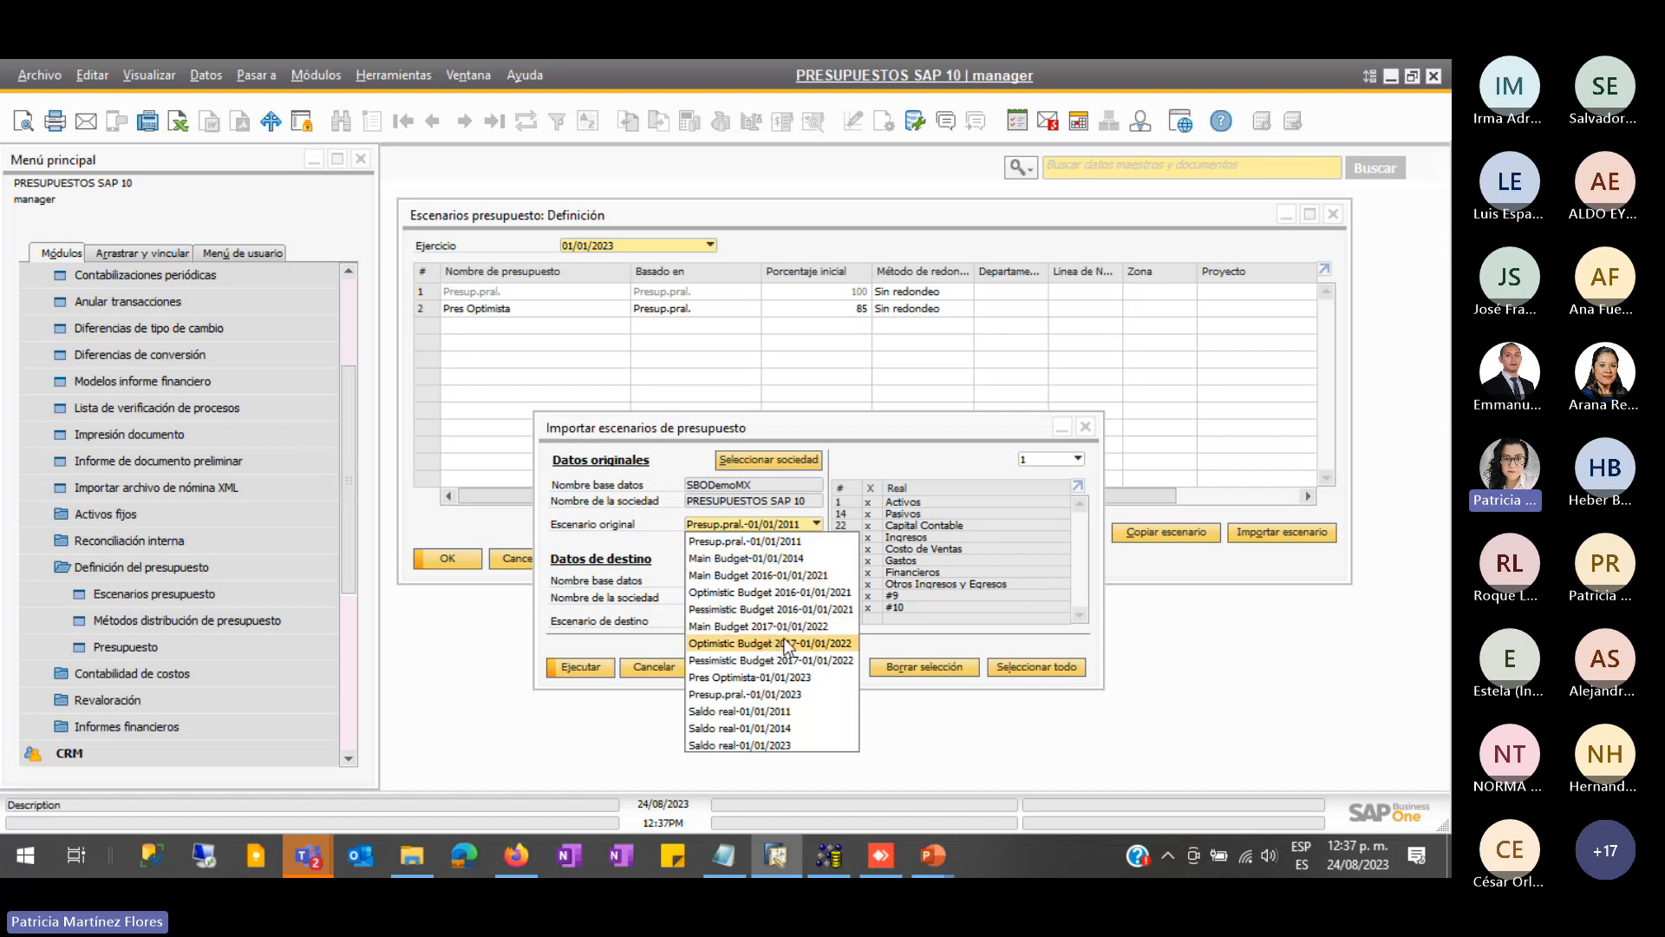
left_click(729, 695)
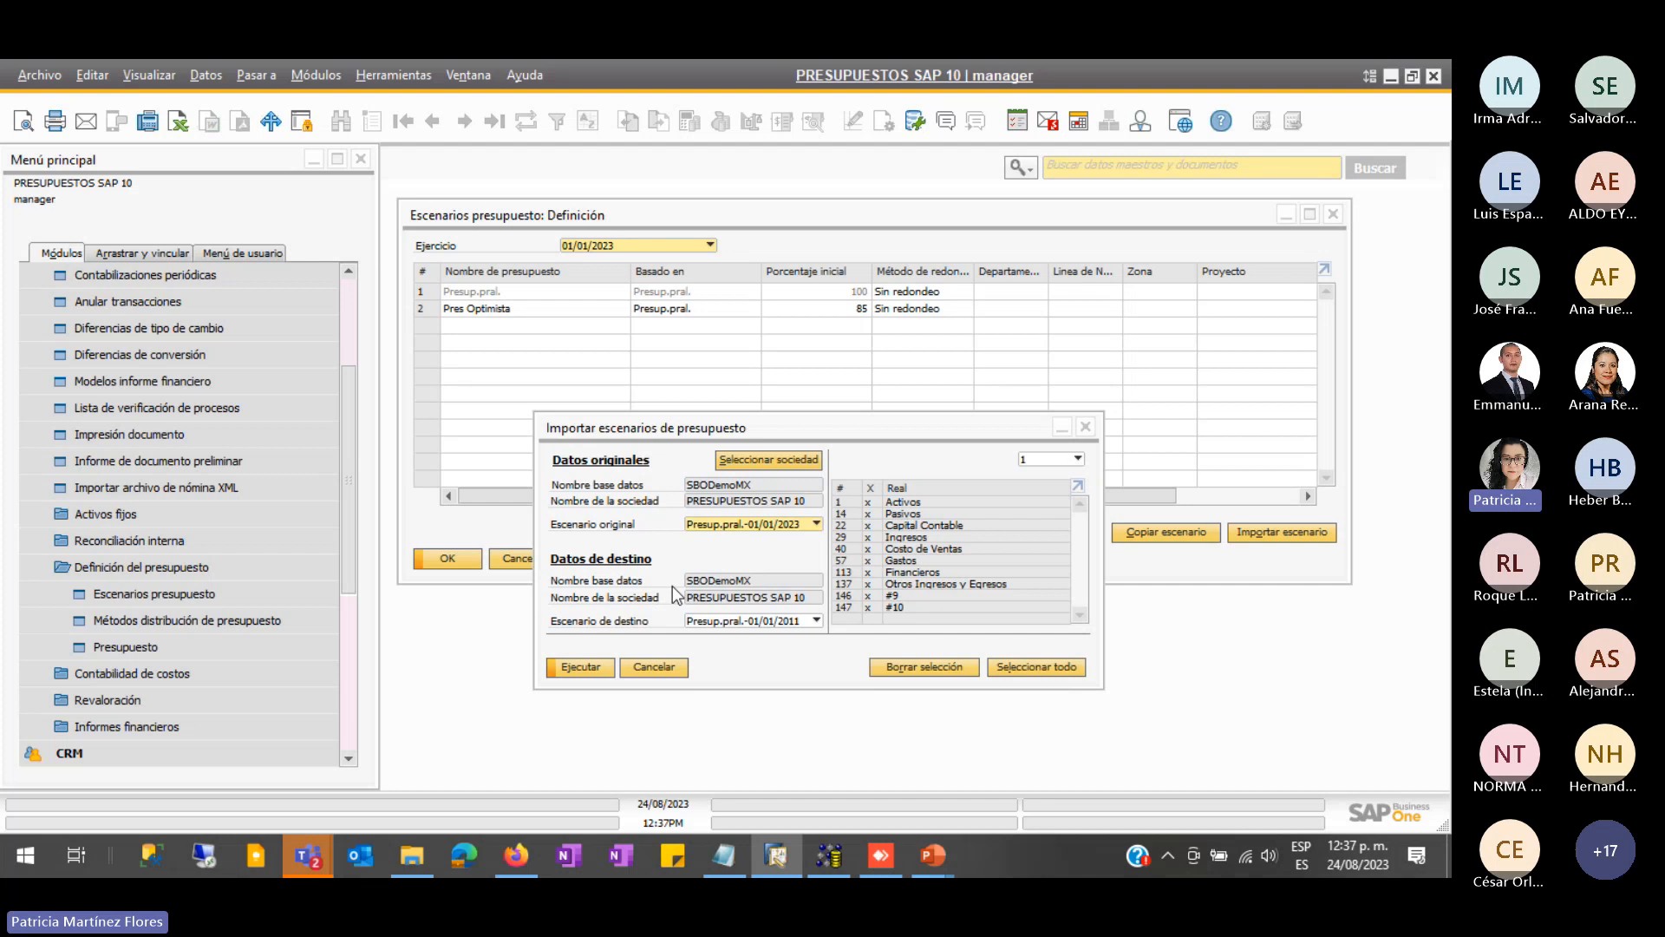
left_click(744, 621)
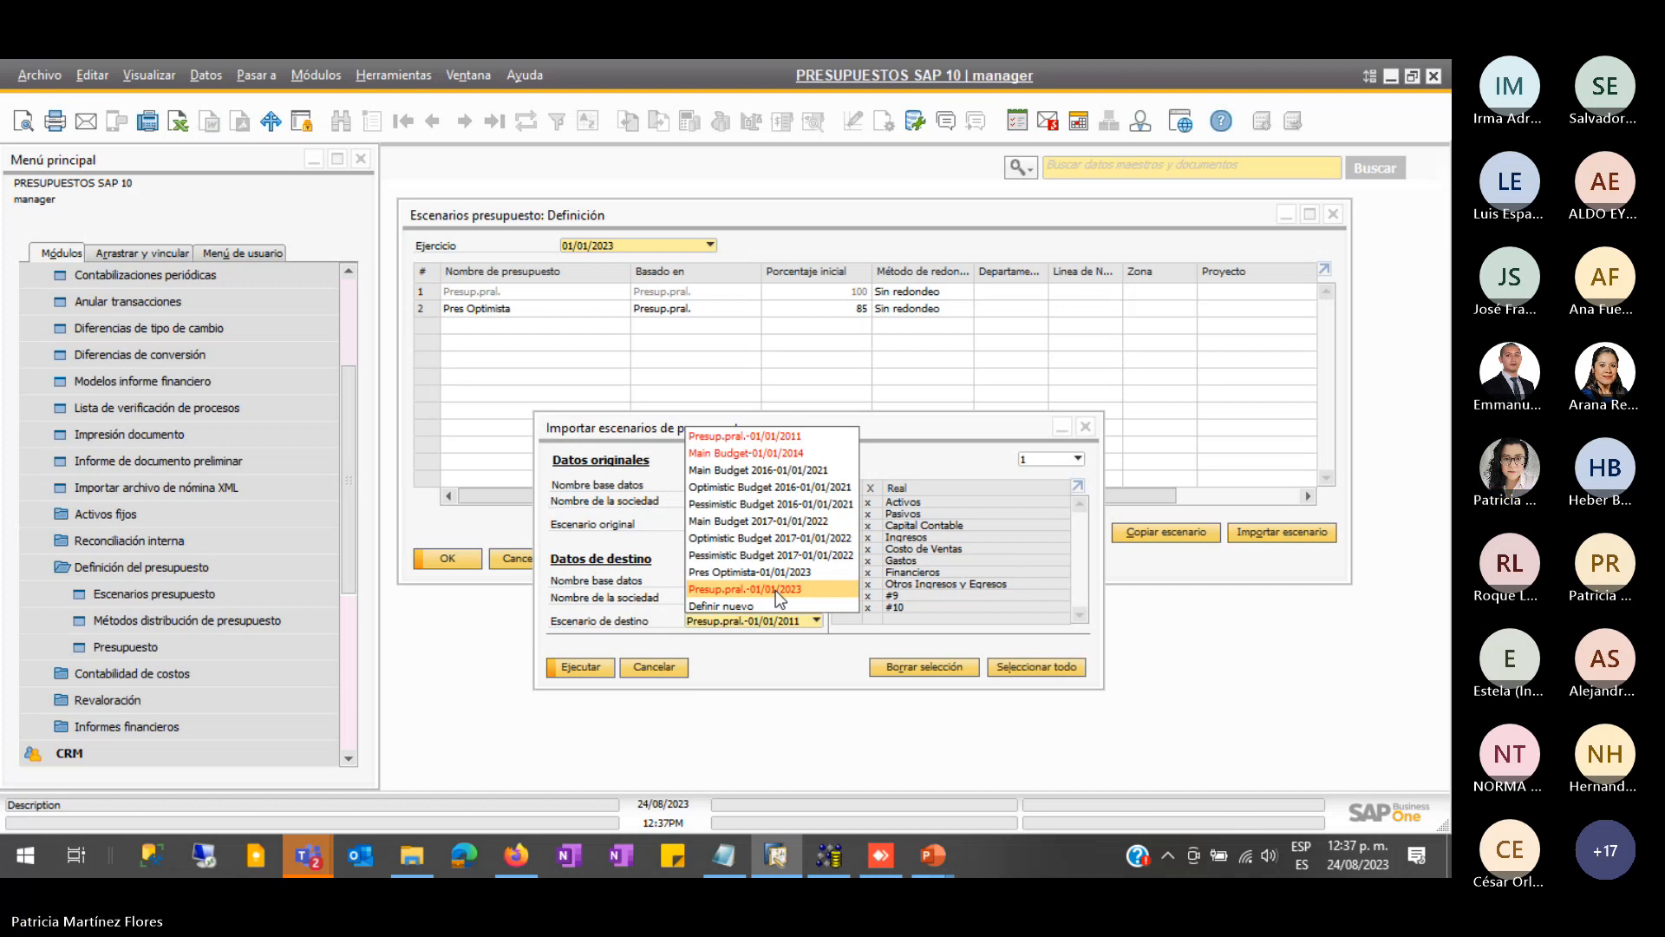
left_click(775, 590)
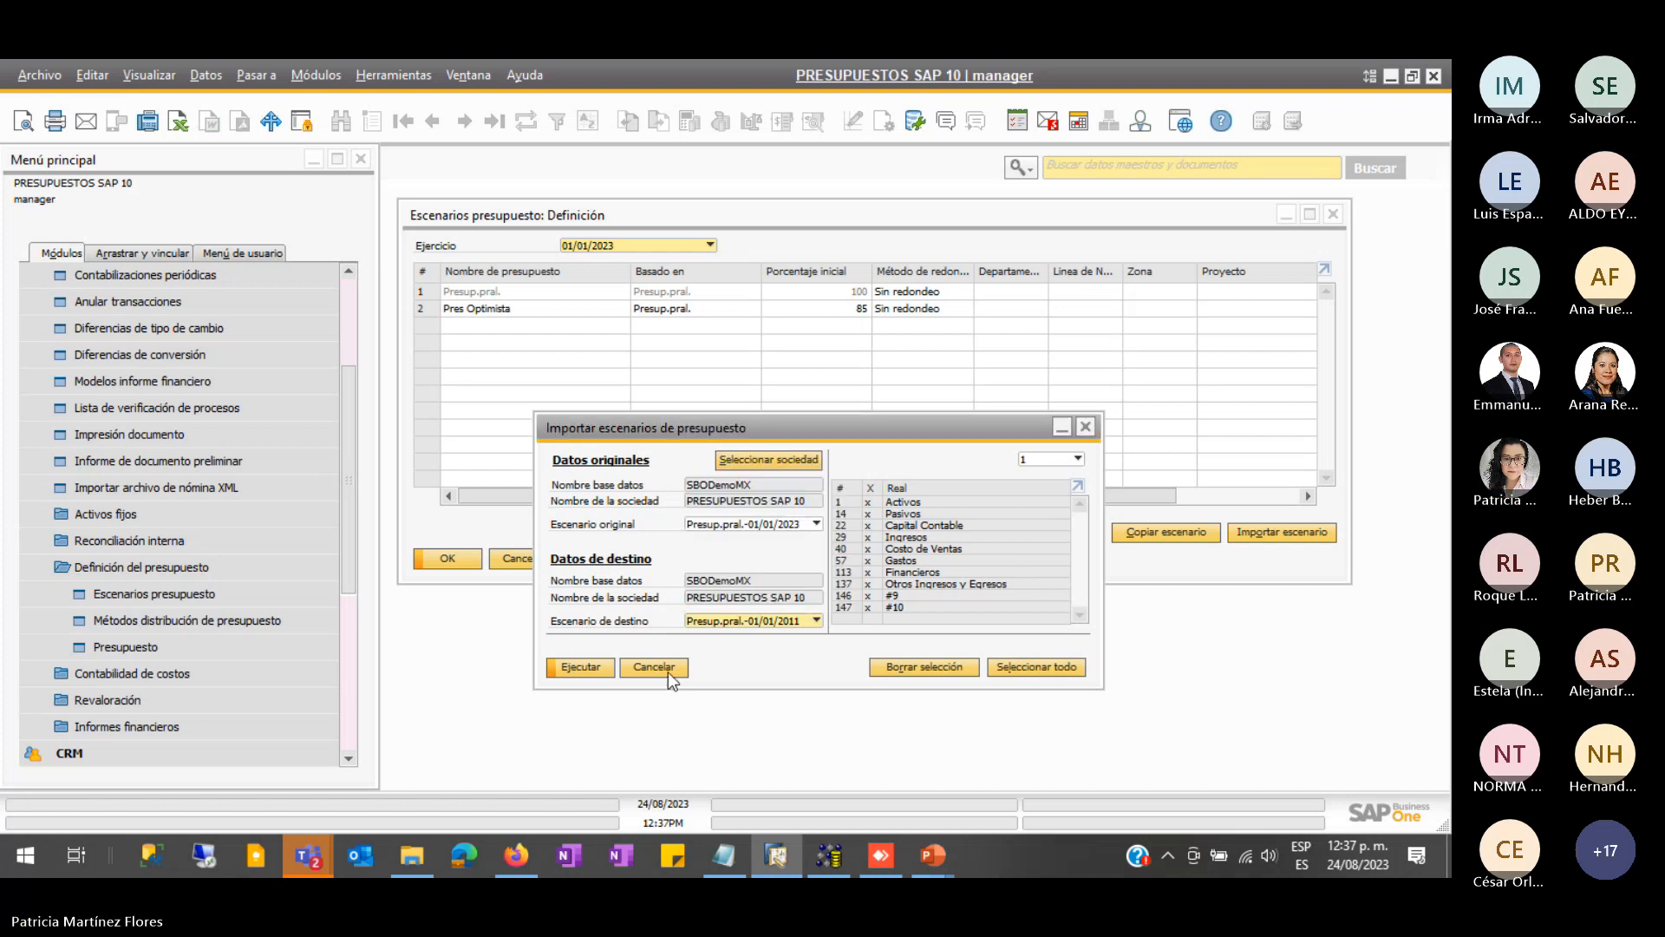
left_click(668, 671)
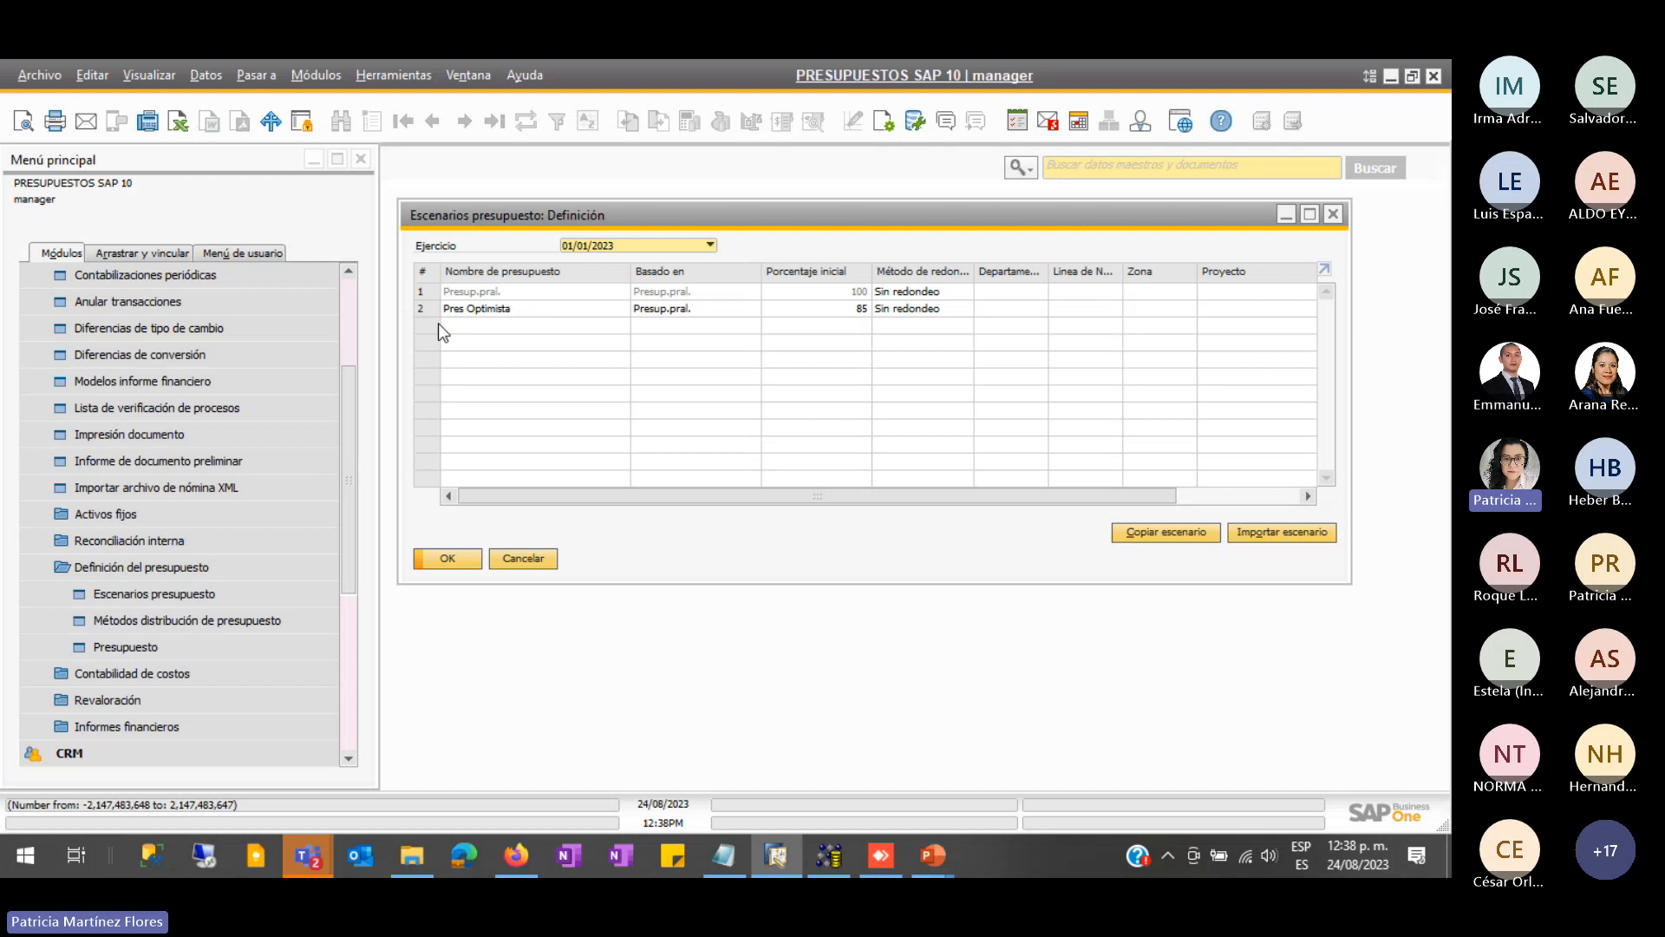
- Add row 3 'Pres. Pesimista' based on Presup.pral. at 120% and save it
left_click(503, 326)
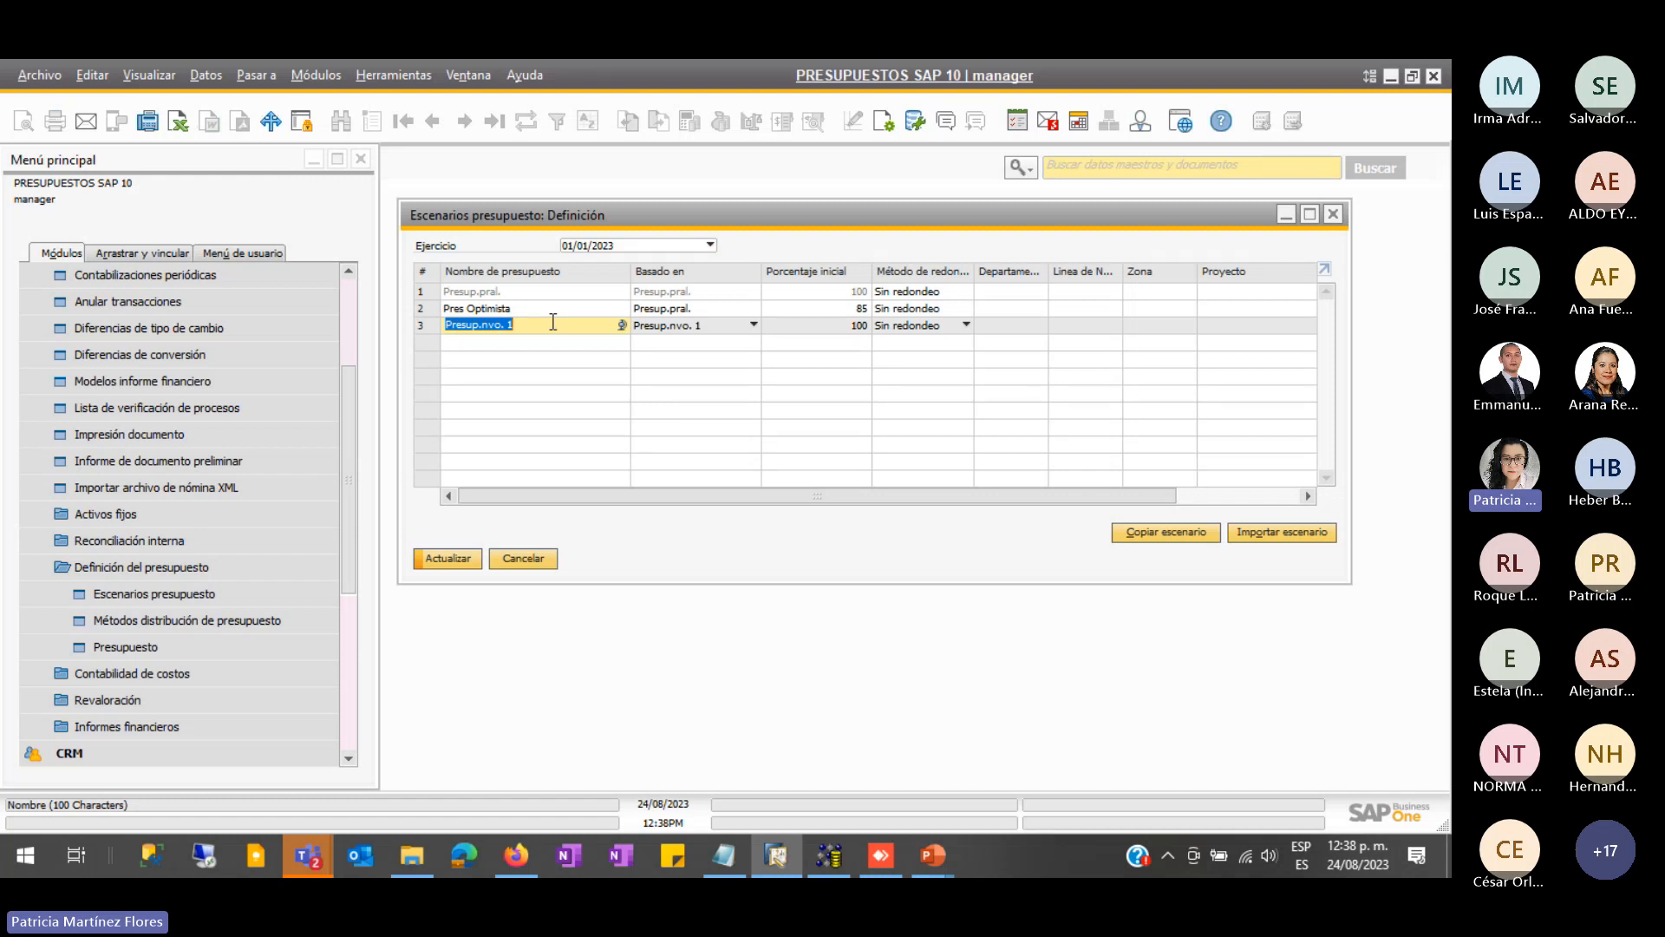
type("Pres. Pesimista")
key("Tab")
left_click(754, 324)
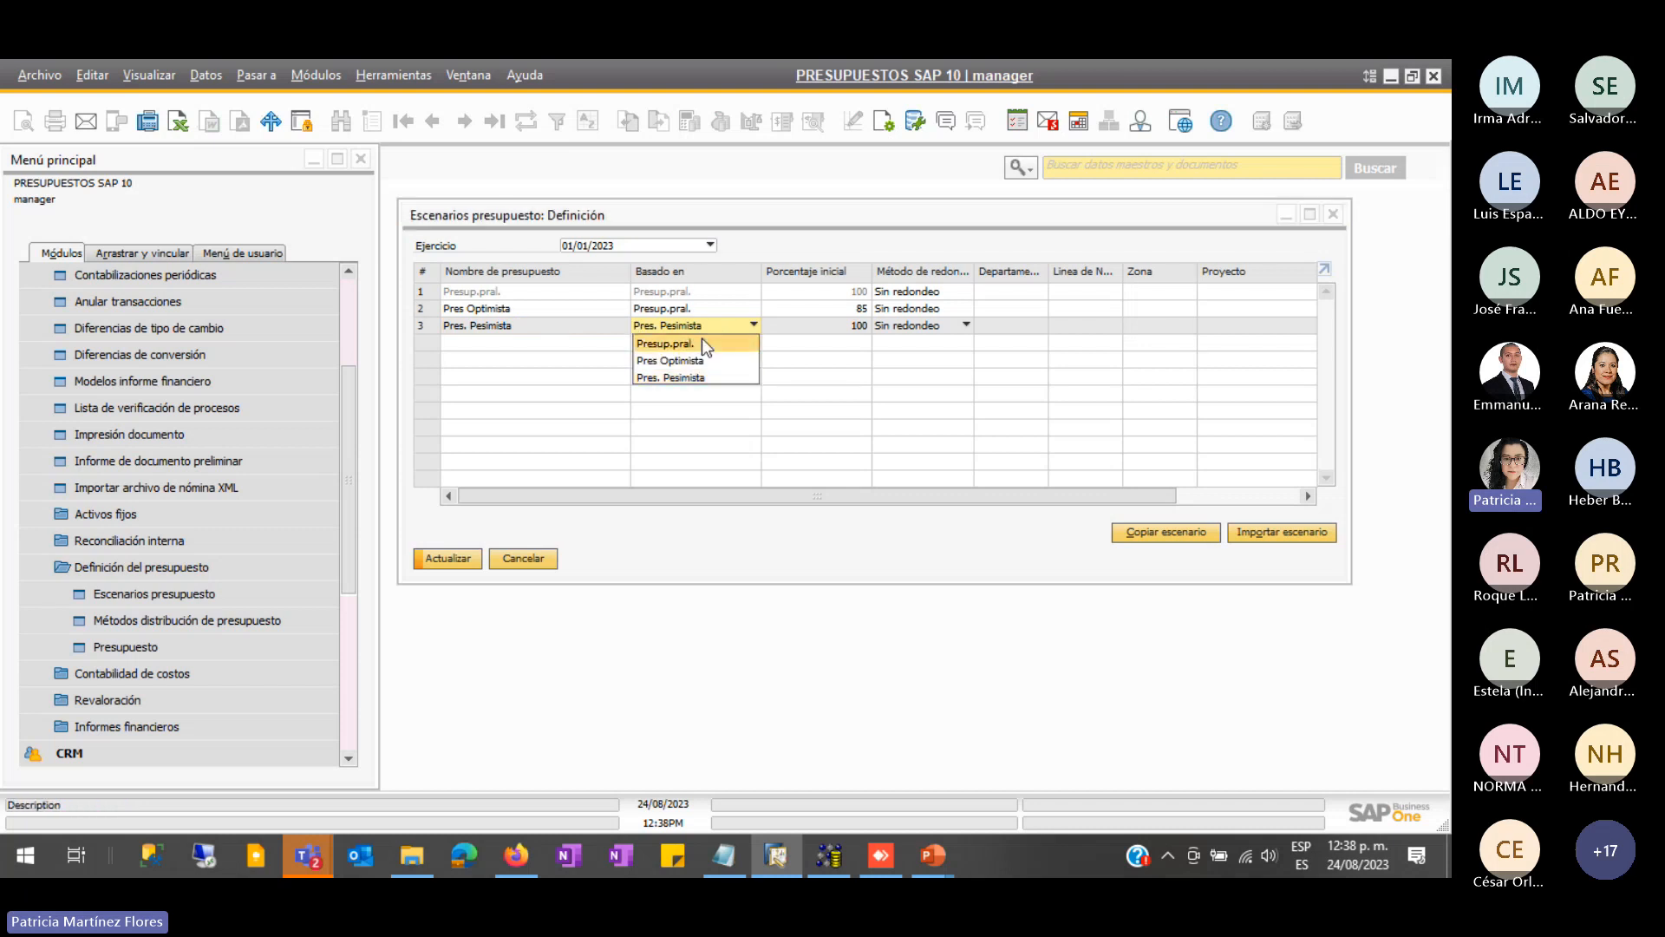
left_click(701, 343)
left_click(839, 321)
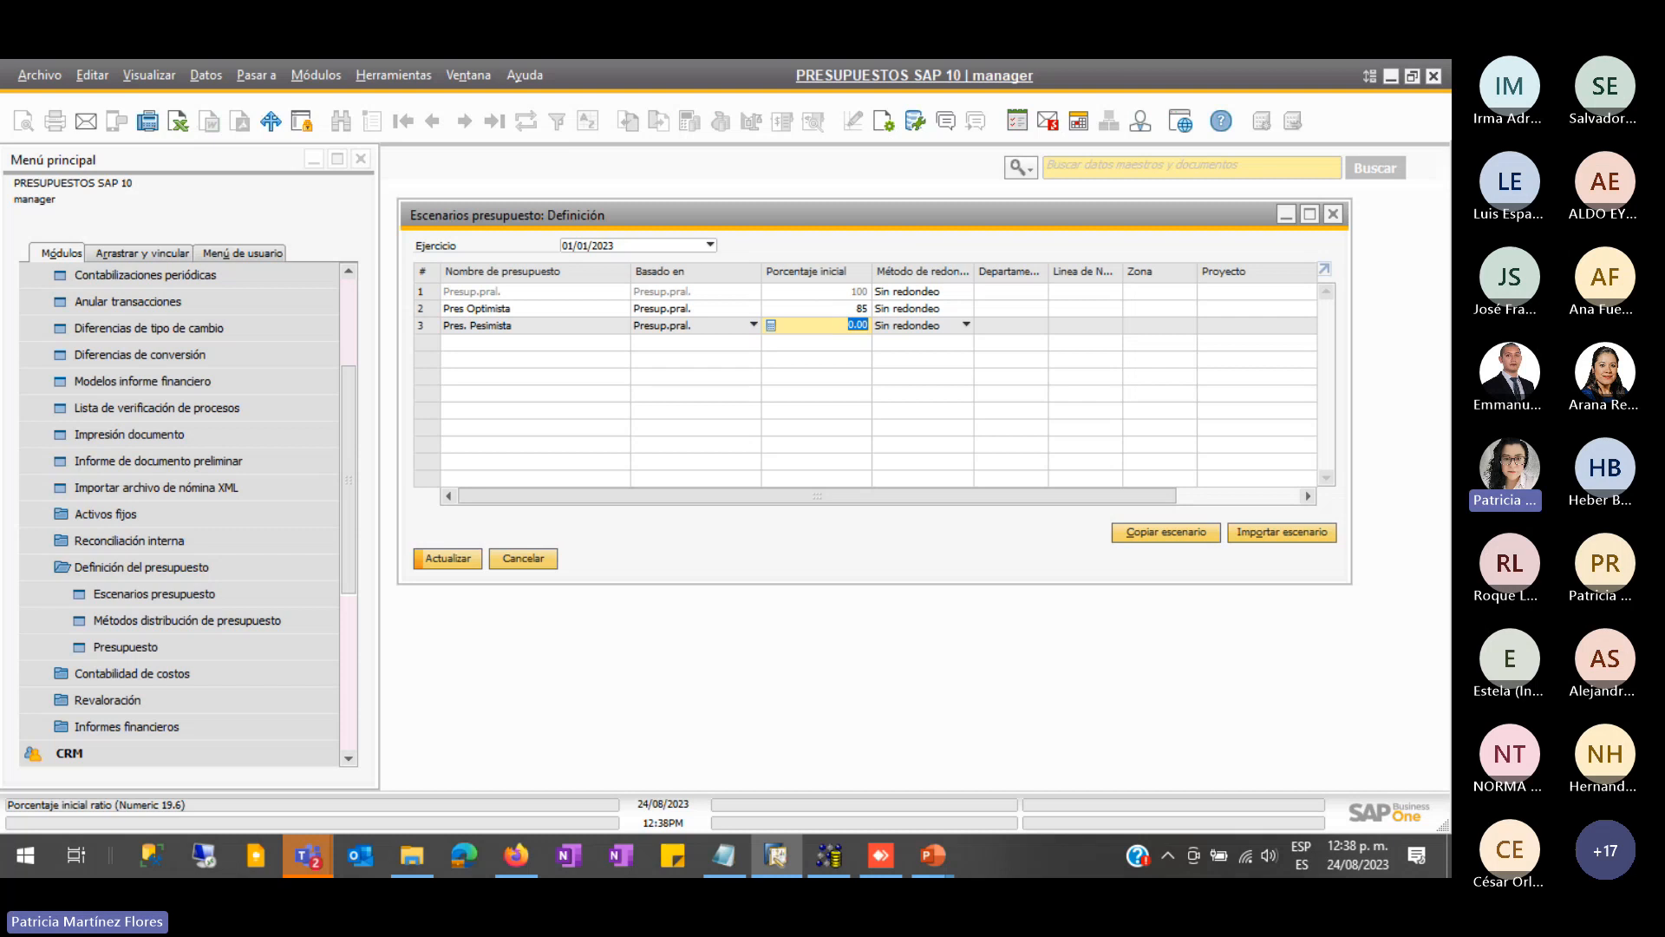
left_click(448, 557)
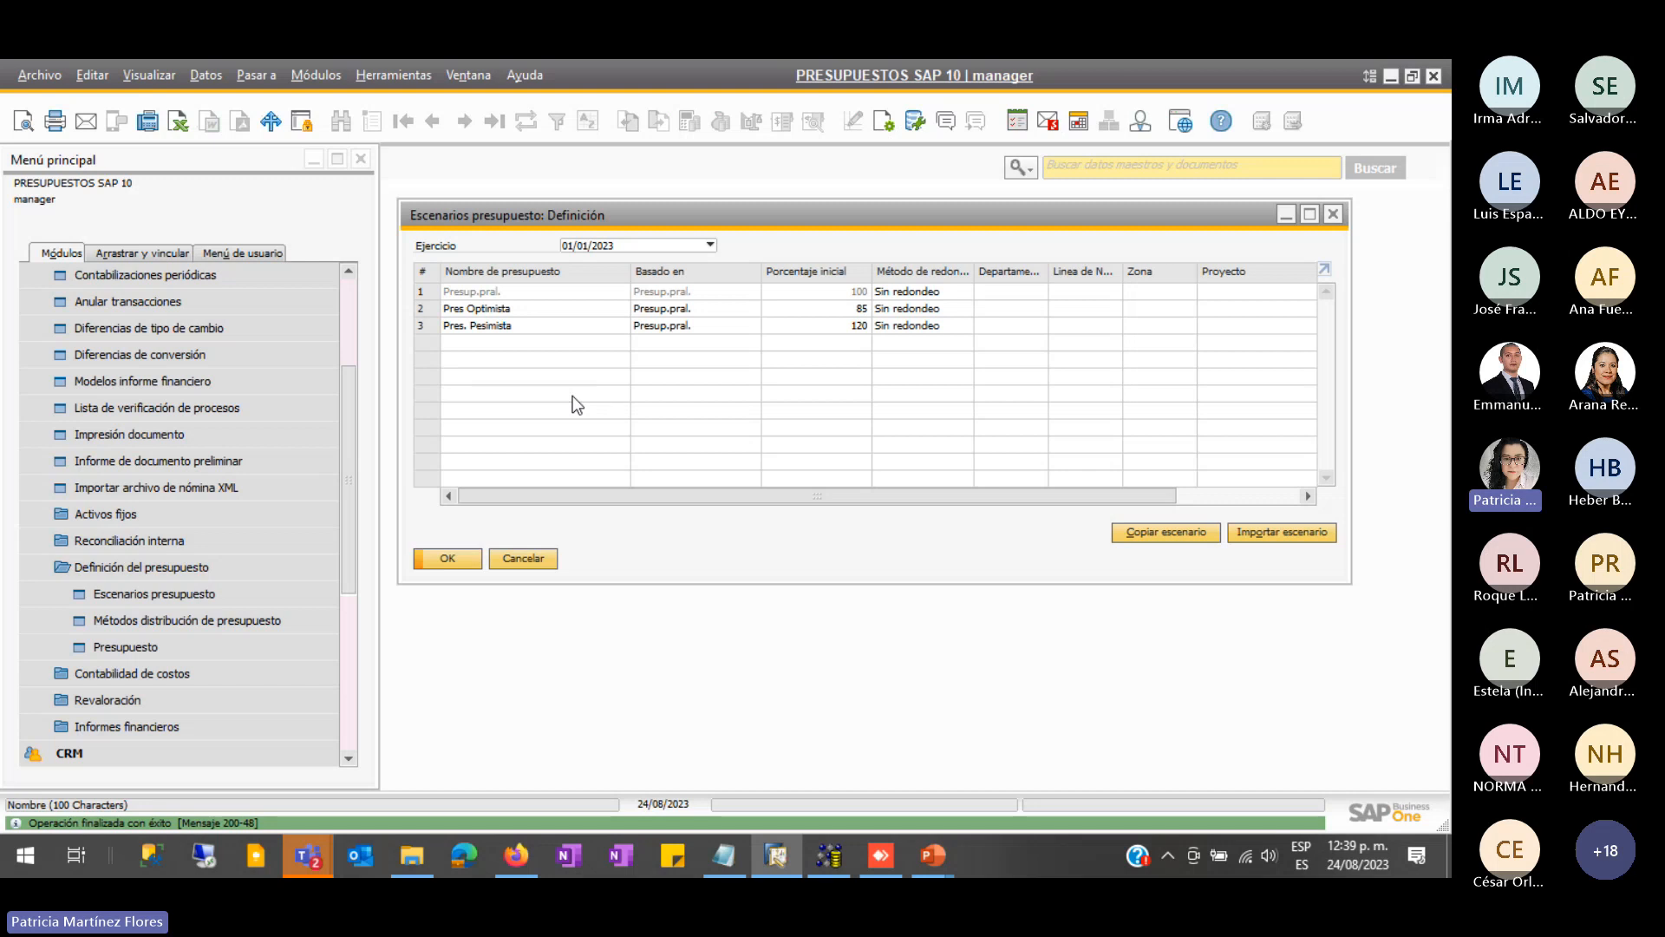
- Review the three 2023 scenario rows, keeping fiscal year 2023
left_click(433, 294)
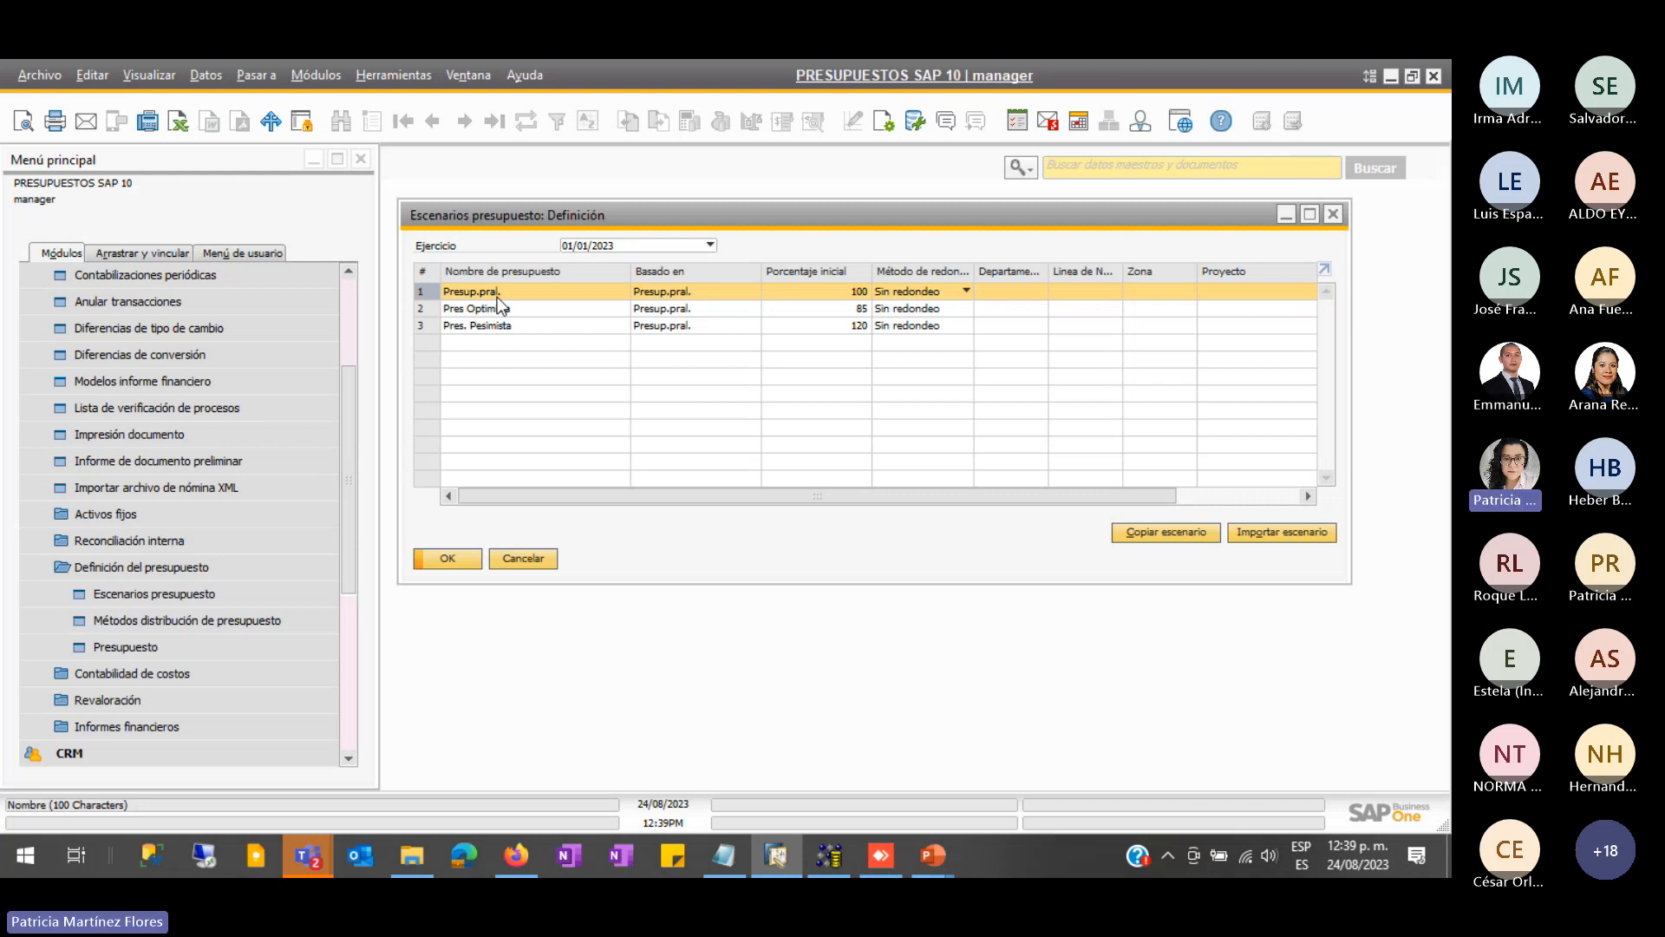
left_click(425, 309)
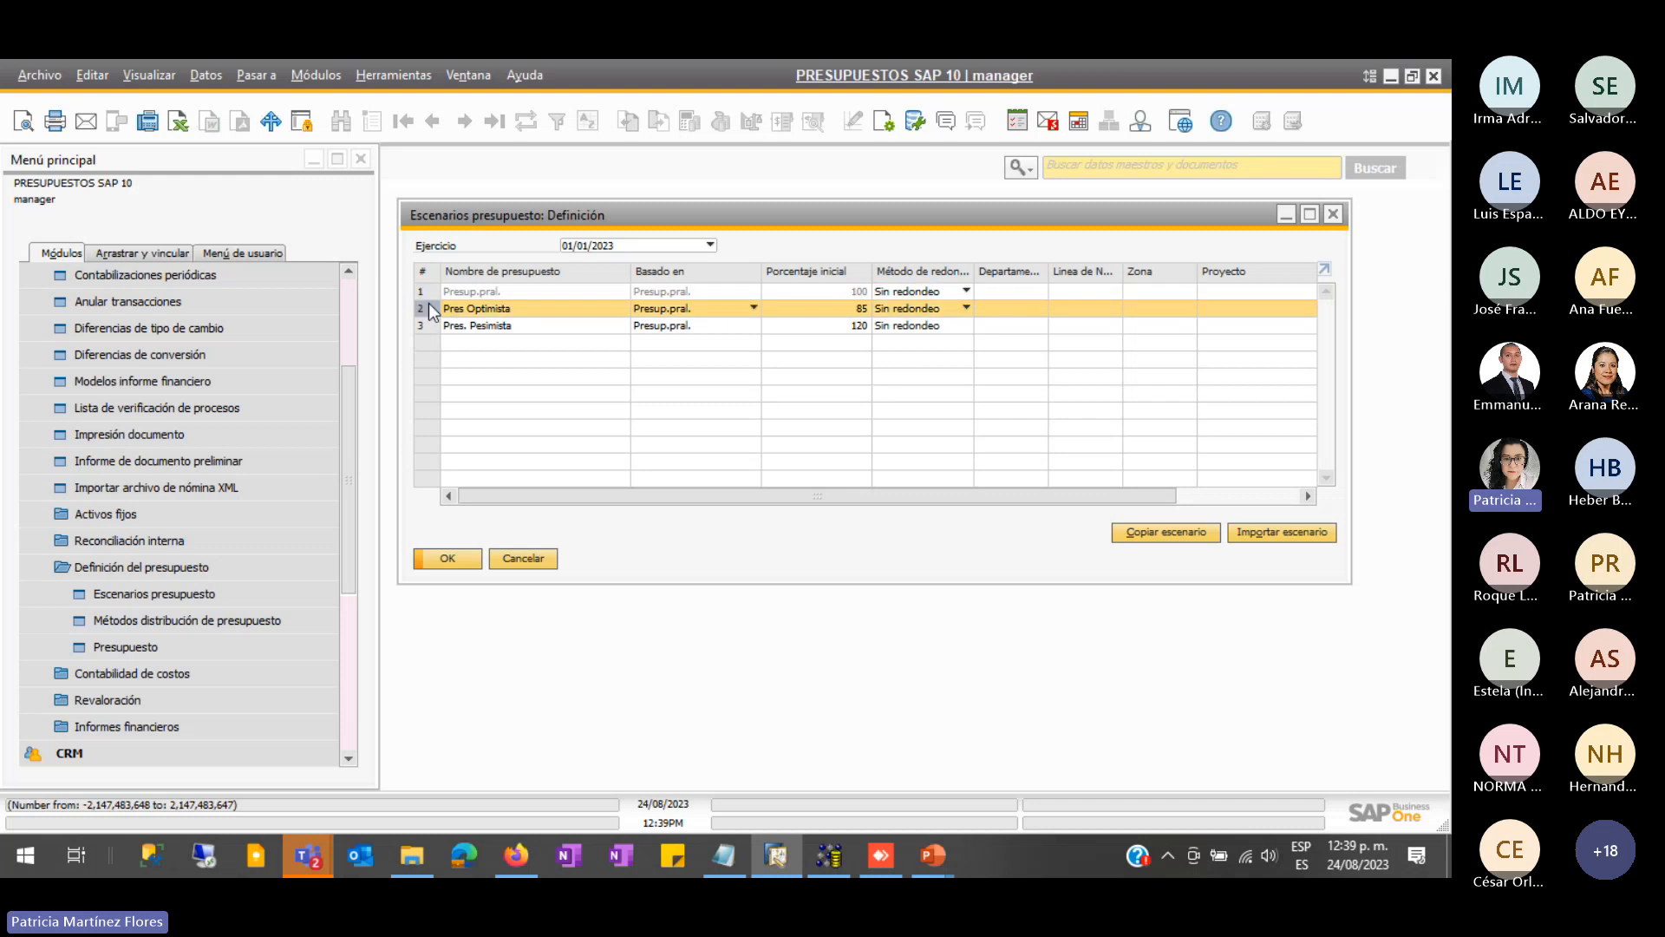
left_click(429, 328)
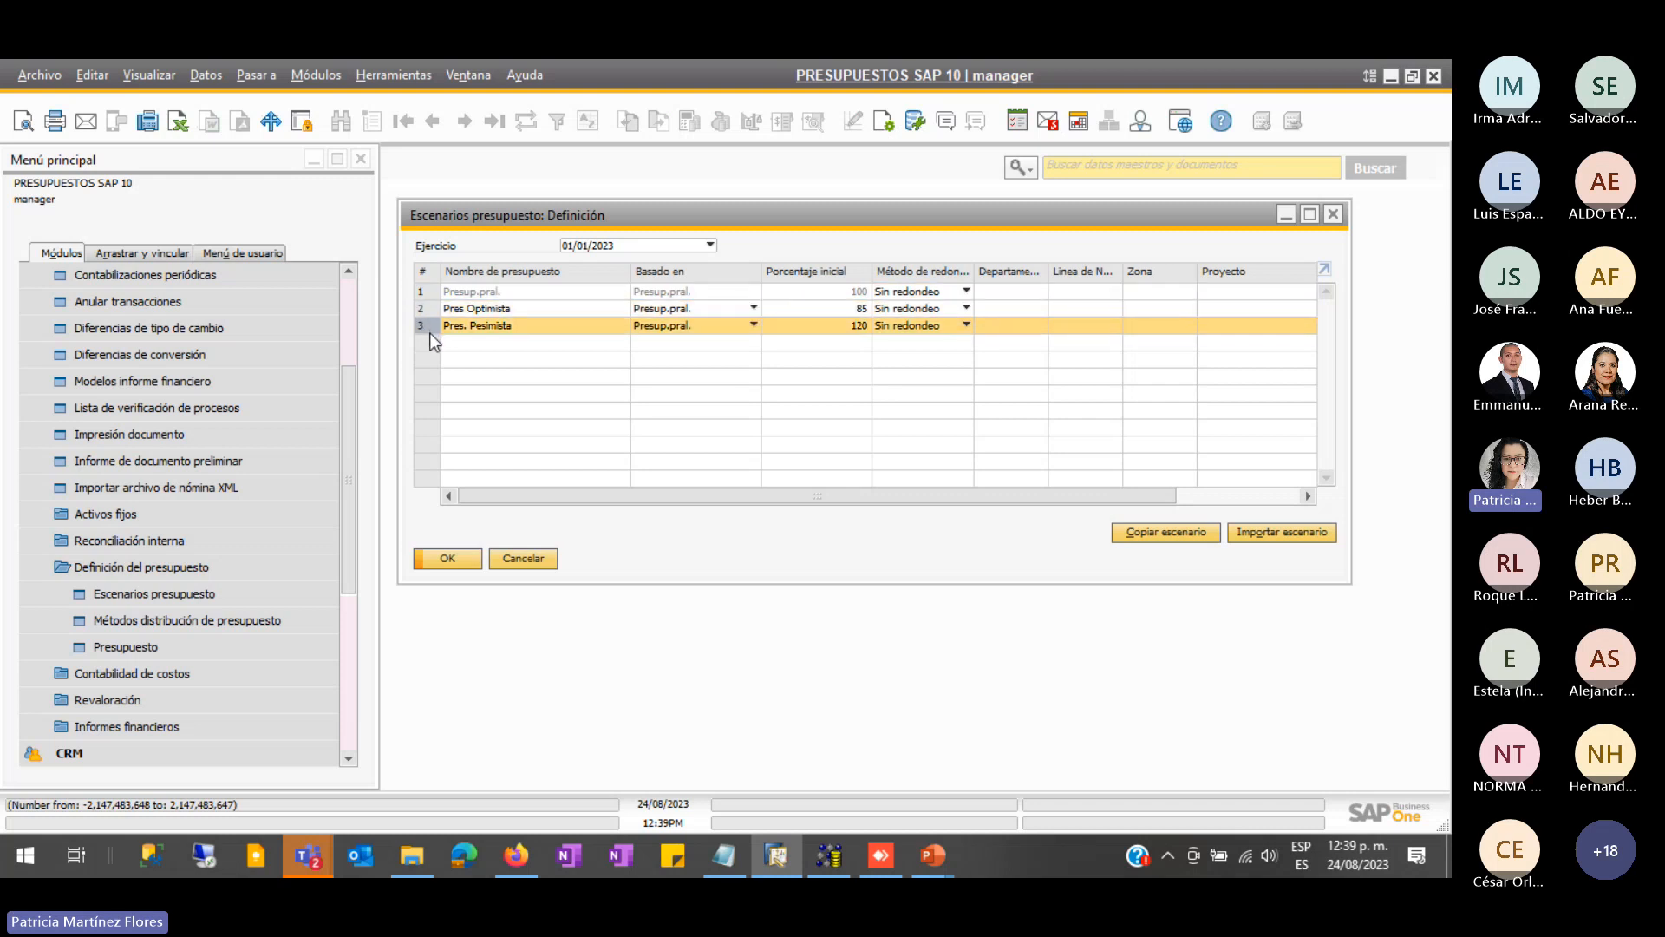
left_click(710, 246)
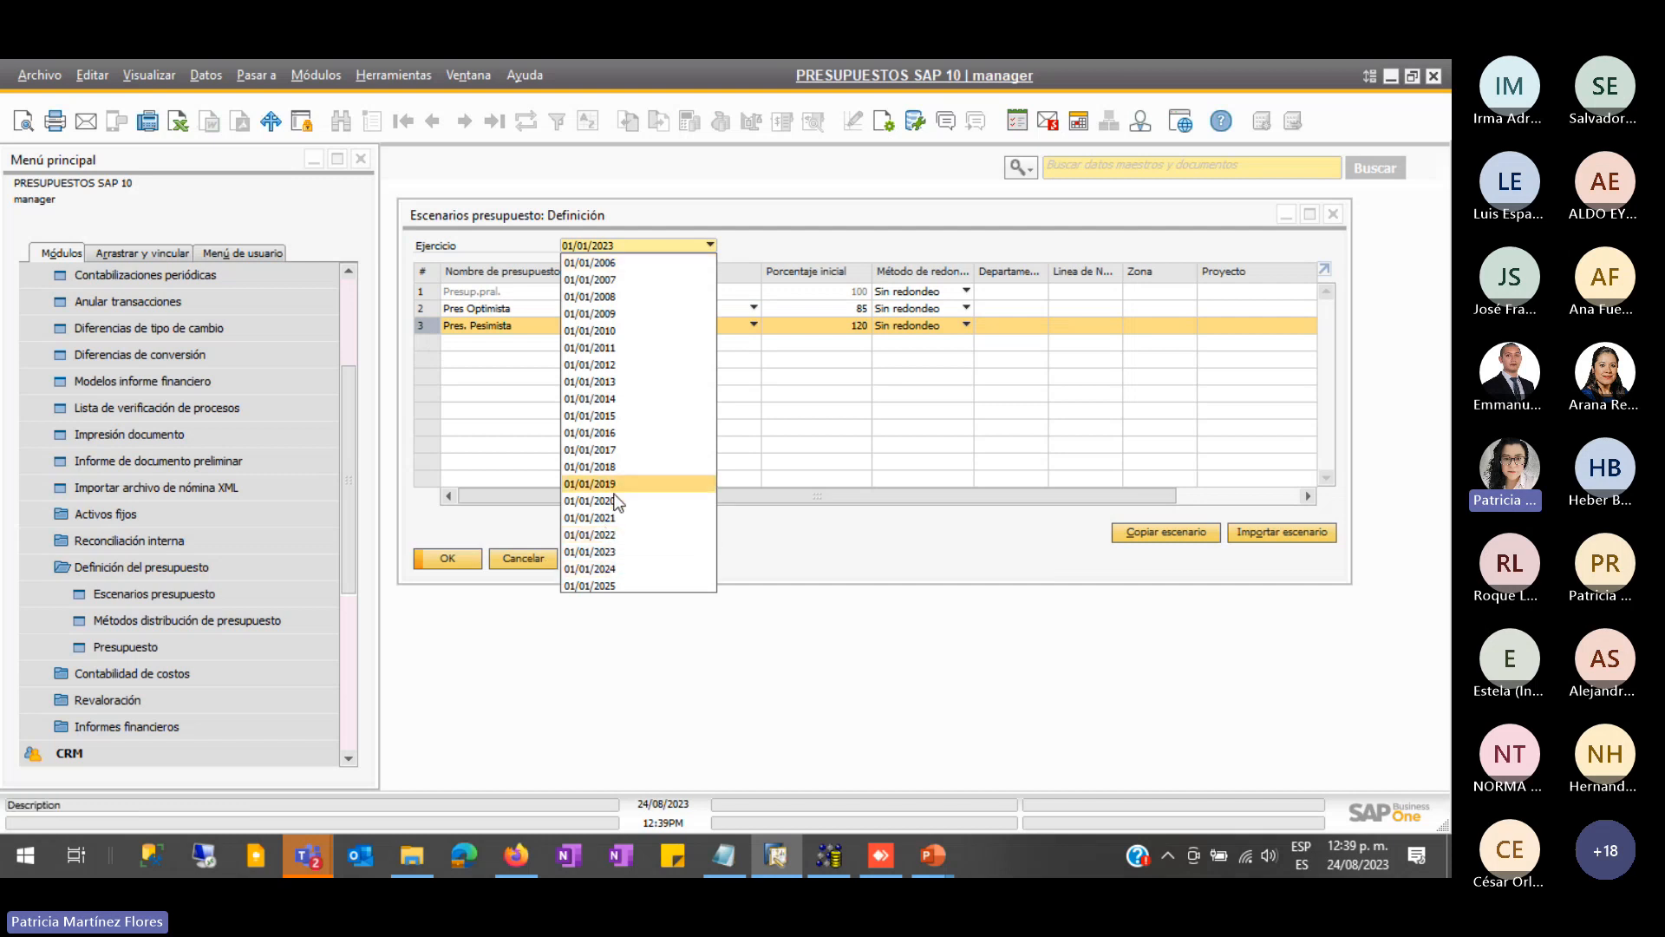
left_click(473, 356)
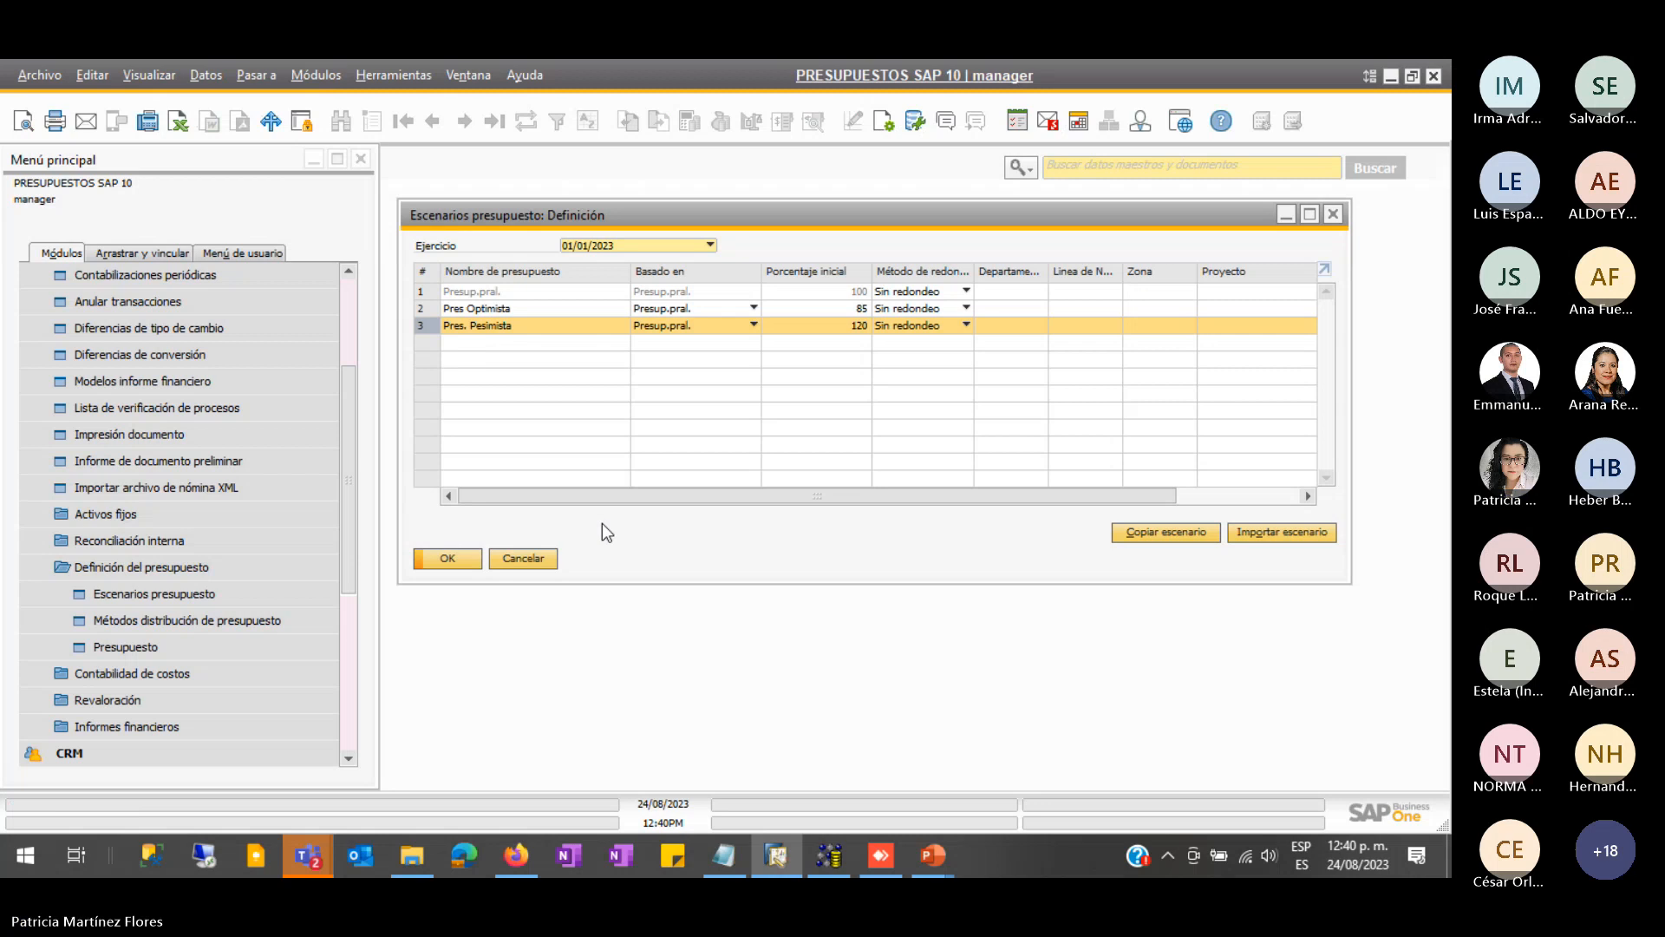
- Close the scenario definition window and return to the PowerPoint presentation
left_click(520, 560)
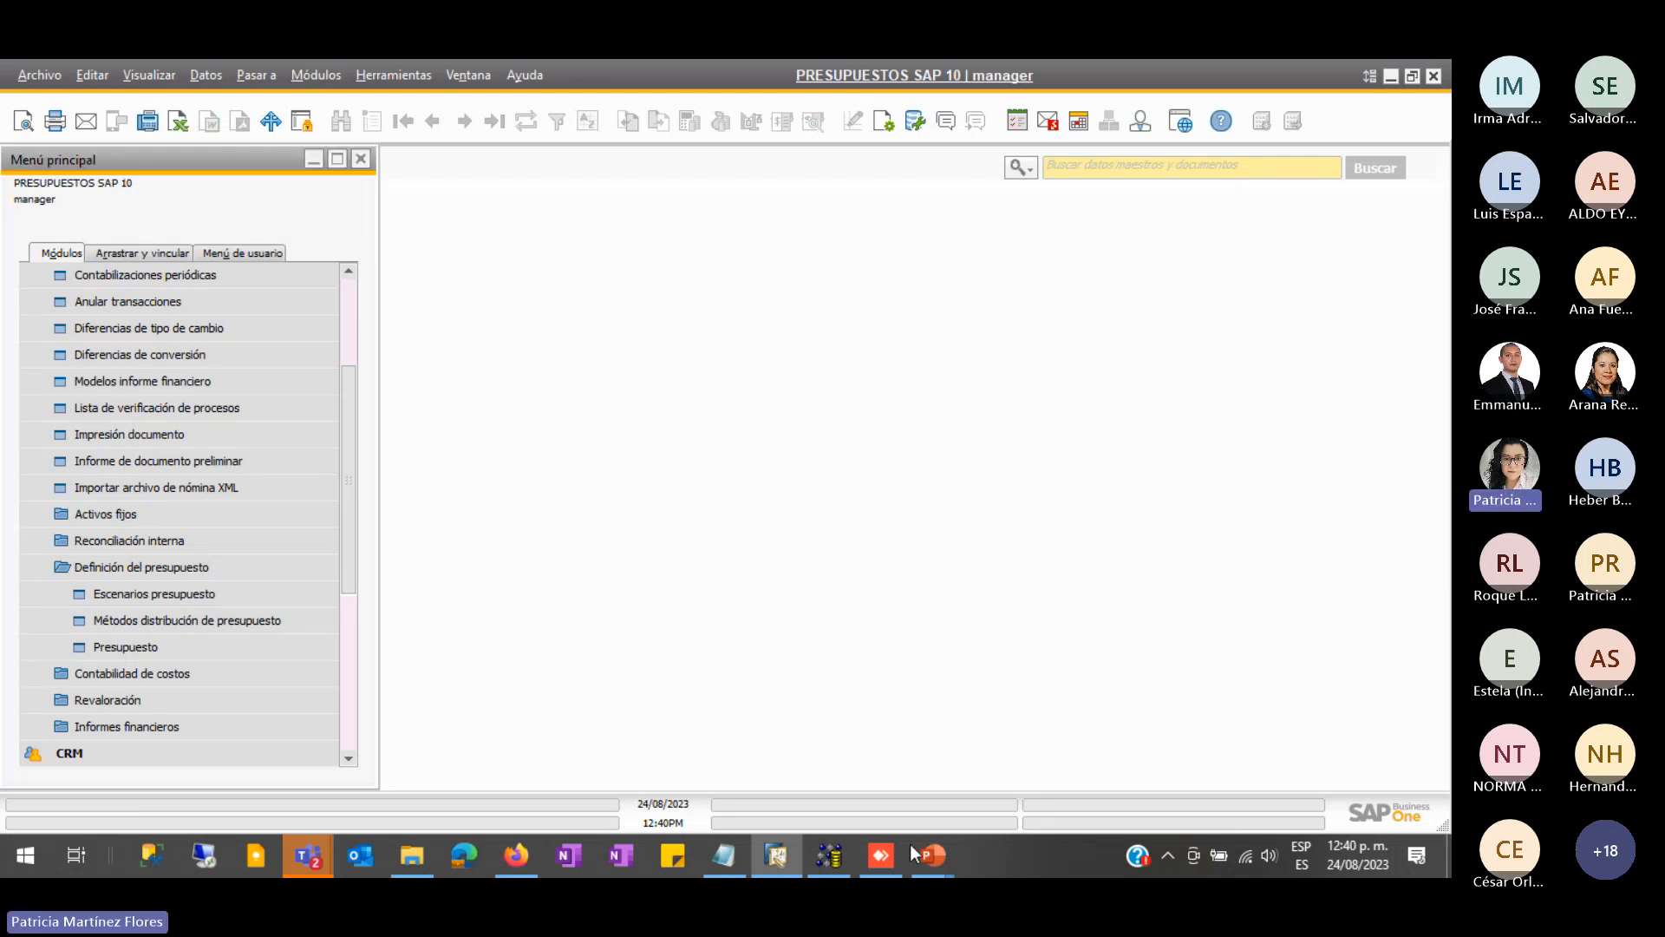
mouse_move(924, 855)
left_click(1023, 763)
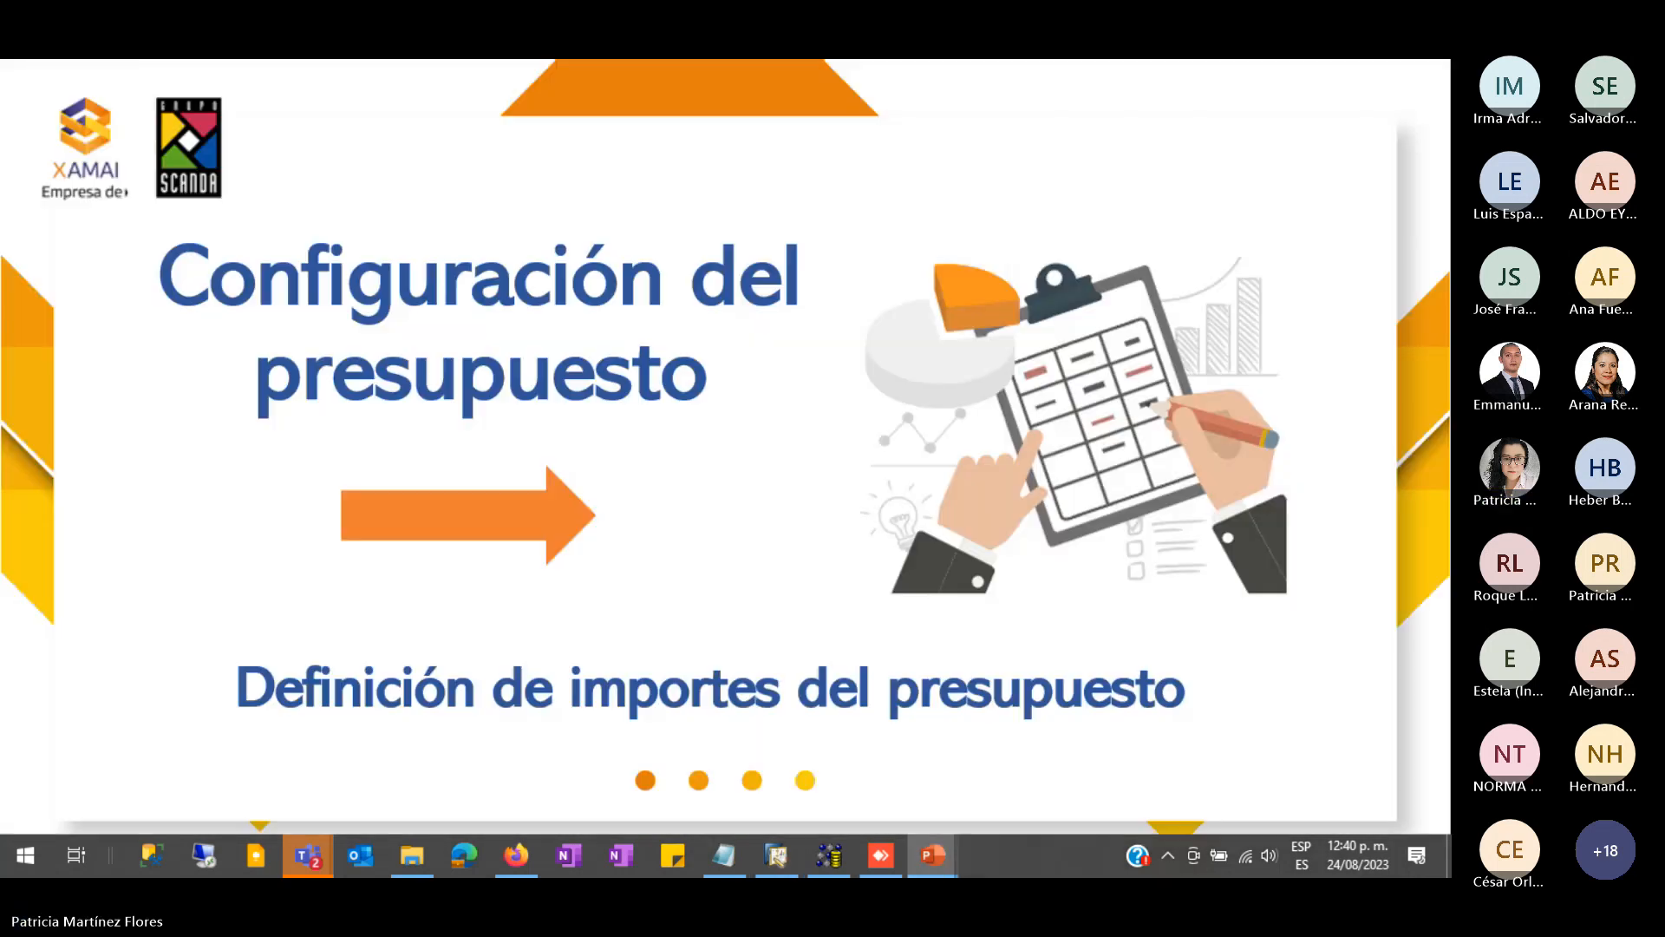
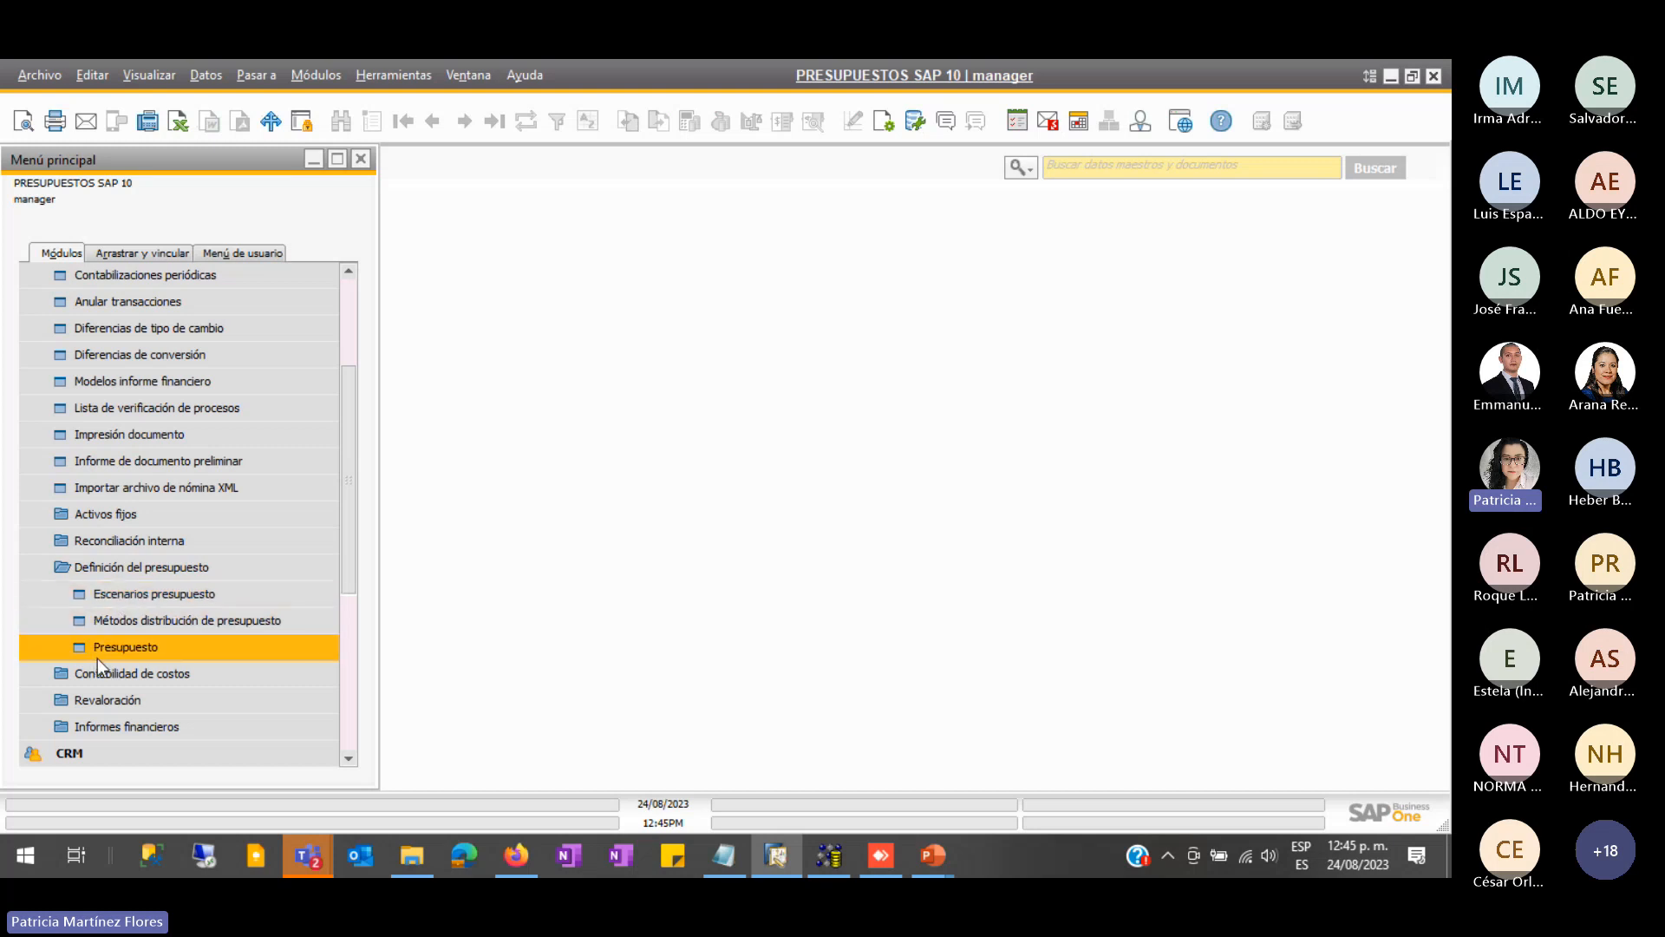
- Open the Presup.pral.-01/01/2023 budget scenario to see its account budgets
left_click(148, 647)
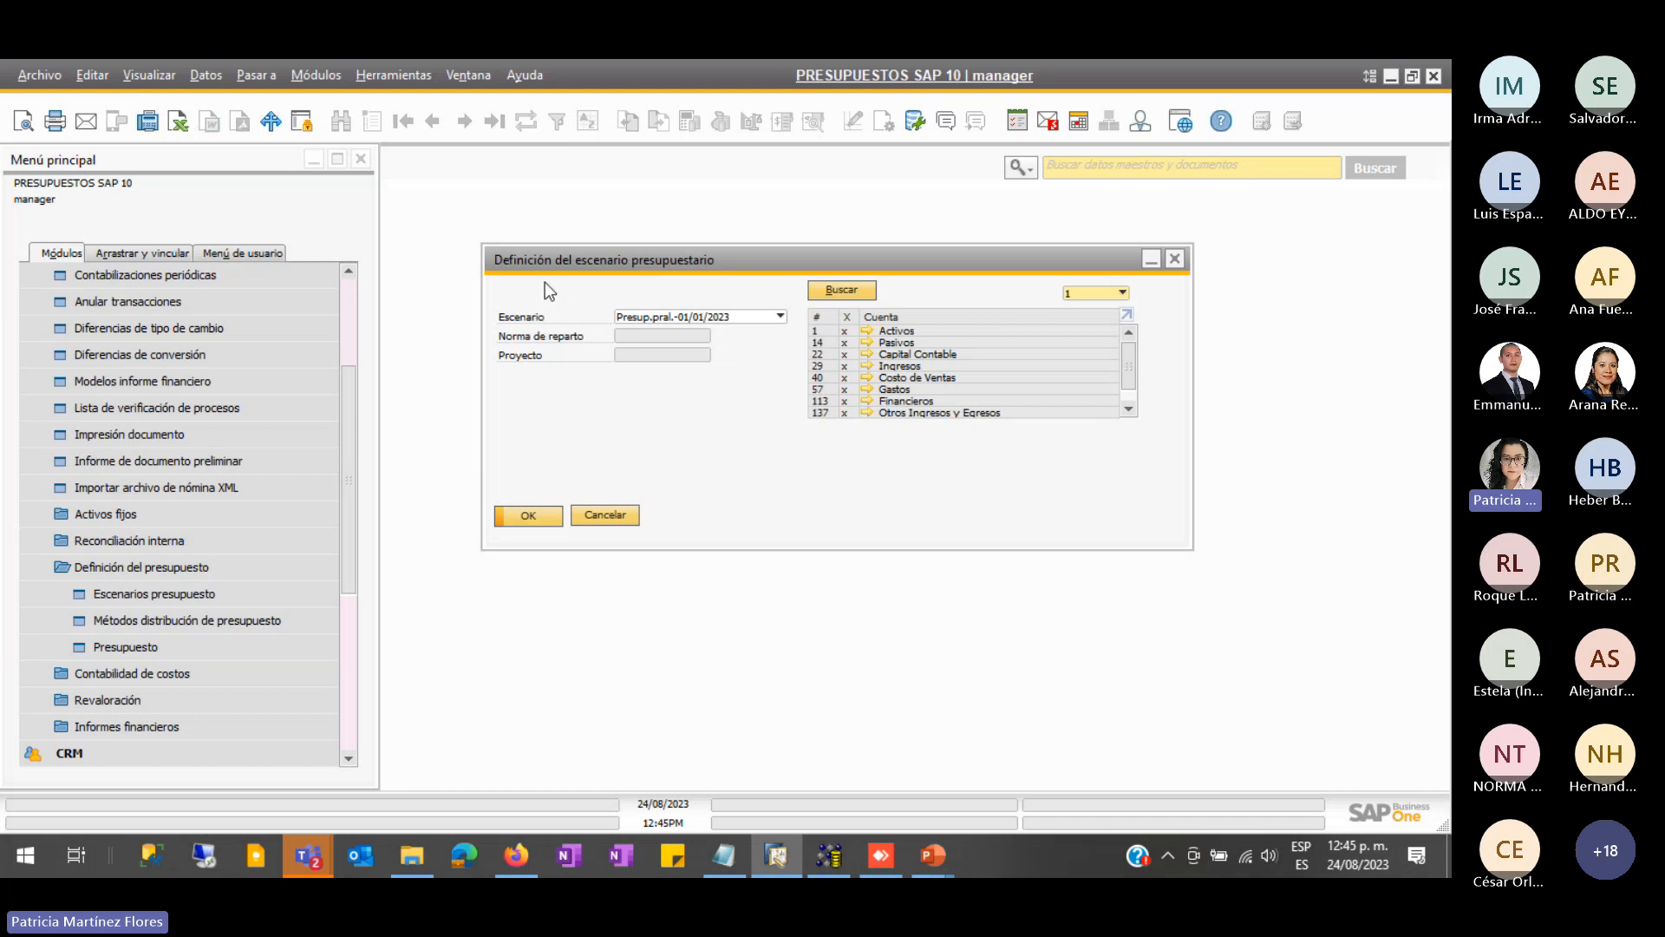
left_click(728, 316)
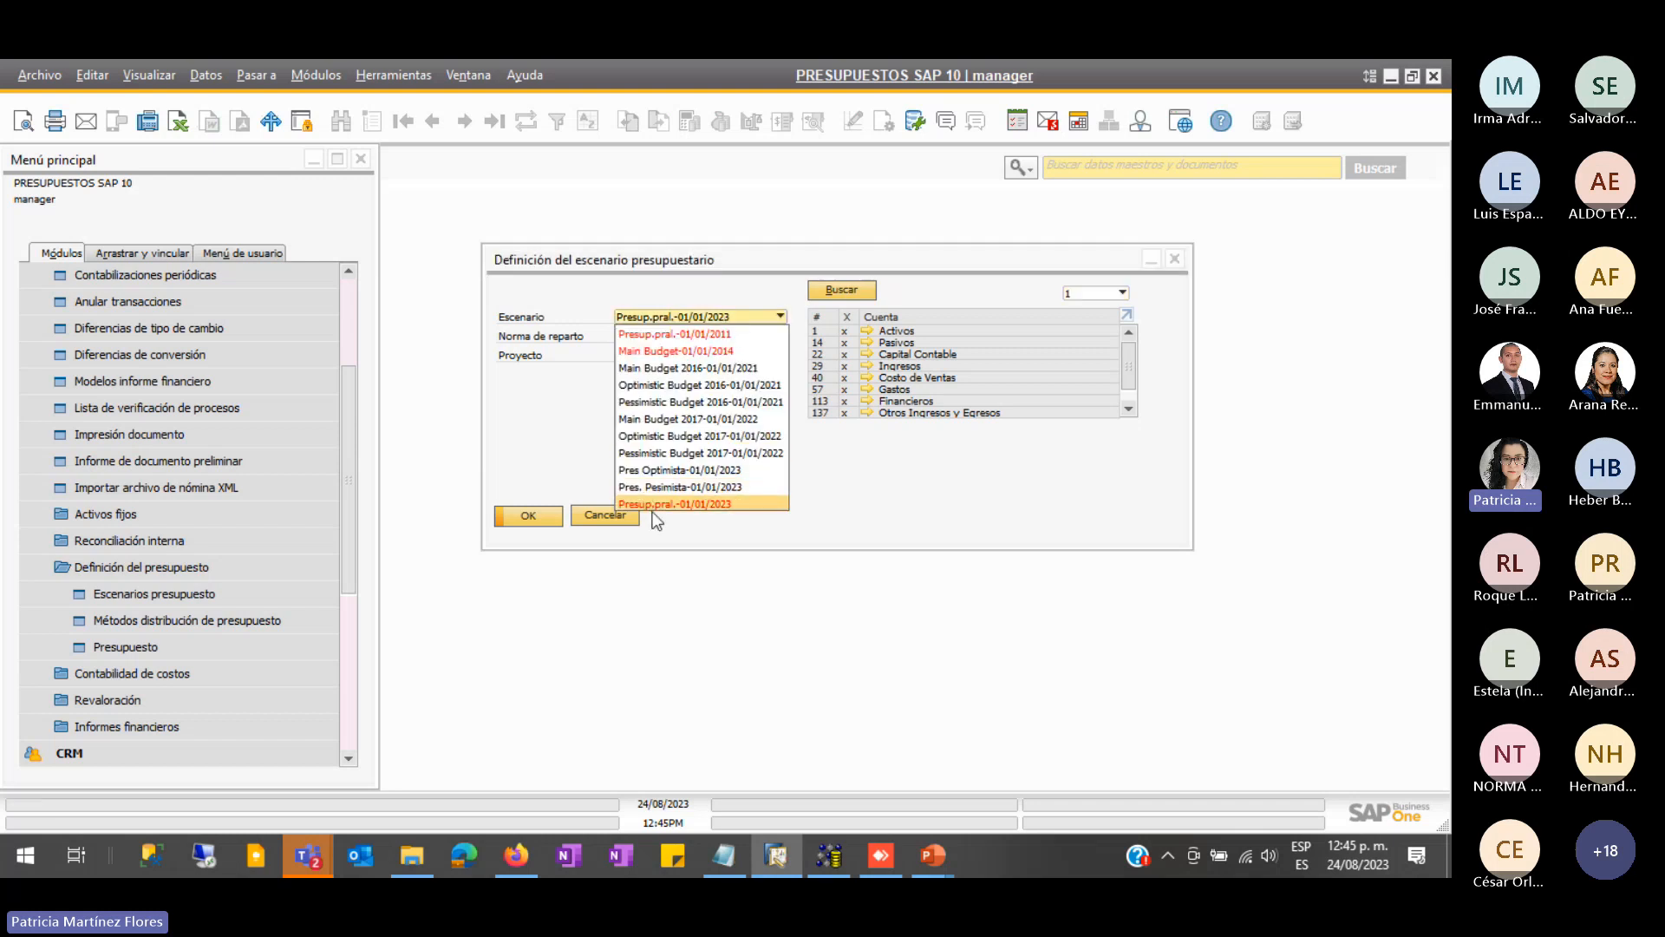
left_click(730, 505)
left_click(541, 518)
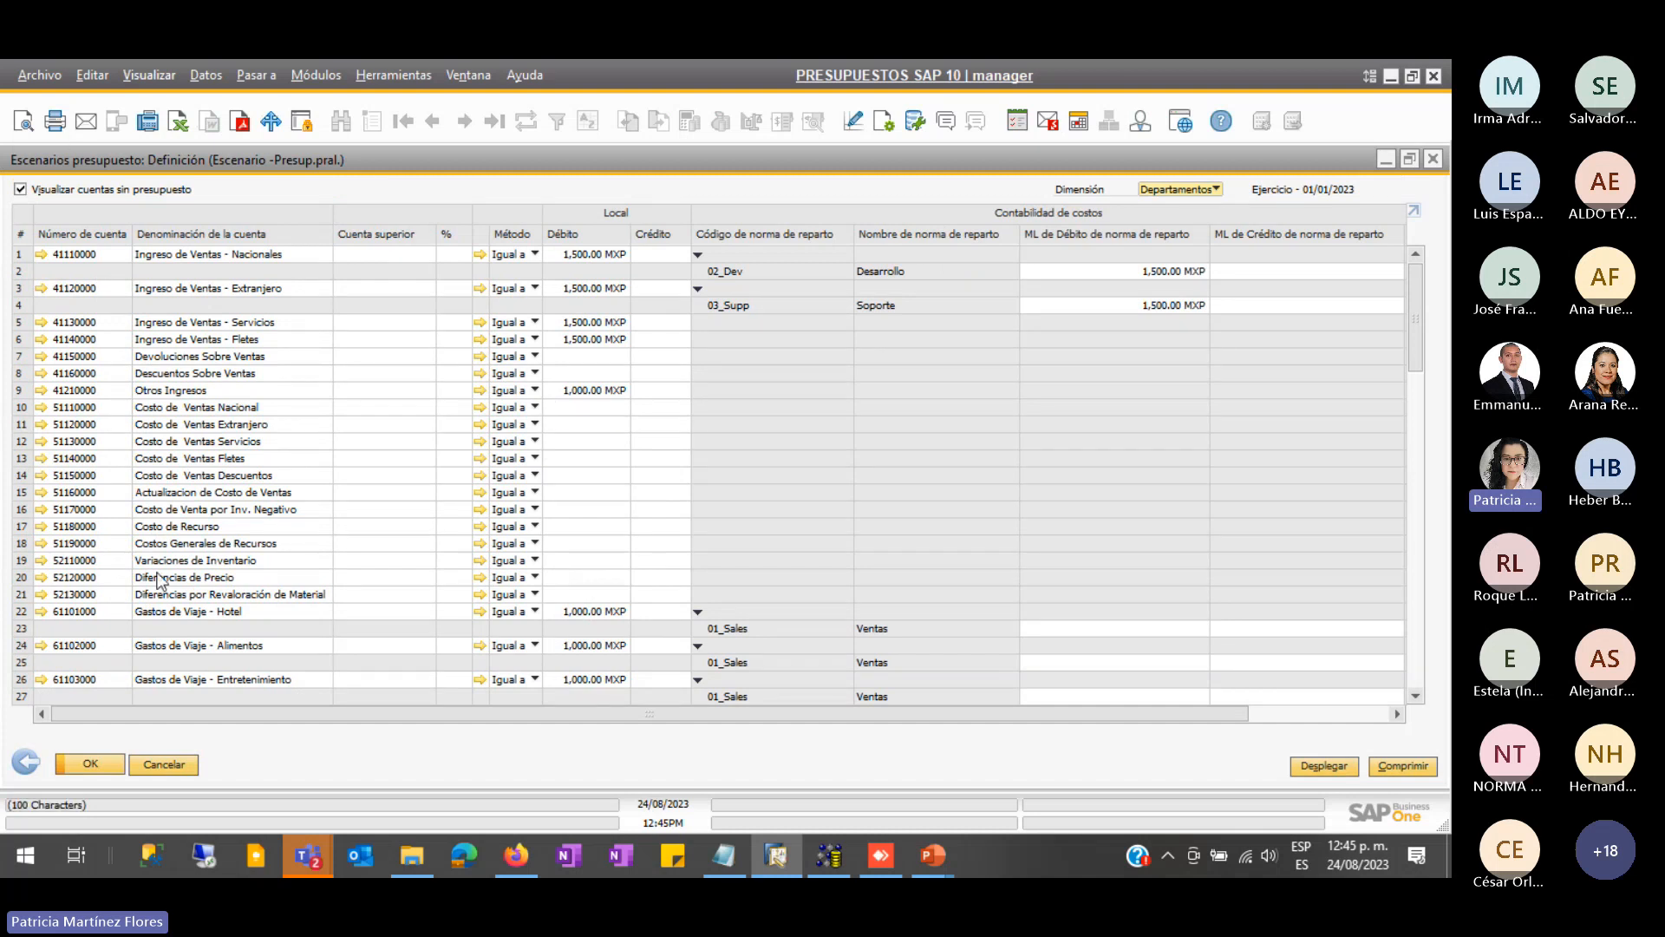
- Scroll through the account grid, reviewing the 1,500.00 and 1,000.00 MXP debit budgets per cost-center rule
scroll(143, 506, "down", 1)
scroll(144, 506, "down", 5)
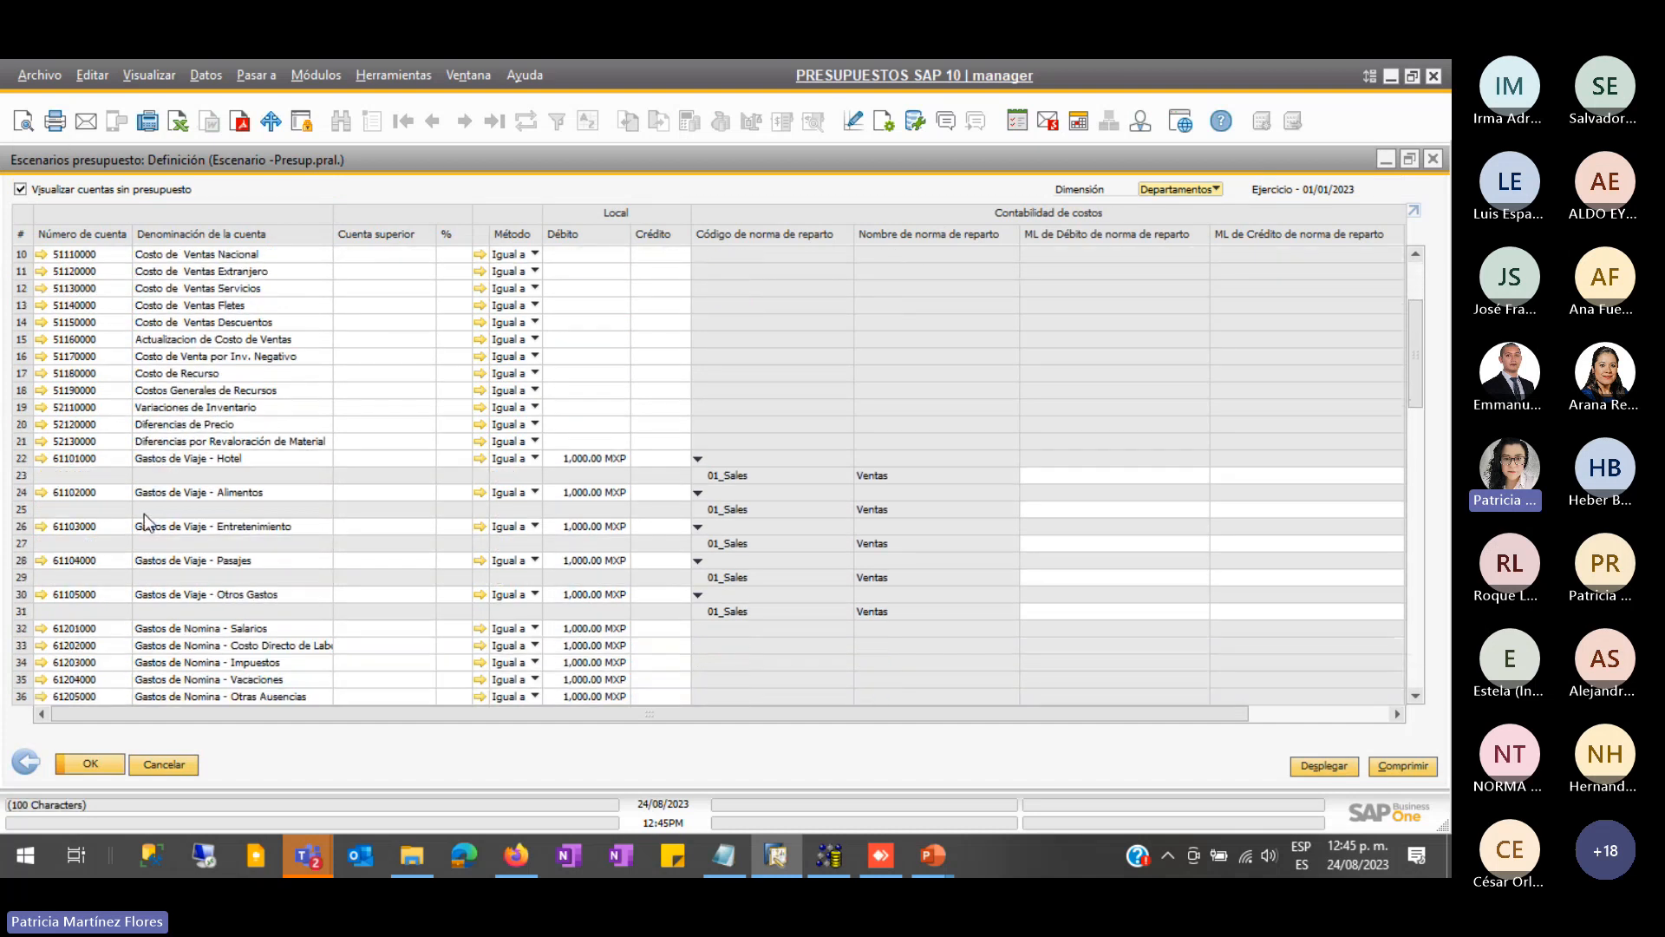
scroll(154, 549, "down", 5)
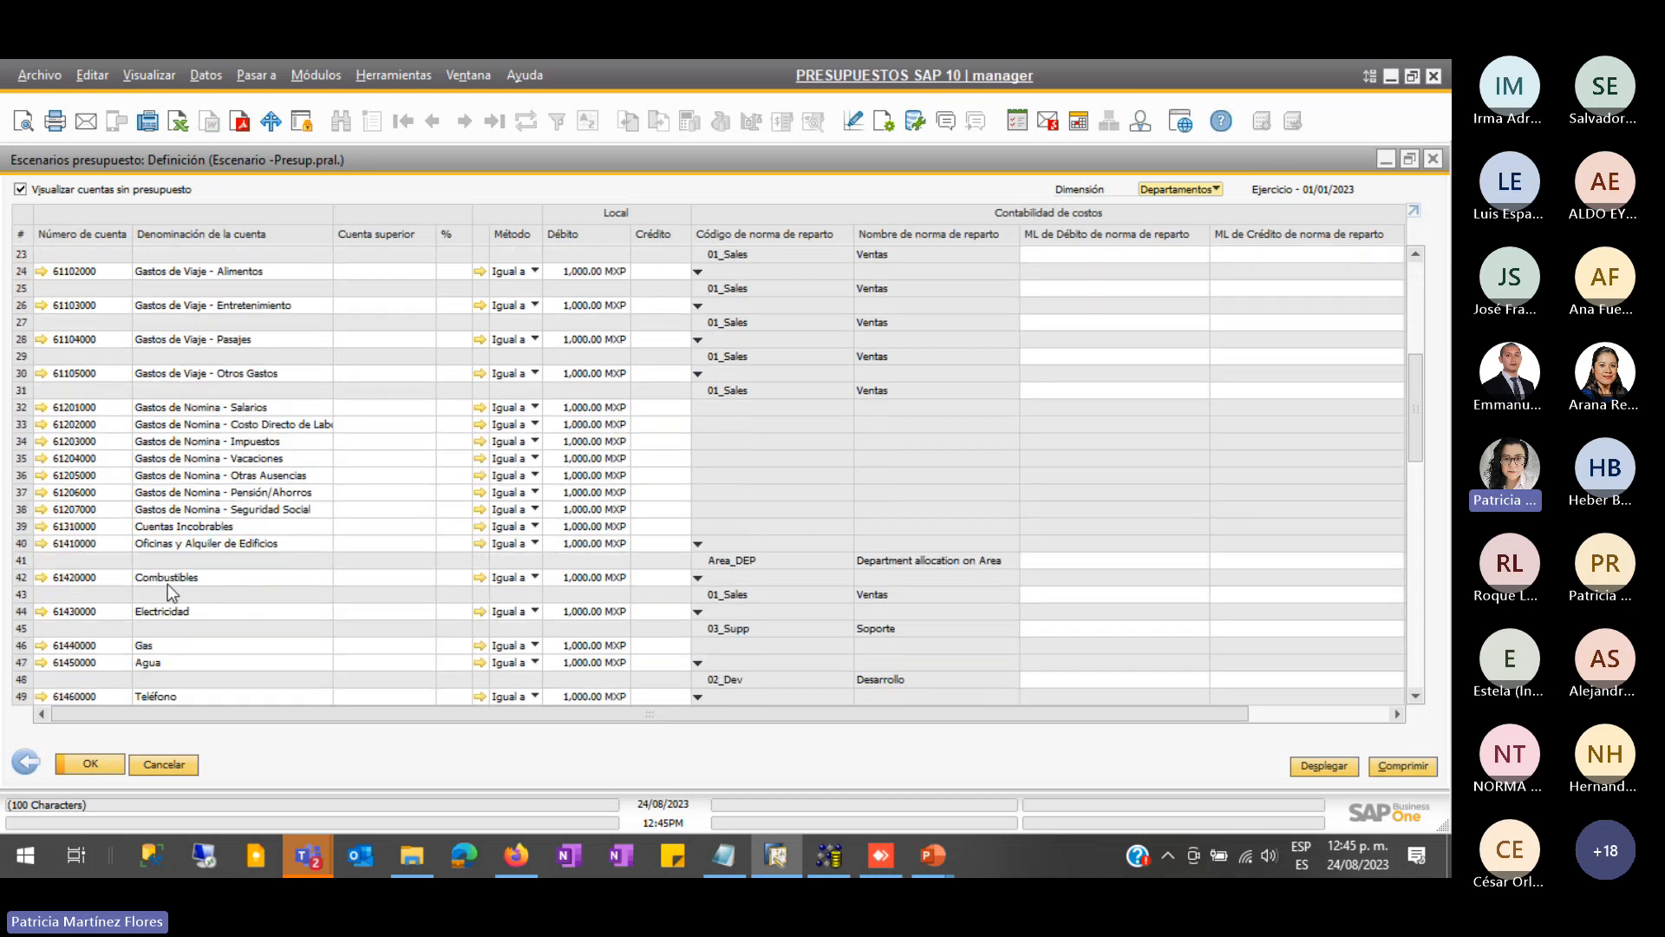
scroll(174, 575, "down", 5)
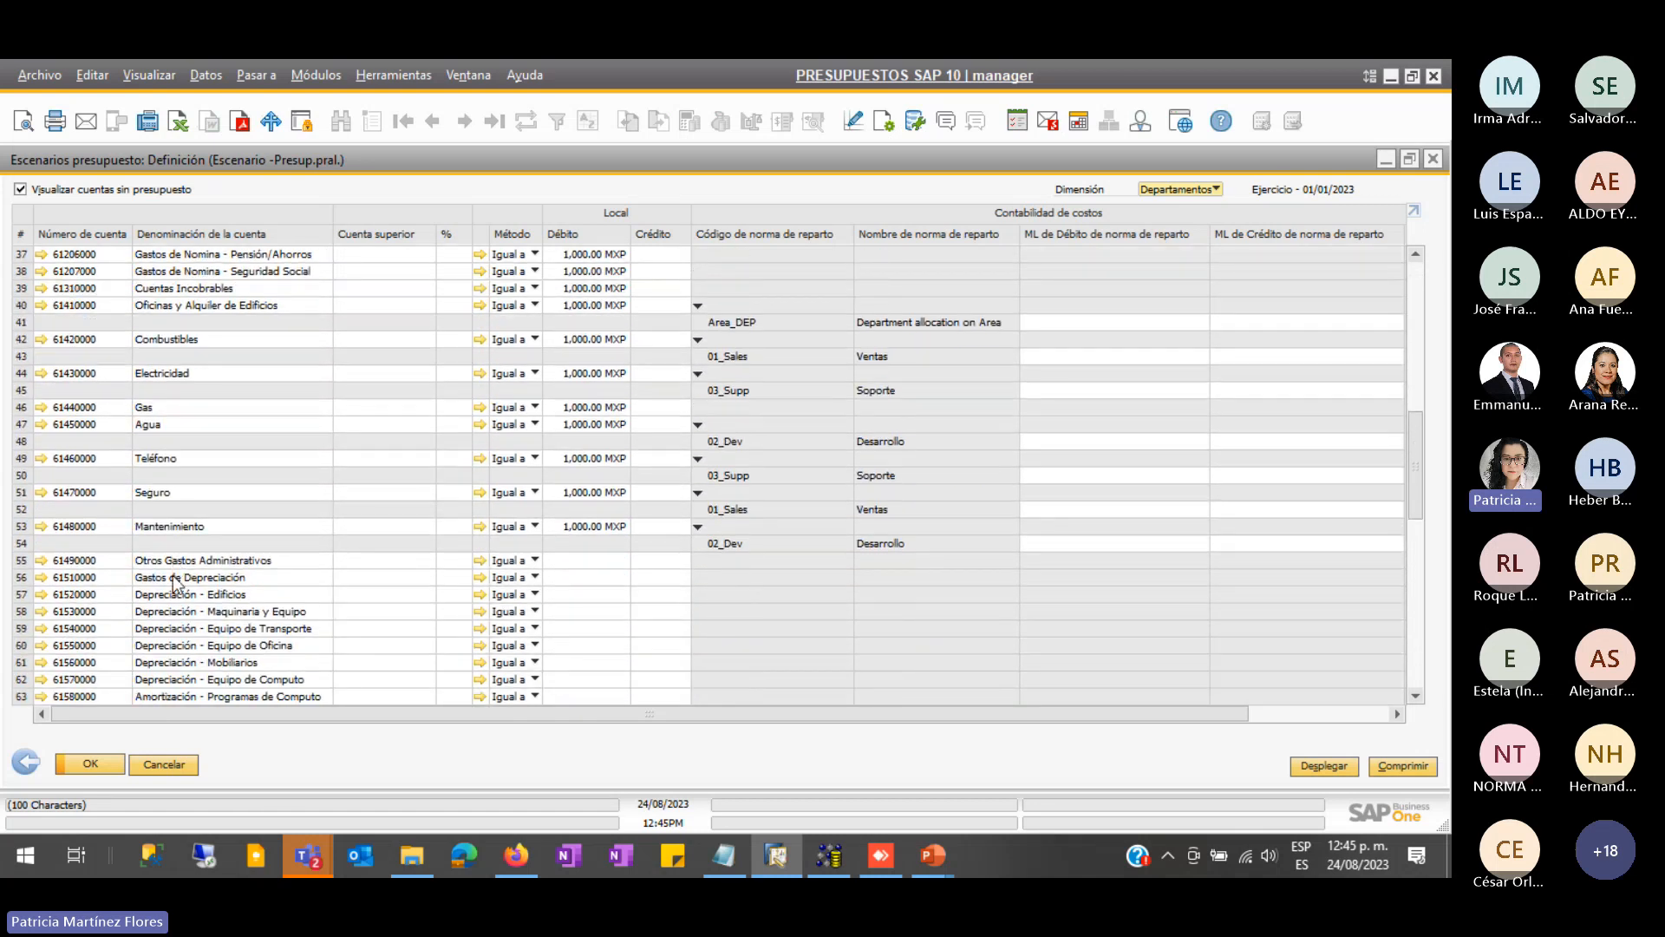
scroll(176, 608, "down", 5)
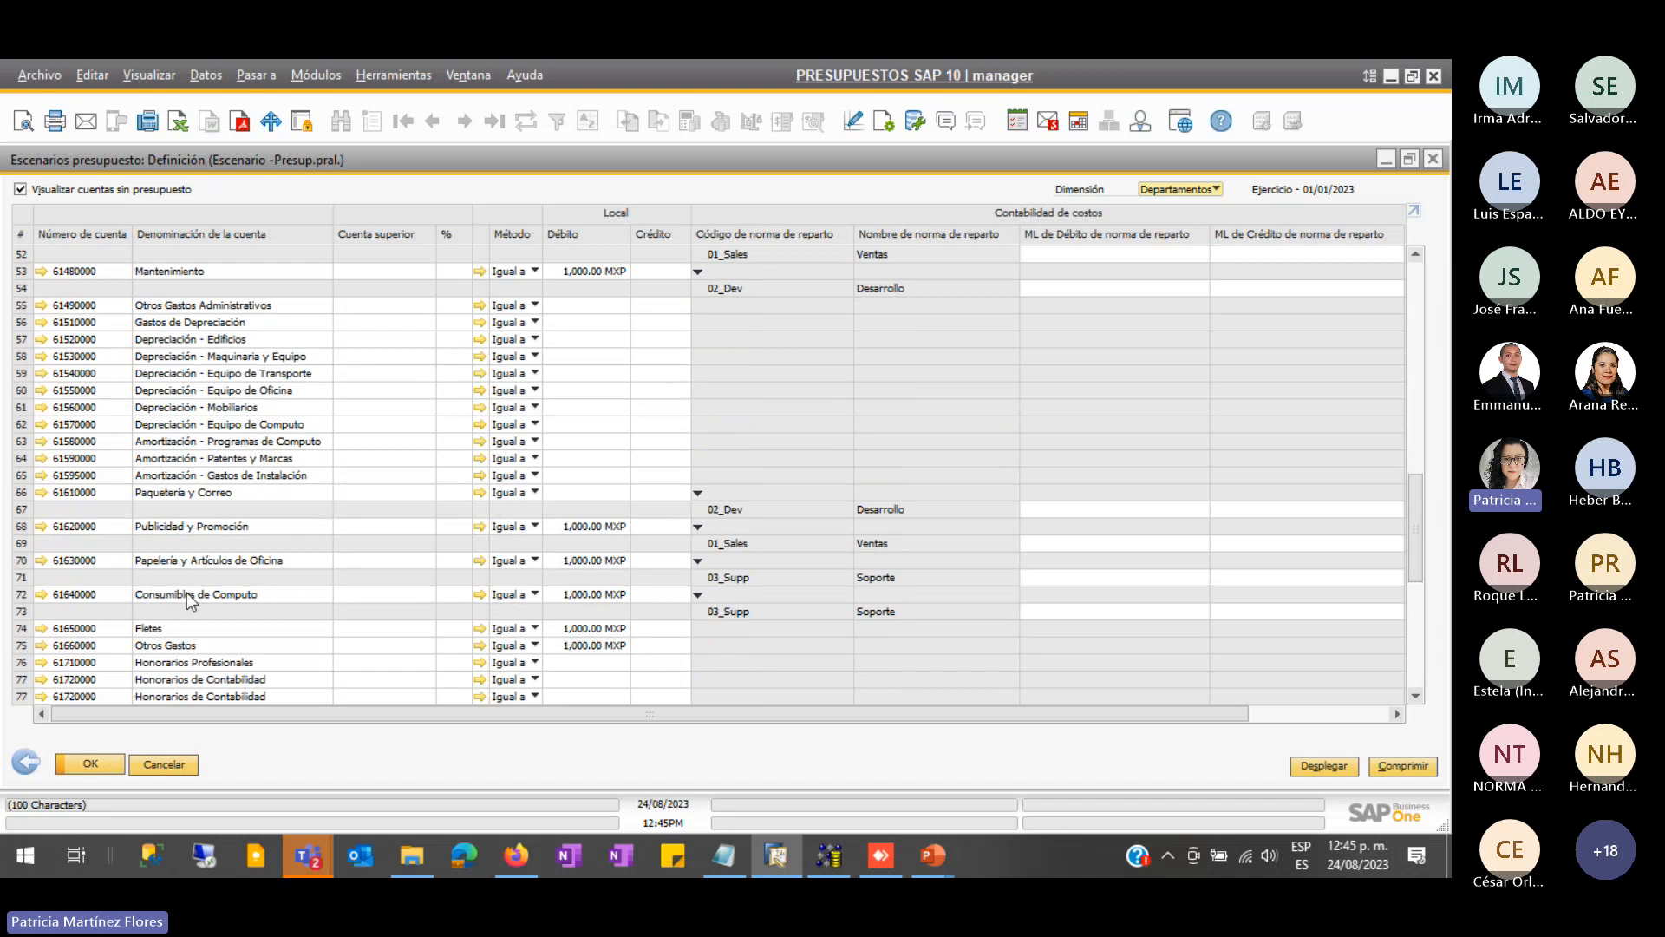
scroll(216, 616, "down", 5)
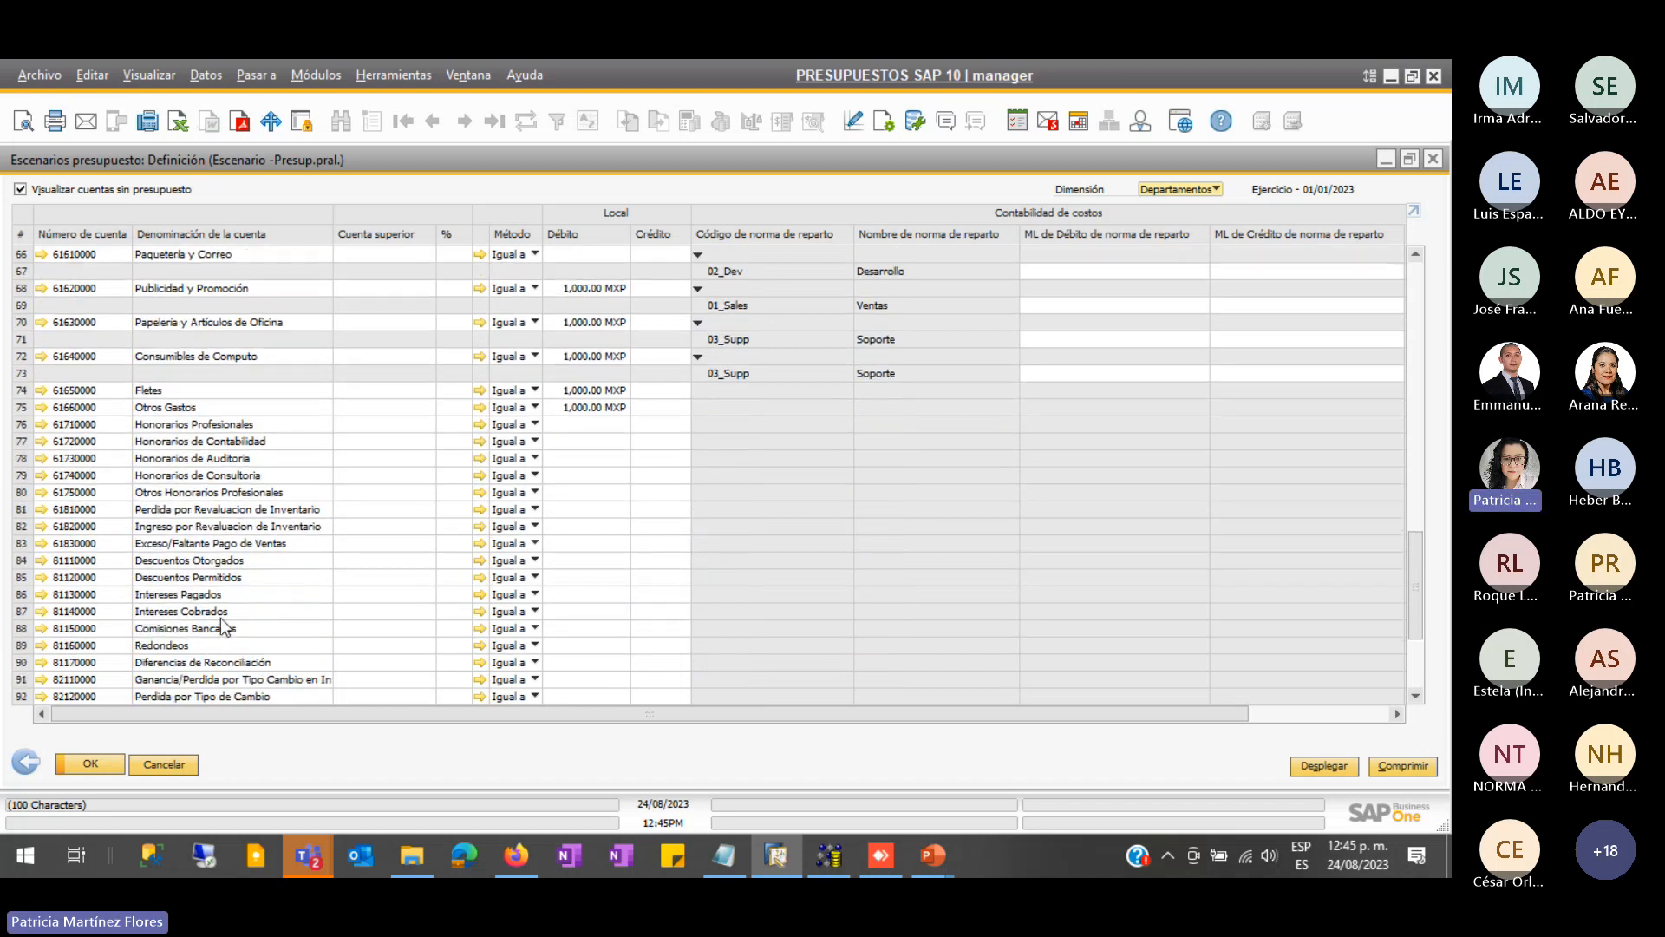
scroll(210, 619, "down", 2)
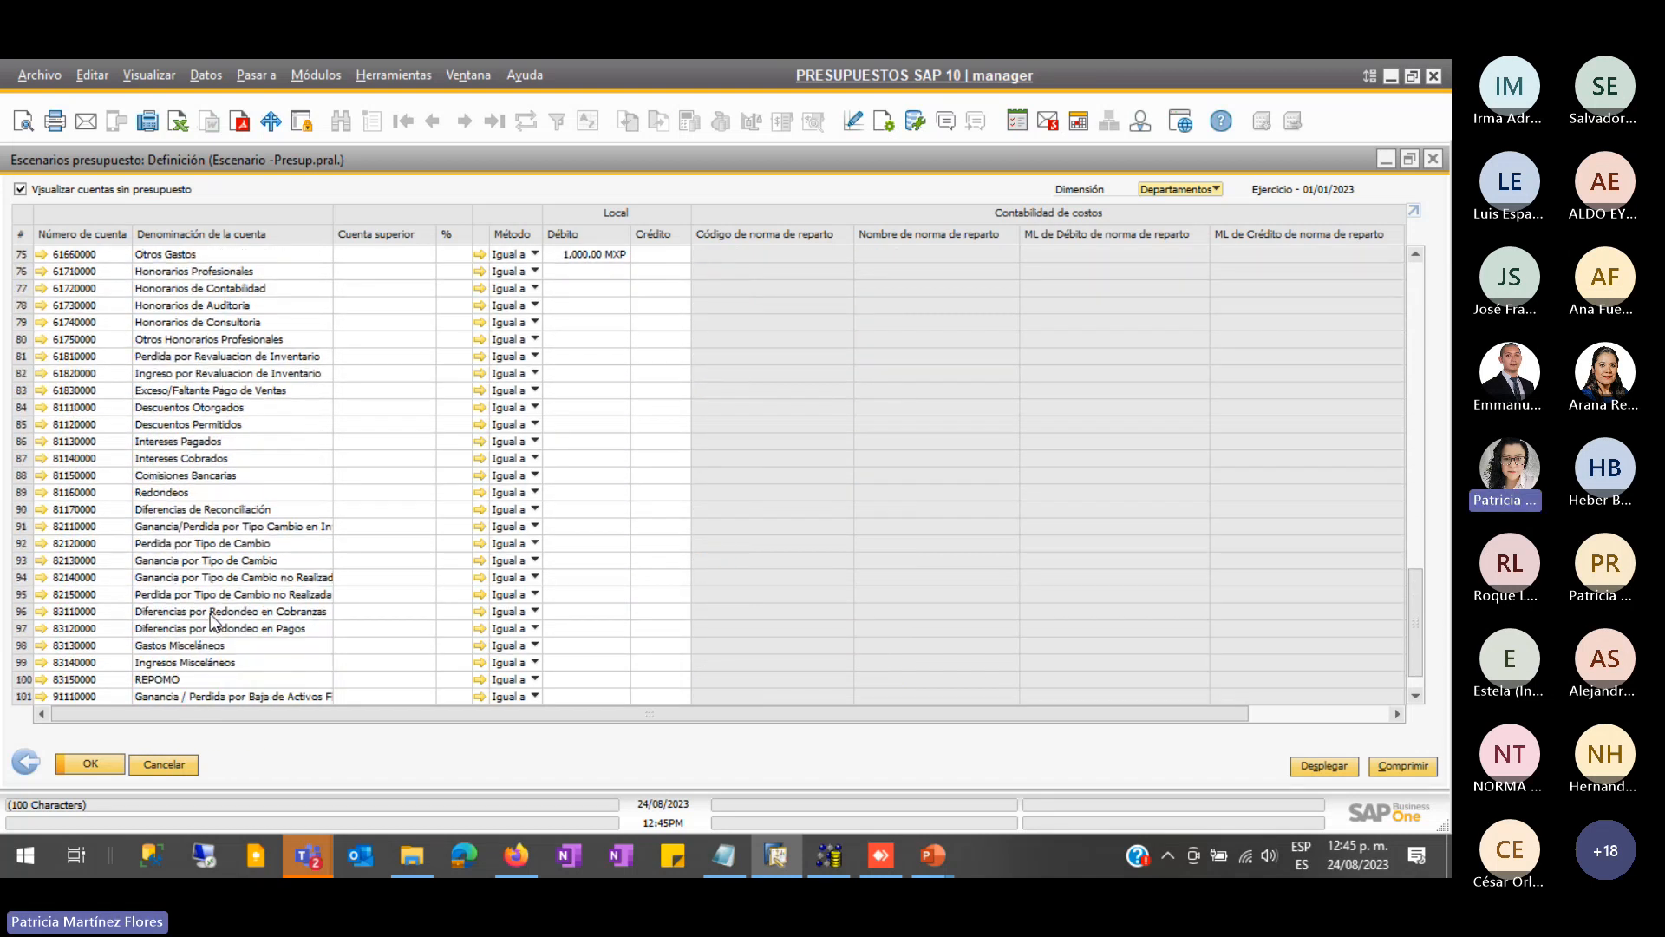
left_click(44, 406)
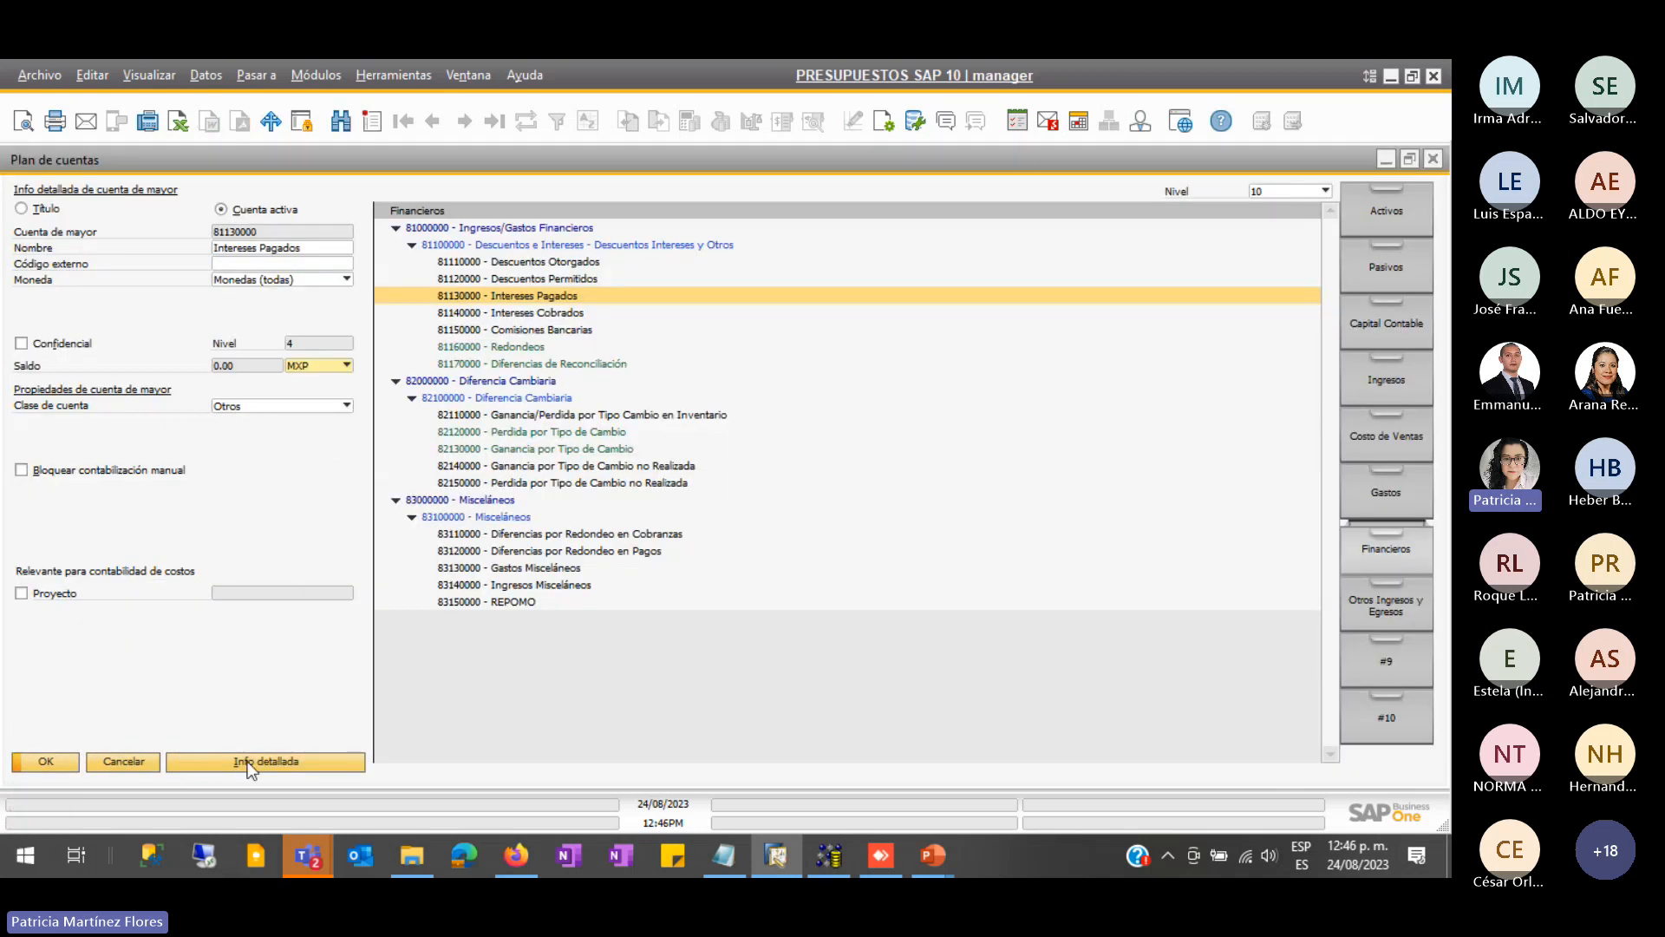
left_click(242, 761)
scroll(620, 659, "down", 2)
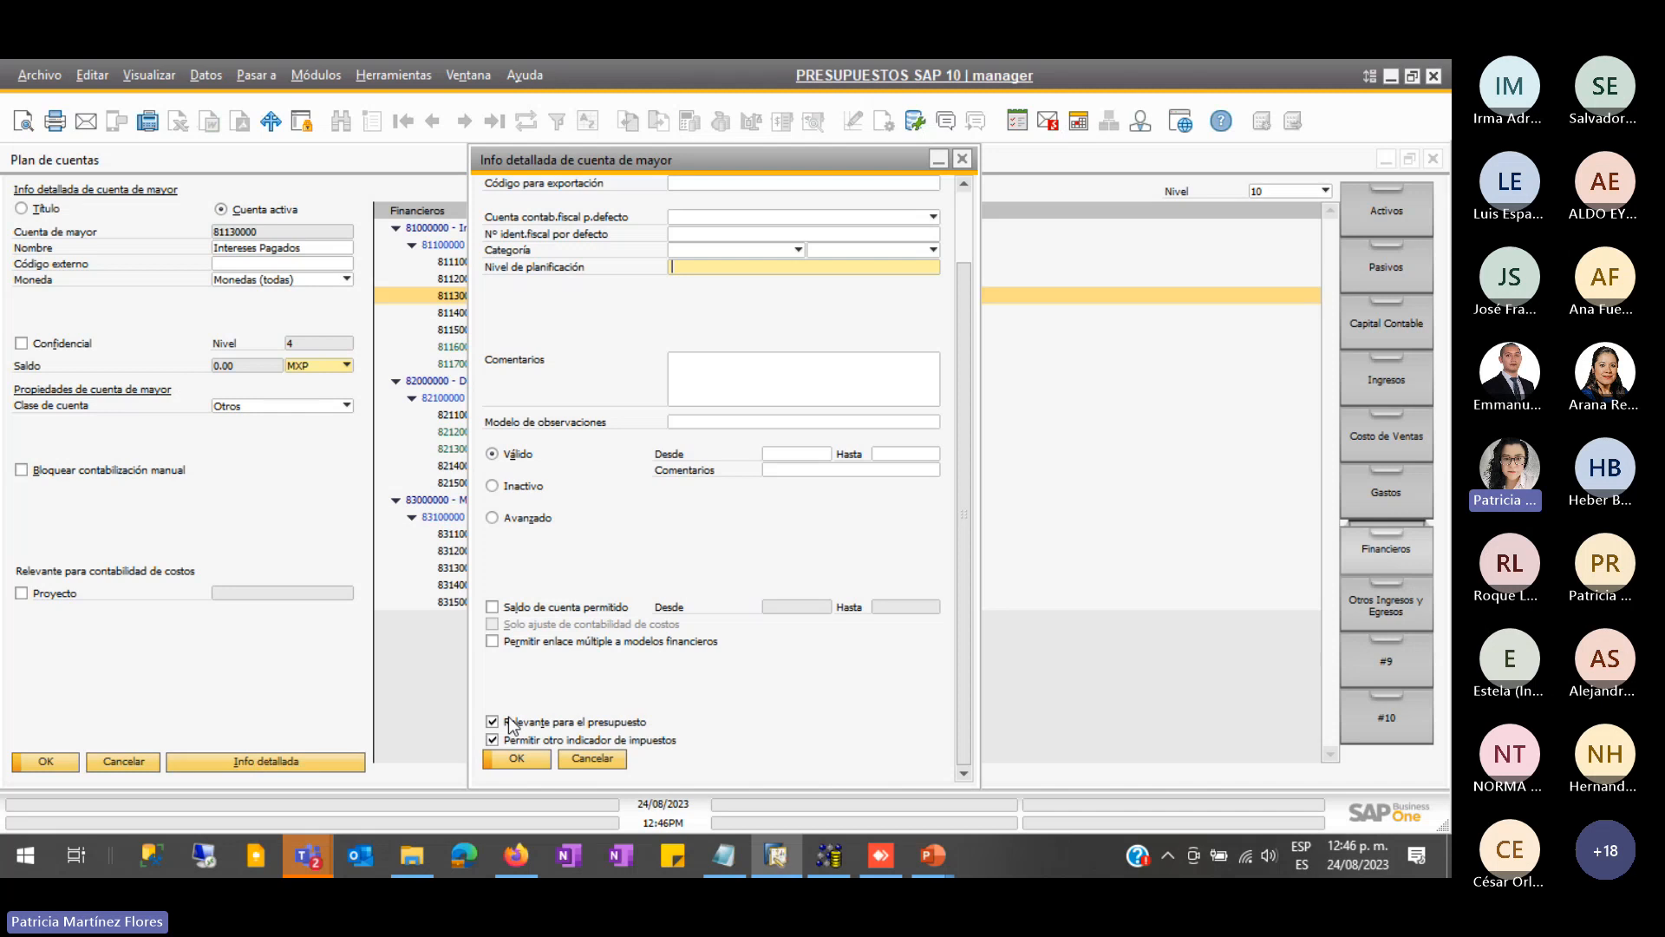
left_click(576, 761)
left_click(144, 762)
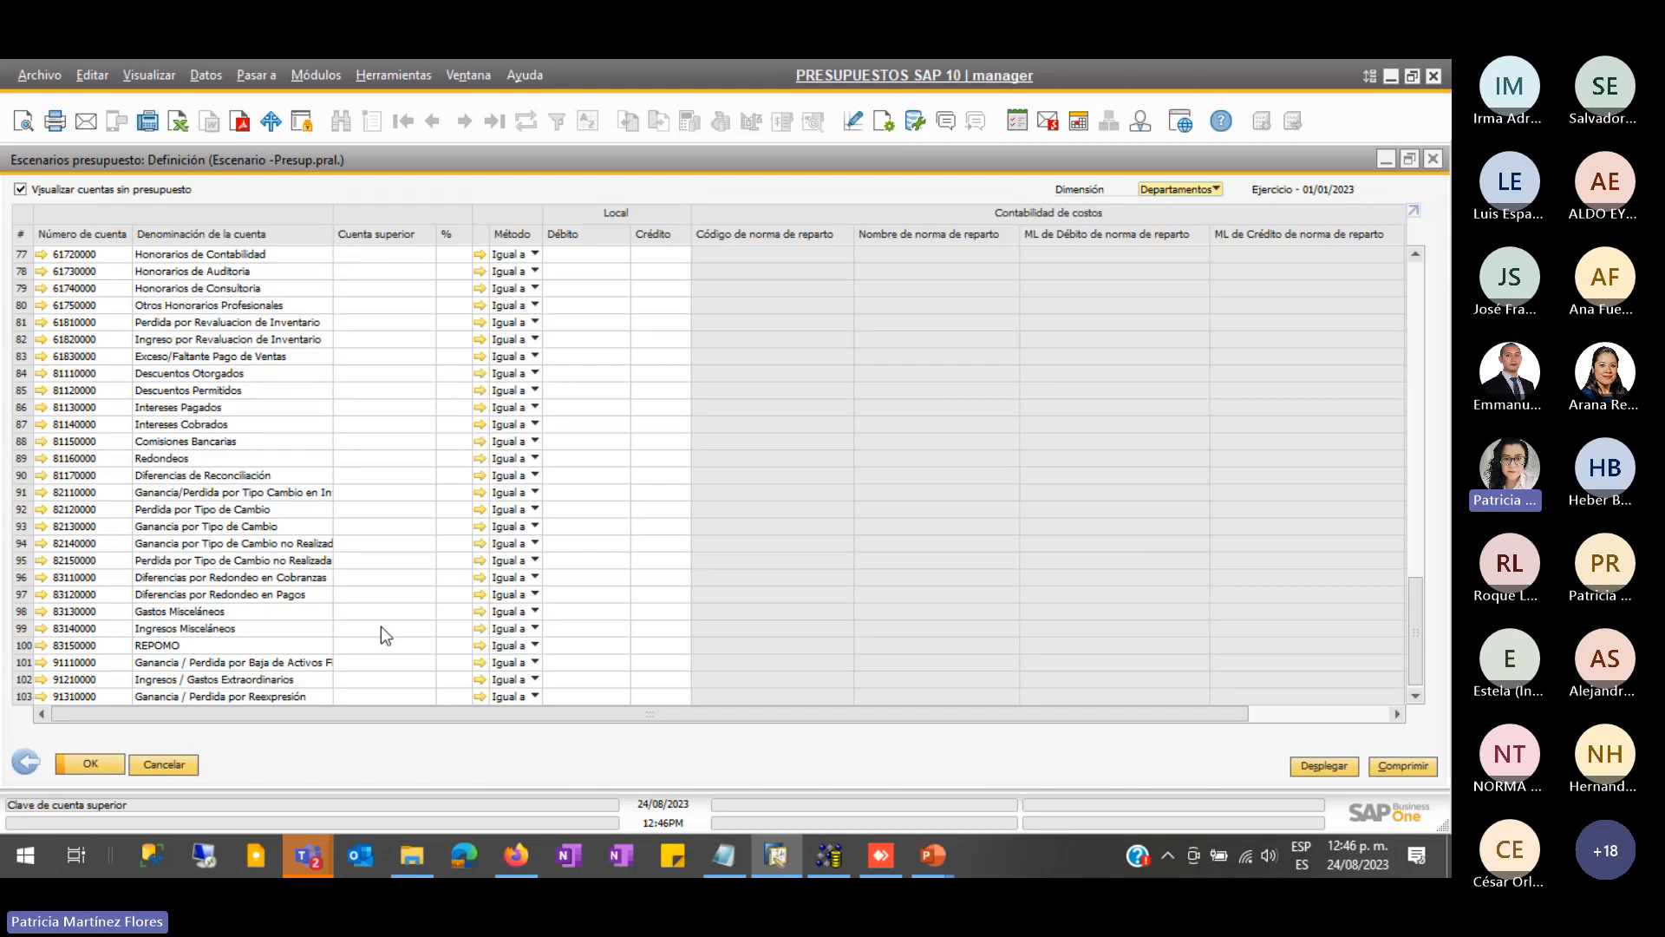
scroll(262, 677, "up", 3)
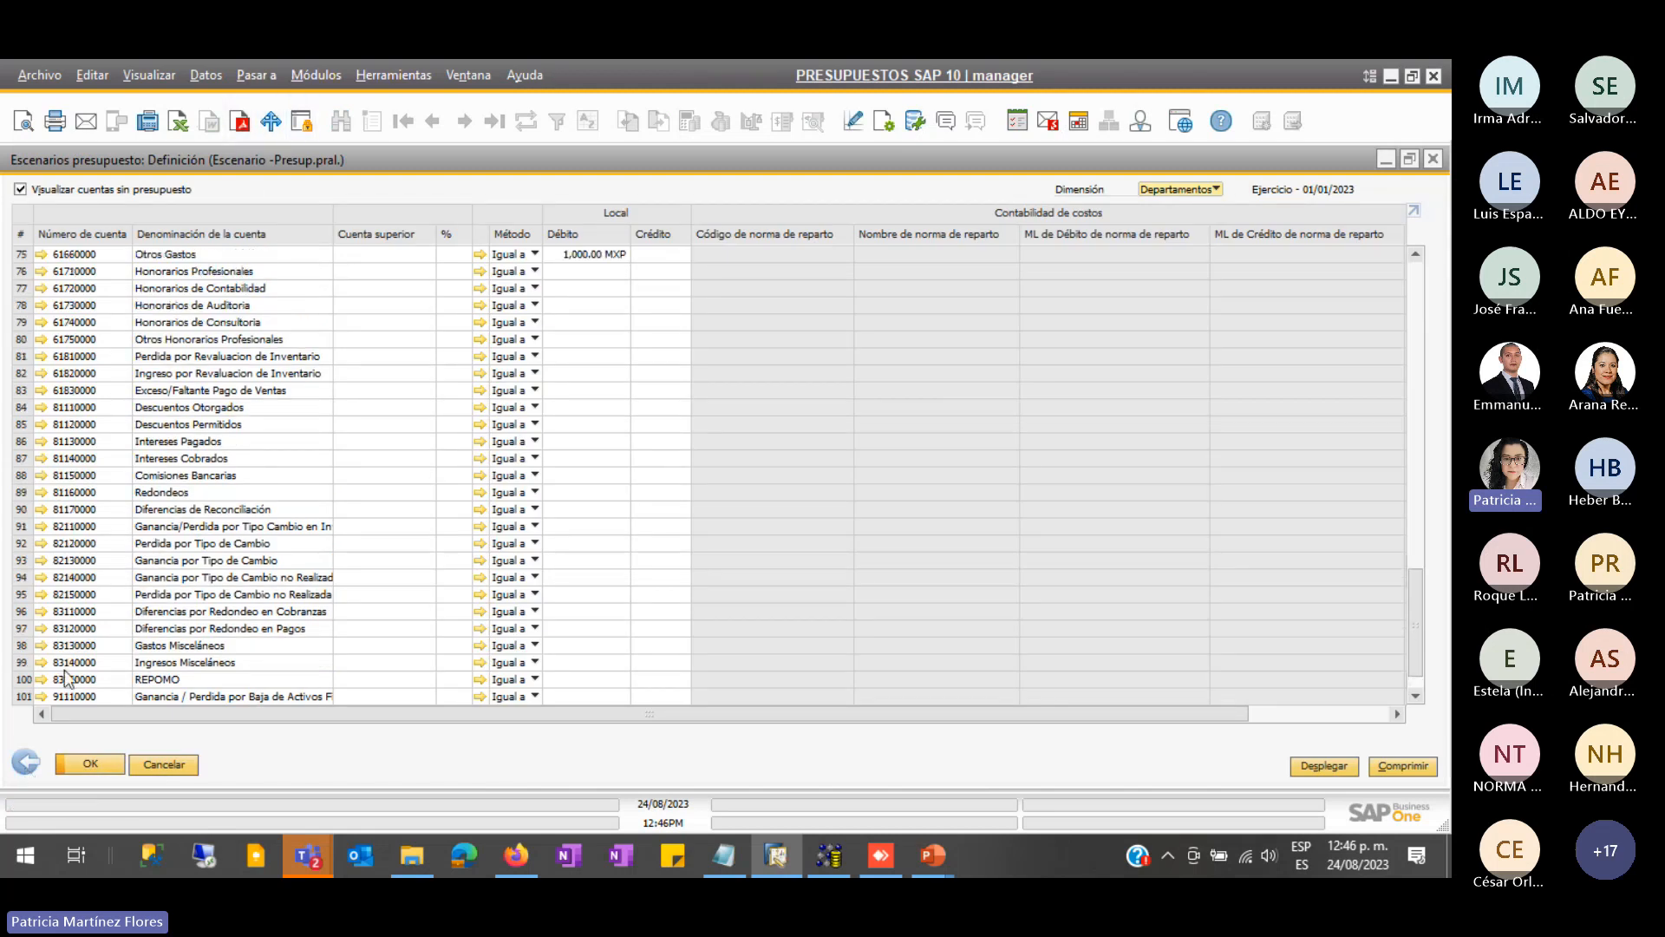
scroll(41, 641, "up", 5)
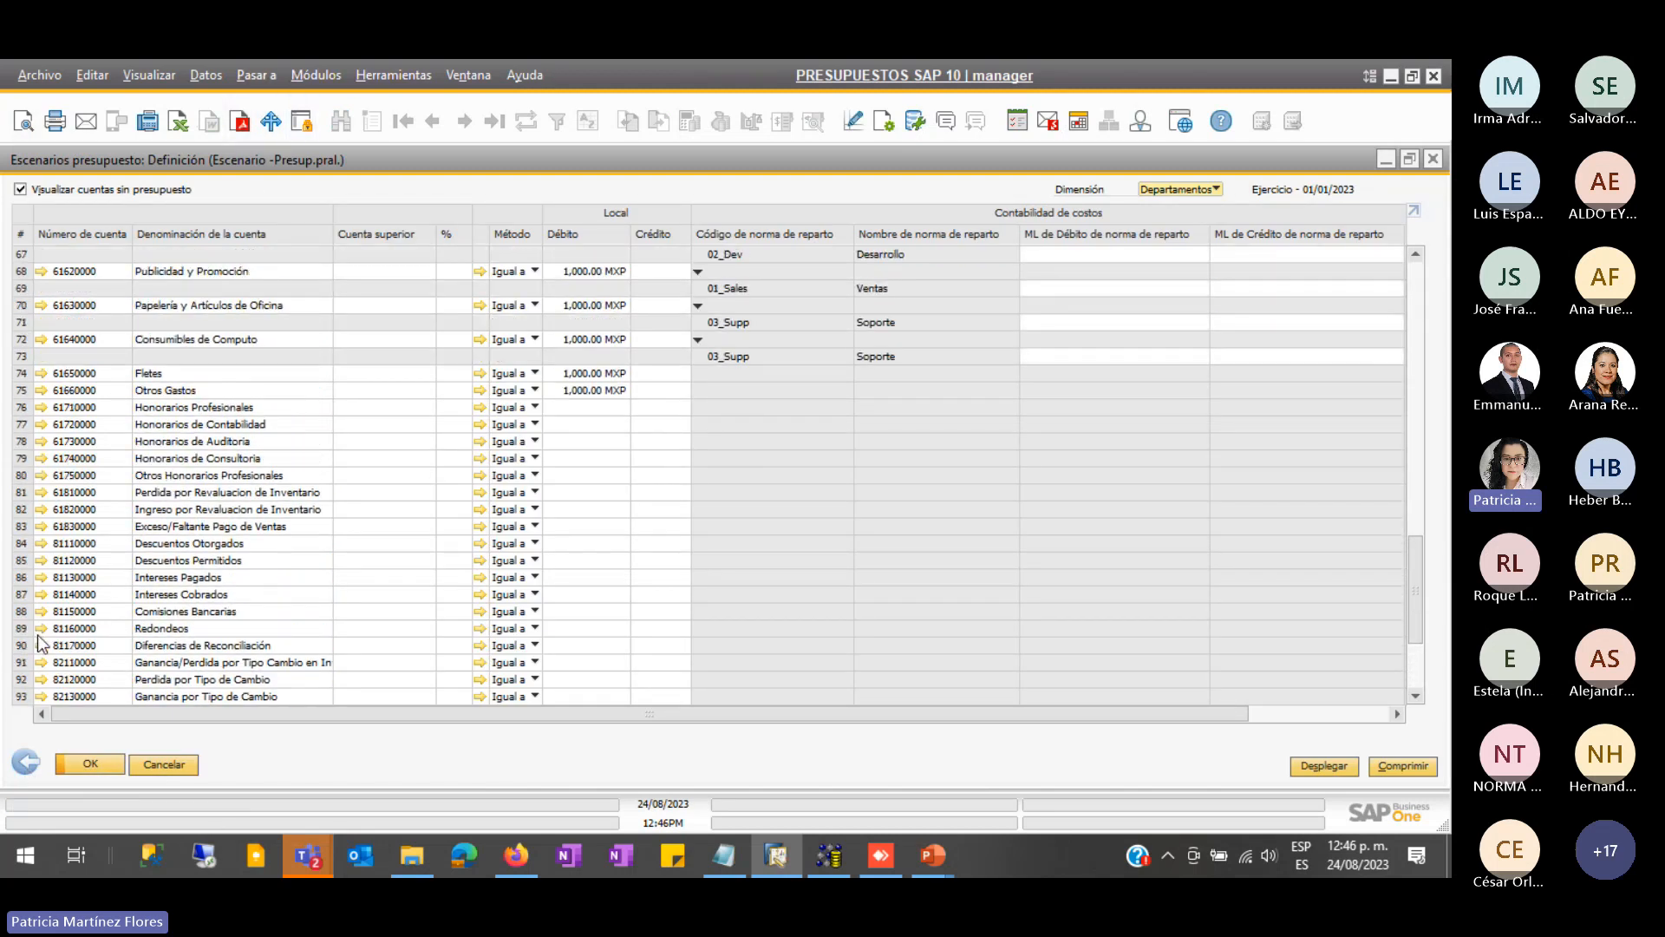
scroll(41, 642, "up", 7)
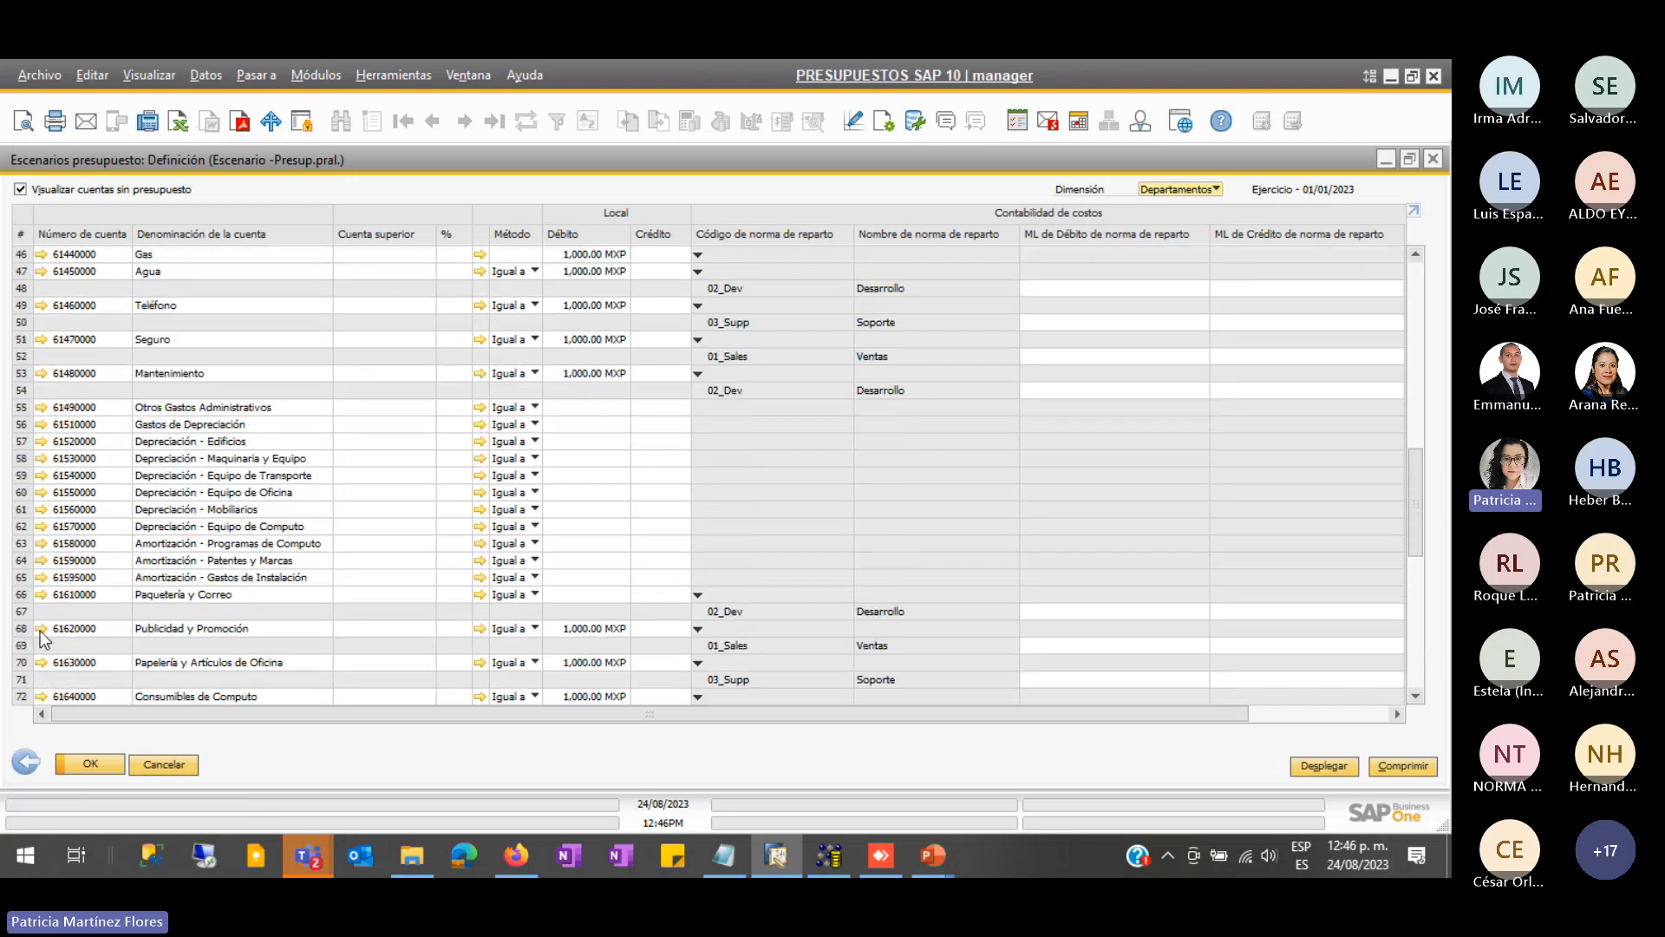
scroll(41, 642, "up", 7)
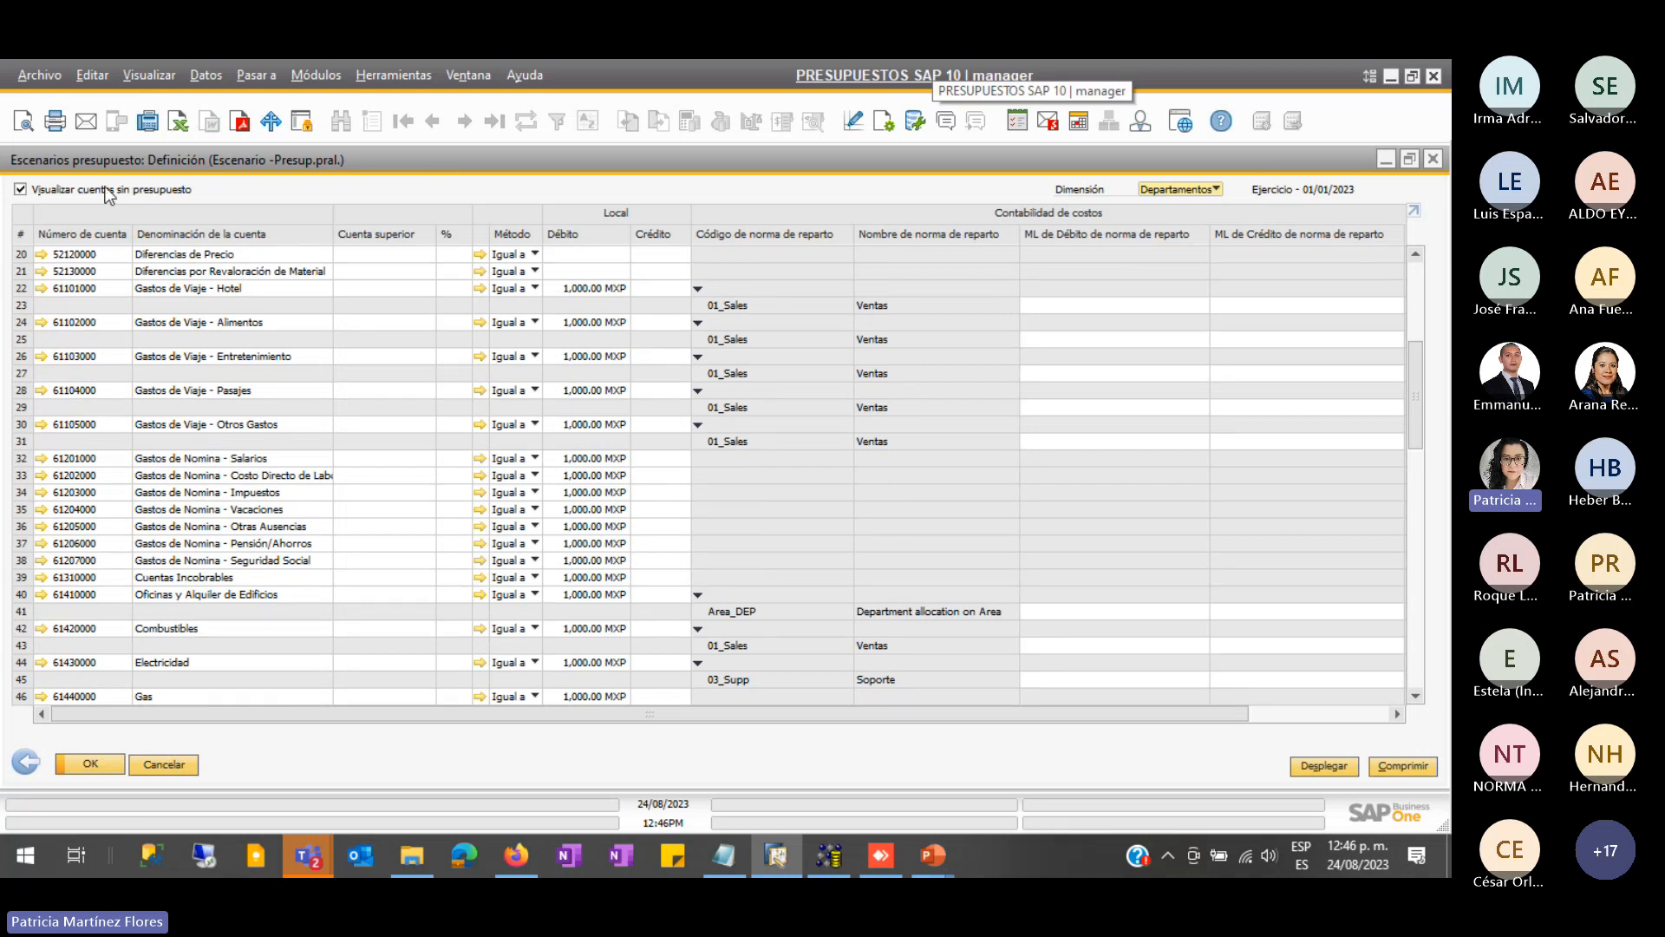
scroll(311, 524, "up", 5)
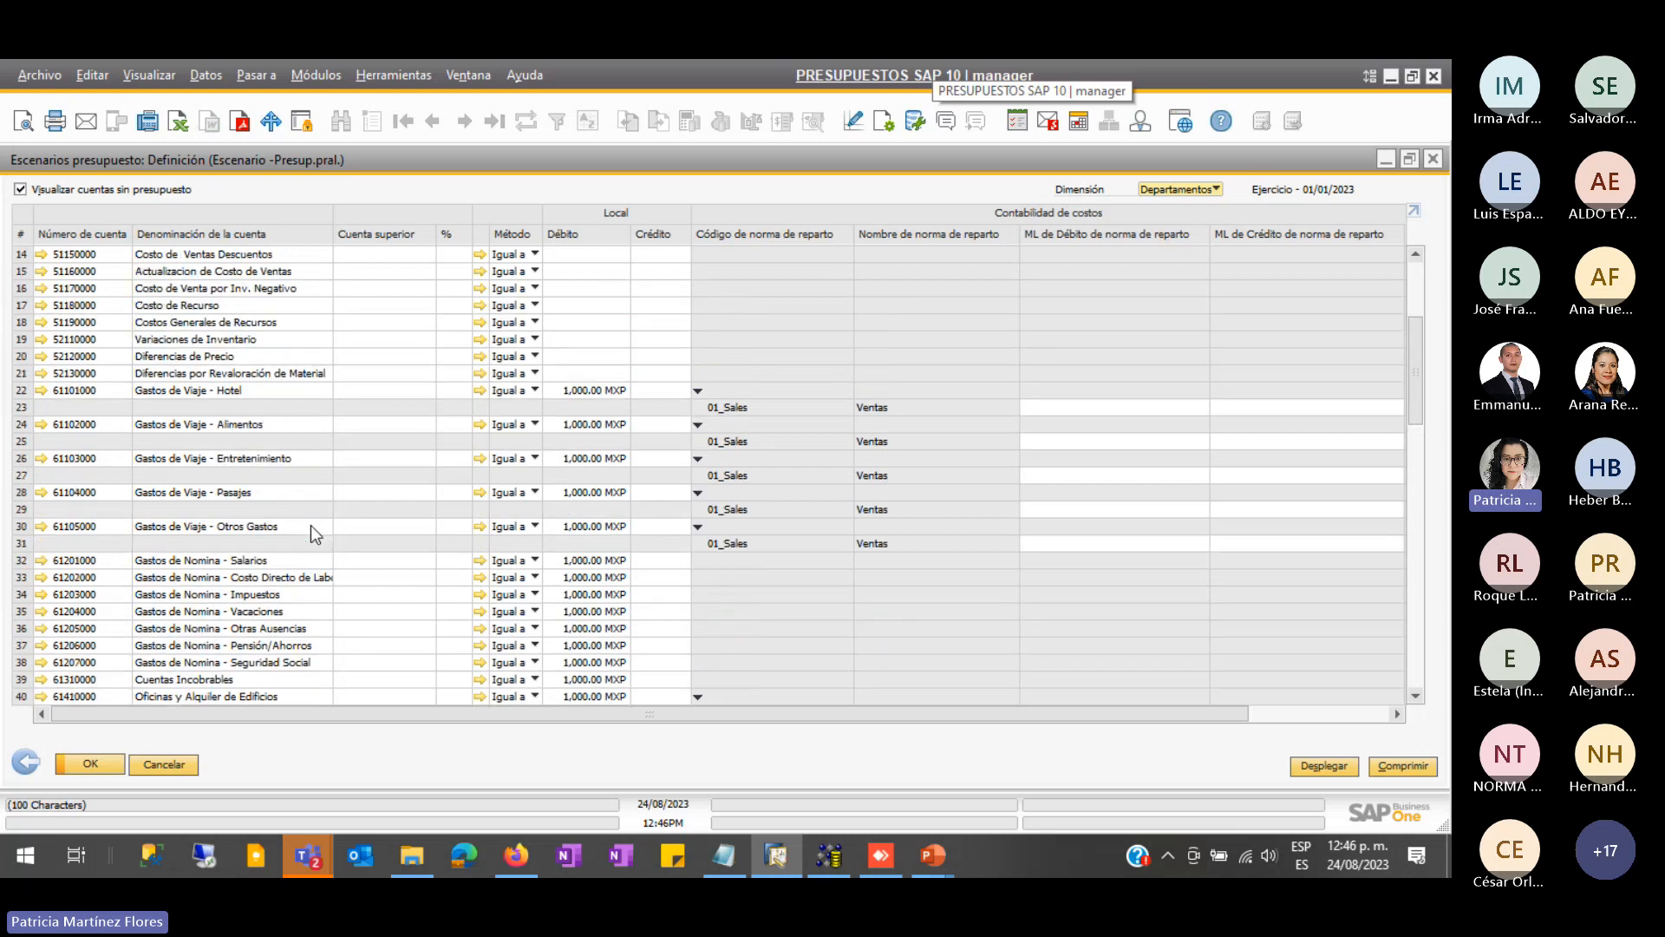
scroll(320, 527, "up", 3)
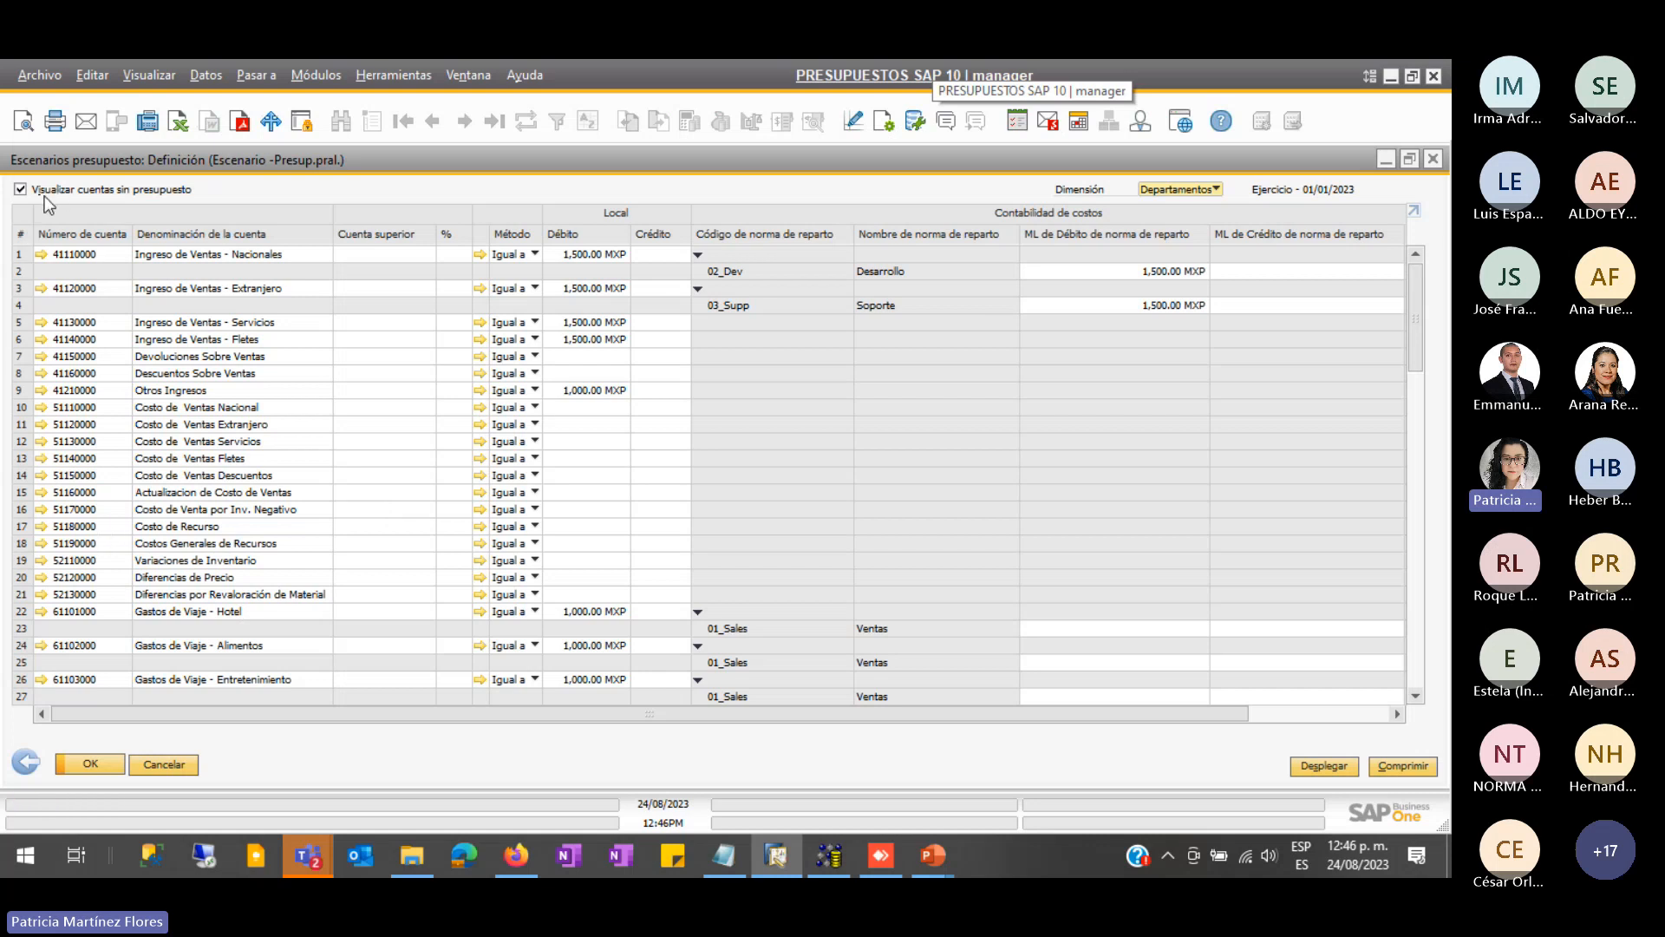
left_click(20, 190)
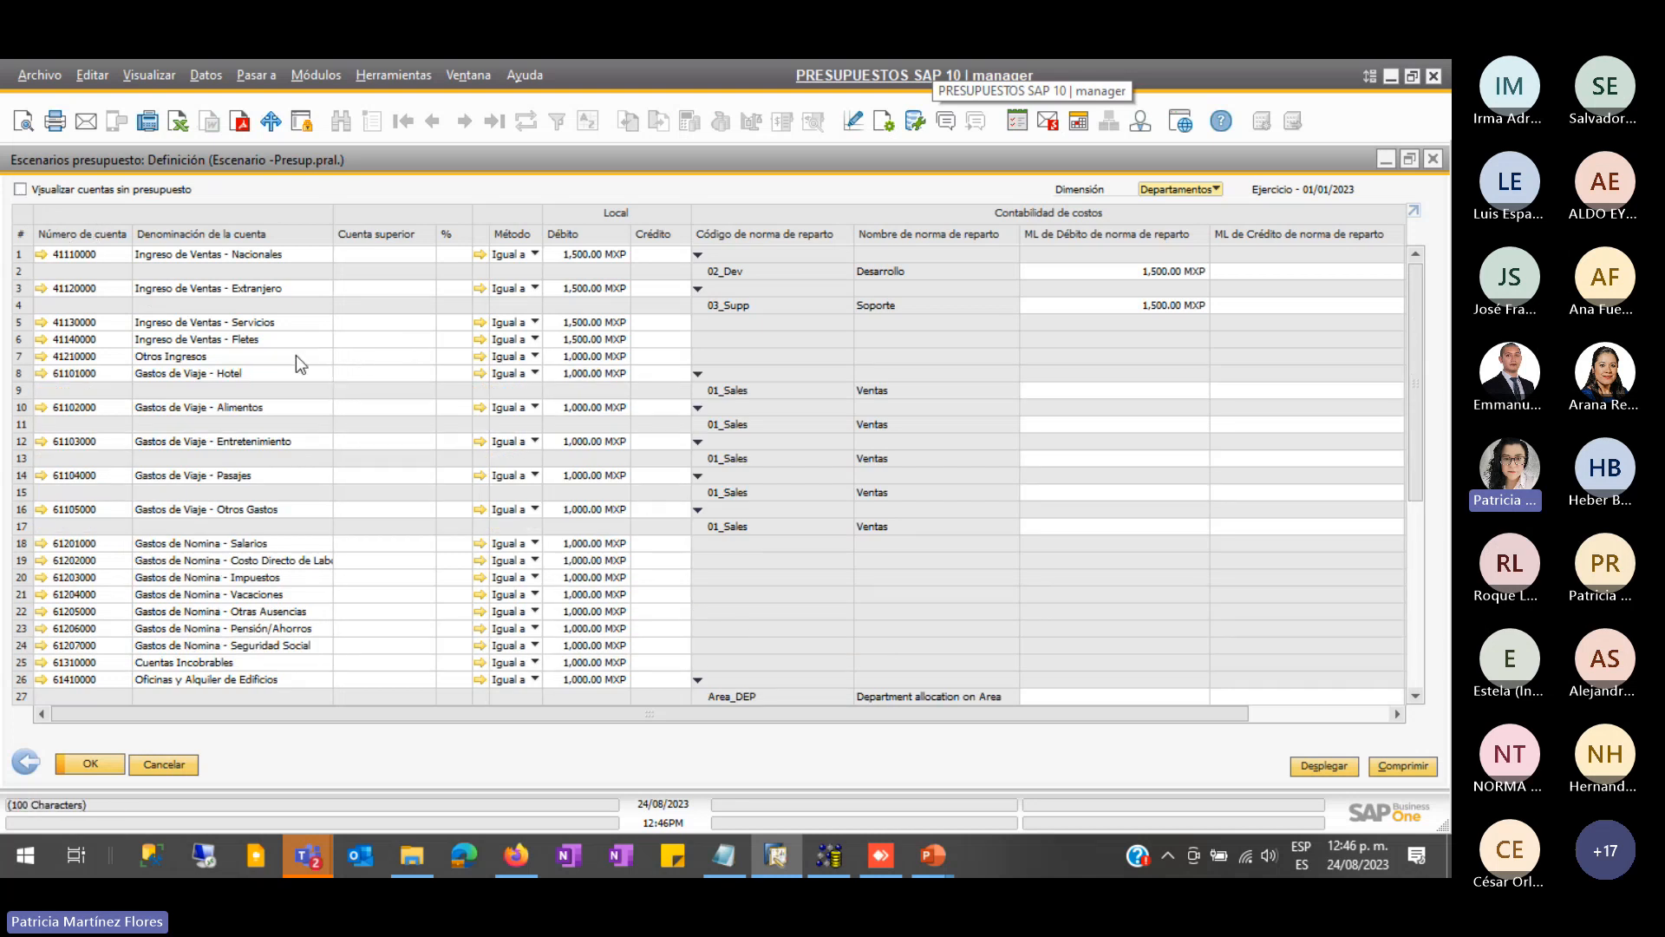
scroll(272, 458, "down", 3)
scroll(279, 475, "down", 3)
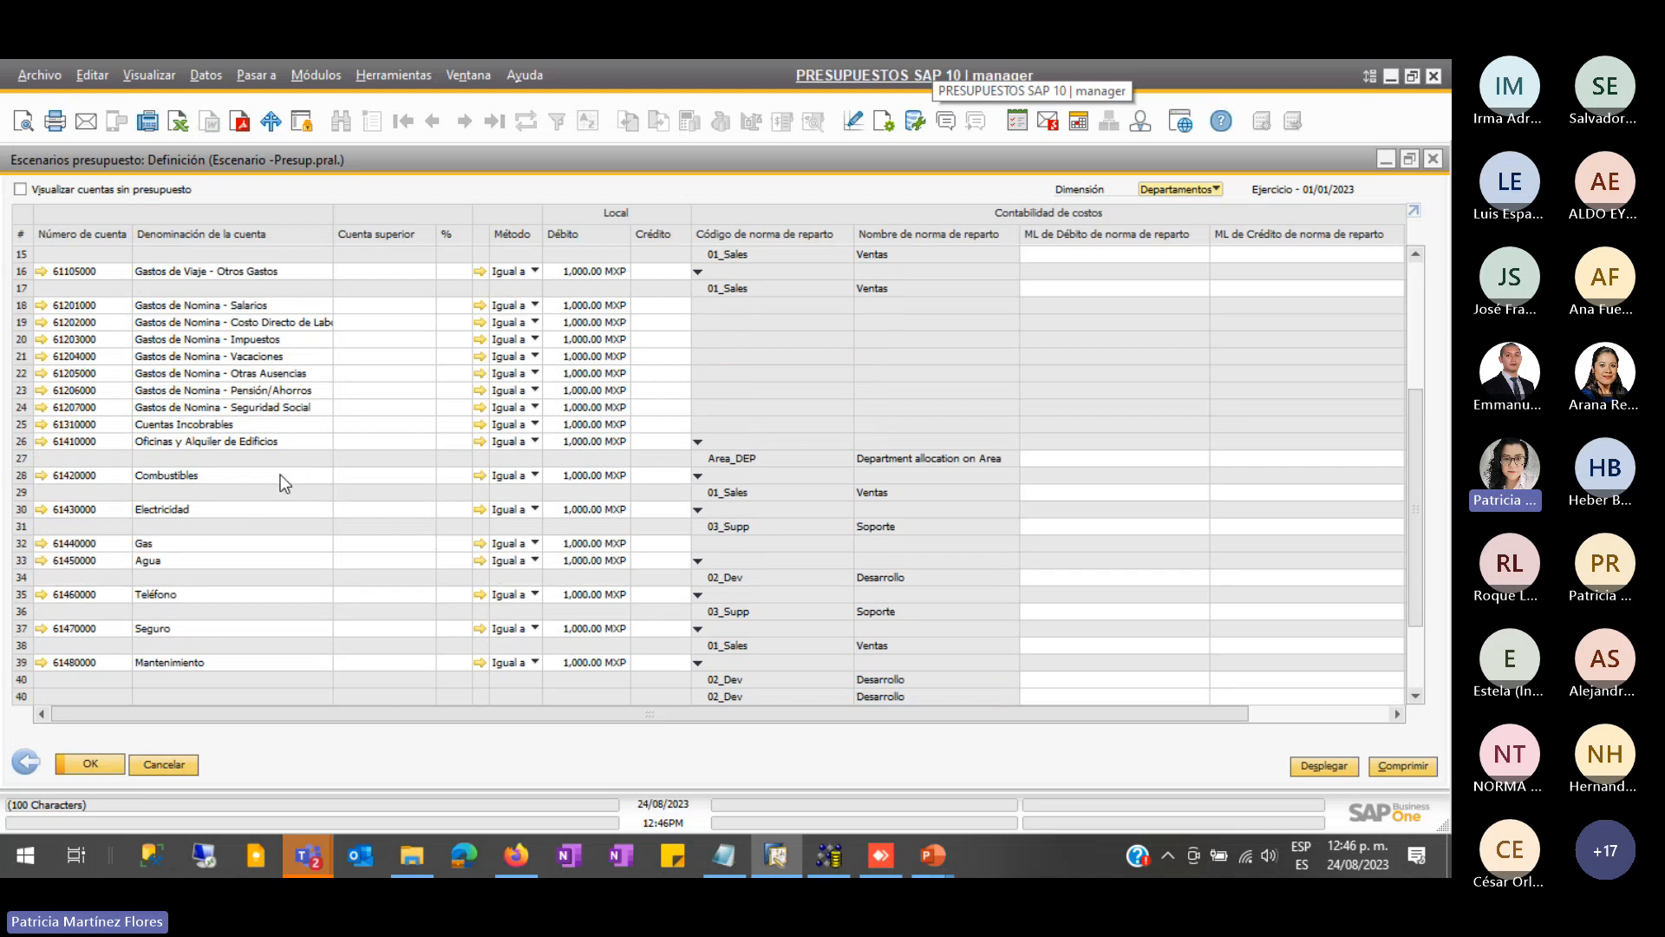
scroll(272, 490, "up", 6)
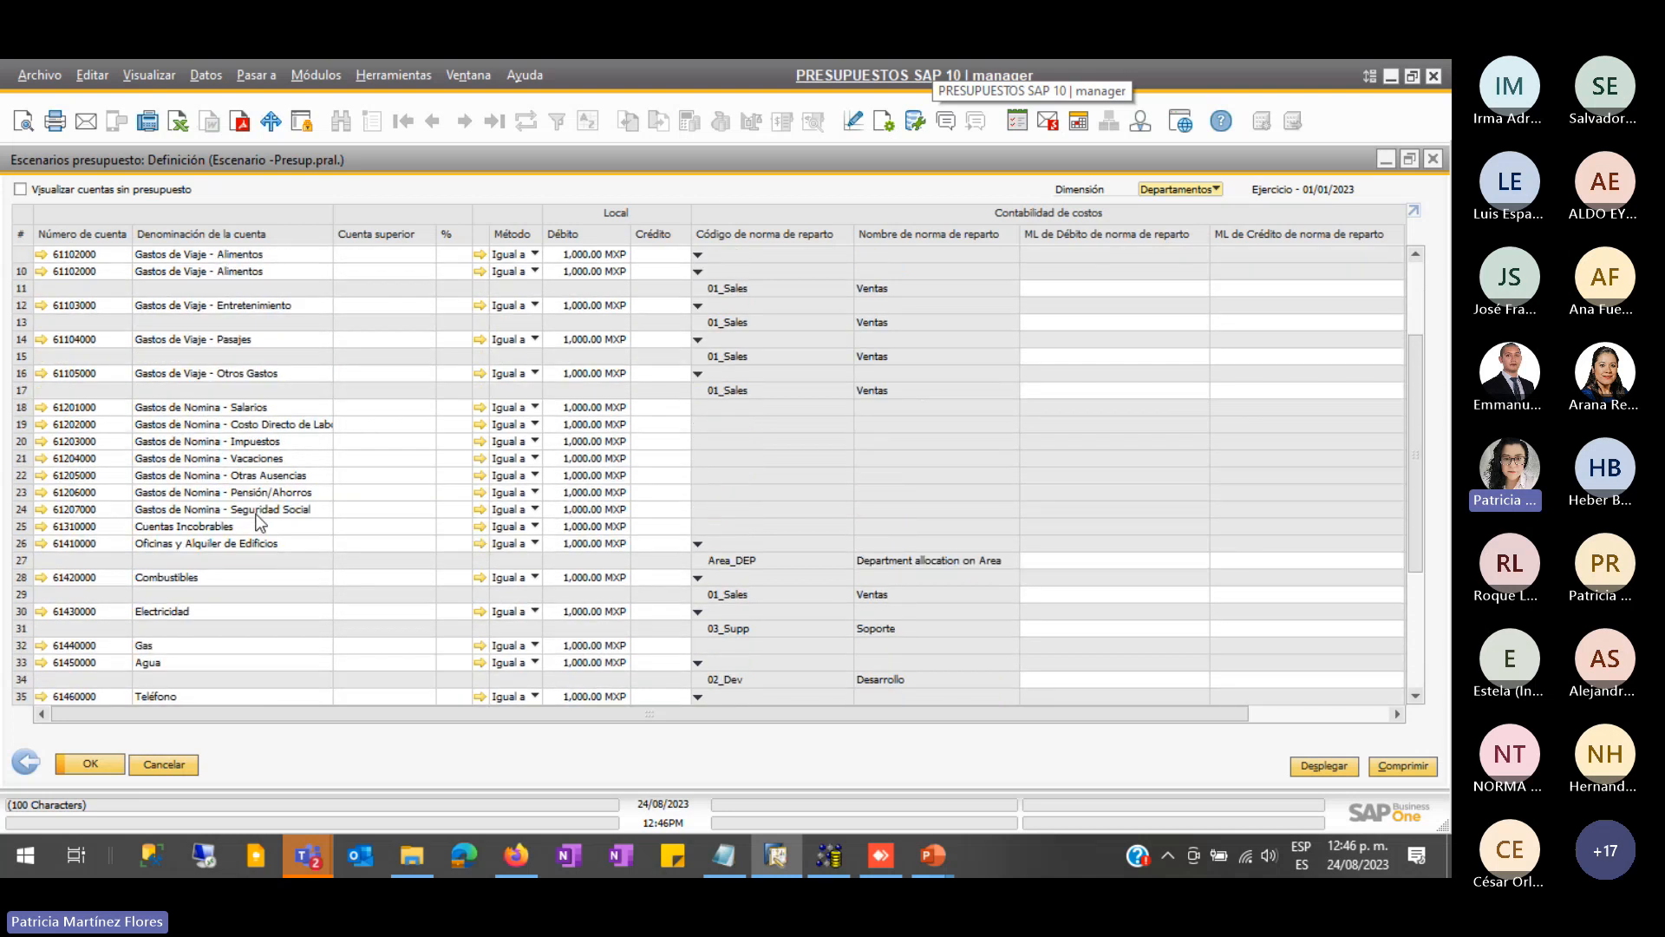
scroll(247, 520, "up", 1)
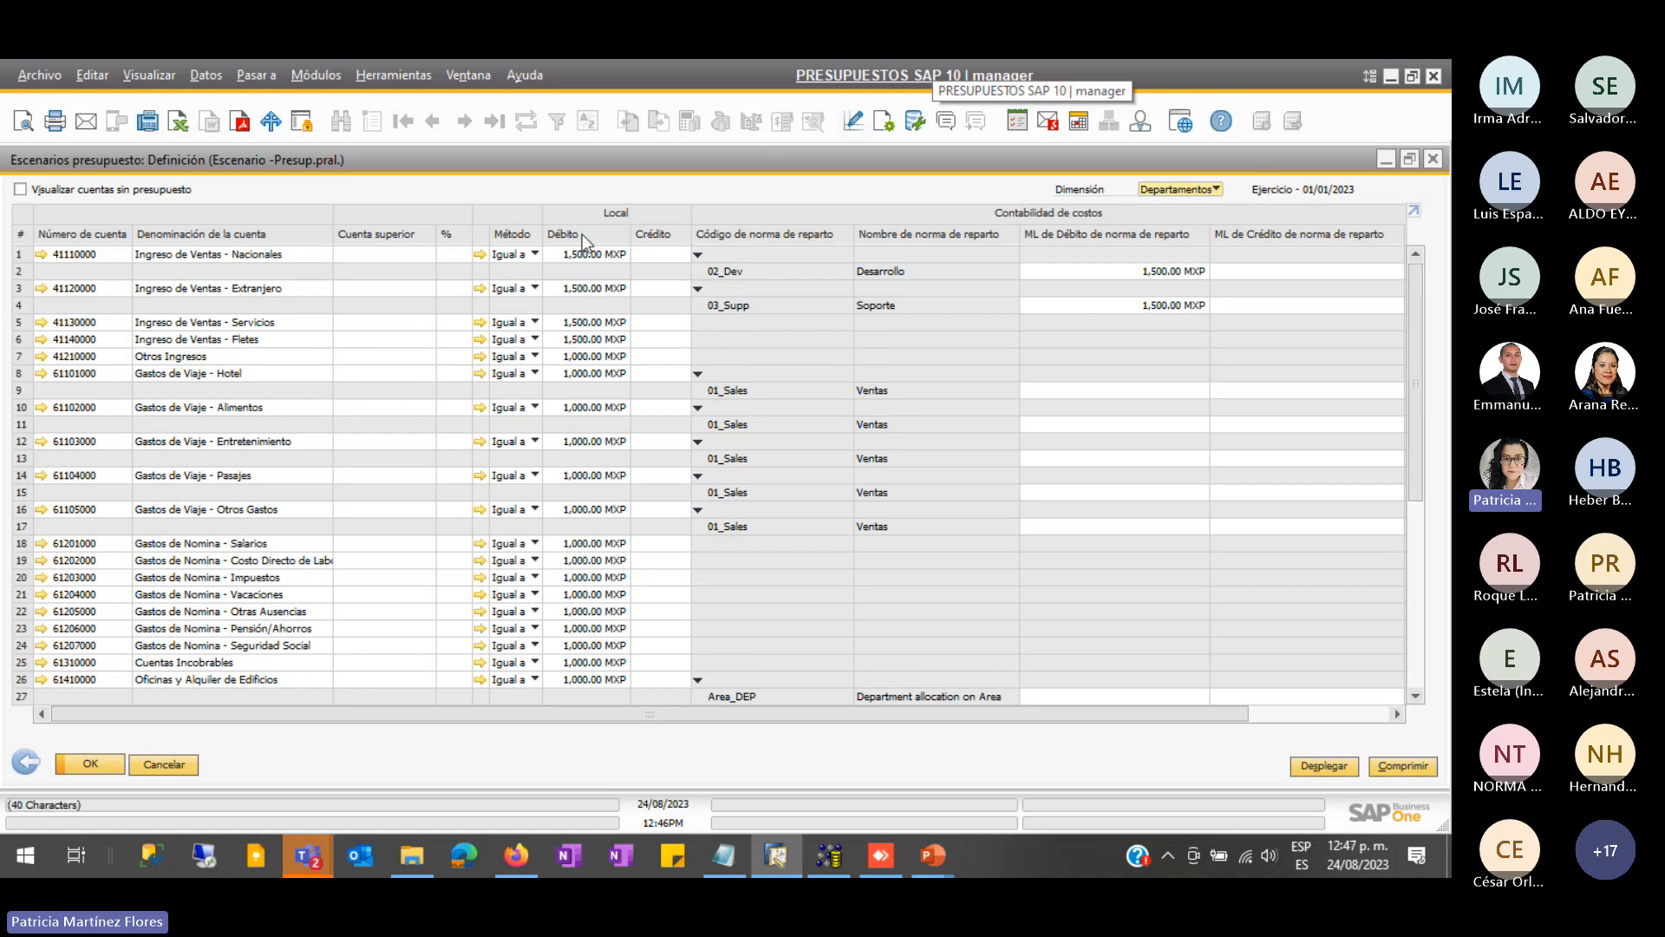
left_click(535, 253)
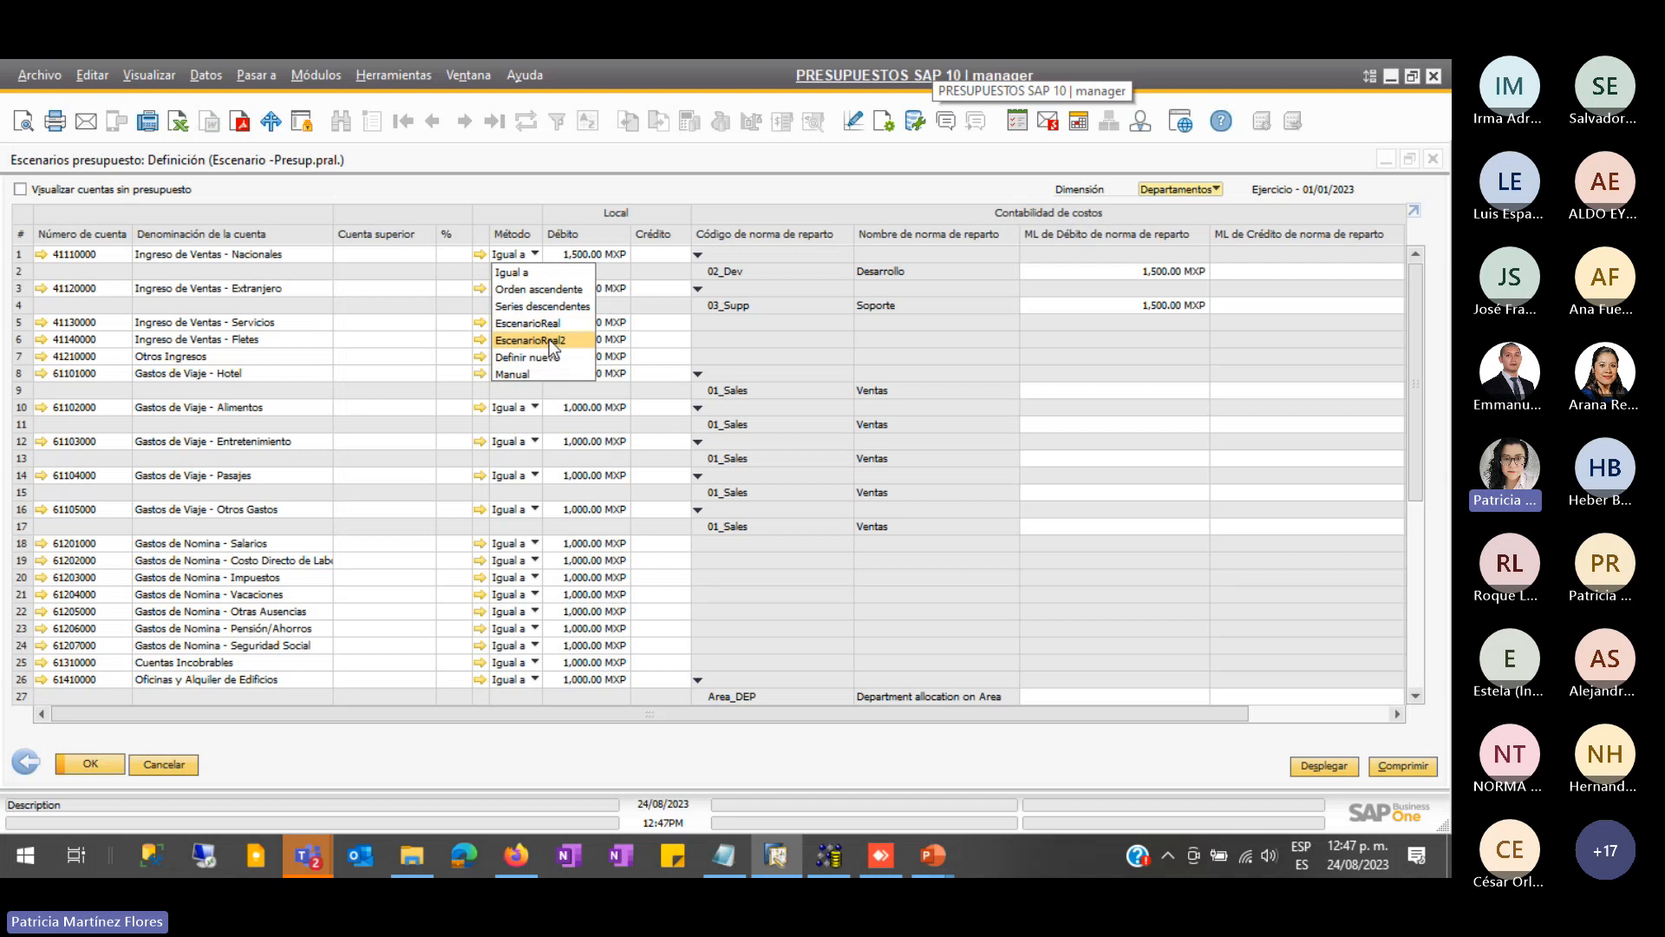
left_click(399, 356)
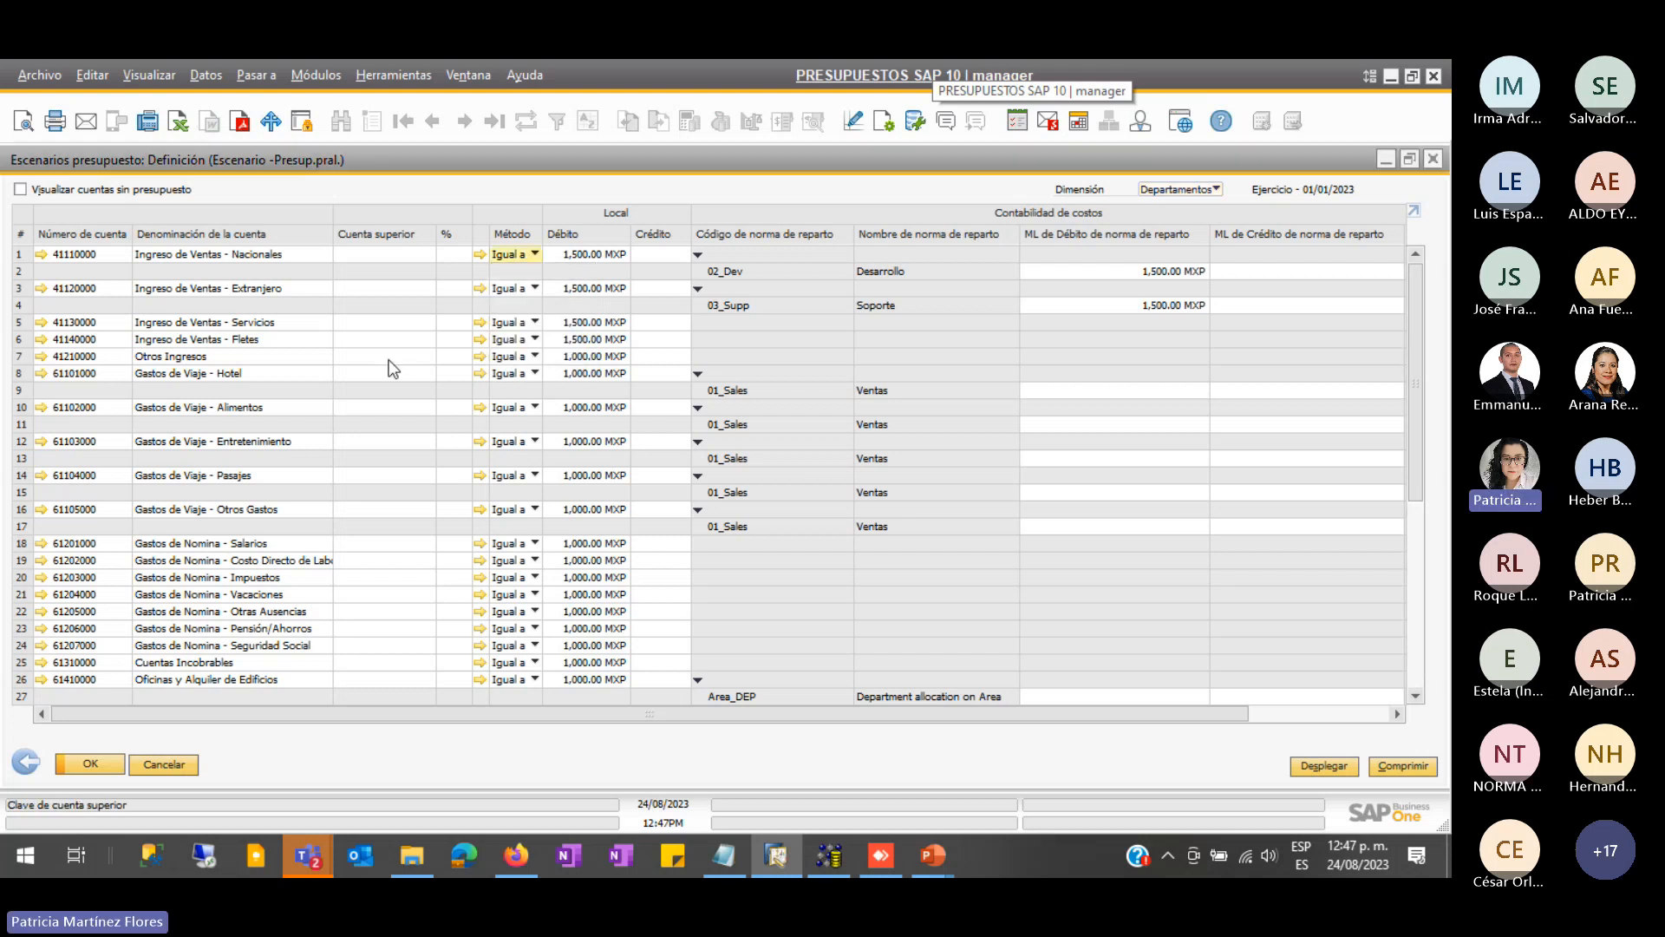
scroll(499, 559, "down", 4)
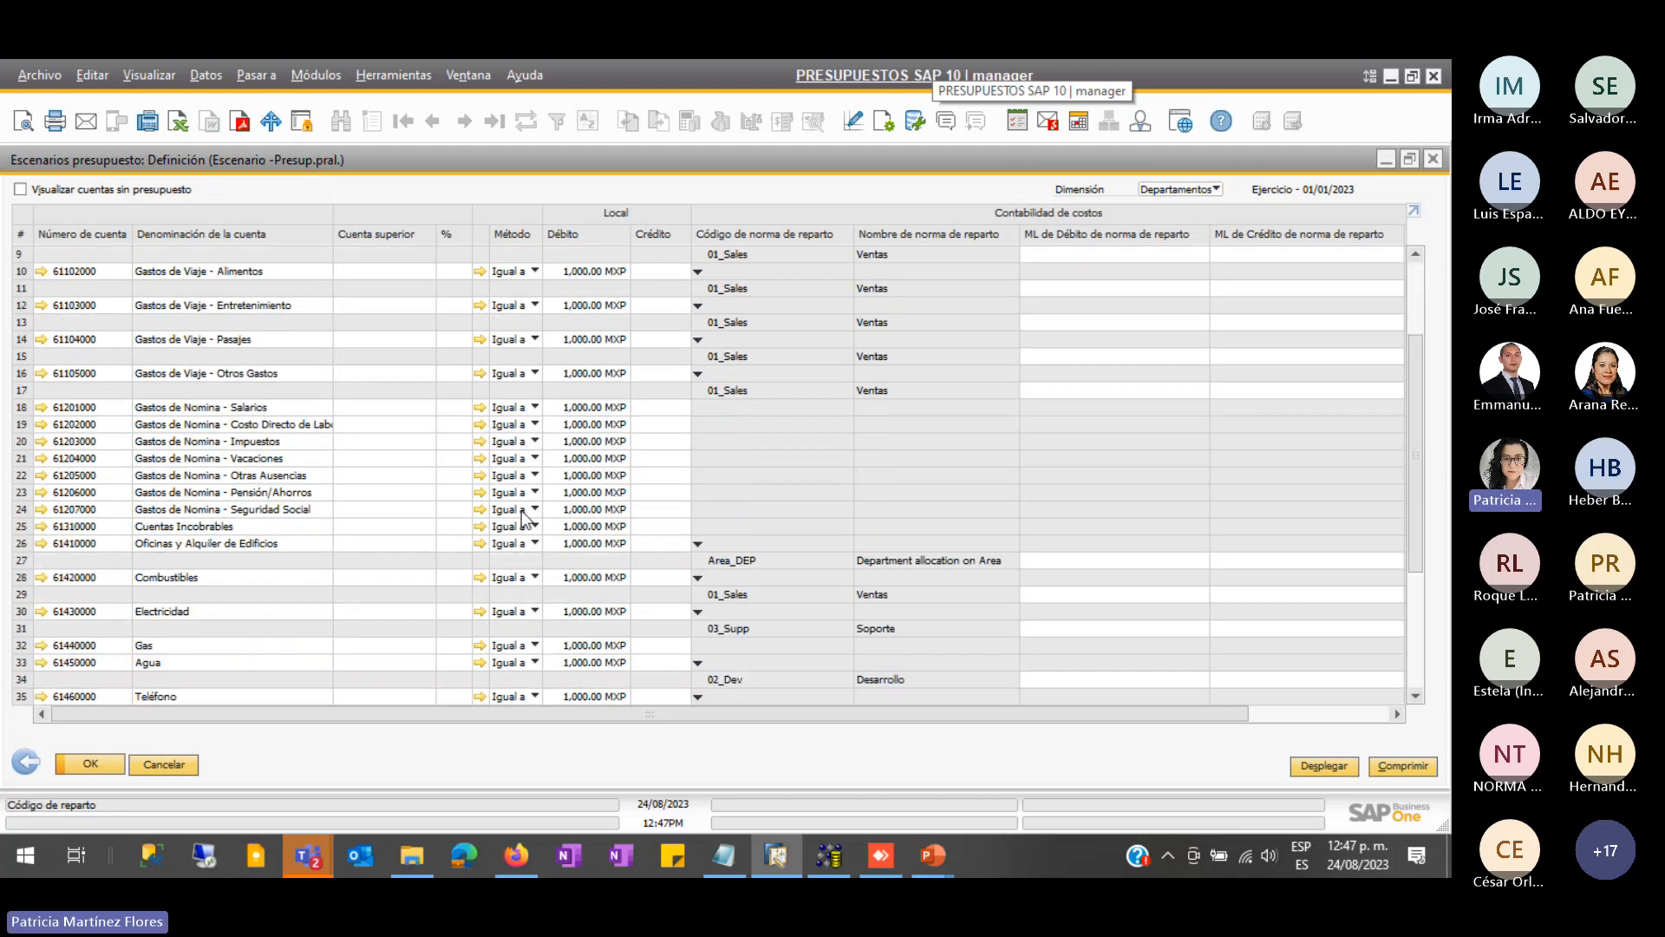
scroll(523, 511, "down", 3)
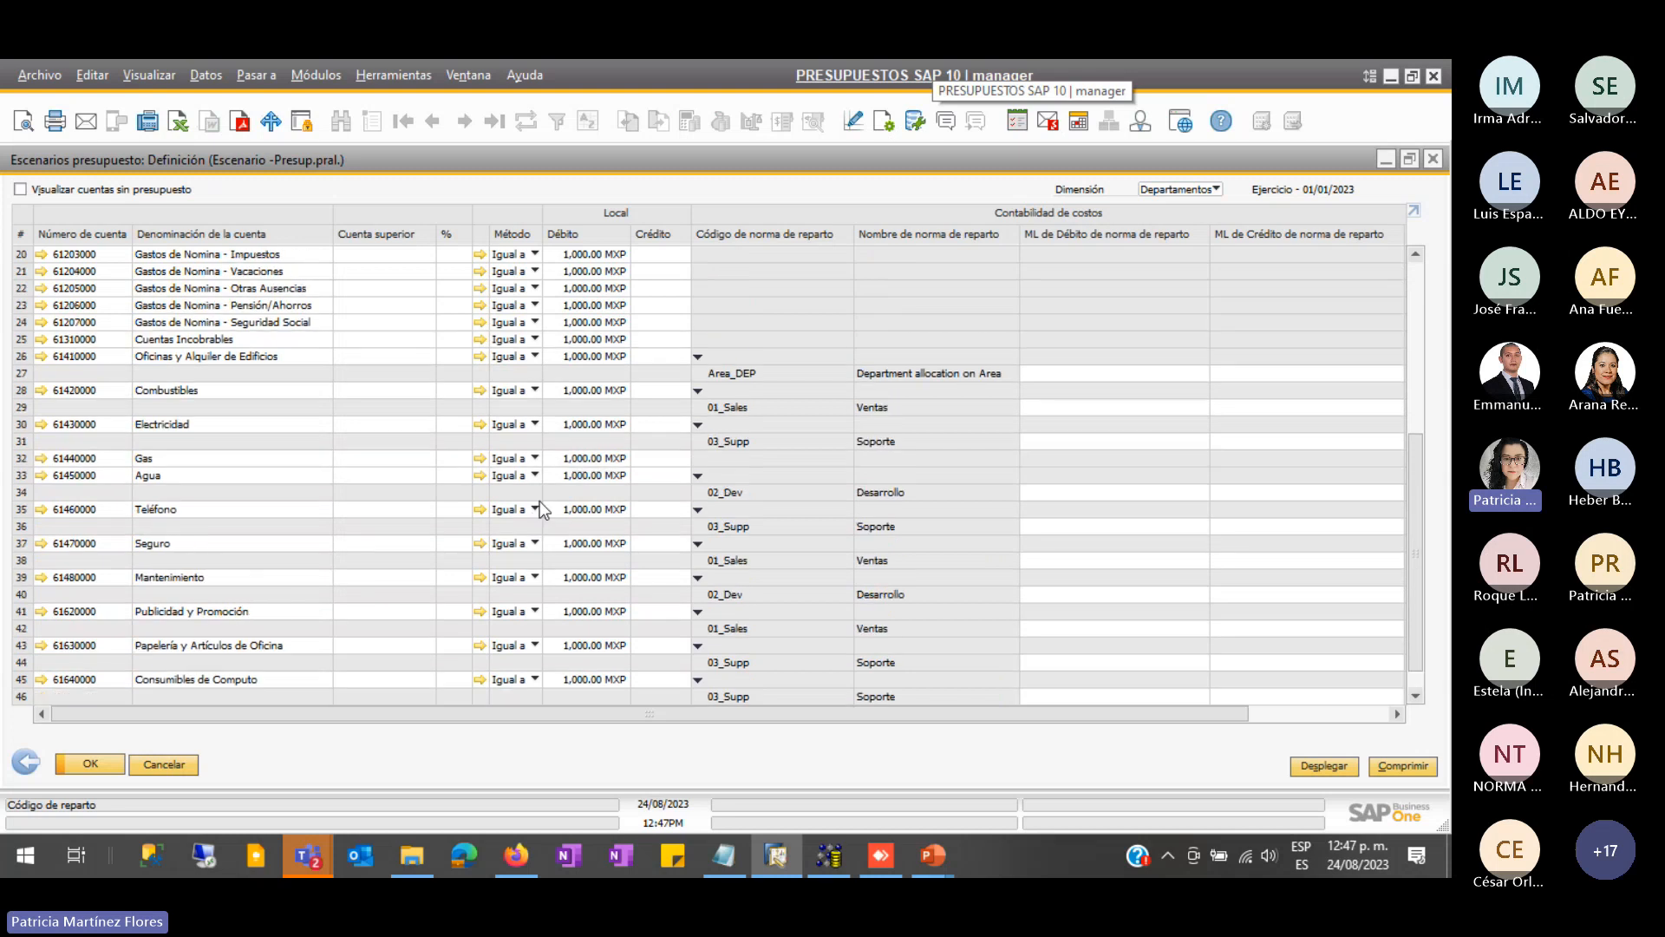
scroll(529, 416, "up", 3)
scroll(518, 417, "down", 3)
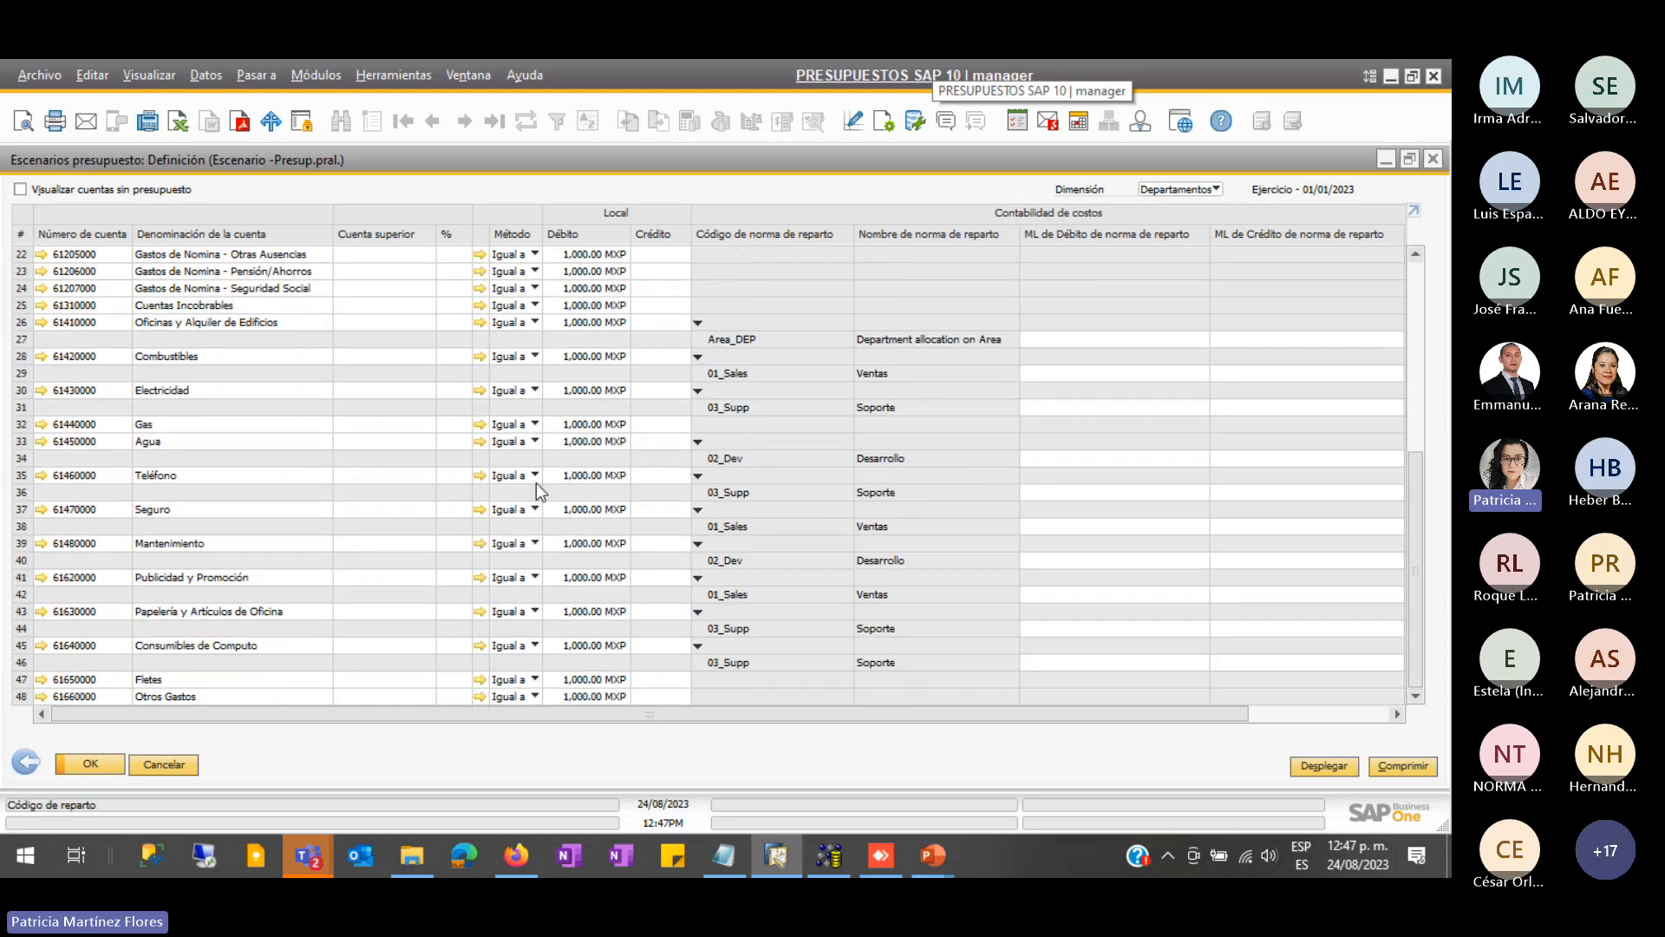
- Switch account 61470000 Seguro's method to EscenarioReal and update the scenario
left_click(532, 509)
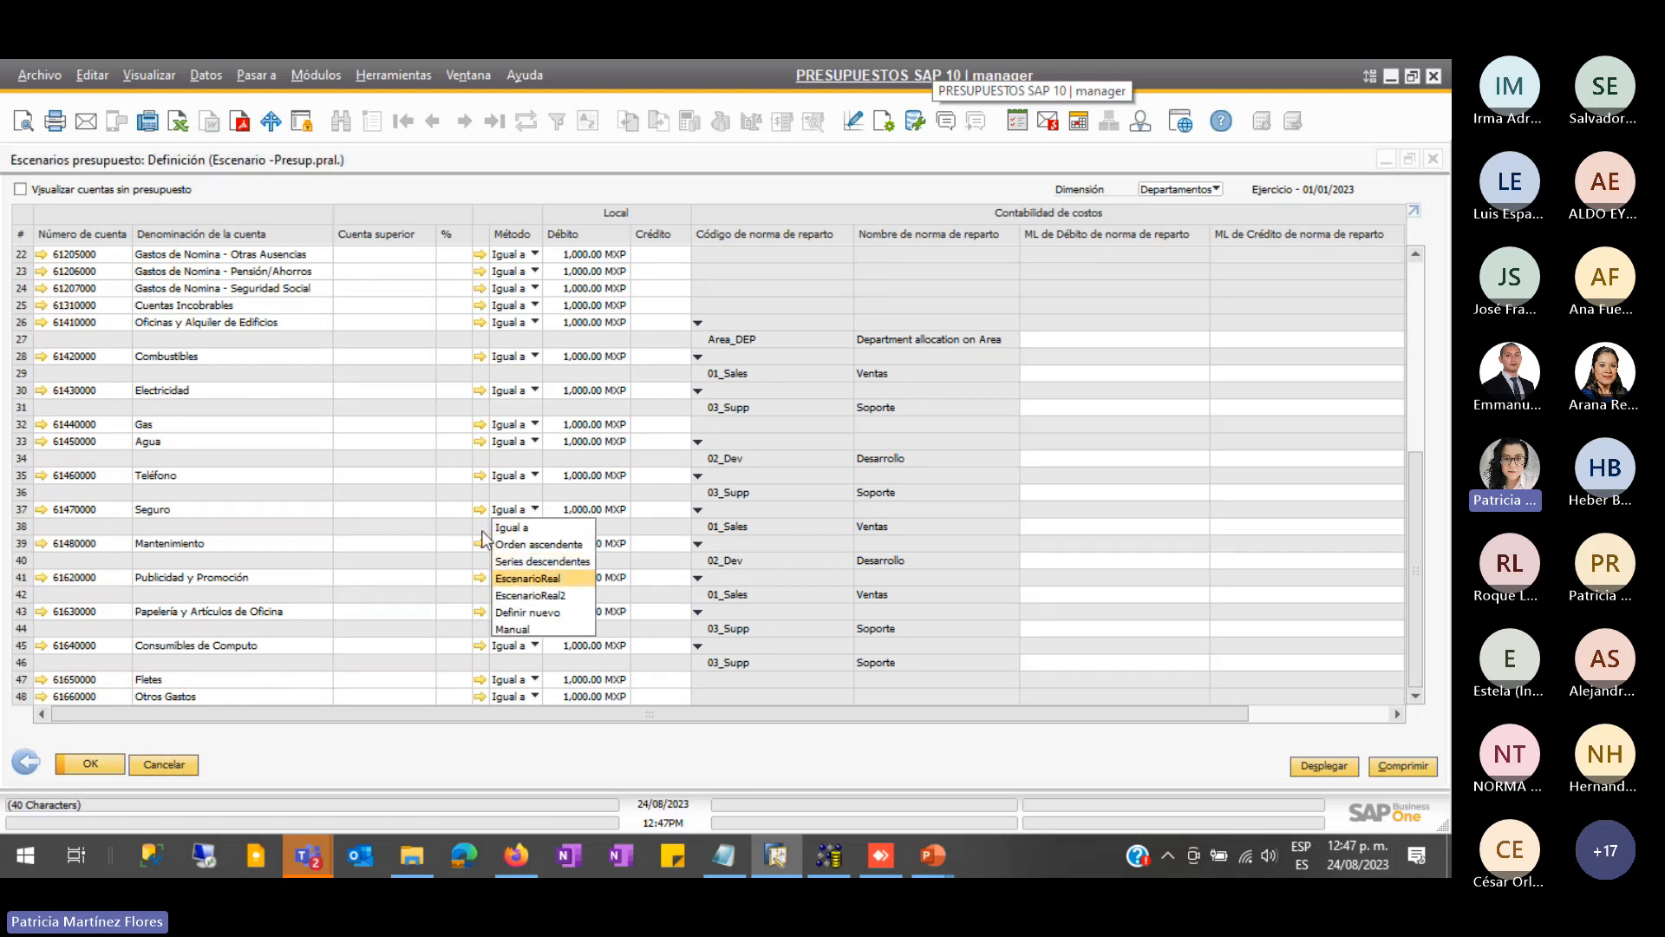
left_click(529, 579)
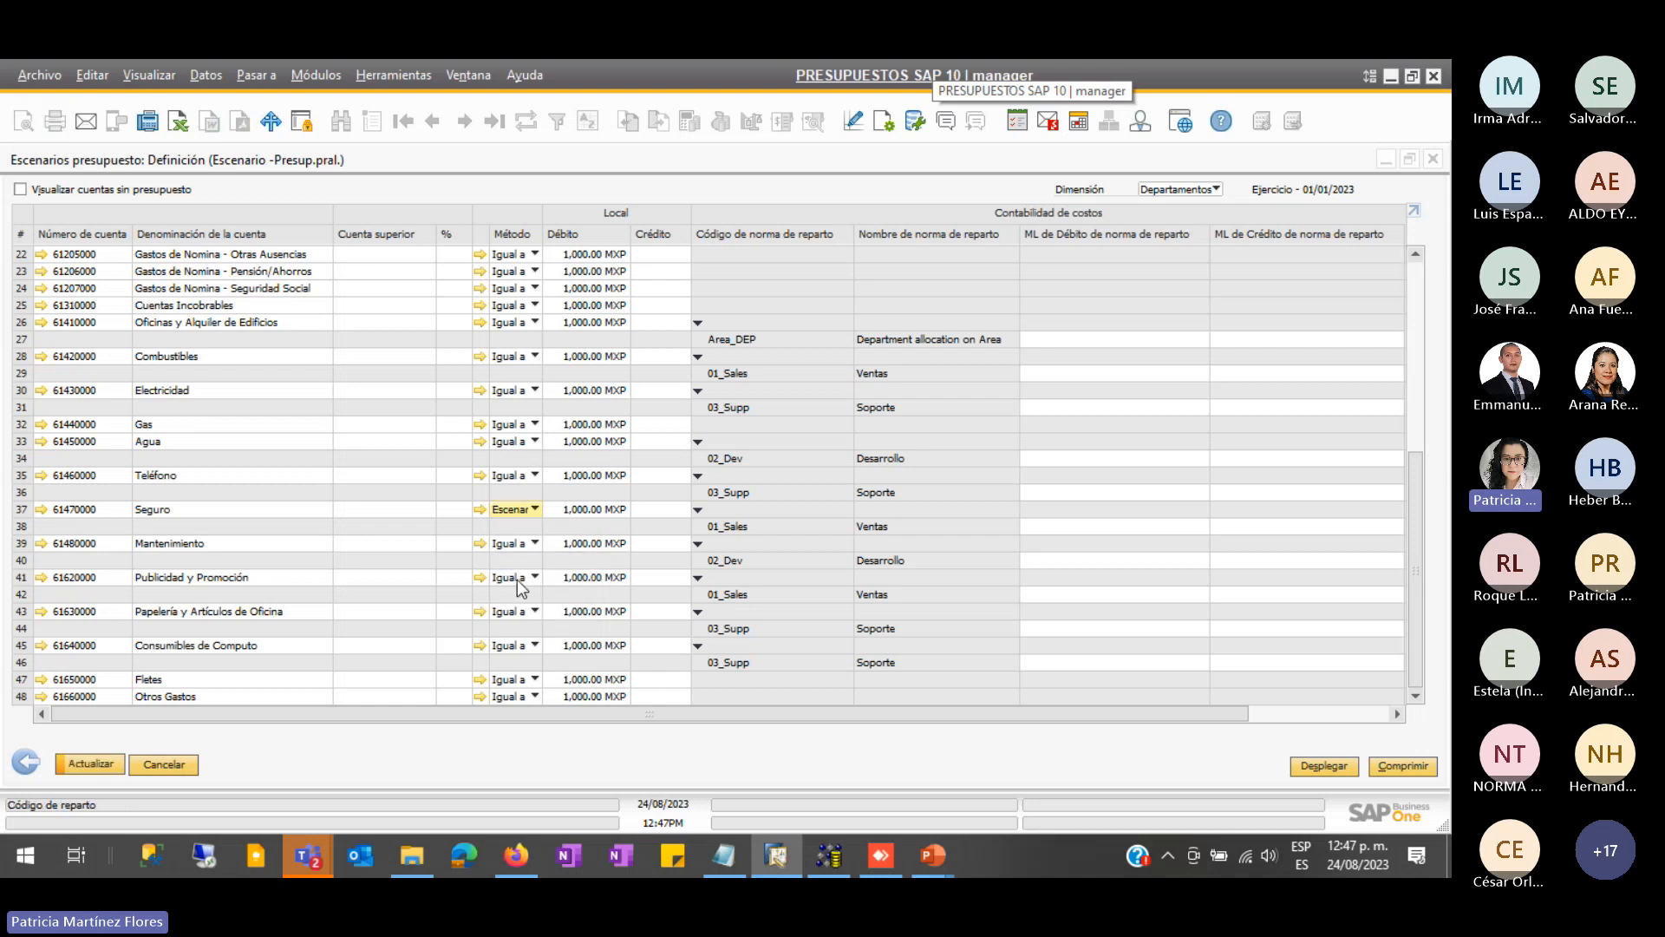
left_click(79, 765)
- Review the grid, then set Seguro's method back to Igual a
scroll(482, 461, "up", 4)
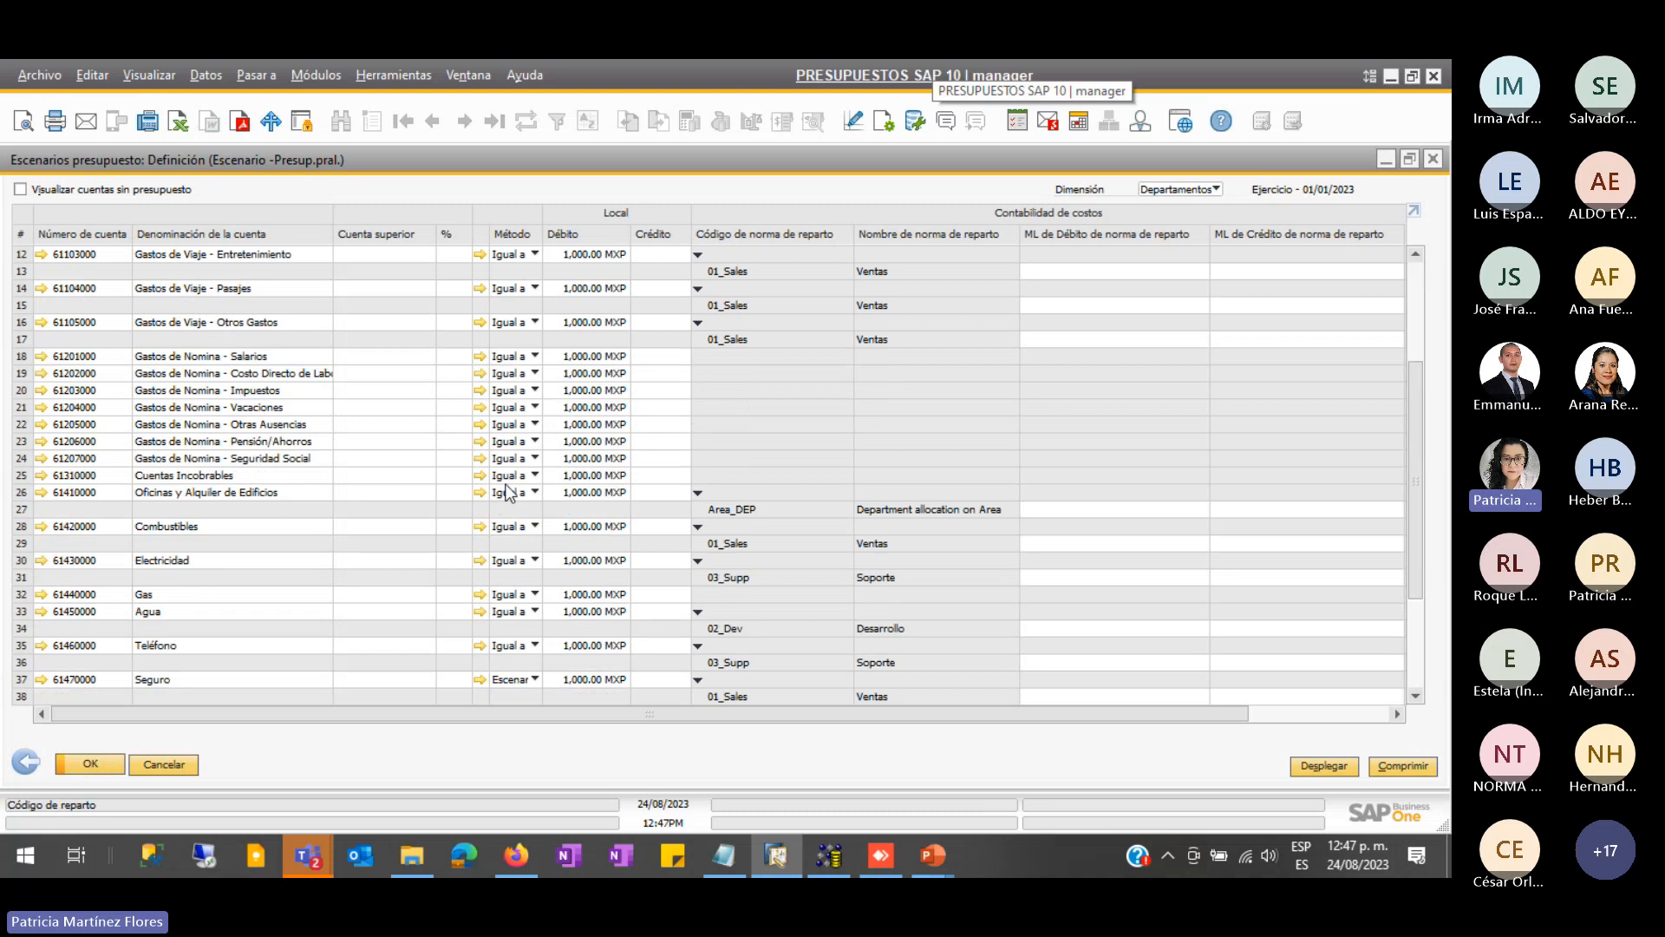
scroll(510, 493, "down", 2)
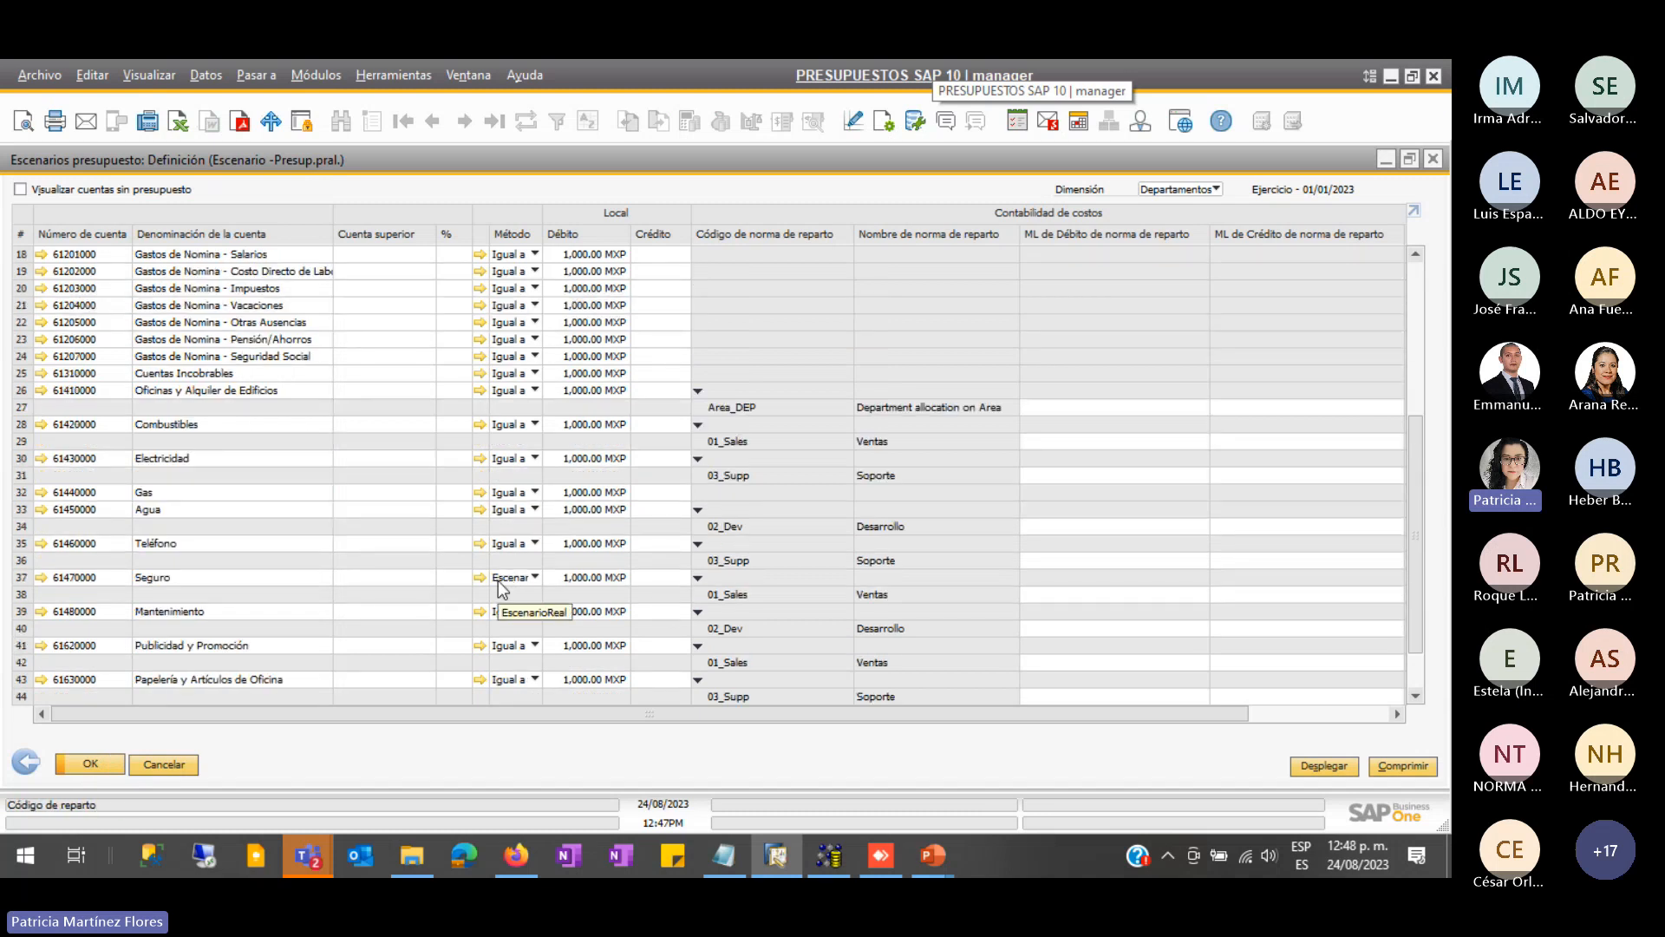
scroll(501, 590, "up", 4)
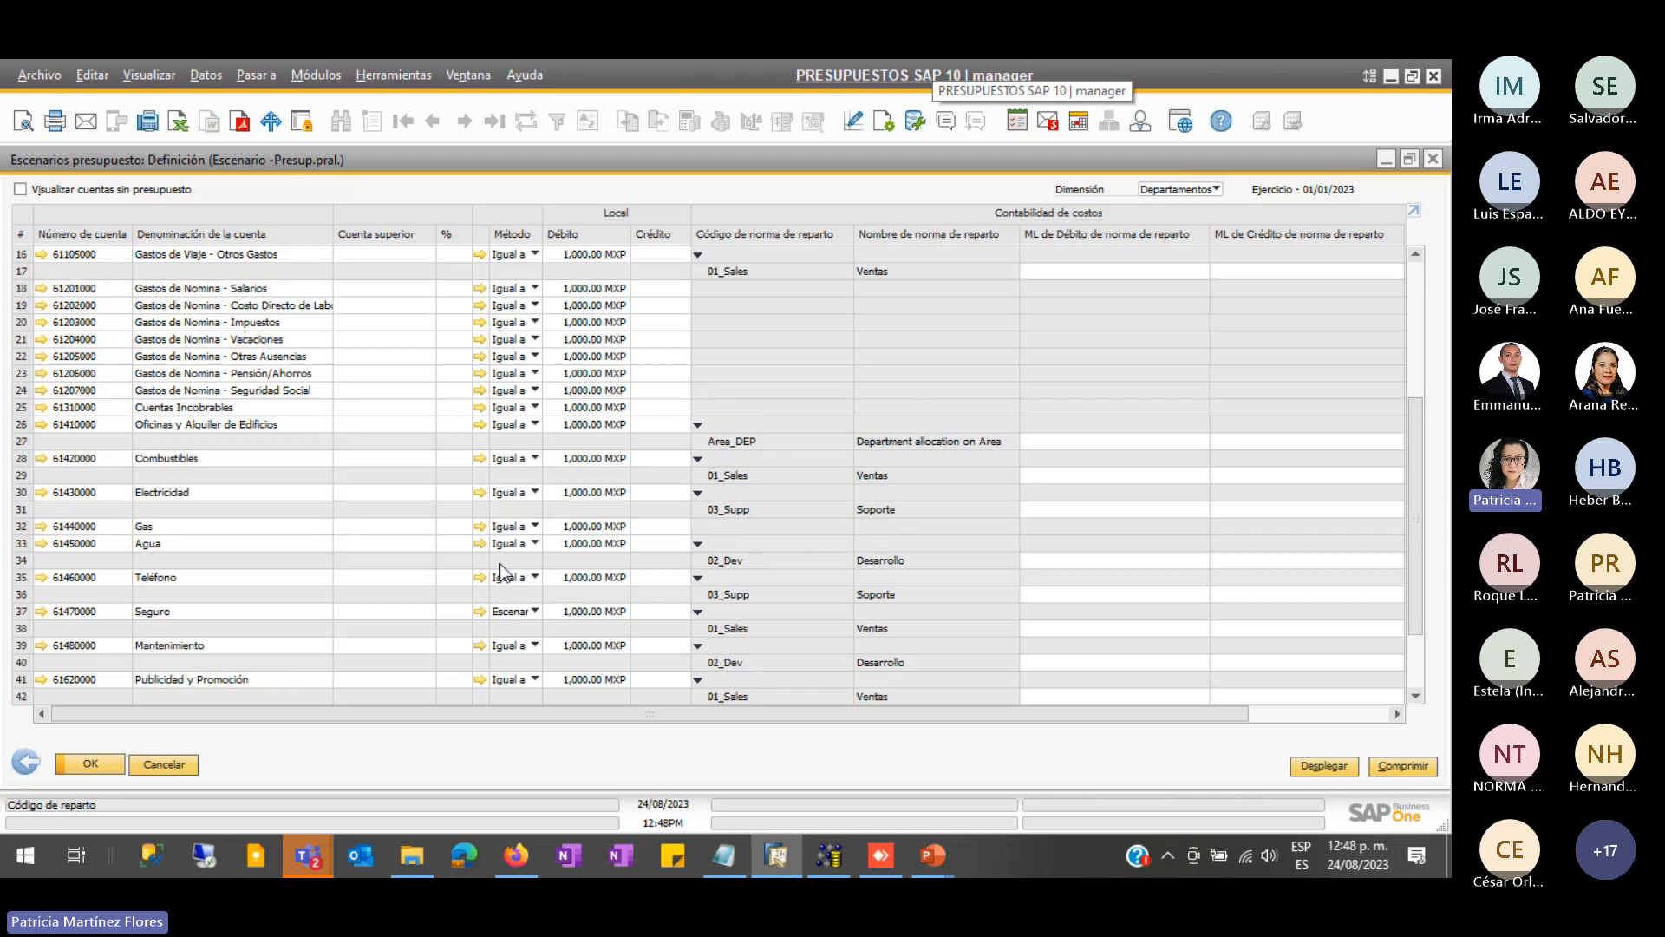
scroll(531, 444, "up", 2)
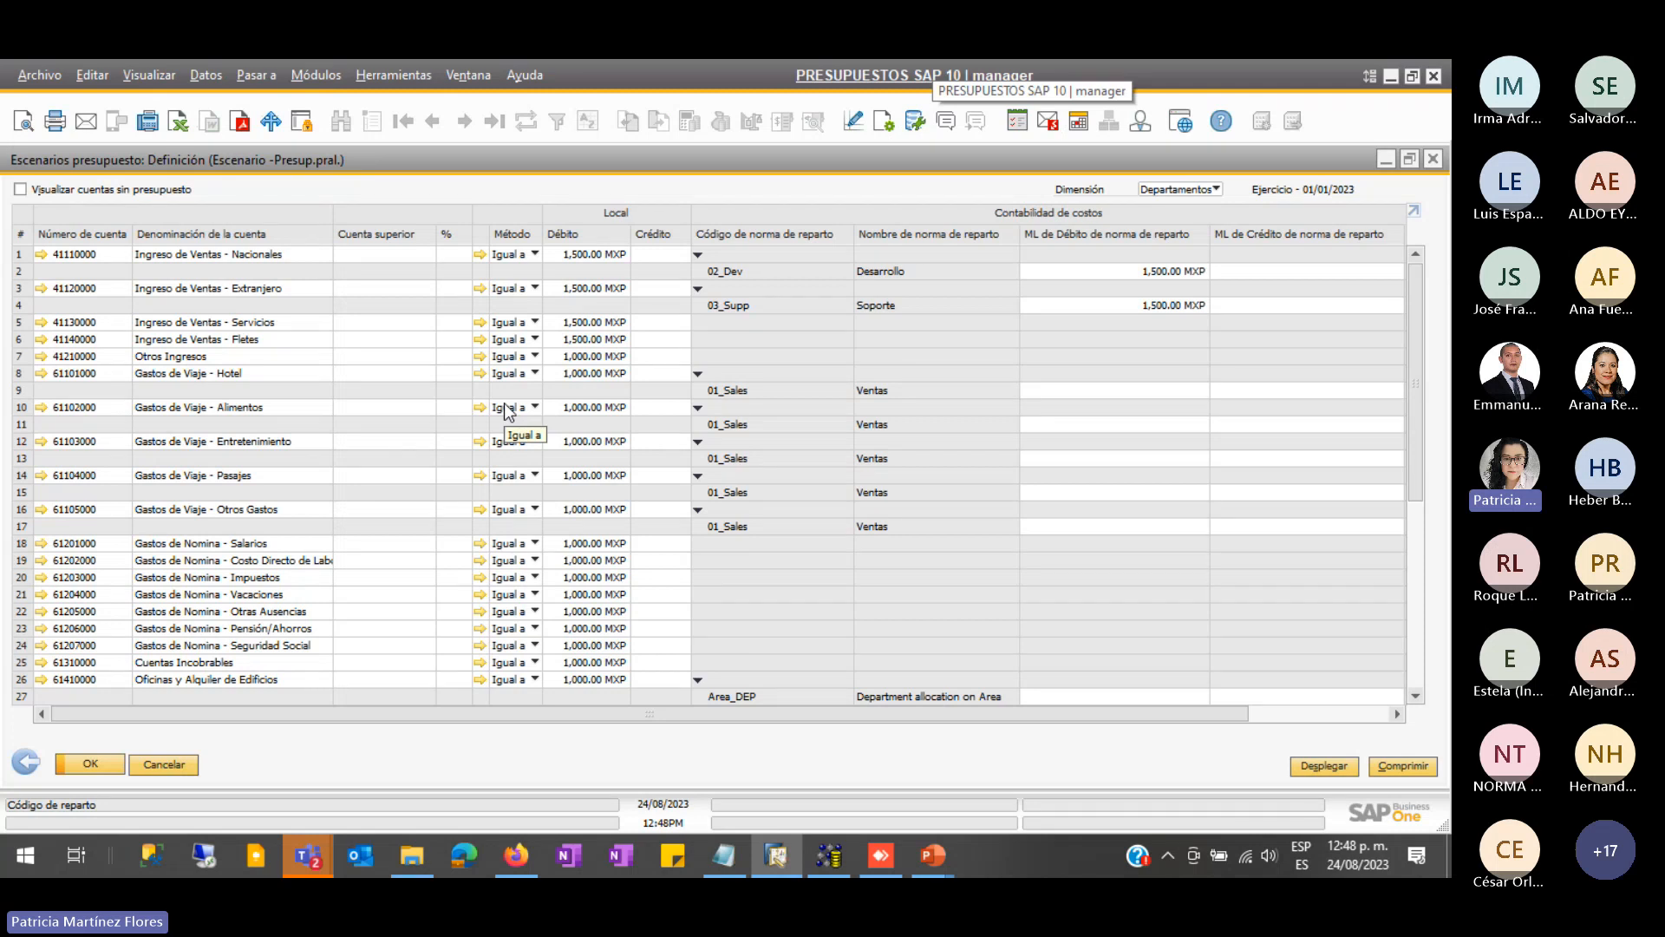
scroll(506, 404, "down", 5)
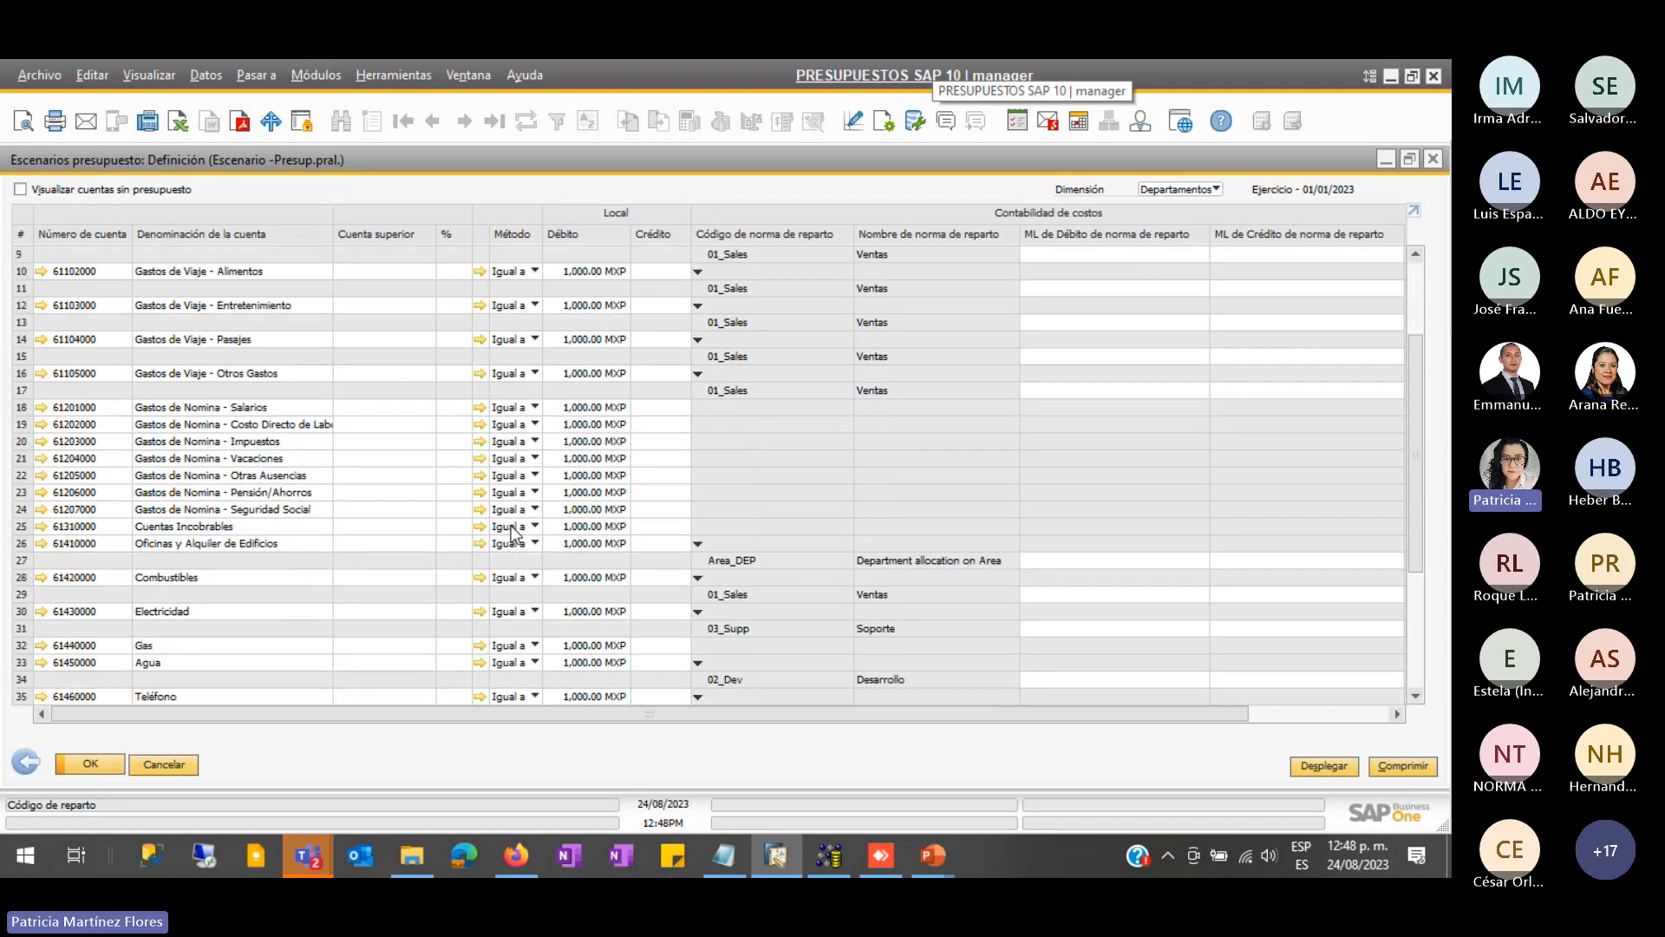
left_click(517, 611)
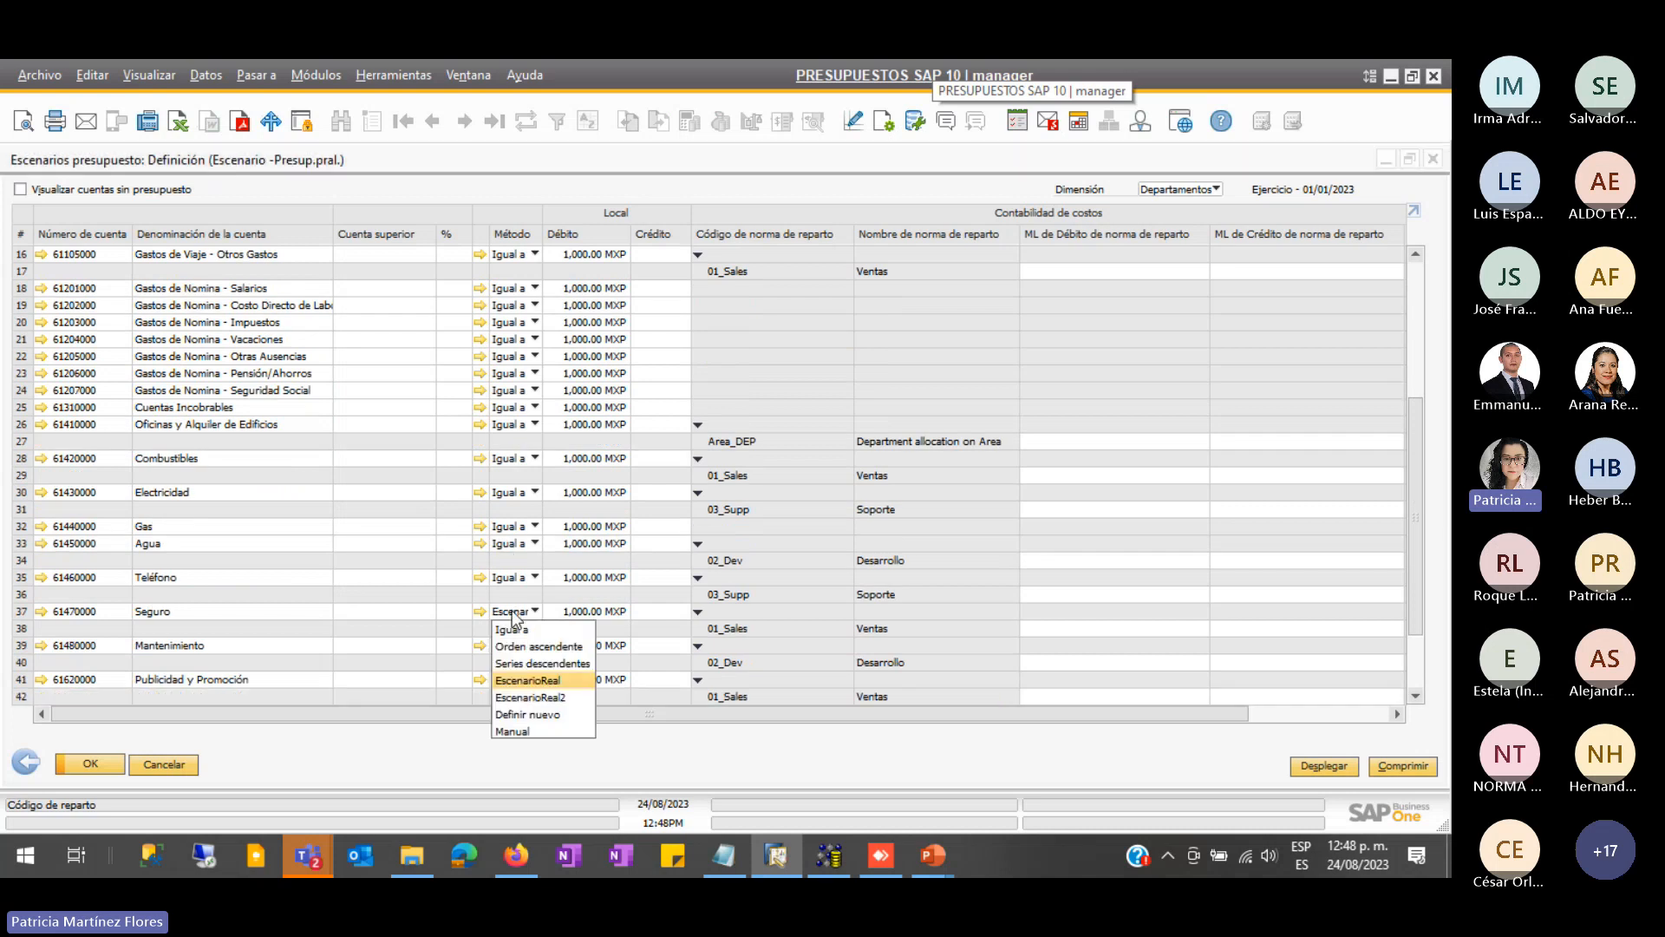
left_click(524, 631)
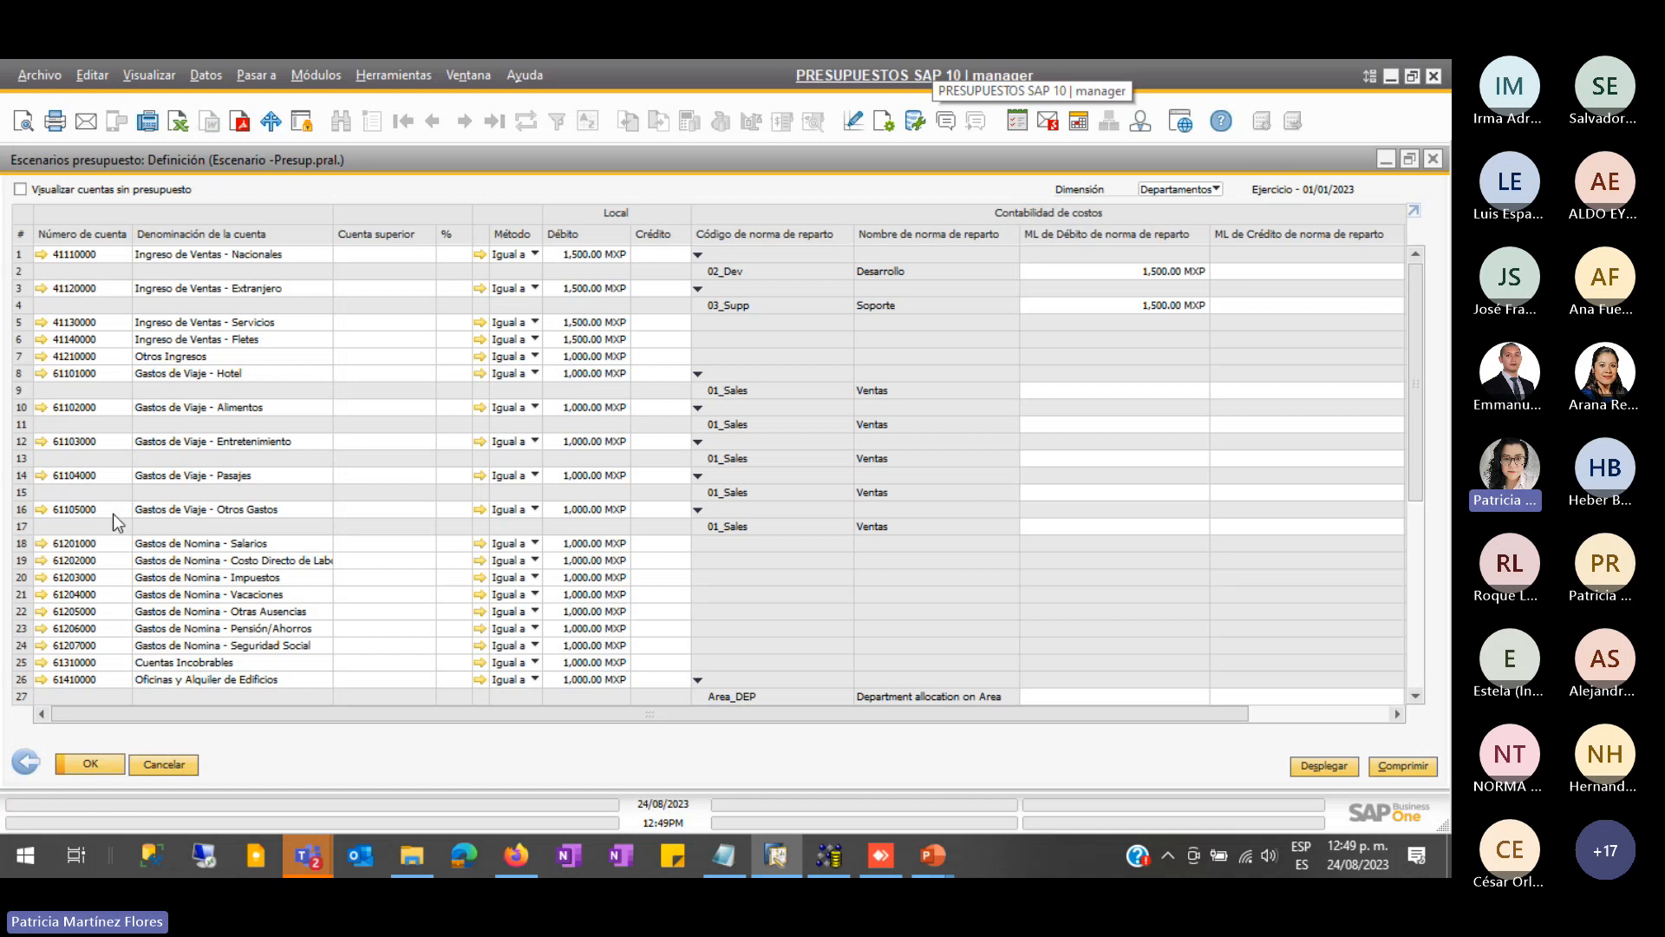
scroll(304, 486, "down", 2)
scroll(330, 530, "down", 2)
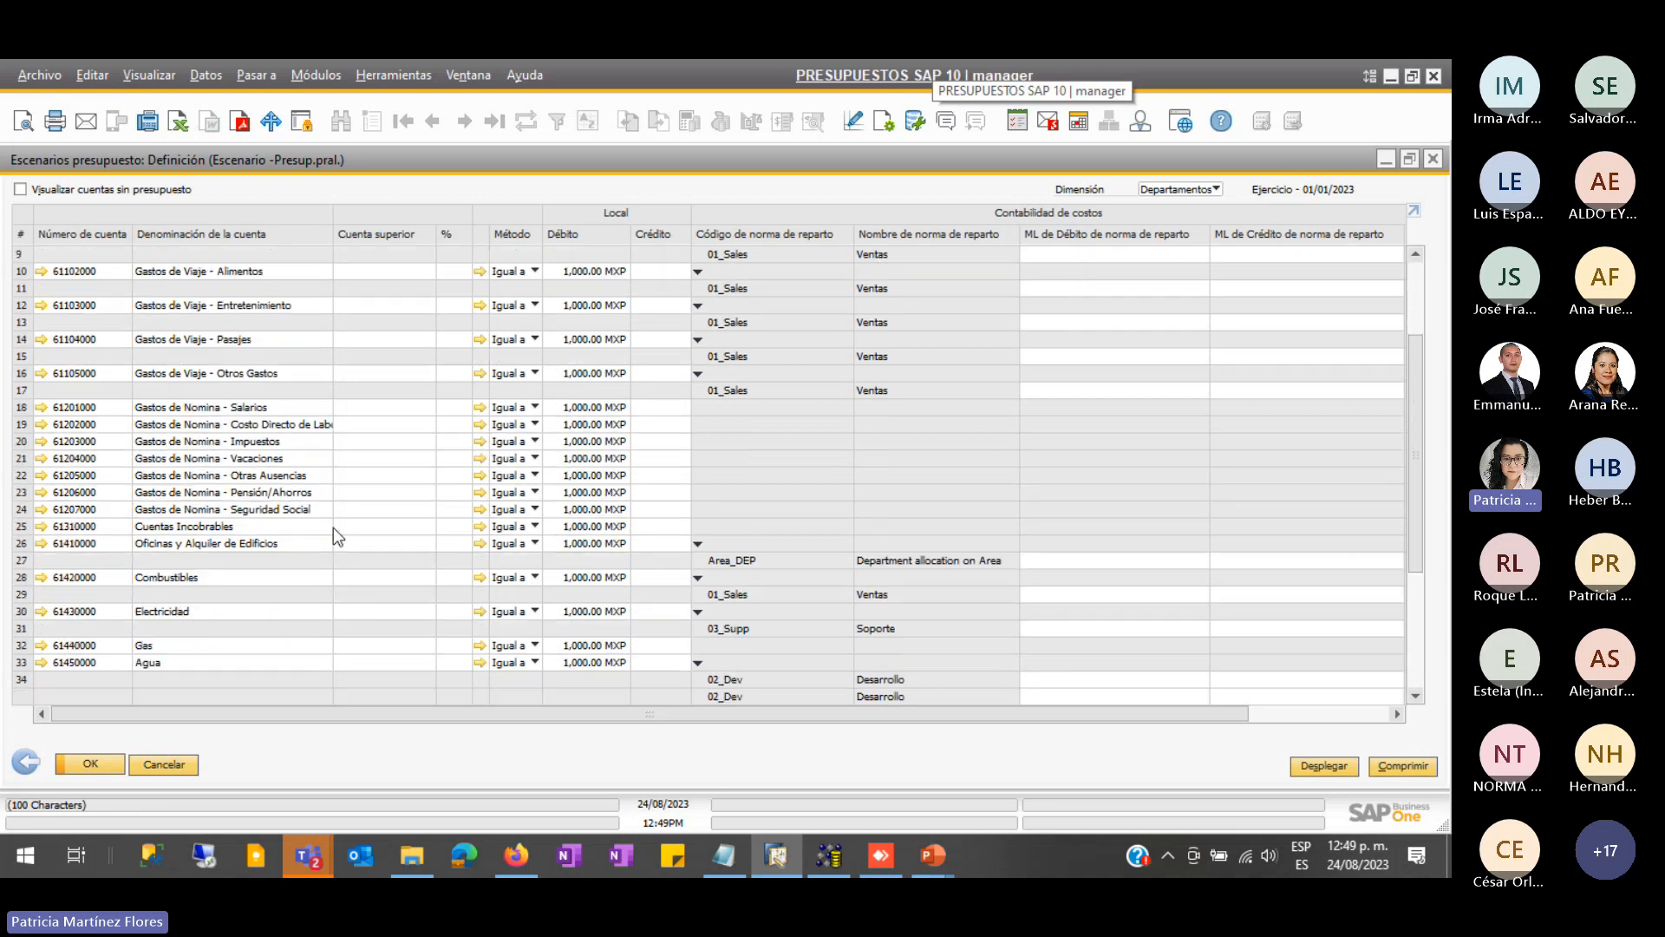
scroll(347, 504, "up", 4)
scroll(491, 382, "up", 1)
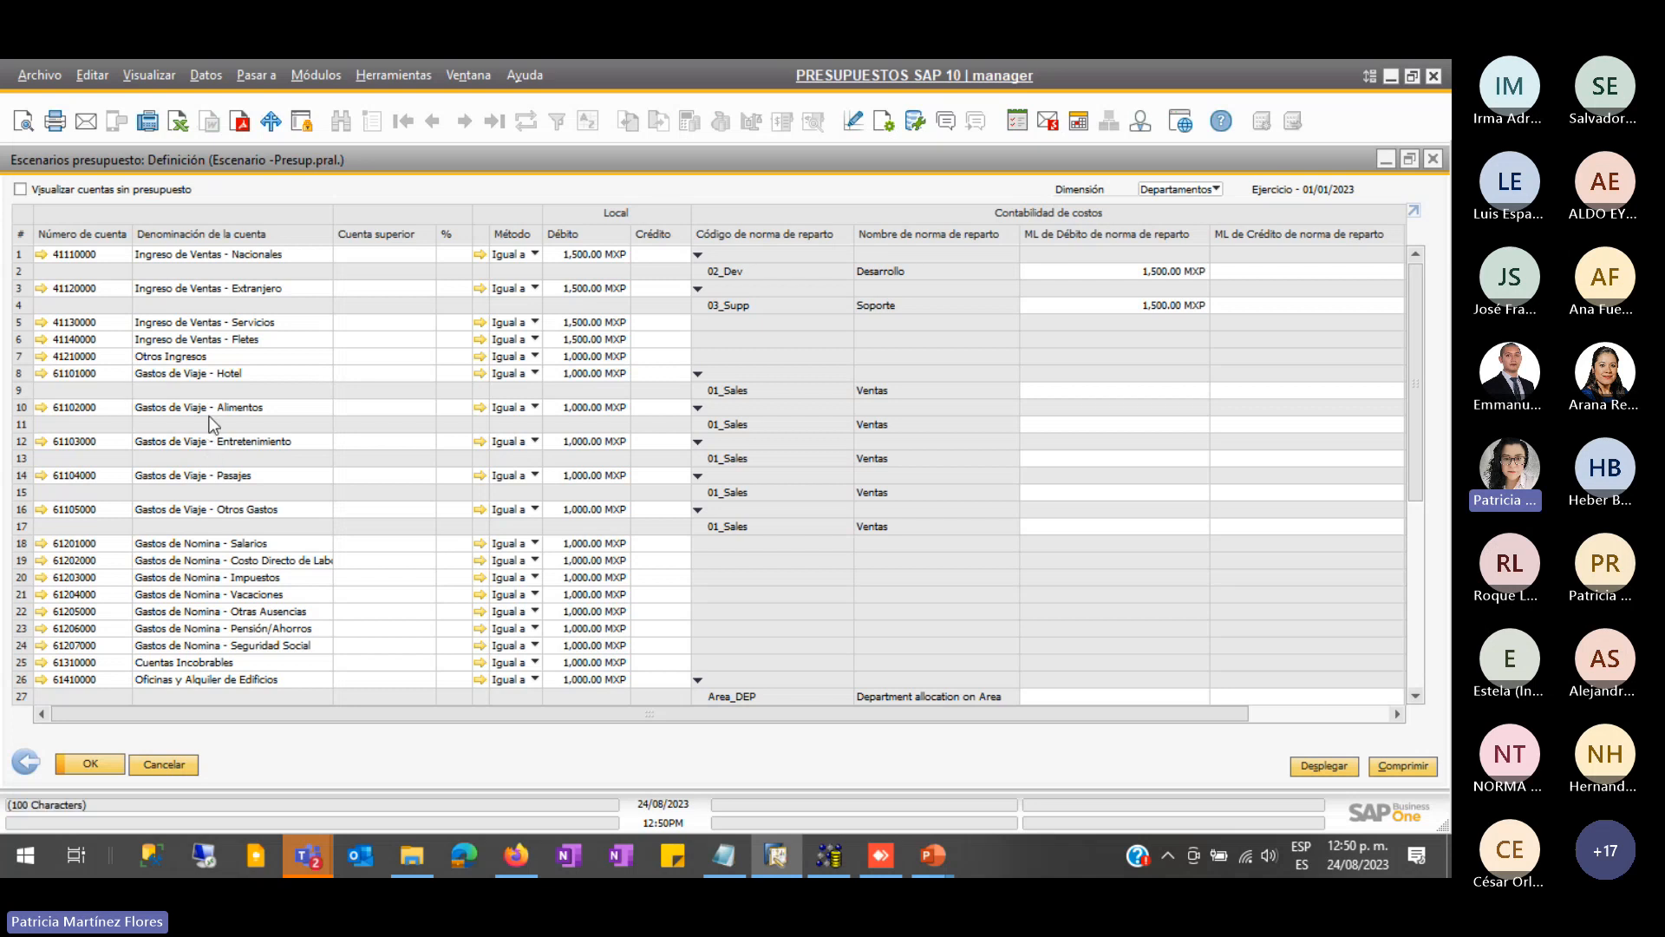
scroll(204, 607, "down", 2)
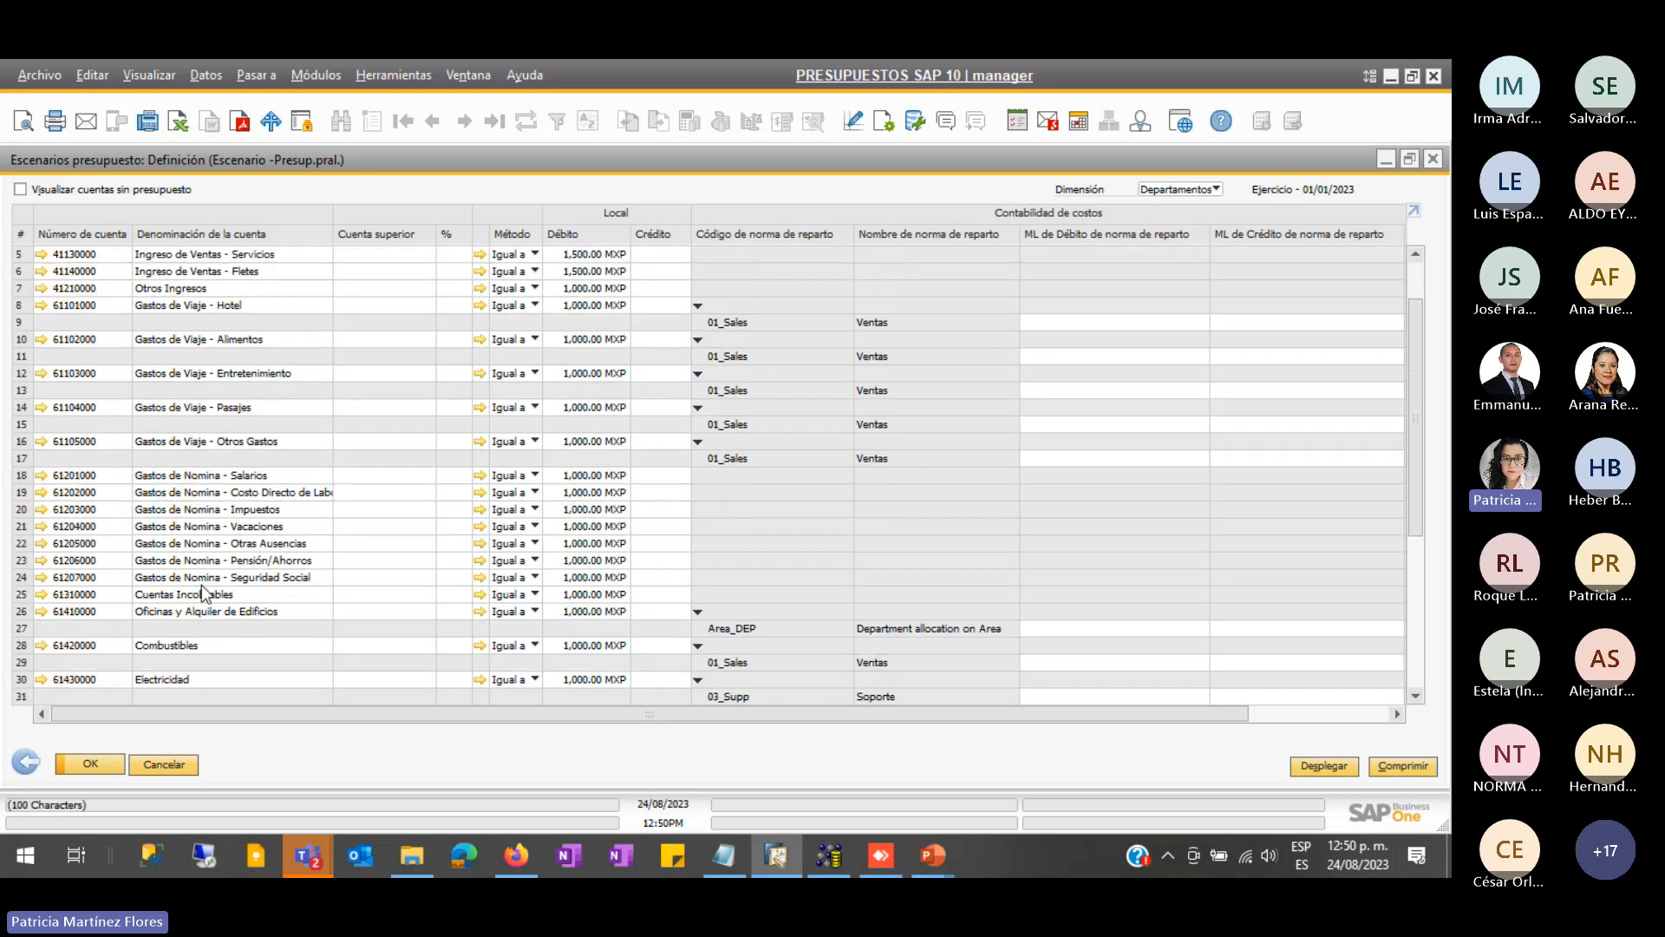
scroll(248, 588, "down", 3)
scroll(154, 690, "up", 3)
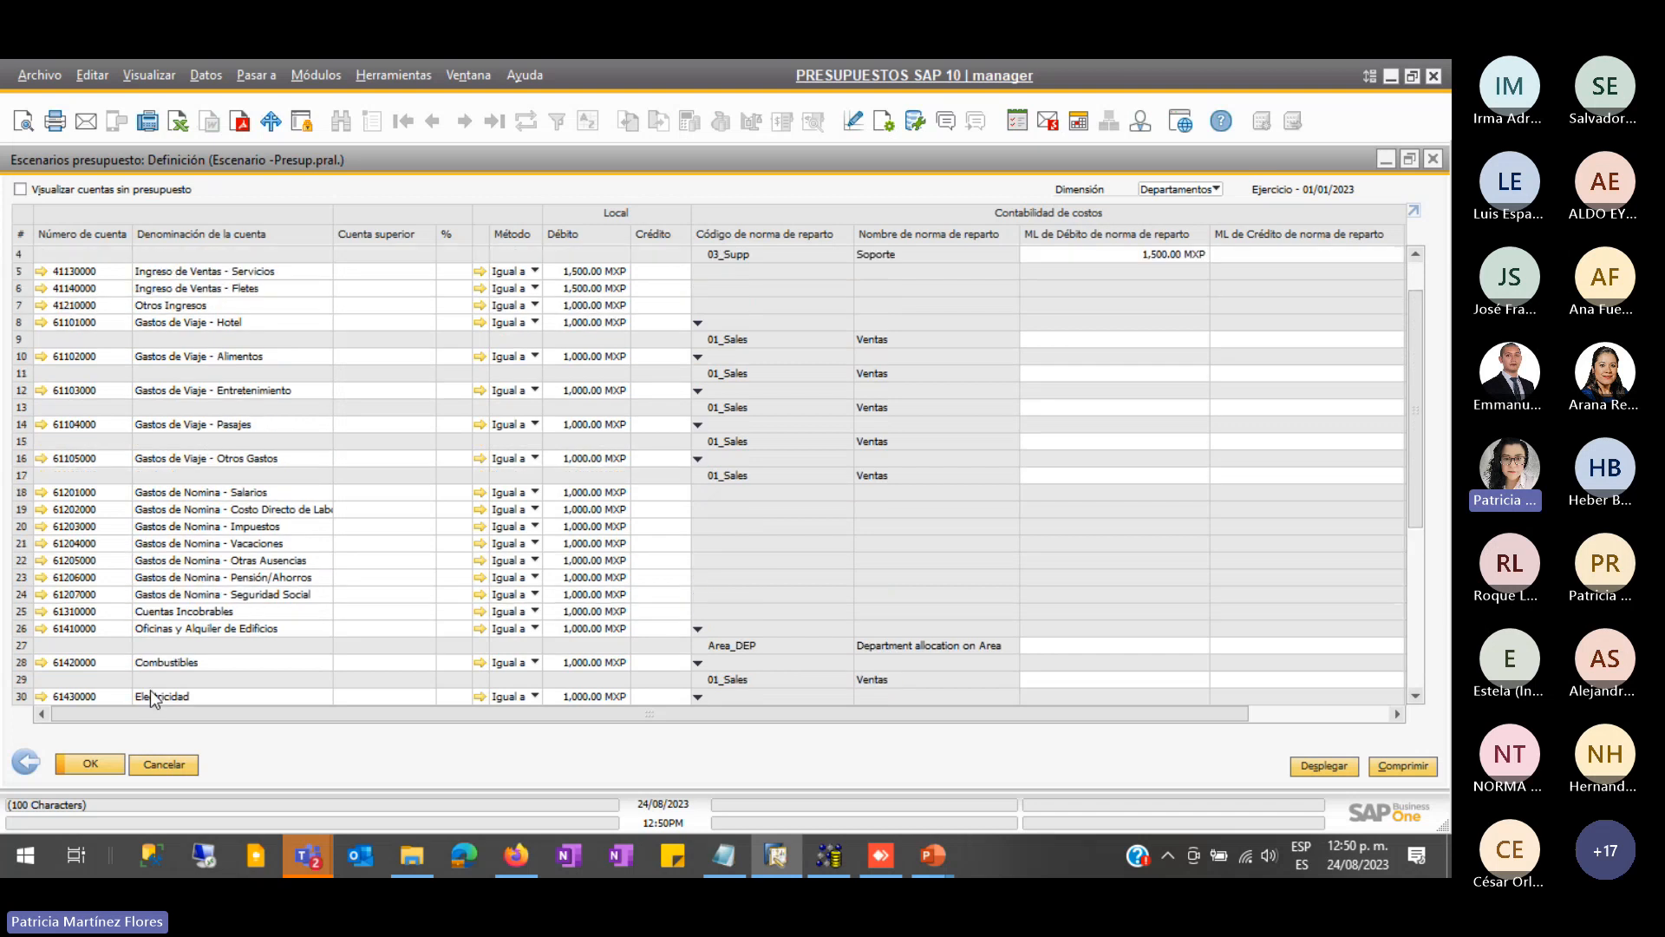
scroll(147, 693, "up", 2)
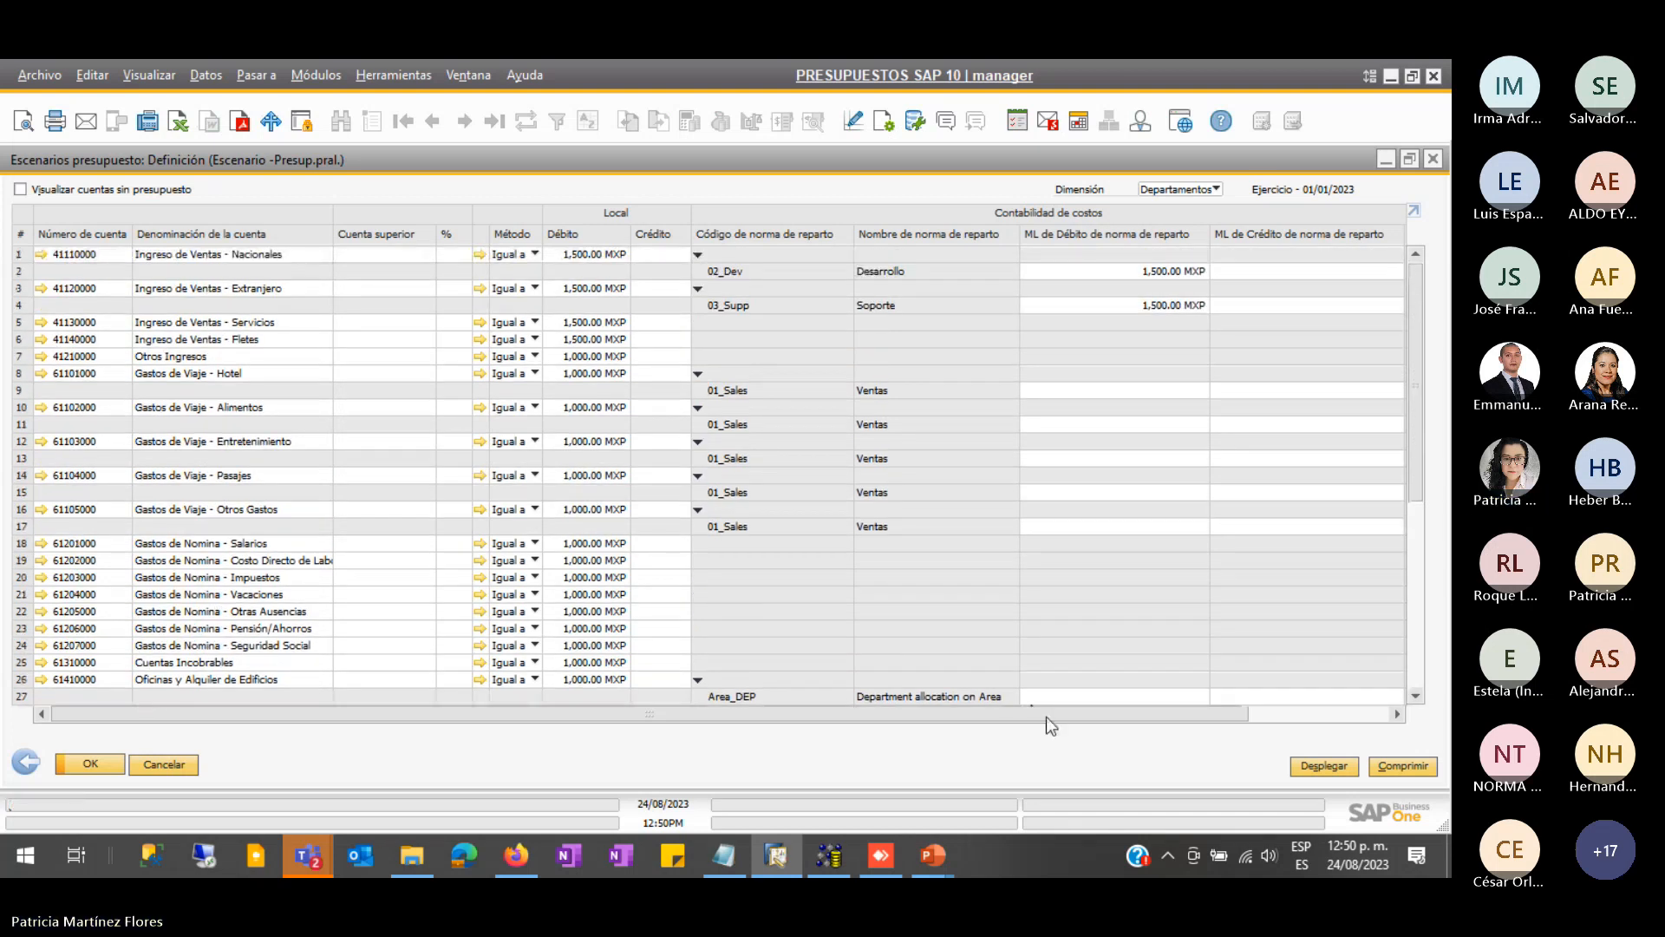
- Scroll the grid right to reveal the ML real de norma de reparto actual amounts
left_click_drag(1046, 716, 1319, 712)
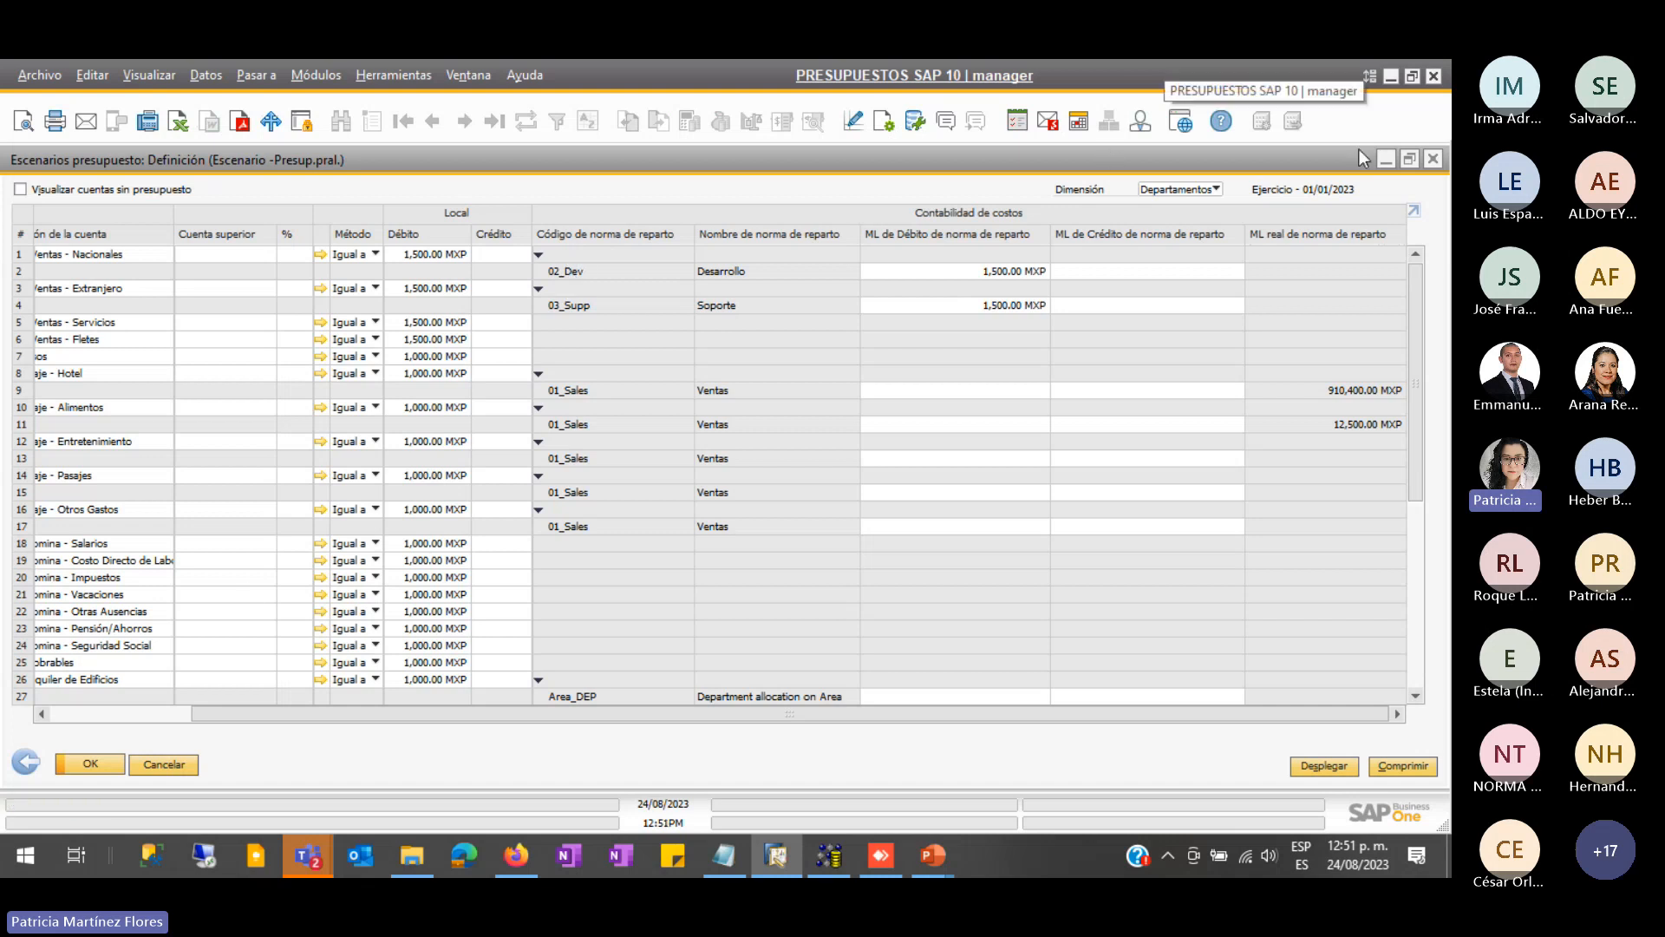
- Open the Plan de cuentas at Gastos account 61101000 Gastos de Viaje - Hotel
left_click(1412, 163)
scroll(245, 402, "up", 3)
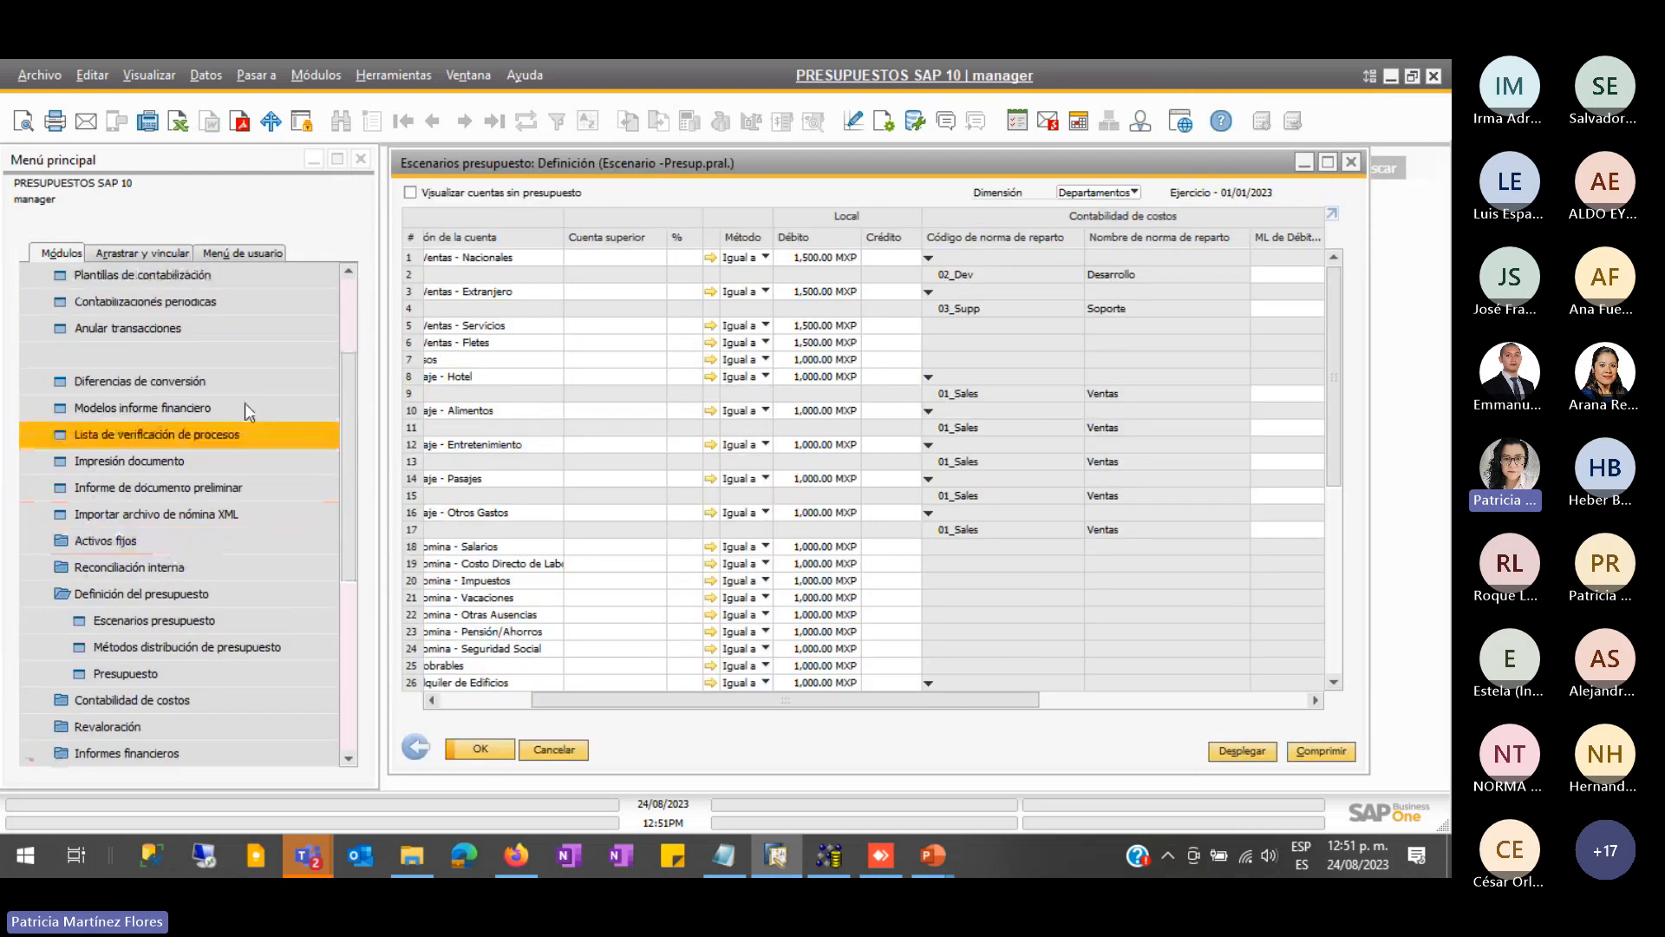
left_click(138, 330)
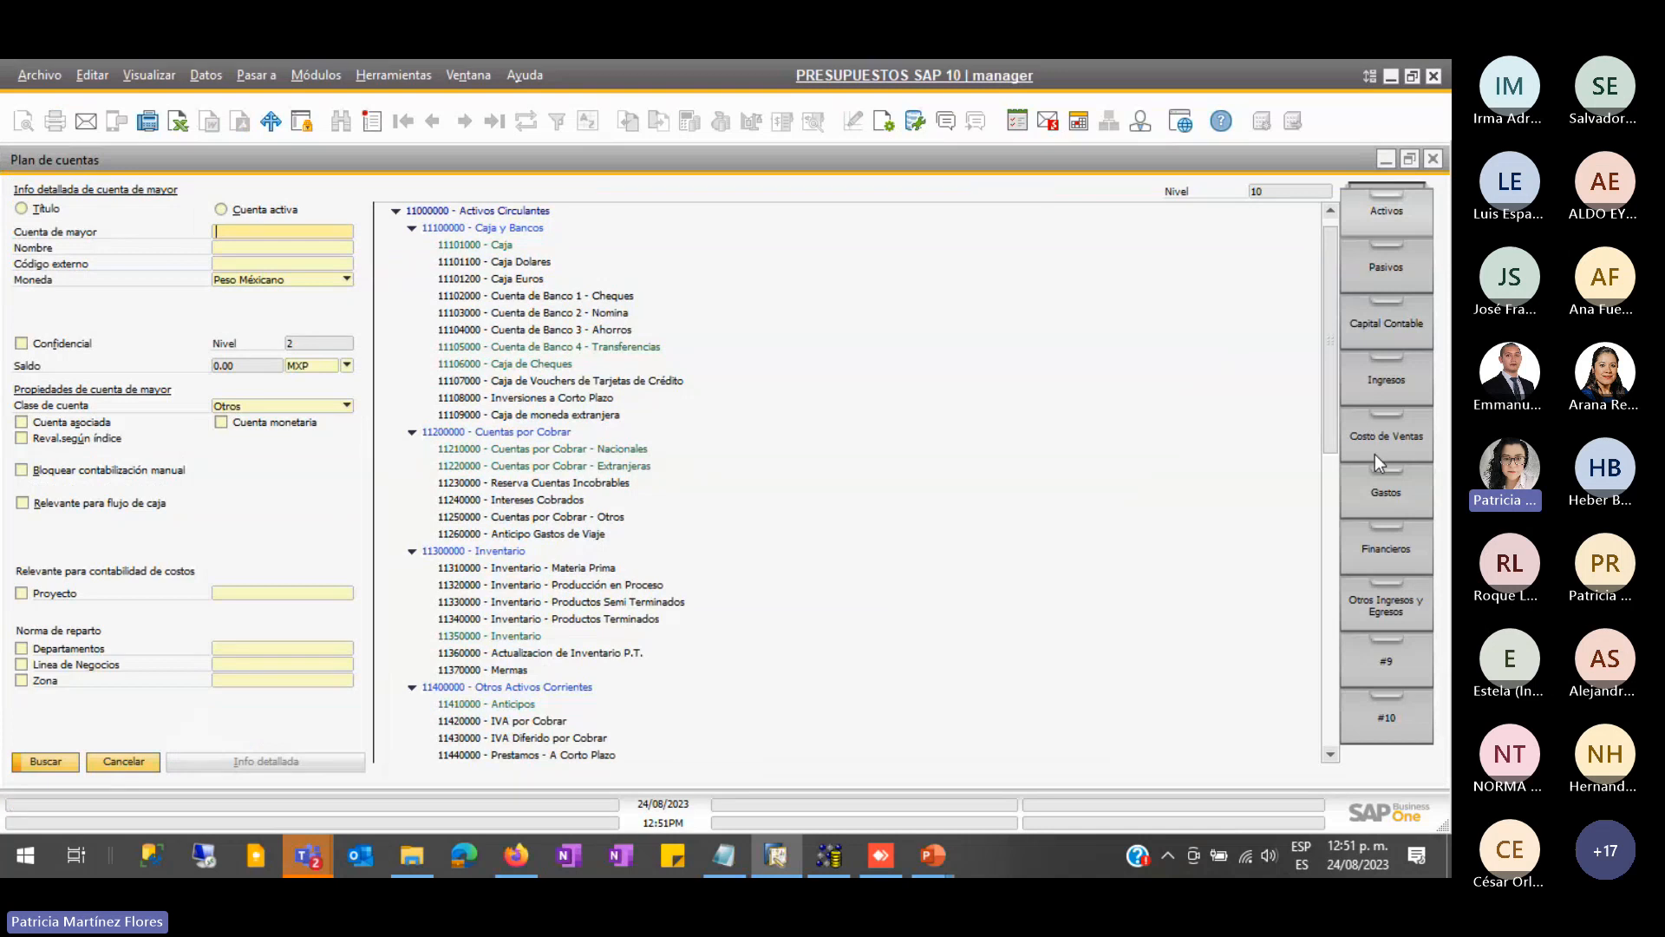
left_click(1384, 491)
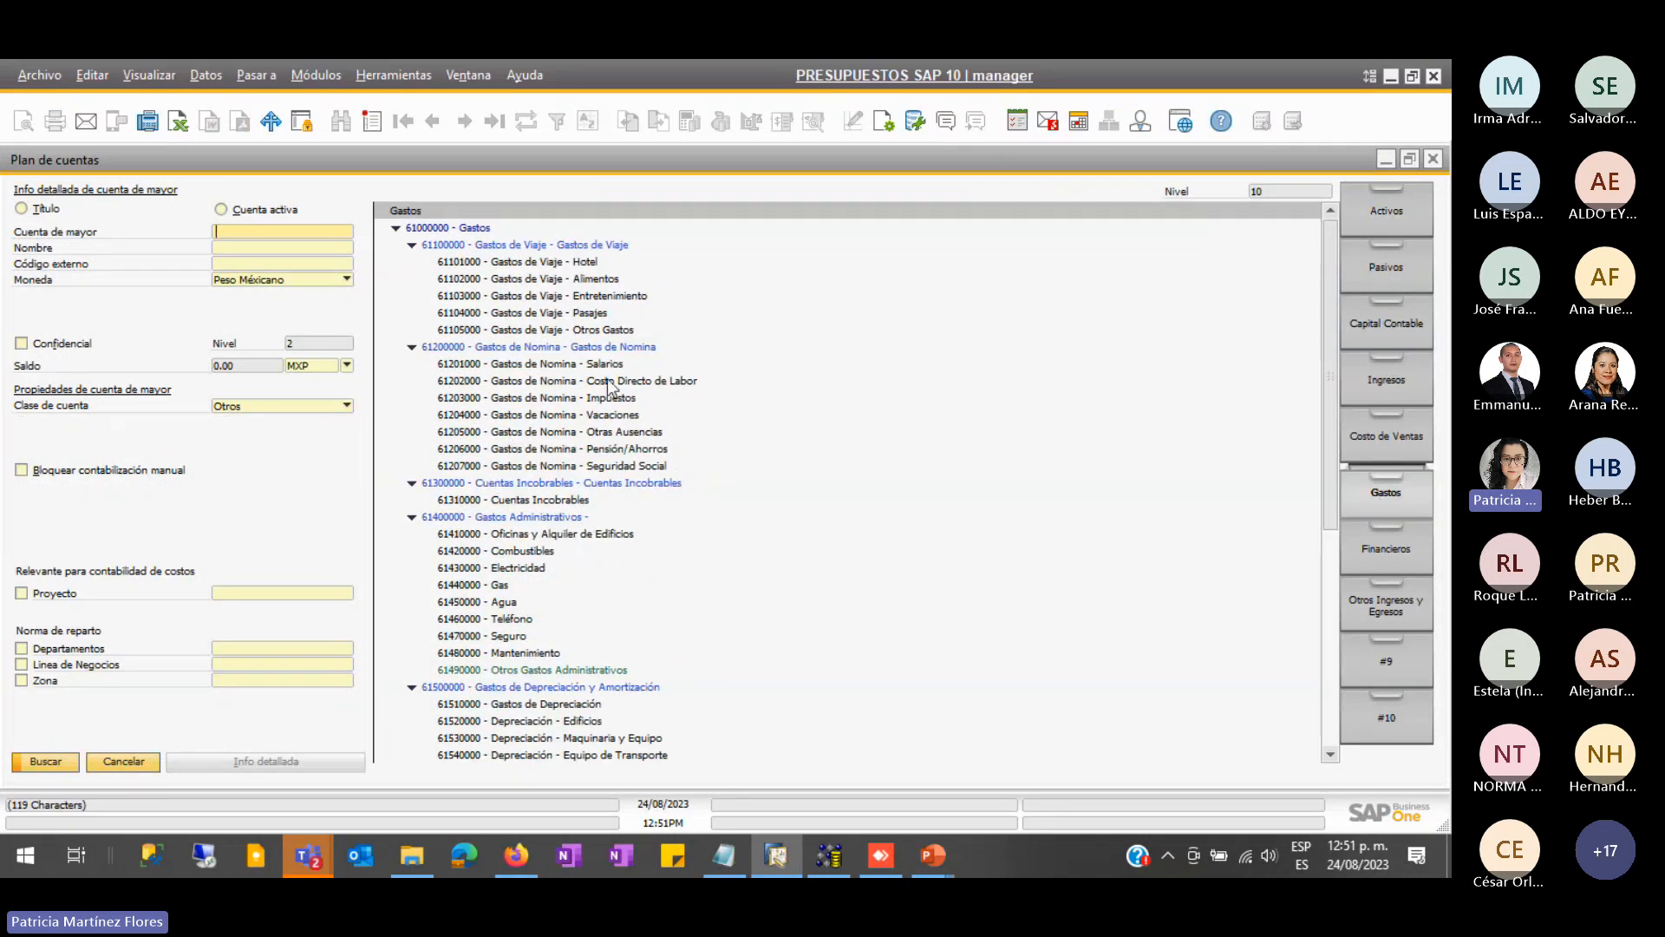
left_click(588, 262)
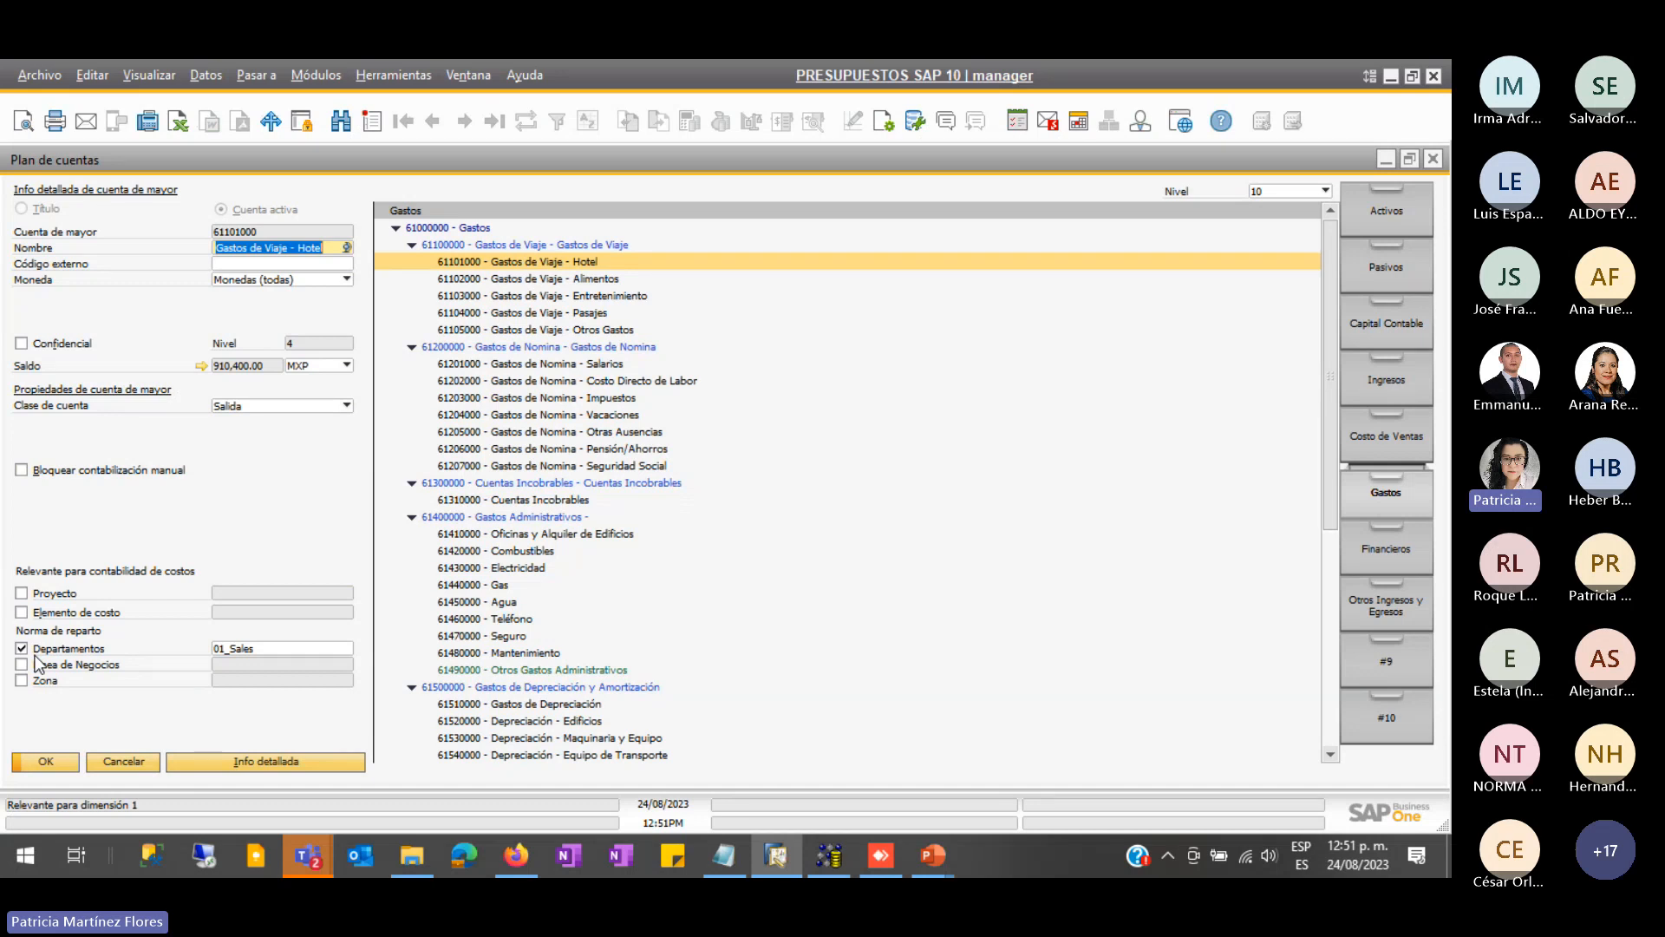
- Check the account's distribution rule and project lists, then cancel the chart of accounts unsaved
left_click(339, 650)
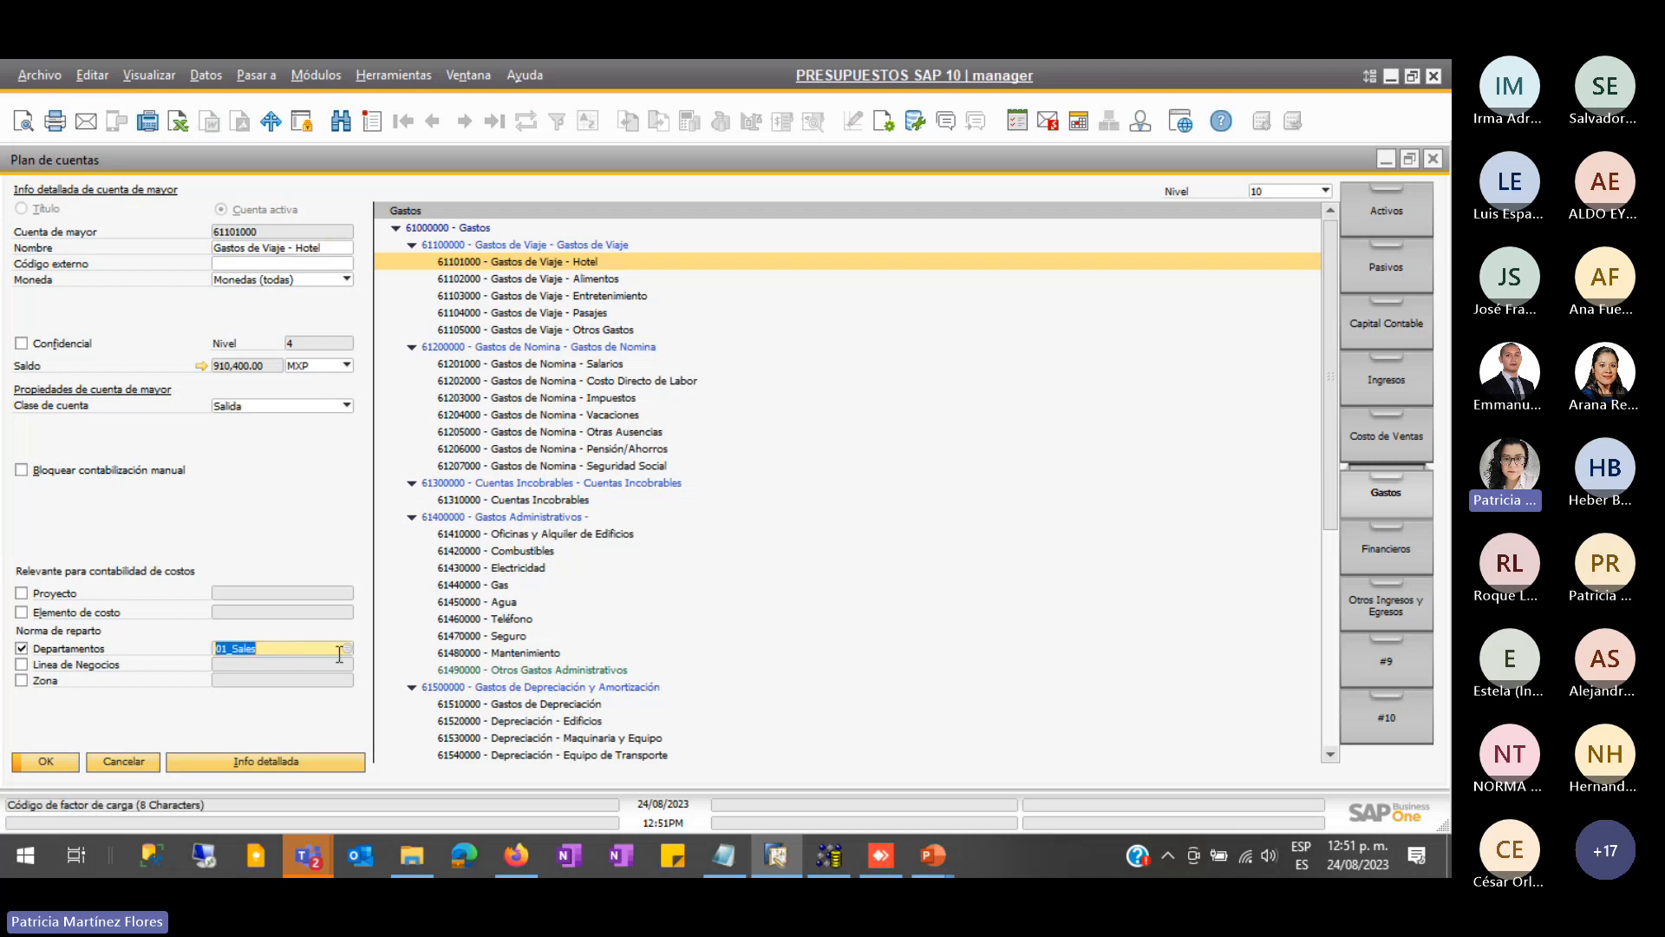
left_click(347, 648)
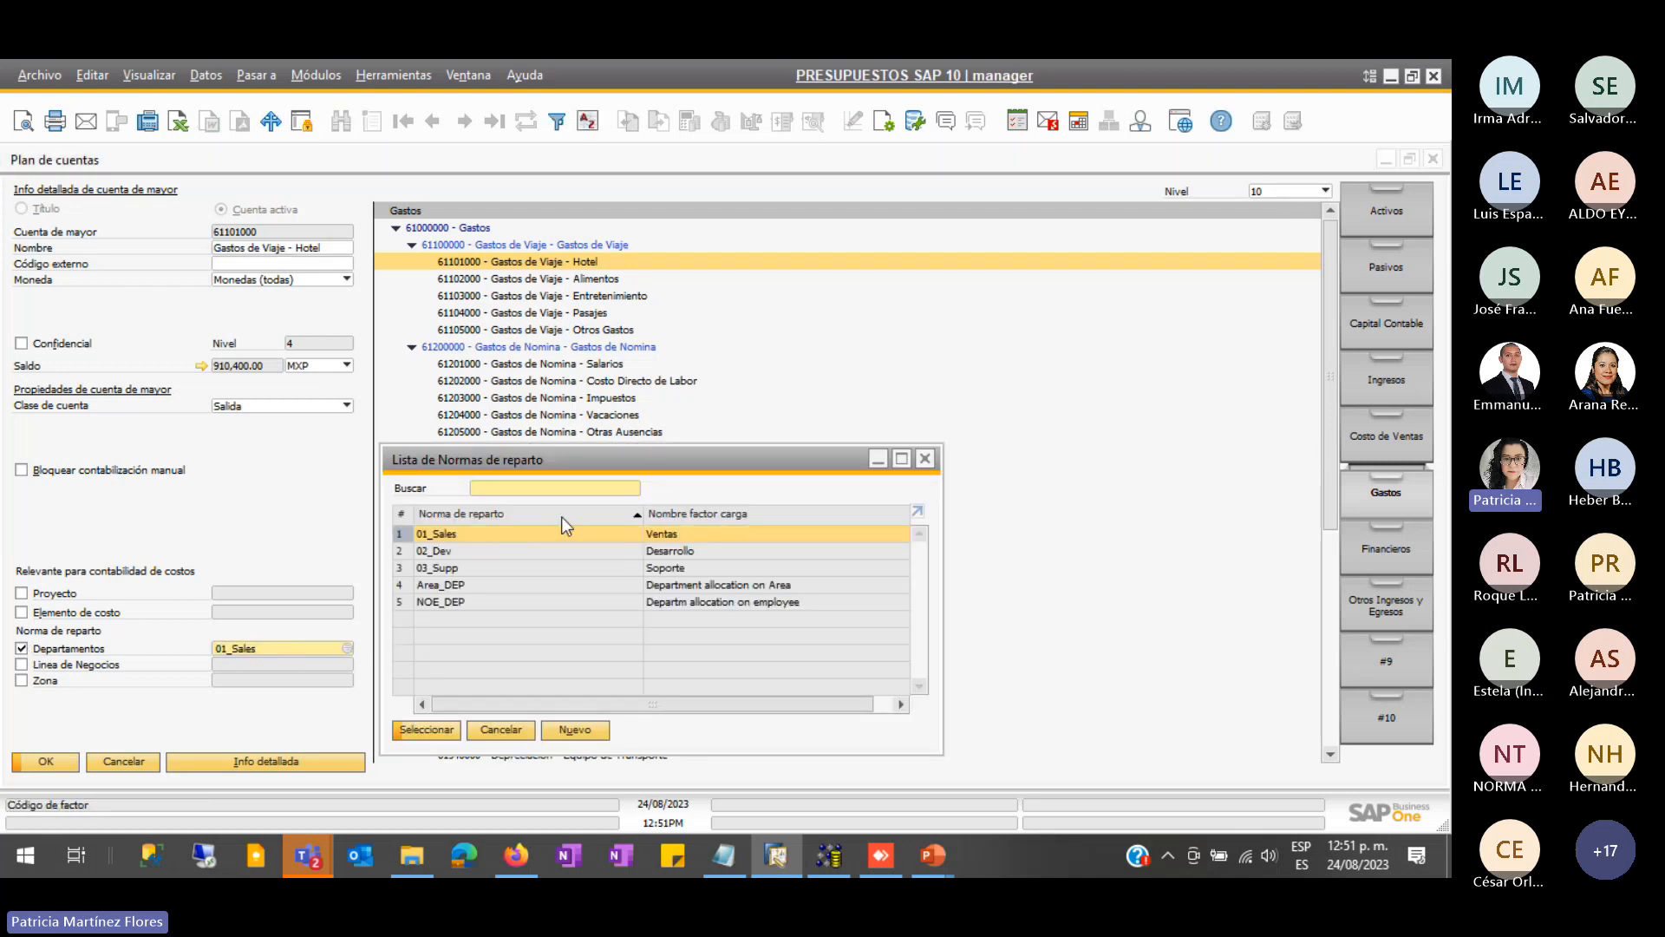
left_click(501, 730)
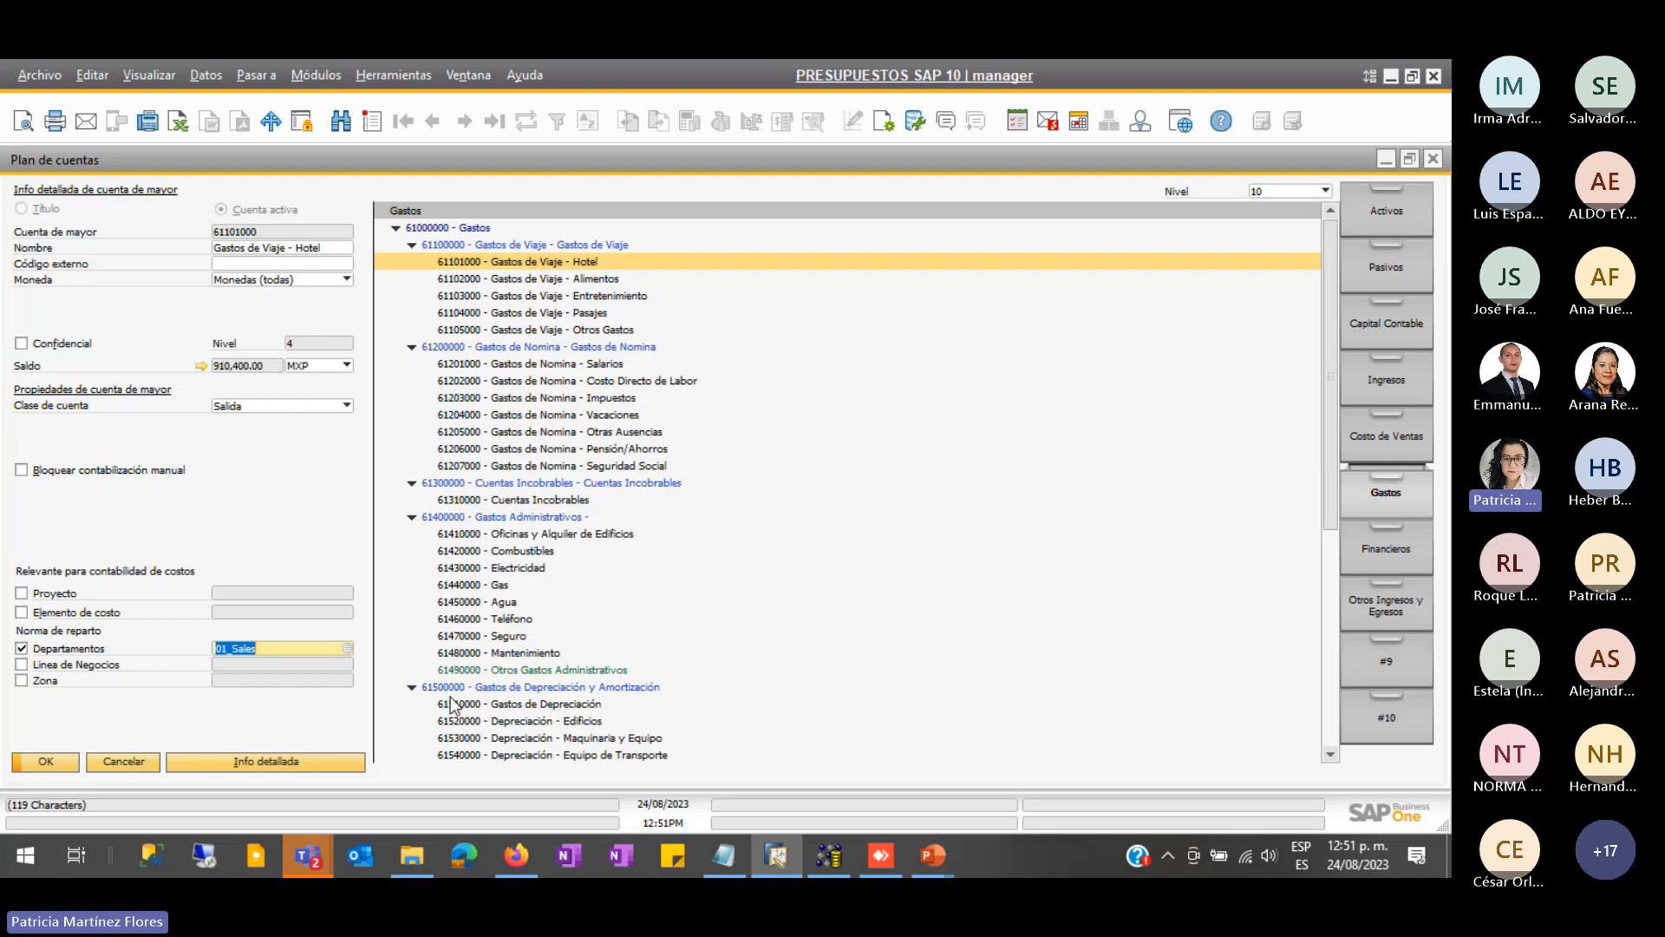
left_click(66, 594)
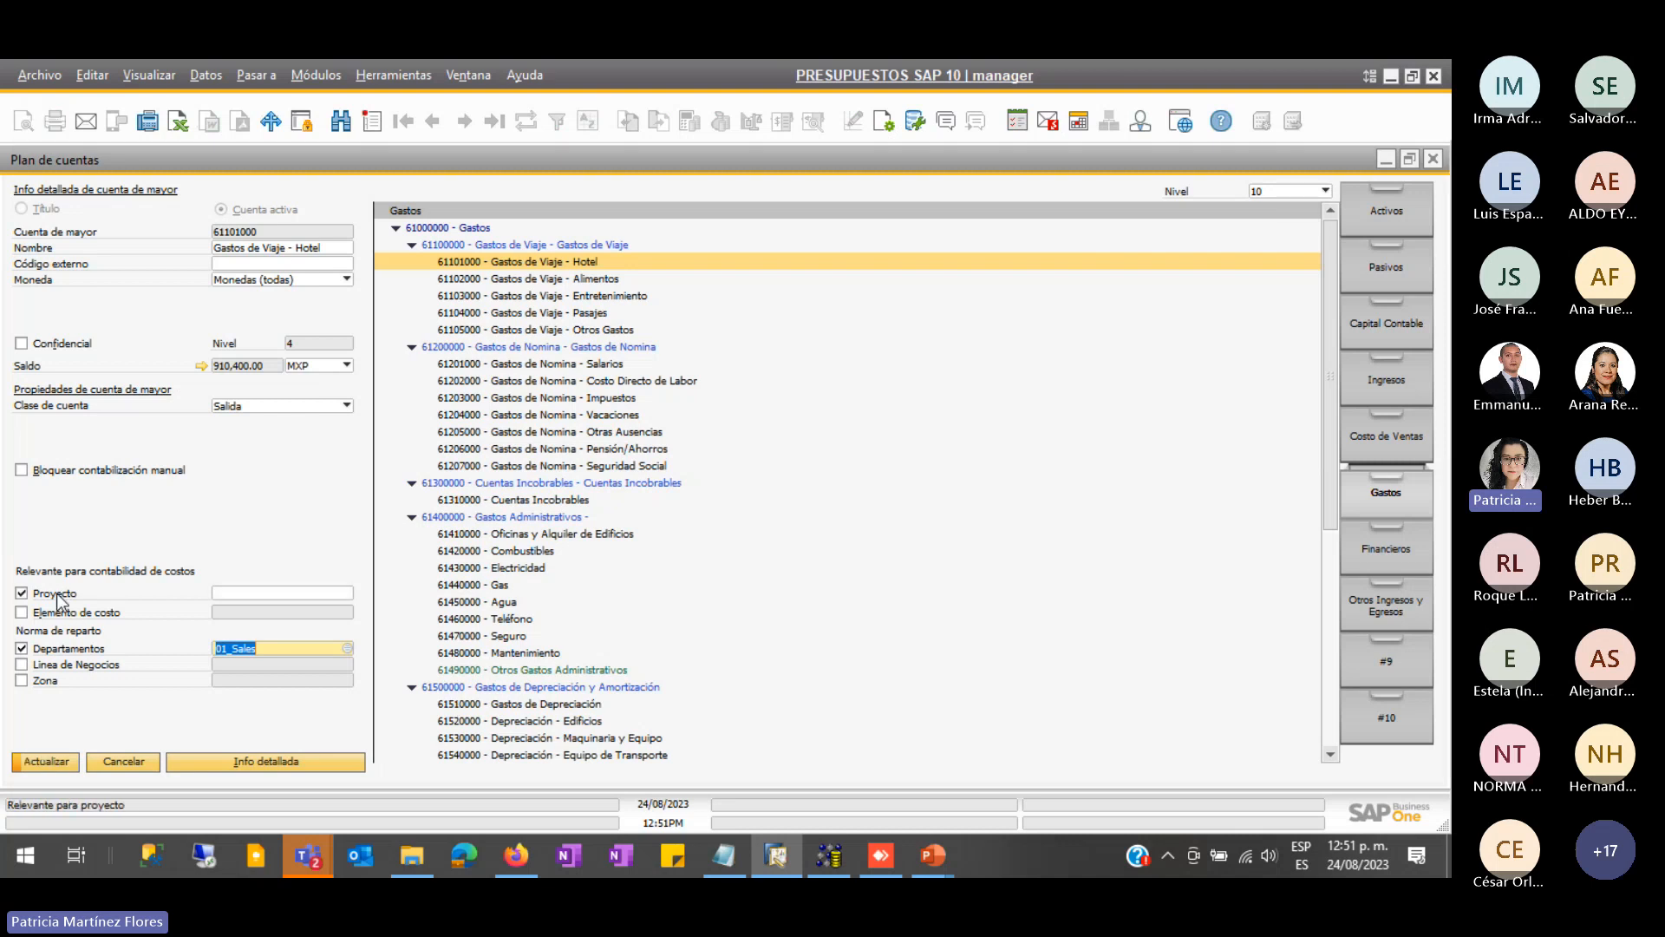
left_click(289, 594)
left_click(347, 593)
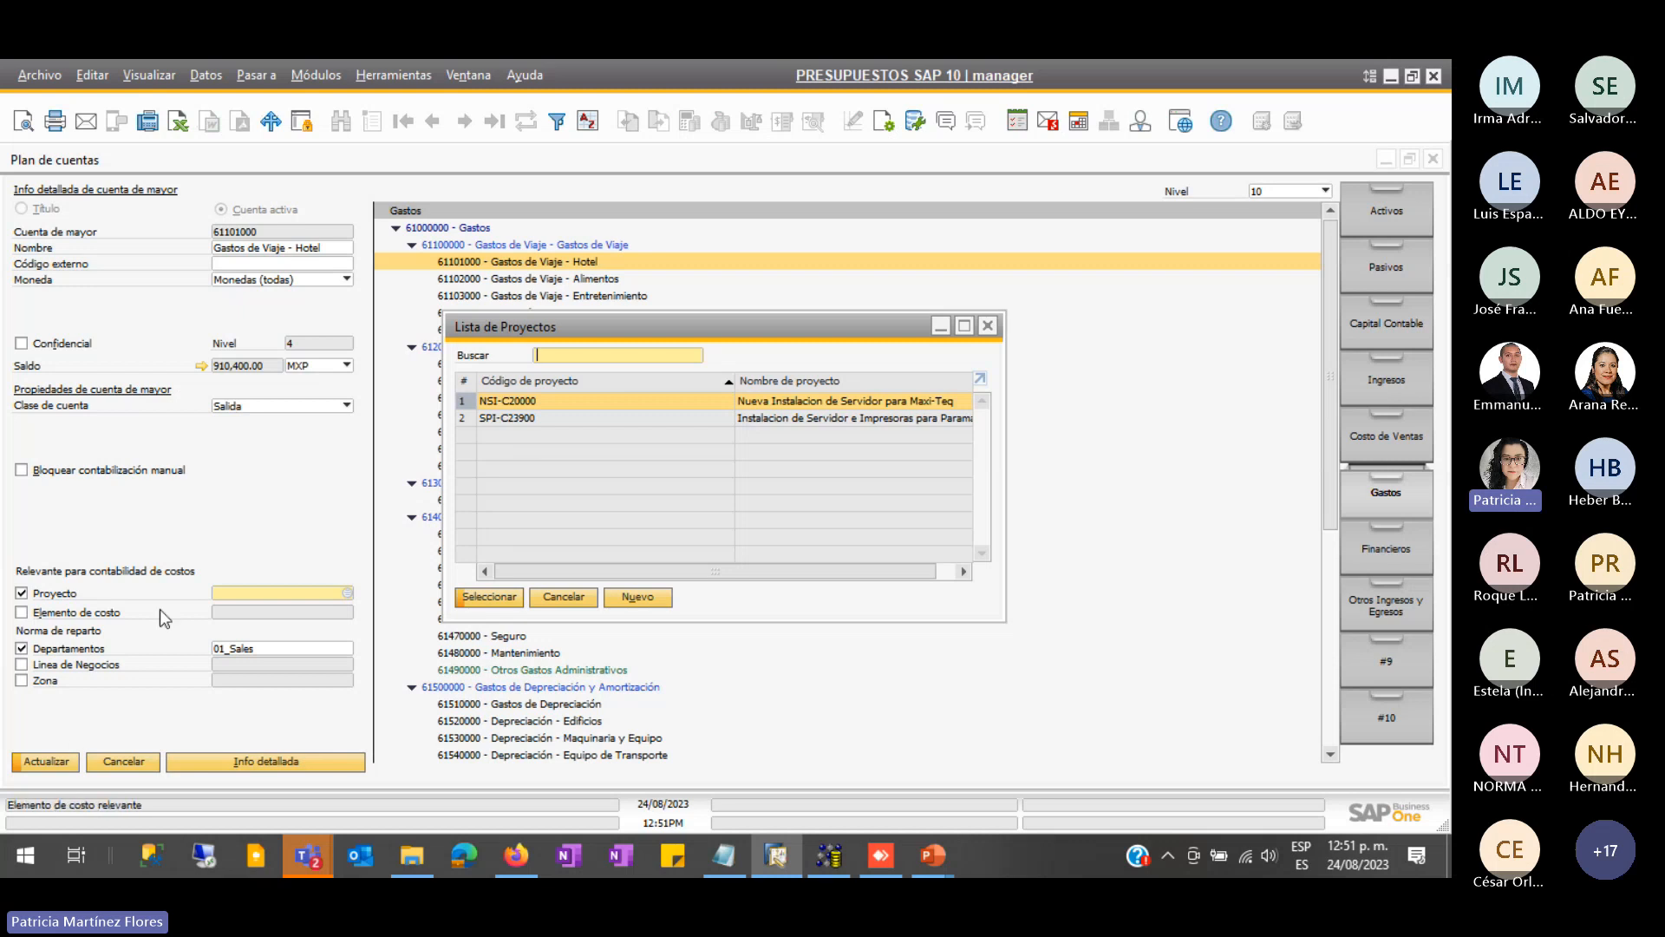
left_click(564, 598)
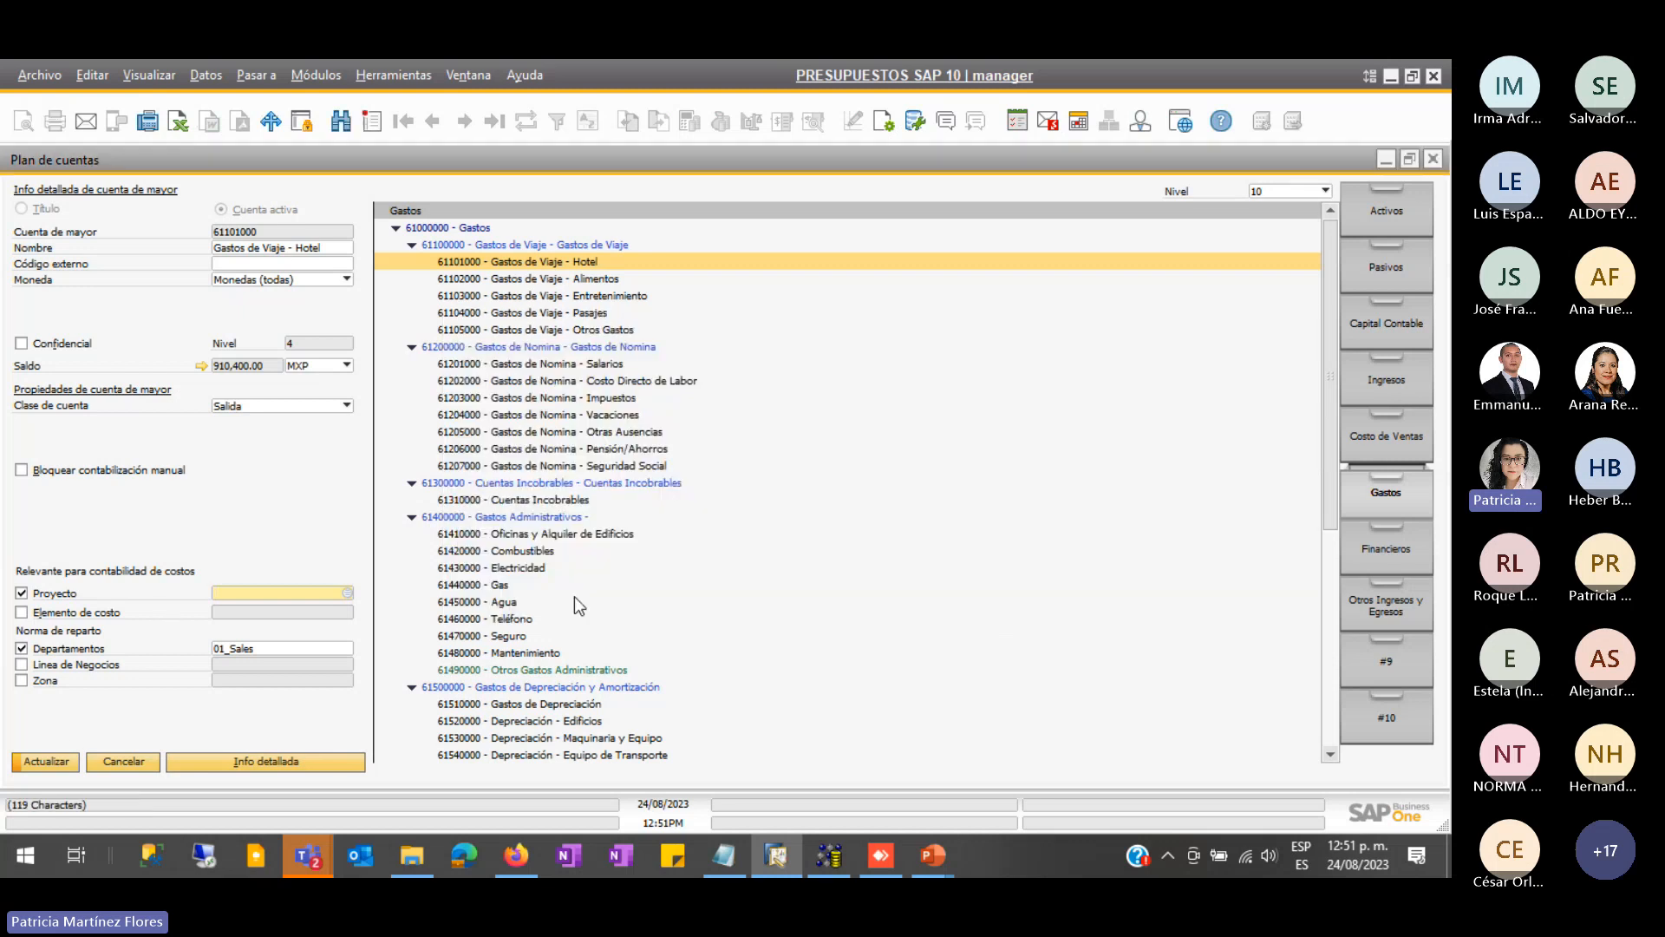
left_click(123, 764)
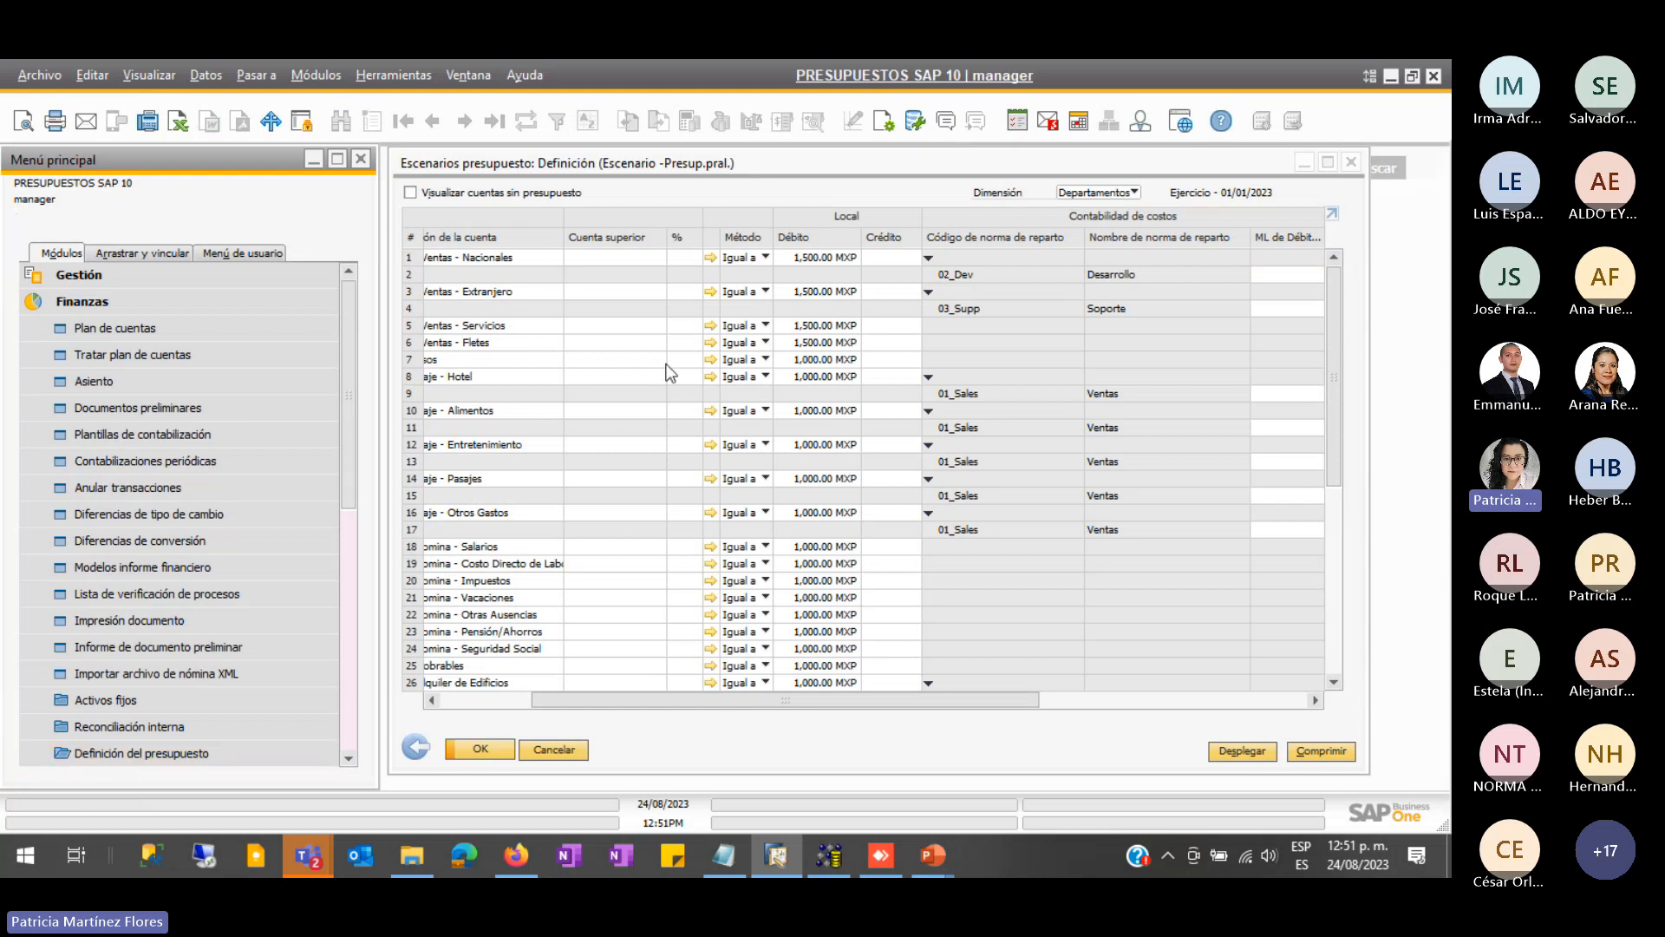
- Maximize the Escenarios presupuesto: Definición window to fill the workspace
left_click(1328, 163)
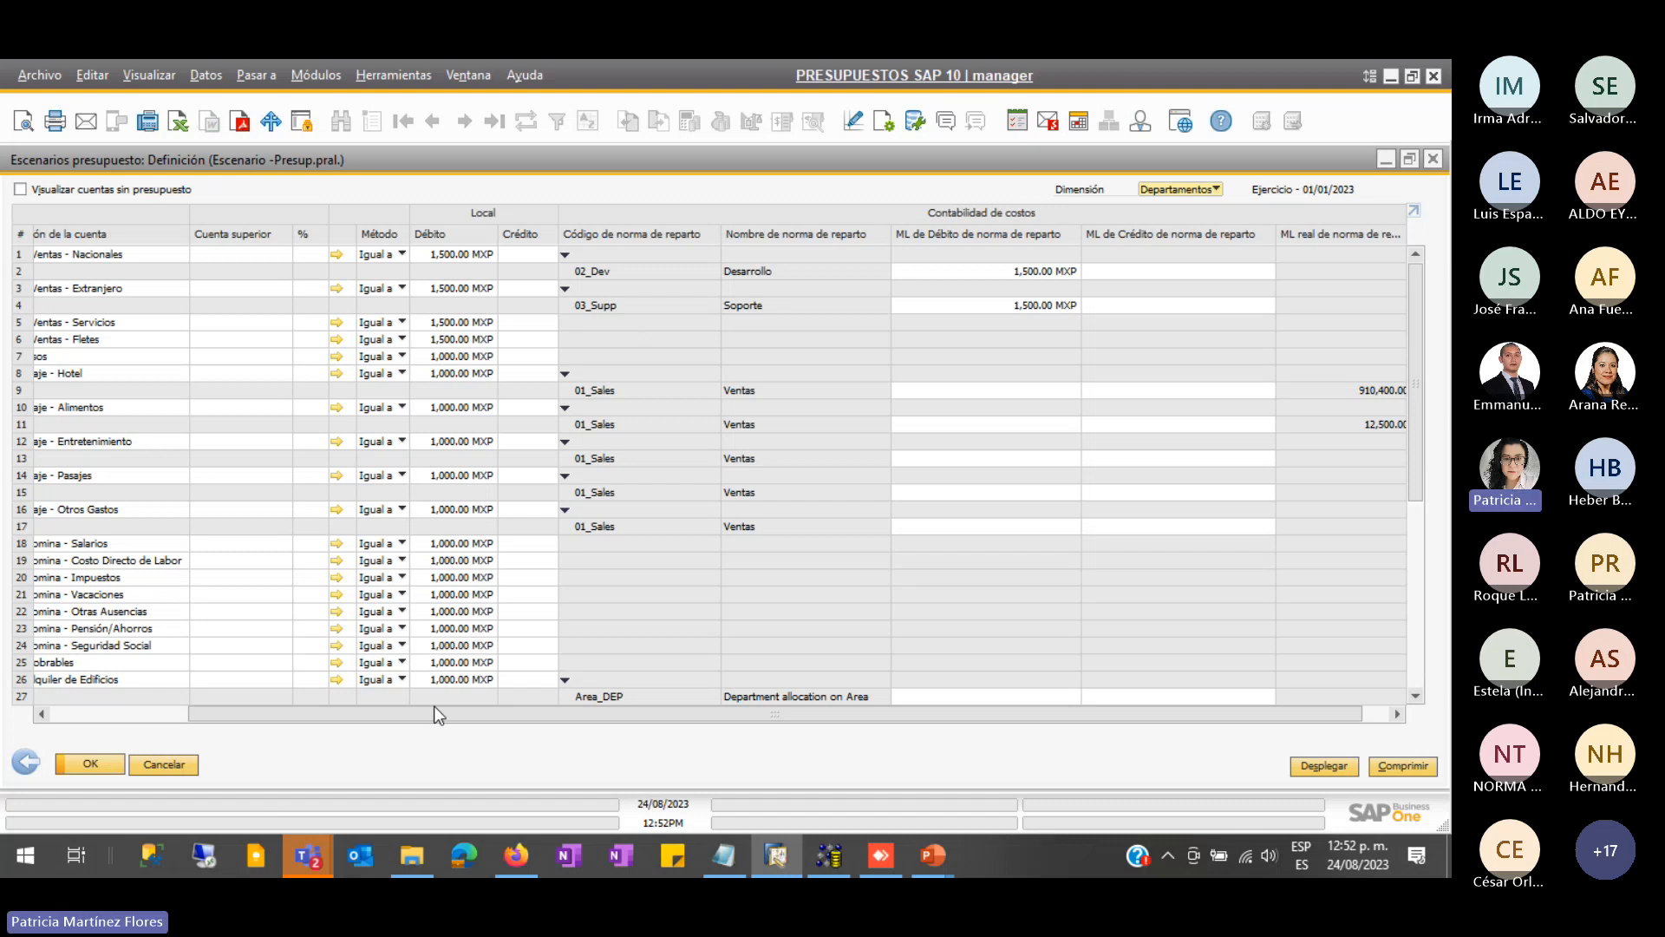
- Scroll the budget grid back left and down through the accounts to 61660000 Otros Gastos
left_click_drag(440, 715, 302, 733)
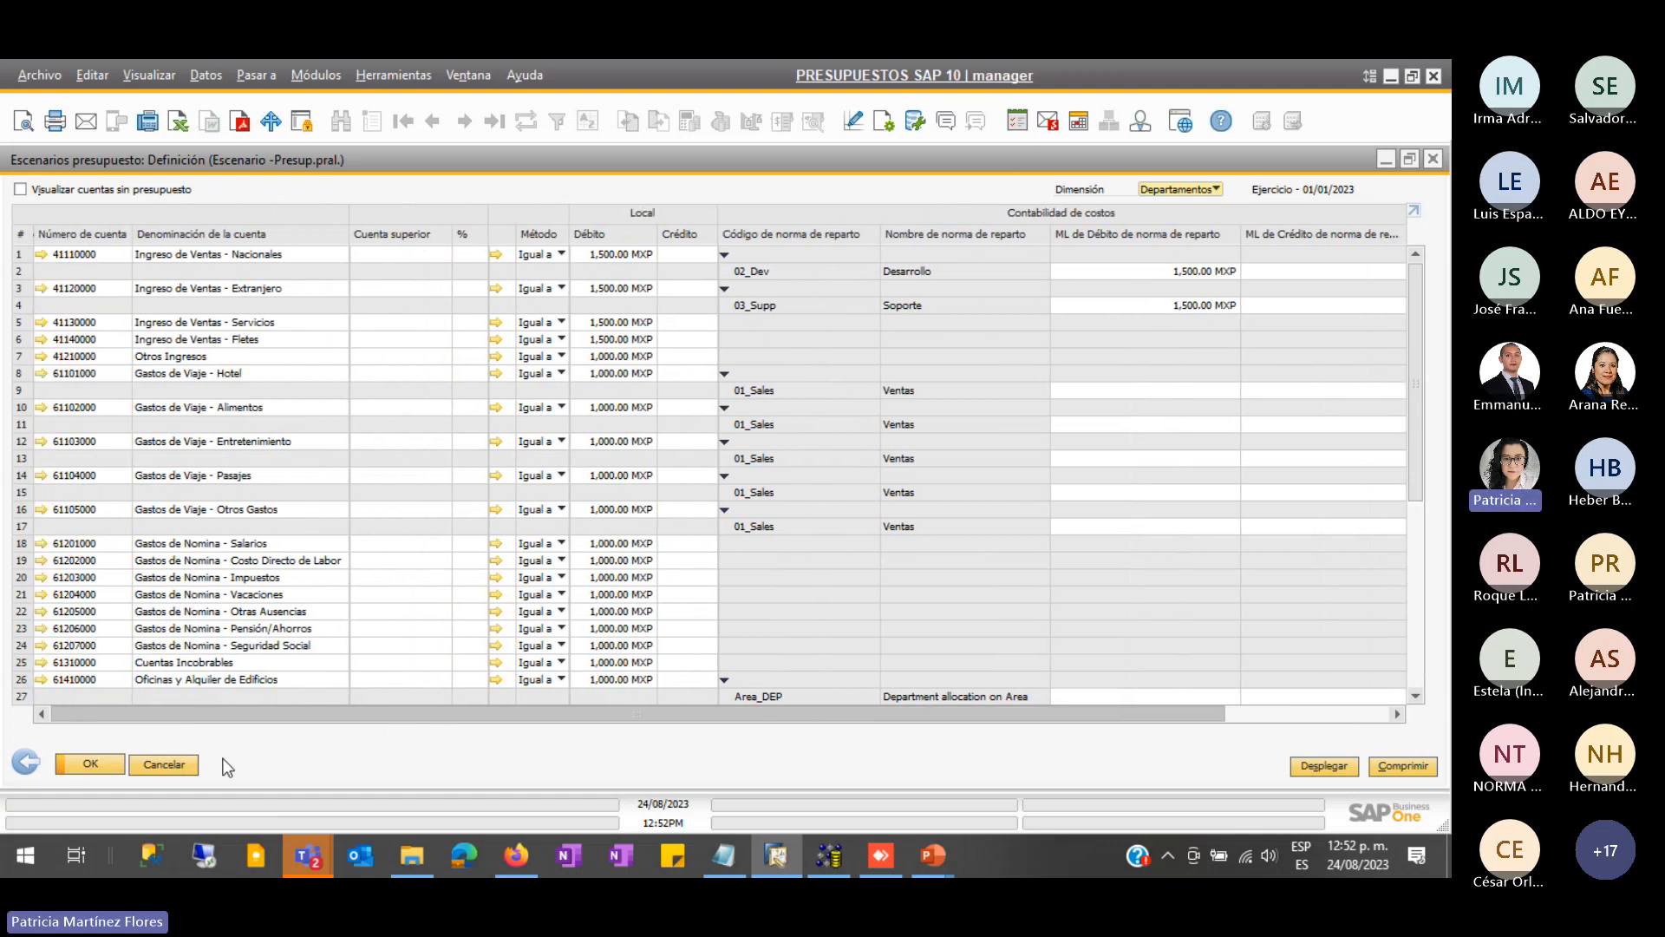
scroll(273, 602, "down", 4)
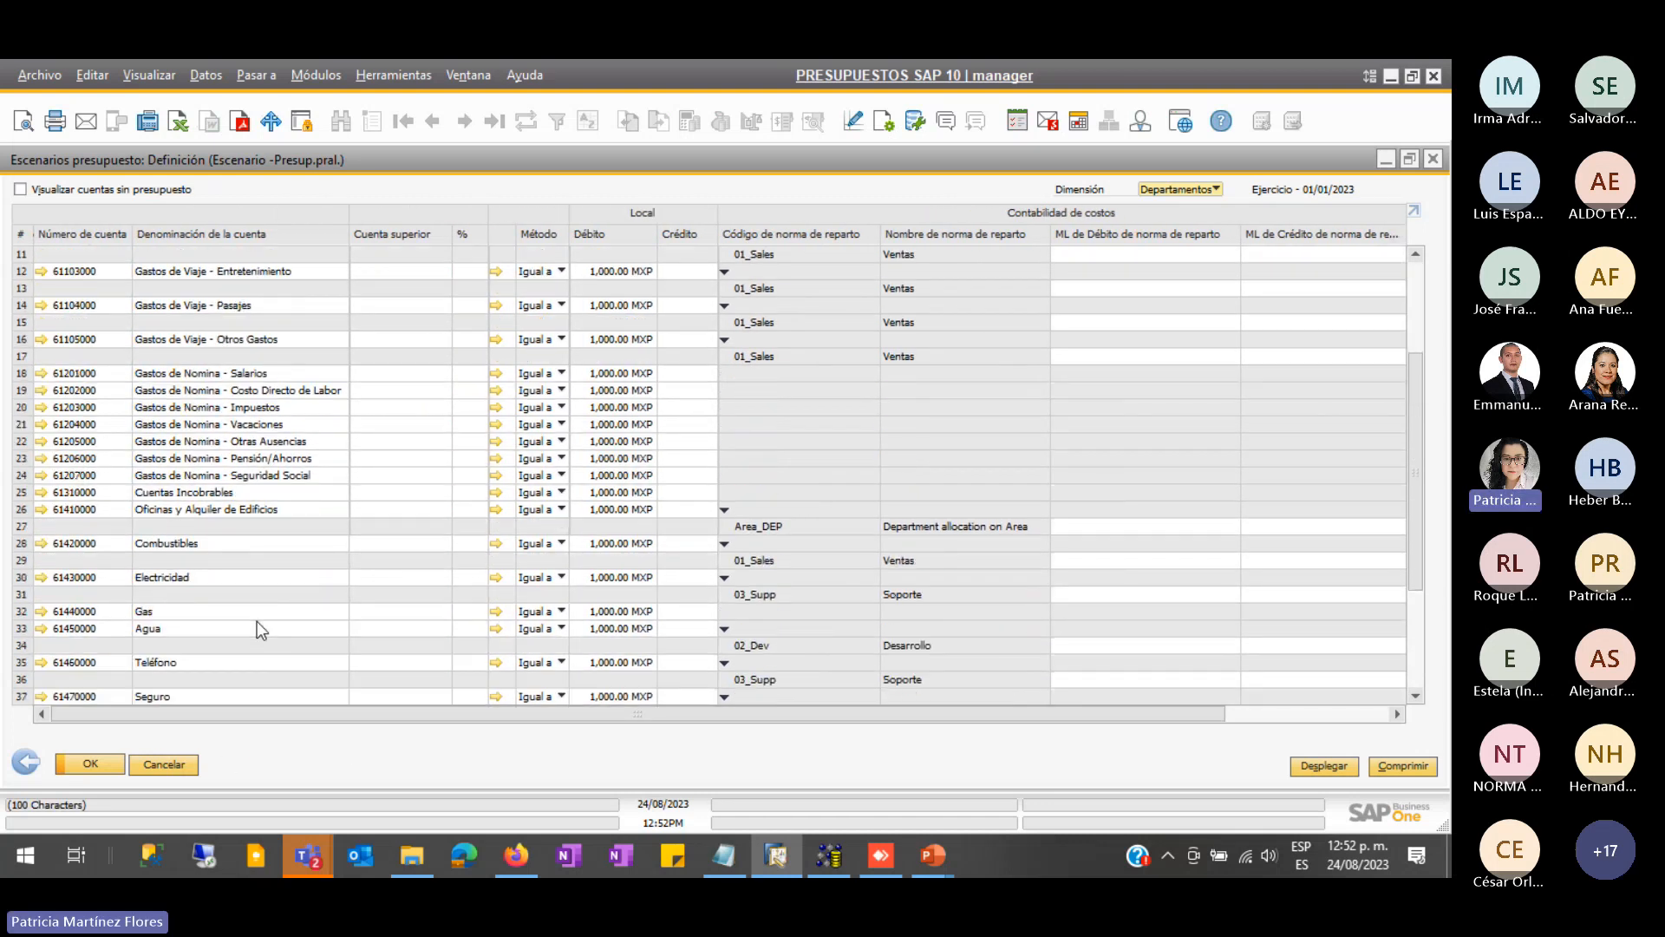
scroll(257, 621, "down", 1)
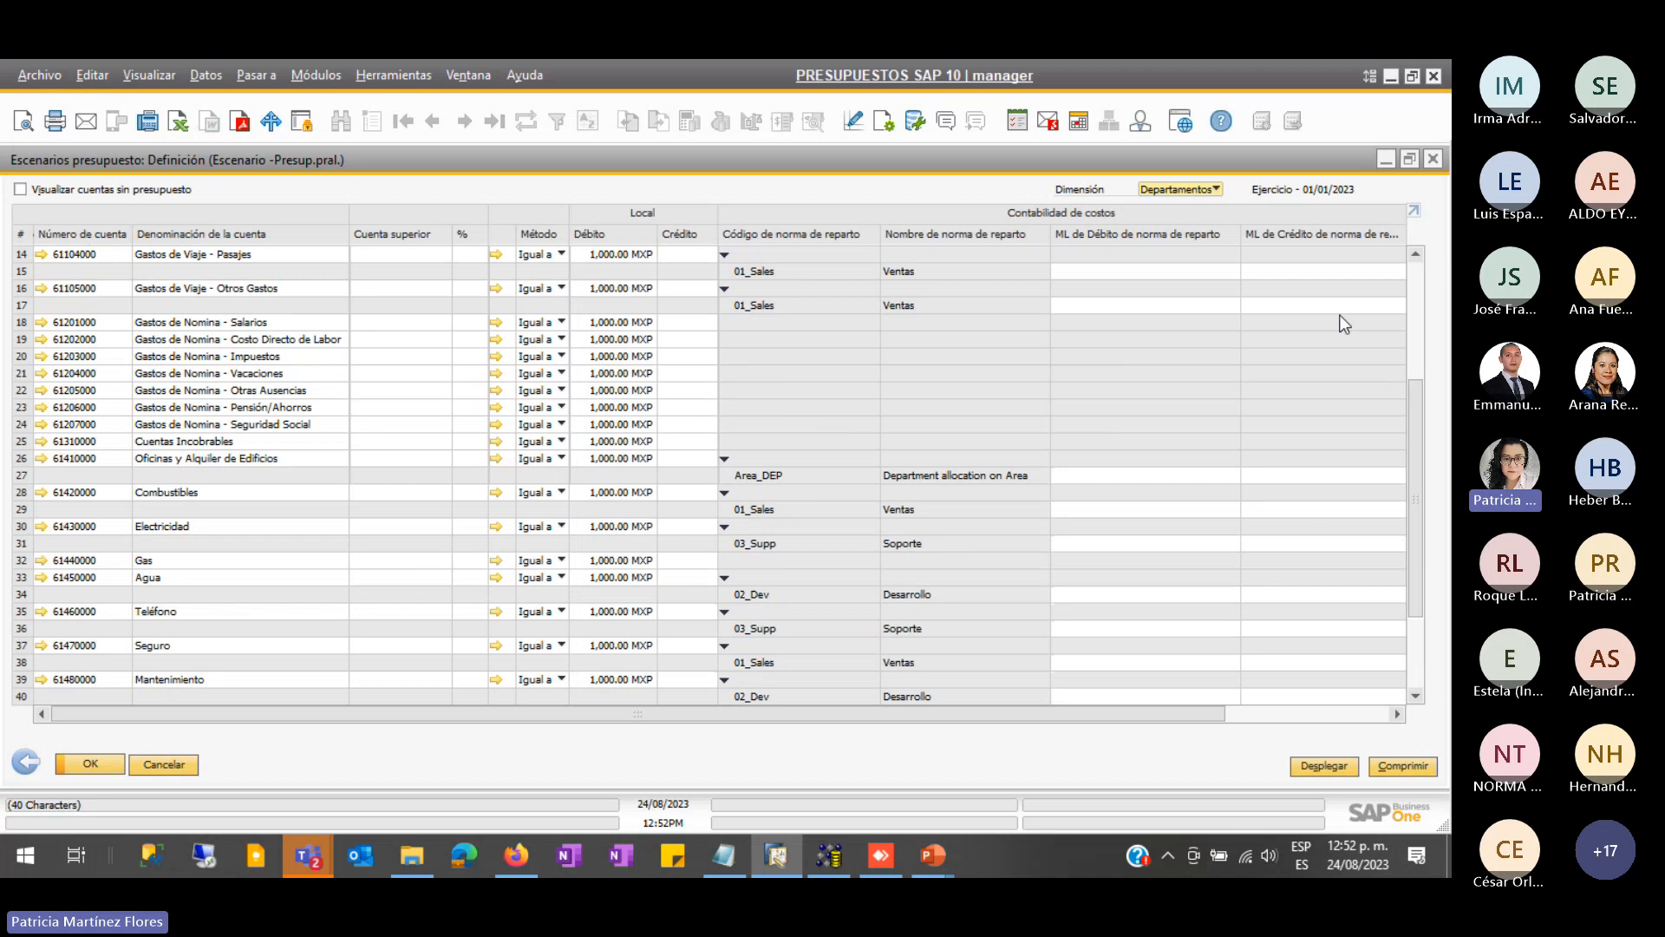
scroll(1271, 632, "down", 2)
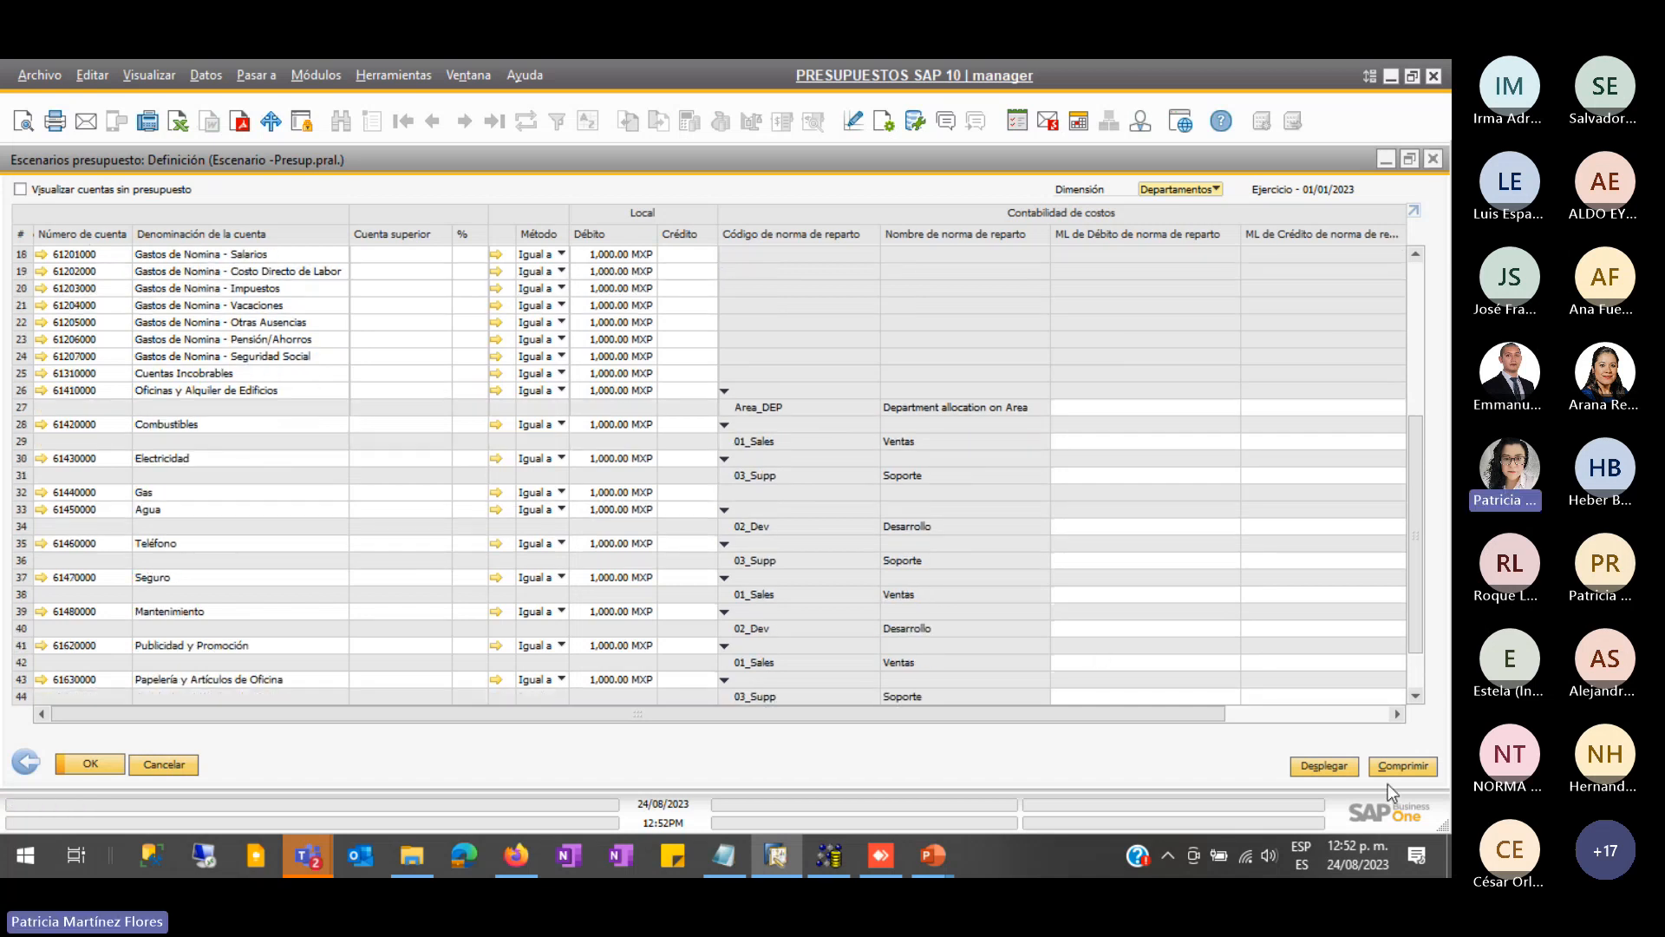
scroll(960, 597, "down", 2)
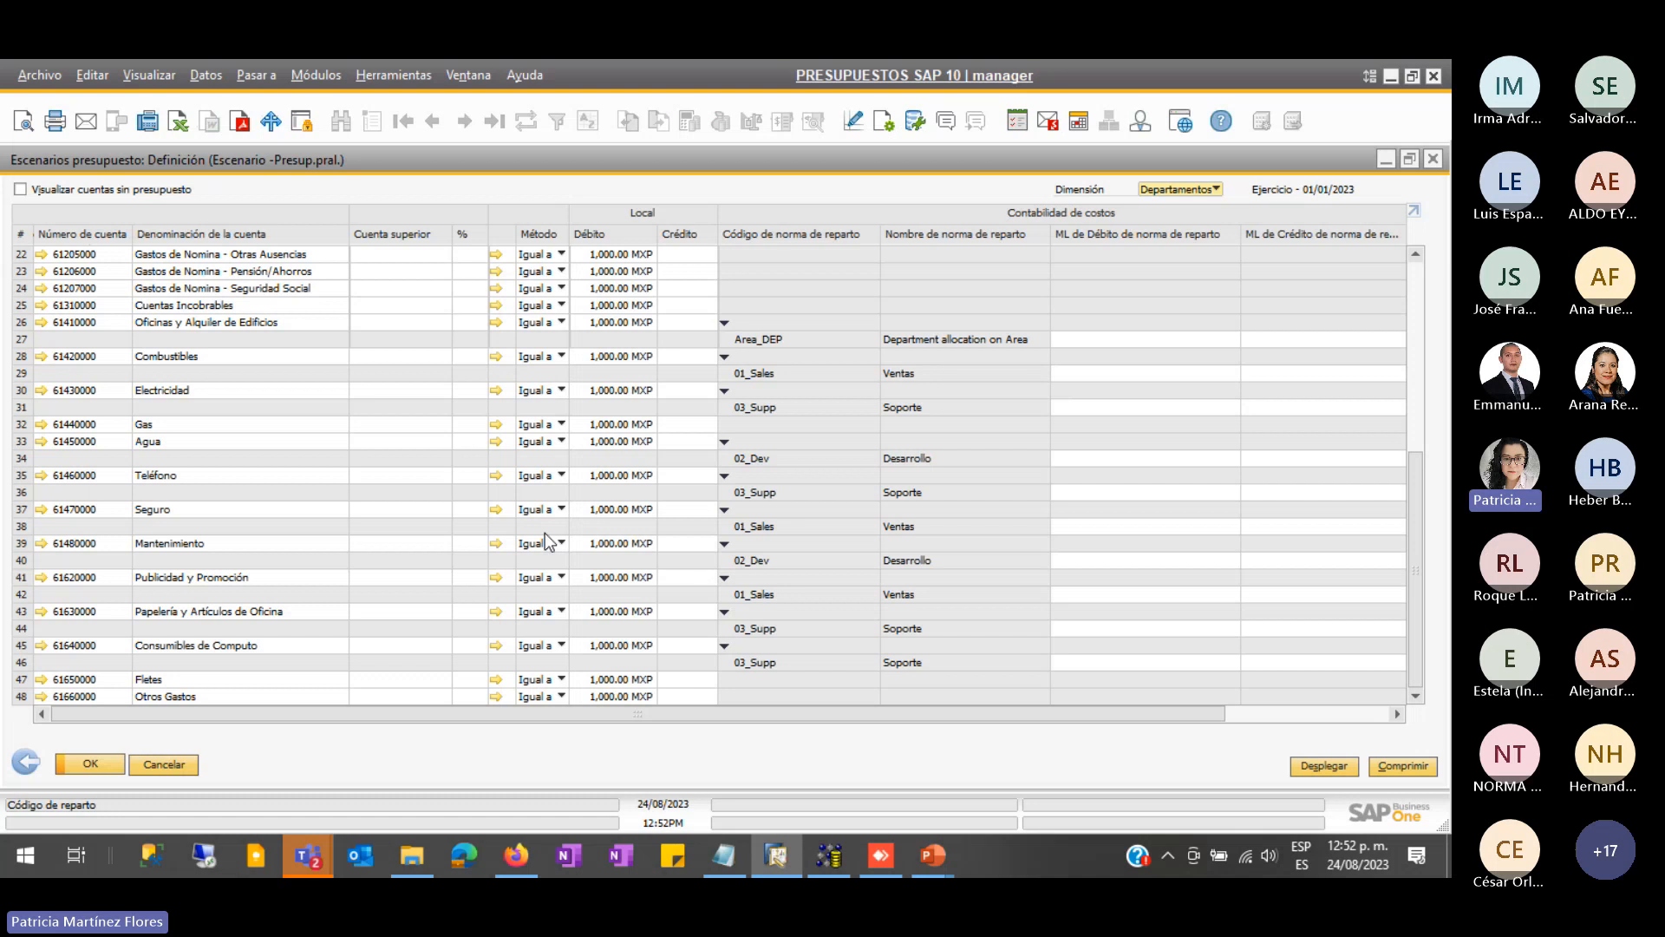
scroll(868, 460, "up", 4)
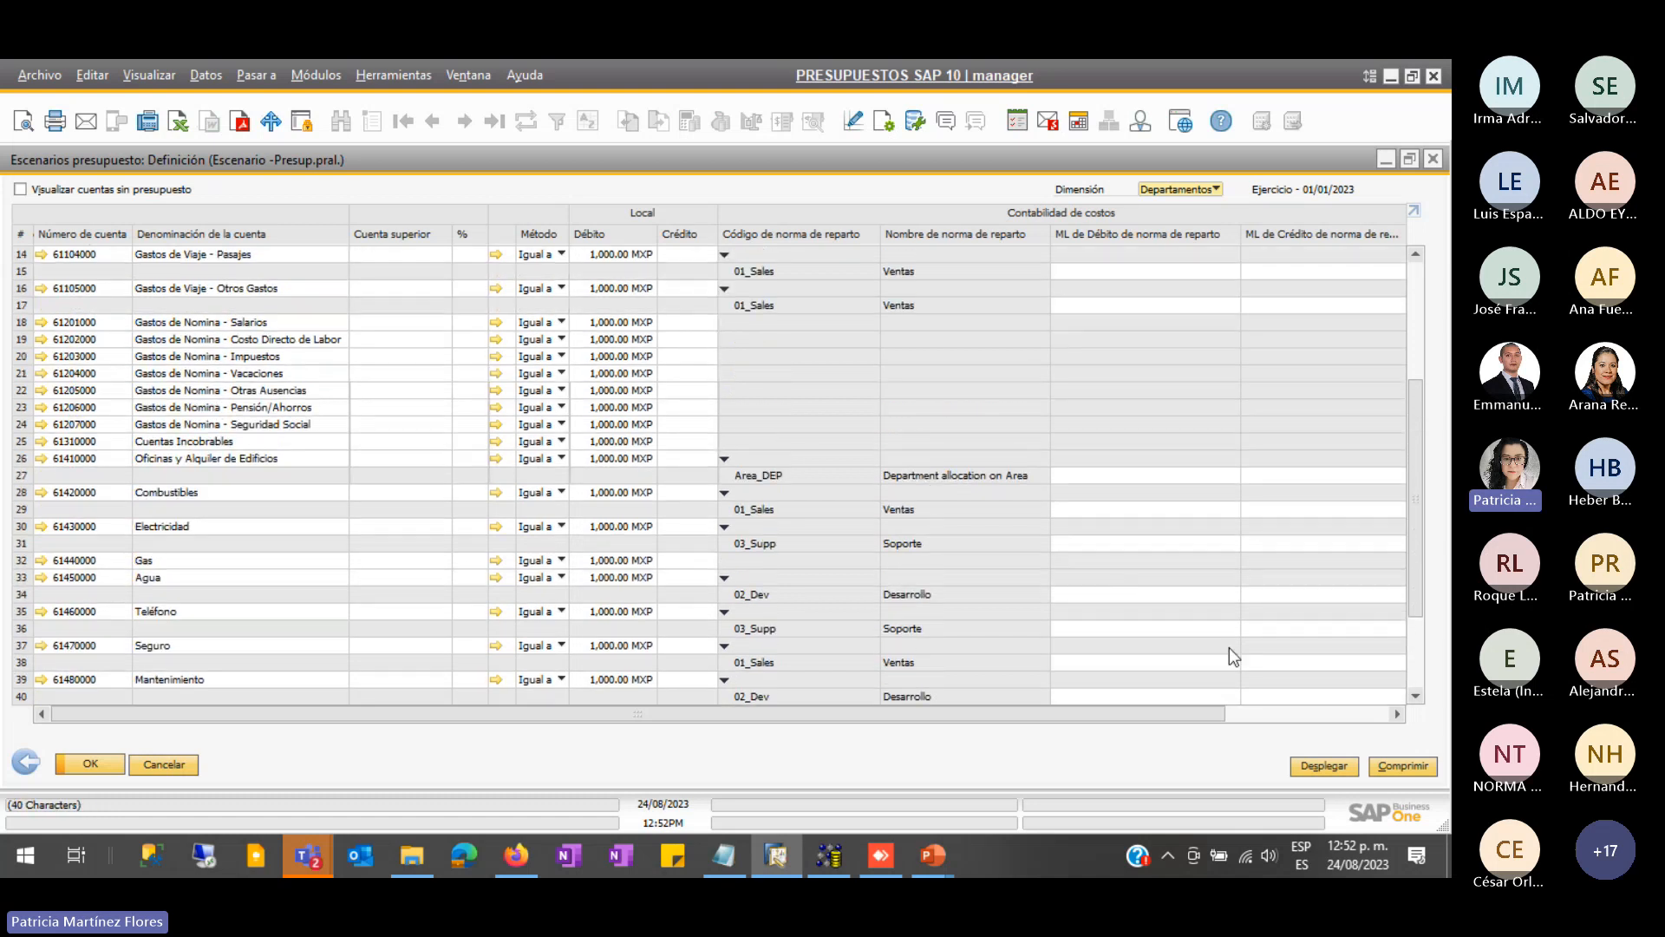
- Collapse the budget grid to one row per account and review it
left_click(1401, 767)
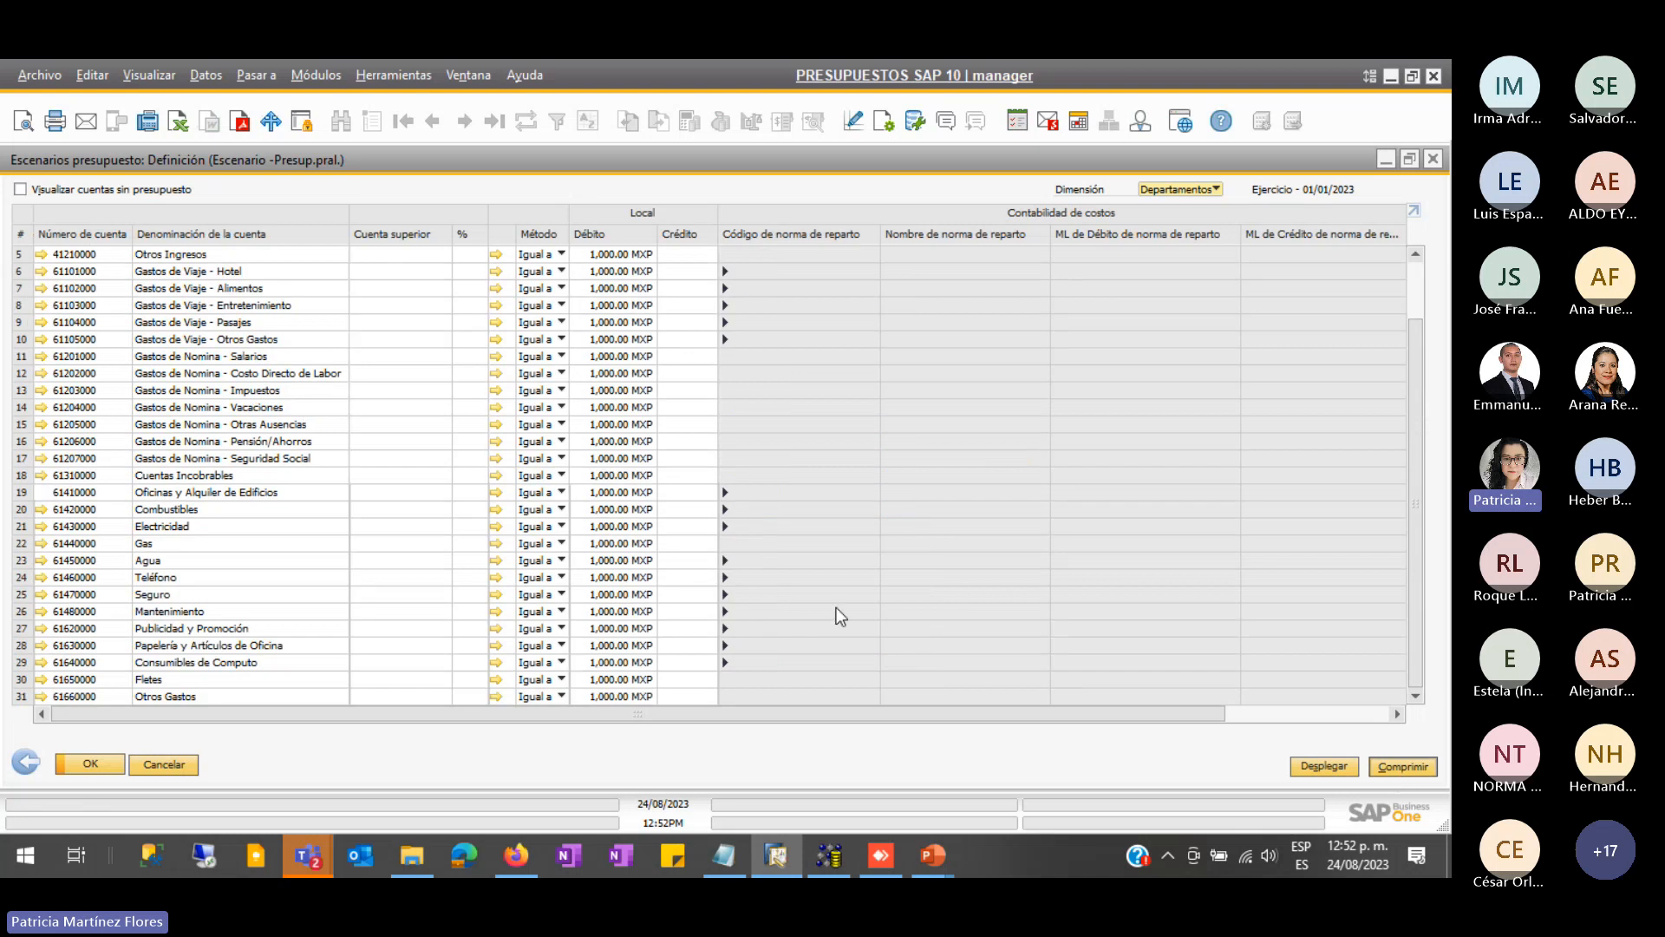
scroll(914, 491, "up", 2)
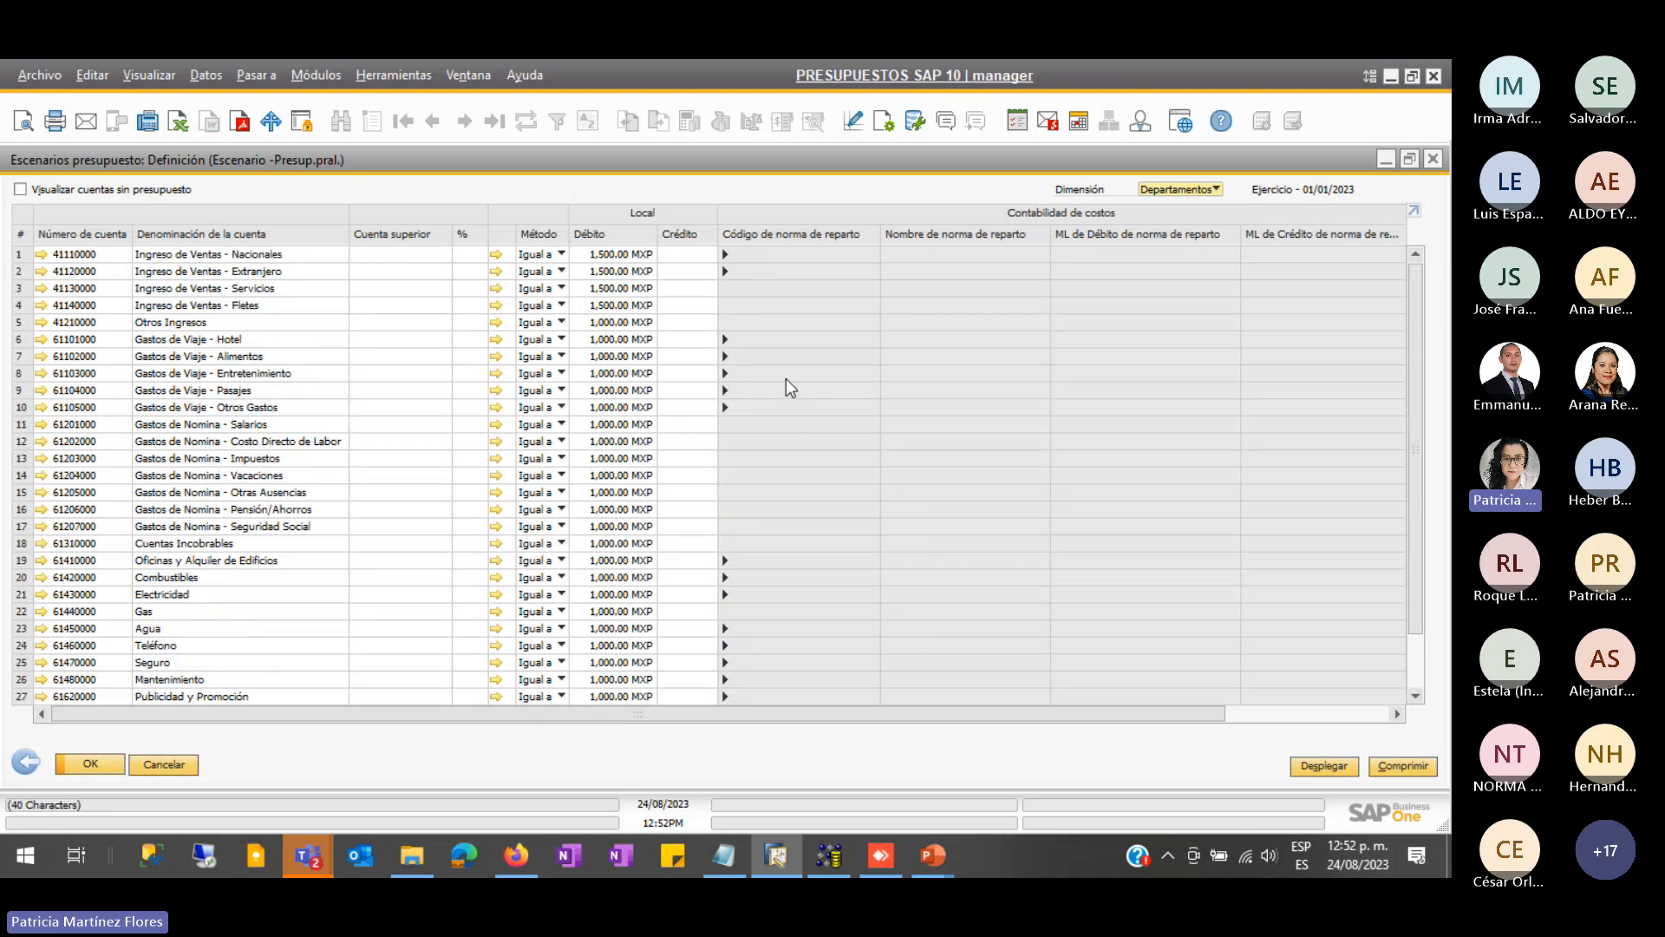
scroll(319, 315, "down", 2)
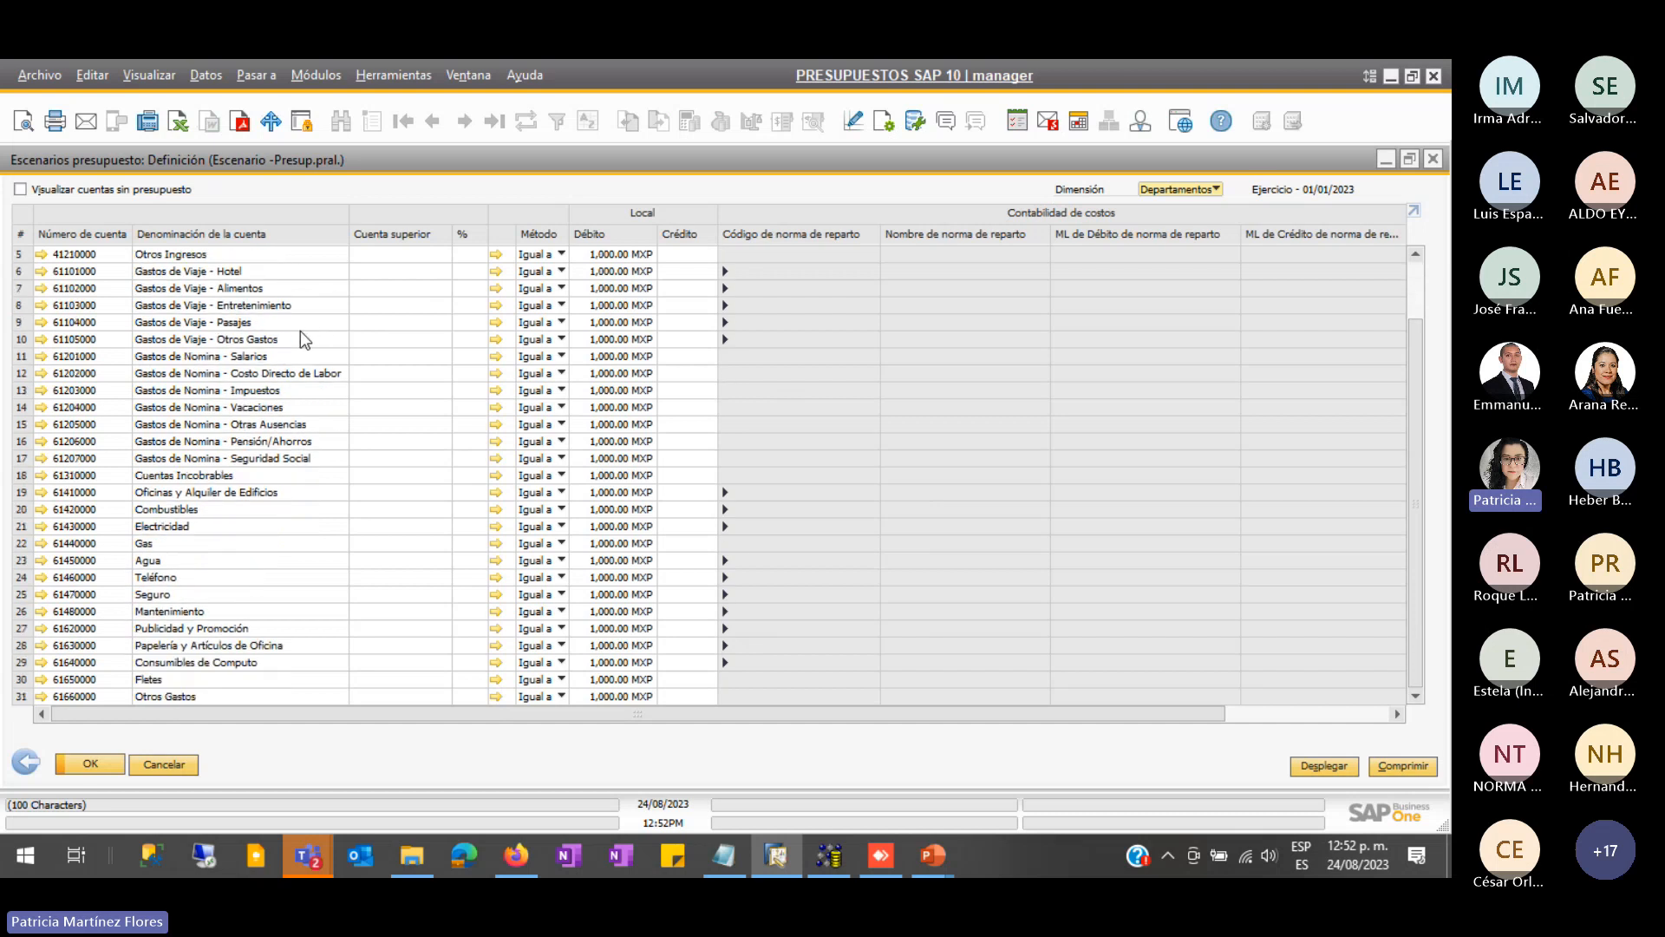
scroll(321, 415, "up", 2)
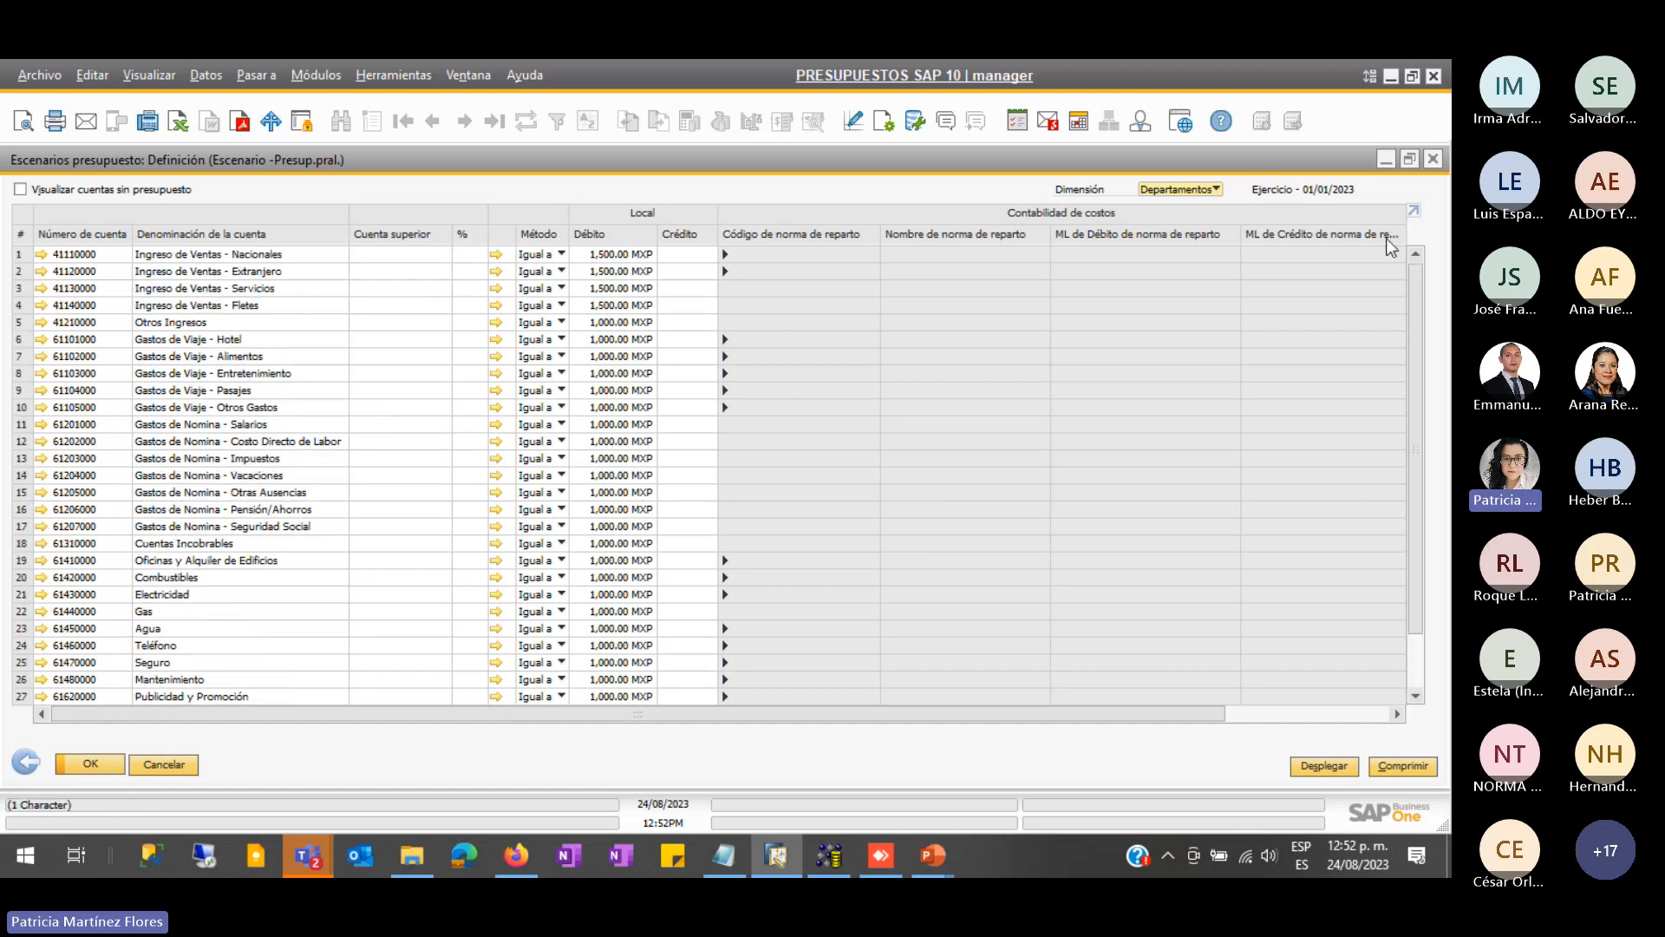
- Re-expand the distribution-rule sub-rows and bring up the 'Informe de presupuesto' PowerPoint slide
left_click(1312, 767)
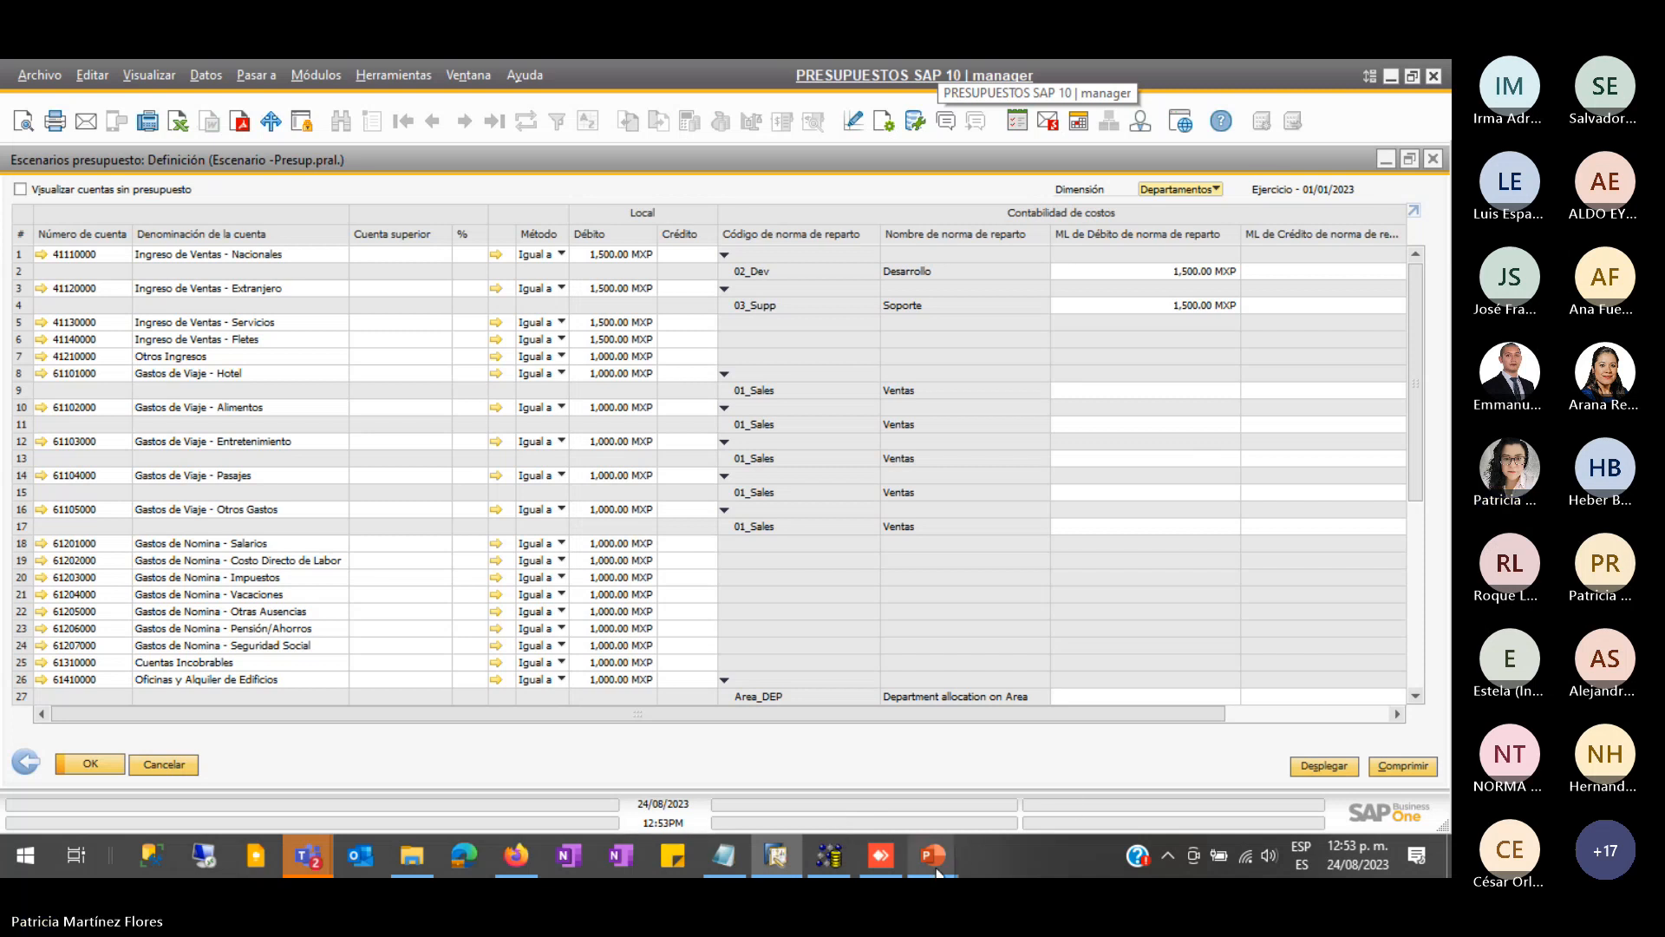
mouse_move(937, 871)
left_click(1037, 797)
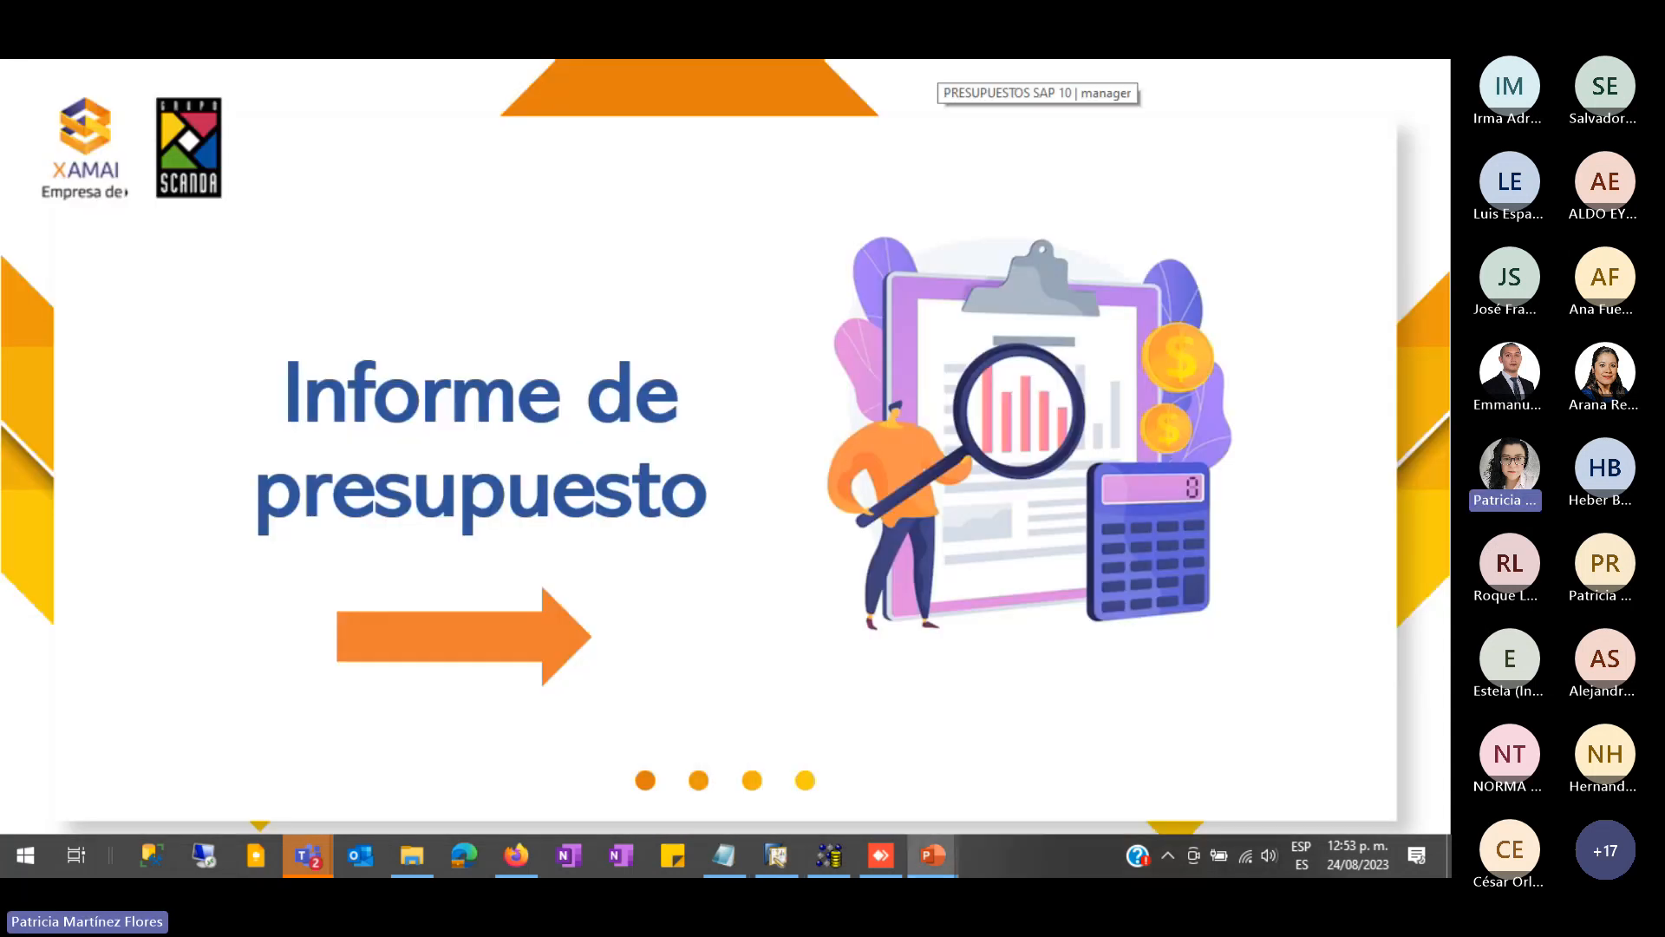
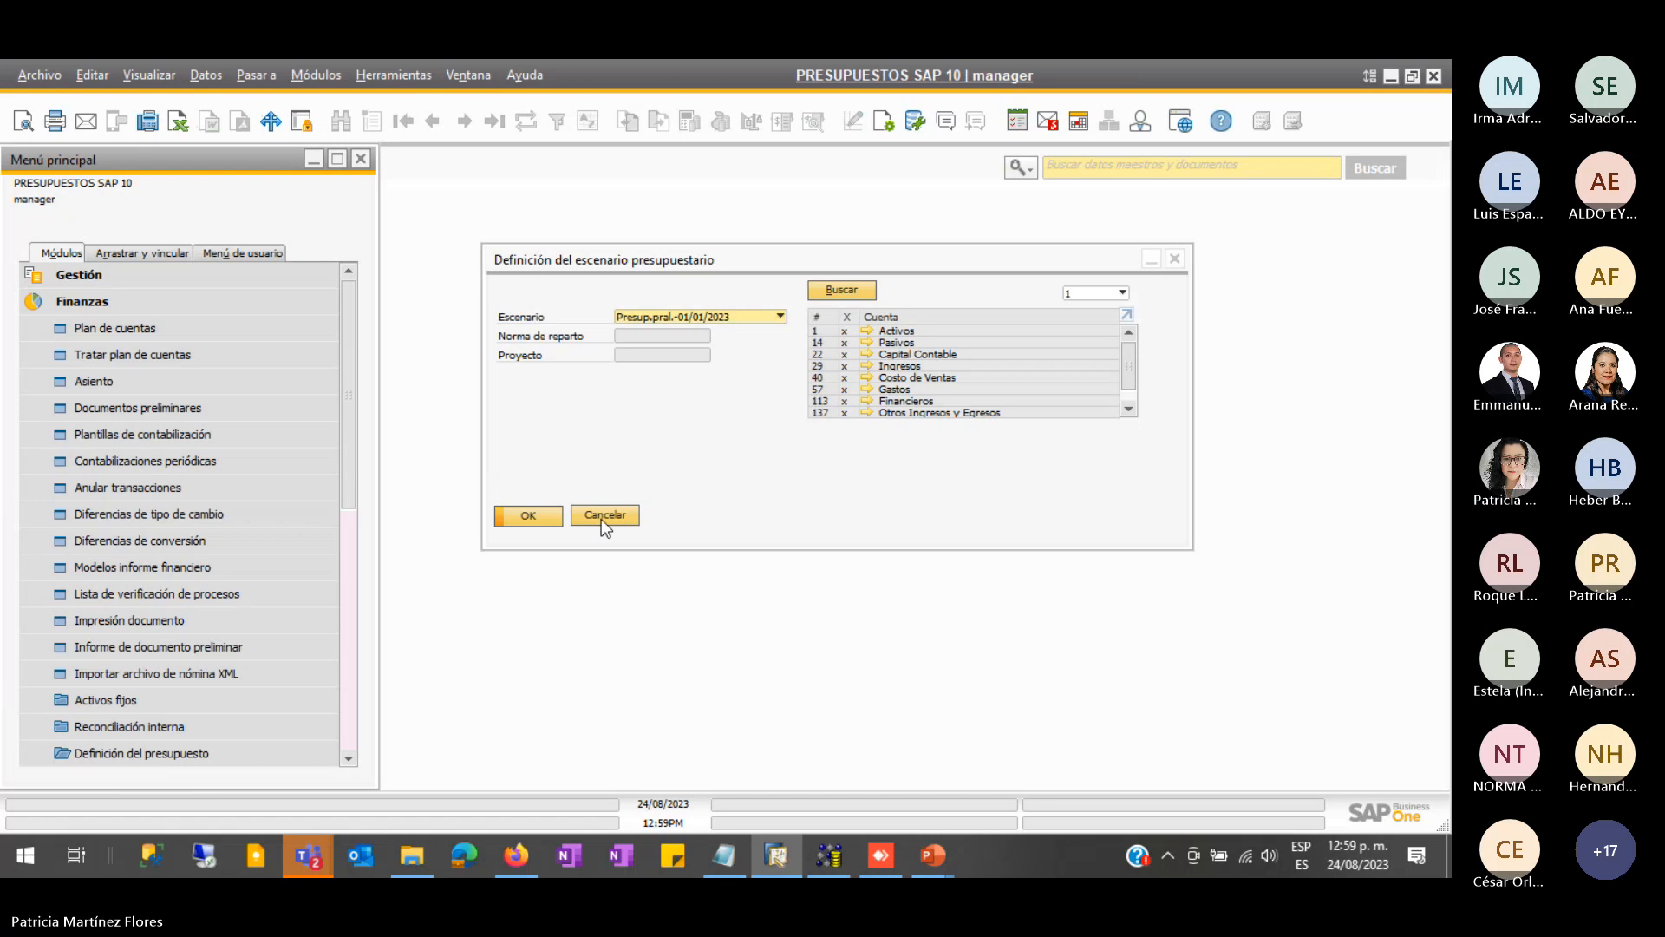
- Cancel the Definición del escenario presupuestario window without saving, returning to the Finanzas menu
left_click(601, 519)
- Scroll down the Finanzas menu and collapse the budget definition folder
scroll(144, 633, "down", 1)
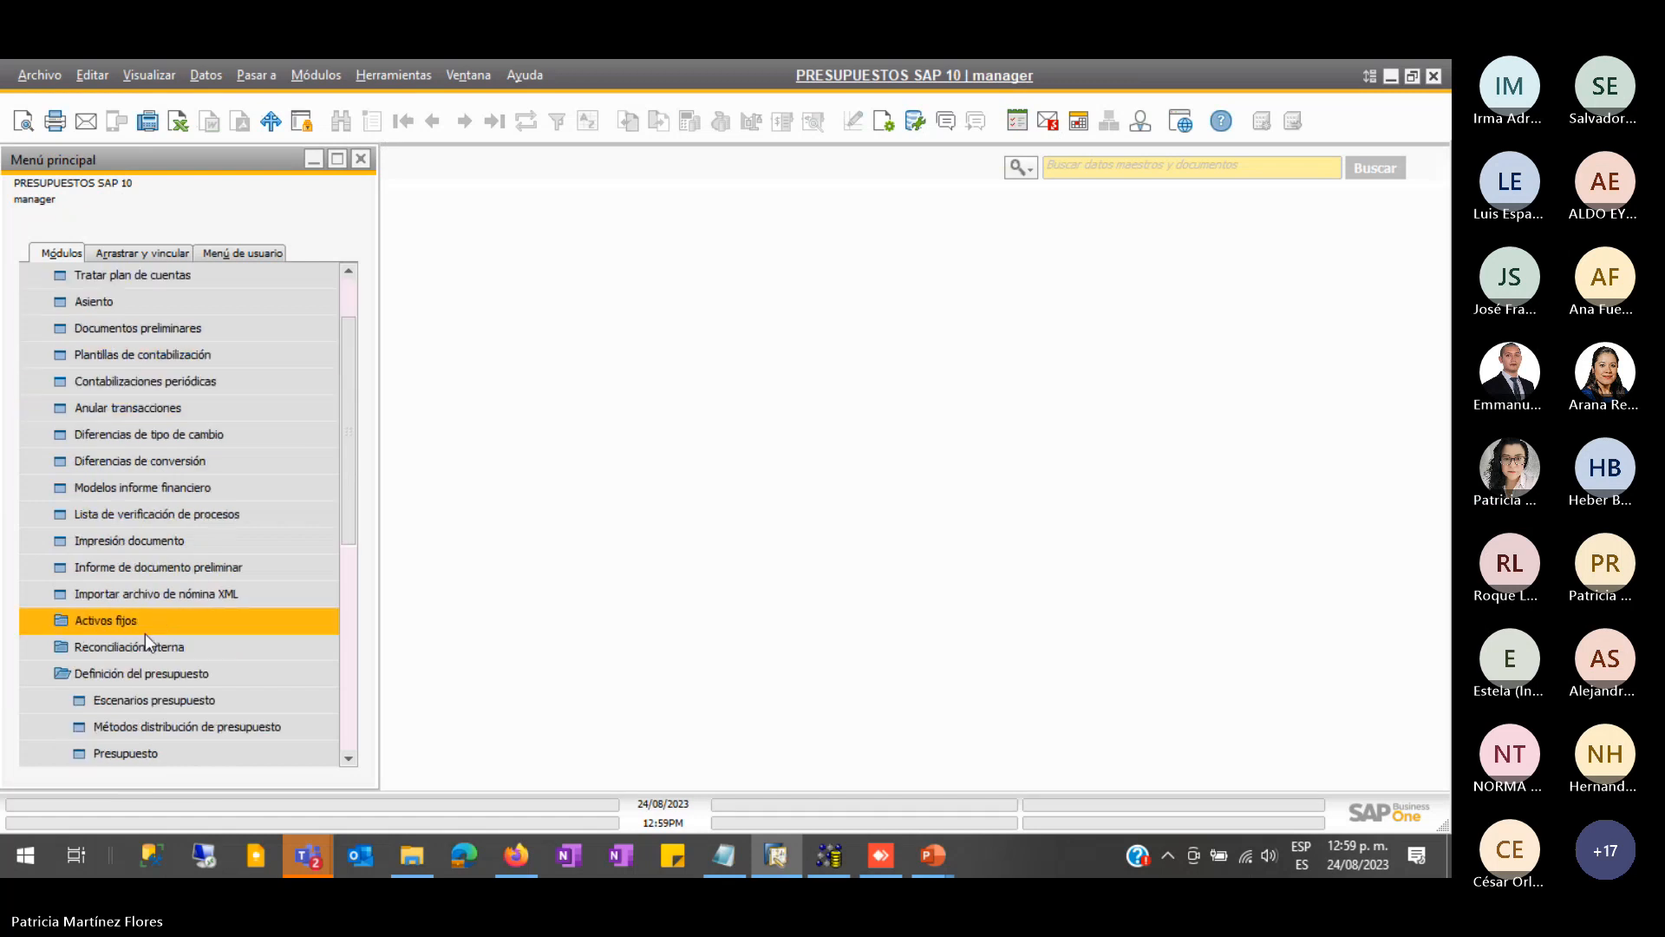
scroll(144, 633, "down", 1)
left_click(135, 593)
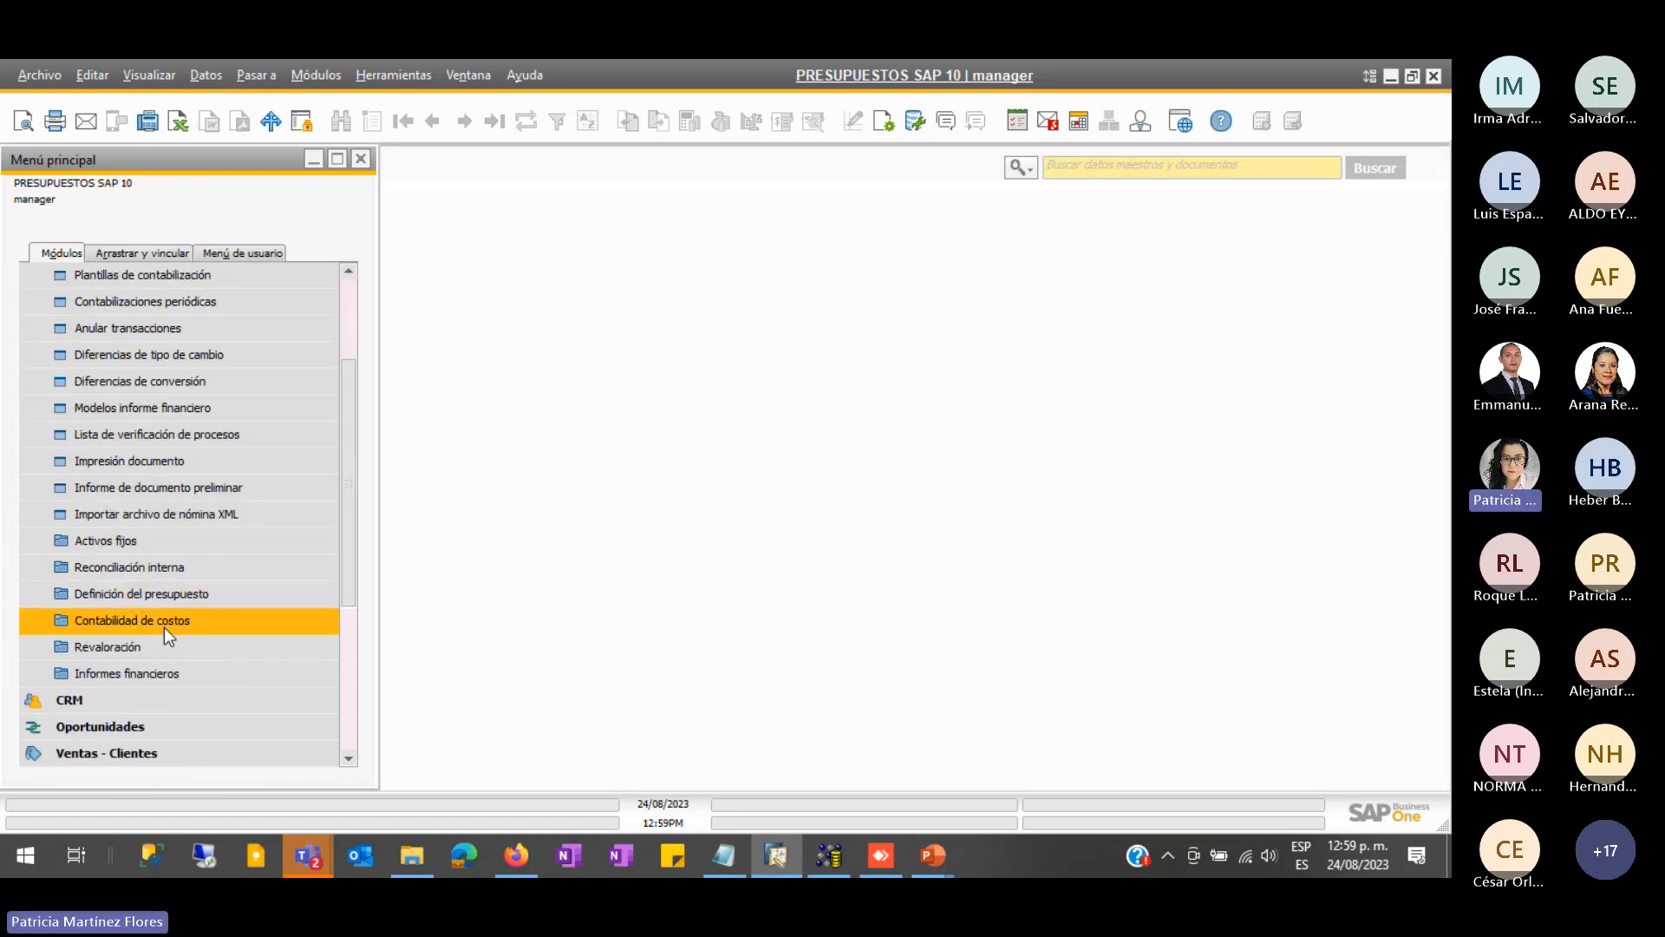
left_click(123, 597)
scroll(144, 616, "down", 1)
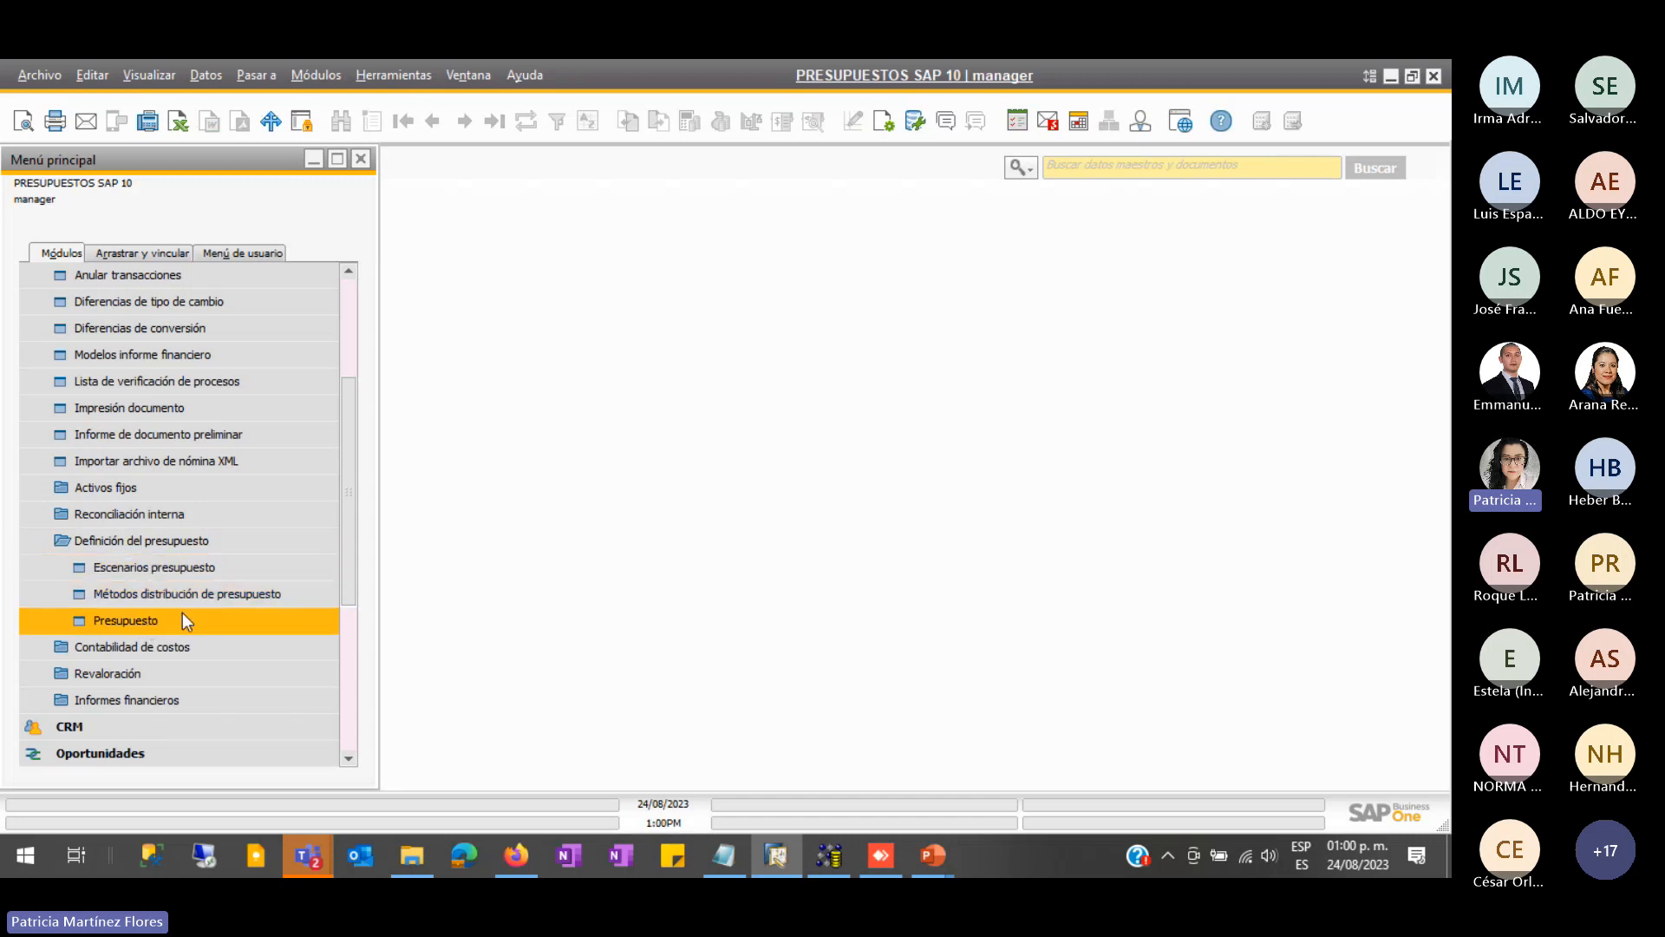
left_click(139, 539)
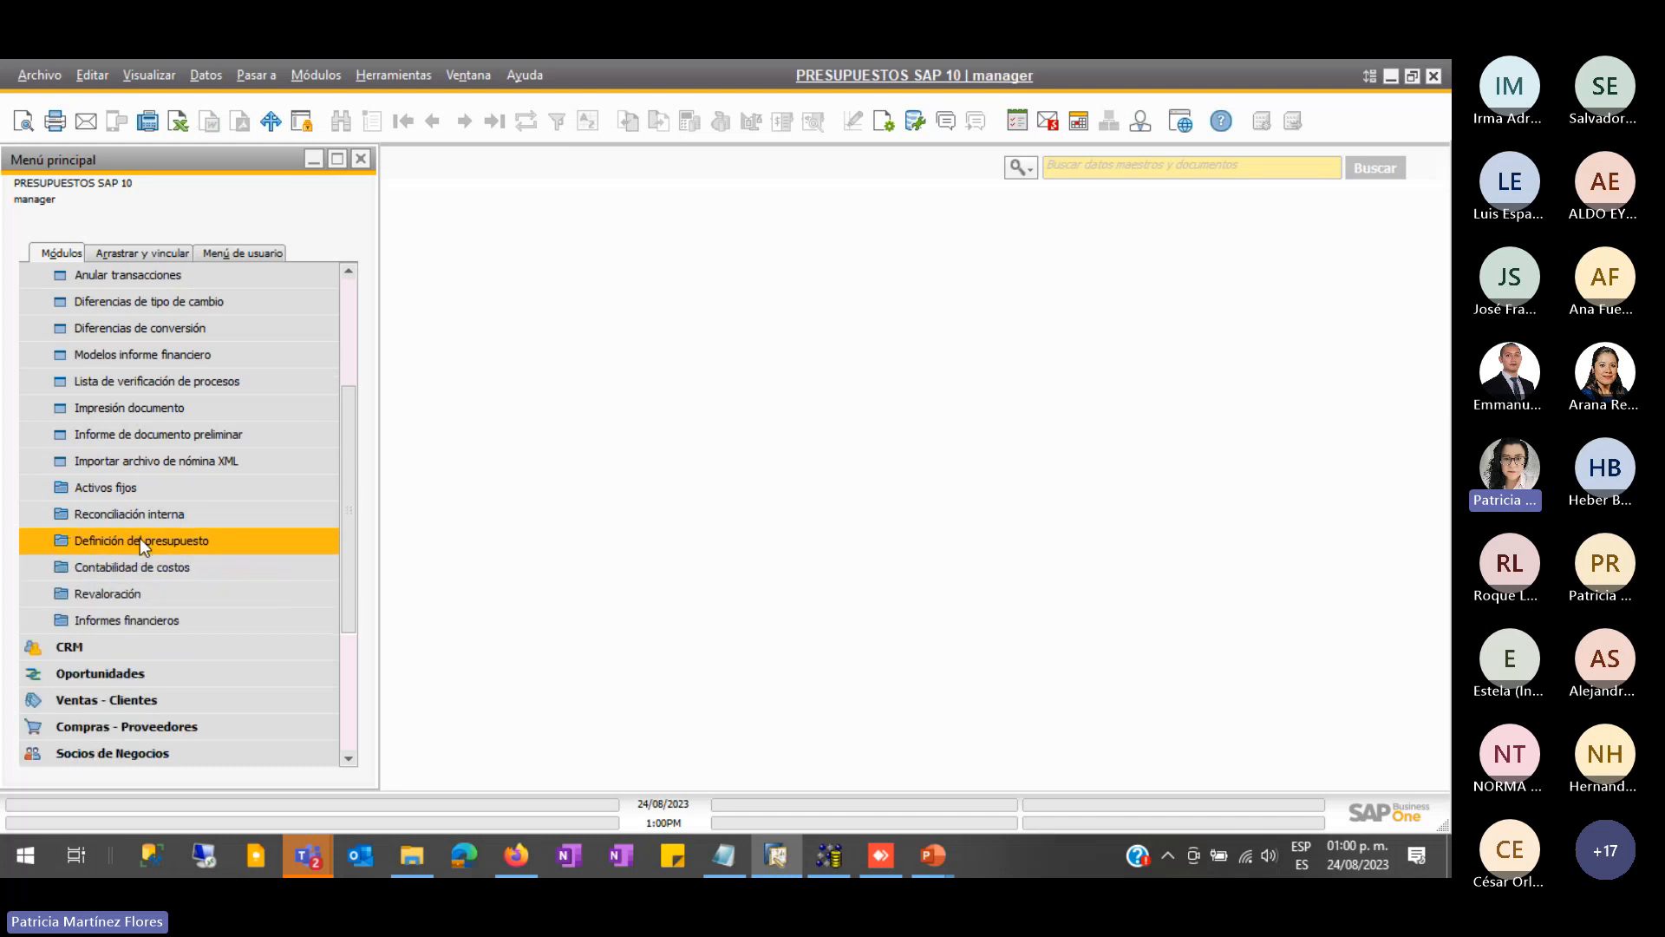
- Expand Informes financieros > Informes de presupuesto and widen the main menu panel
left_click(113, 620)
scroll(164, 552, "down", 2)
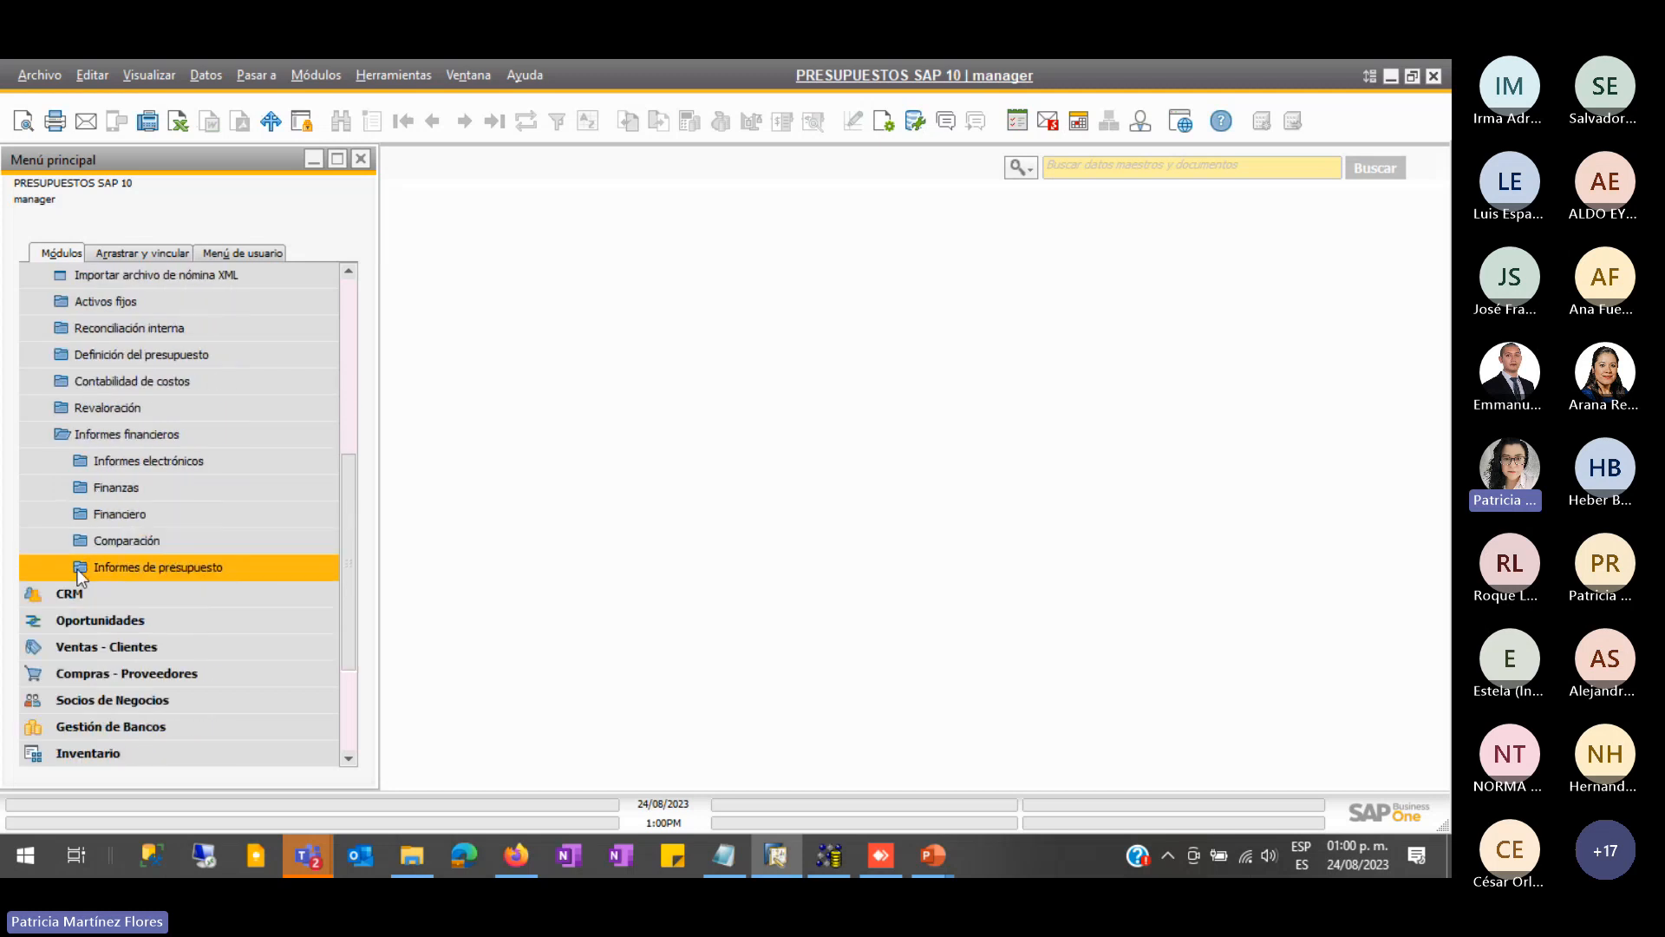
left_click(122, 516)
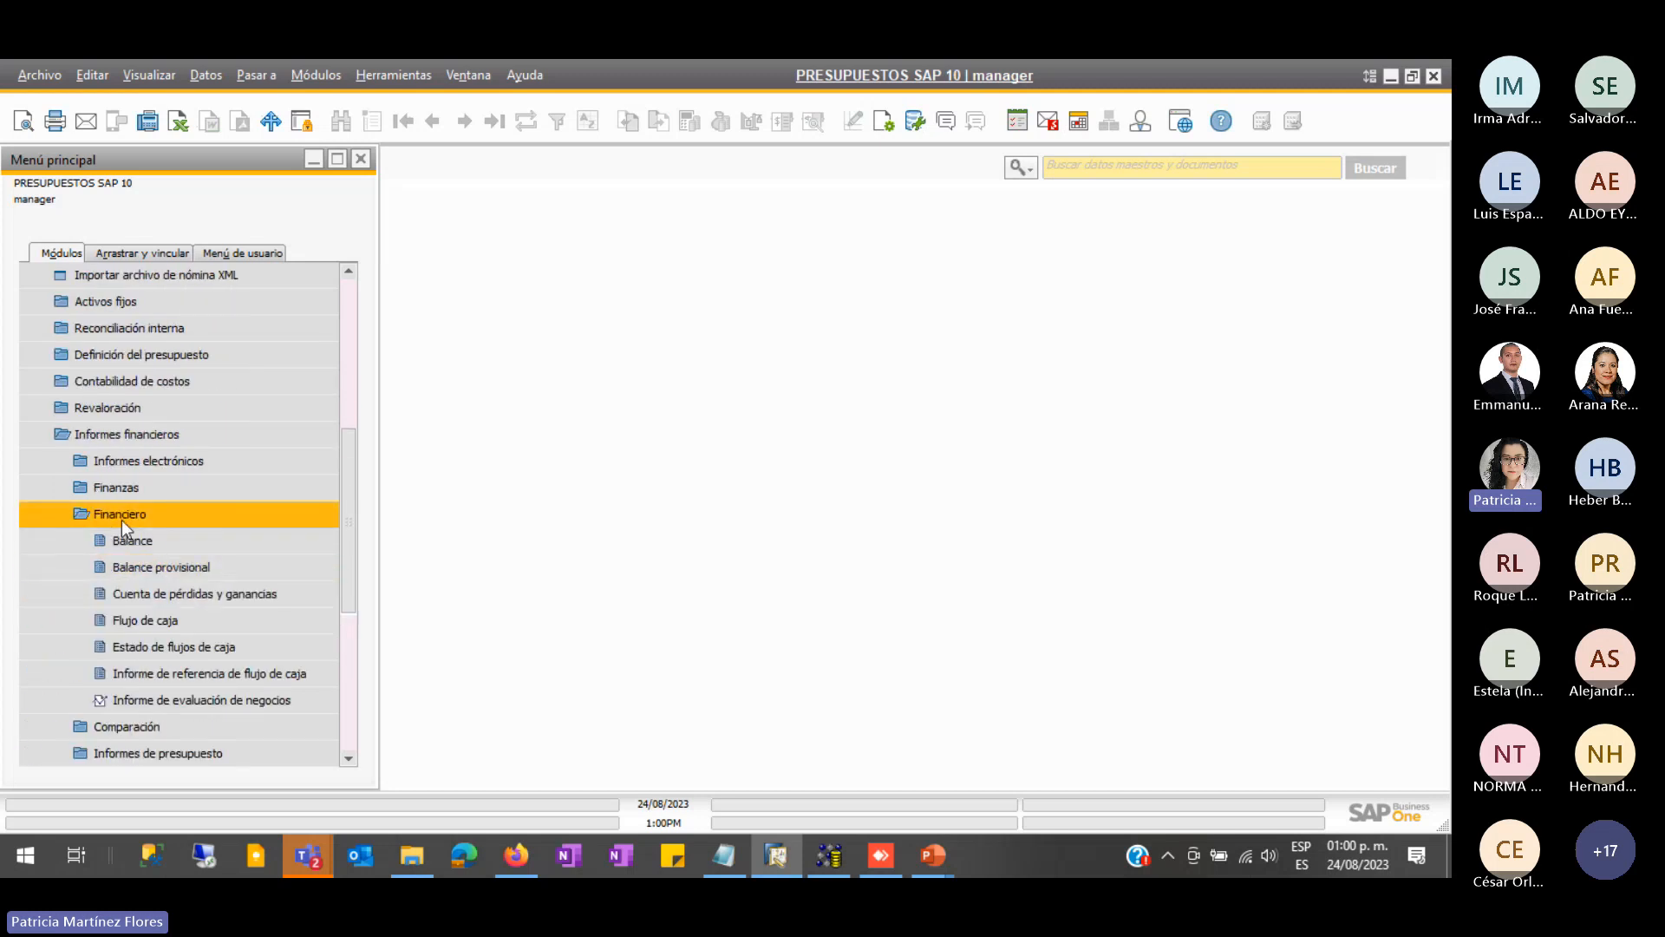
left_click(121, 519)
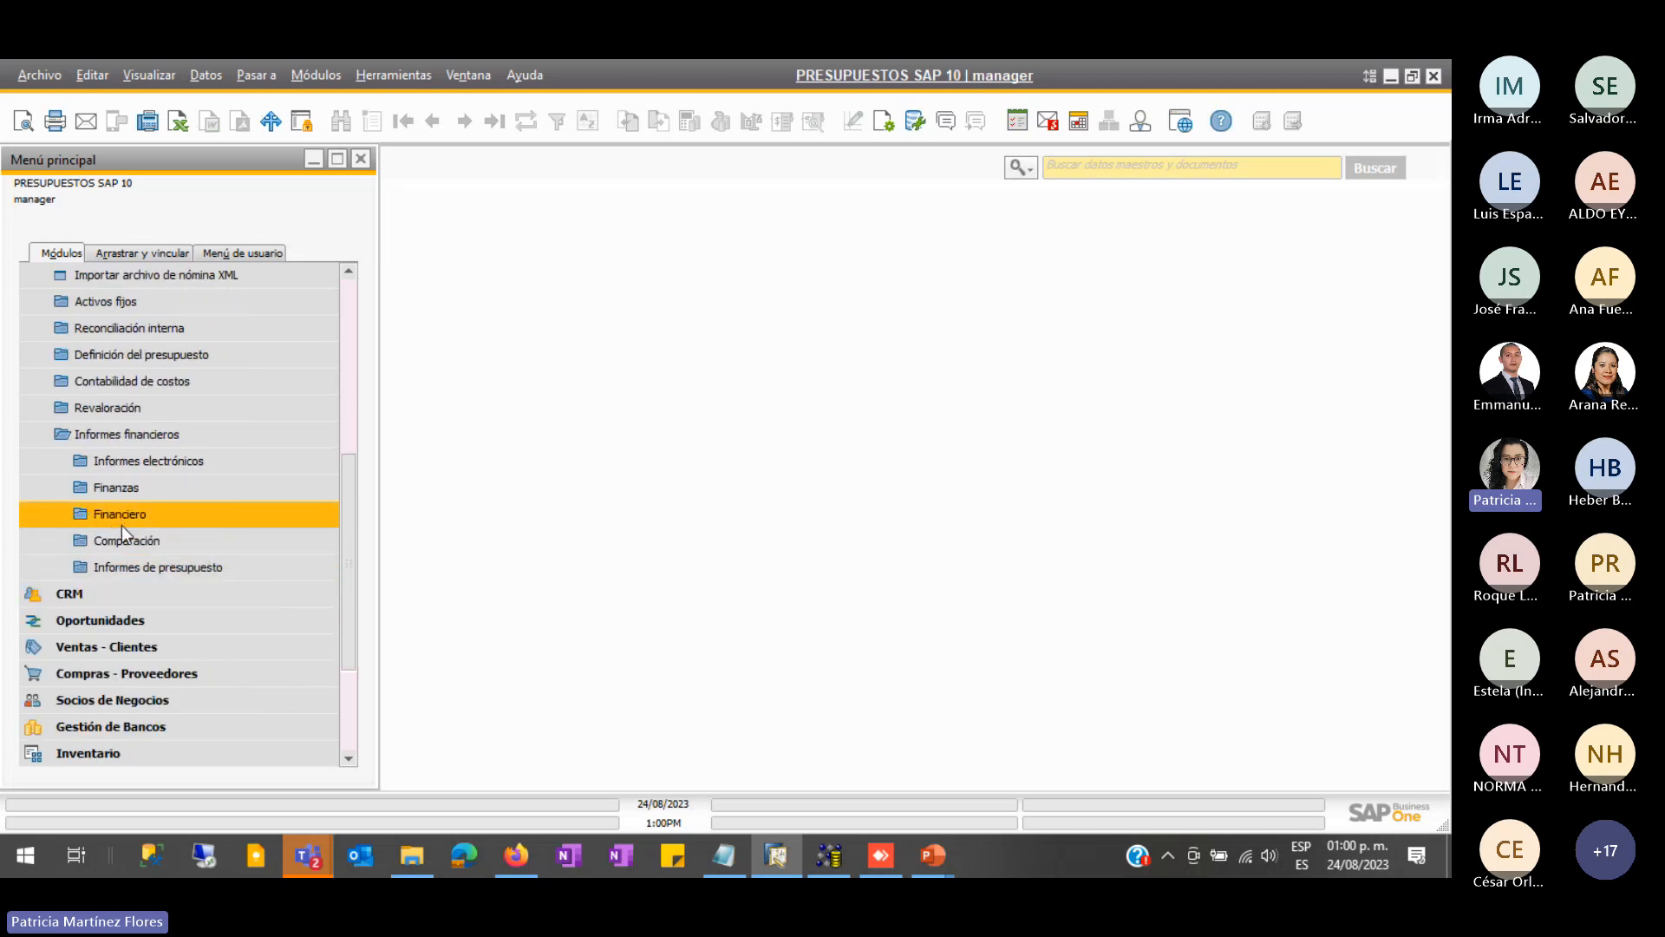
left_click(132, 568)
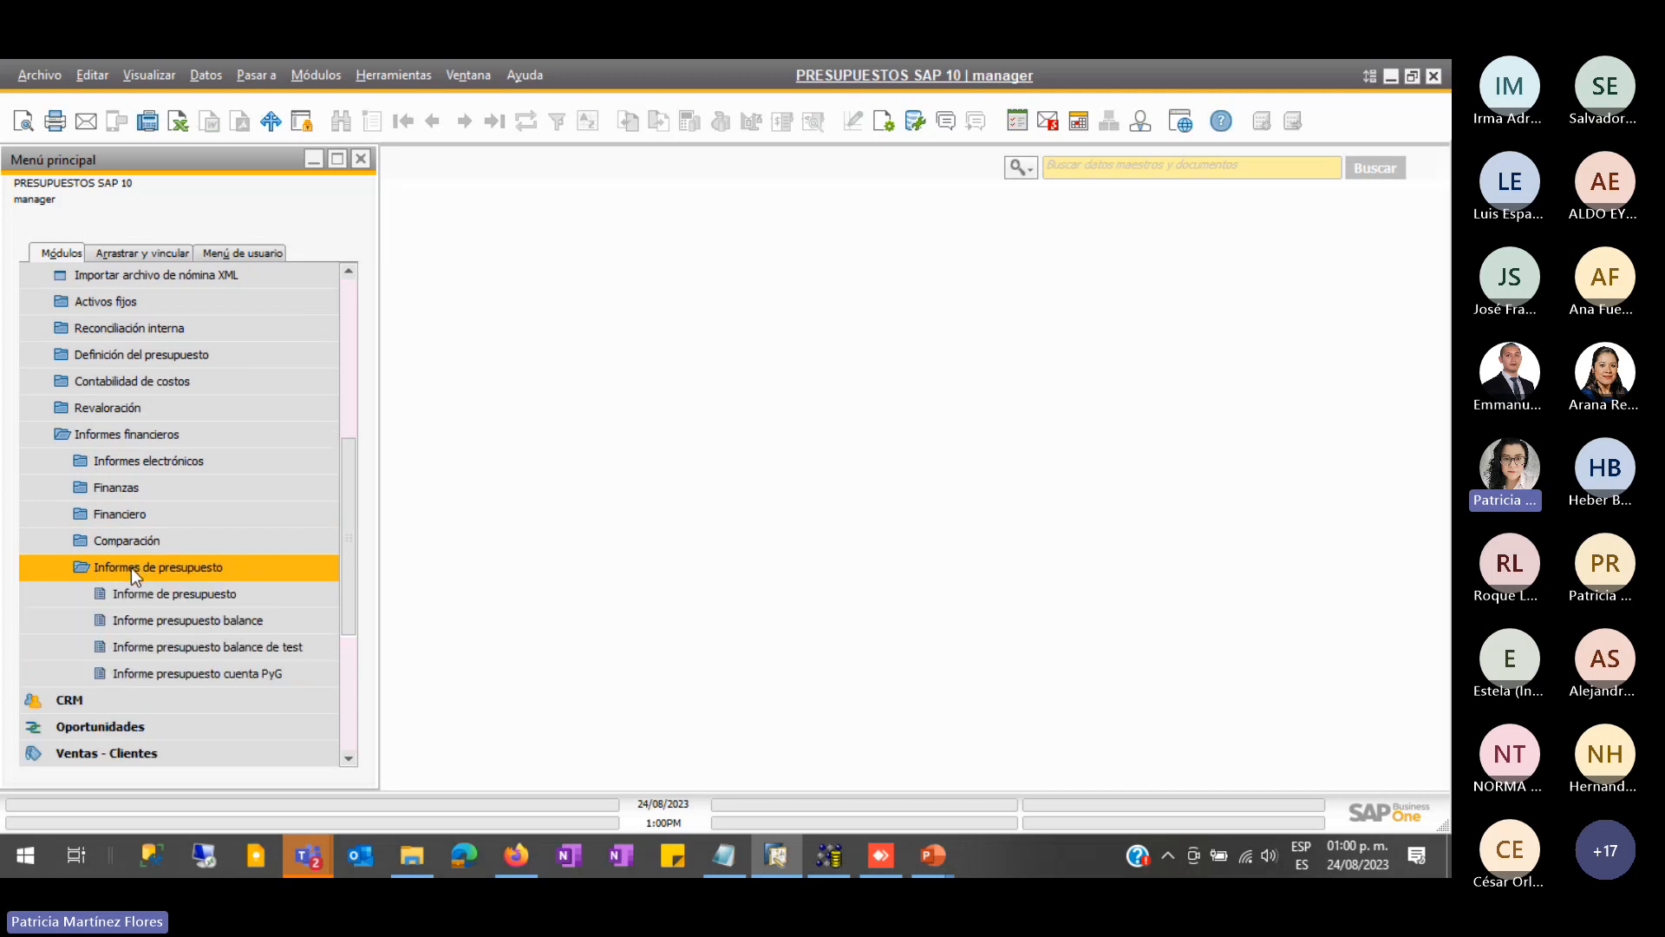
scroll(174, 555, "down", 1)
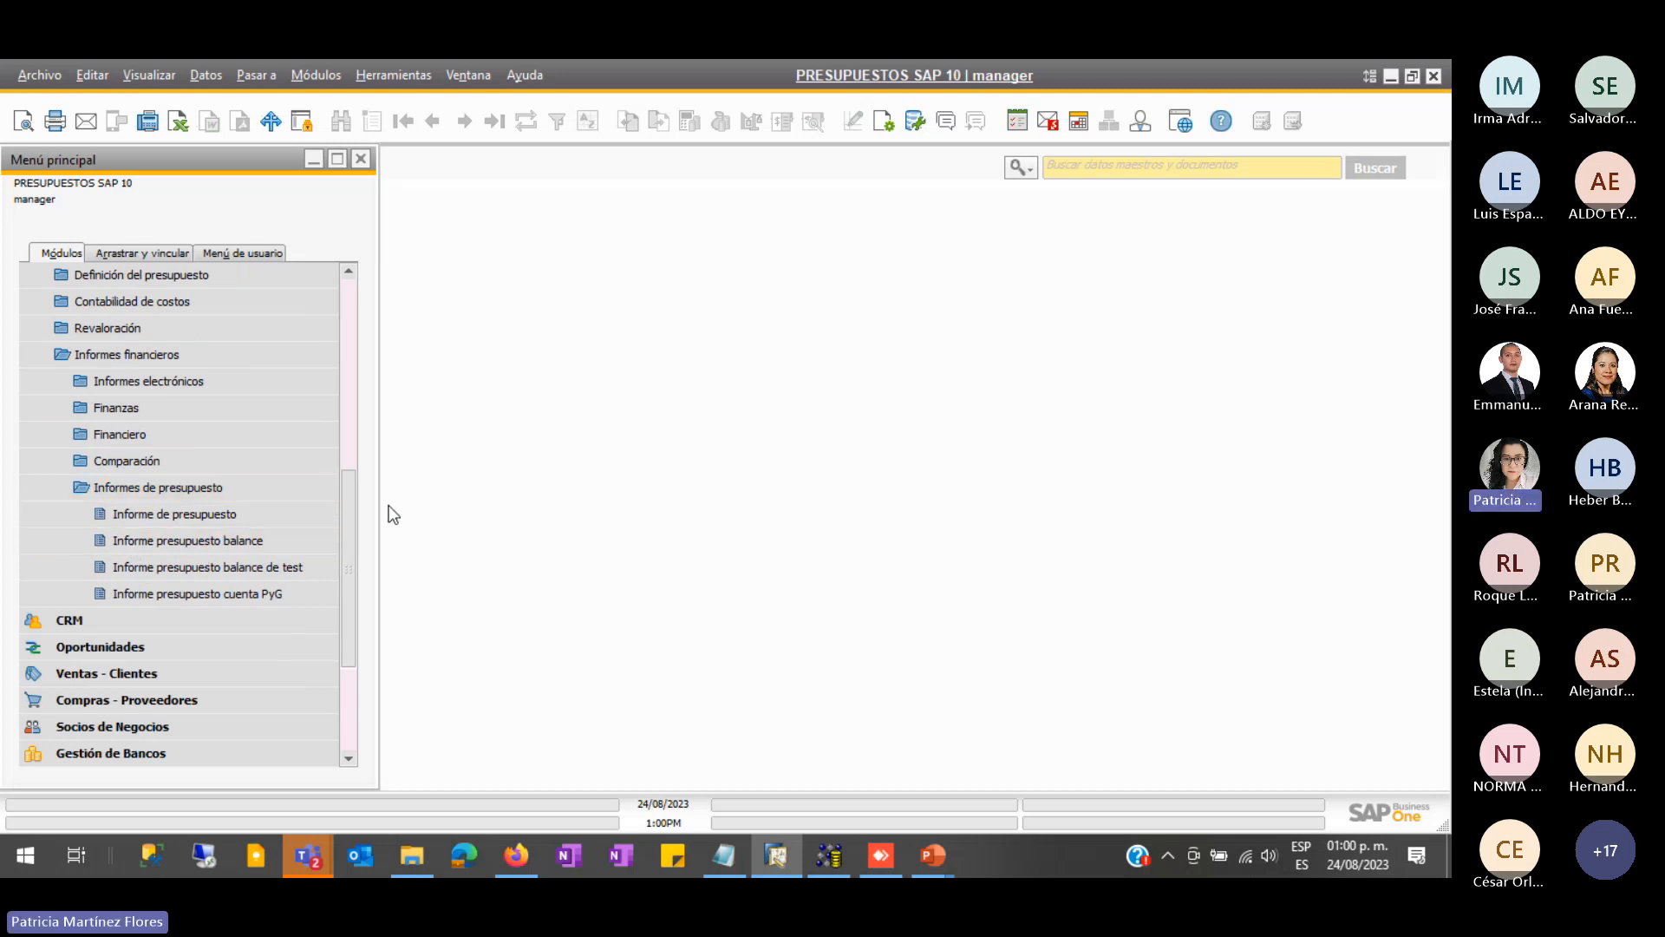
left_click_drag(380, 514, 420, 505)
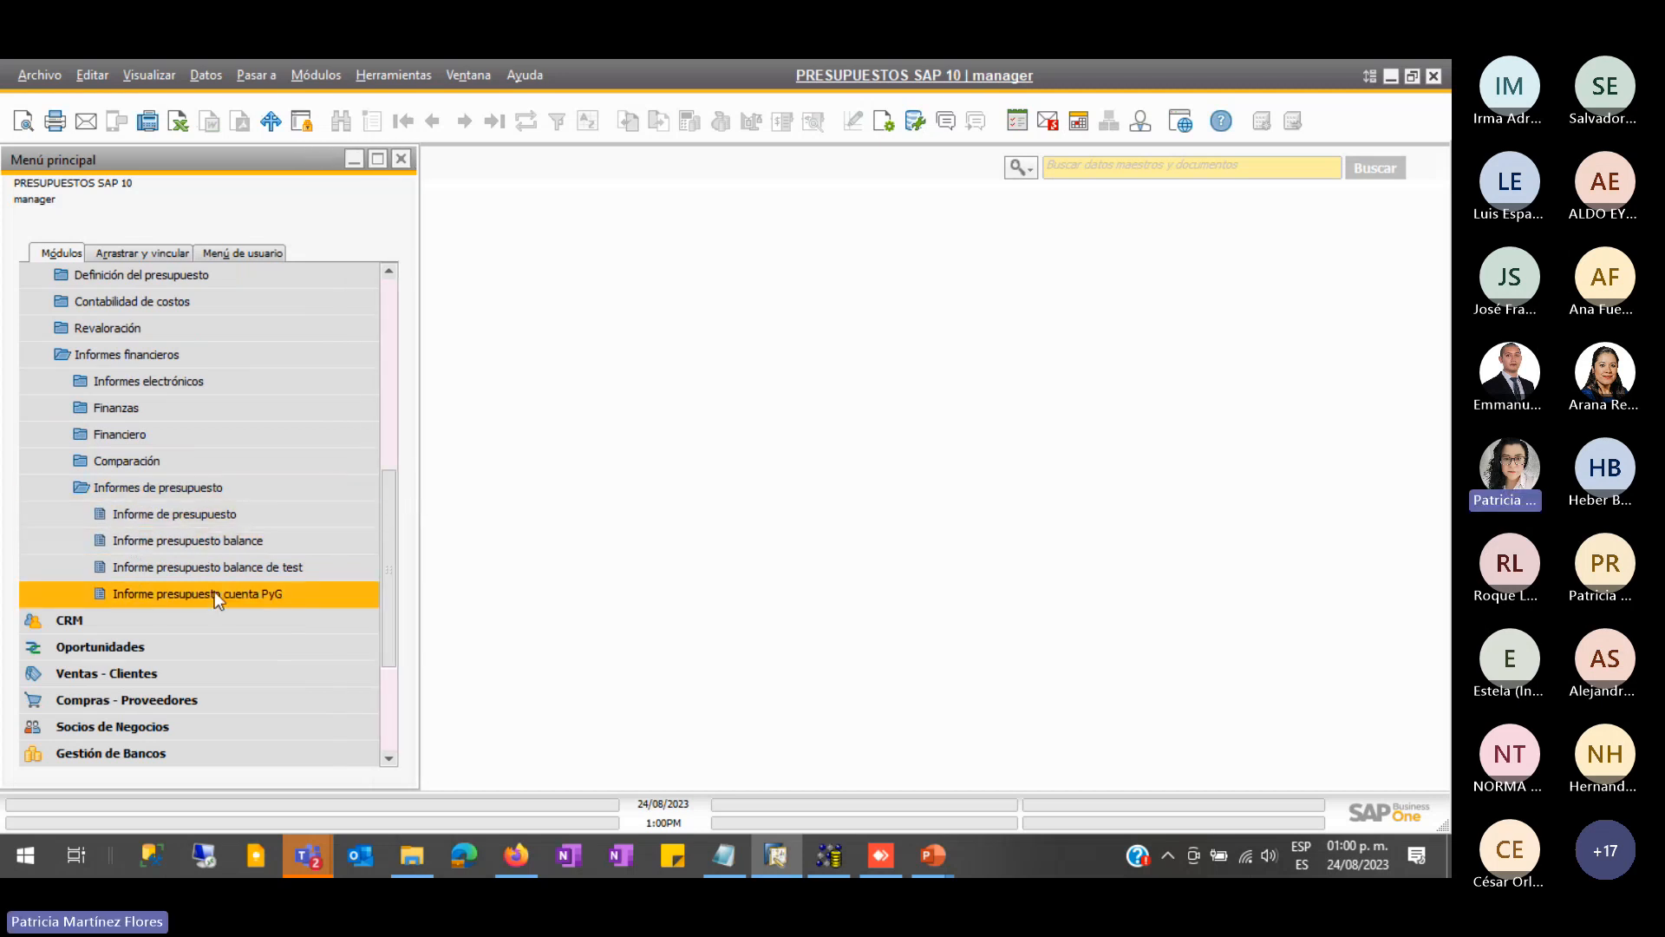
- Run a monthly Informe de presupuesto for scenario Presup.pral., limited to account 57 Gastos
left_click(216, 518)
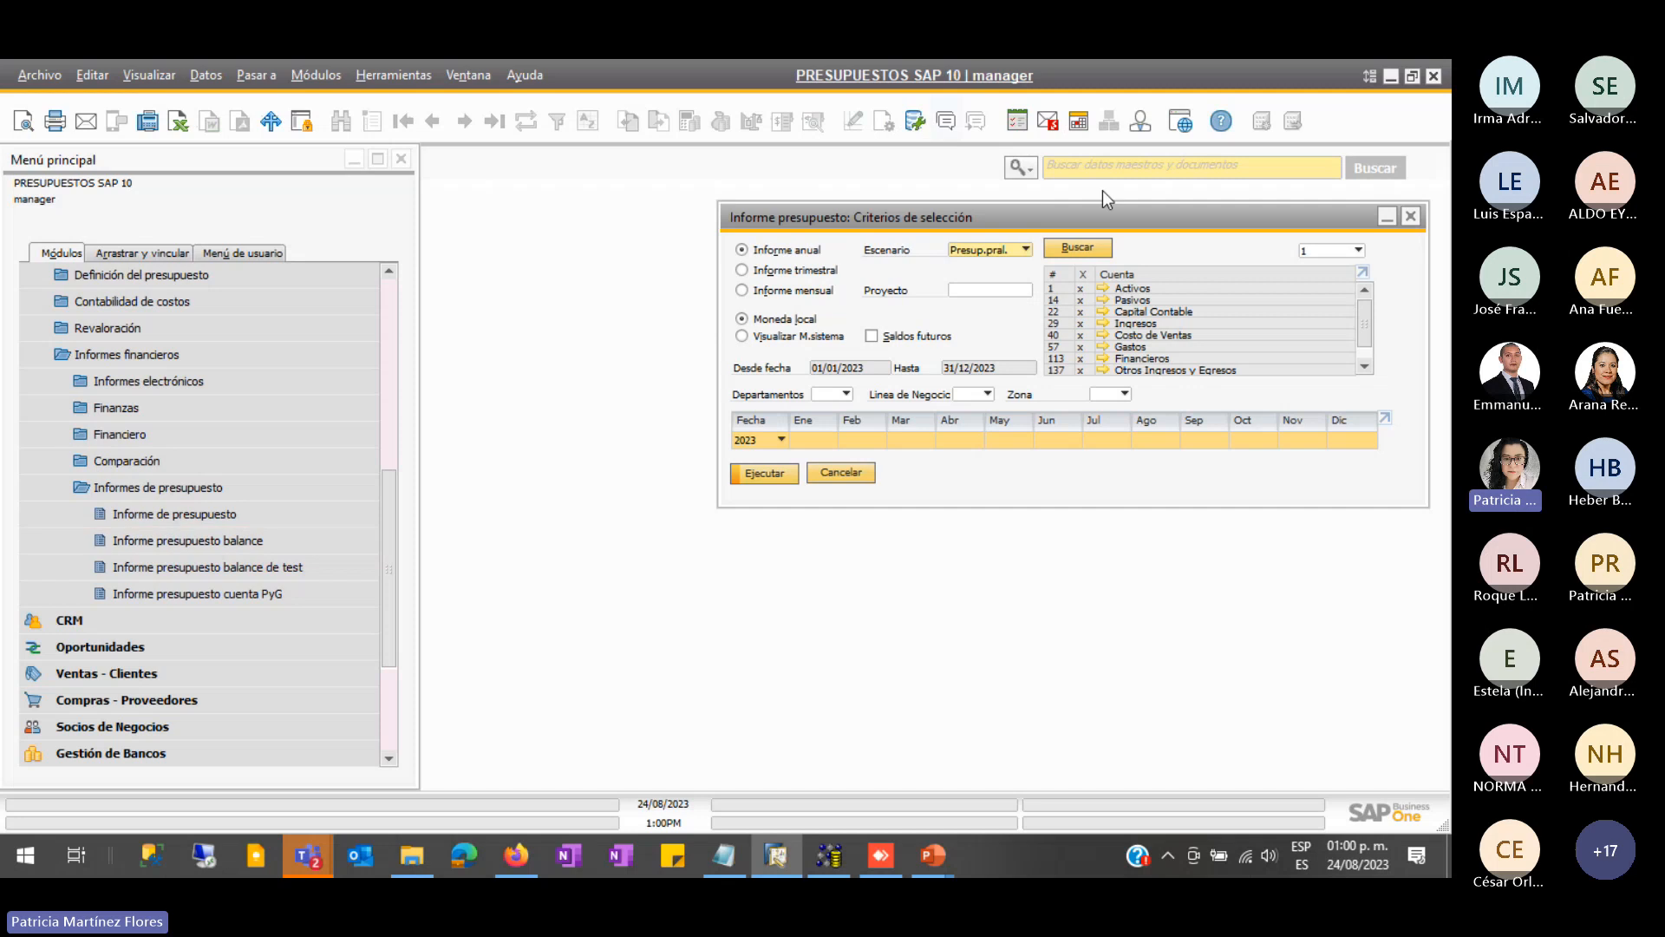
left_click_drag(1103, 217, 855, 258)
left_click(754, 299)
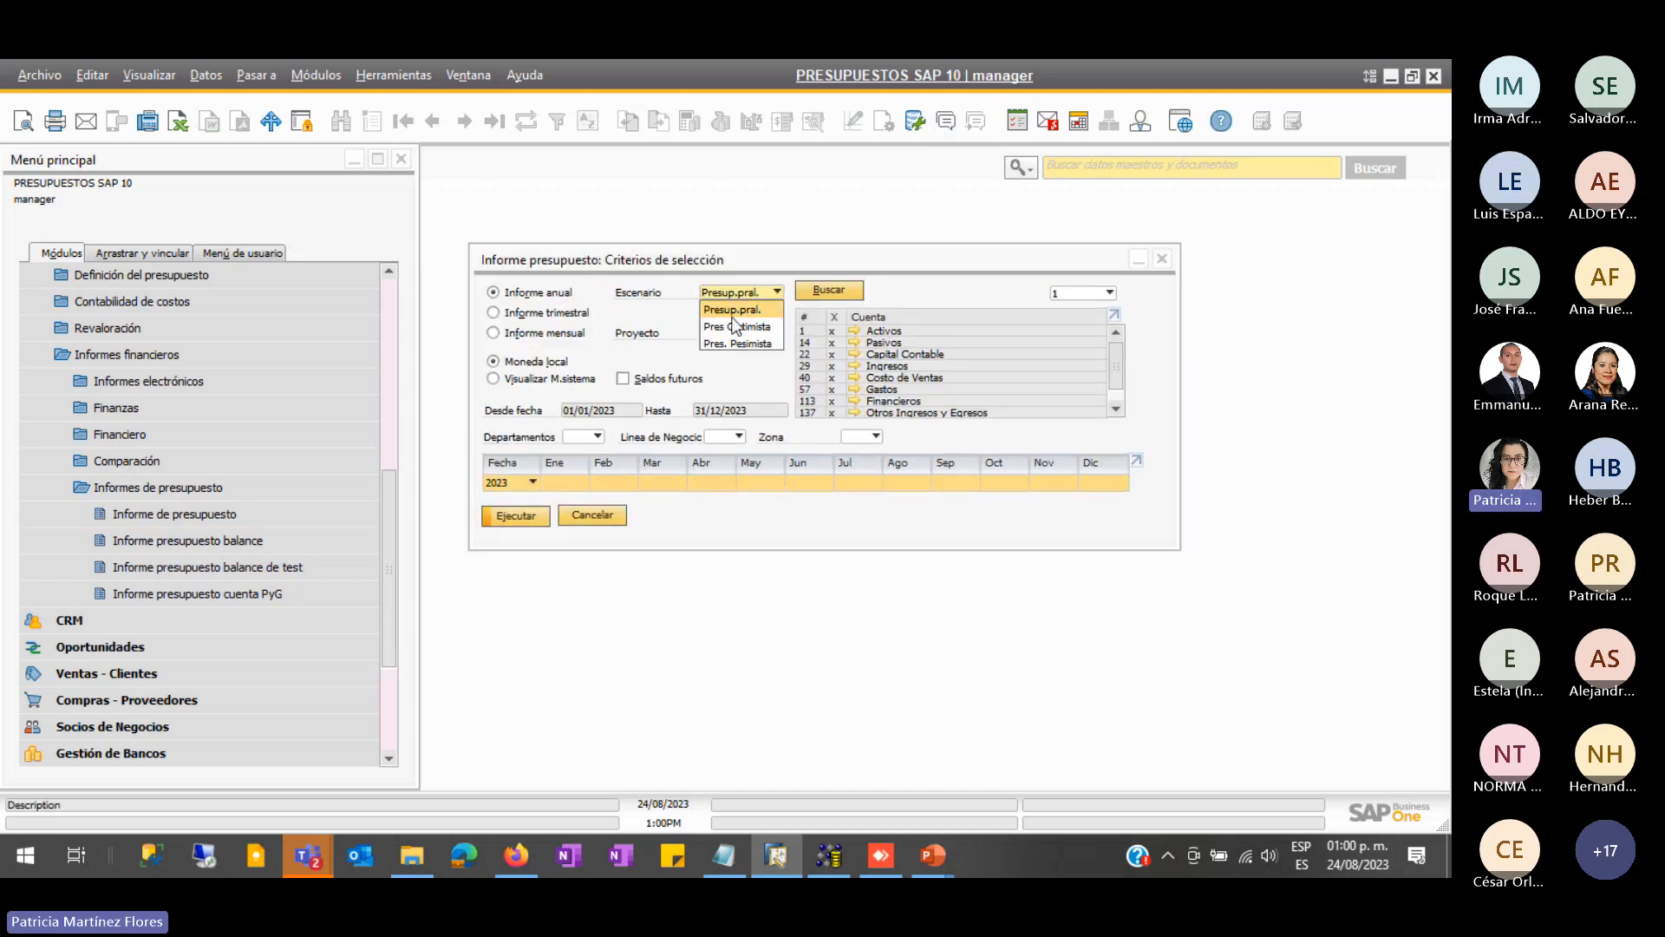
left_click(757, 308)
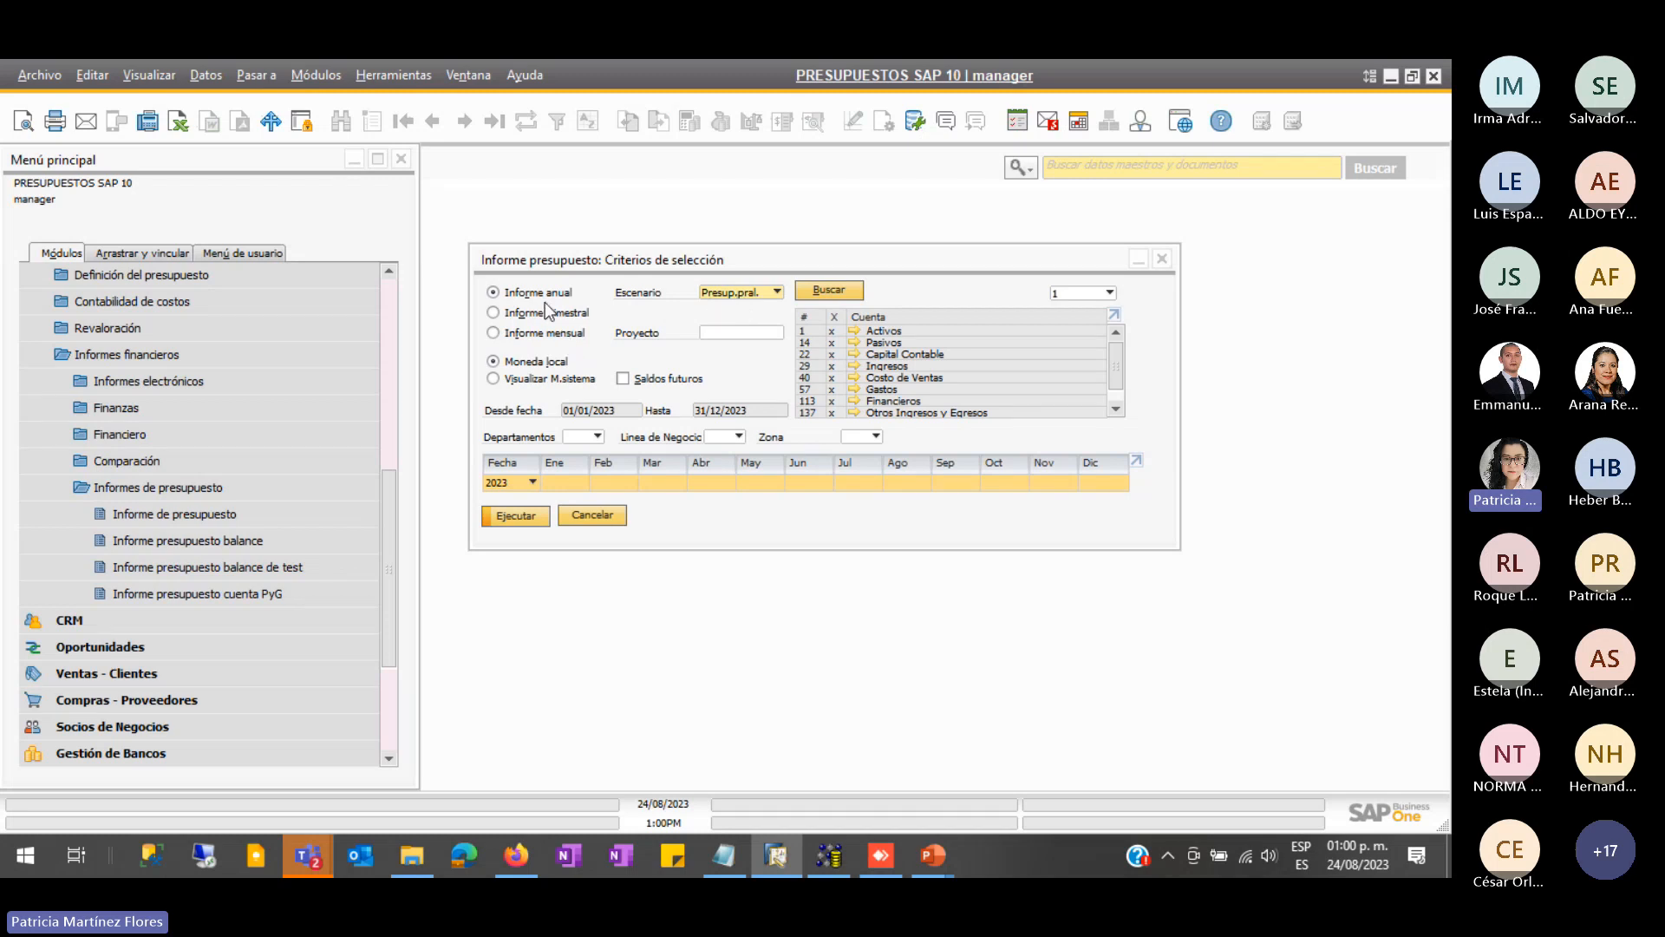
left_click(572, 339)
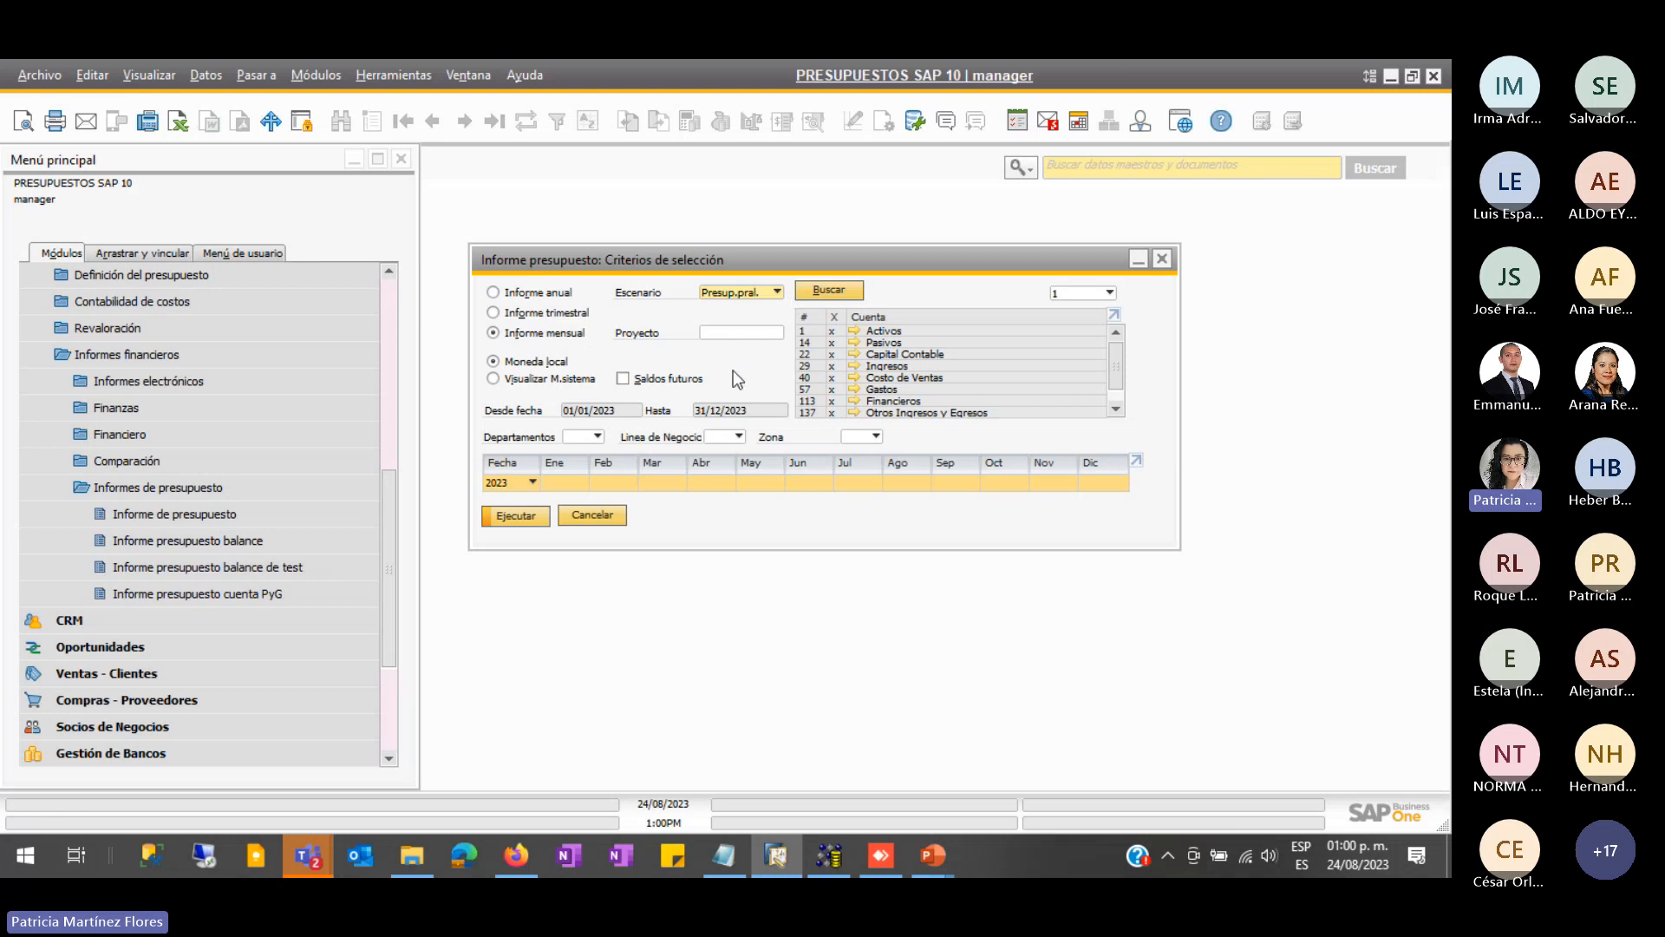
left_click(763, 334)
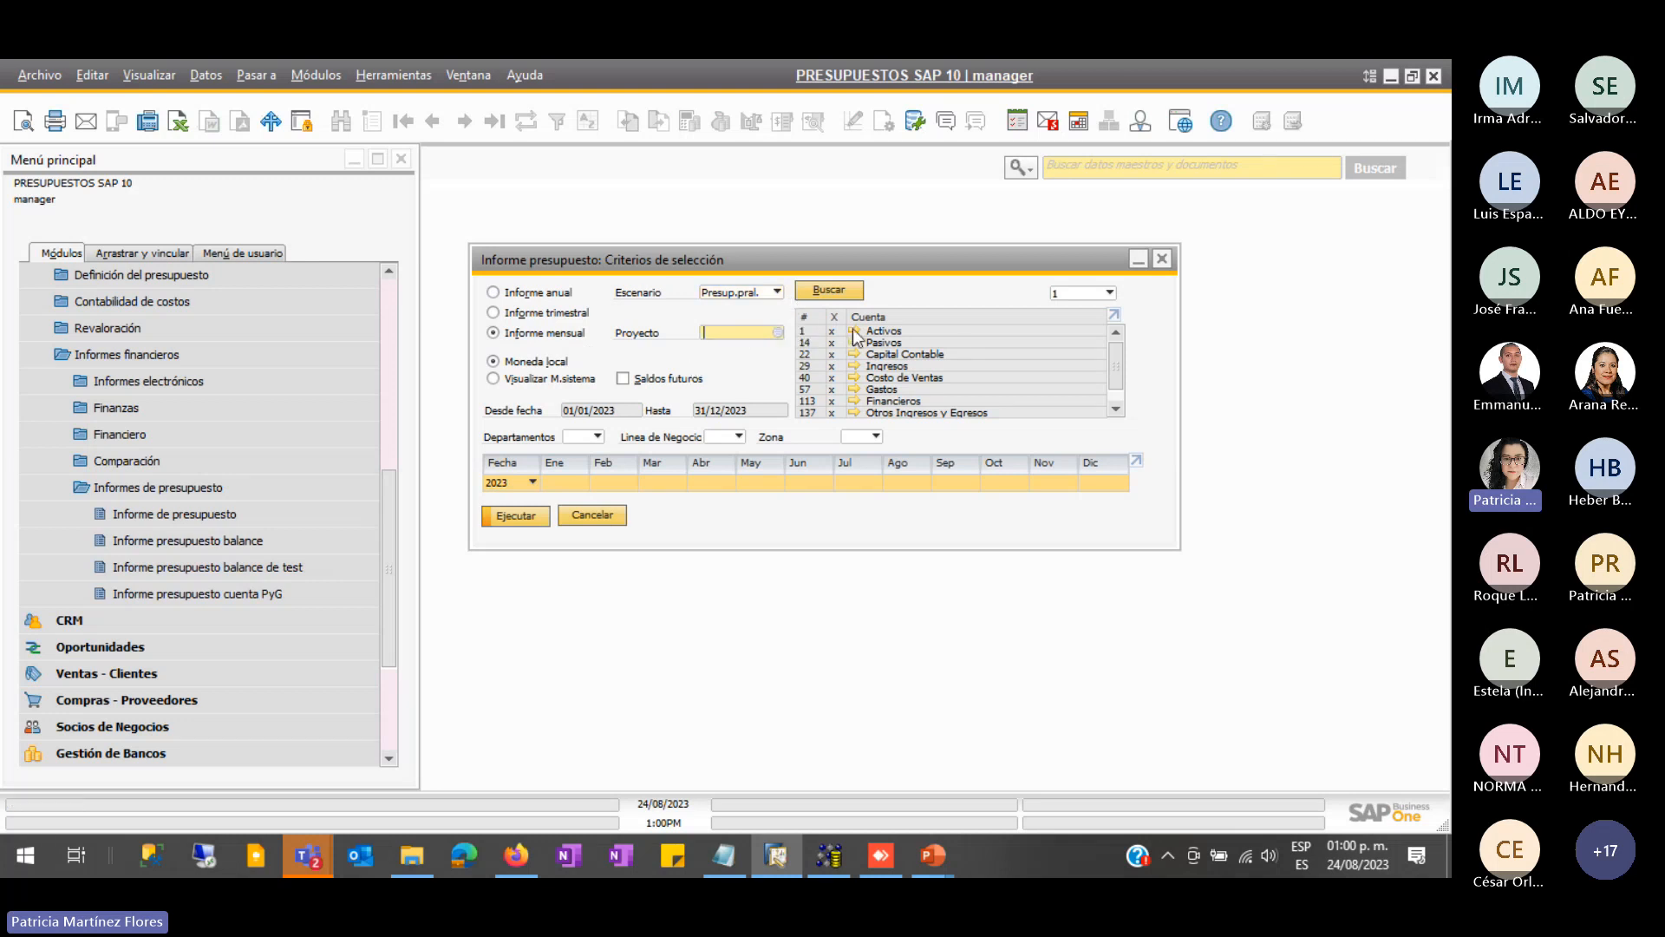
left_click(836, 315)
left_click(835, 390)
left_click(520, 515)
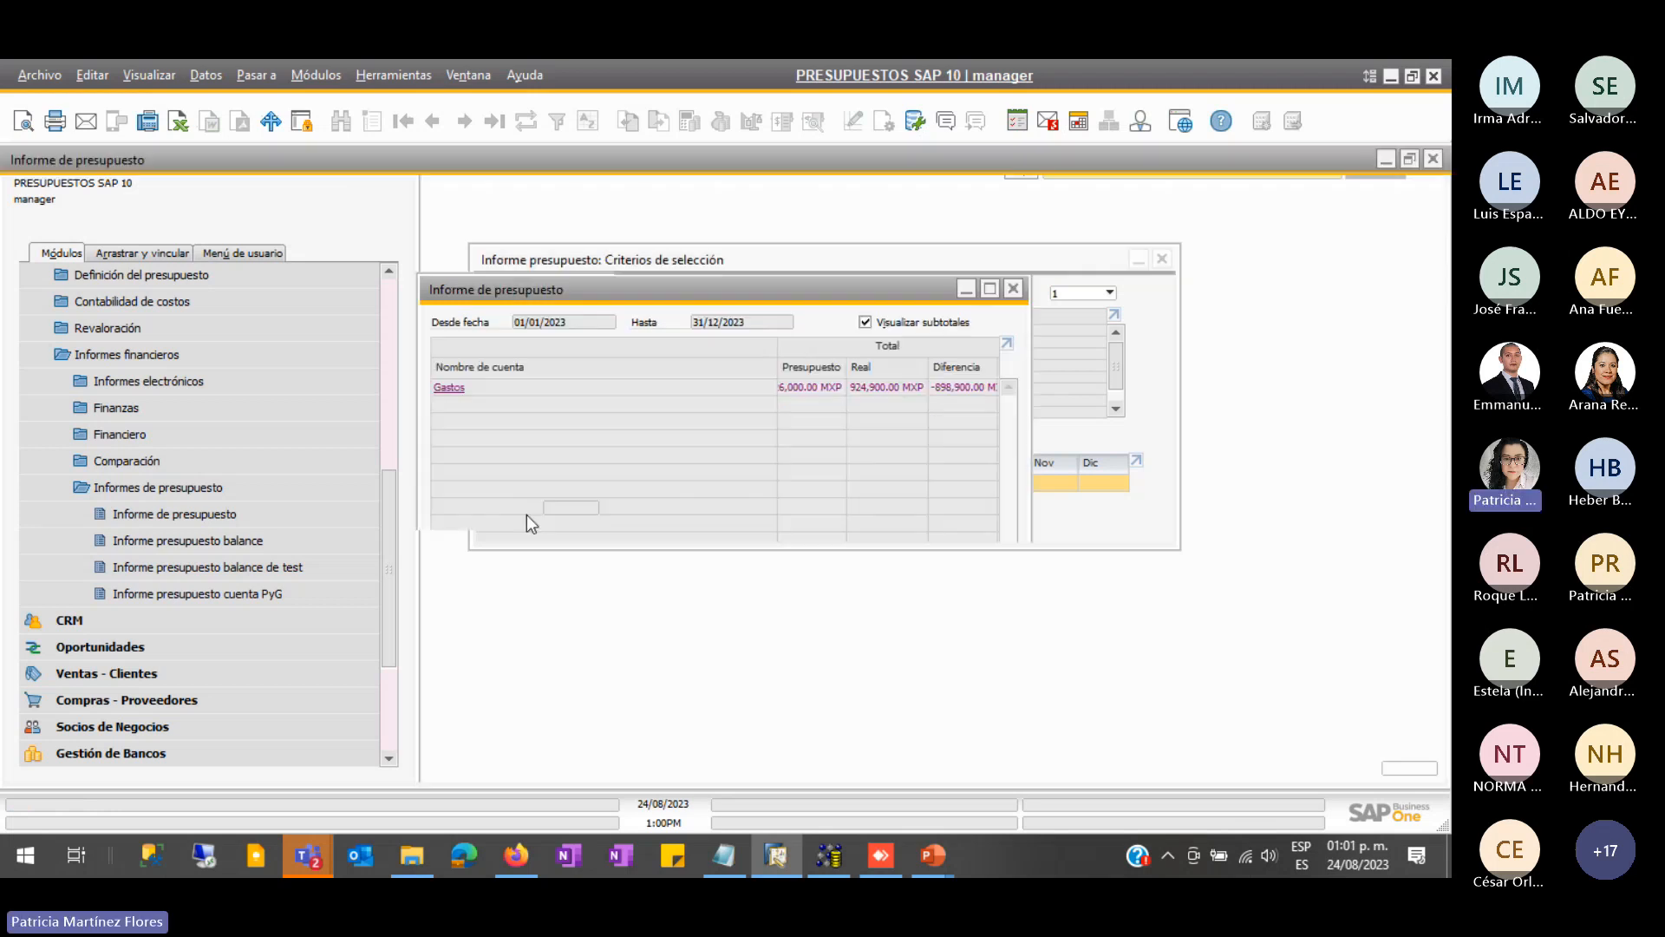
left_click(23, 259)
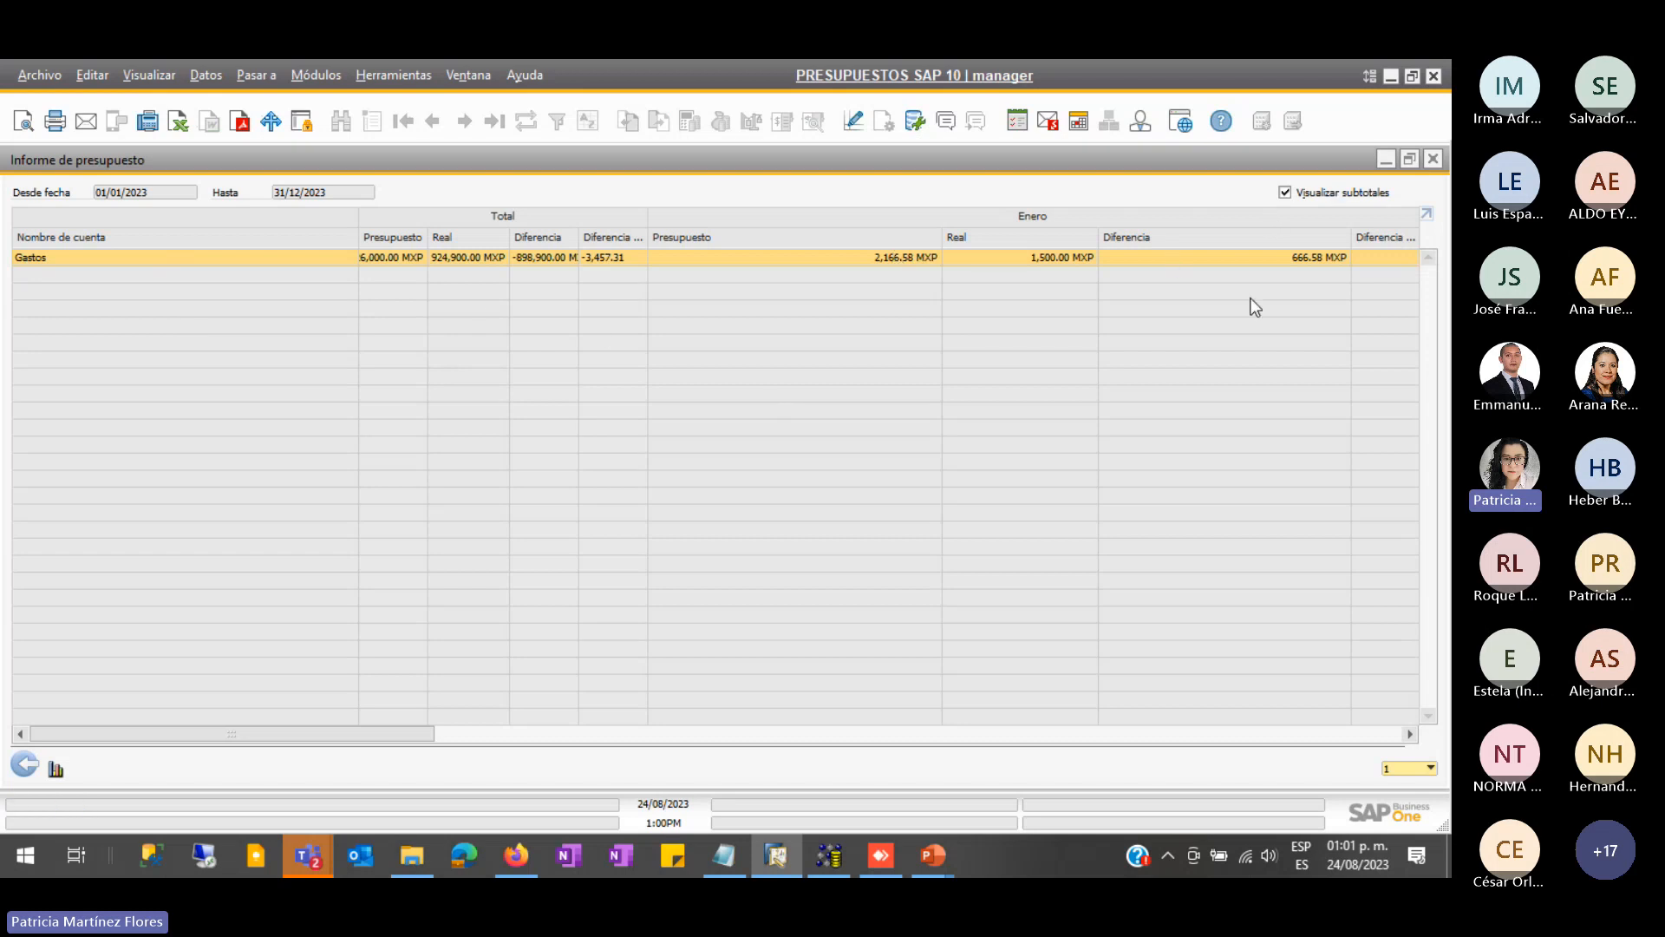
left_click(1404, 769)
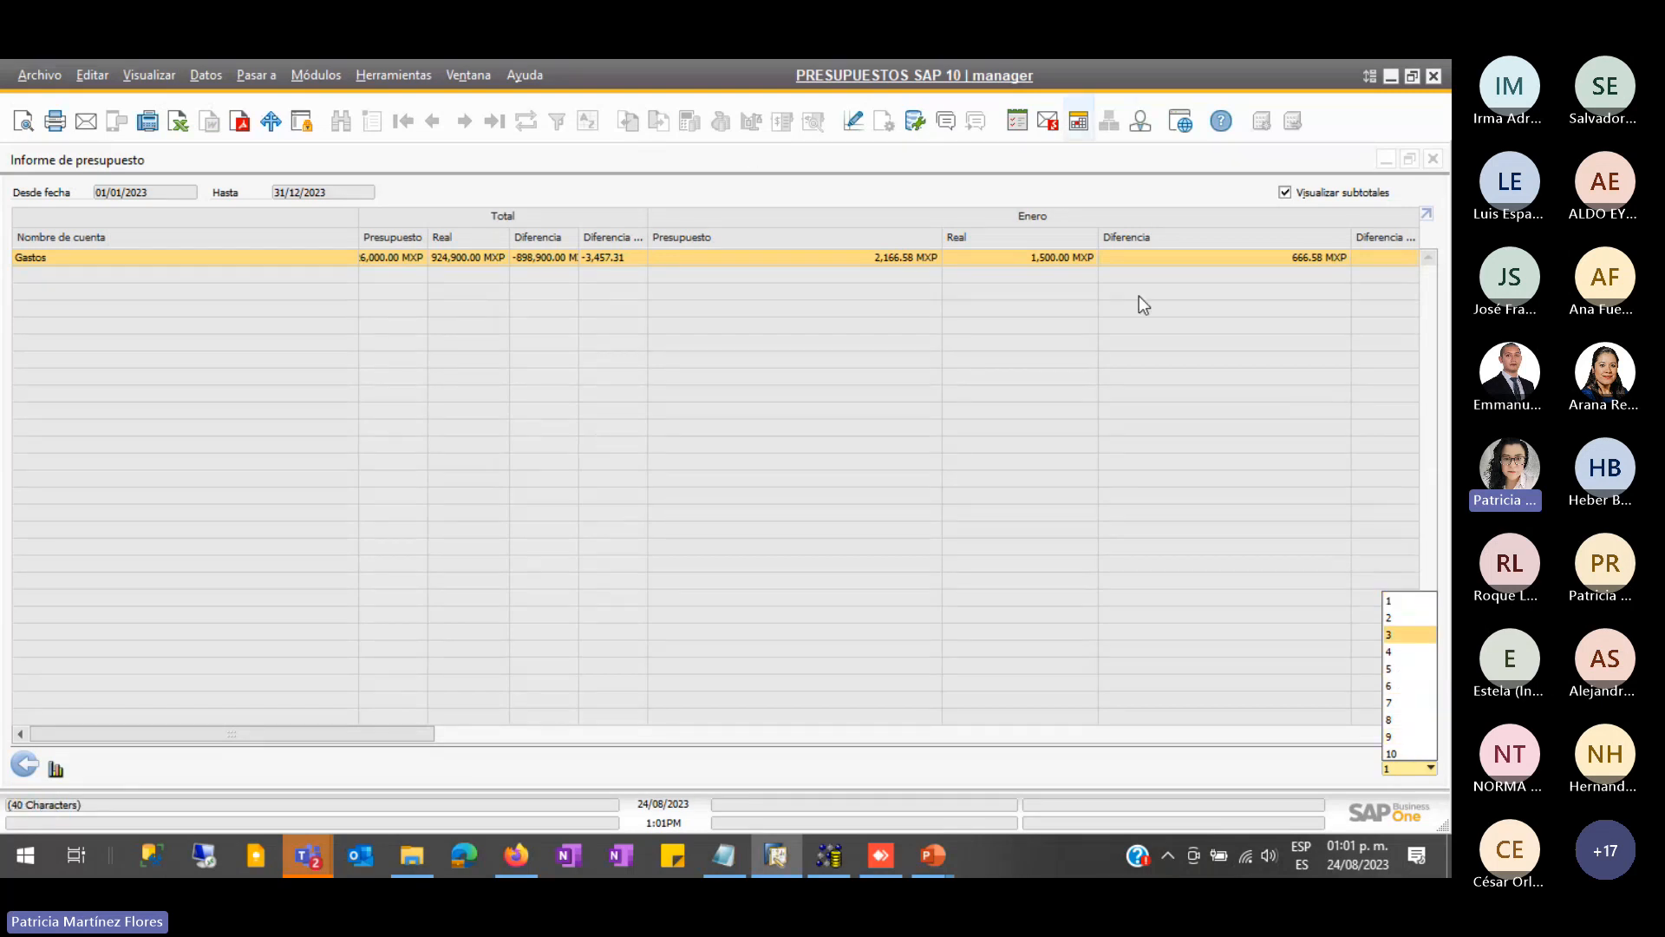
left_click(1391, 754)
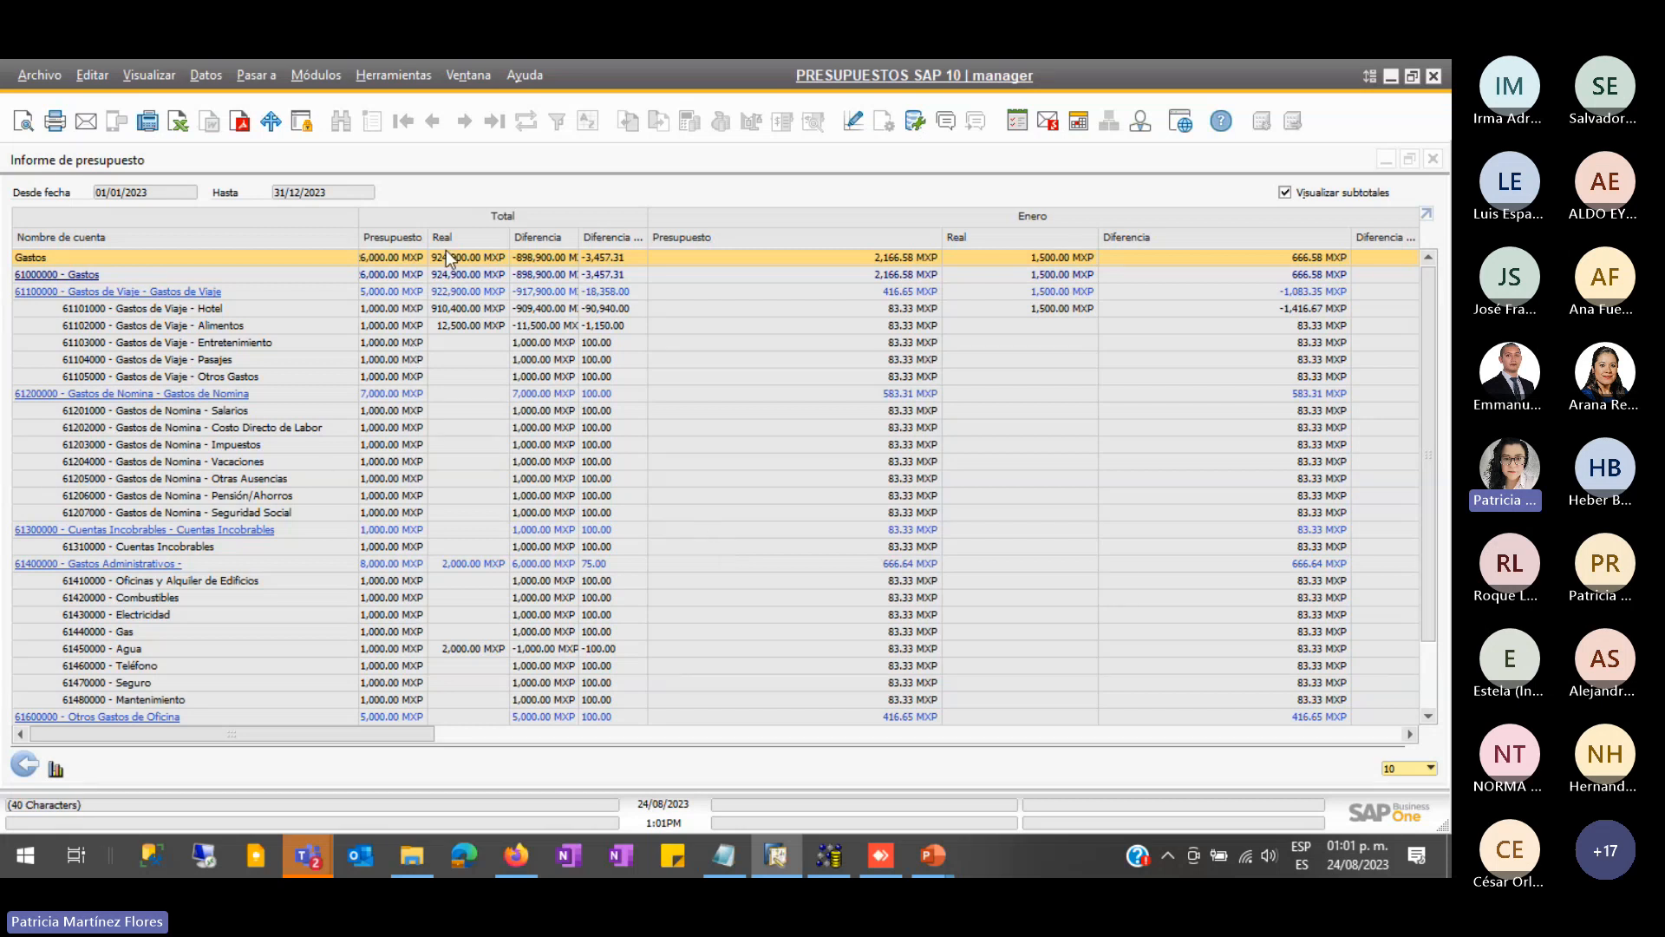
left_click_drag(427, 238, 779, 238)
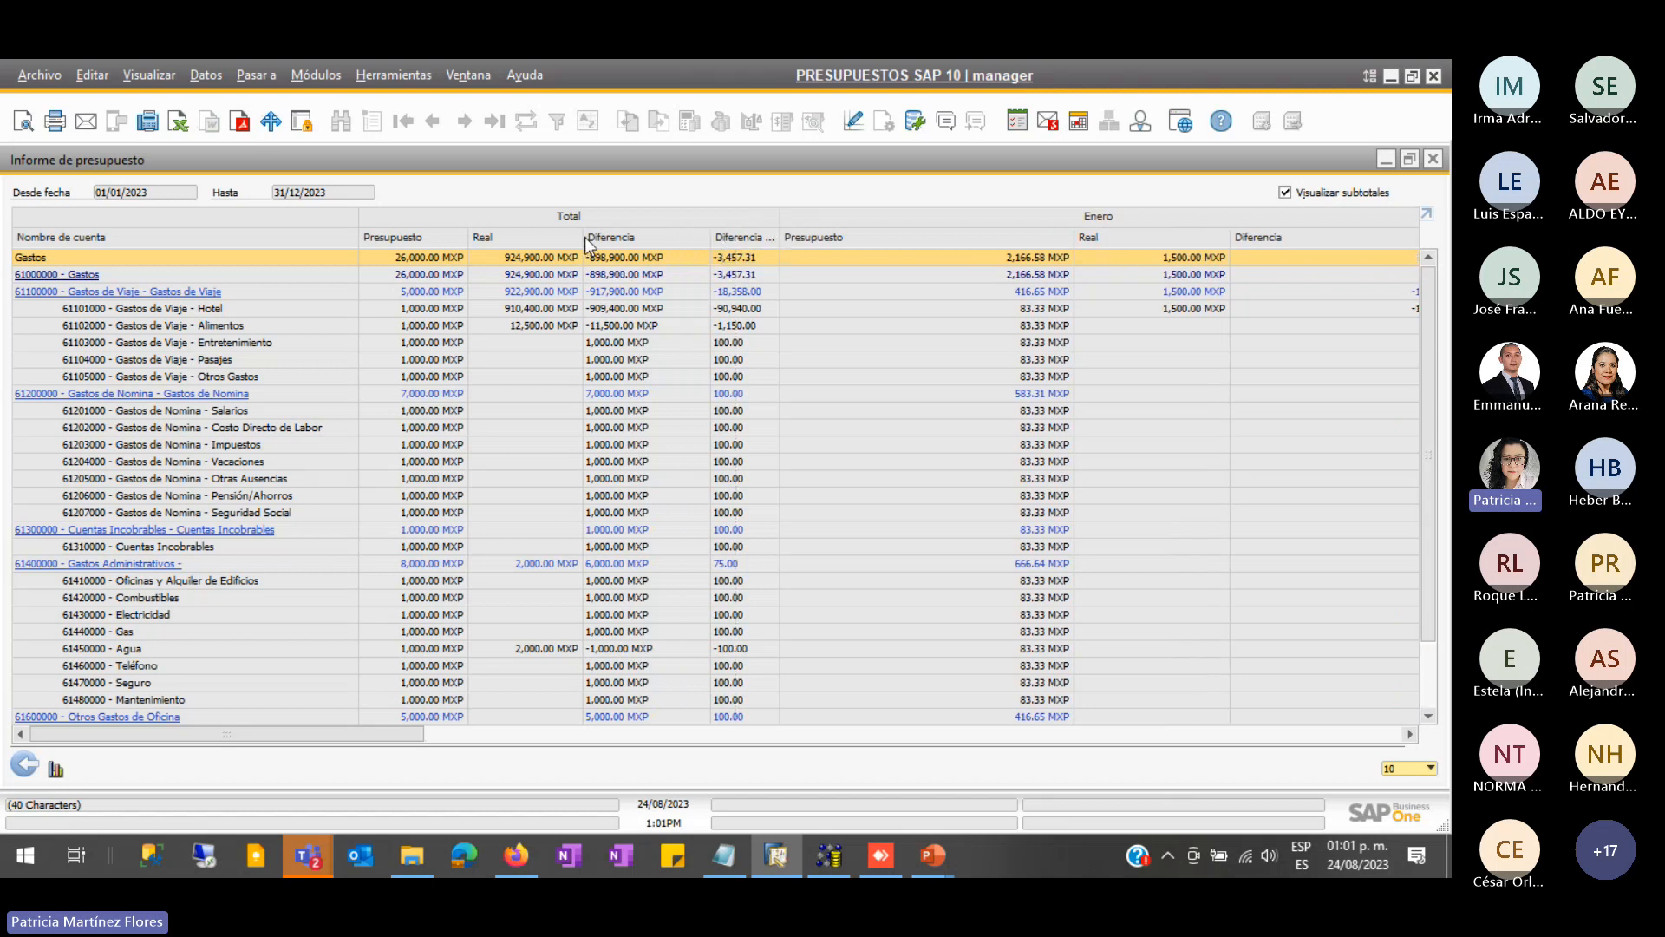
left_click_drag(583, 243, 620, 243)
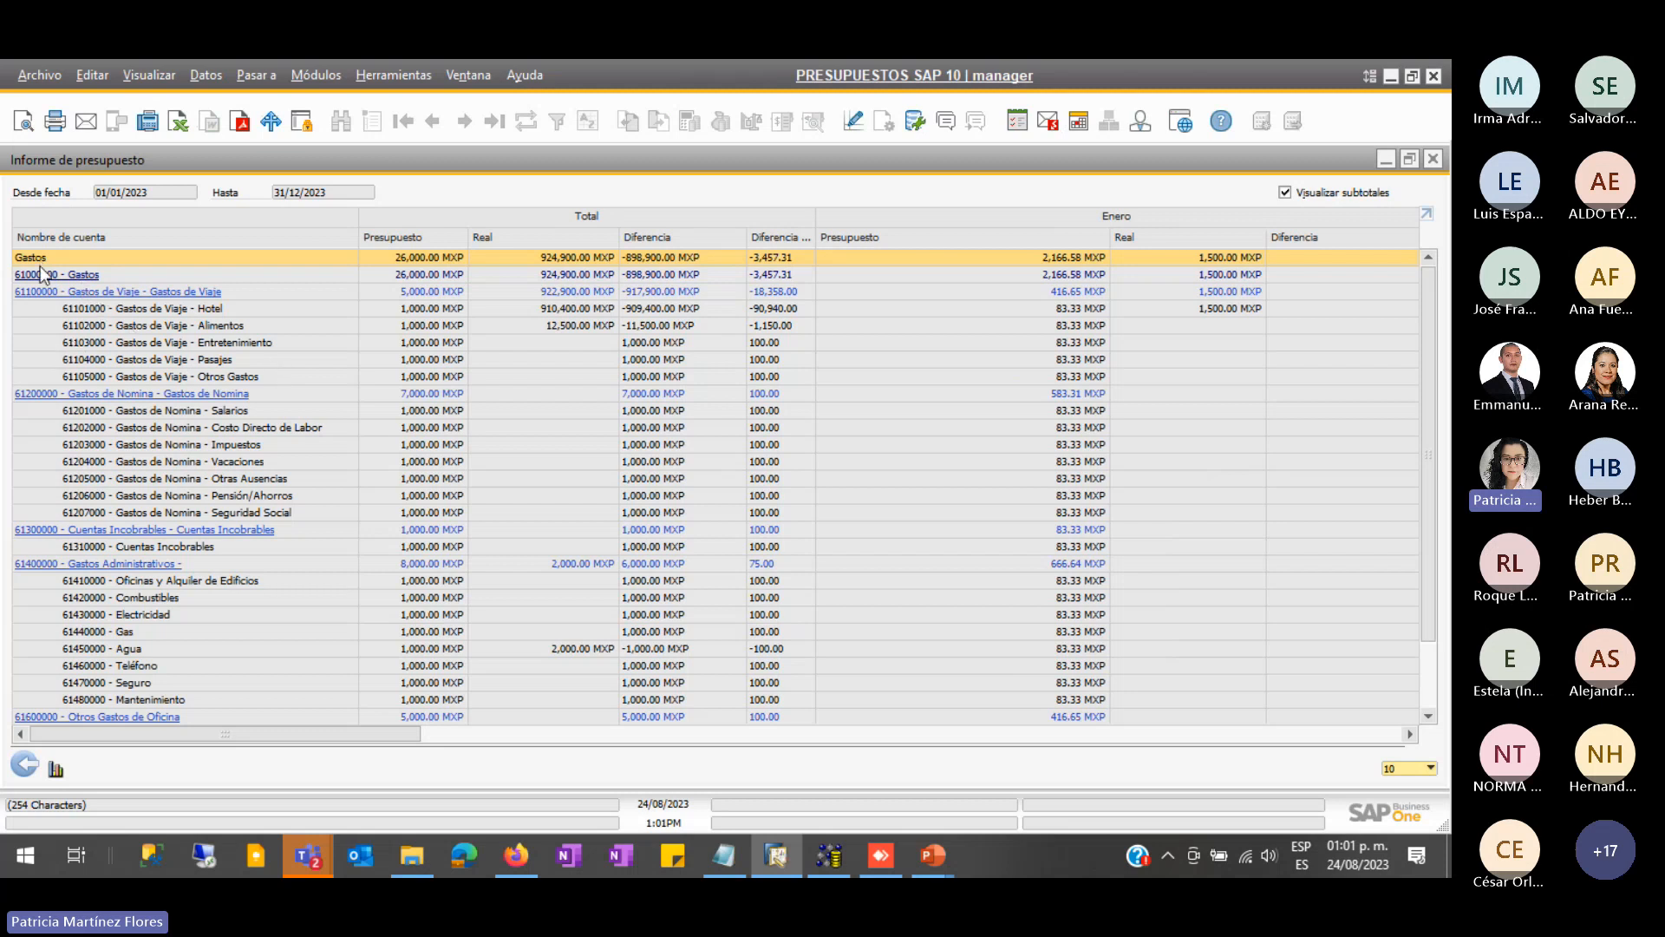
scroll(118, 533, "down", 3)
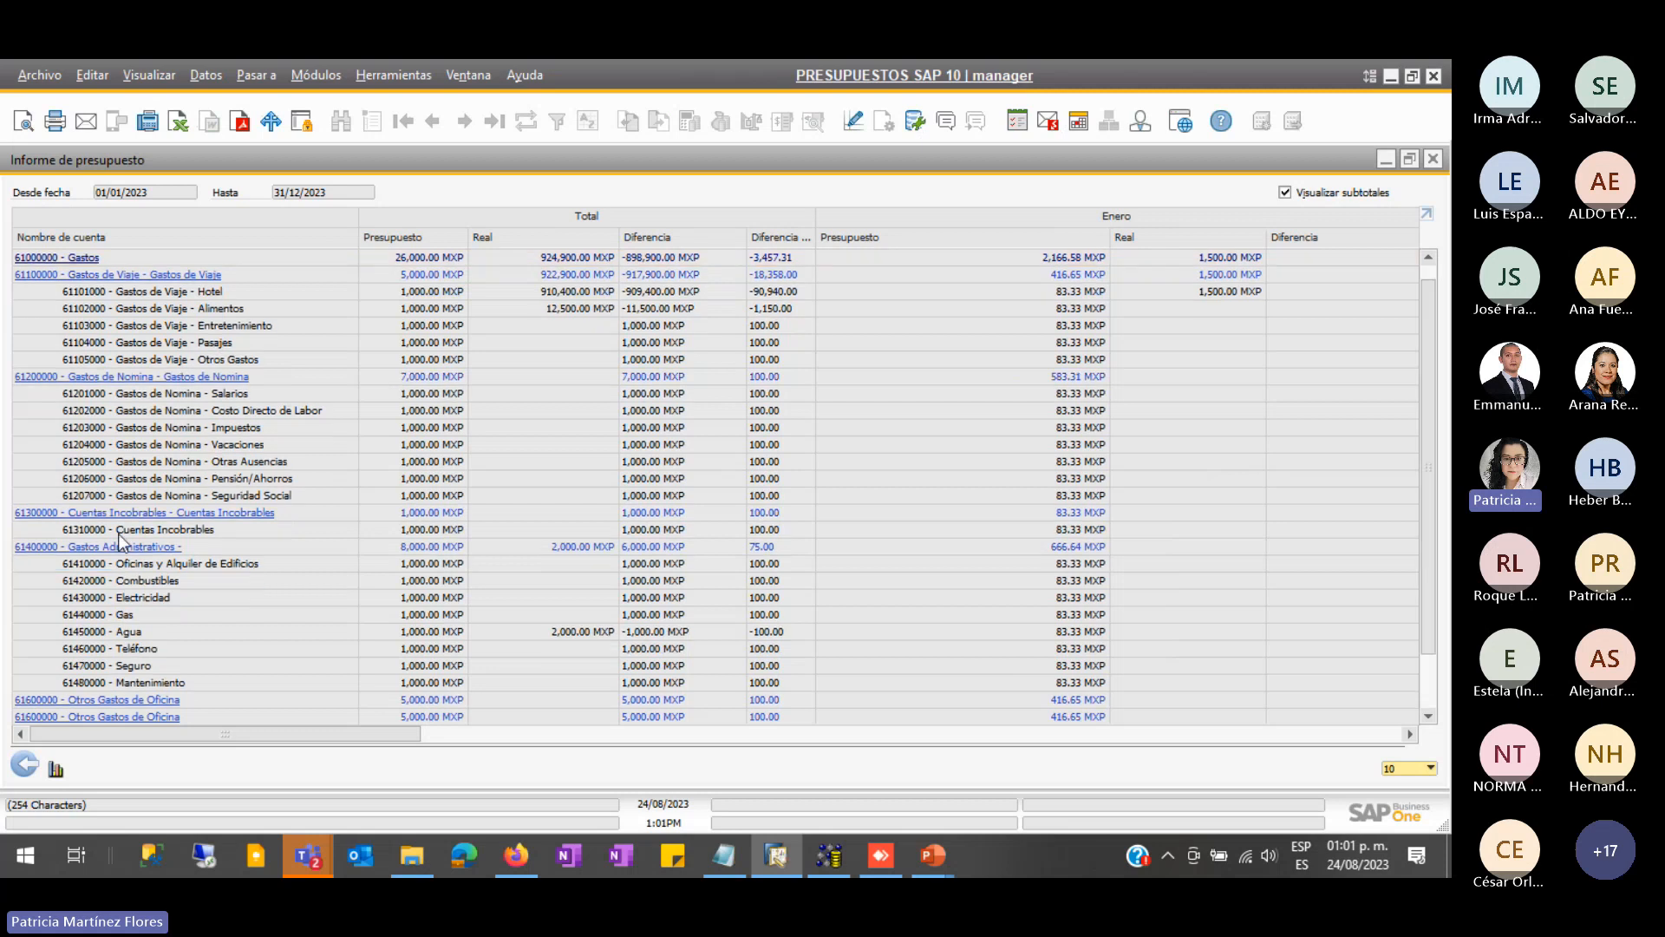
scroll(115, 544, "up", 3)
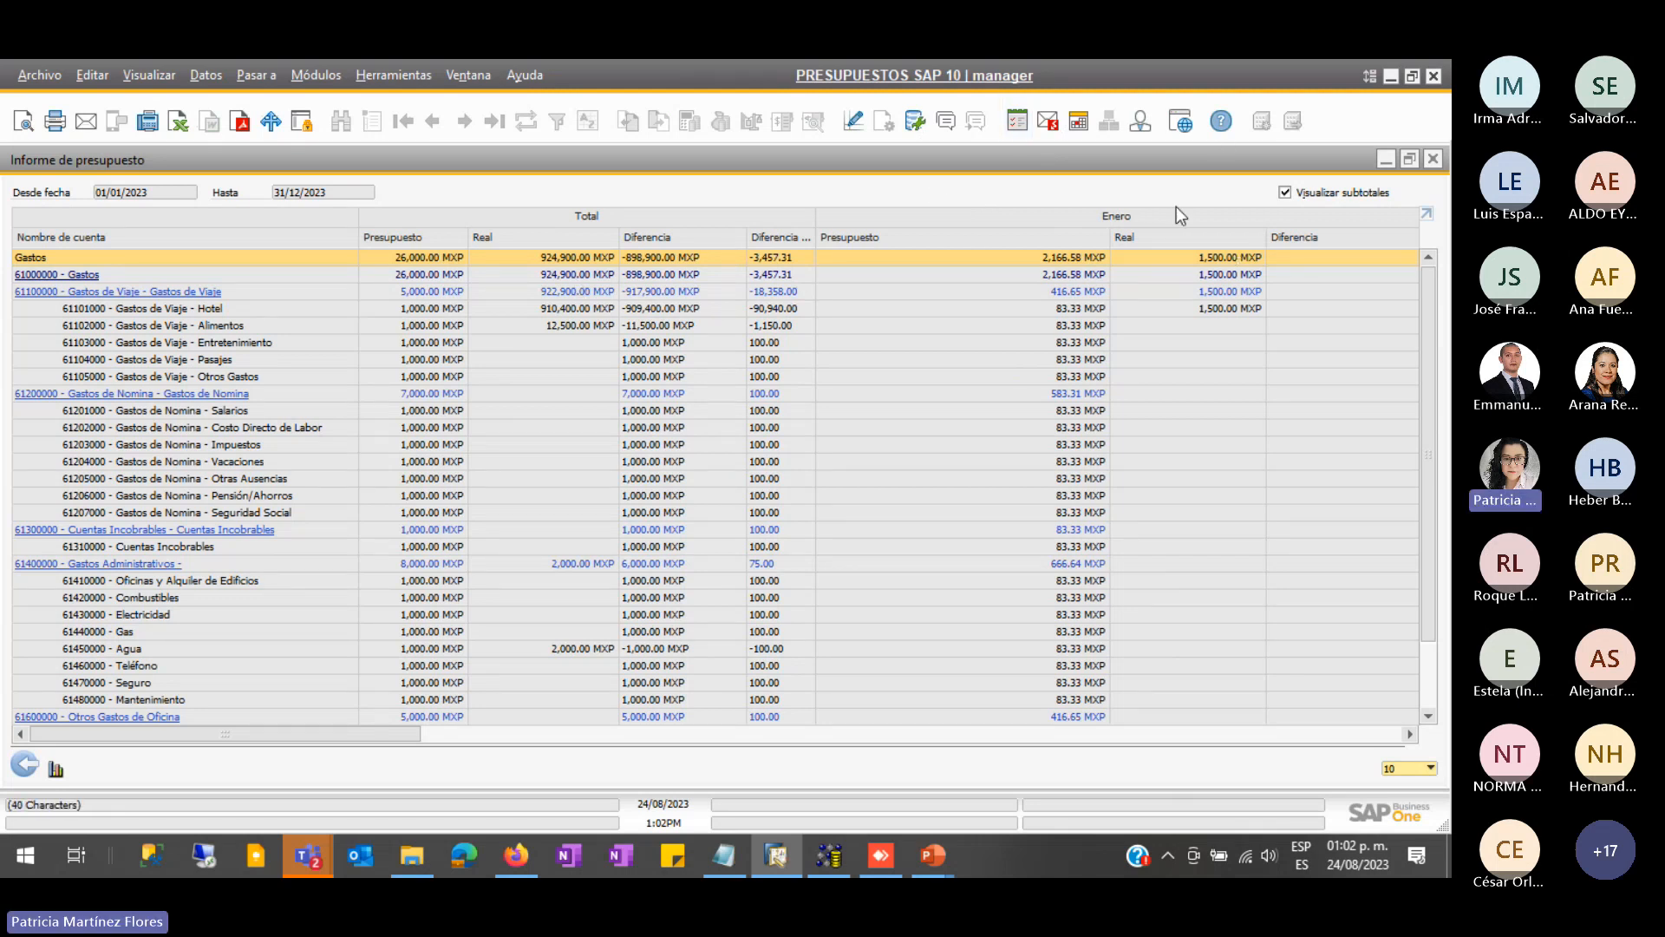
left_click(204, 314)
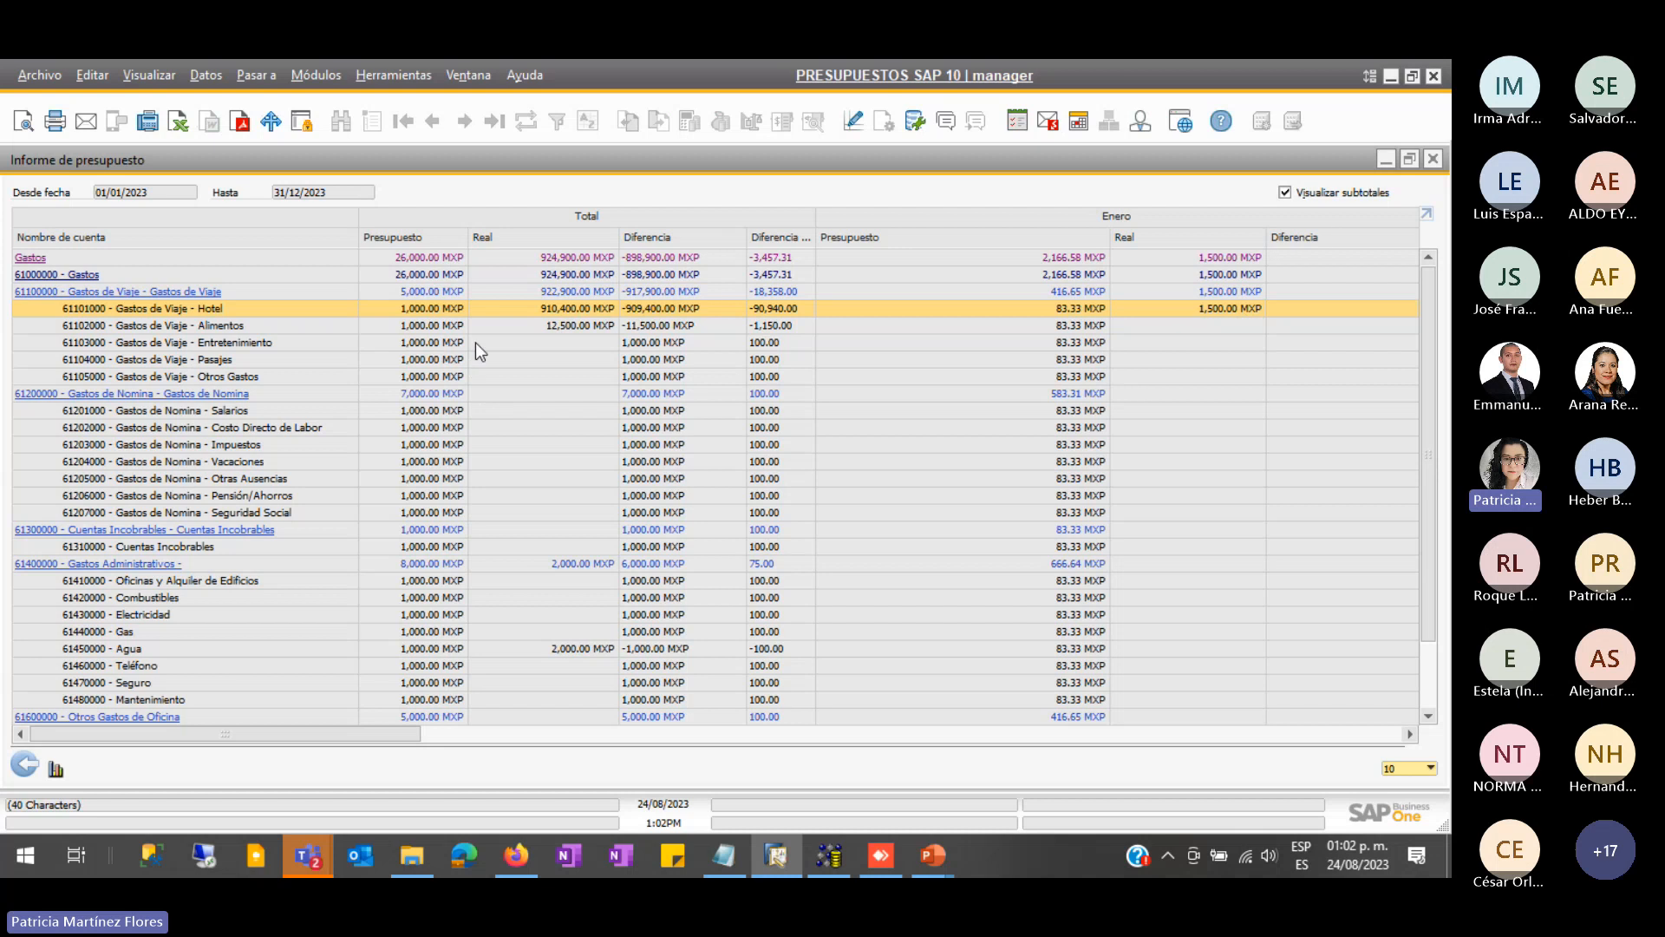
- Start the Excel export, keeping account code and name in the same column
left_click(178, 120)
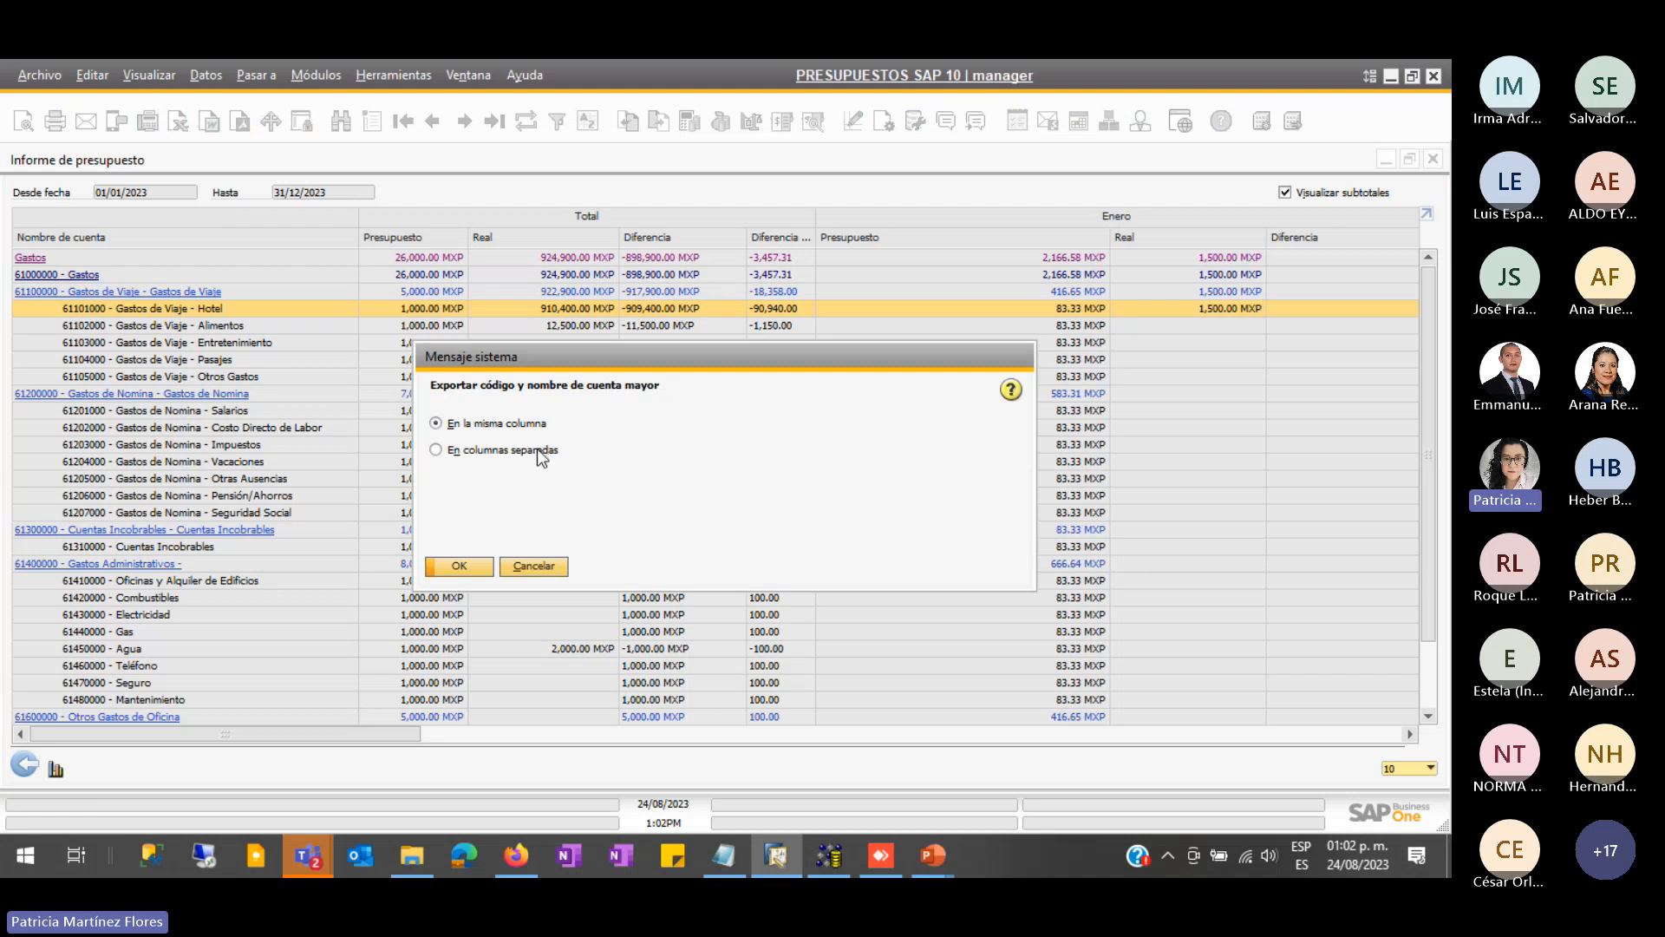
left_click(471, 568)
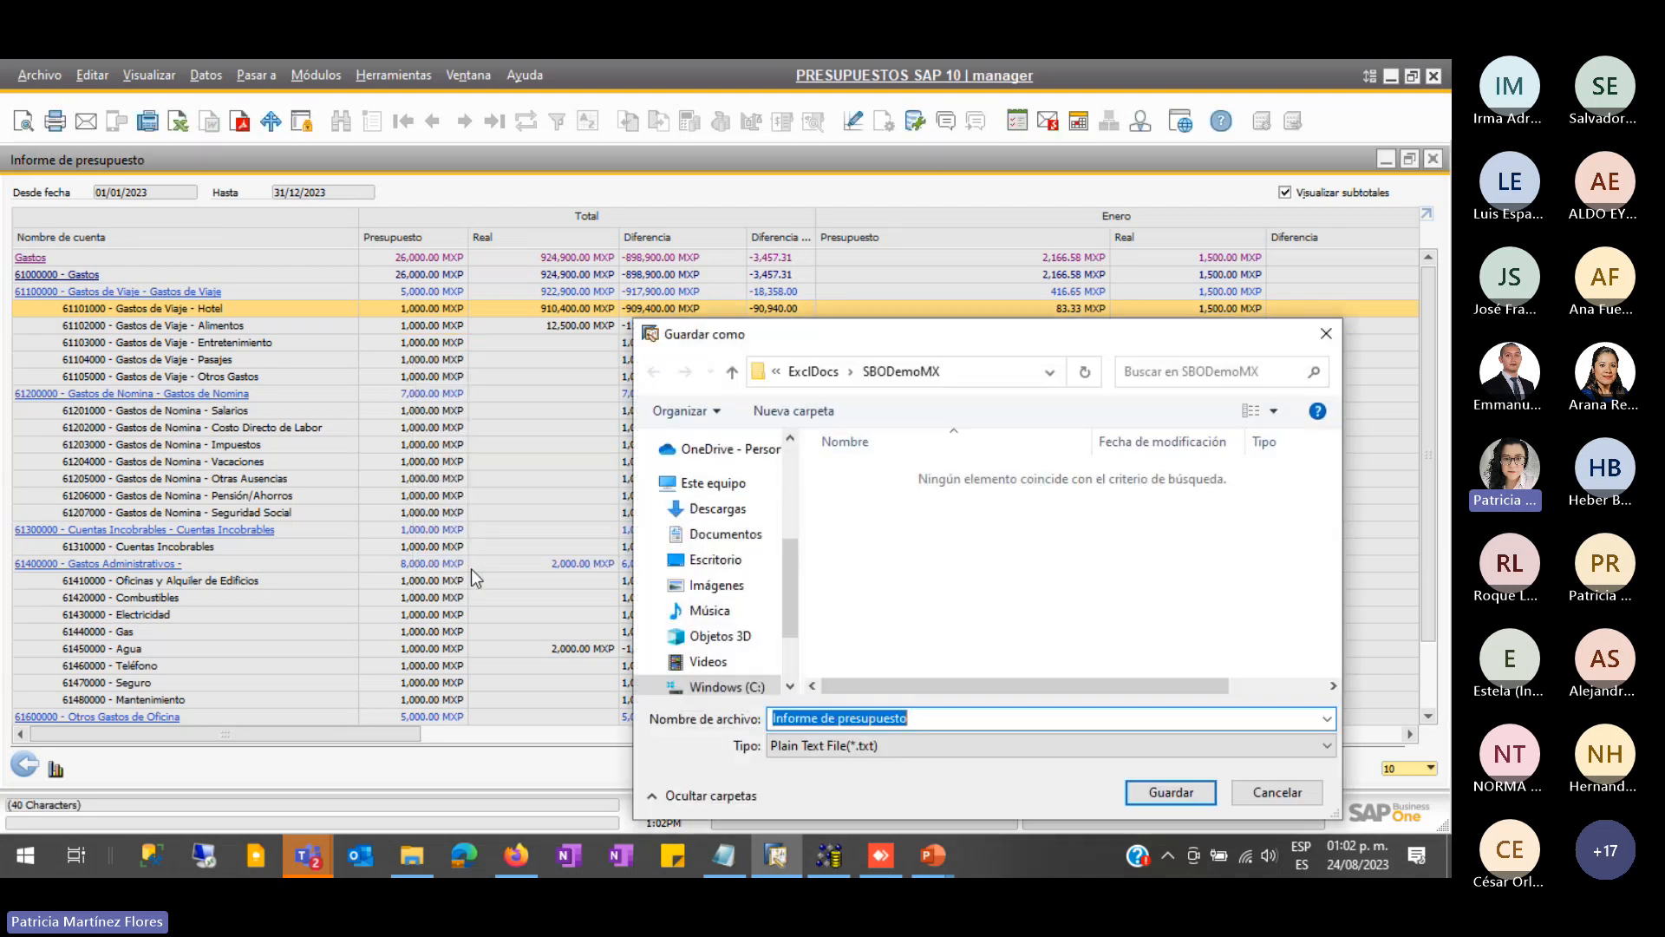
left_click_drag(786, 559, 819, 466)
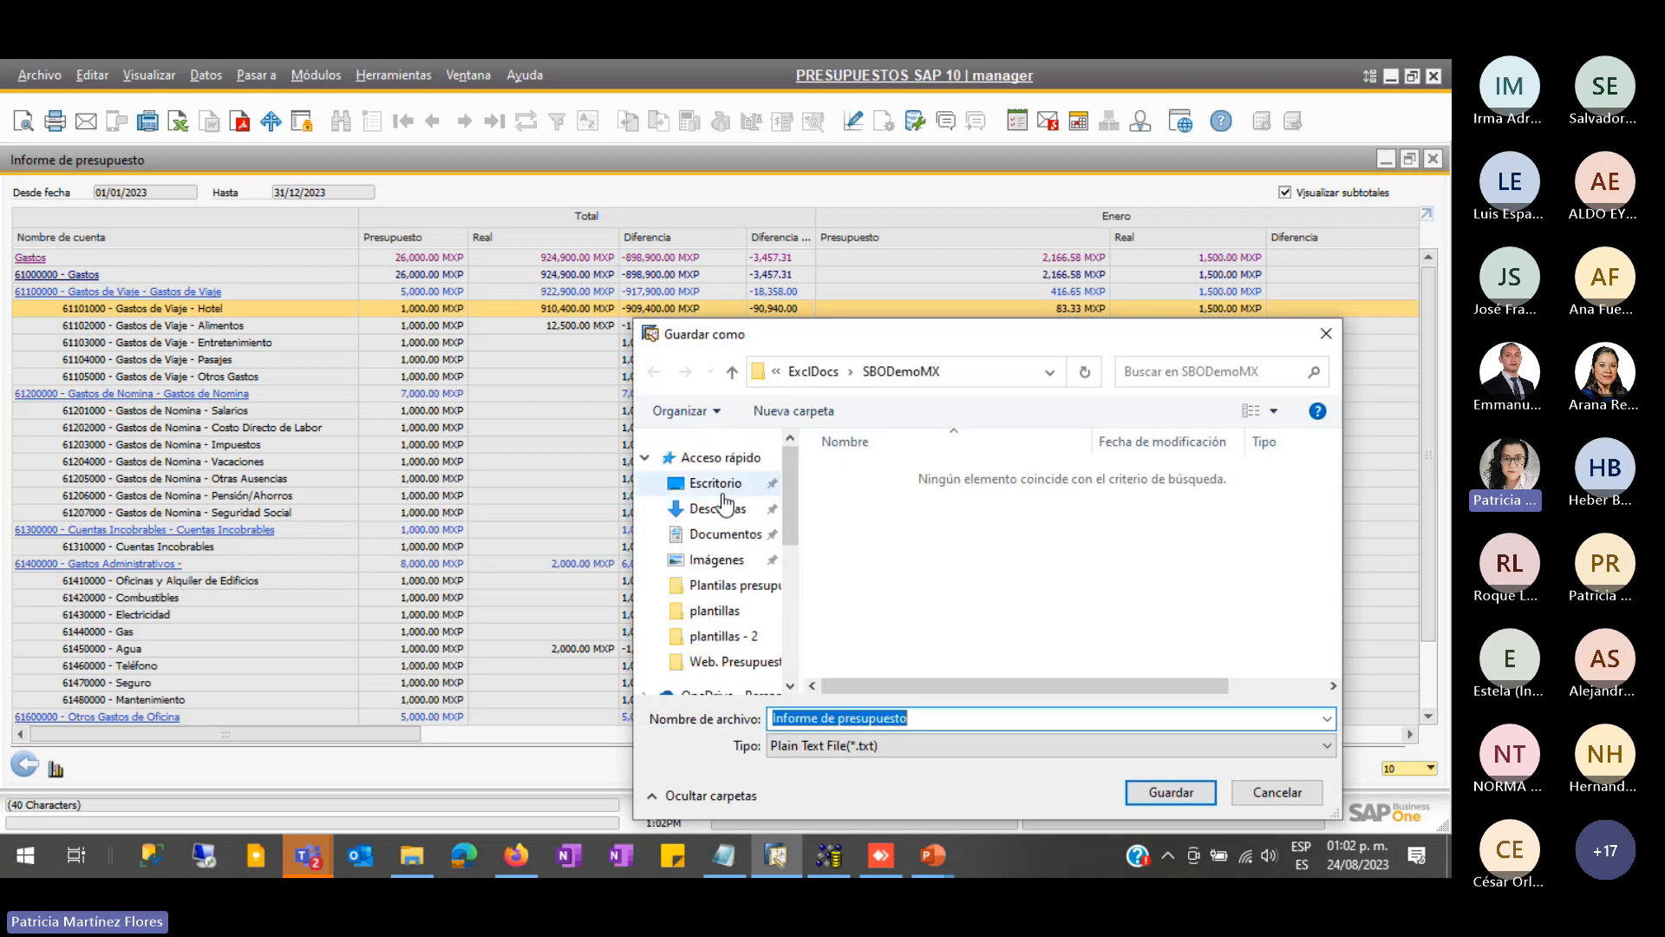
- Save the export as Plain Text, include currency symbols, and enable the workbook content
left_click(925, 747)
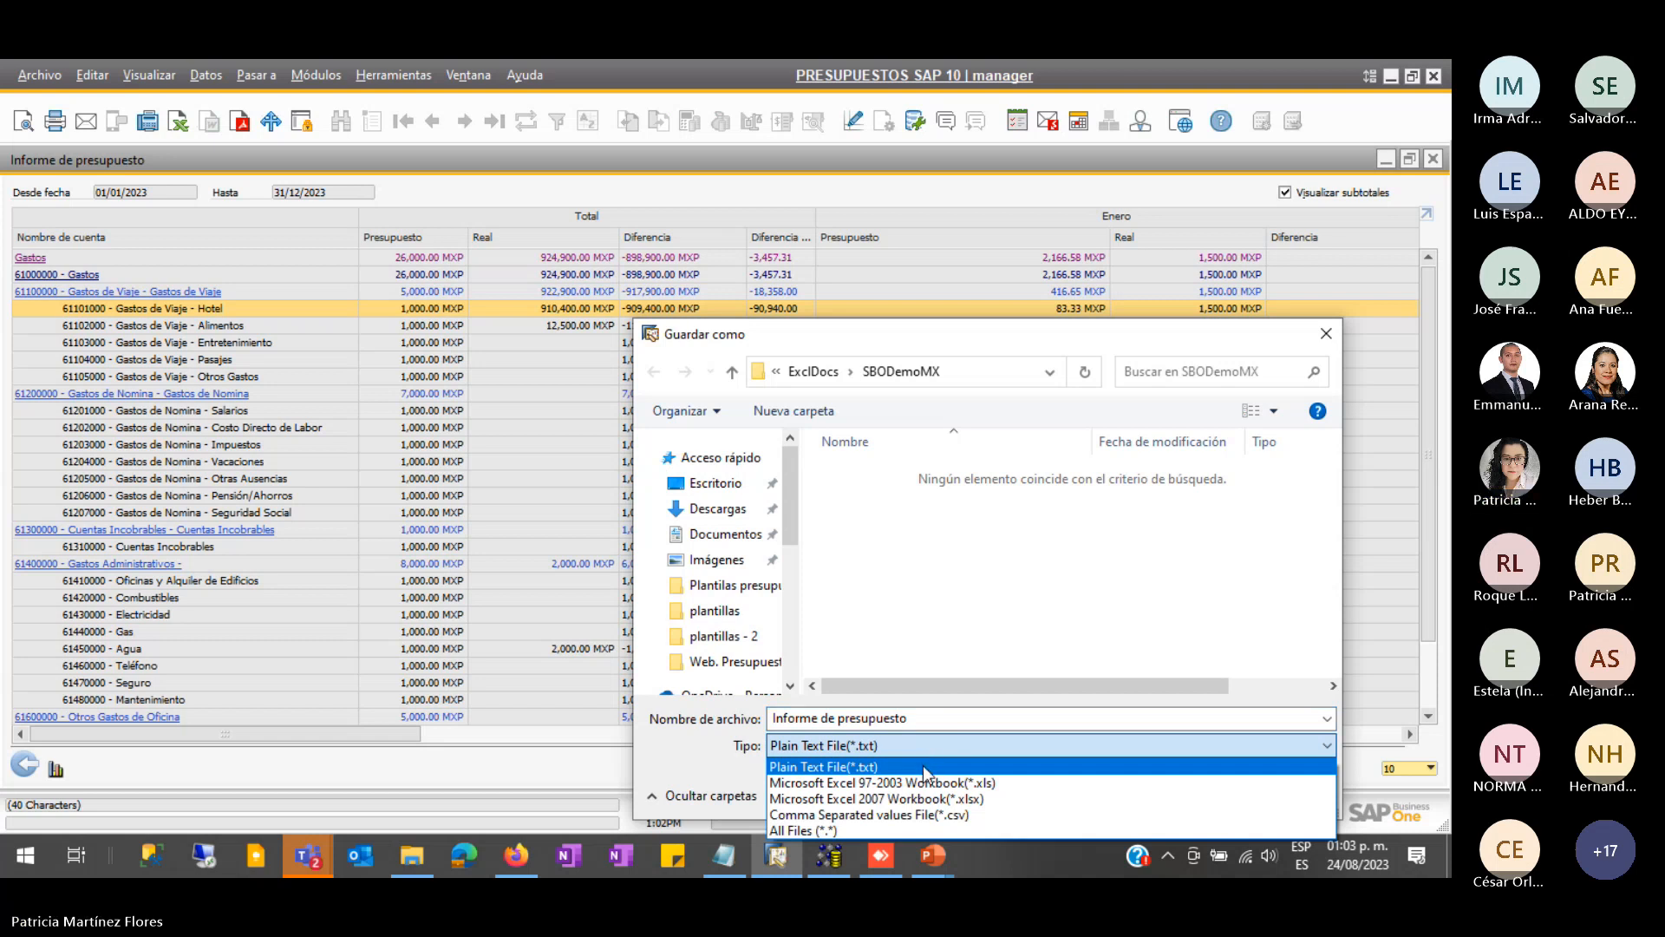
left_click(923, 830)
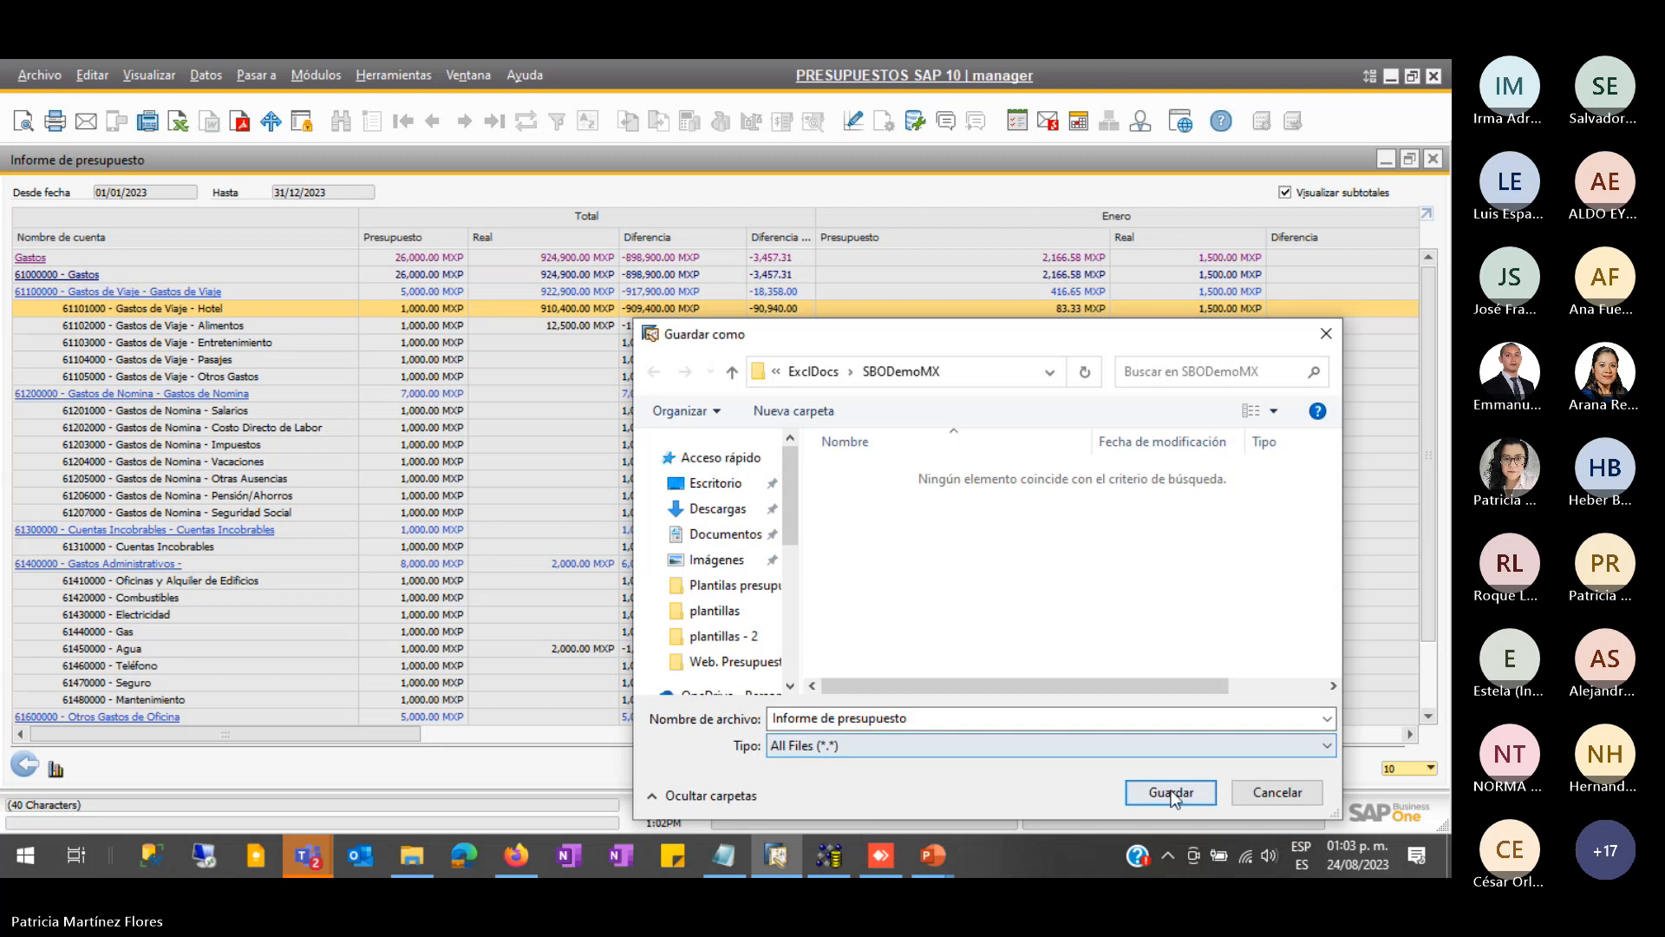
left_click(1154, 789)
left_click(965, 760)
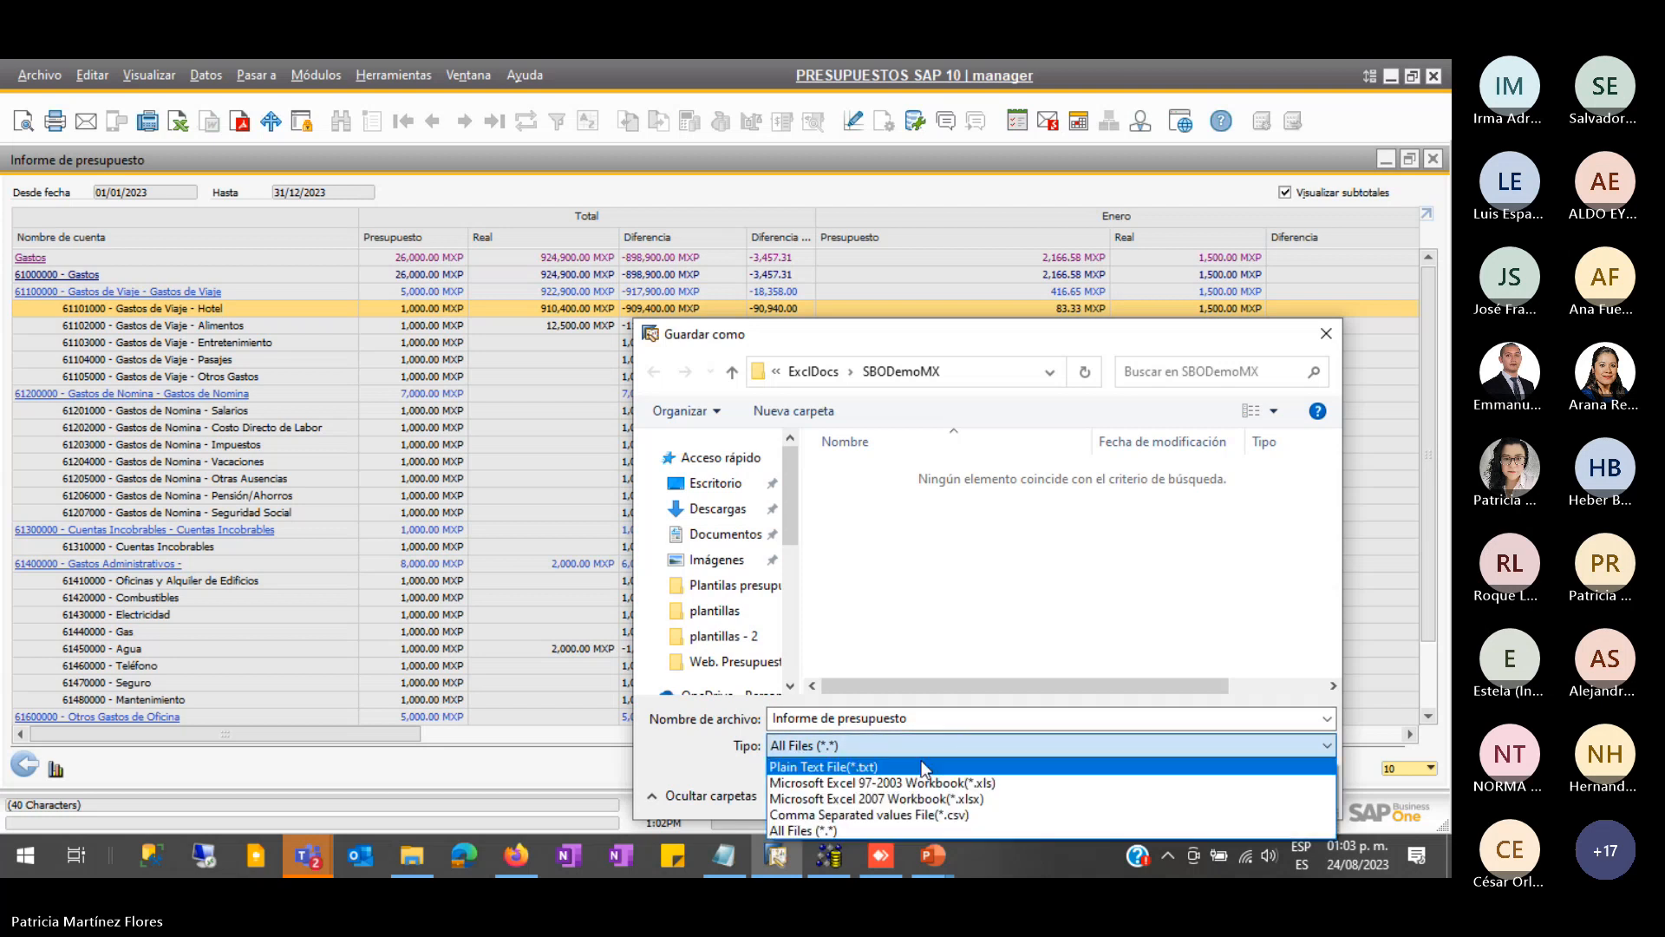
left_click(913, 763)
left_click(1173, 793)
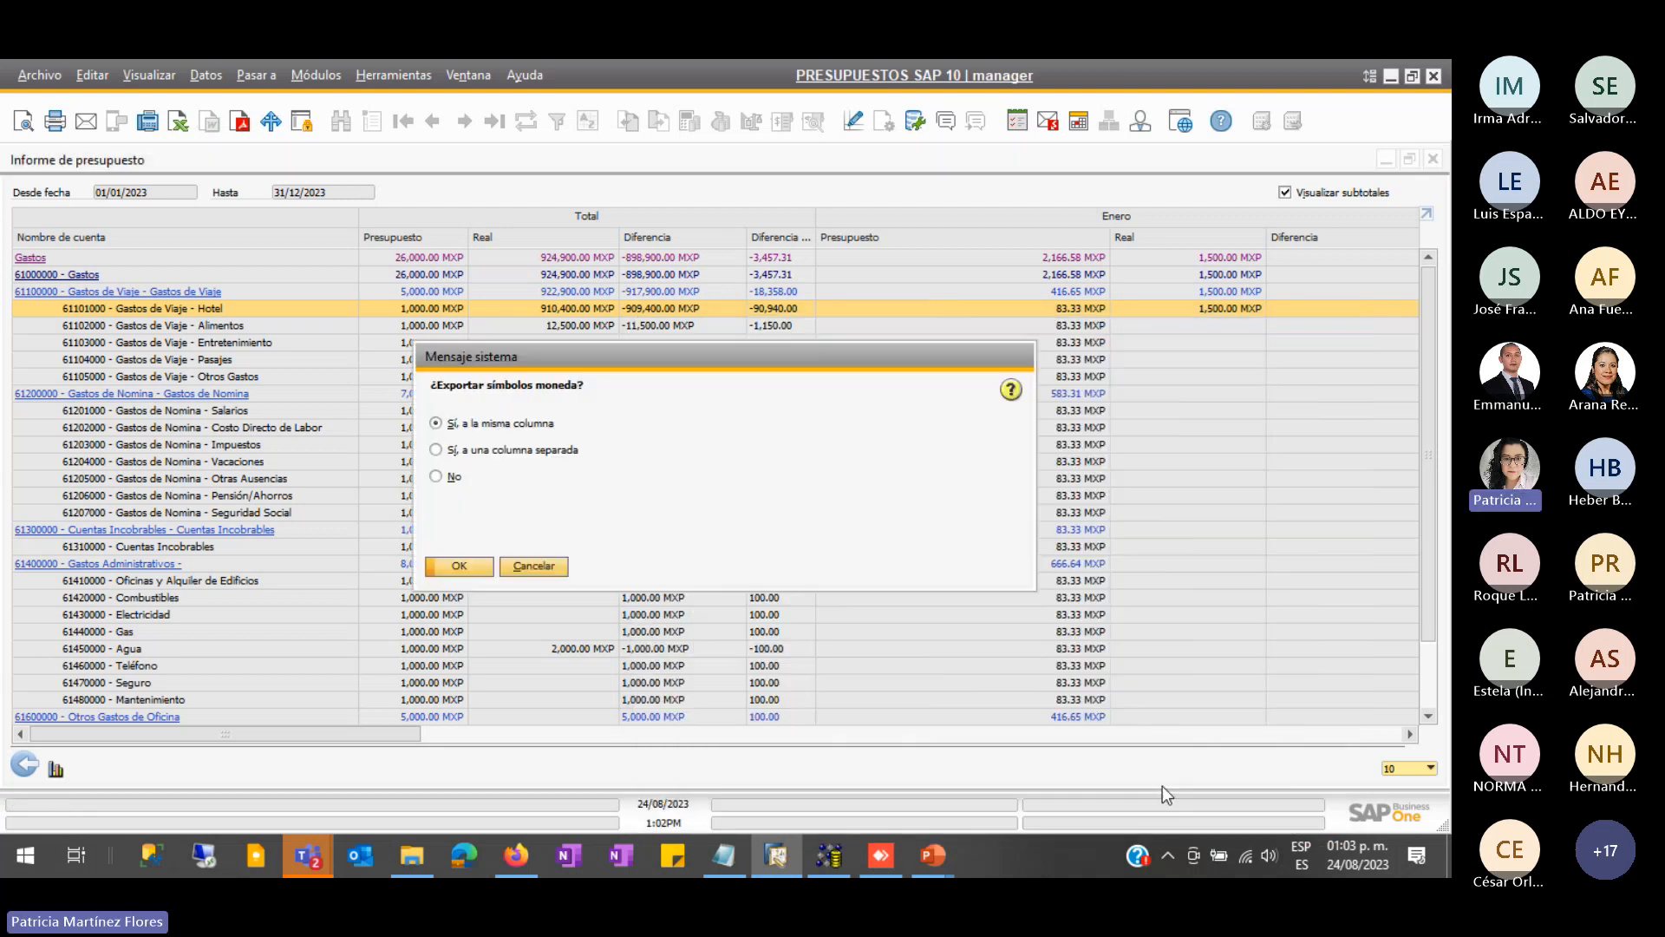
left_click(459, 567)
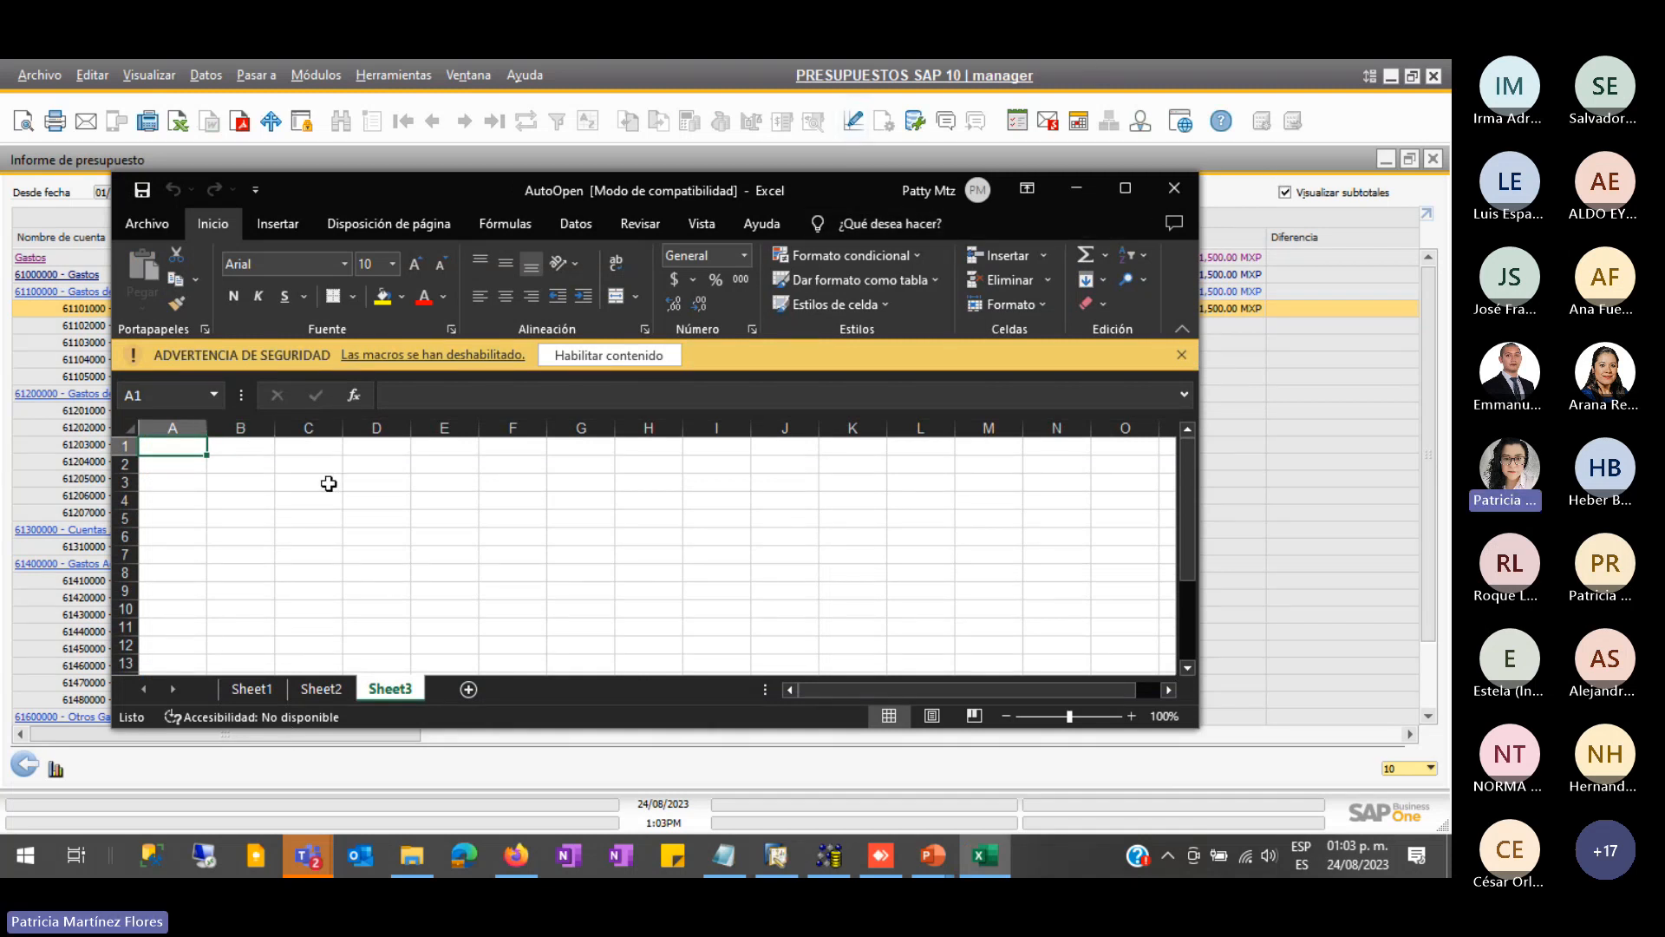
left_click(643, 357)
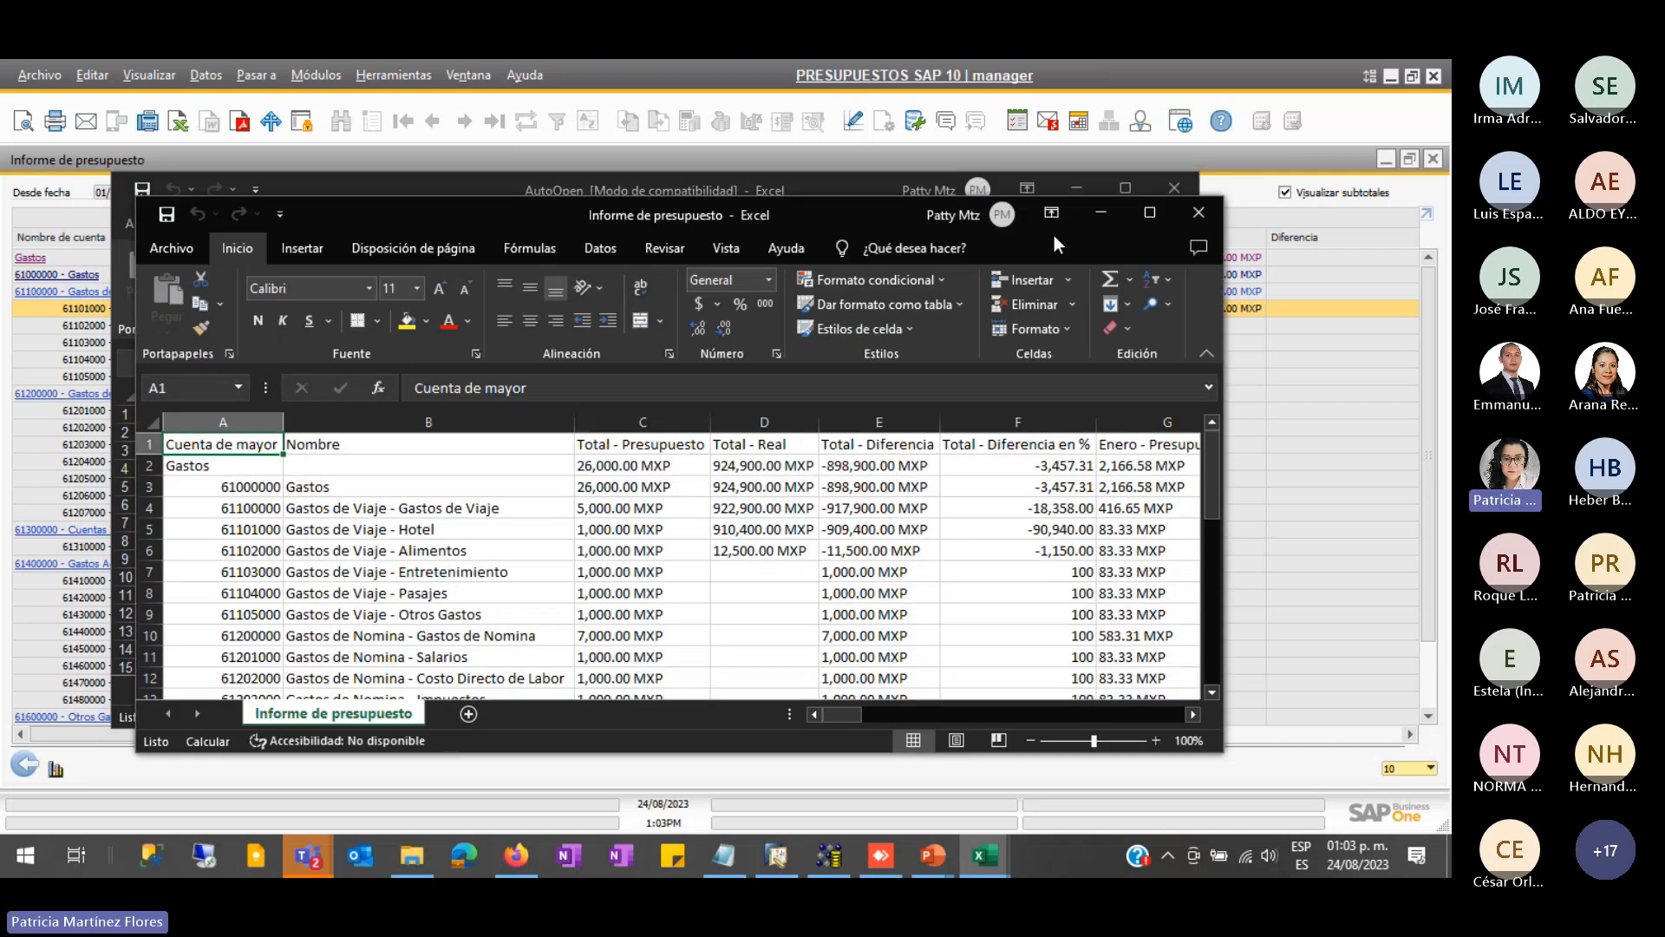
- Add sheets Hoja1 and Hoja2 to the maximized workbook, then minimize it and close AutoOpen
left_click(1150, 214)
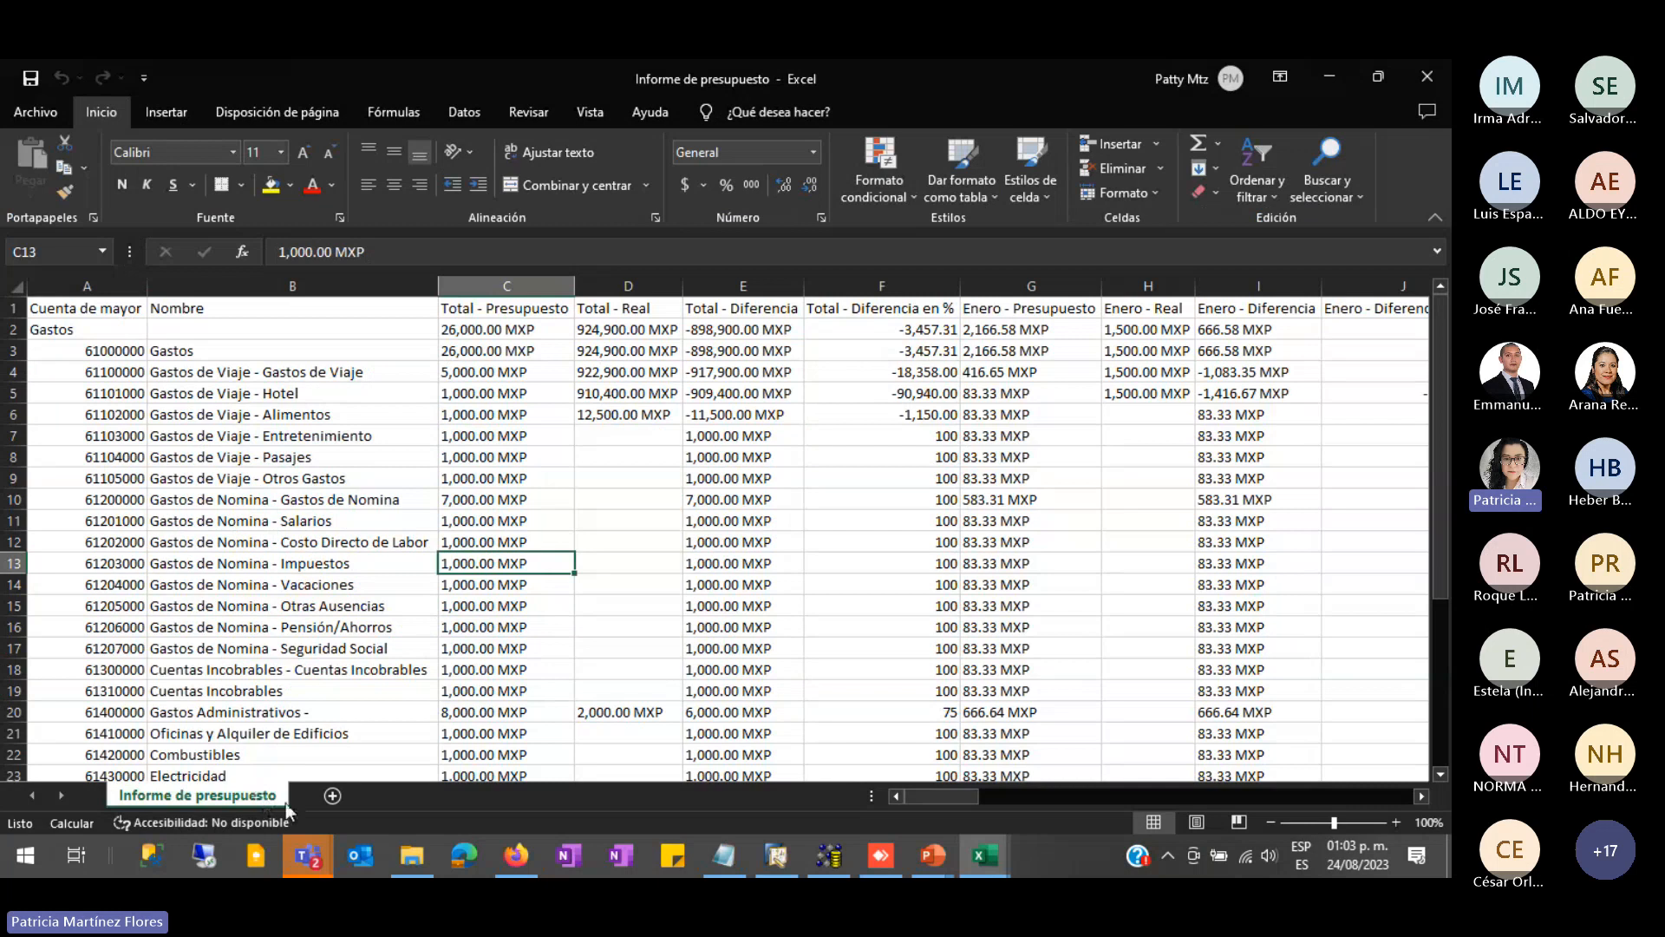
left_click(333, 796)
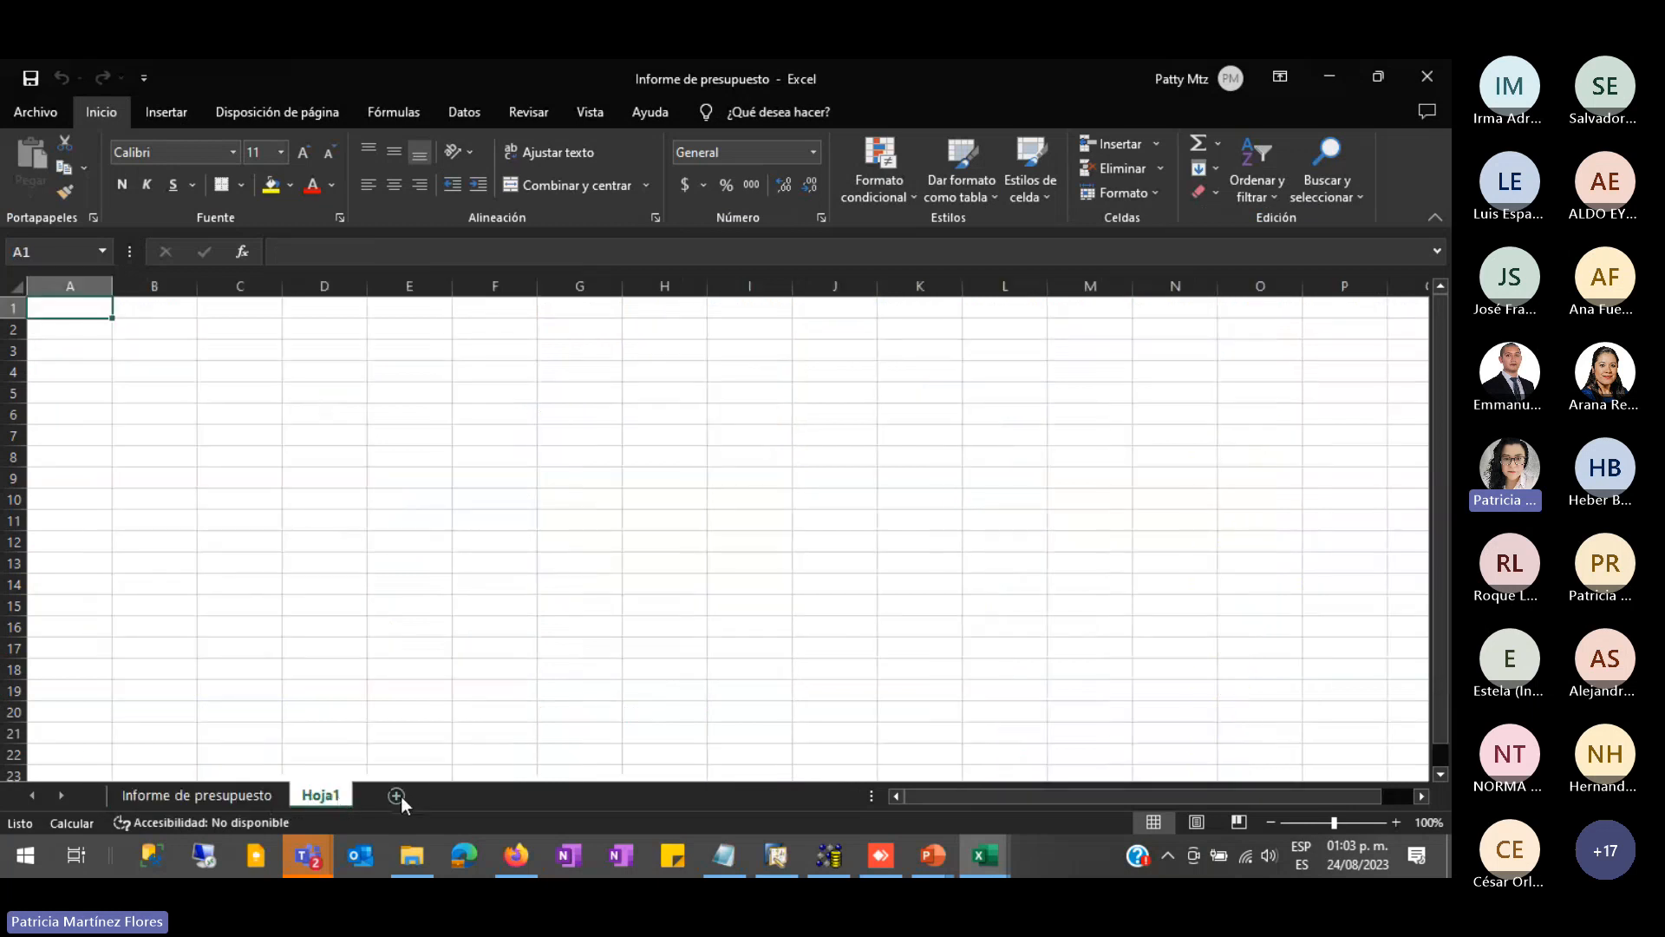
left_click(392, 796)
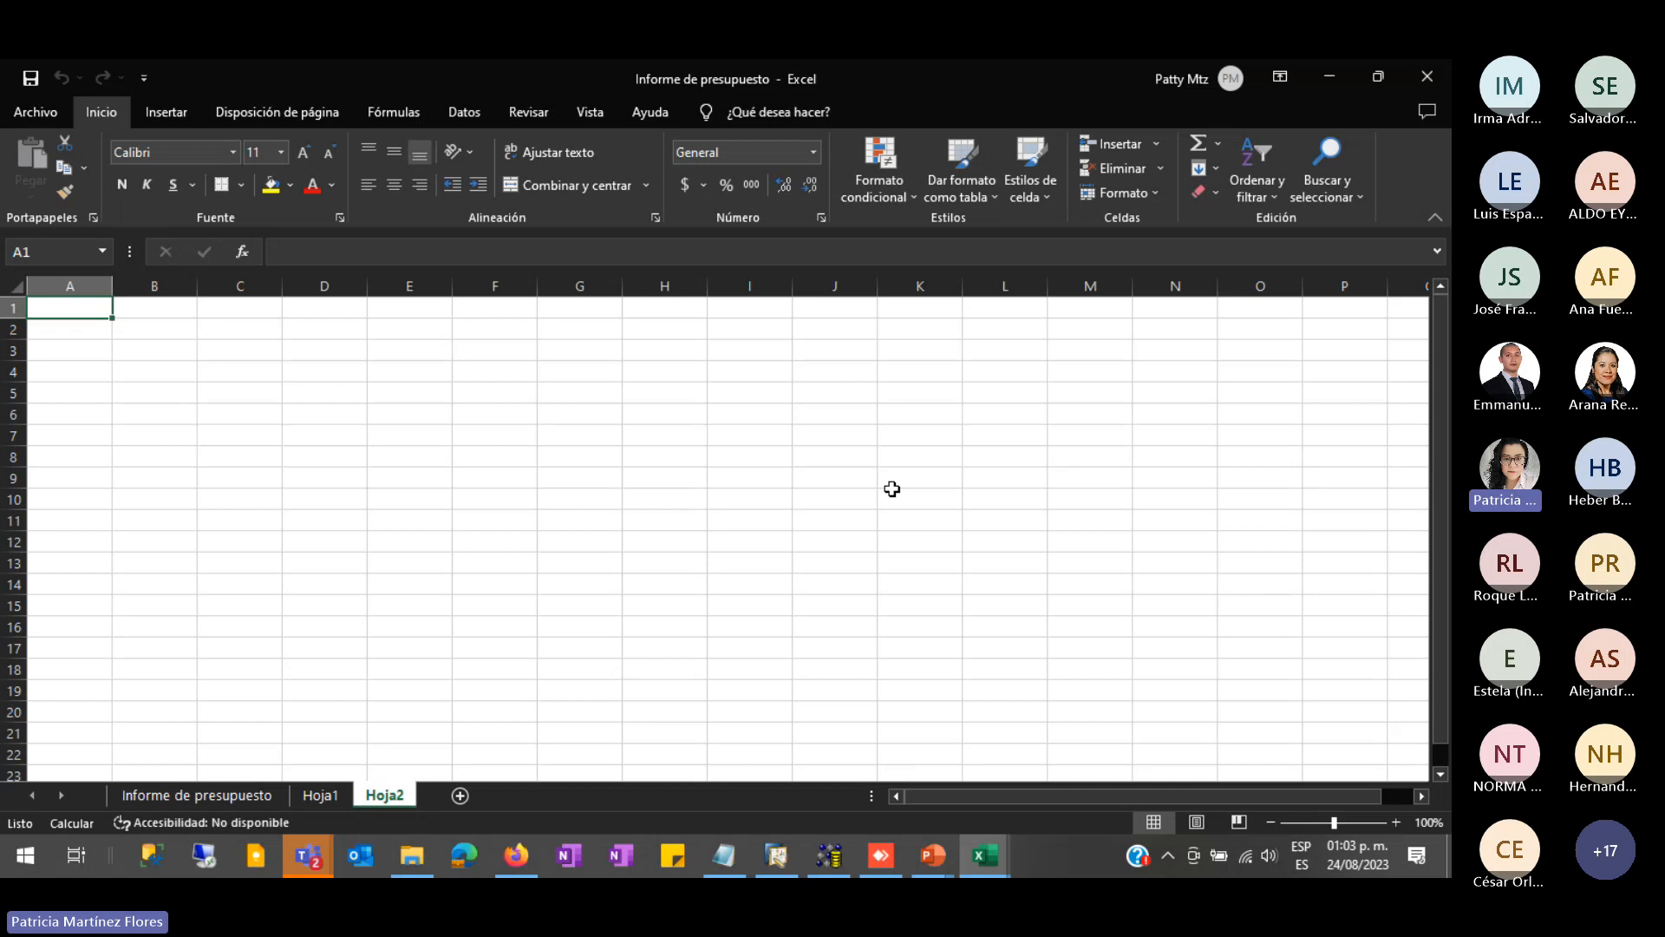
left_click(1330, 78)
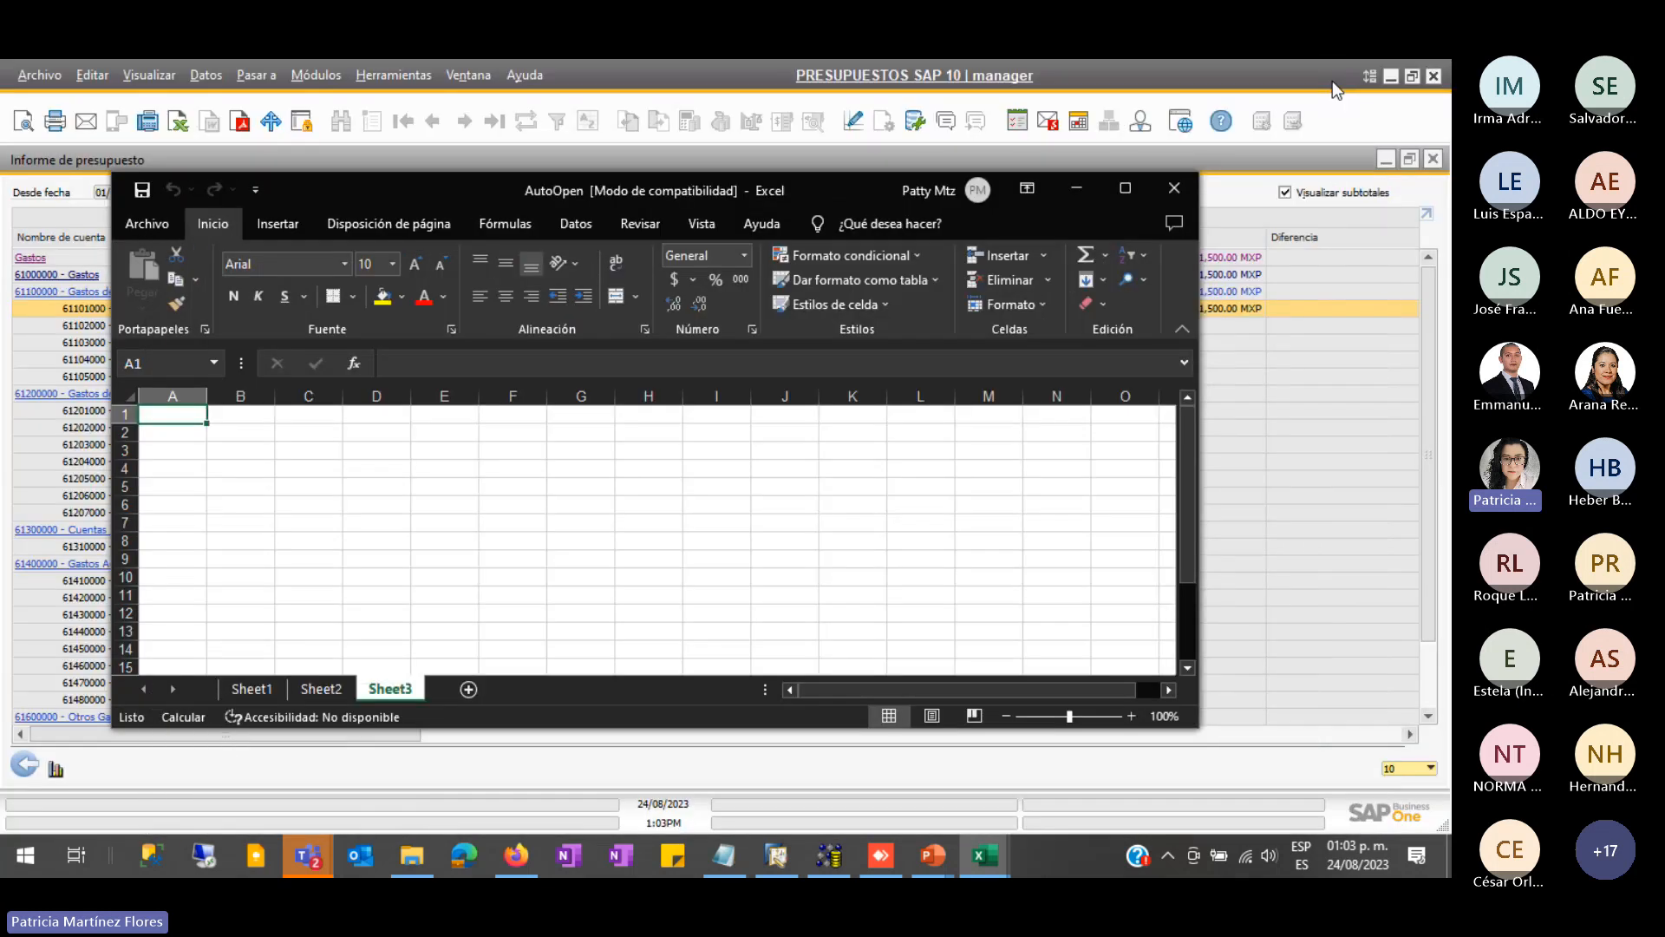
left_click(1175, 187)
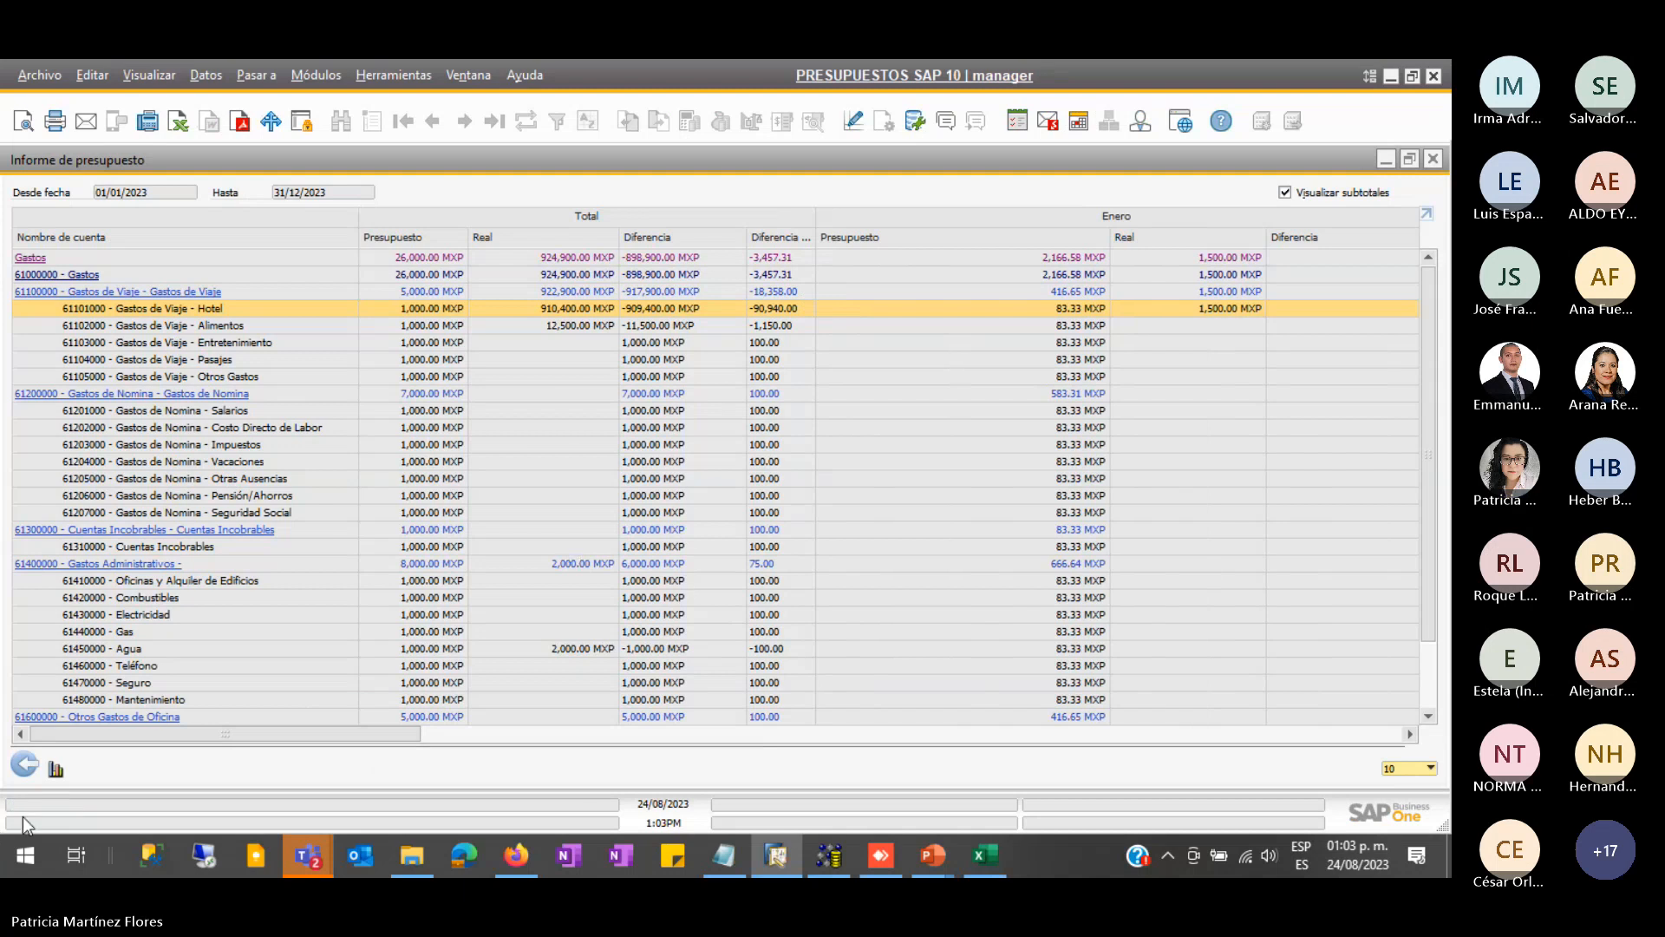
- Close the budget report, then generate and maximize the budget balance report
left_click(25, 764)
left_click(589, 517)
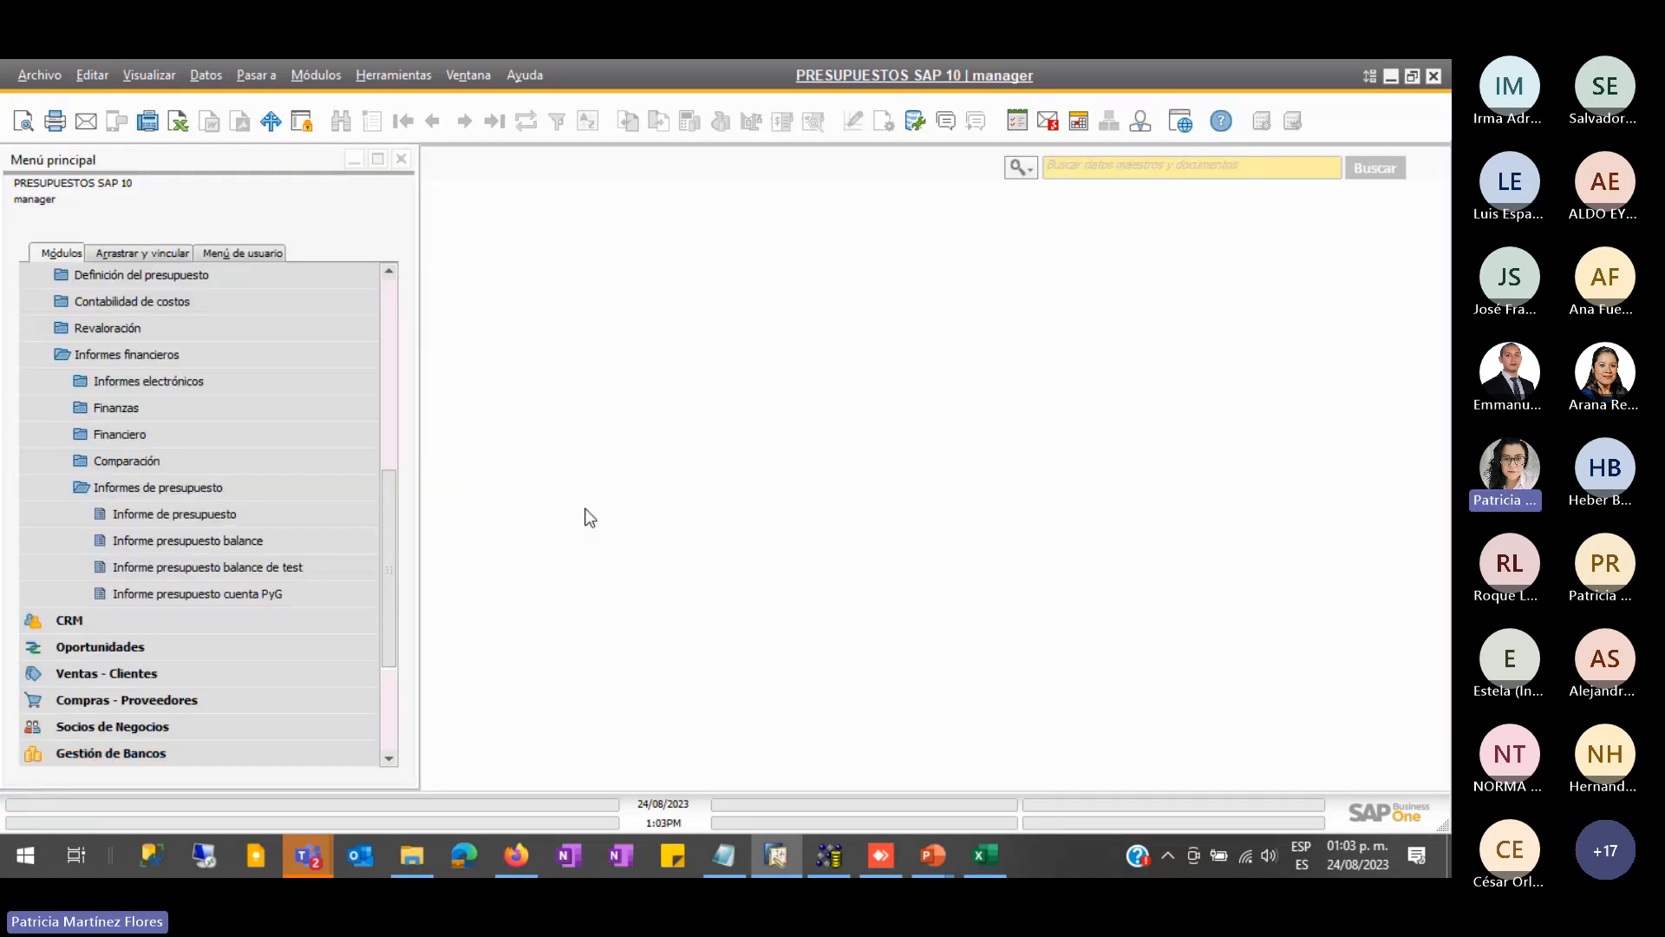
left_click(246, 540)
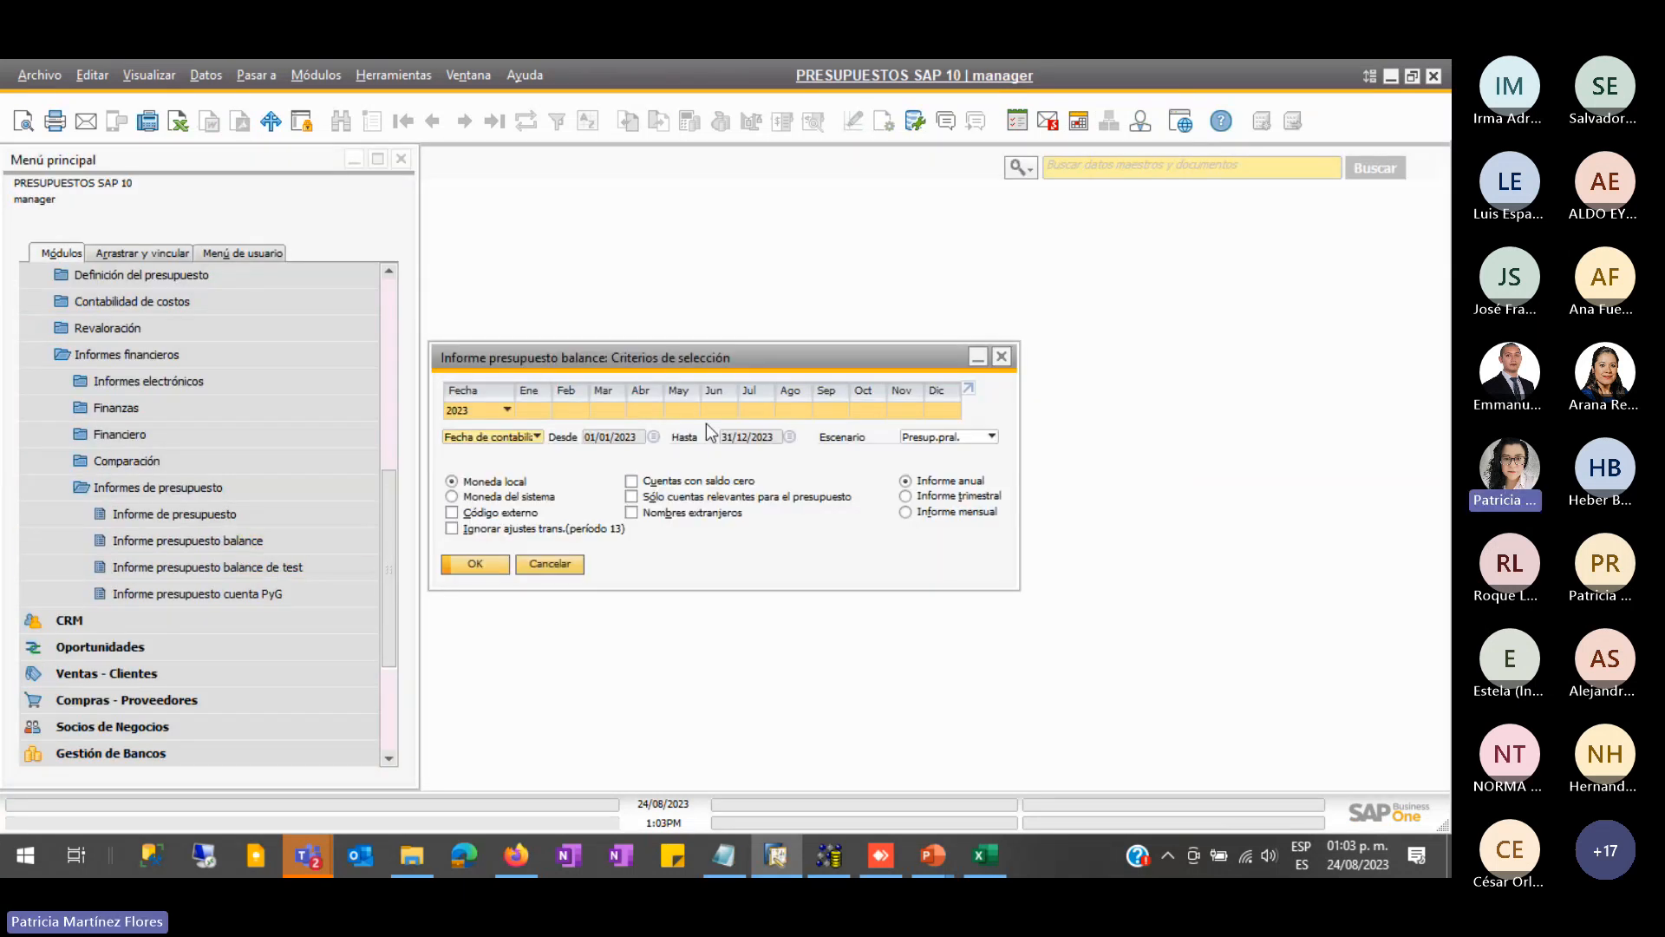
left_click(475, 564)
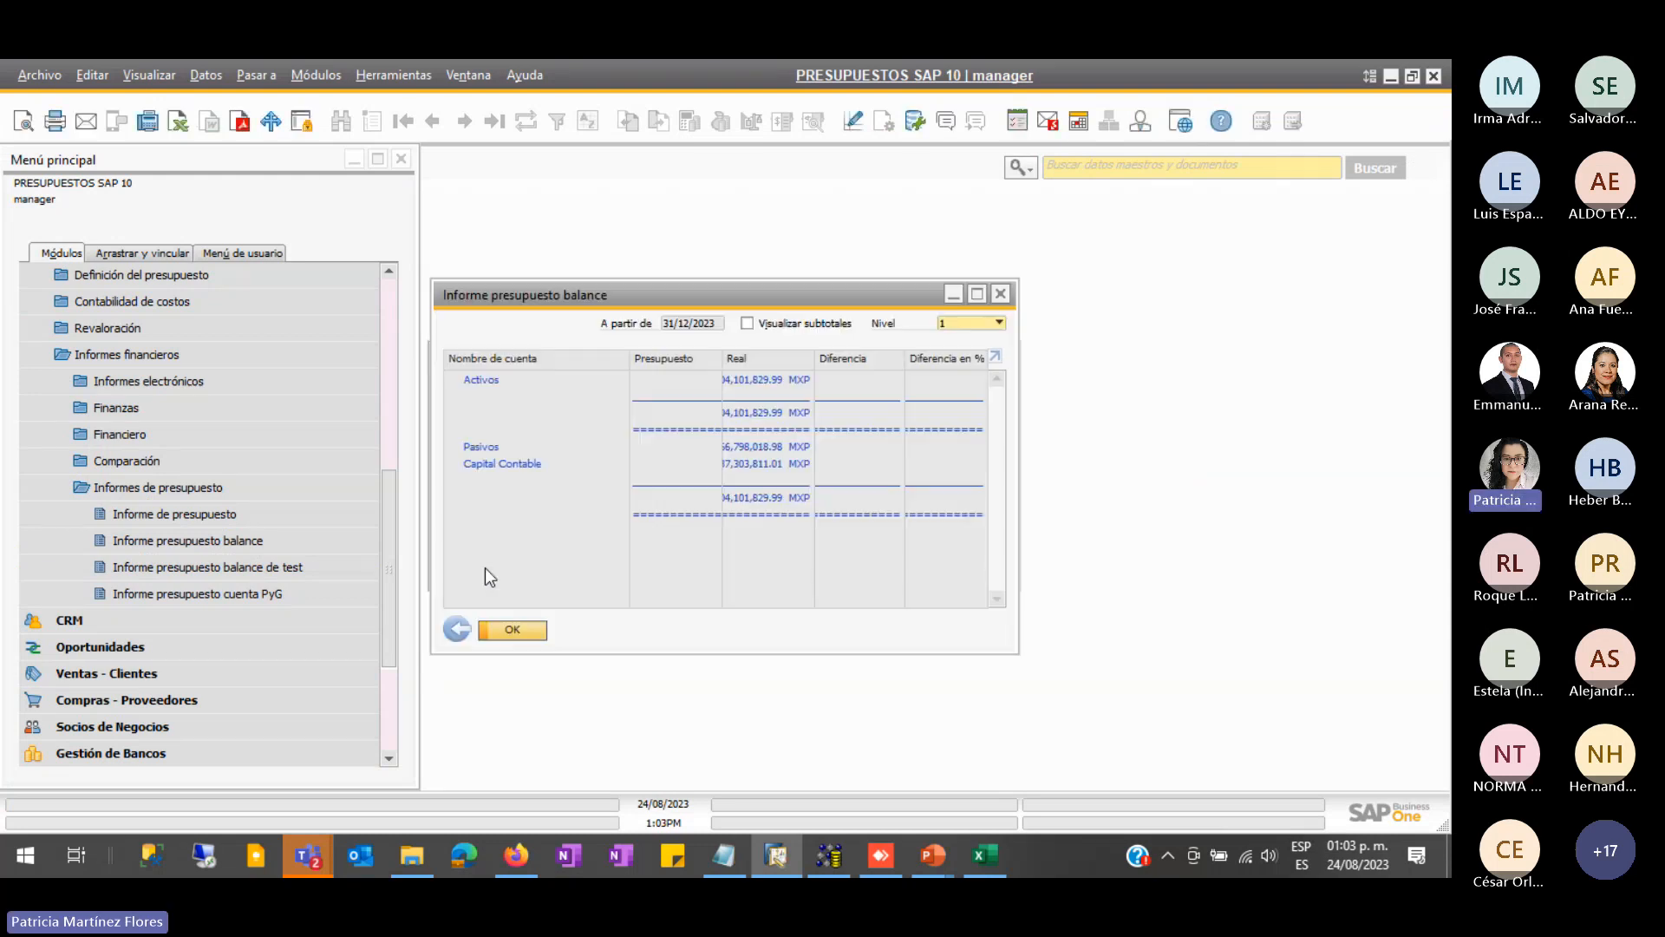
left_click(976, 294)
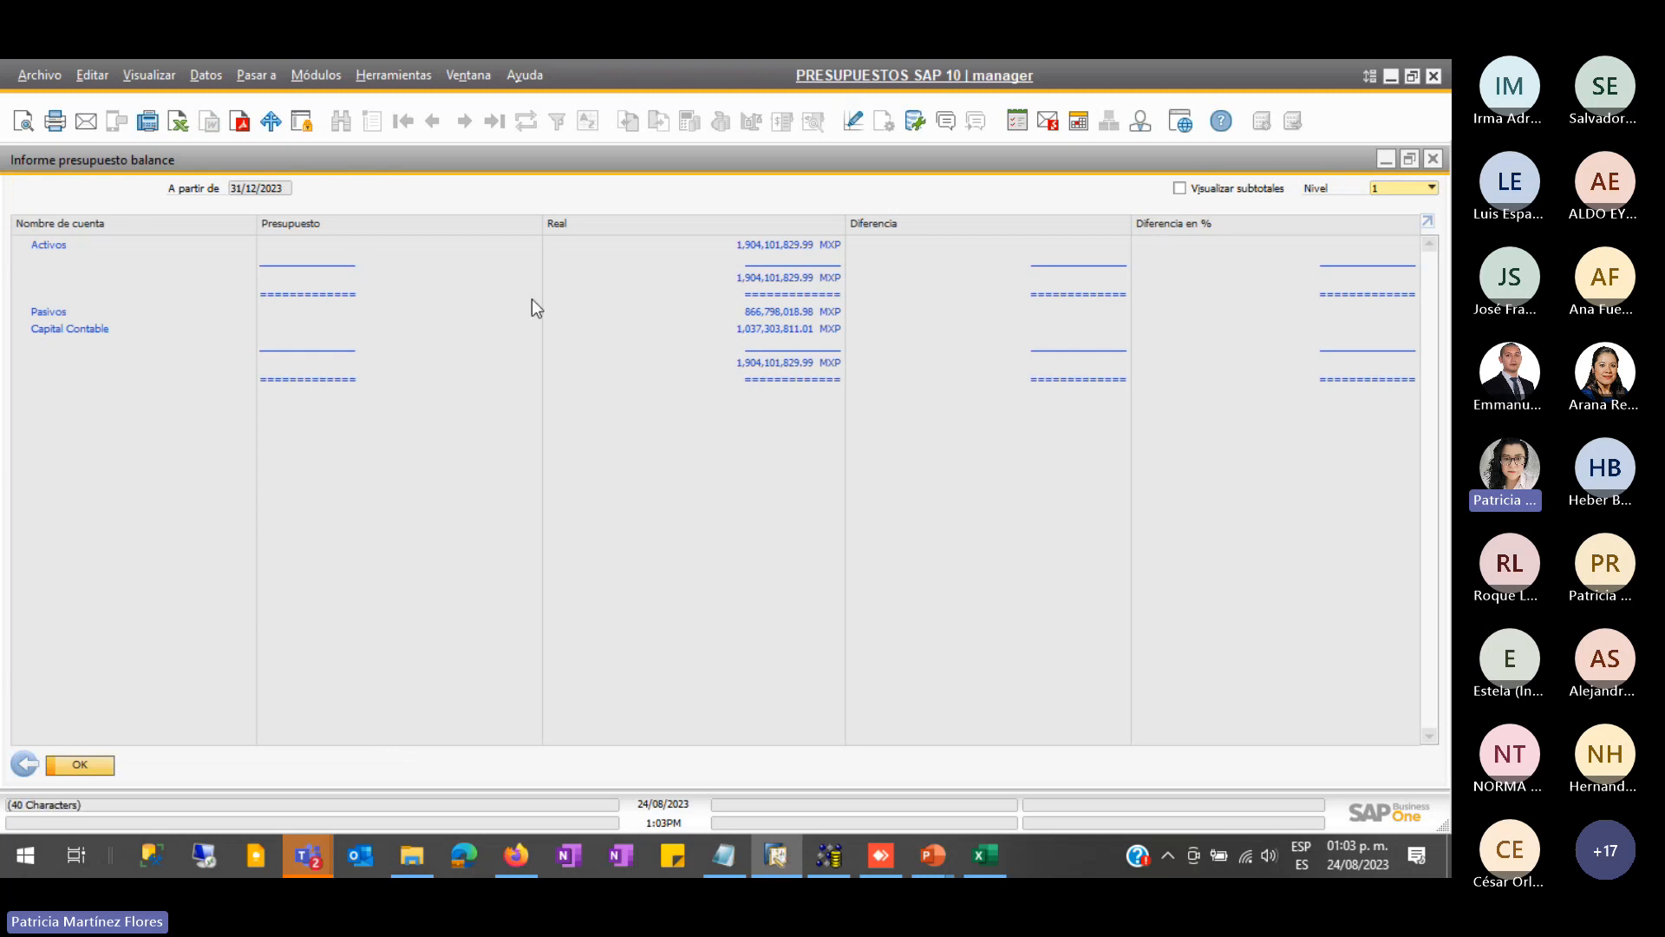
- View the balance report at Nivel 10, 1, then 10, close it, and open the trial balance criteria
left_click(1393, 184)
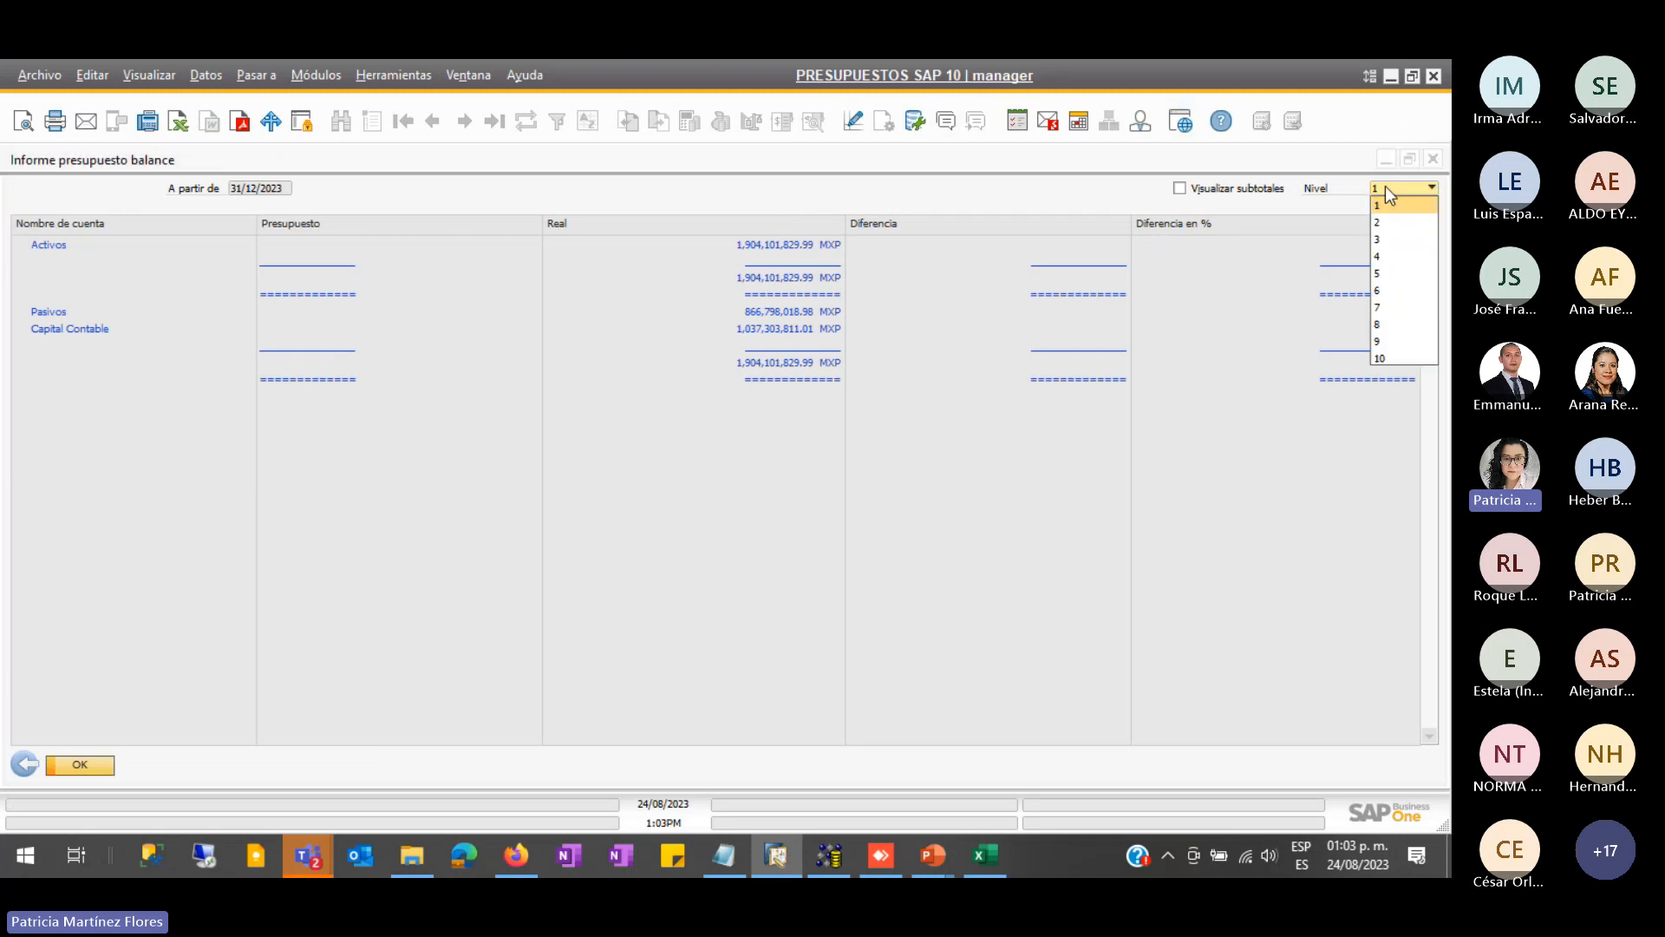
left_click(1381, 352)
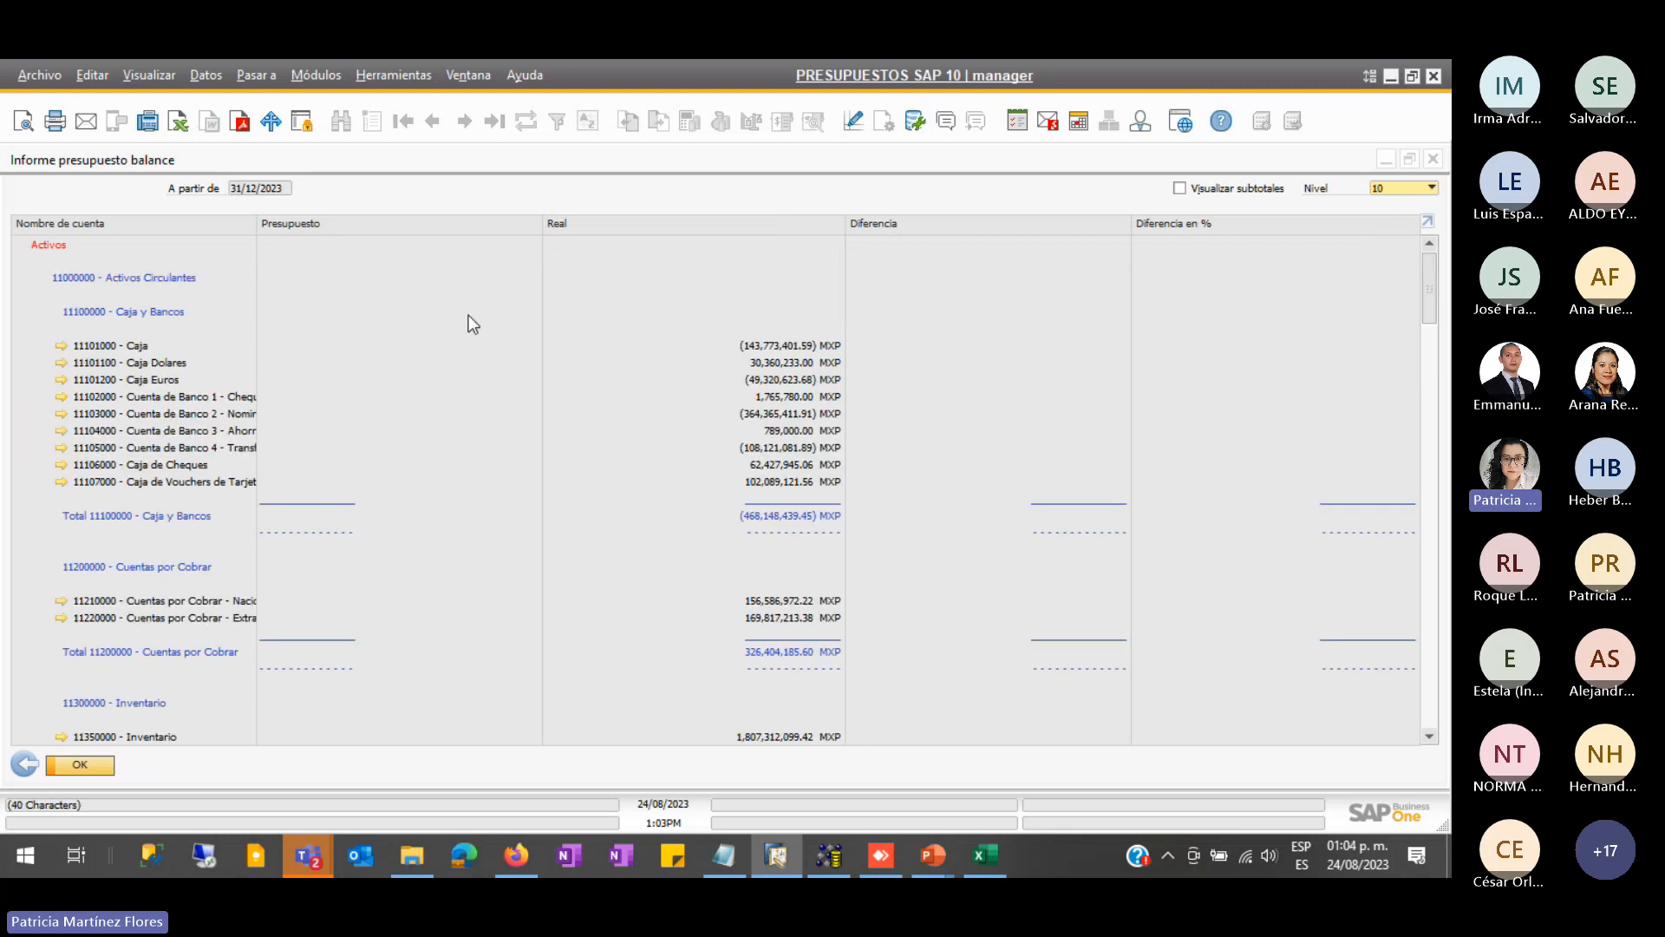
left_click(1396, 188)
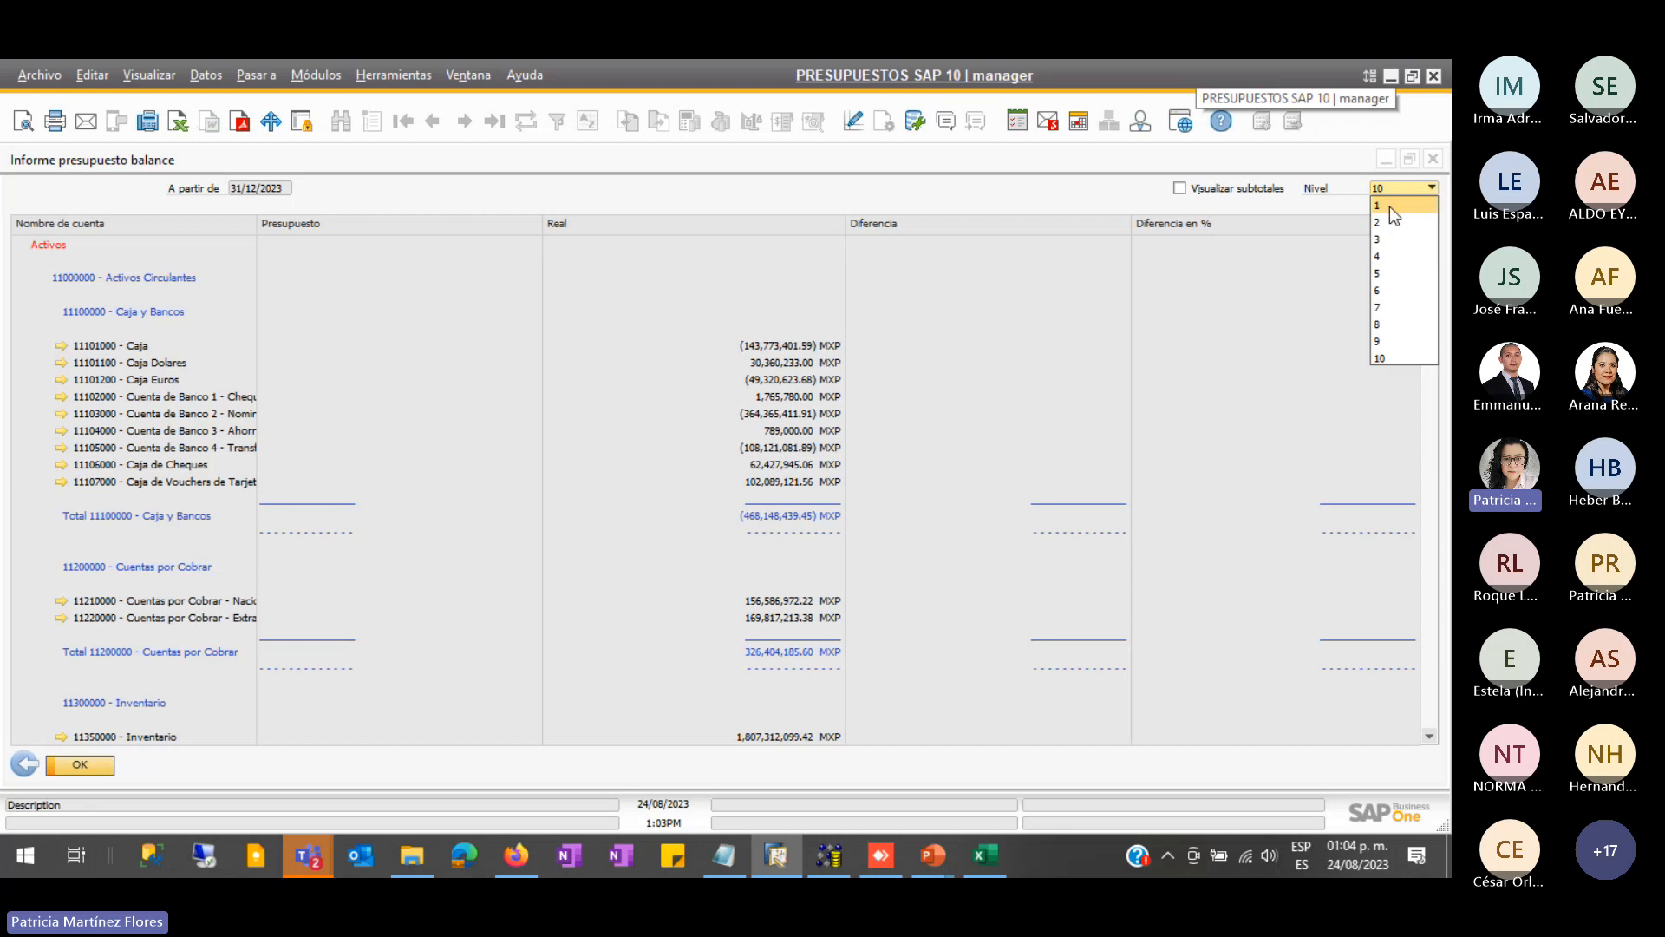
left_click(1390, 206)
left_click(1399, 187)
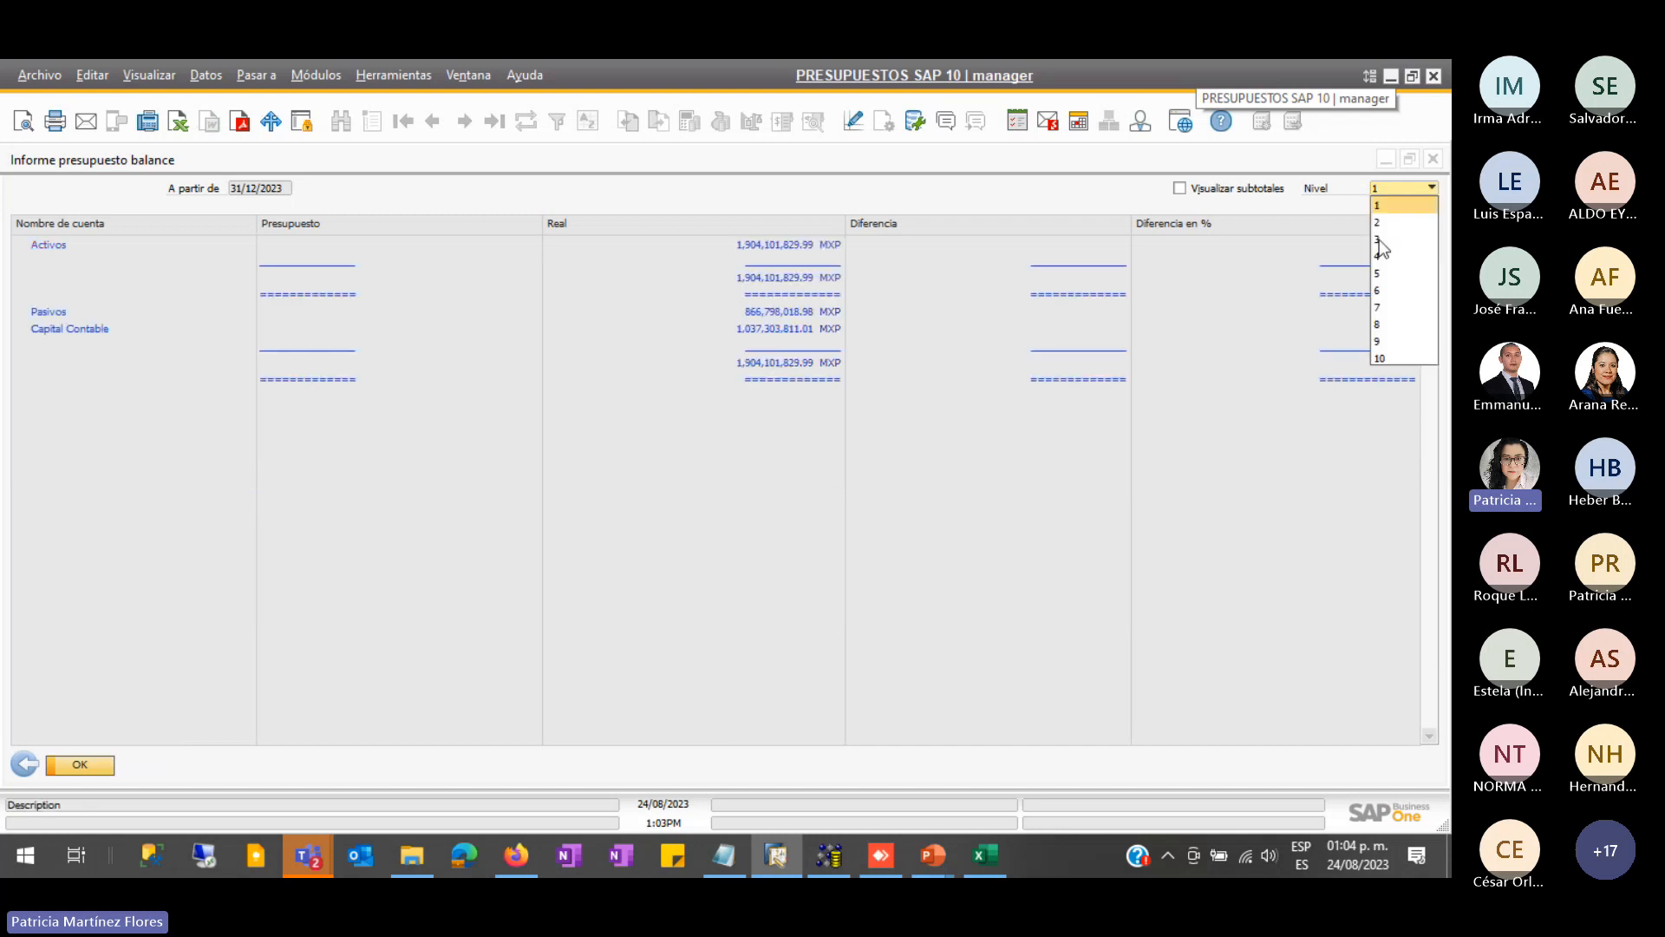
left_click(1385, 358)
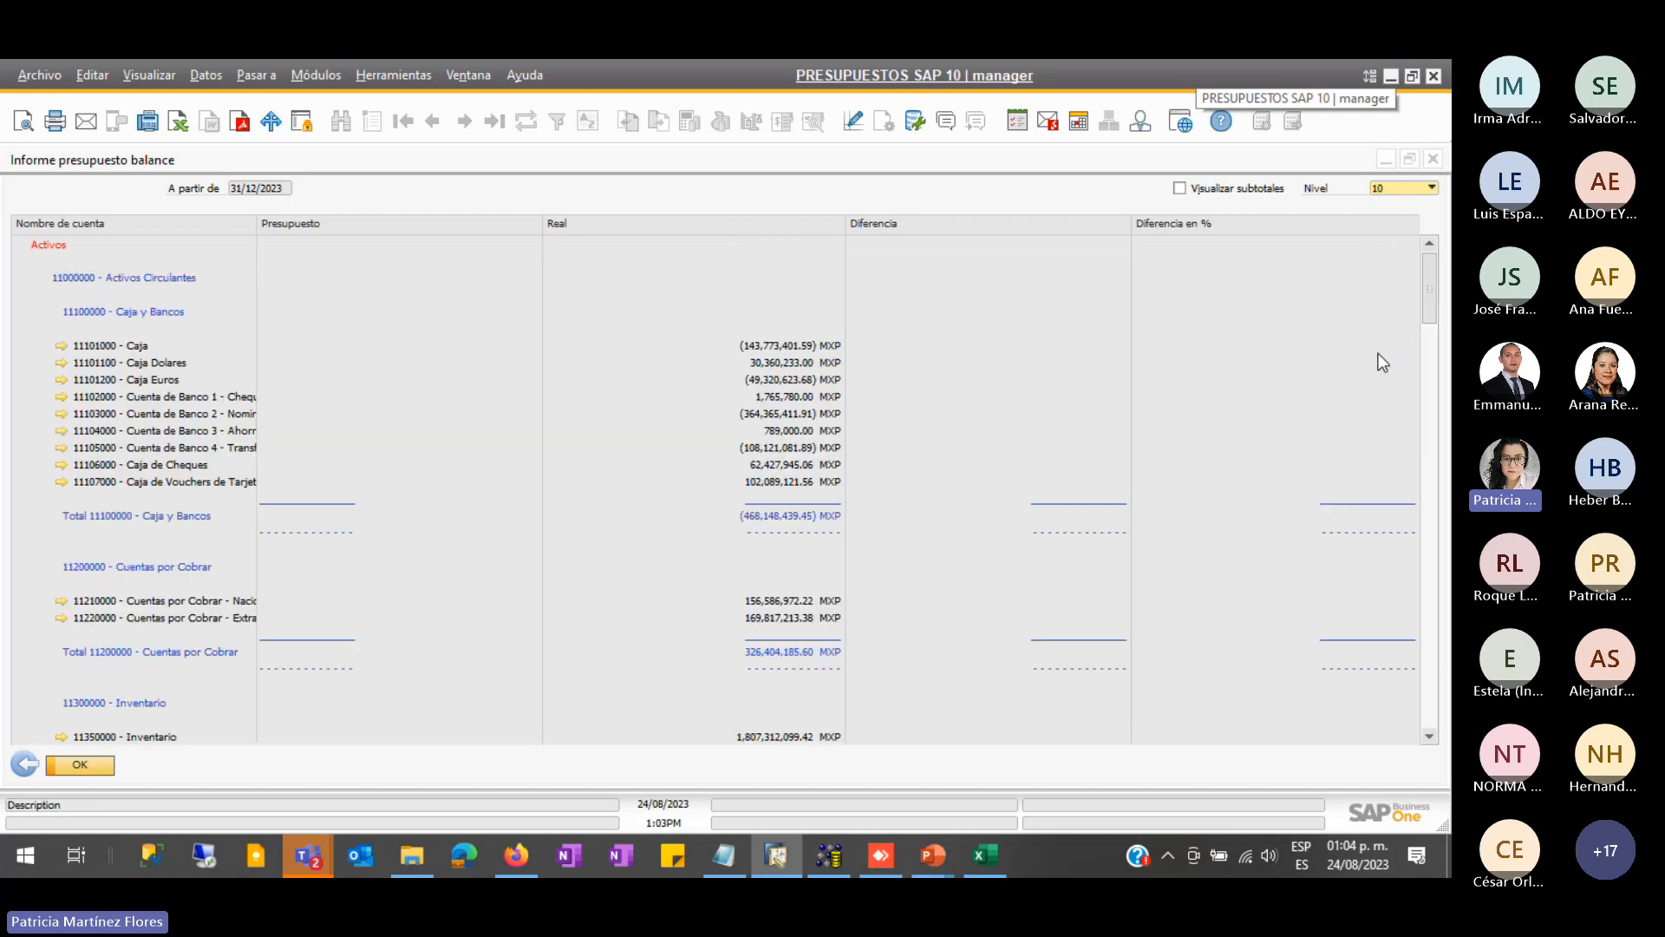
left_click(1433, 159)
left_click(248, 566)
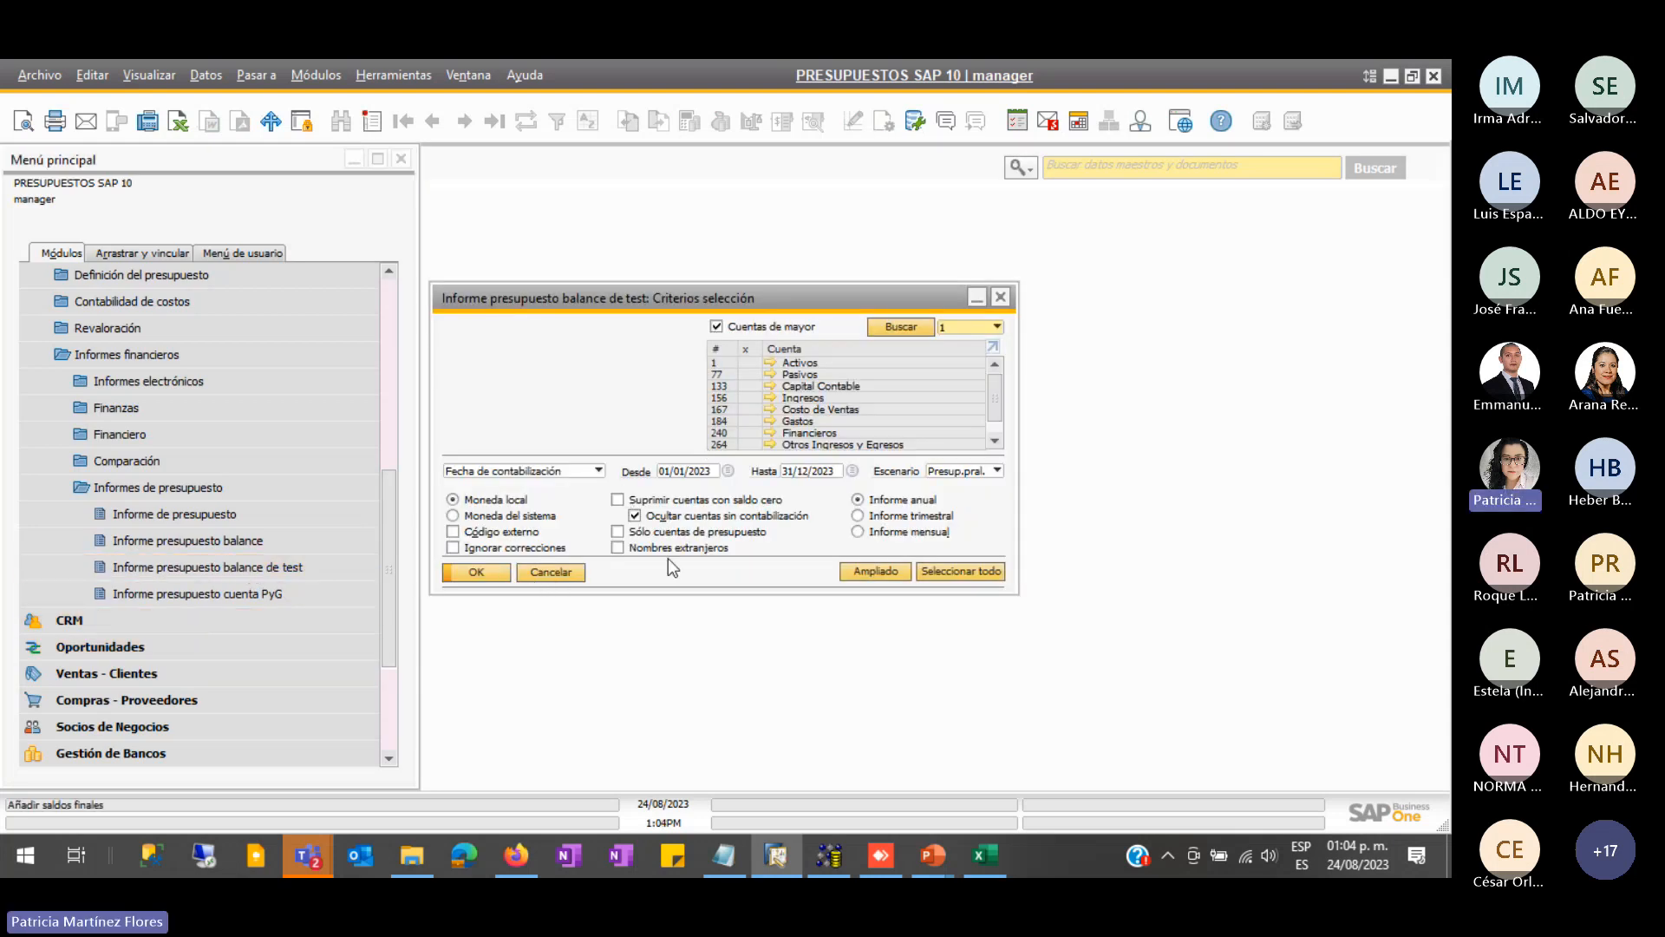
- Generate the 2023 budget trial balance with all accounts selected
left_click(496, 576)
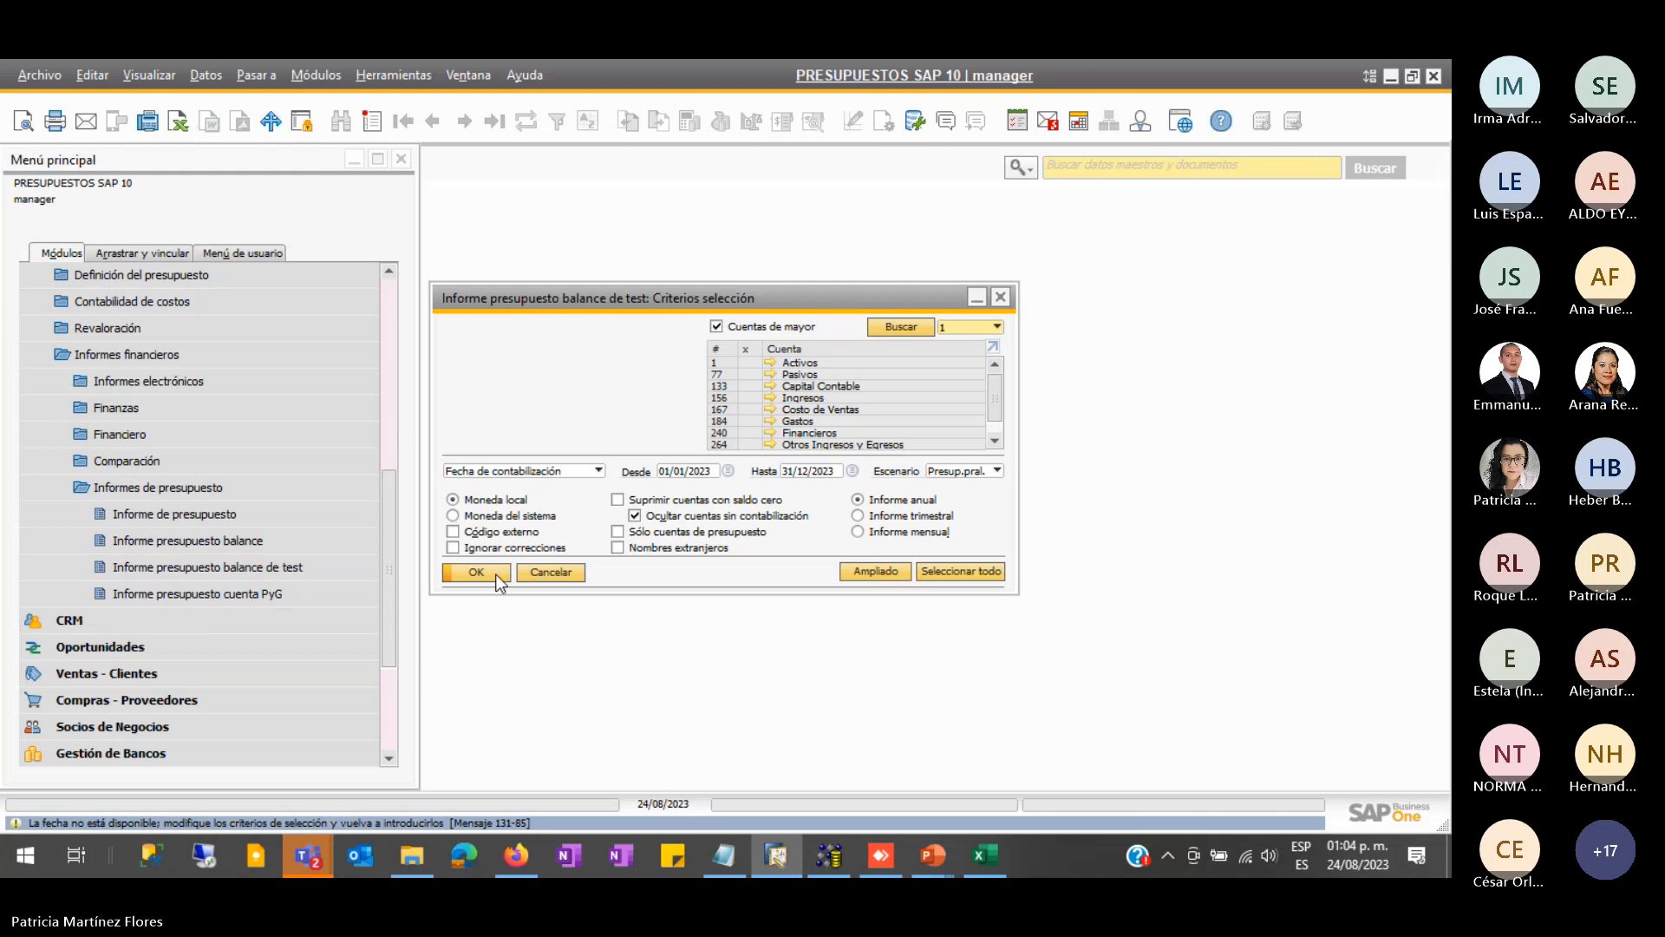
left_click(973, 473)
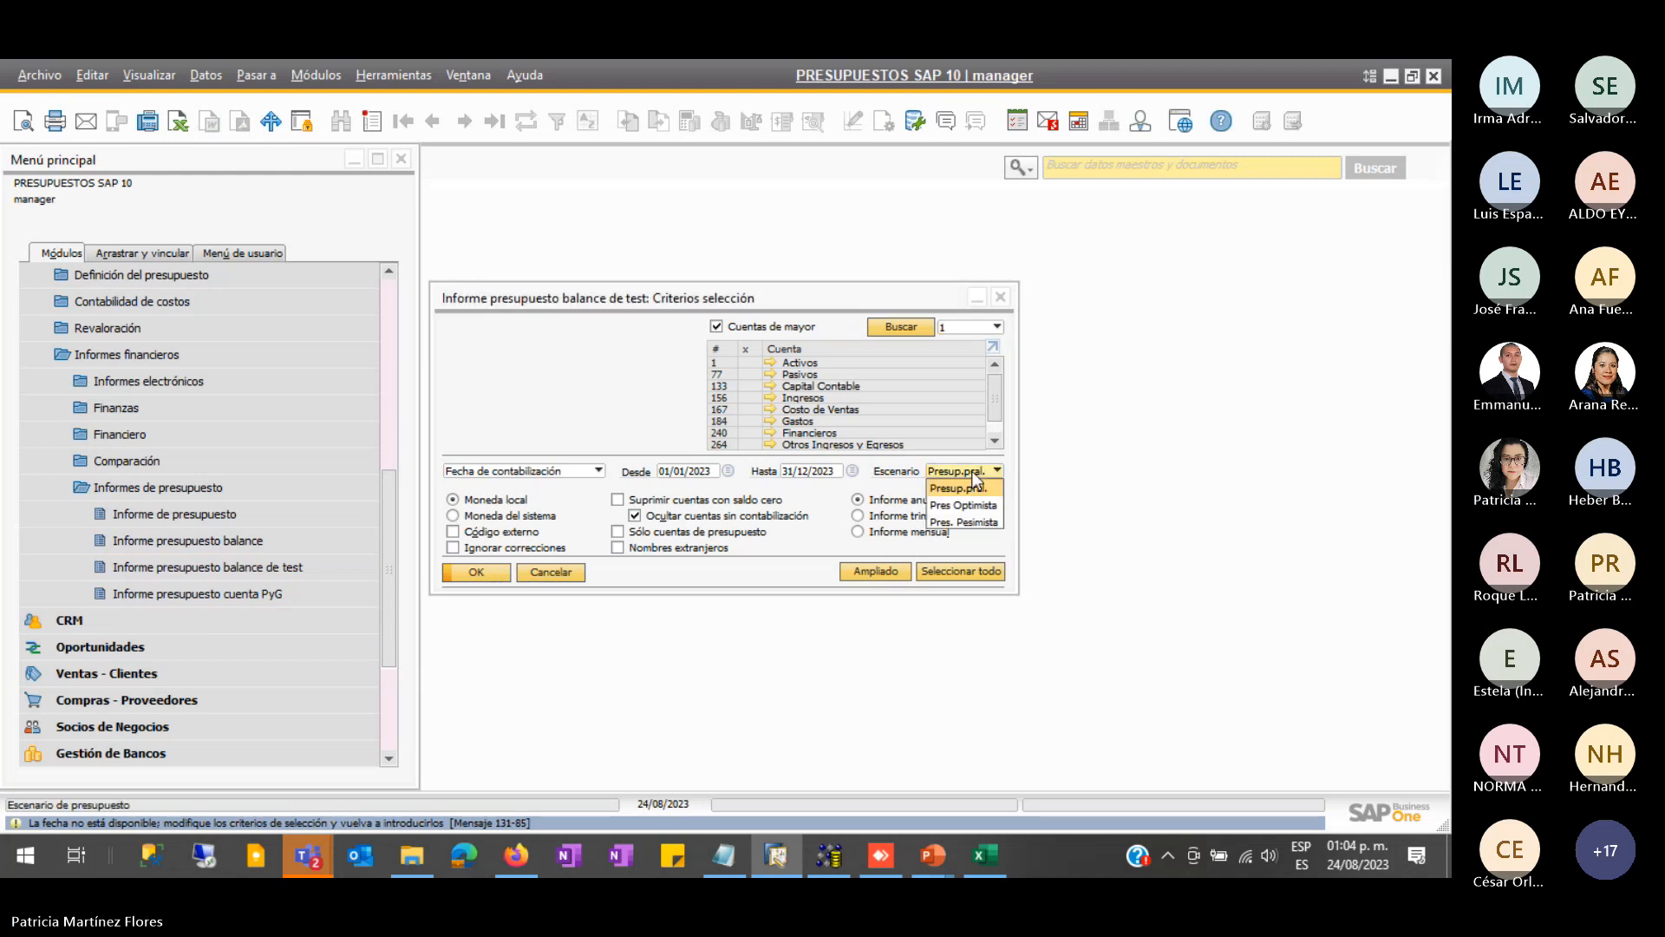
left_click(750, 350)
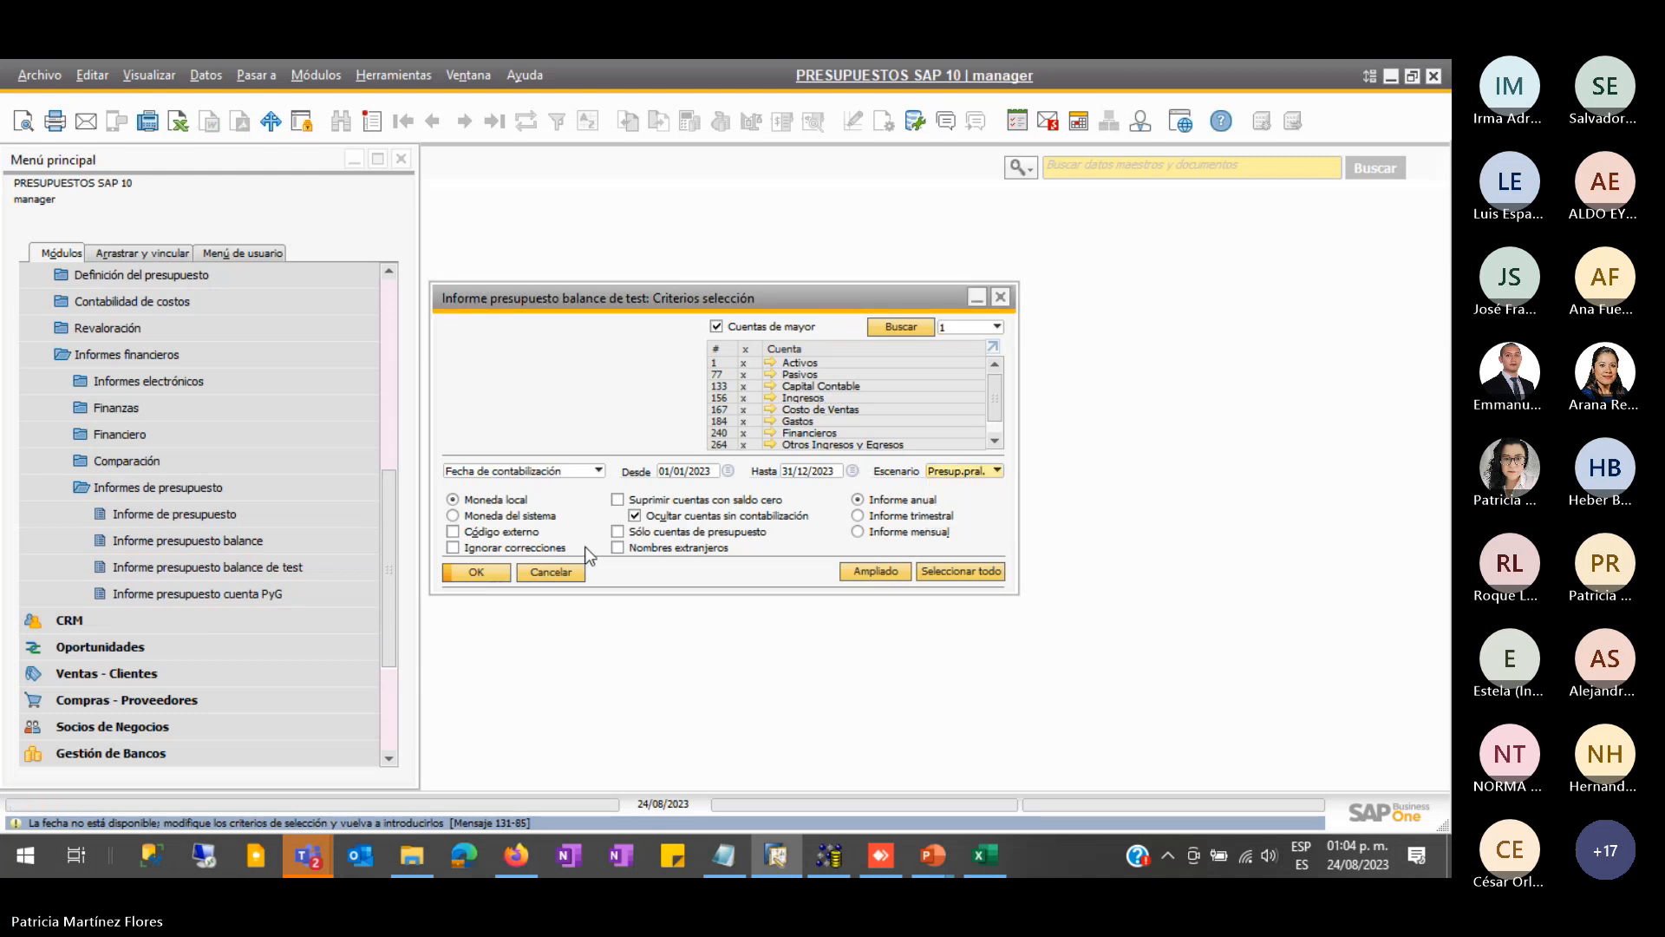
left_click(488, 576)
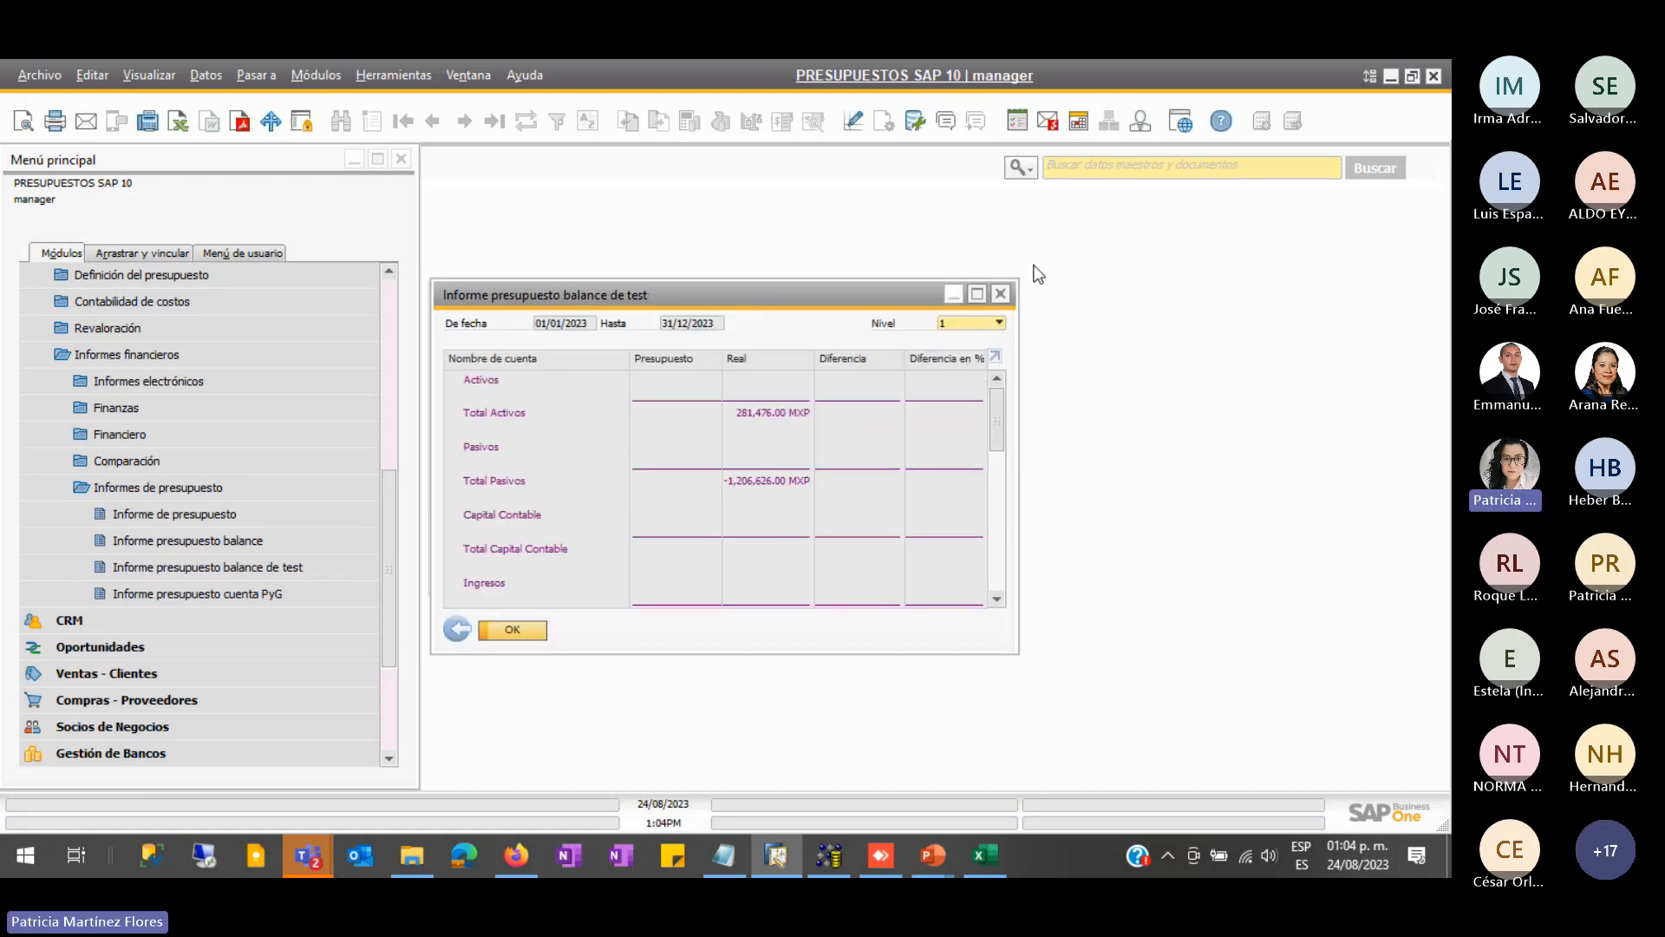
- Maximize the trial balance at Nivel 10, close it, and open Informe presupuesto cuenta PyG
left_click(989, 299)
left_click(1394, 188)
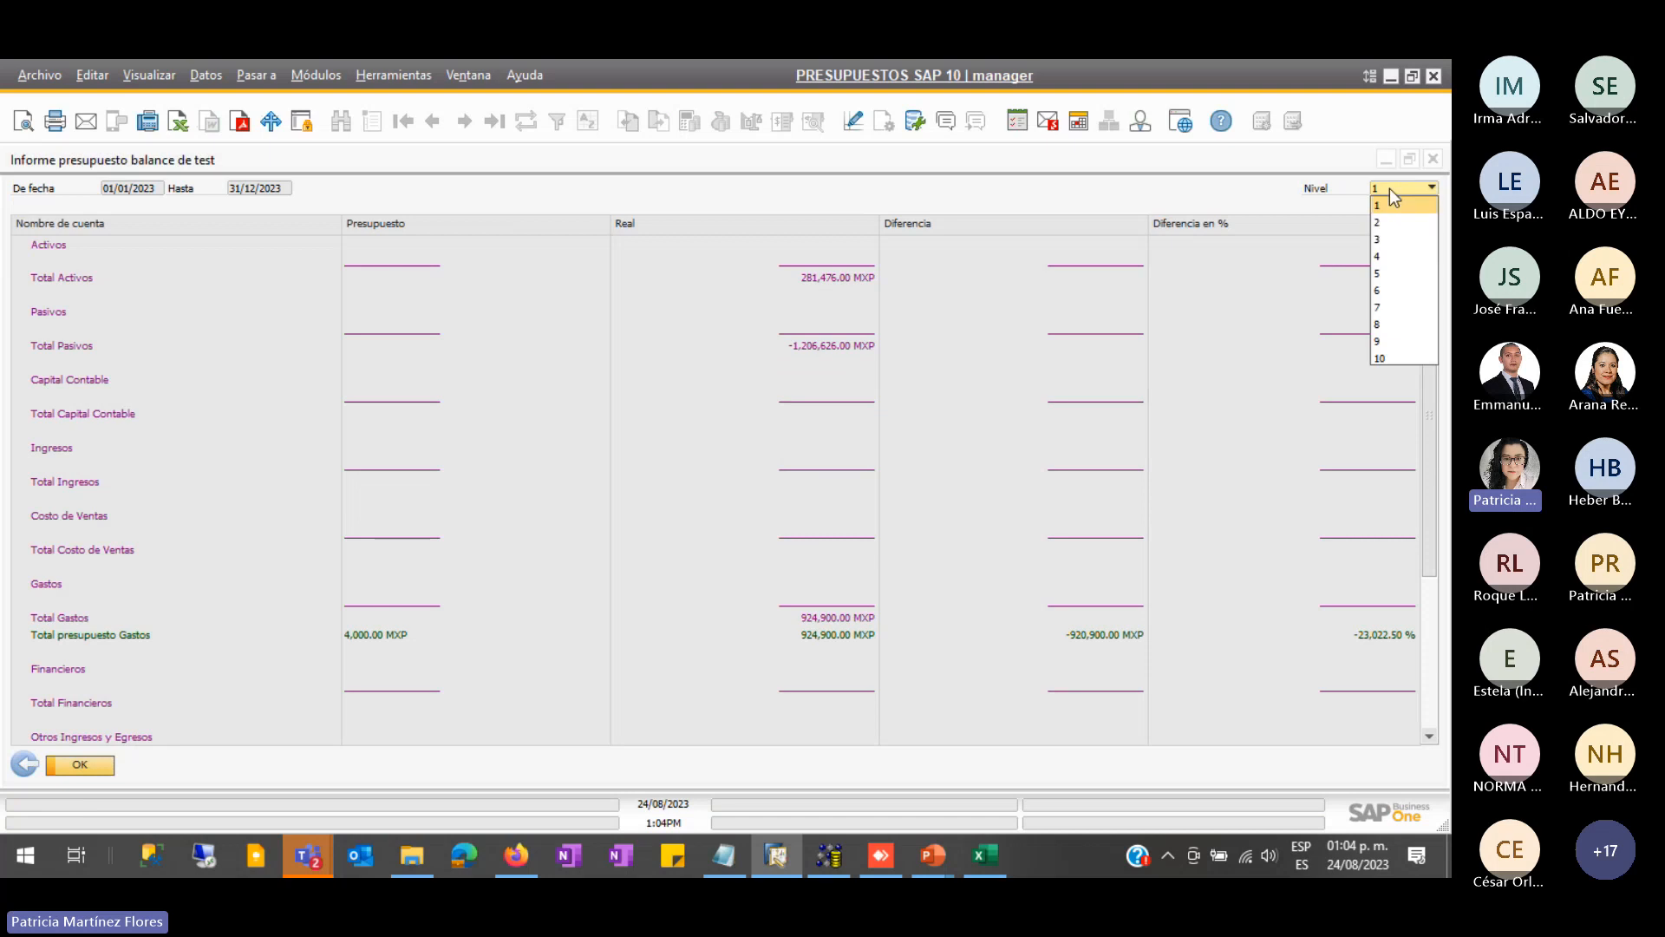
left_click(1380, 359)
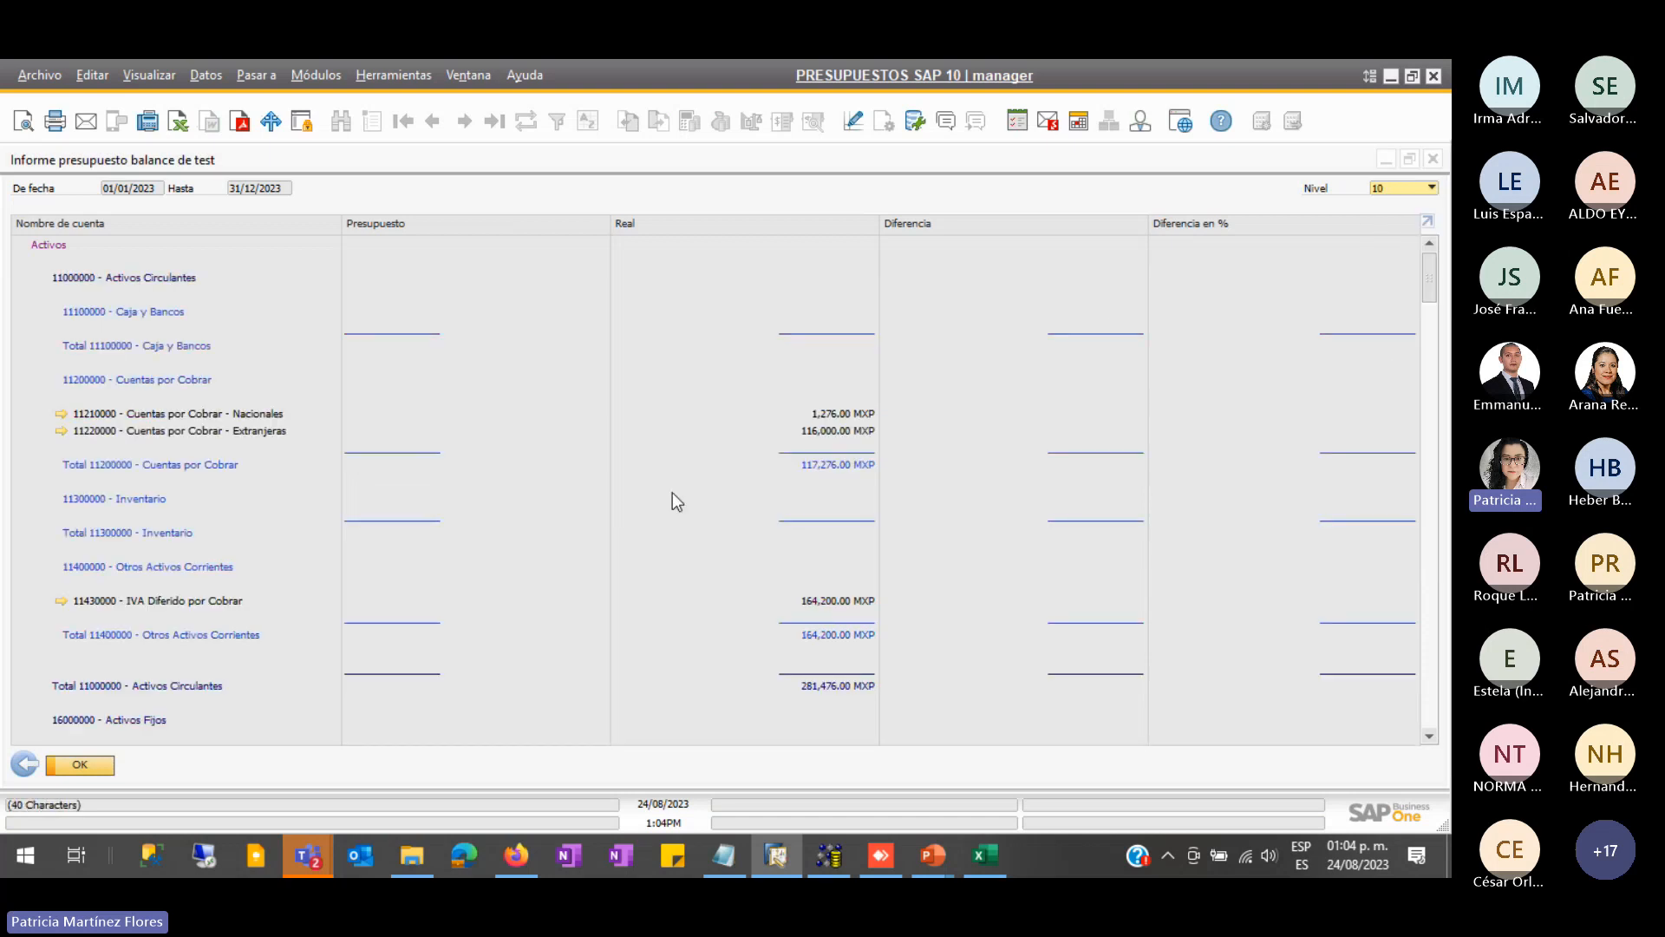
left_click(1434, 161)
left_click(300, 597)
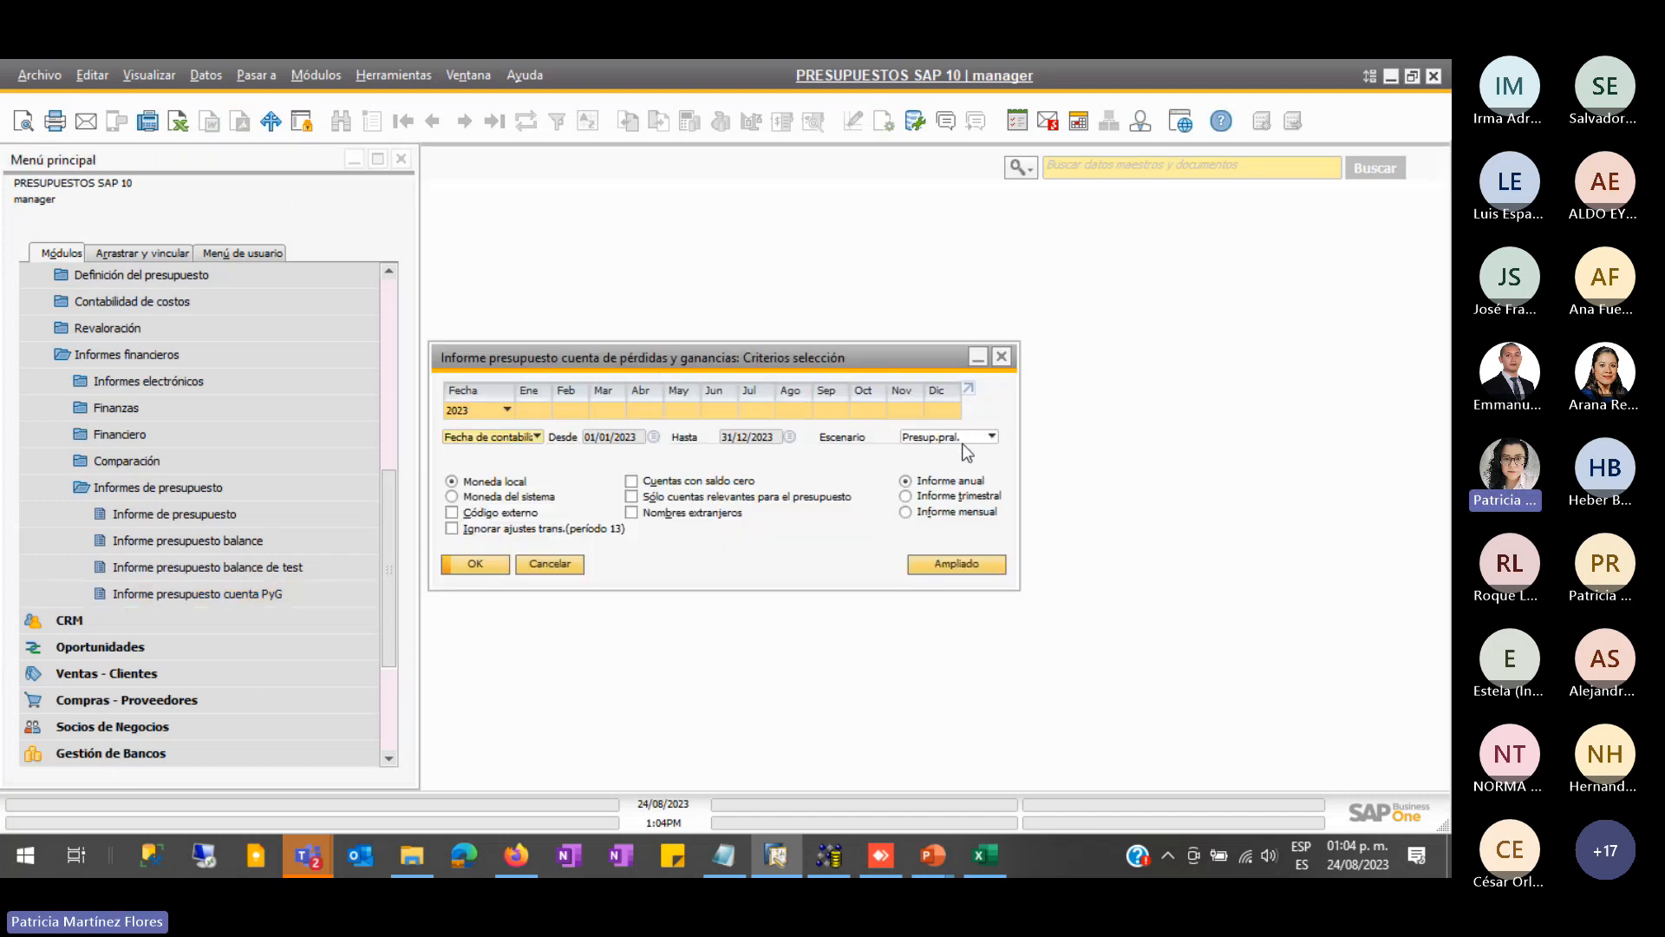
- Generate the PyG budget report for Presup.pral., view it maximized, then close it
left_click(989, 437)
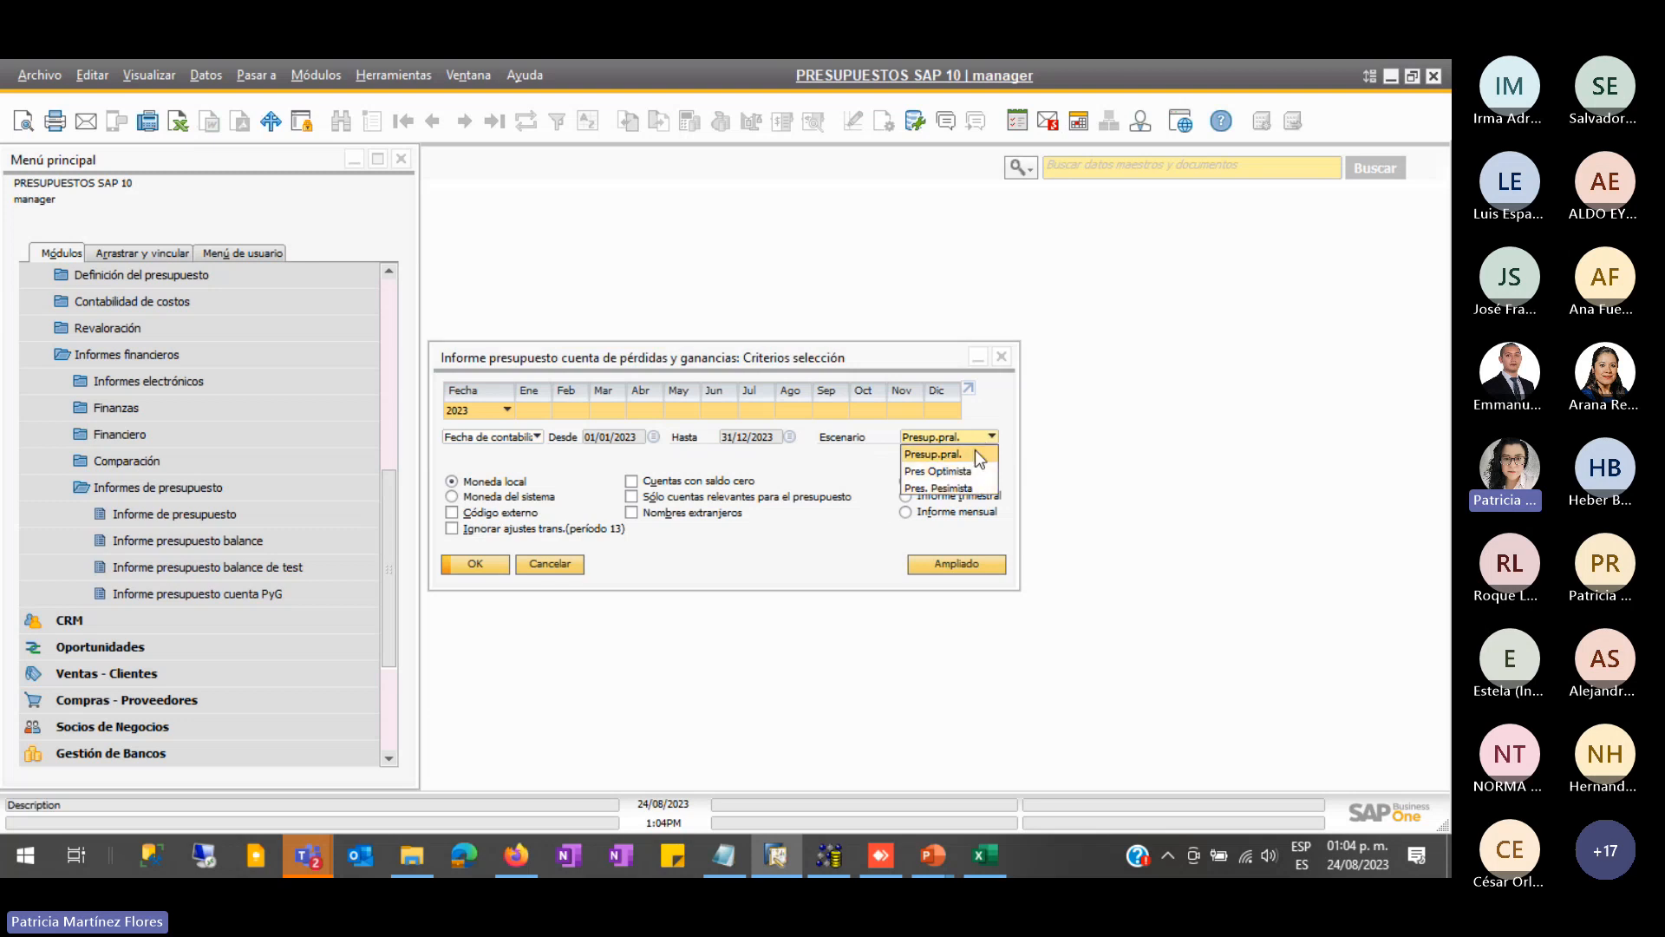
left_click(975, 451)
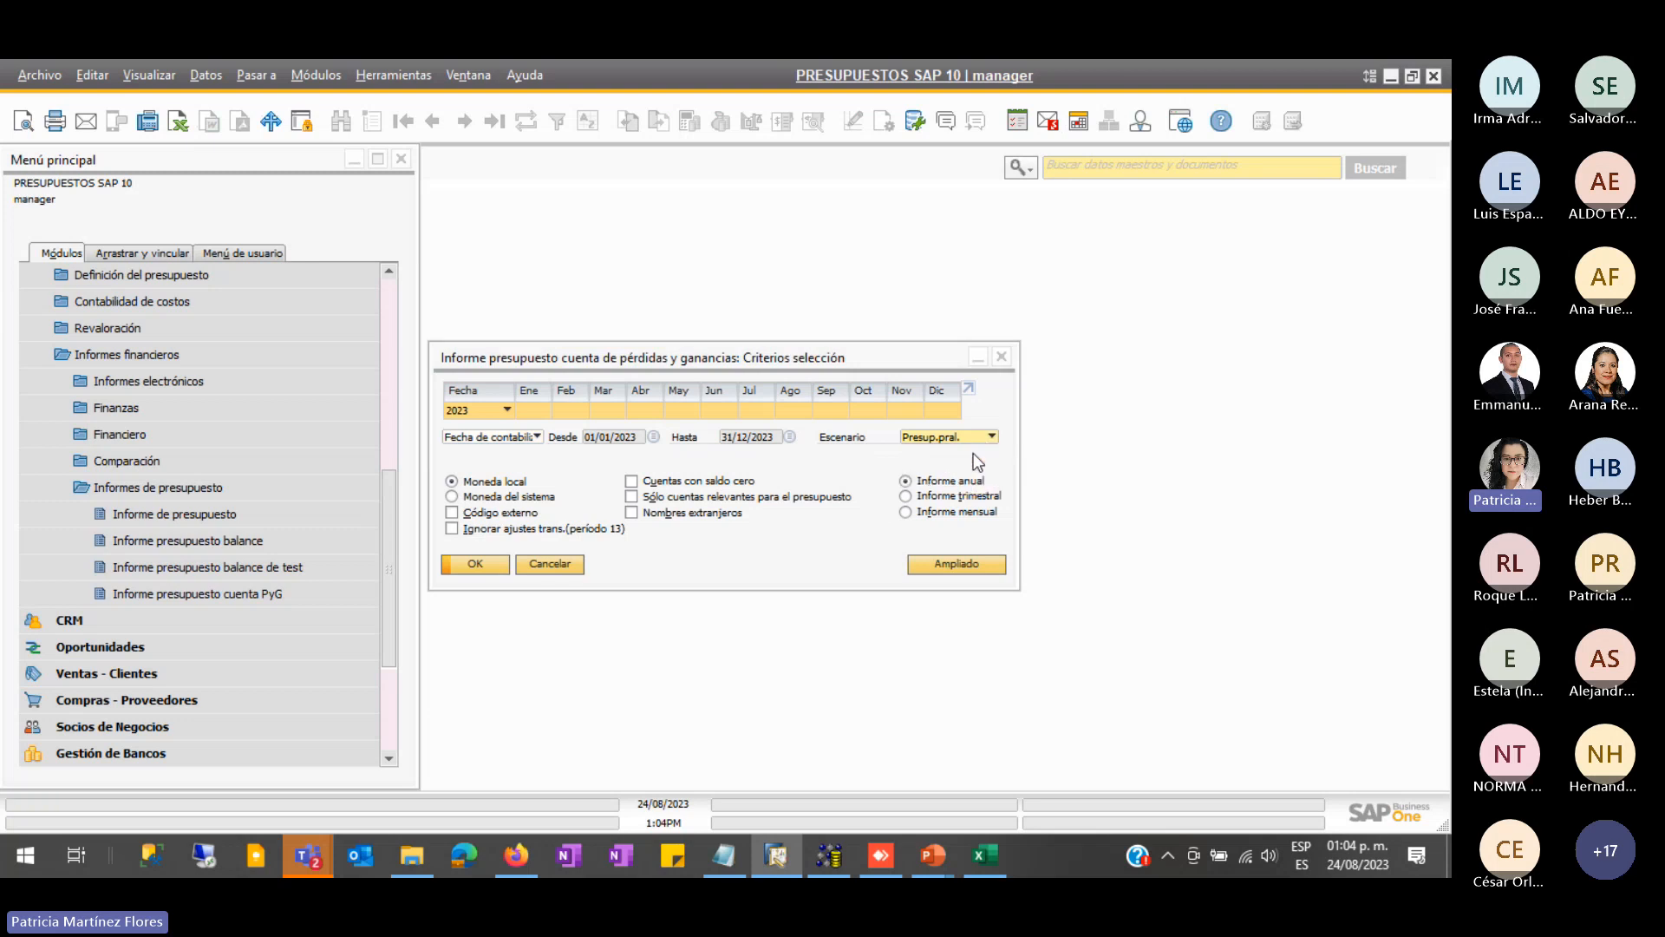
left_click(477, 563)
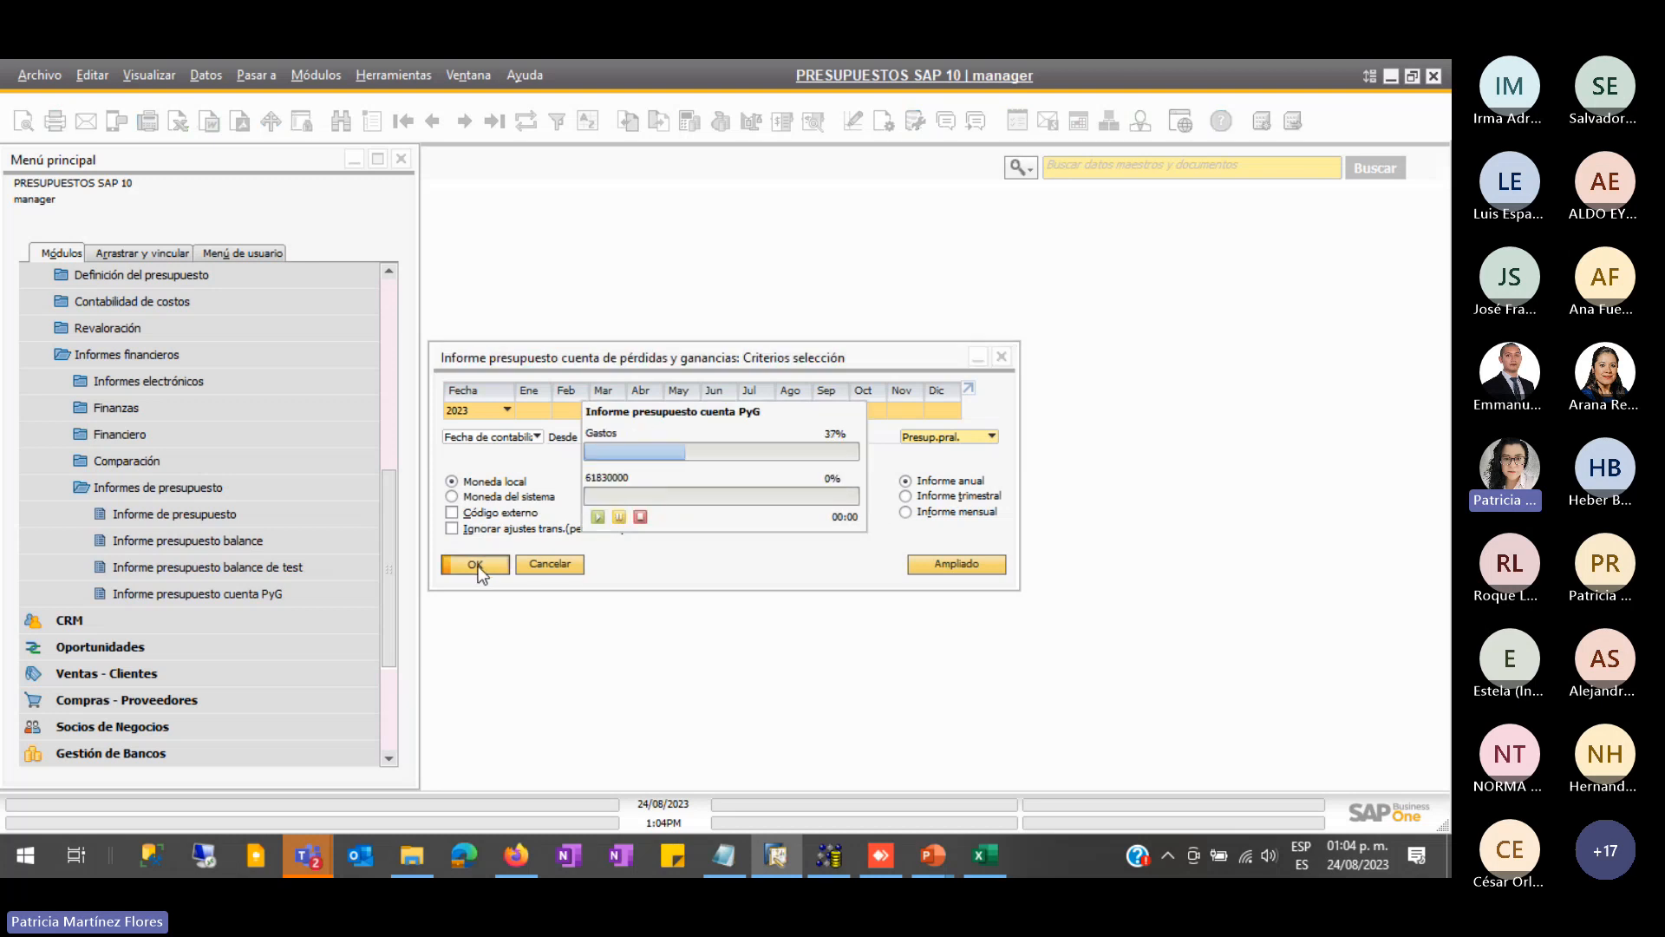
left_click(978, 299)
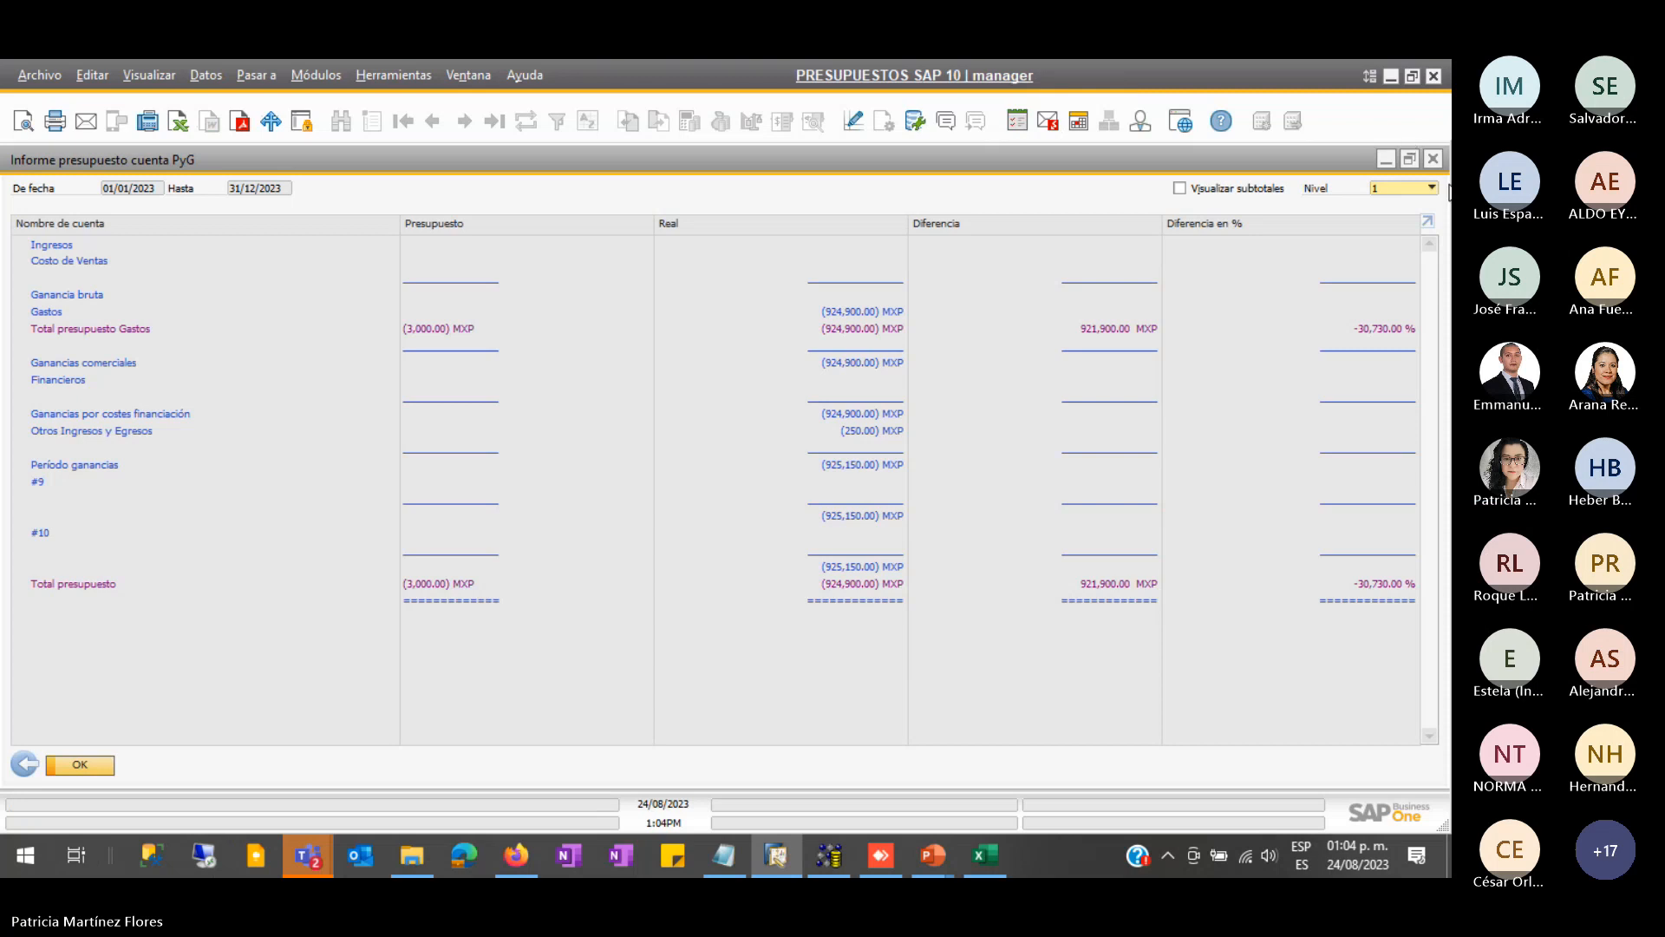
left_click(1429, 165)
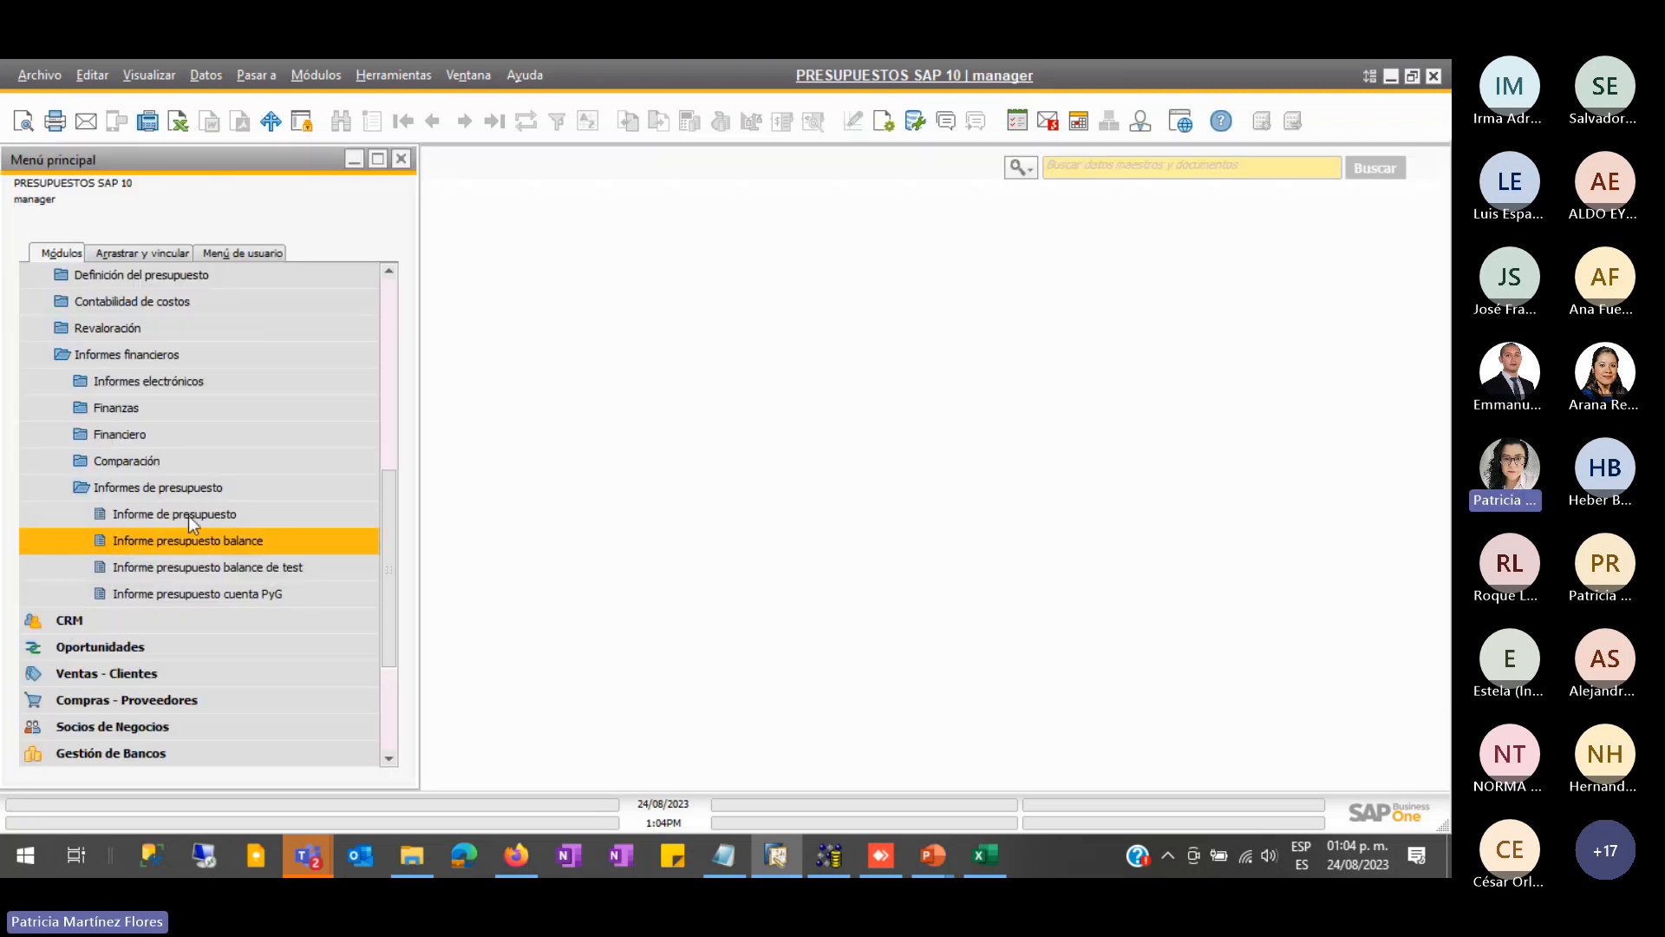
- Collapse the Informes financieros and Finanzas folders and bring up the PowerPoint presentation
left_click(131, 355)
scroll(309, 600, "up", 4)
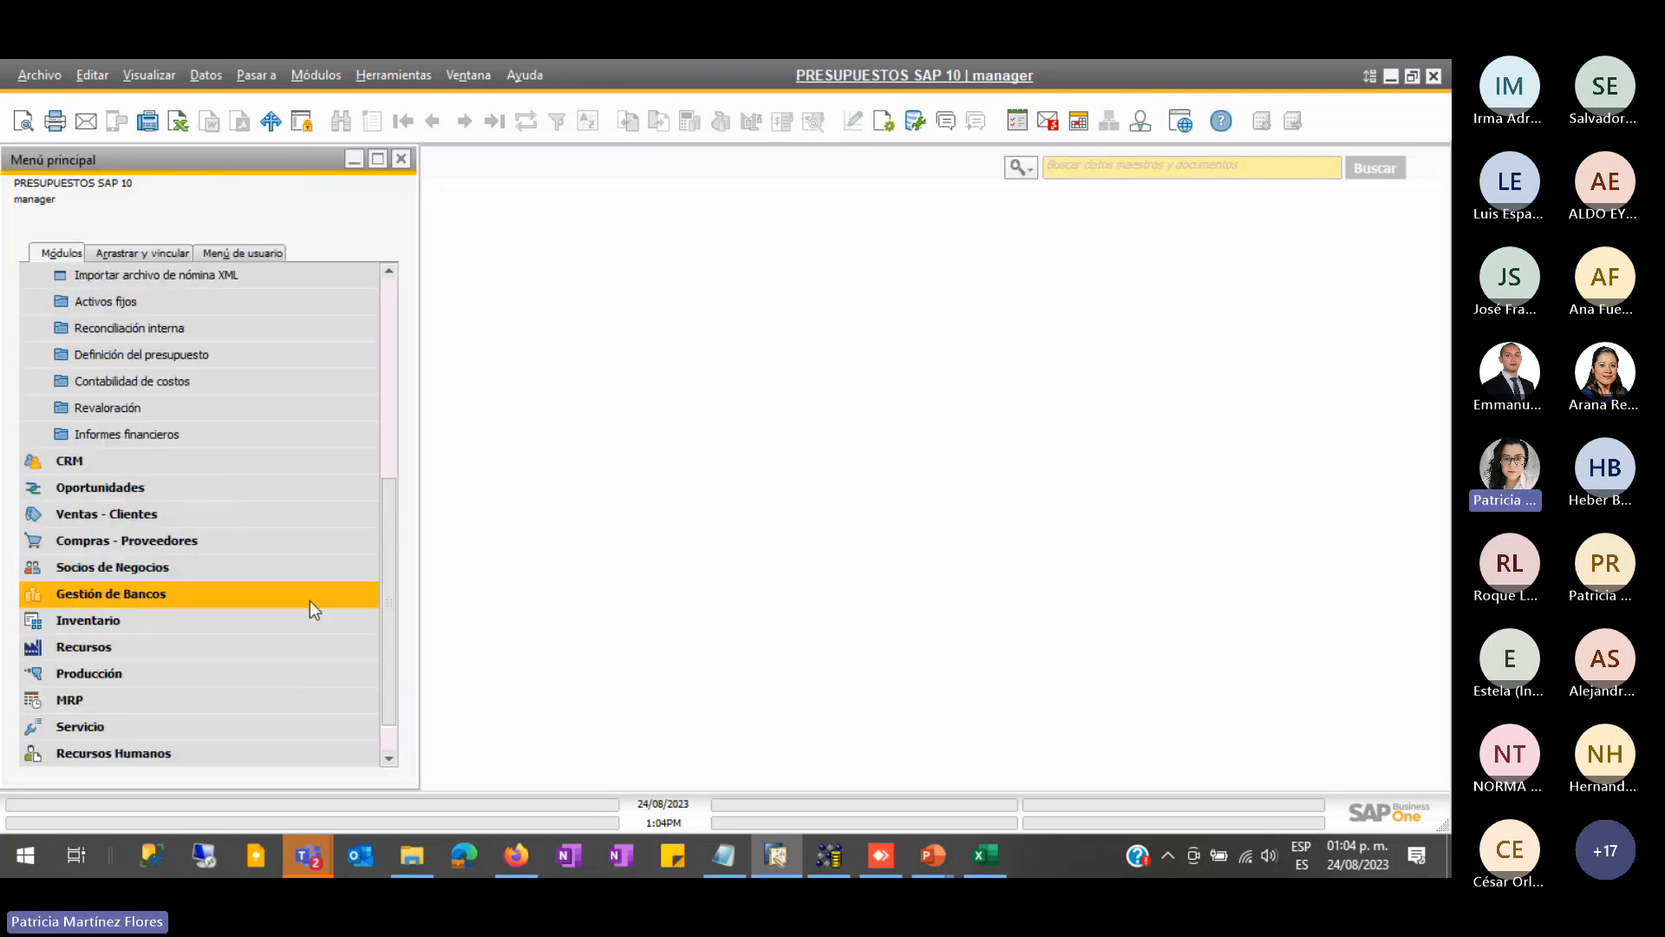
scroll(319, 595, "up", 2)
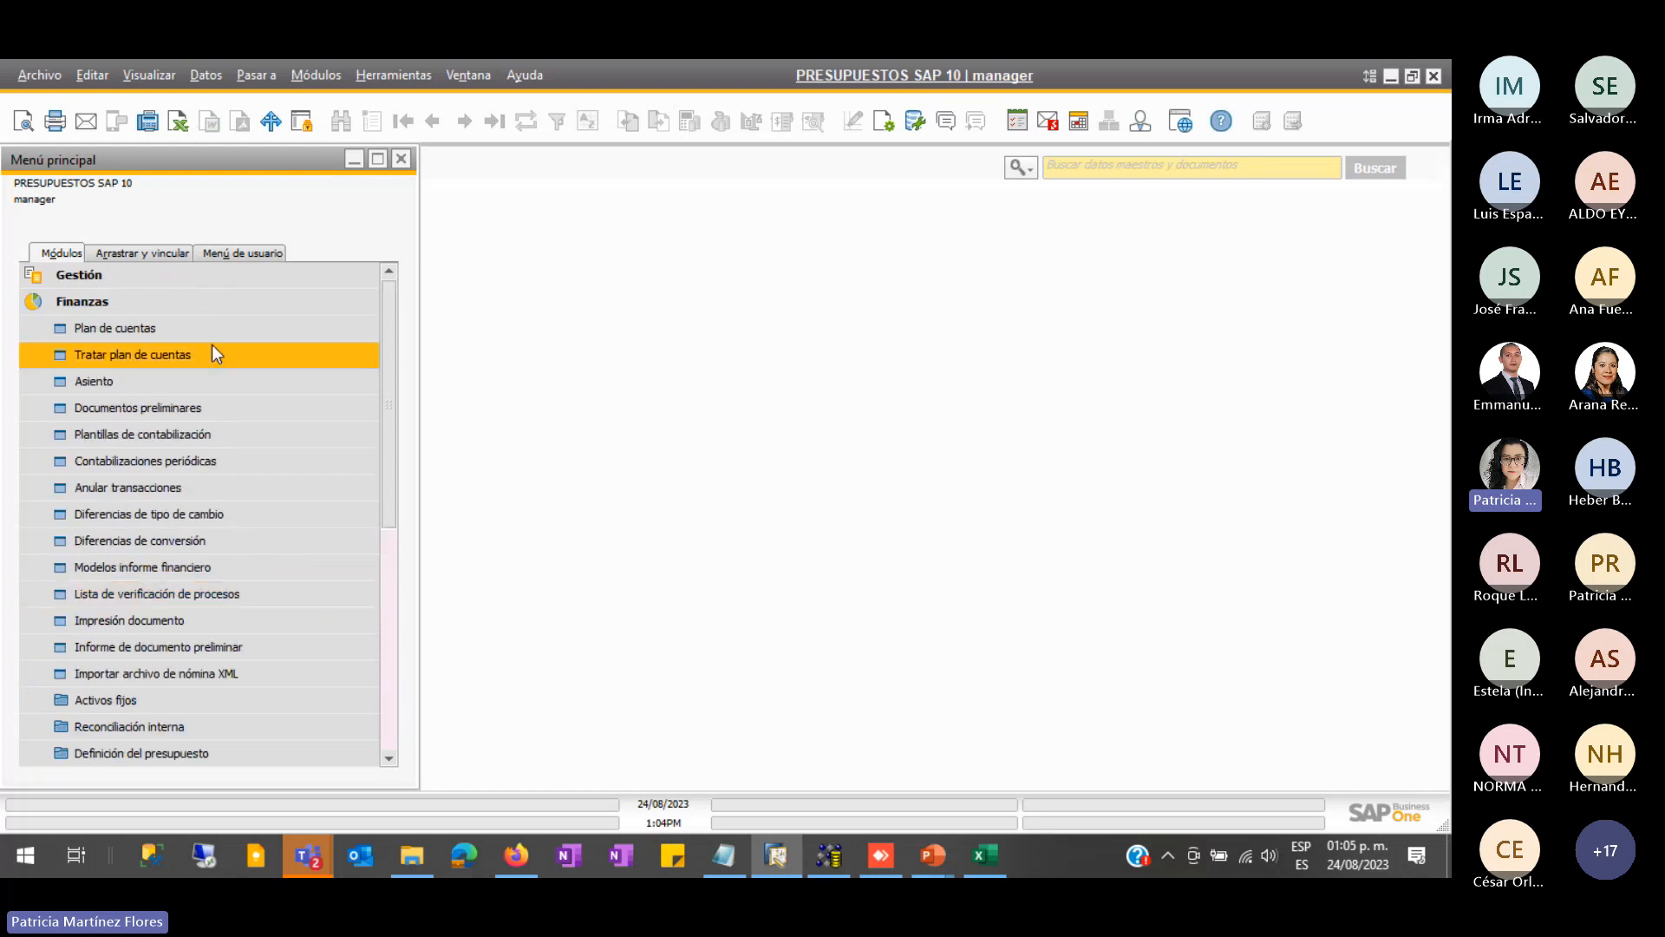
left_click(165, 305)
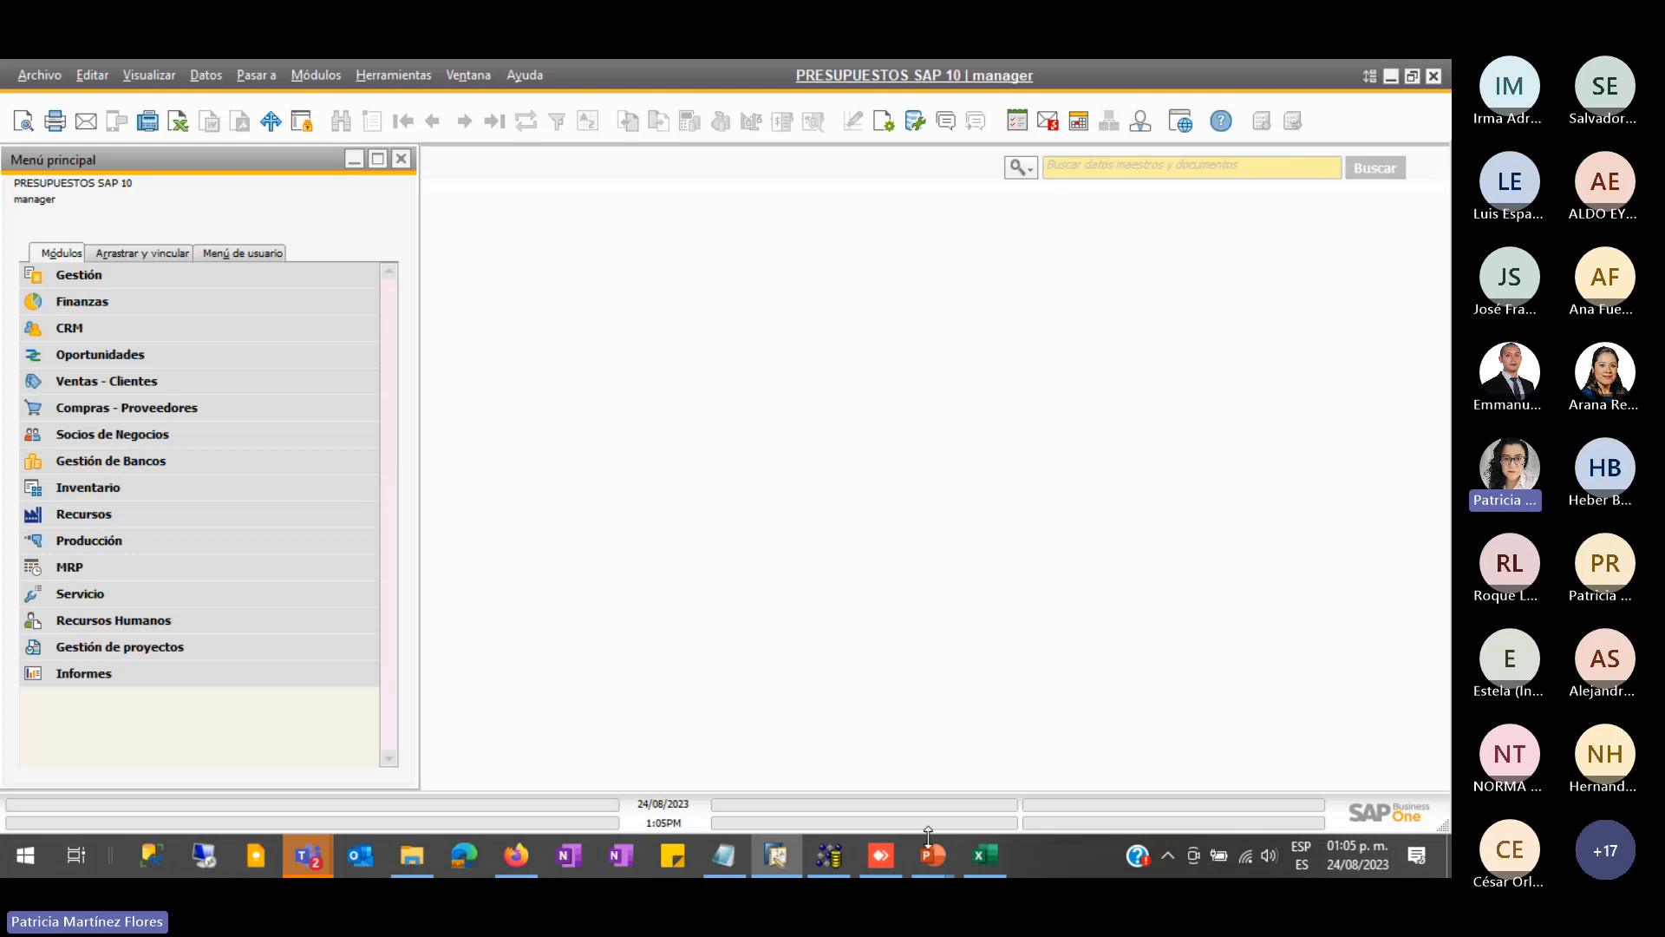
mouse_move(935, 861)
left_click(949, 788)
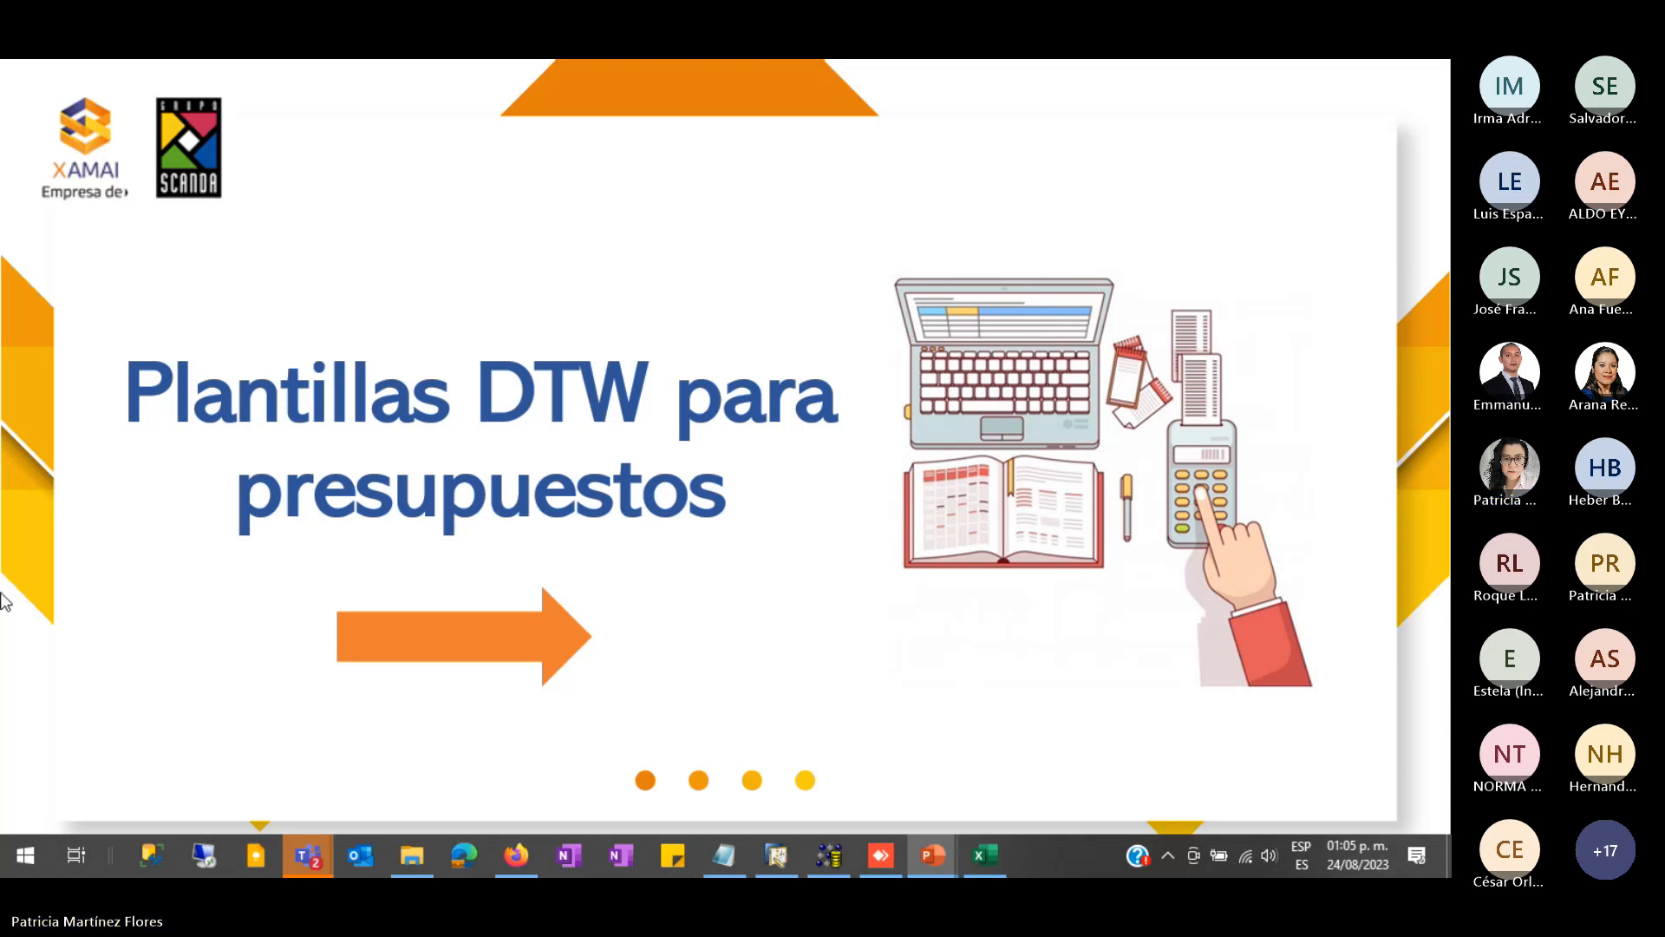
- Advance the slideshow to the Consideraciones previas slide
left_click(794, 679)
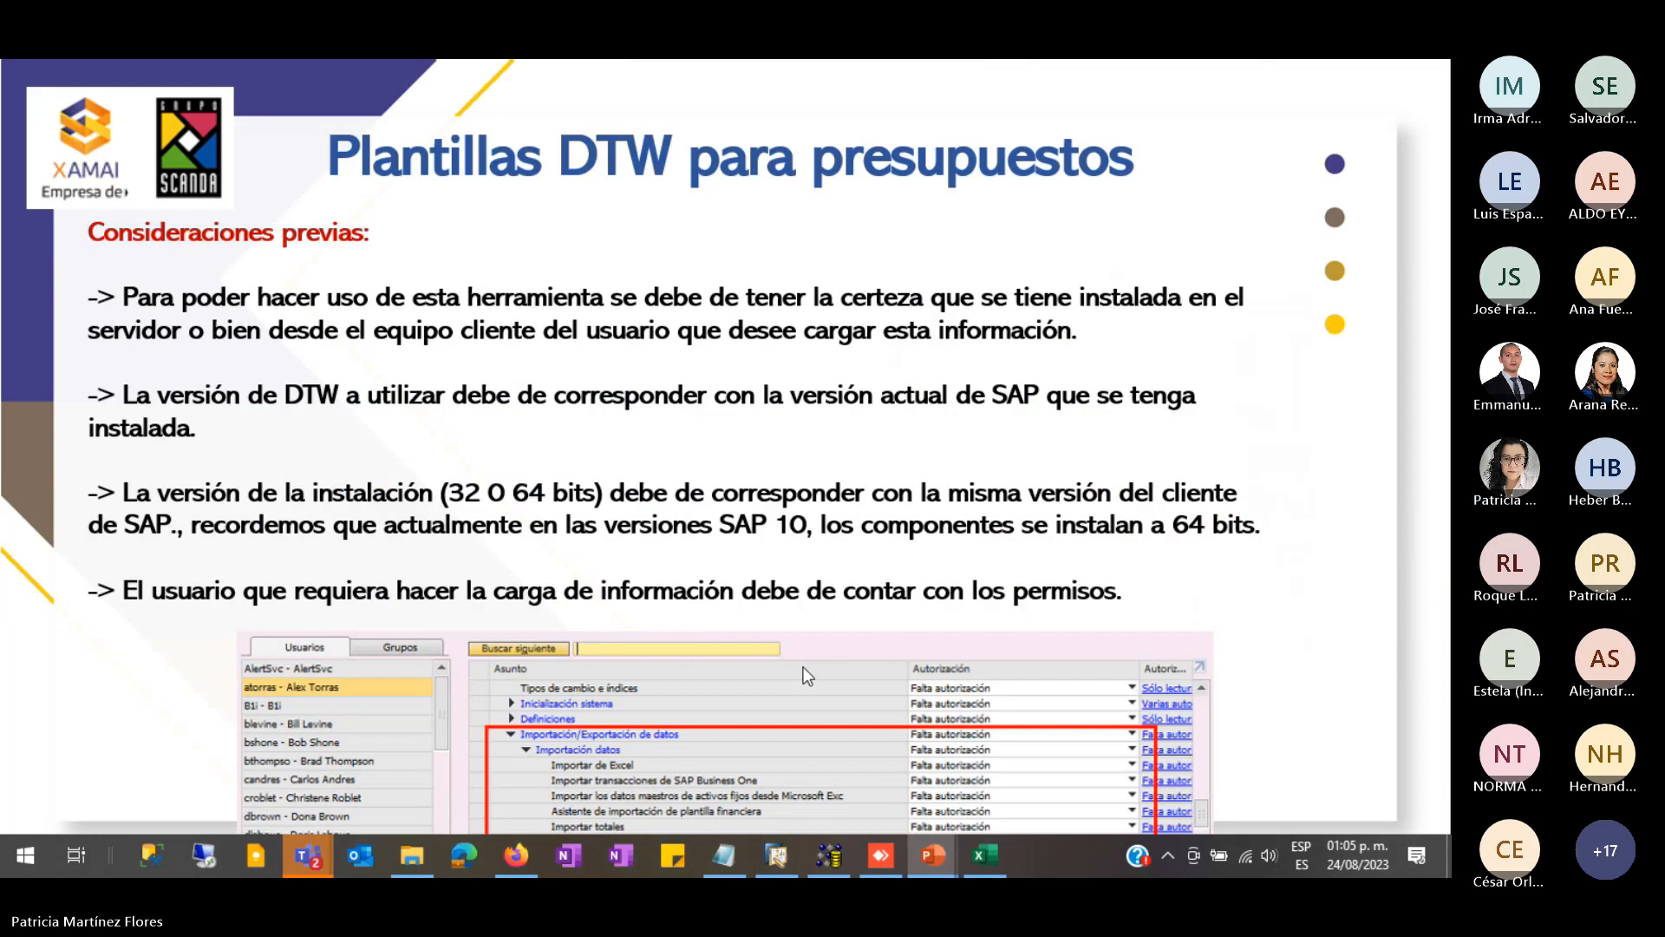
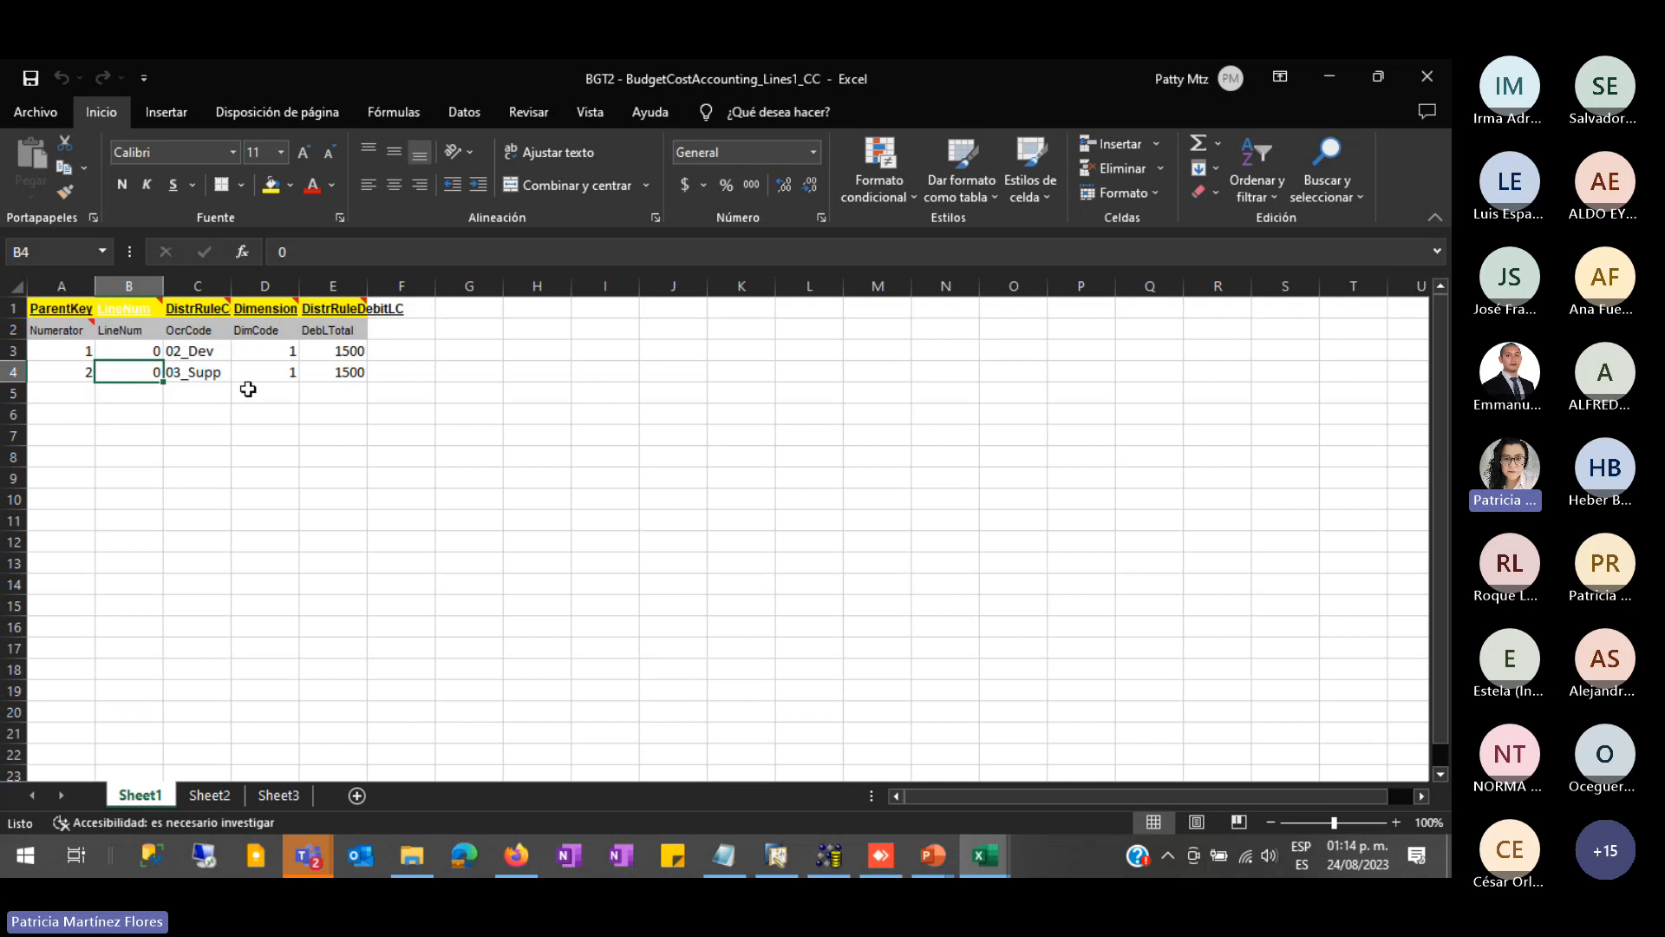
- Review the 02_Dev and 03_Supp distribution codes and their 1500 debit totals in the spreadsheet
left_click(222, 350)
left_click(217, 373)
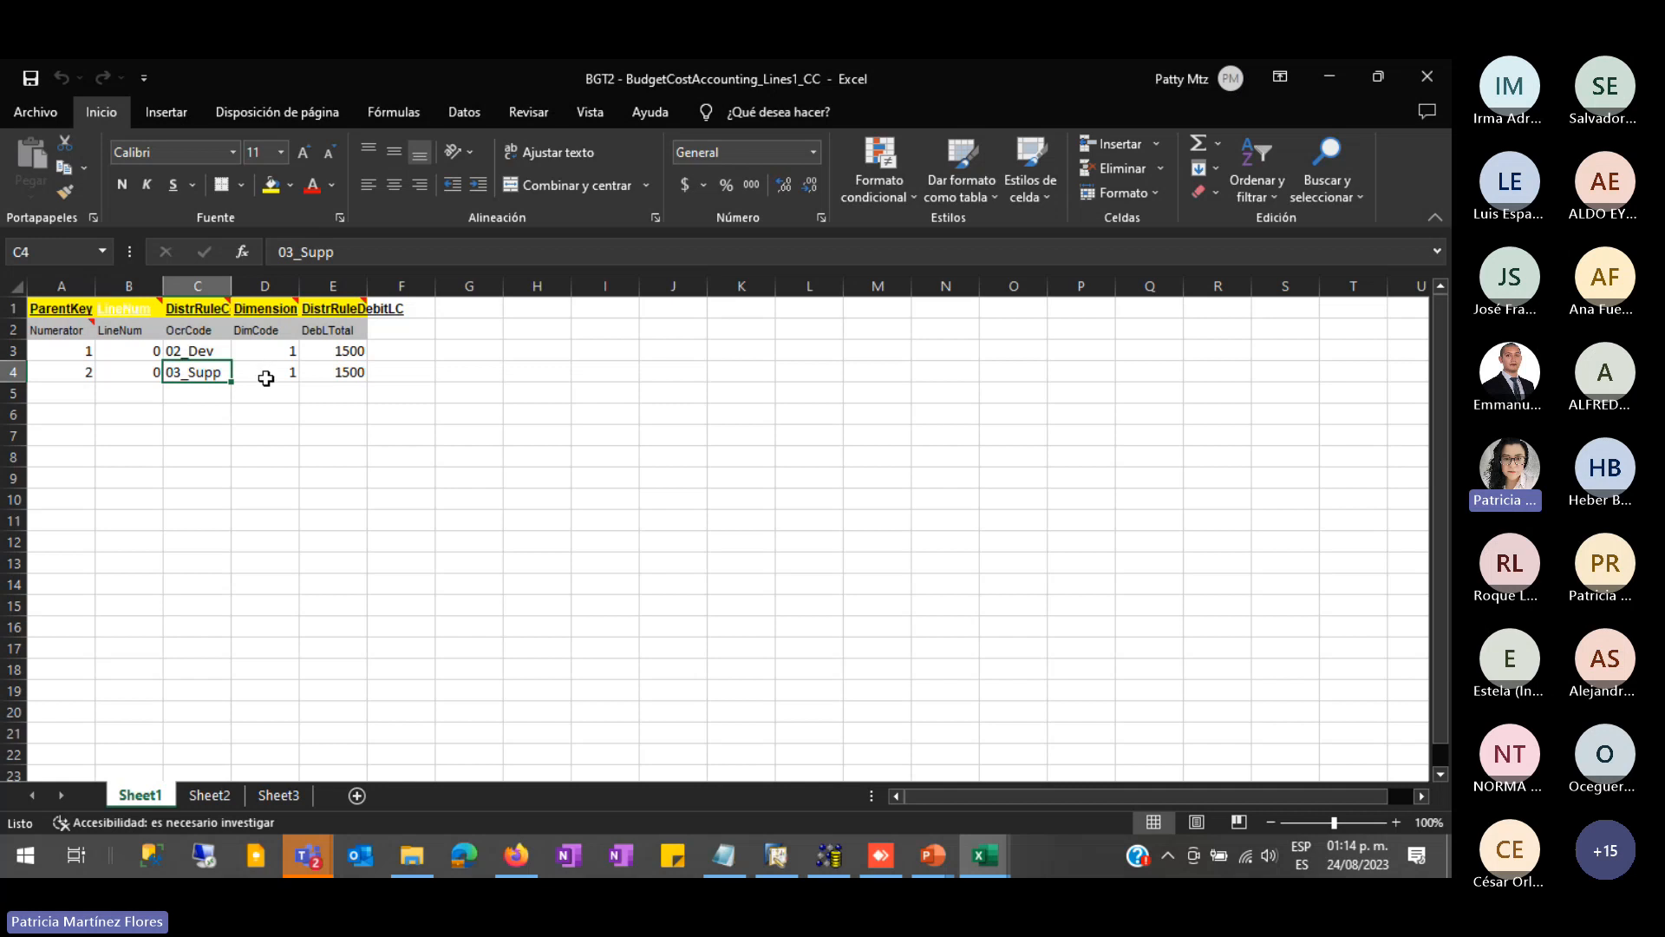
left_click(346, 350)
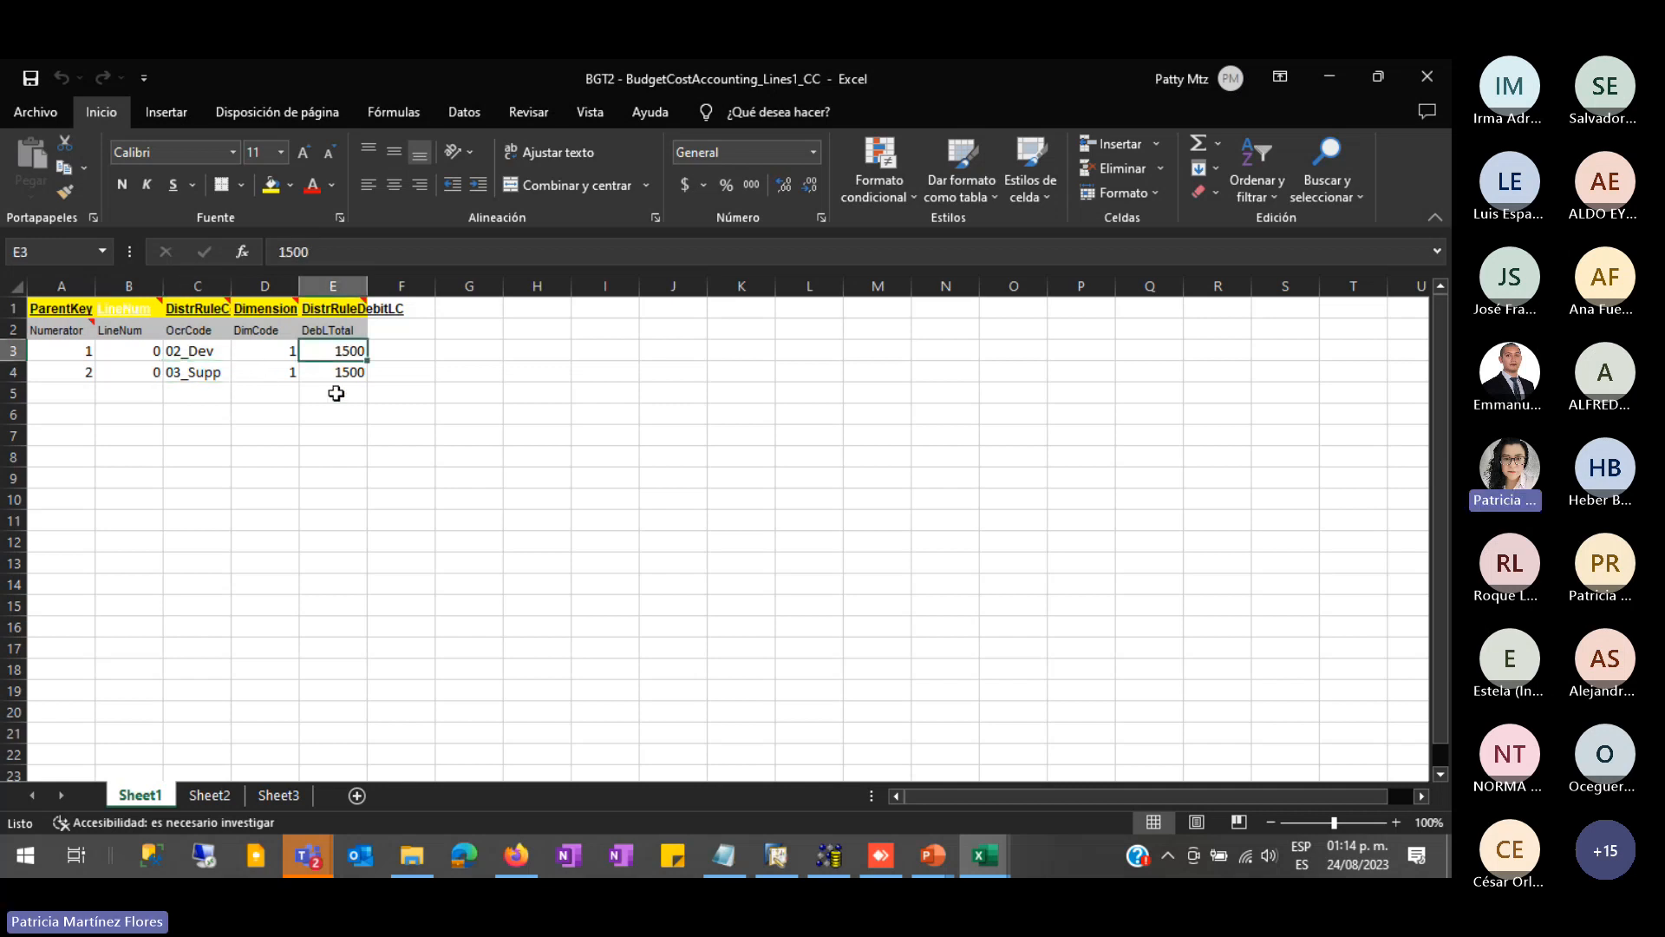
left_click(402, 501)
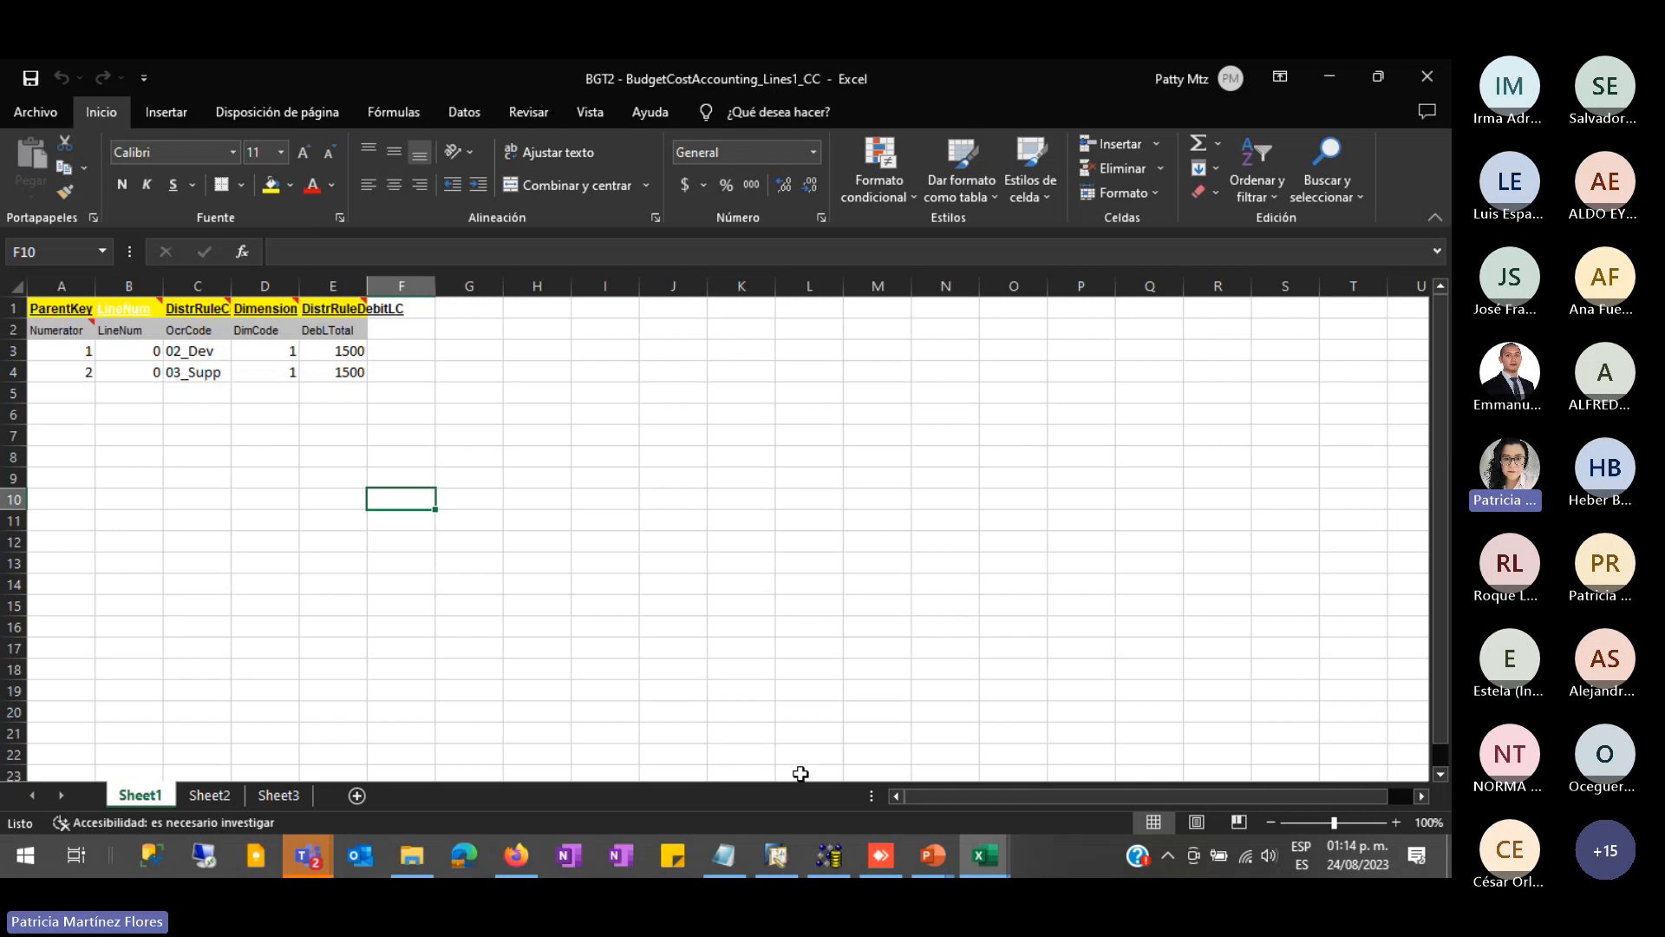
- In SAP Business One, open the Presup.pral. budget scenario from Finanzas > Definición del presupuesto
left_click(776, 855)
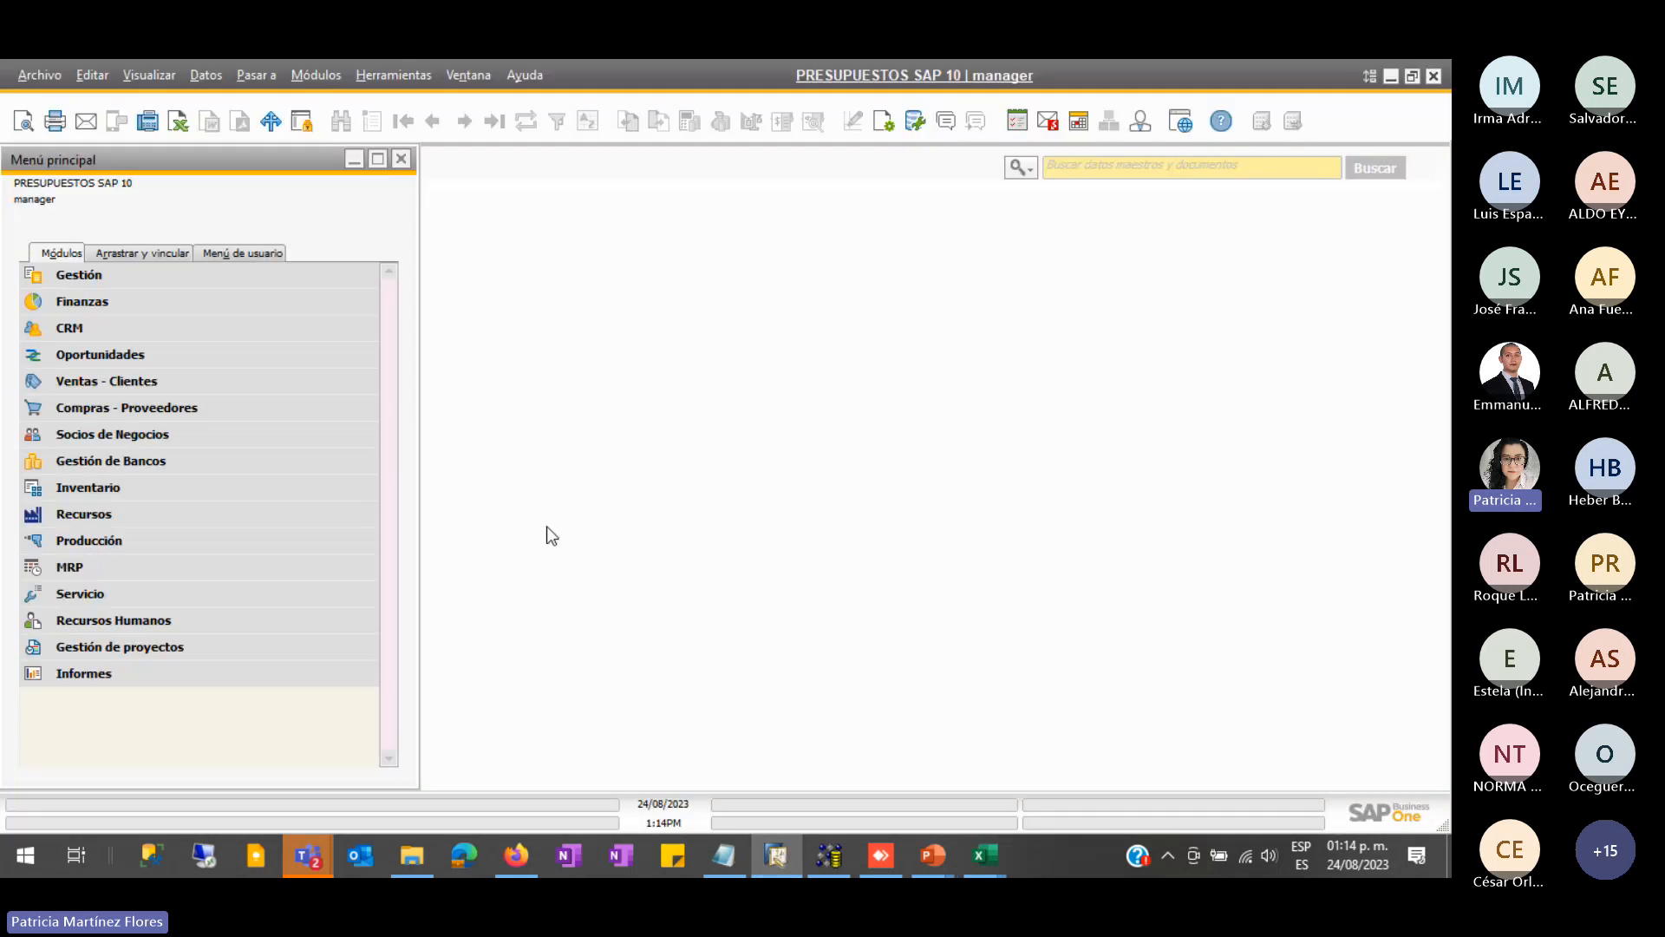
left_click(163, 311)
scroll(118, 711, "down", 4)
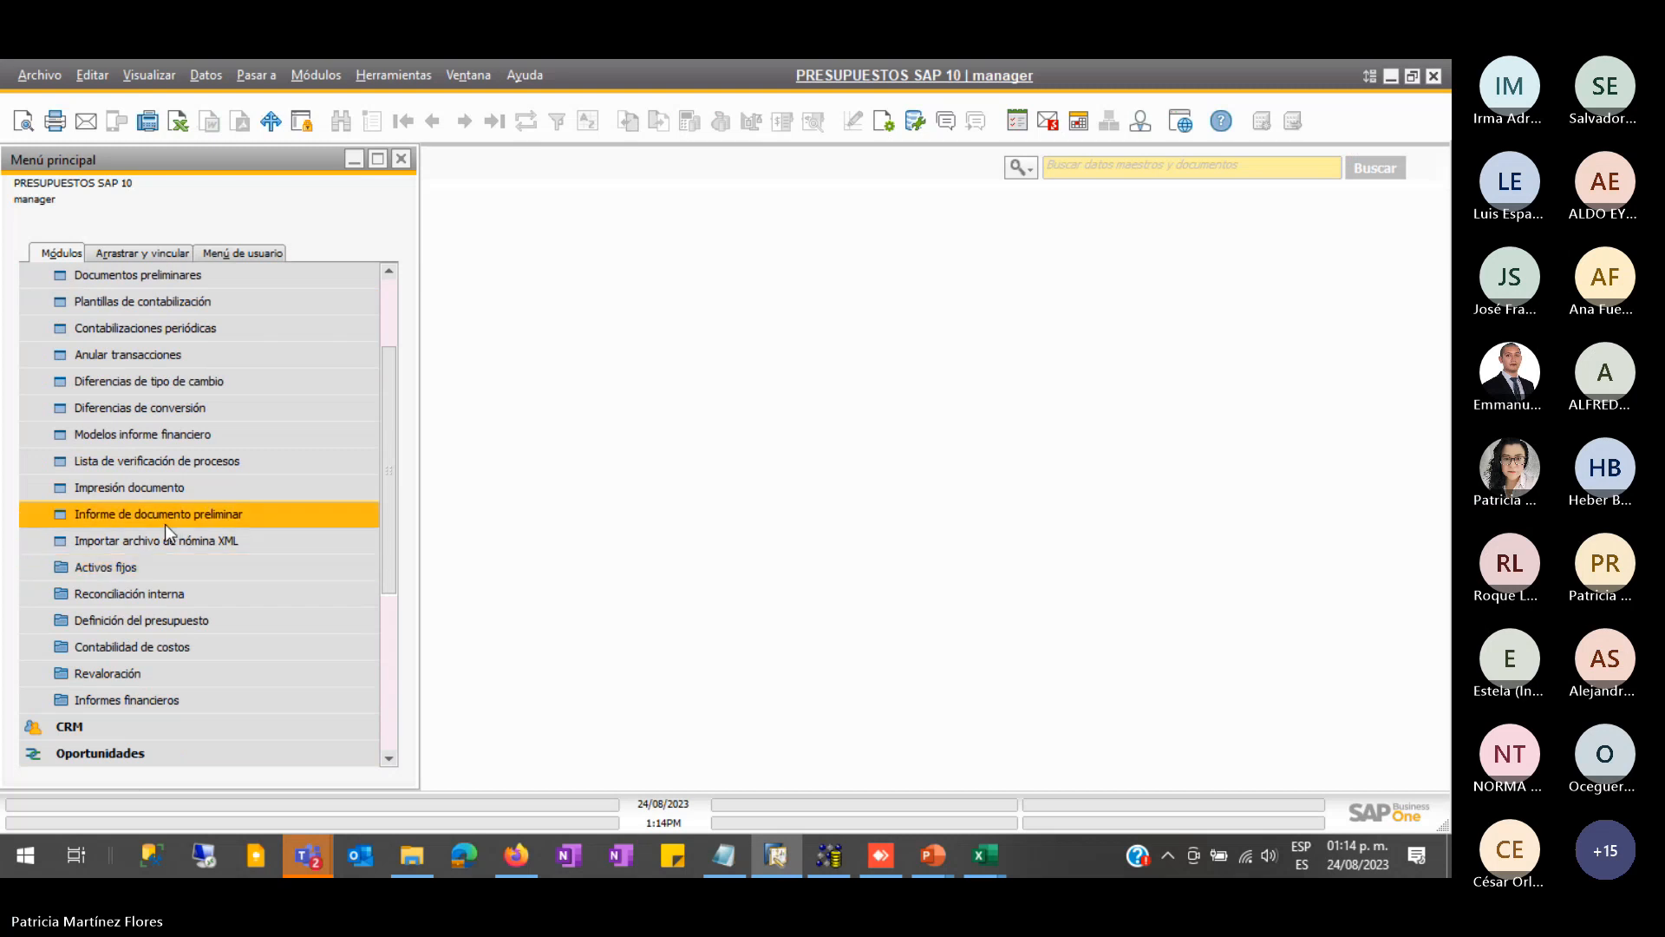
left_click(174, 619)
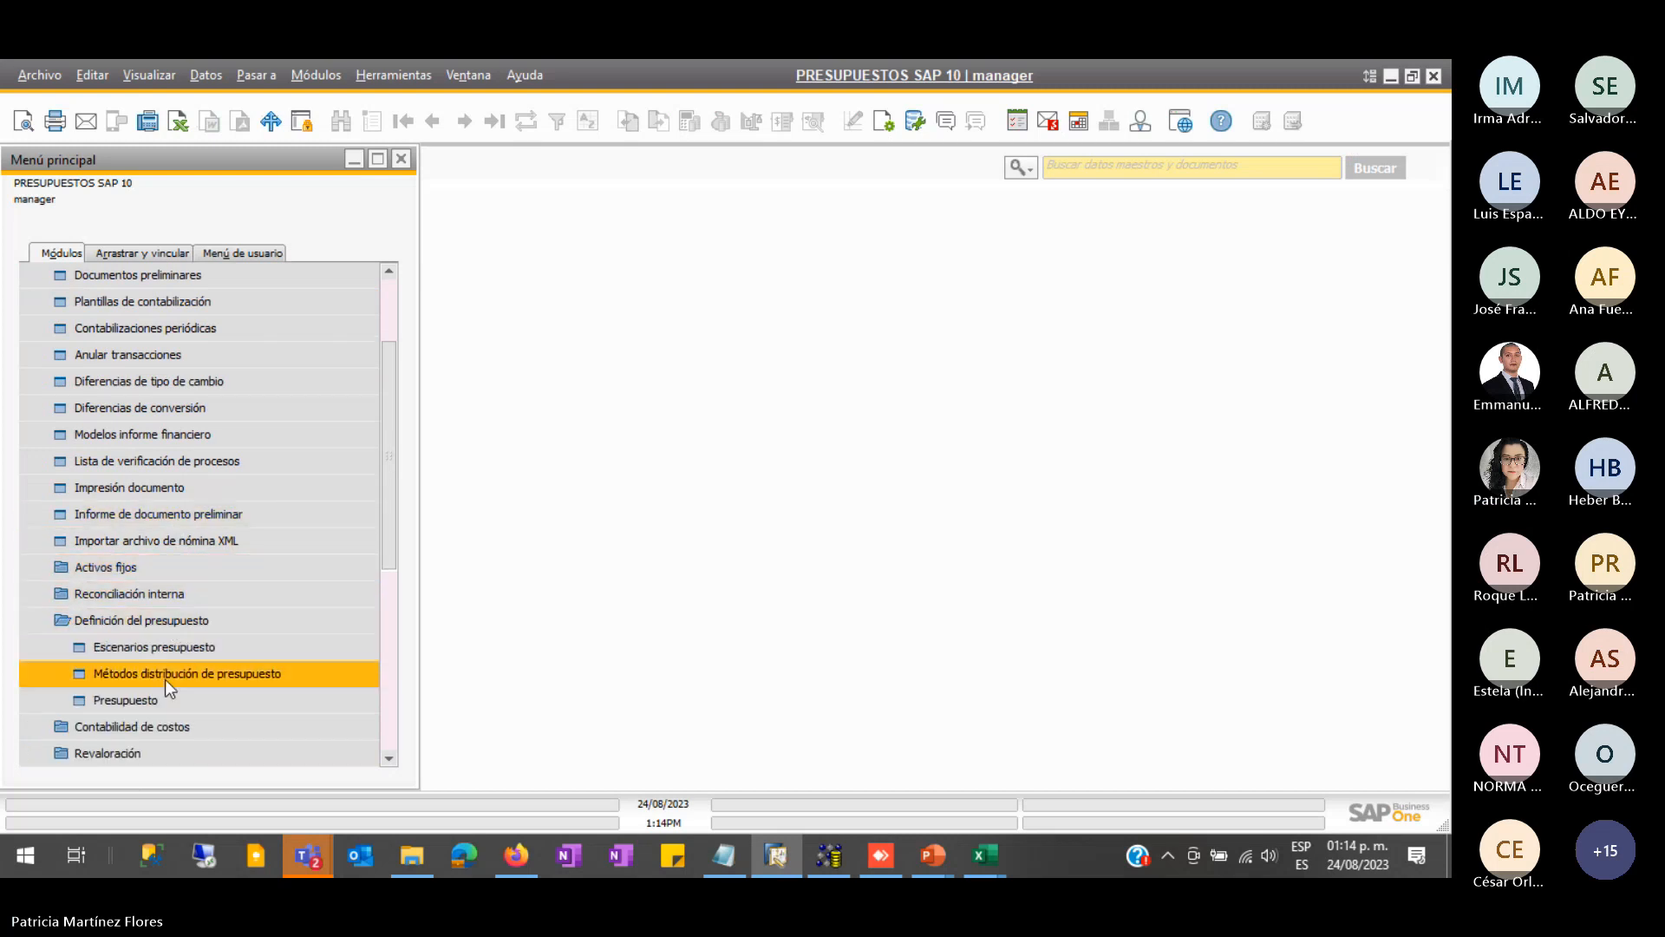
left_click(163, 701)
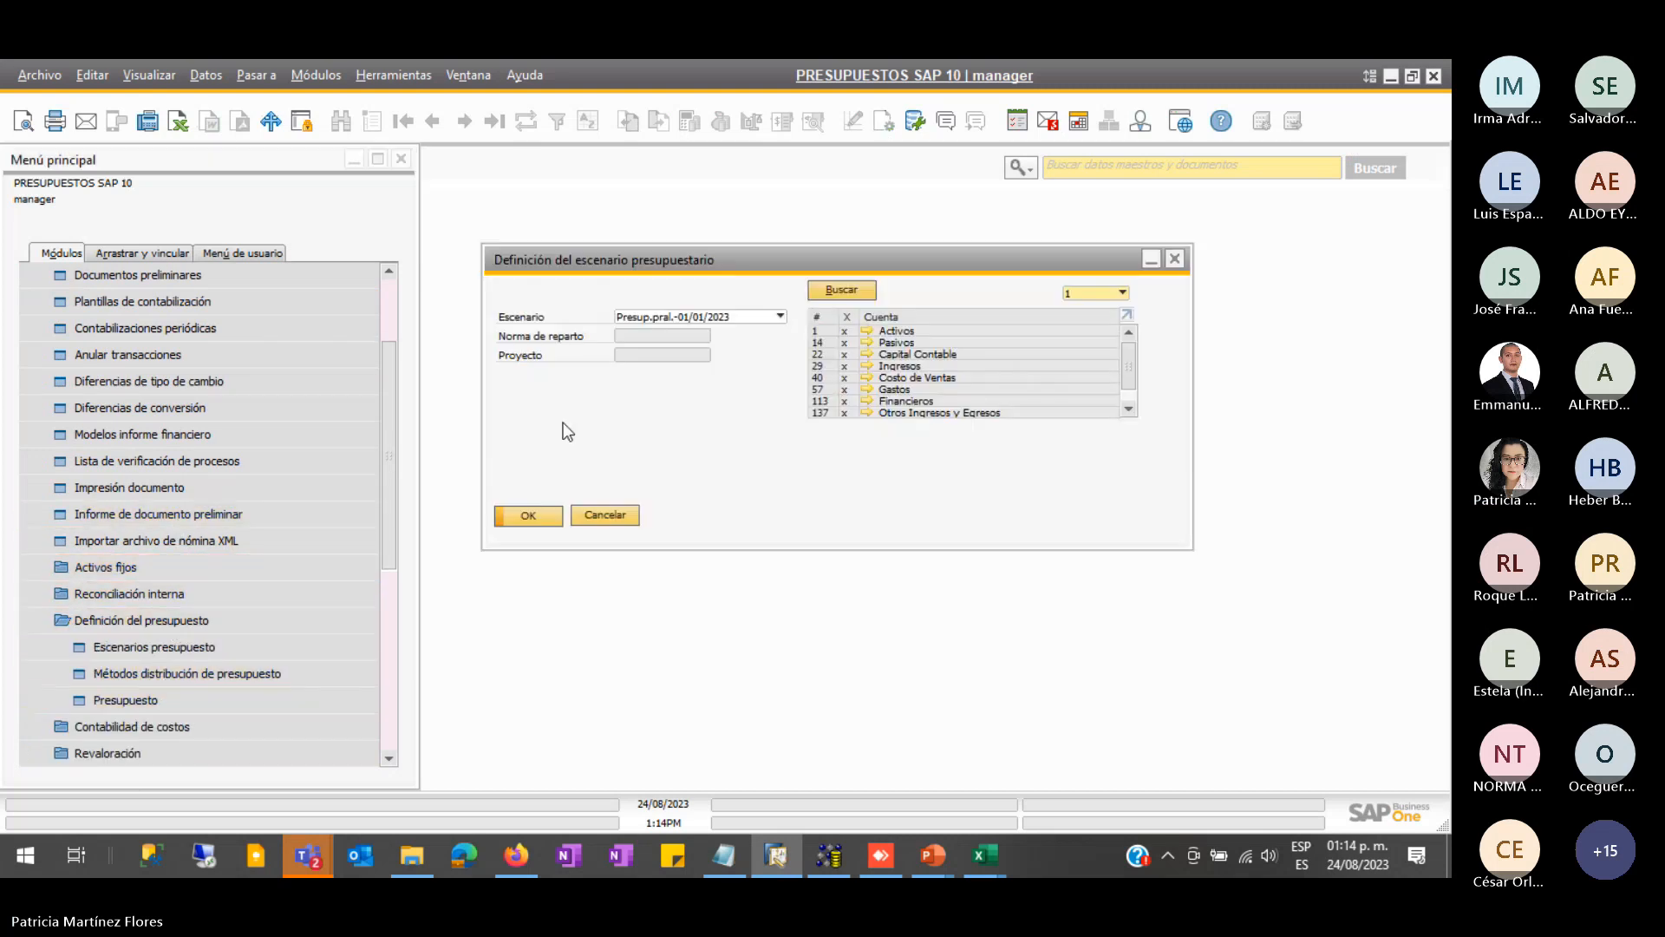
left_click(531, 517)
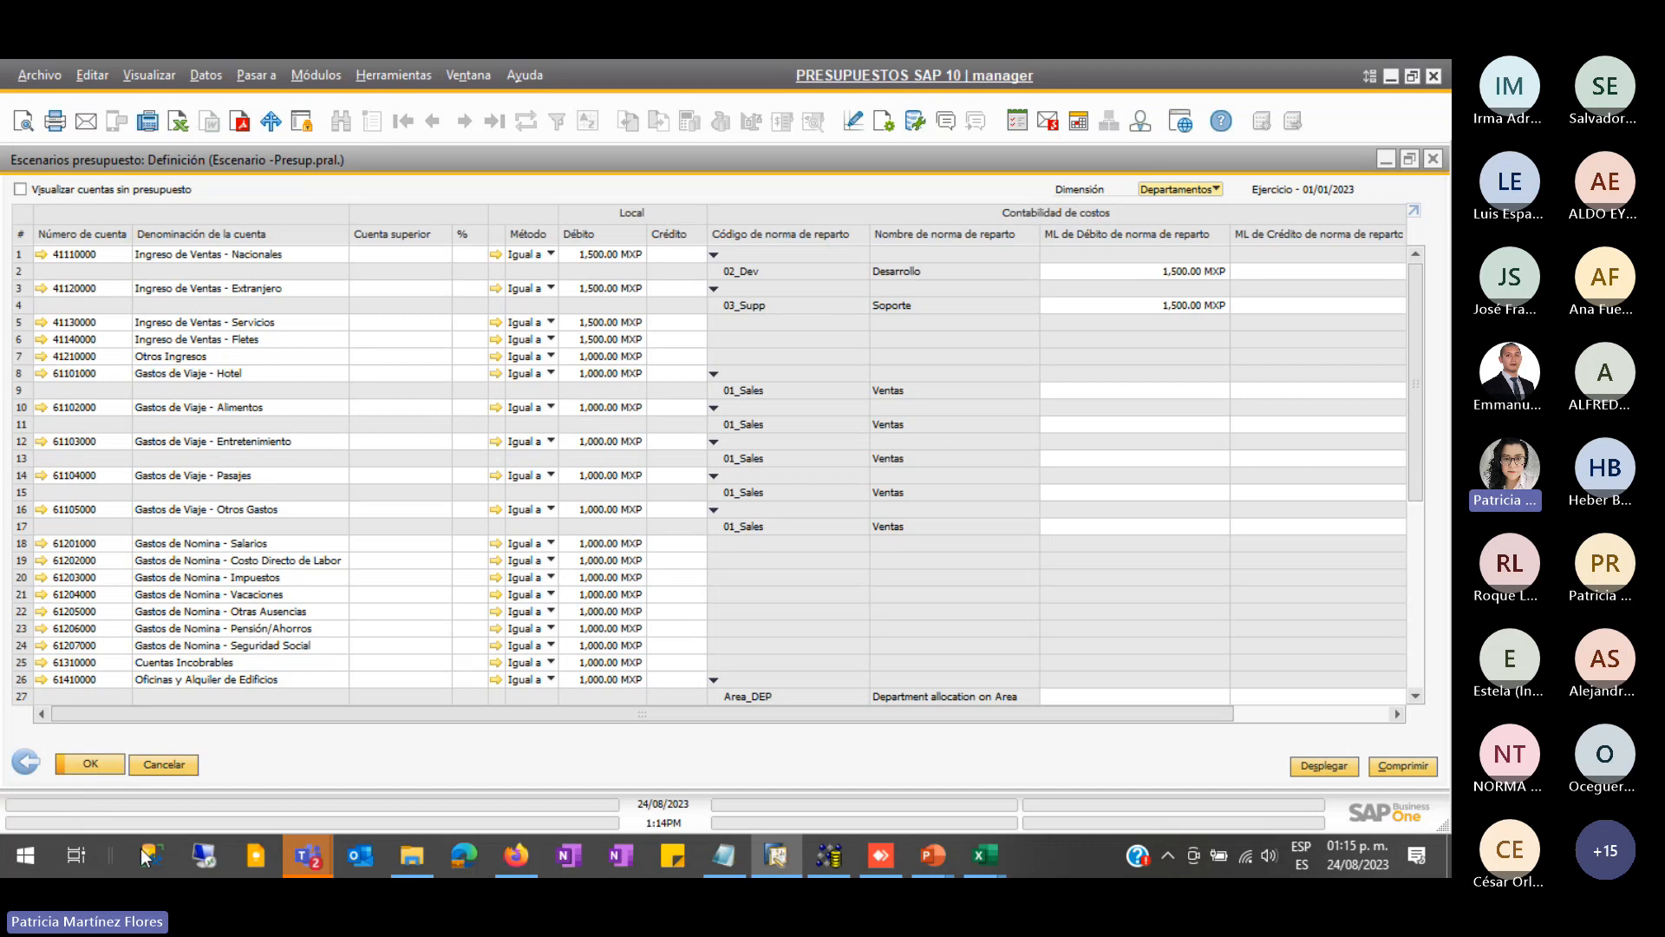
- Reopen the scenario's account budget table and enable 'Visualizar cuentas sin presupuesto'
left_click(172, 769)
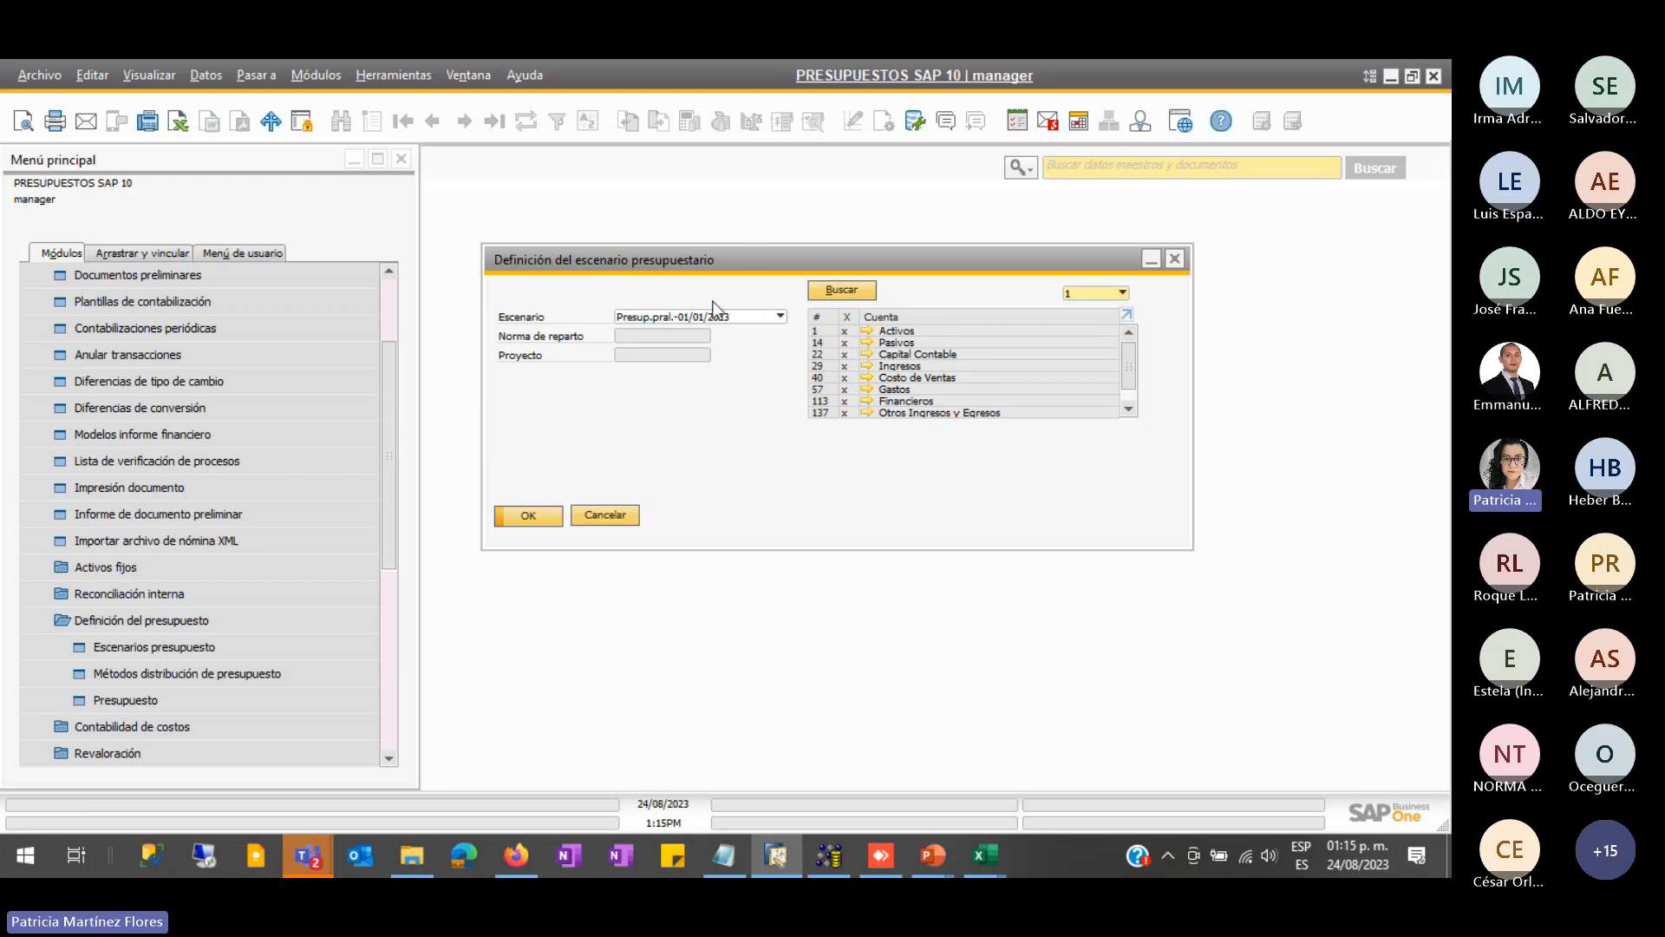
left_click(548, 520)
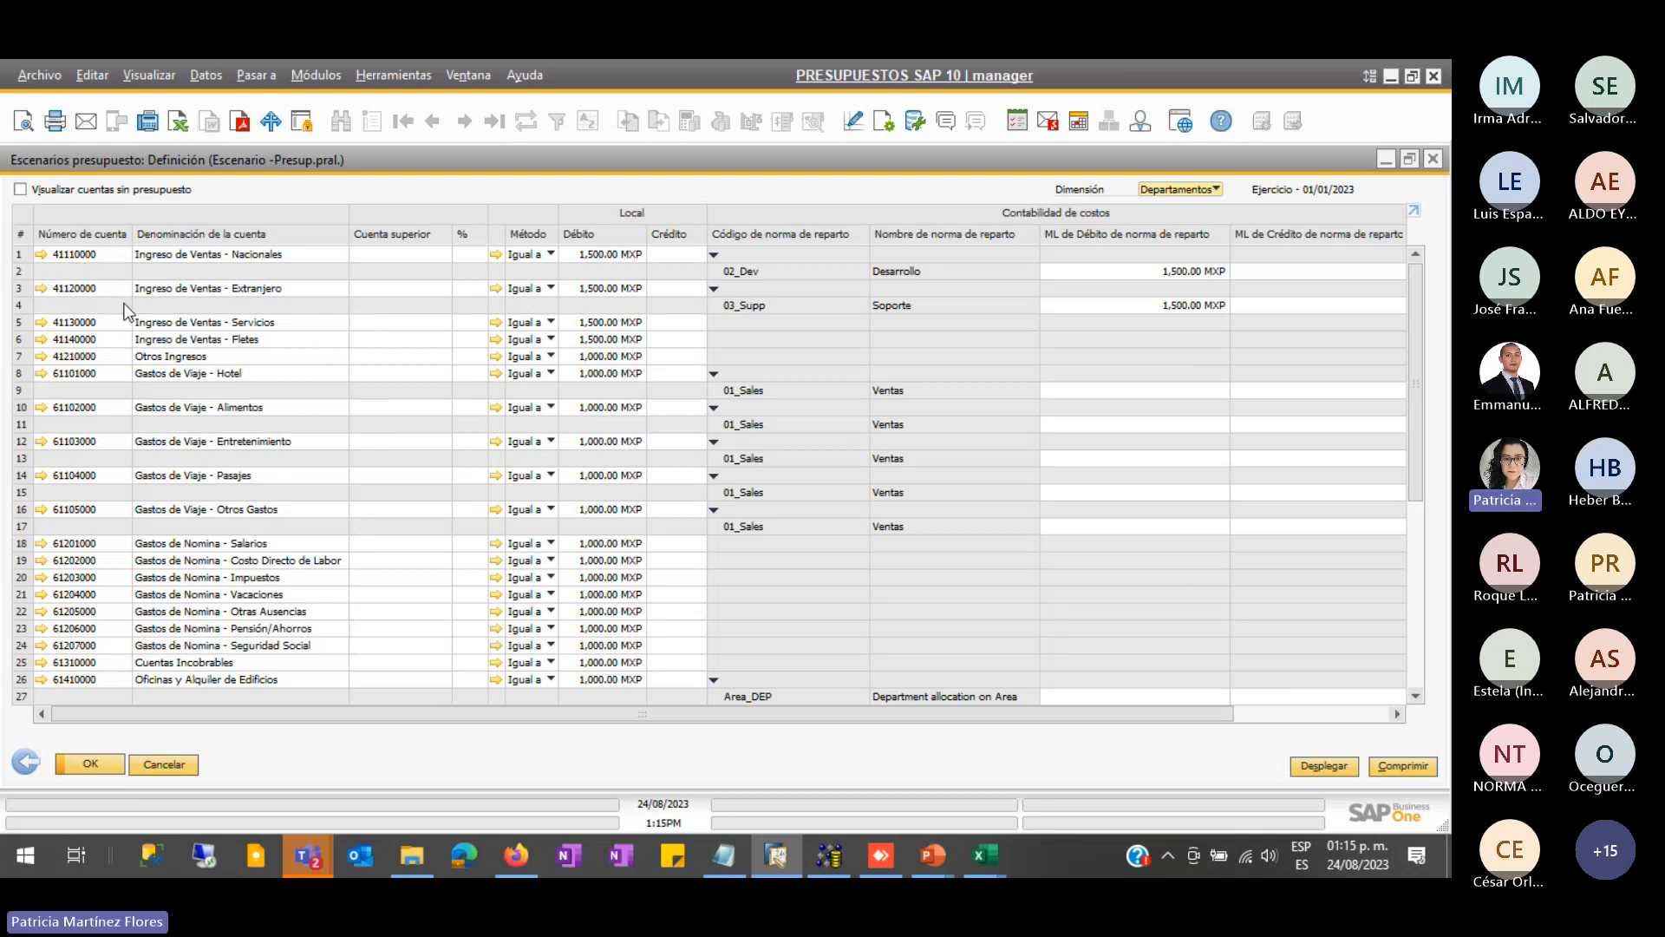
scroll(636, 534, "down", 1)
scroll(636, 533, "down", 5)
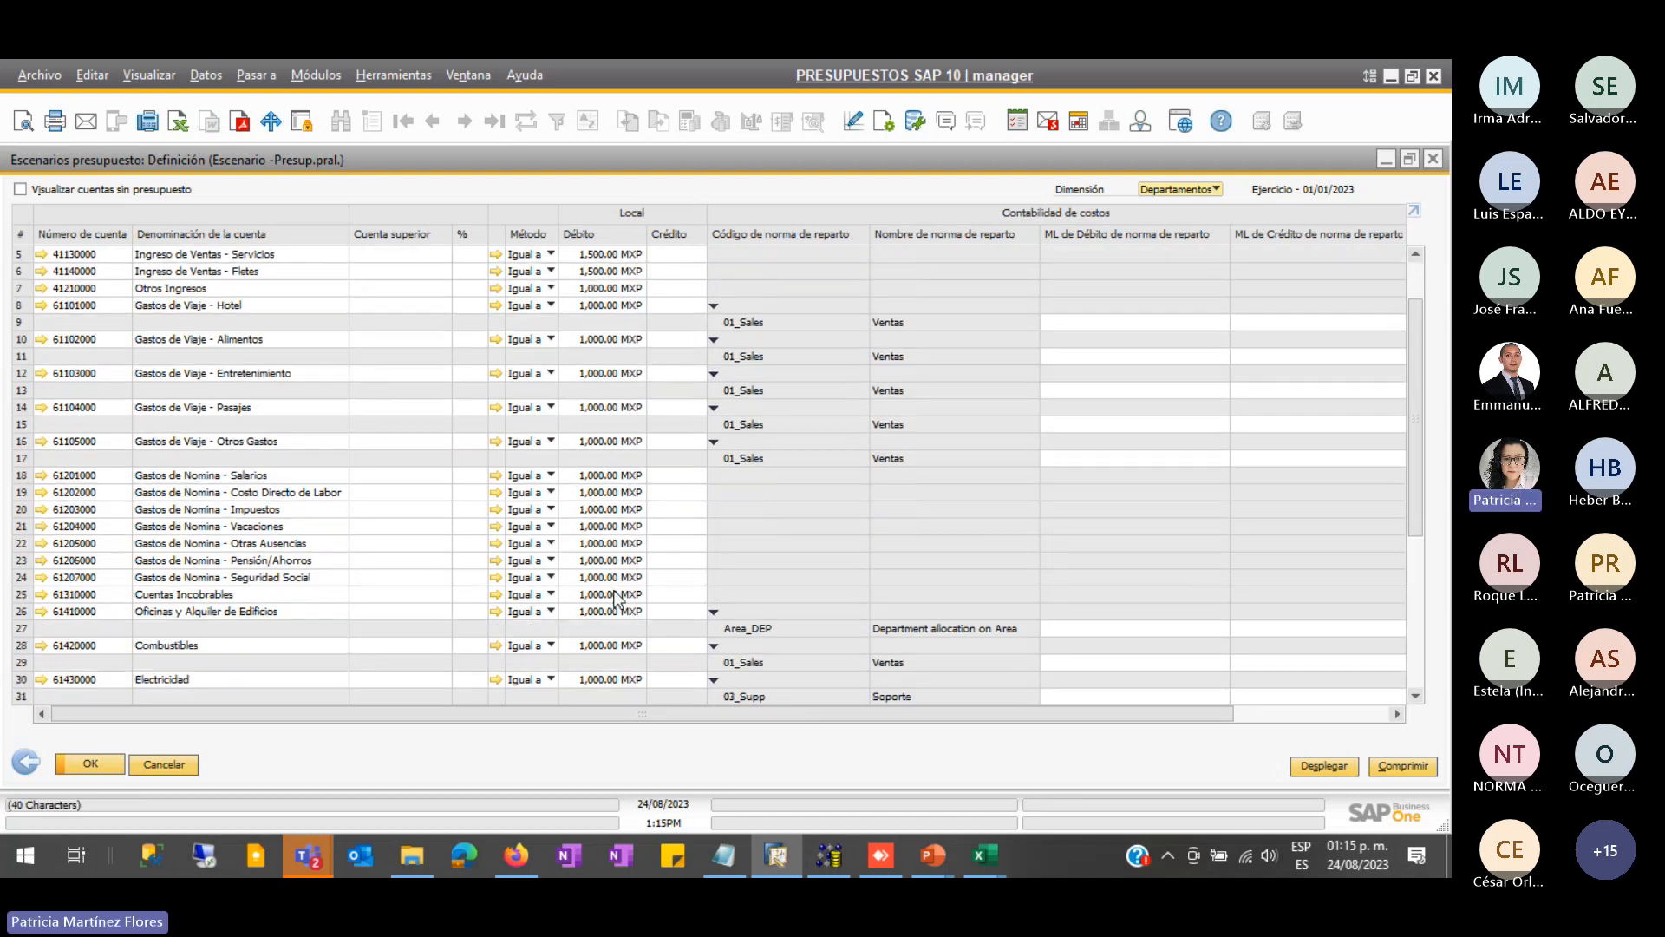
scroll(597, 531, "up", 4)
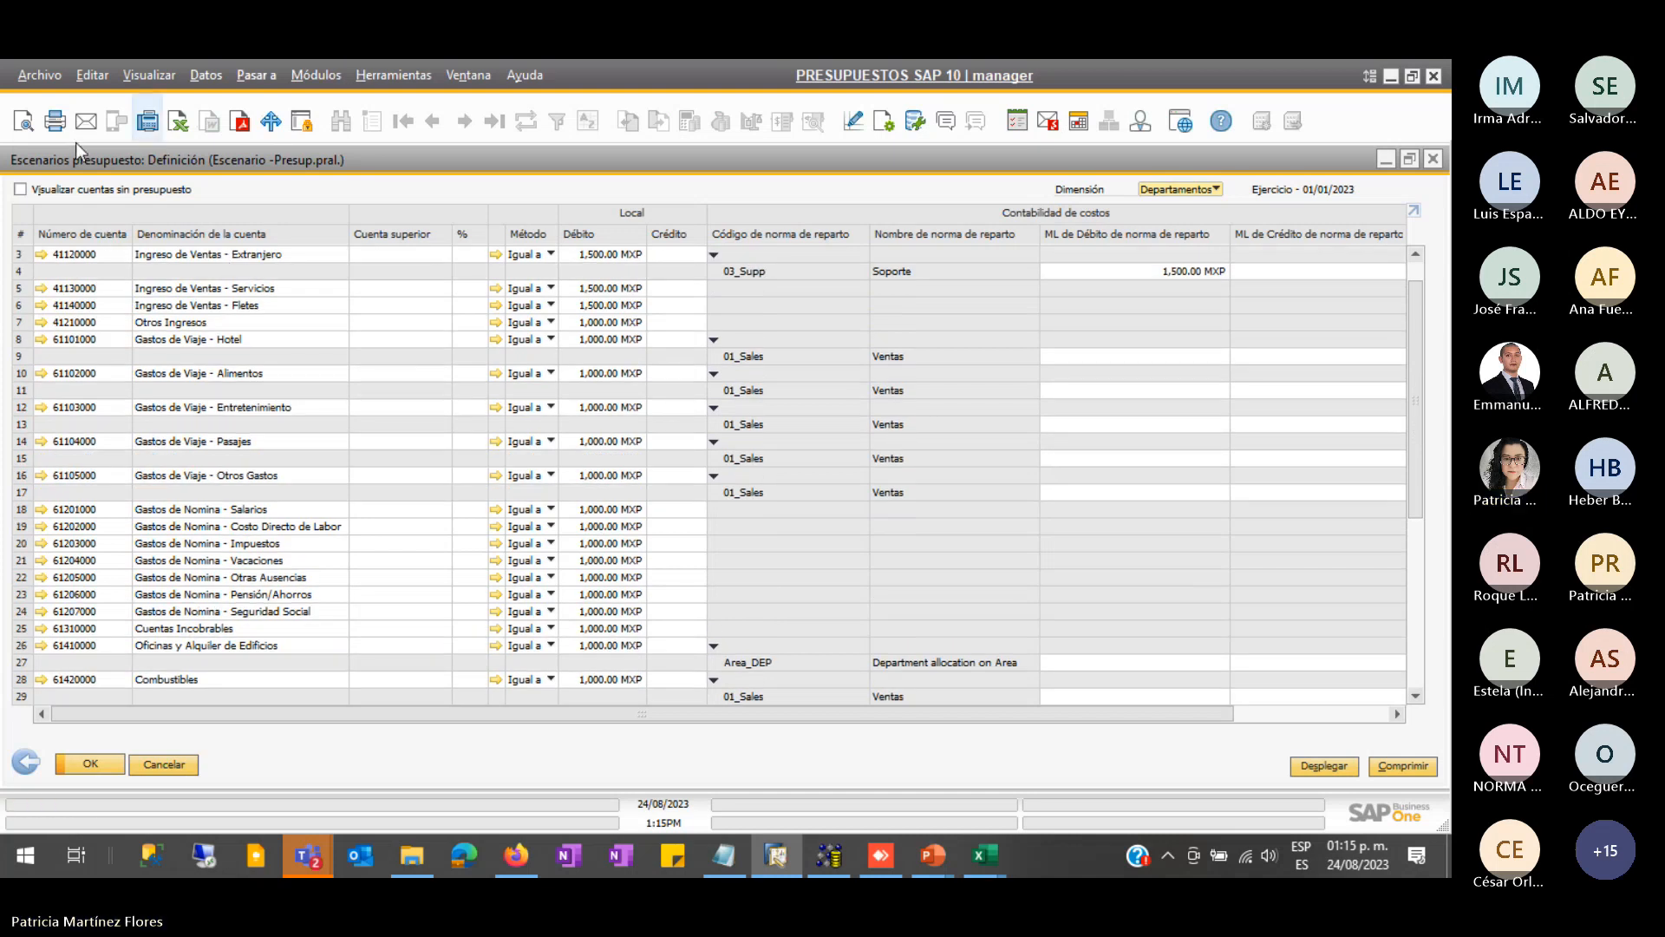
left_click(20, 189)
scroll(278, 366, "up", 2)
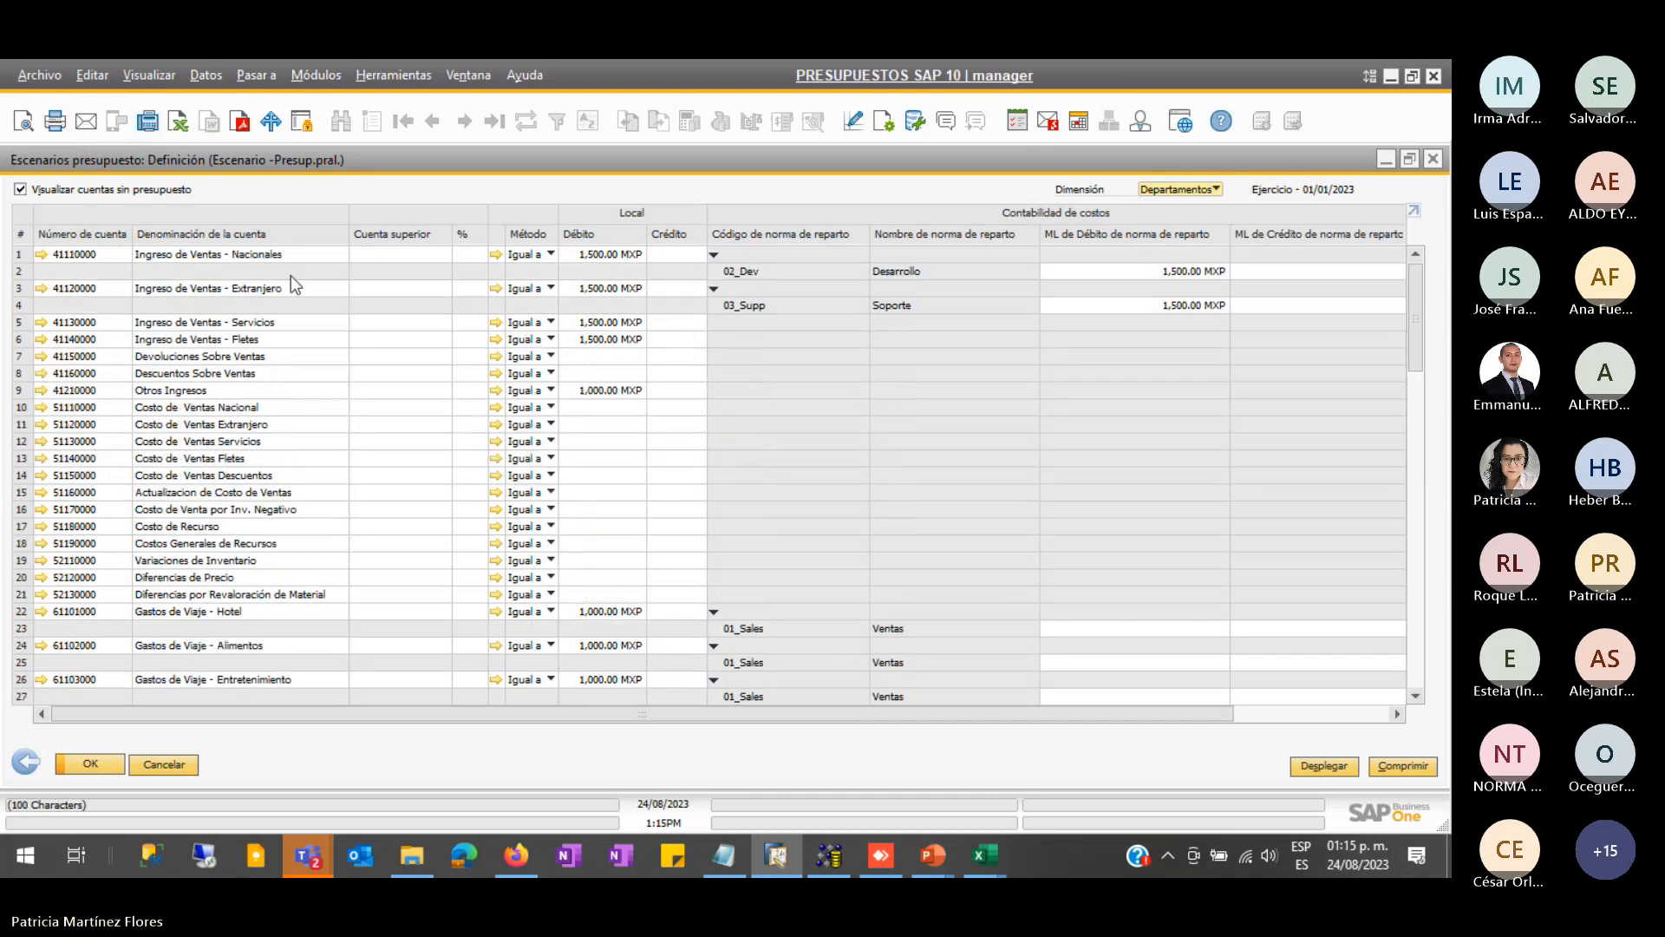
- Inspect the 41150000 Devoluciones and 41160000 Descuentos Sobre Ventas account rows
left_click(597, 357)
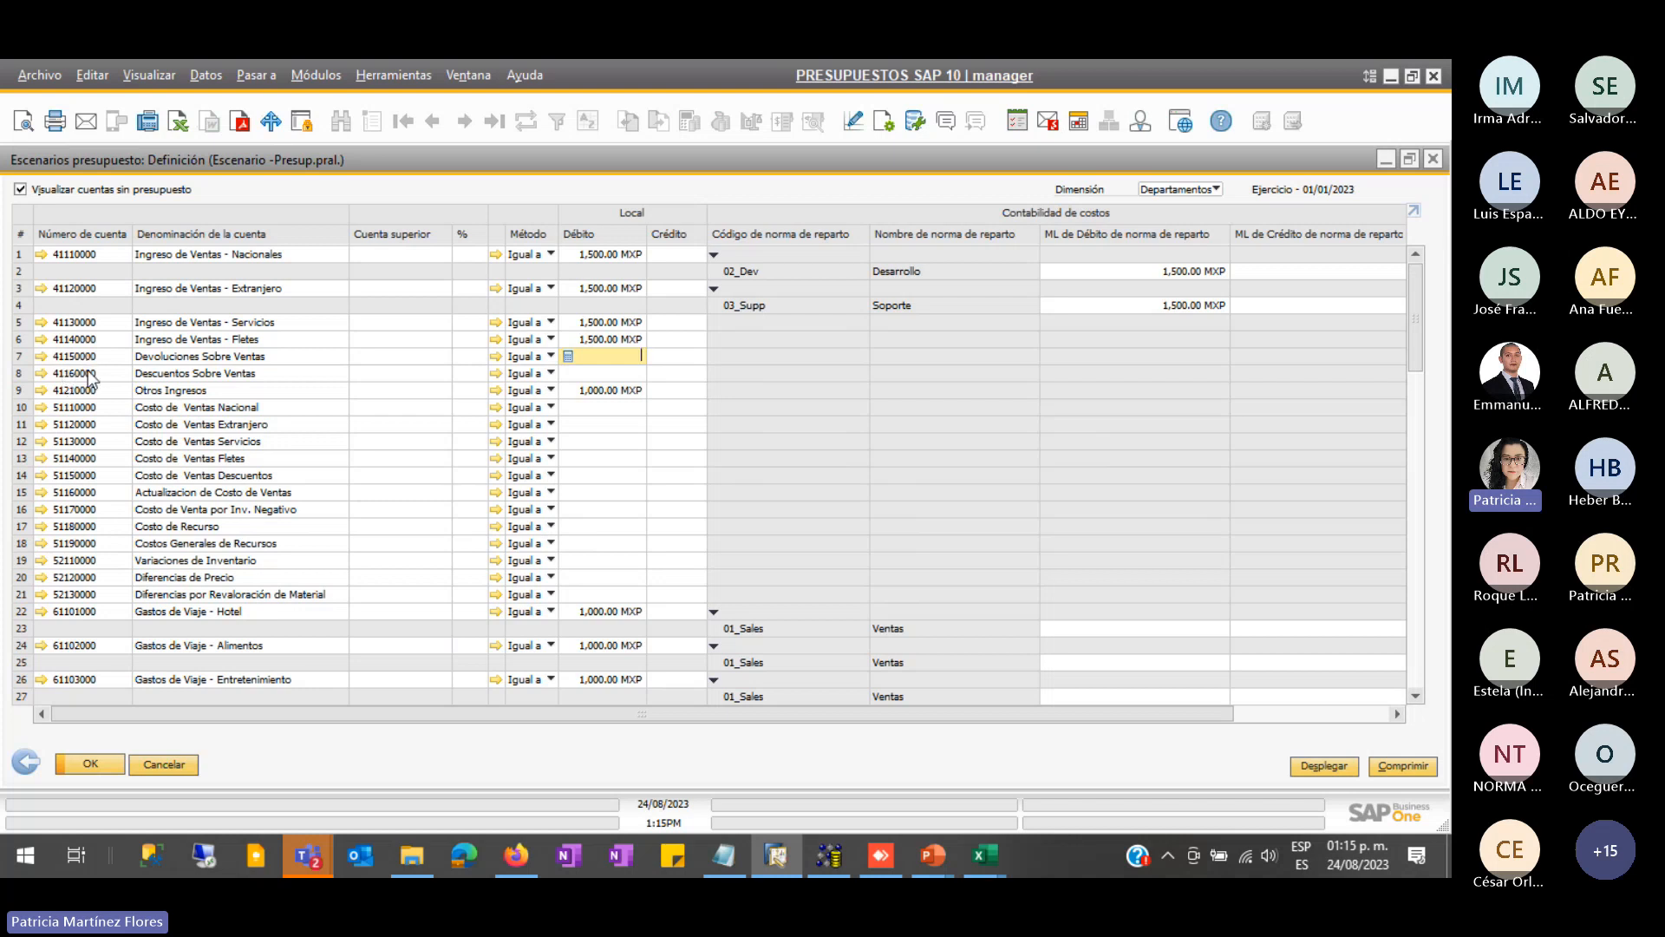
left_click(21, 358)
left_click(22, 373)
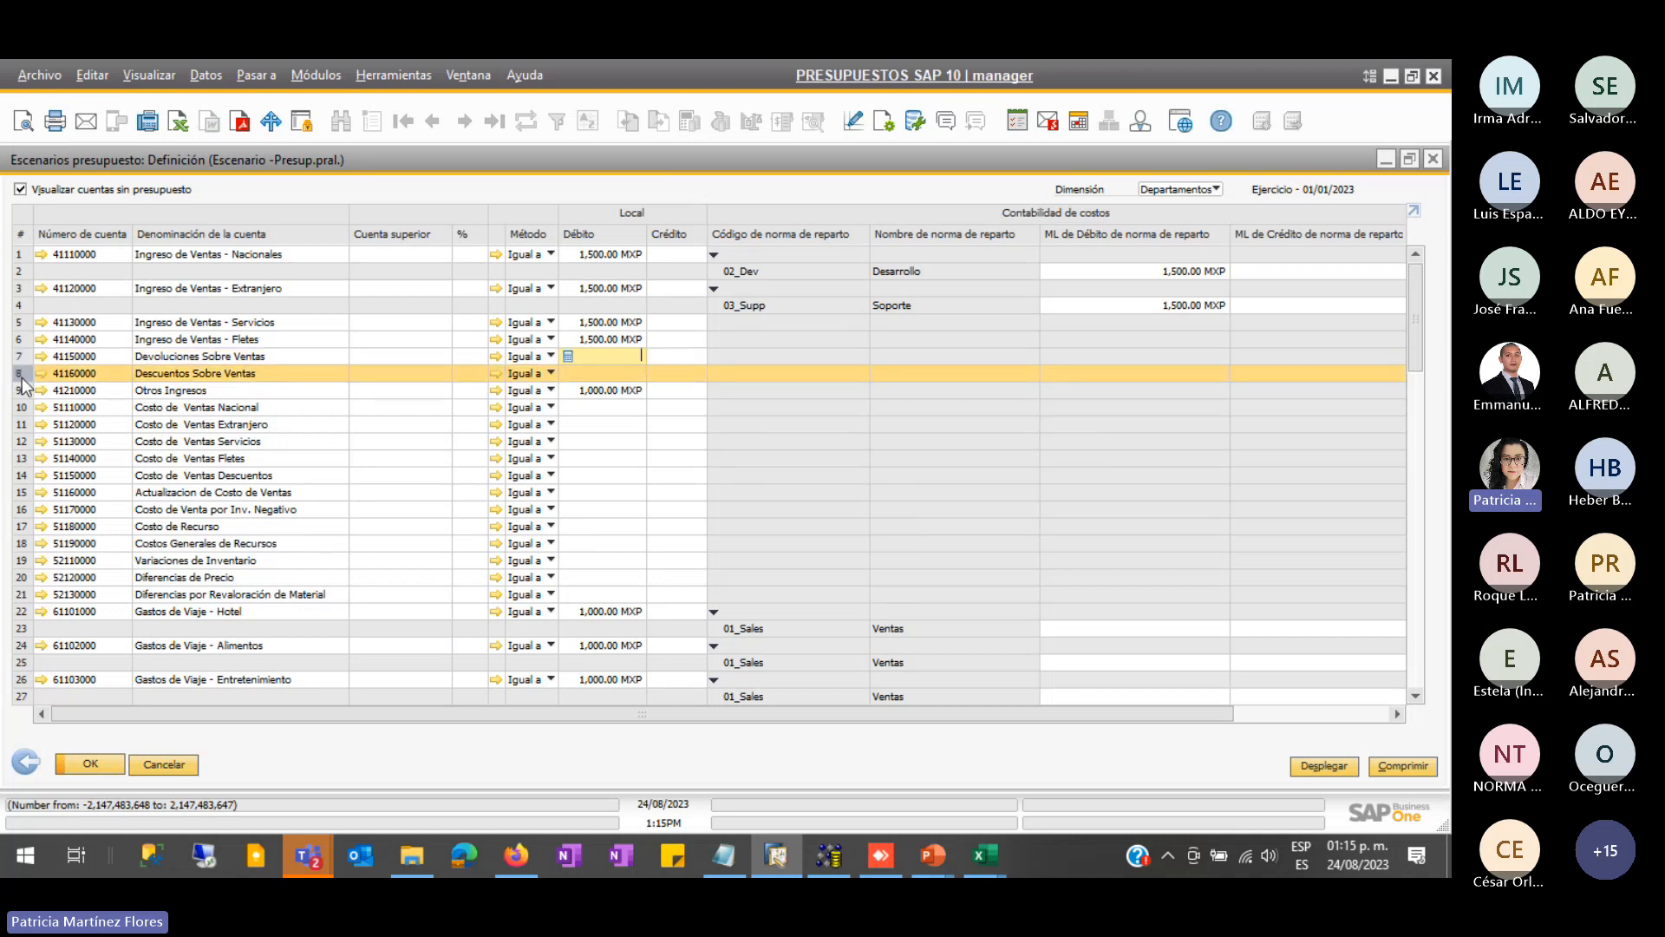
left_click(22, 358)
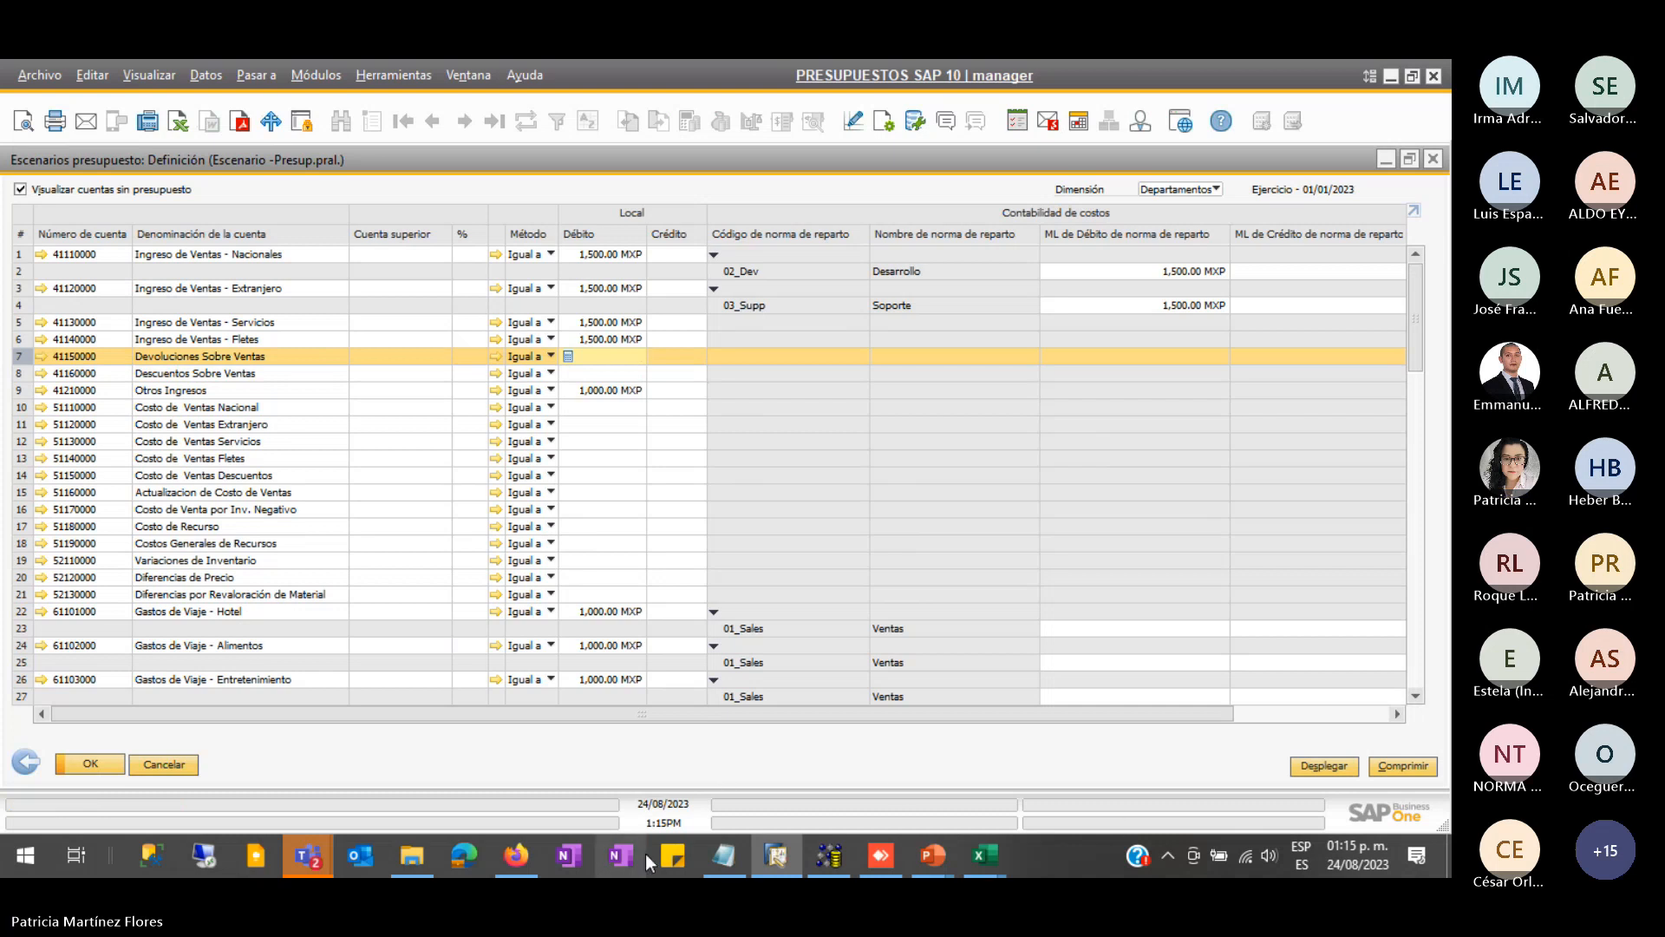
- Open the OBGT - Budget1 spreadsheet from plantillas and select its Numerator values in A3:A4
left_click(417, 867)
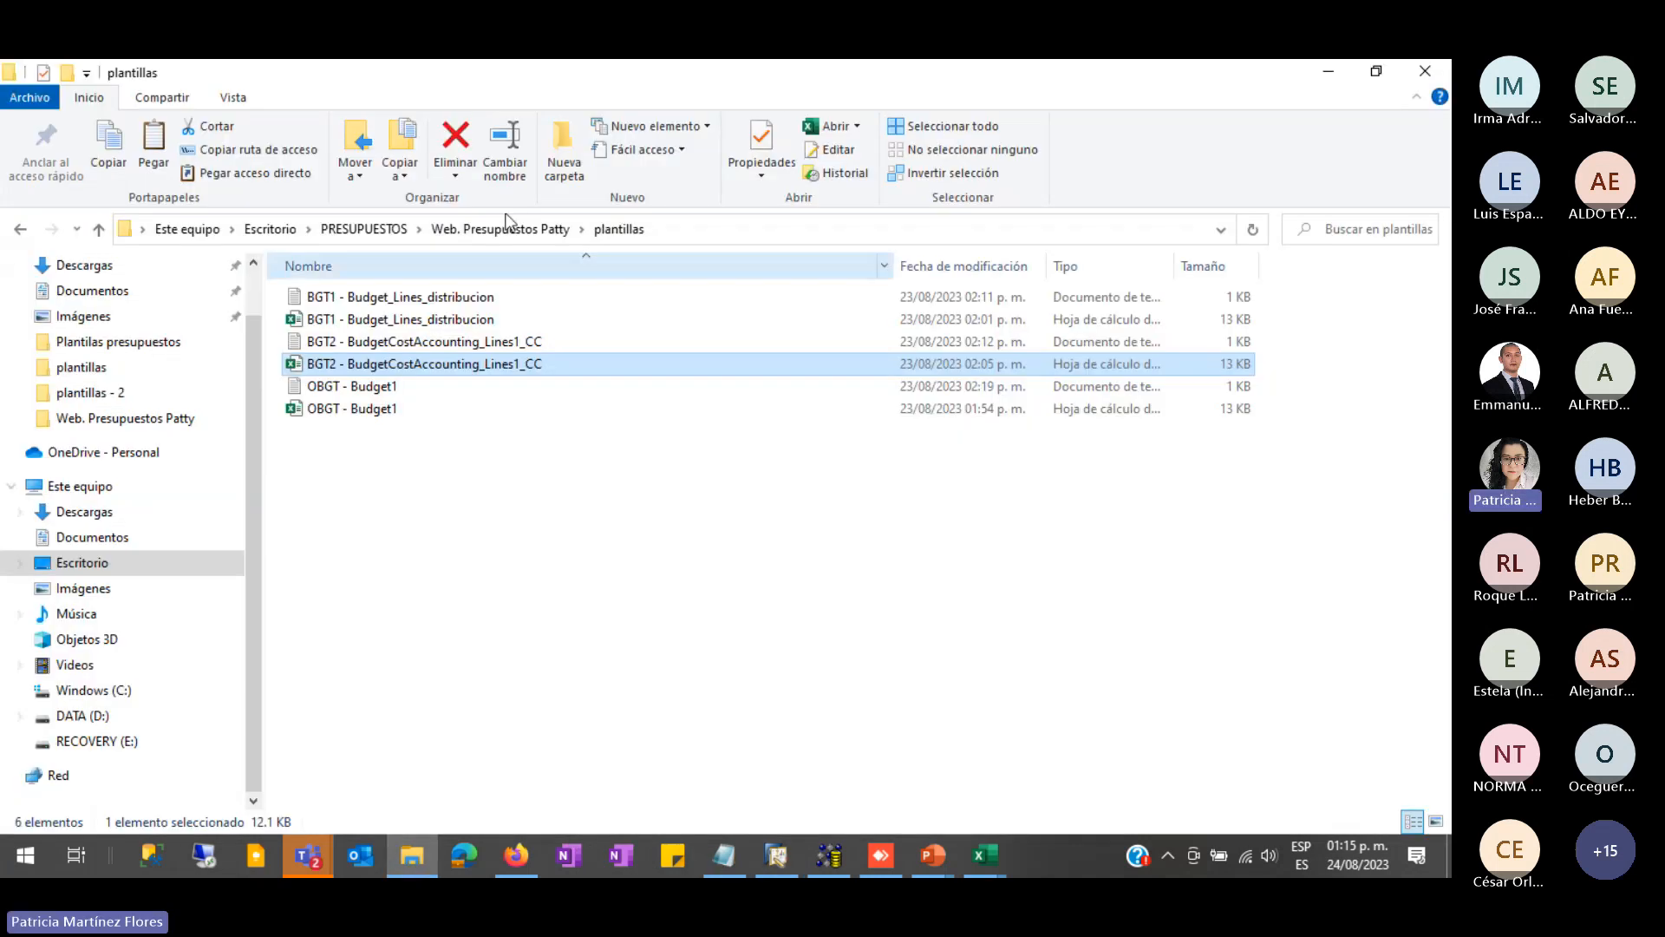
left_click(372, 548)
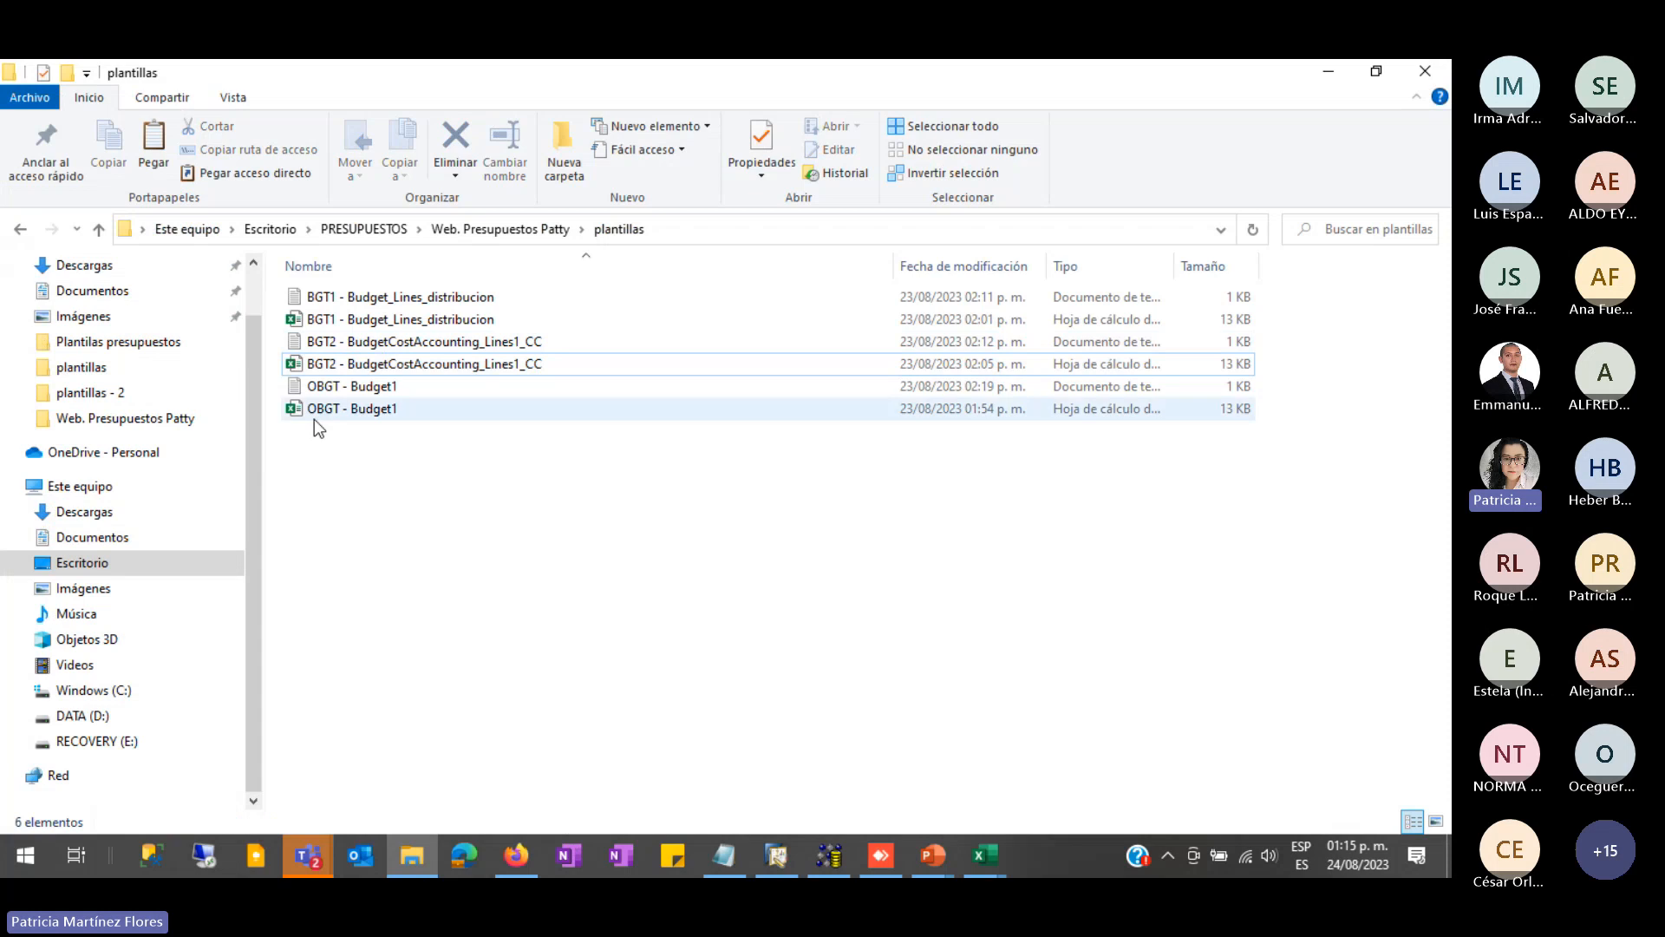
left_click(363, 414)
double_click(363, 411)
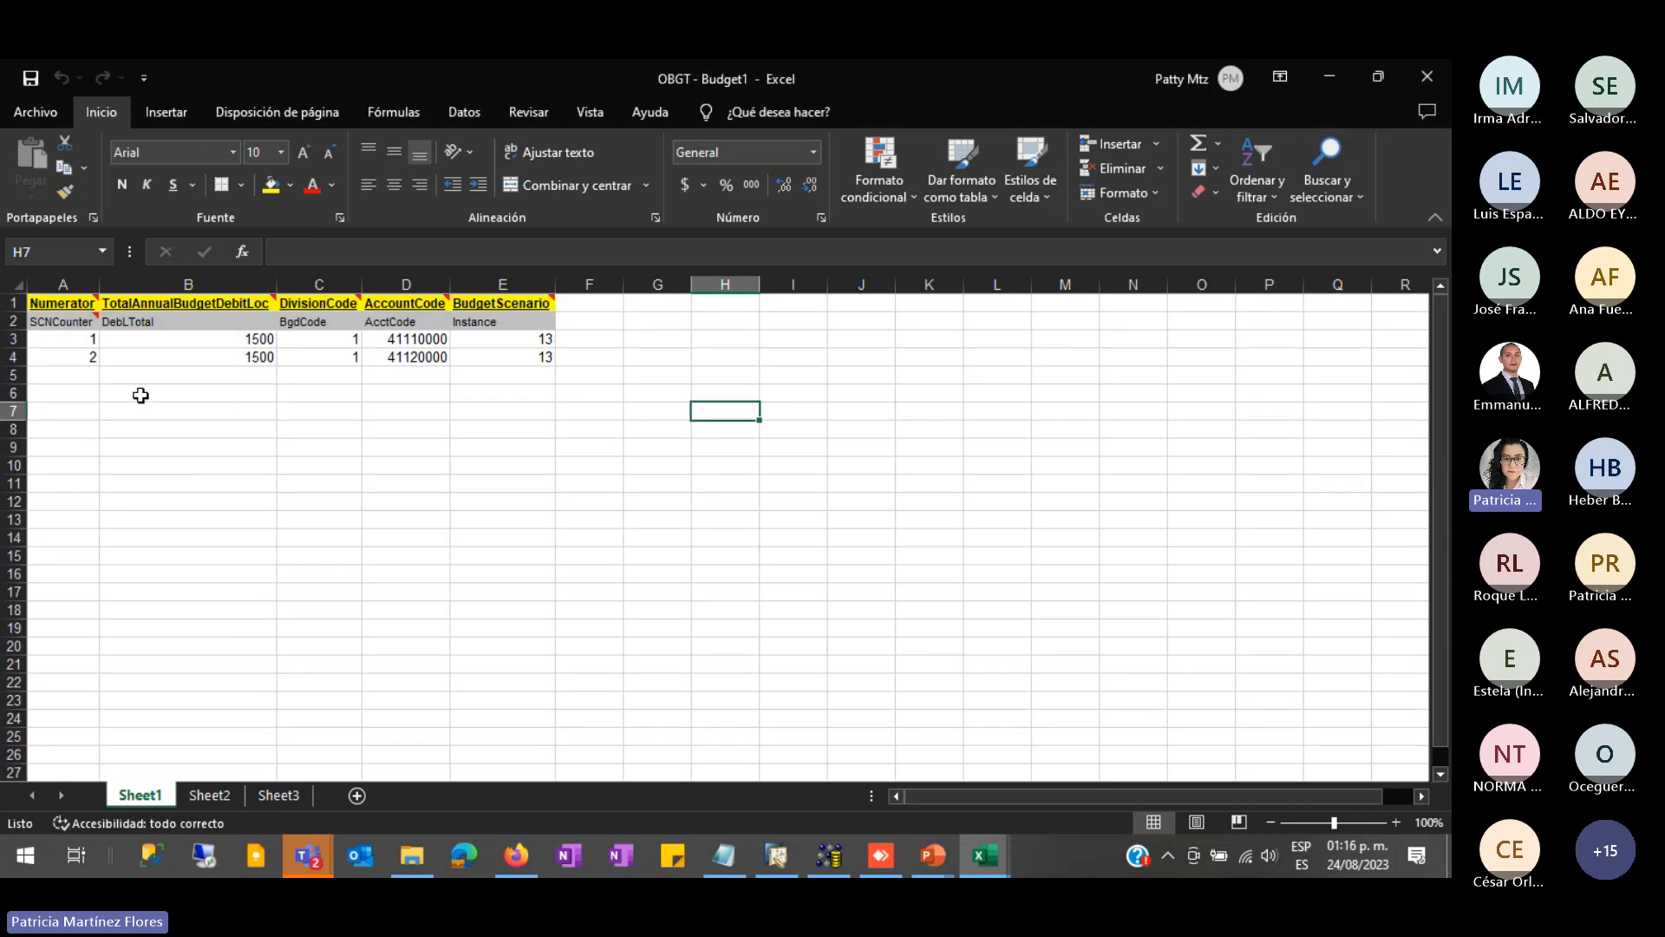
left_click(84, 339)
left_click_drag(84, 339, 82, 356)
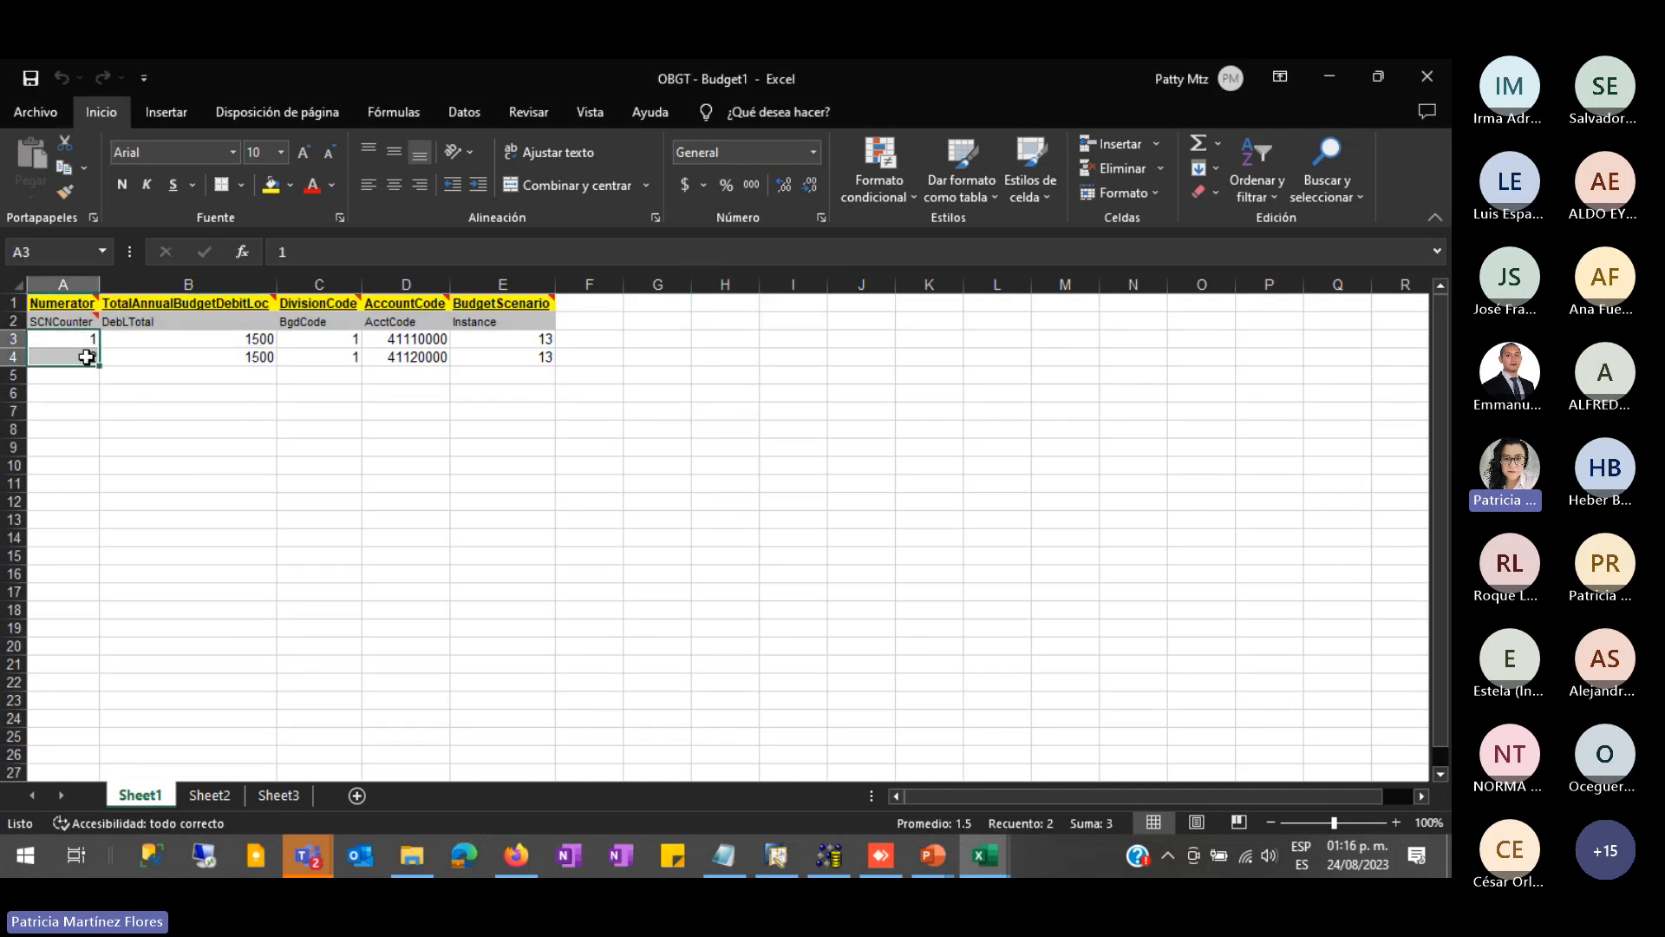
- Close the three open Excel workbooks and return to the plantillas folder
left_click(777, 856)
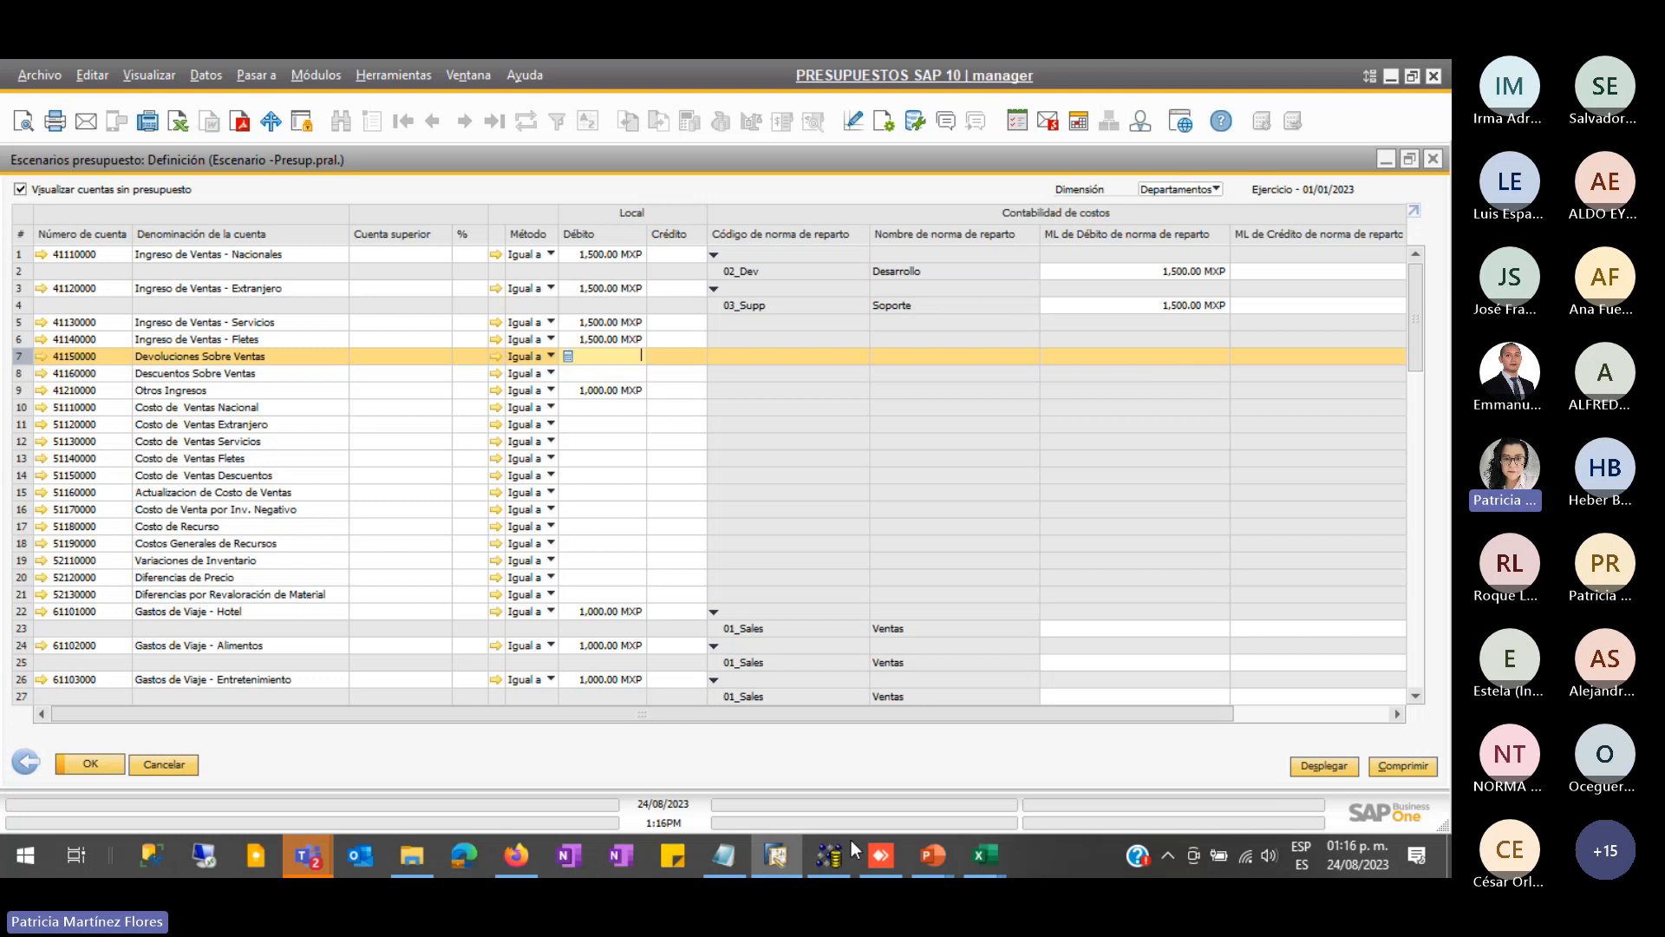
left_click(417, 852)
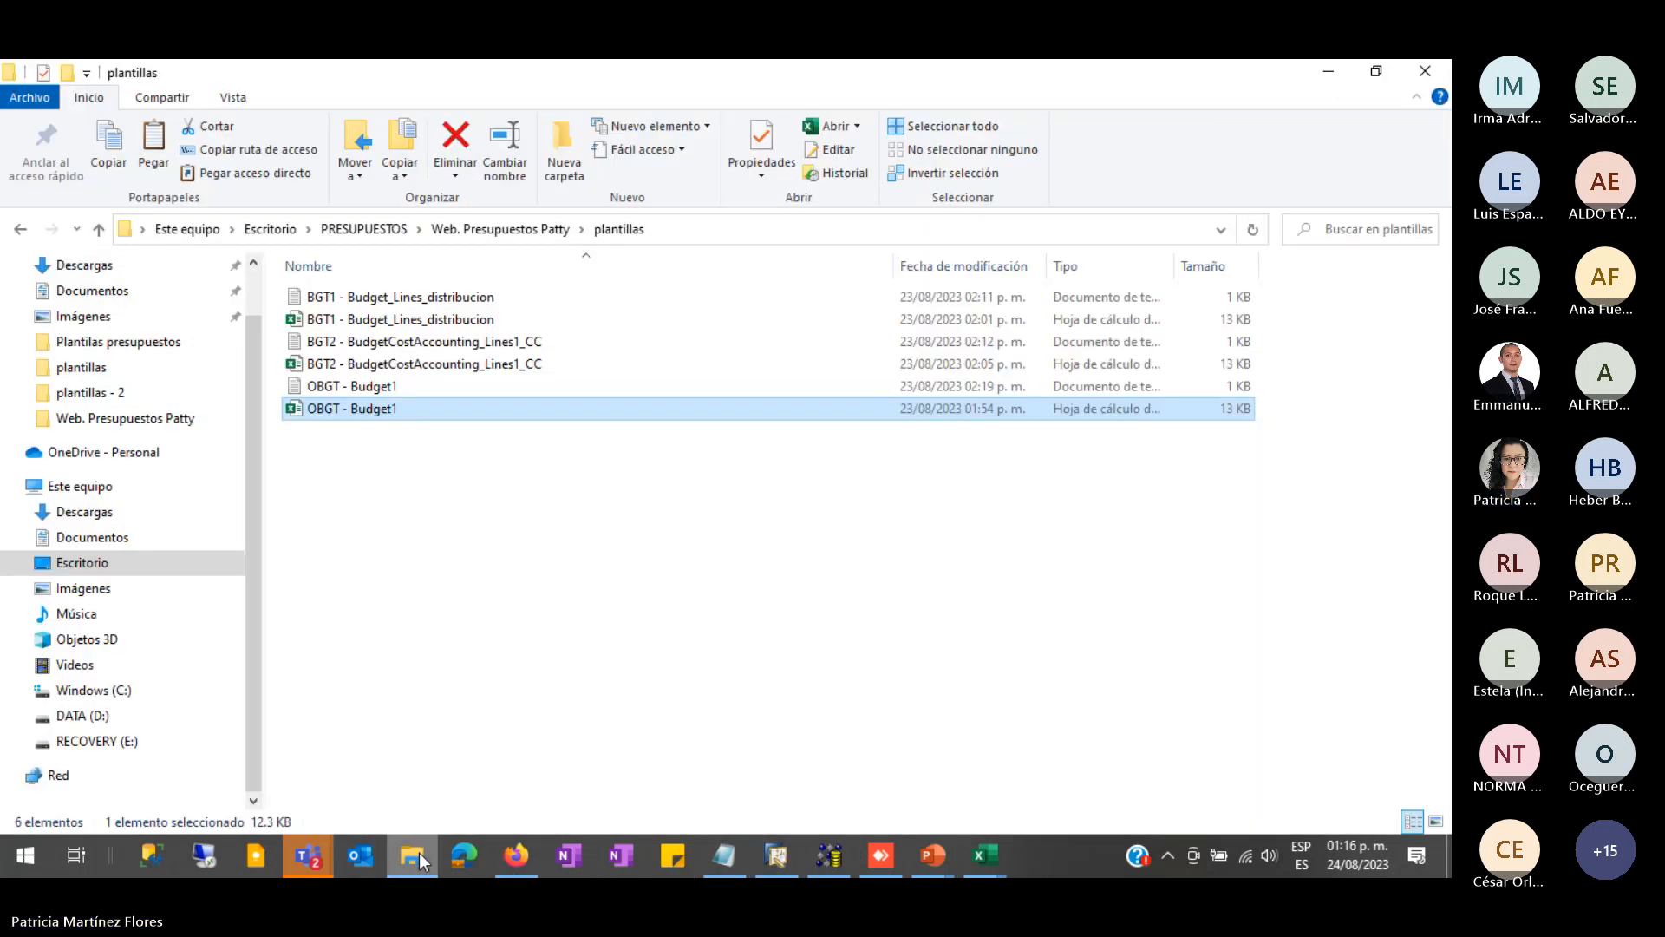
left_click(984, 855)
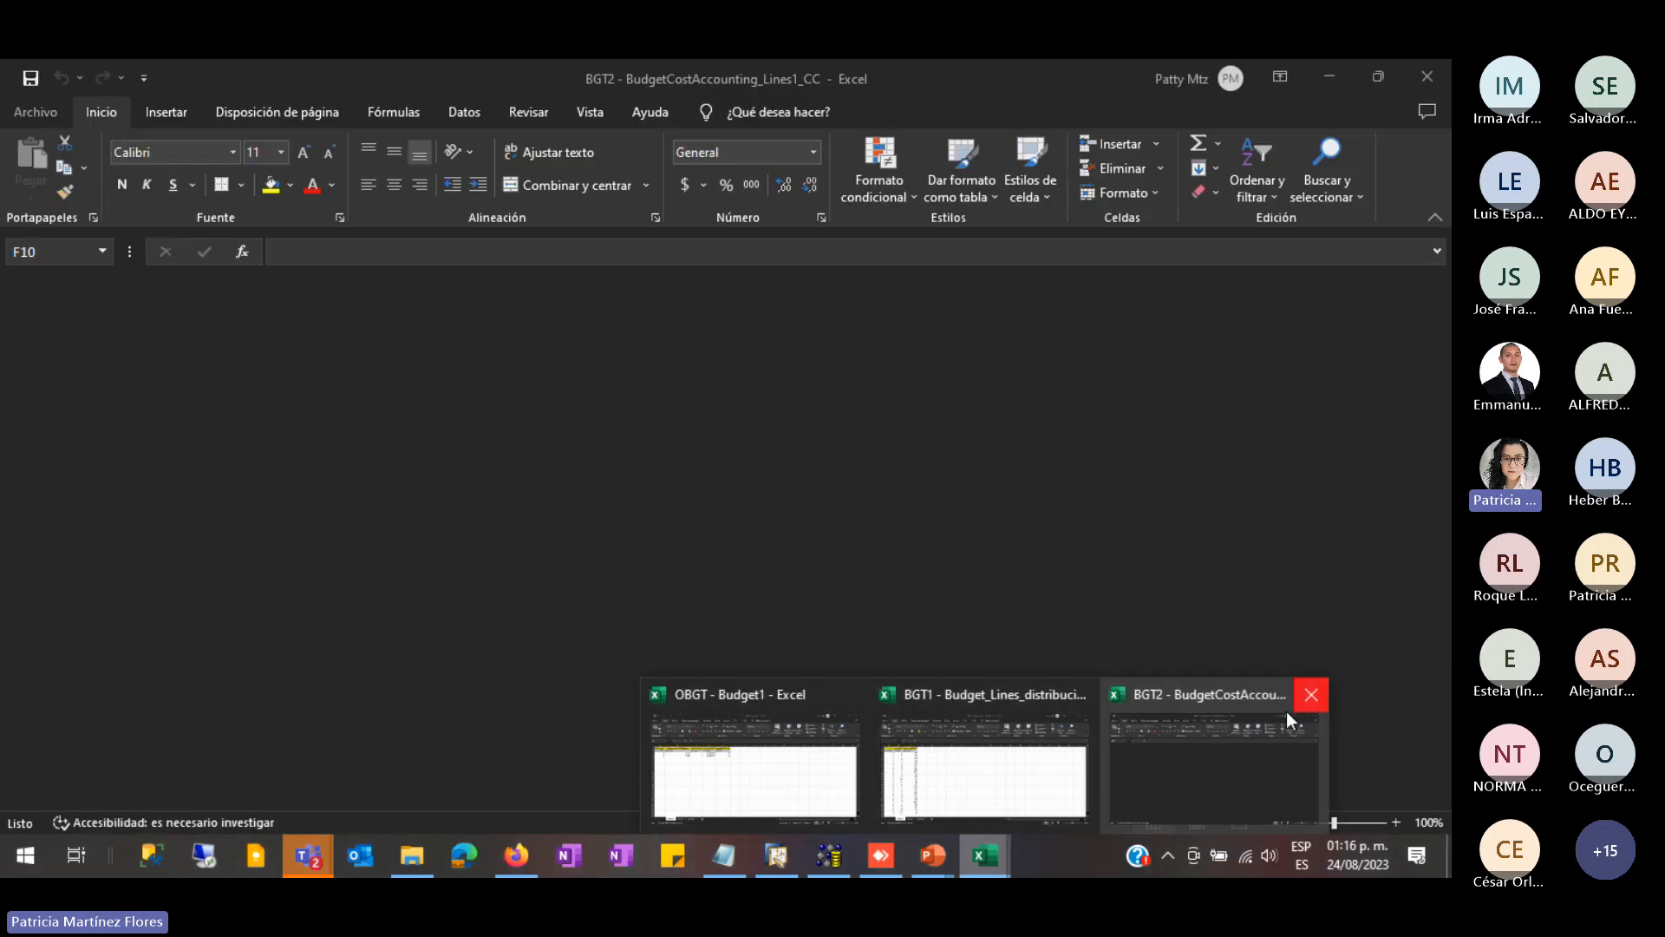
left_click(1311, 694)
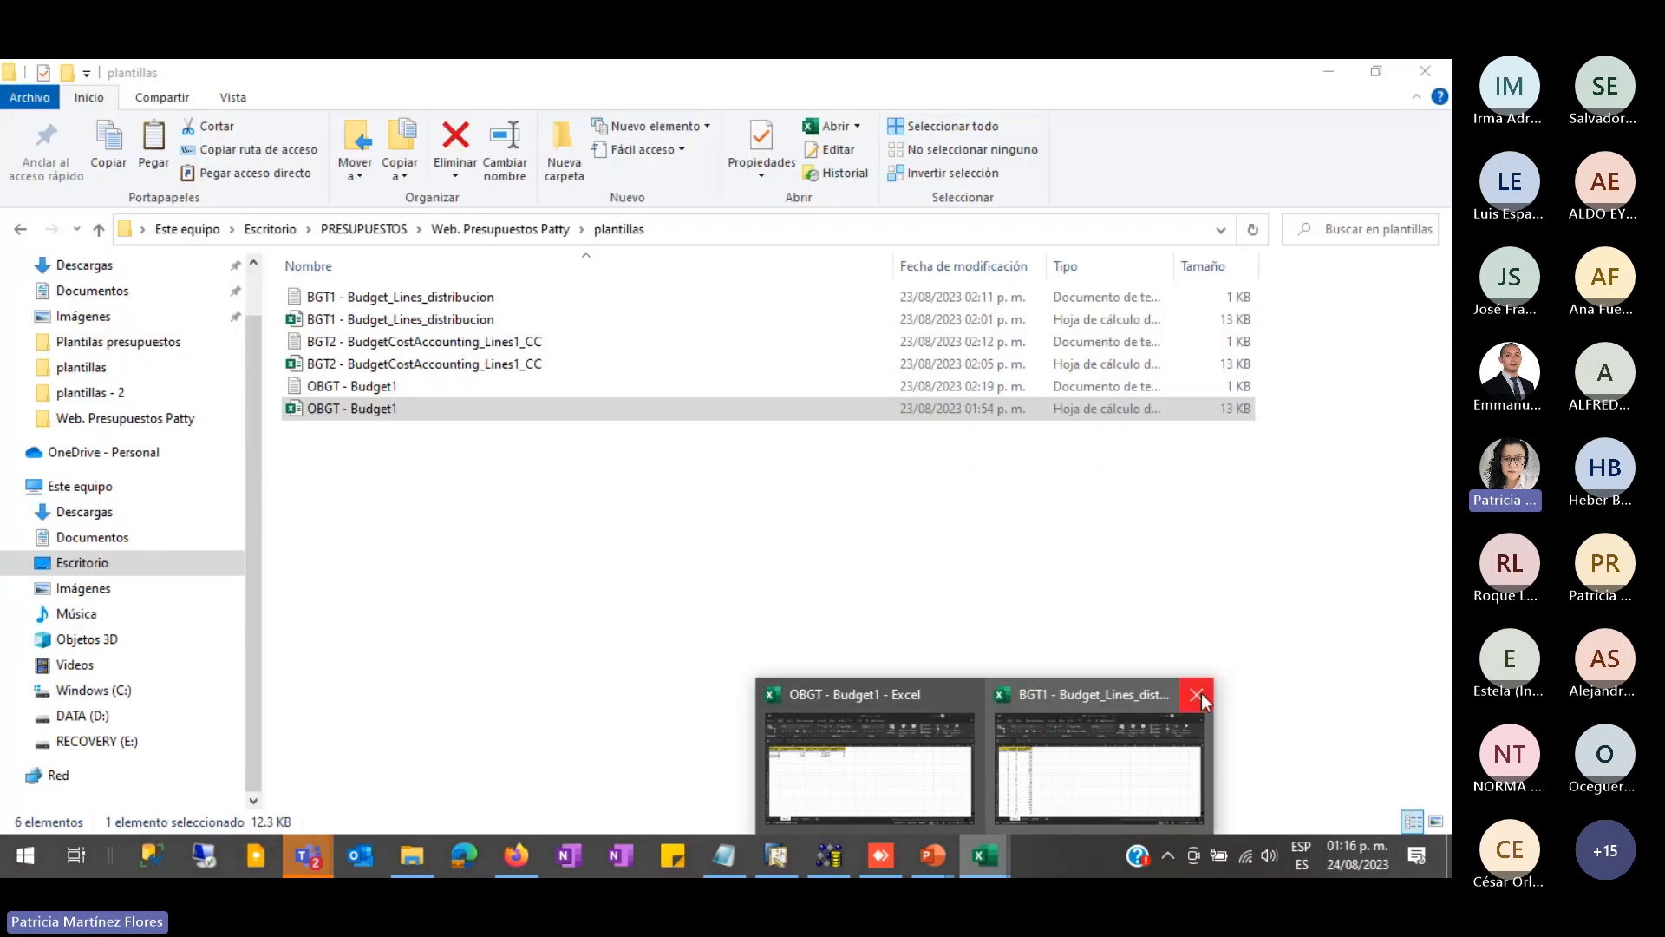
left_click(1198, 694)
left_click(1084, 695)
left_click(598, 738)
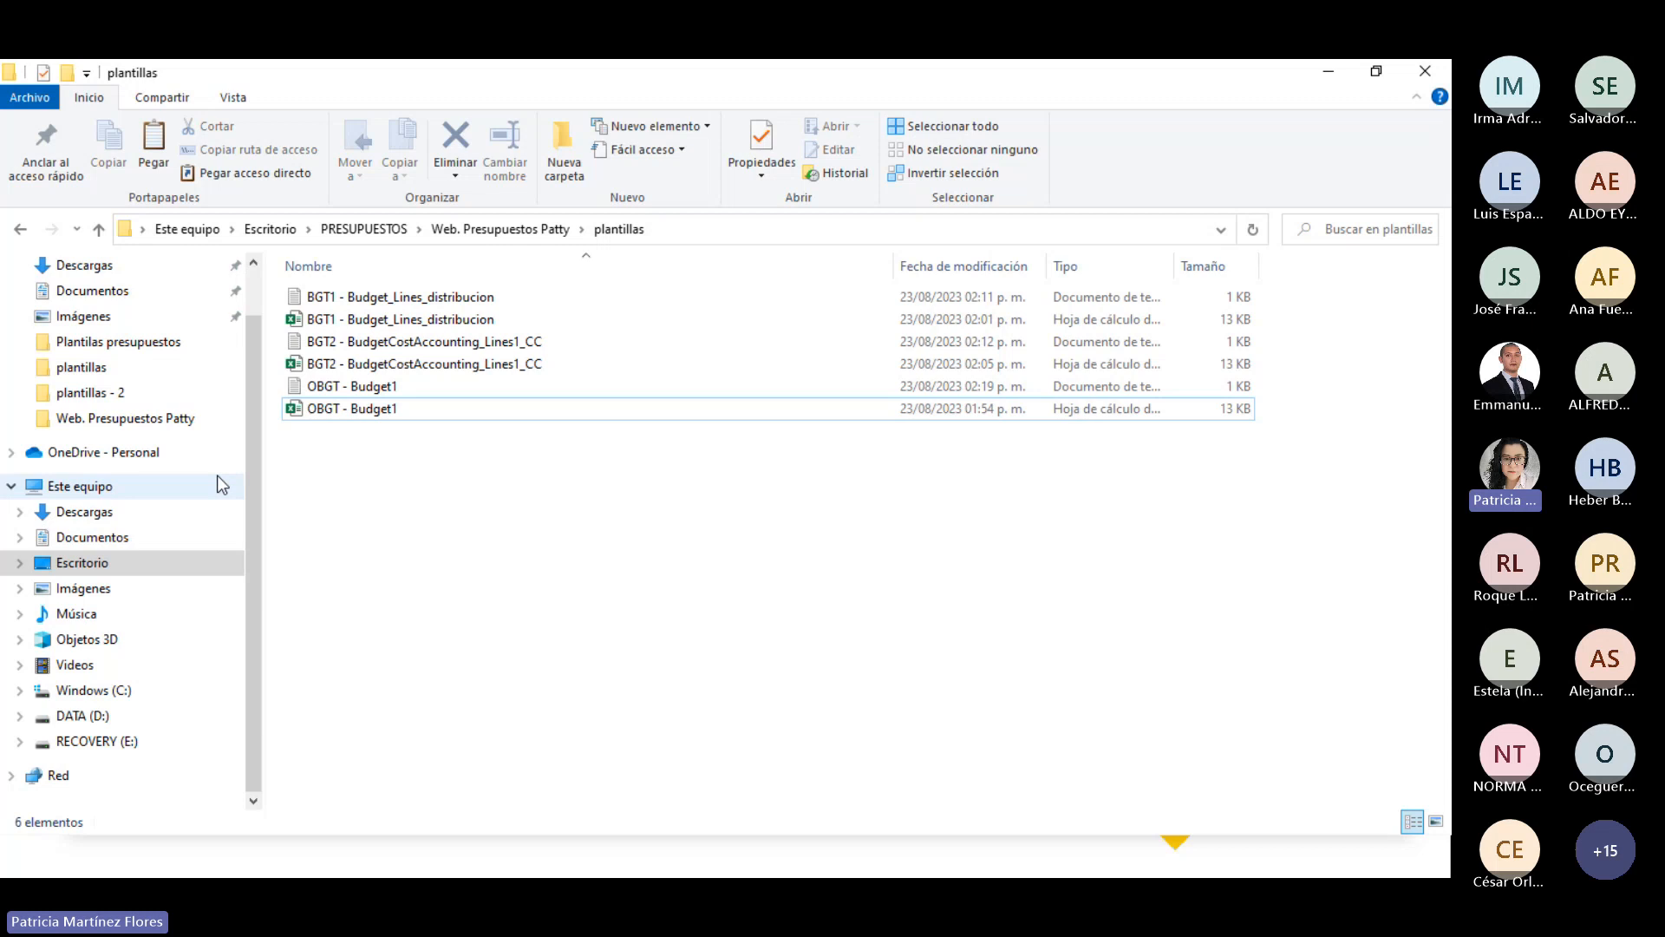
- Change OBGT - Budget1's row counters from 3 and 4 to 7 and 8, then save and close it
double_click(334, 388)
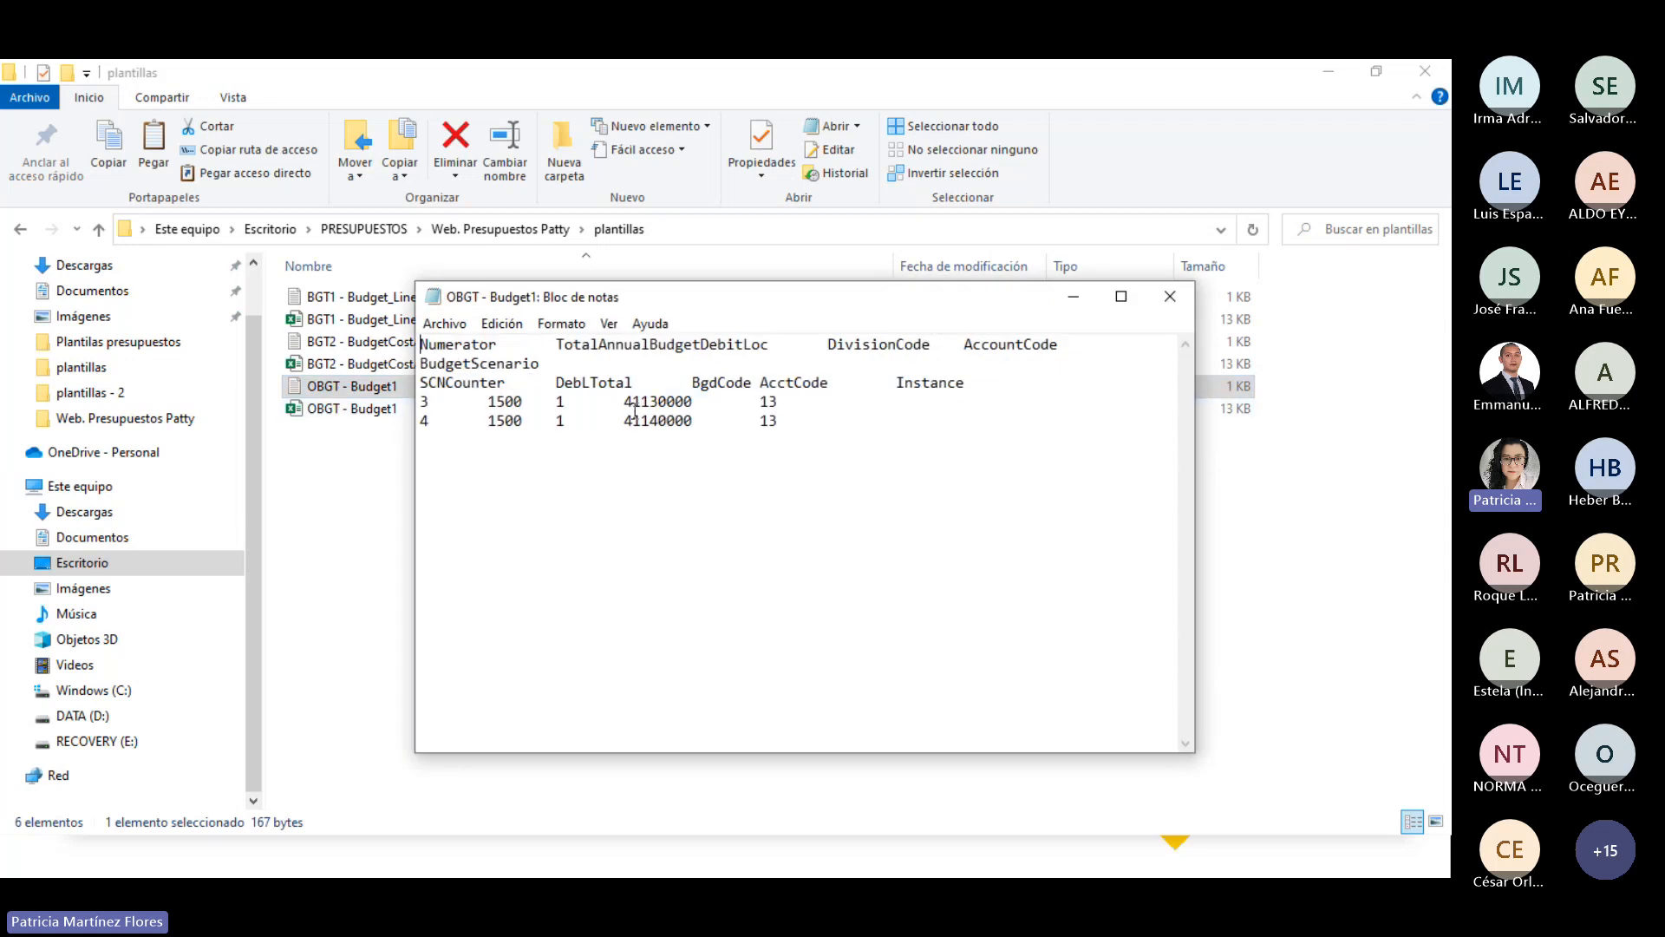
left_click_drag(720, 295, 915, 386)
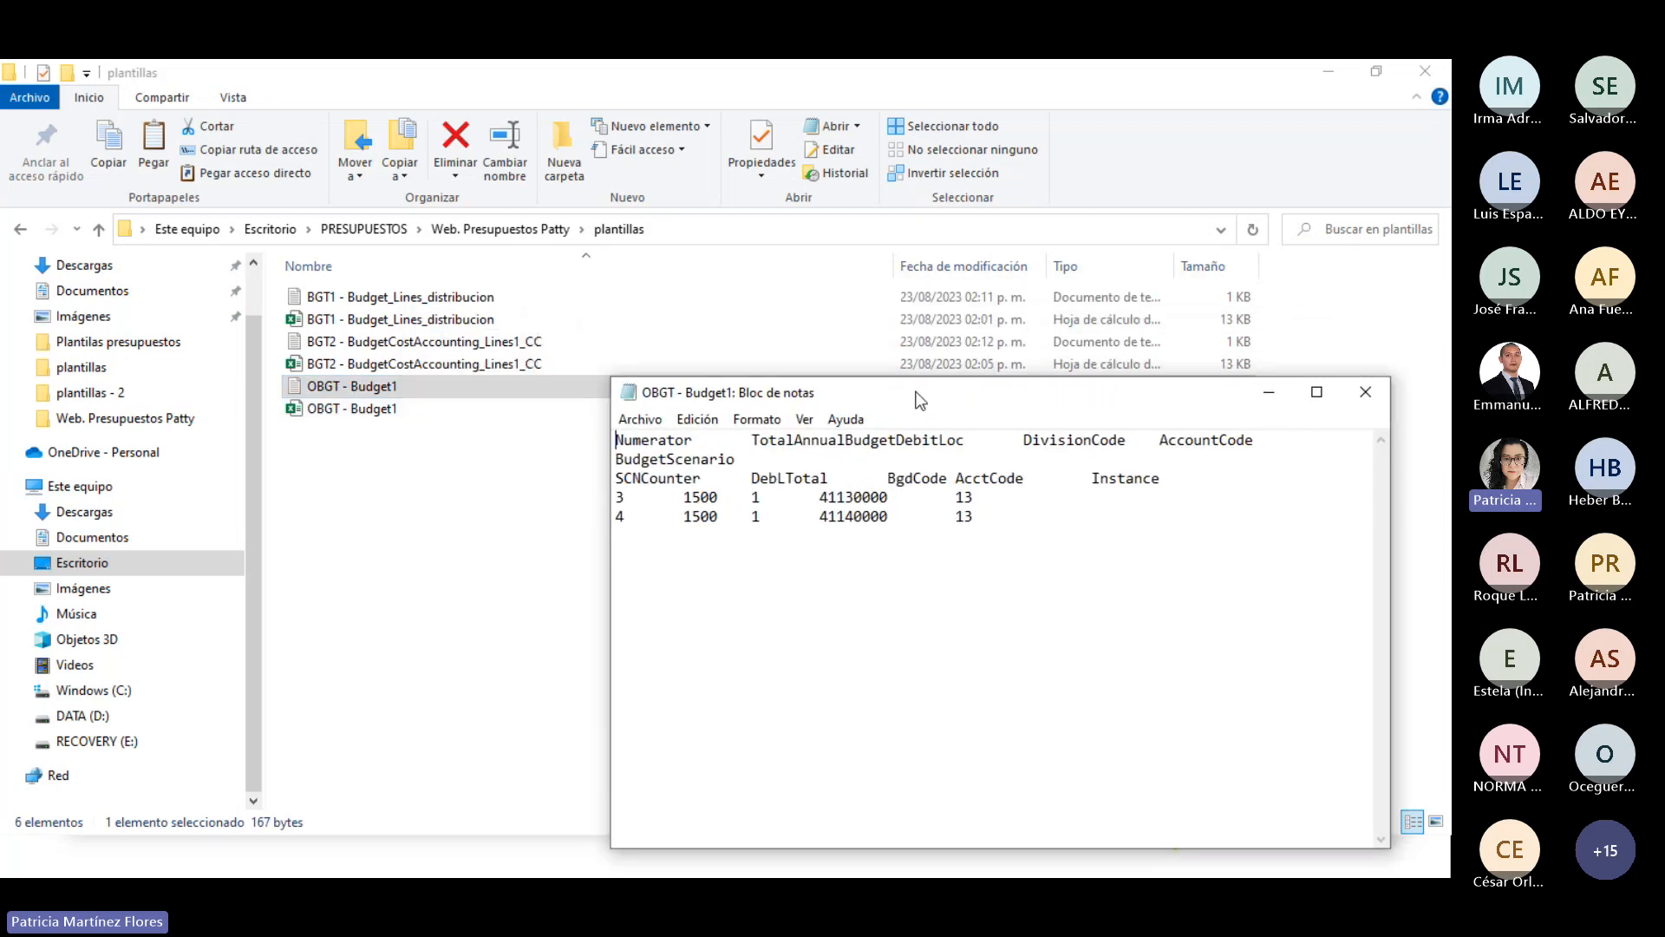
left_click(625, 493)
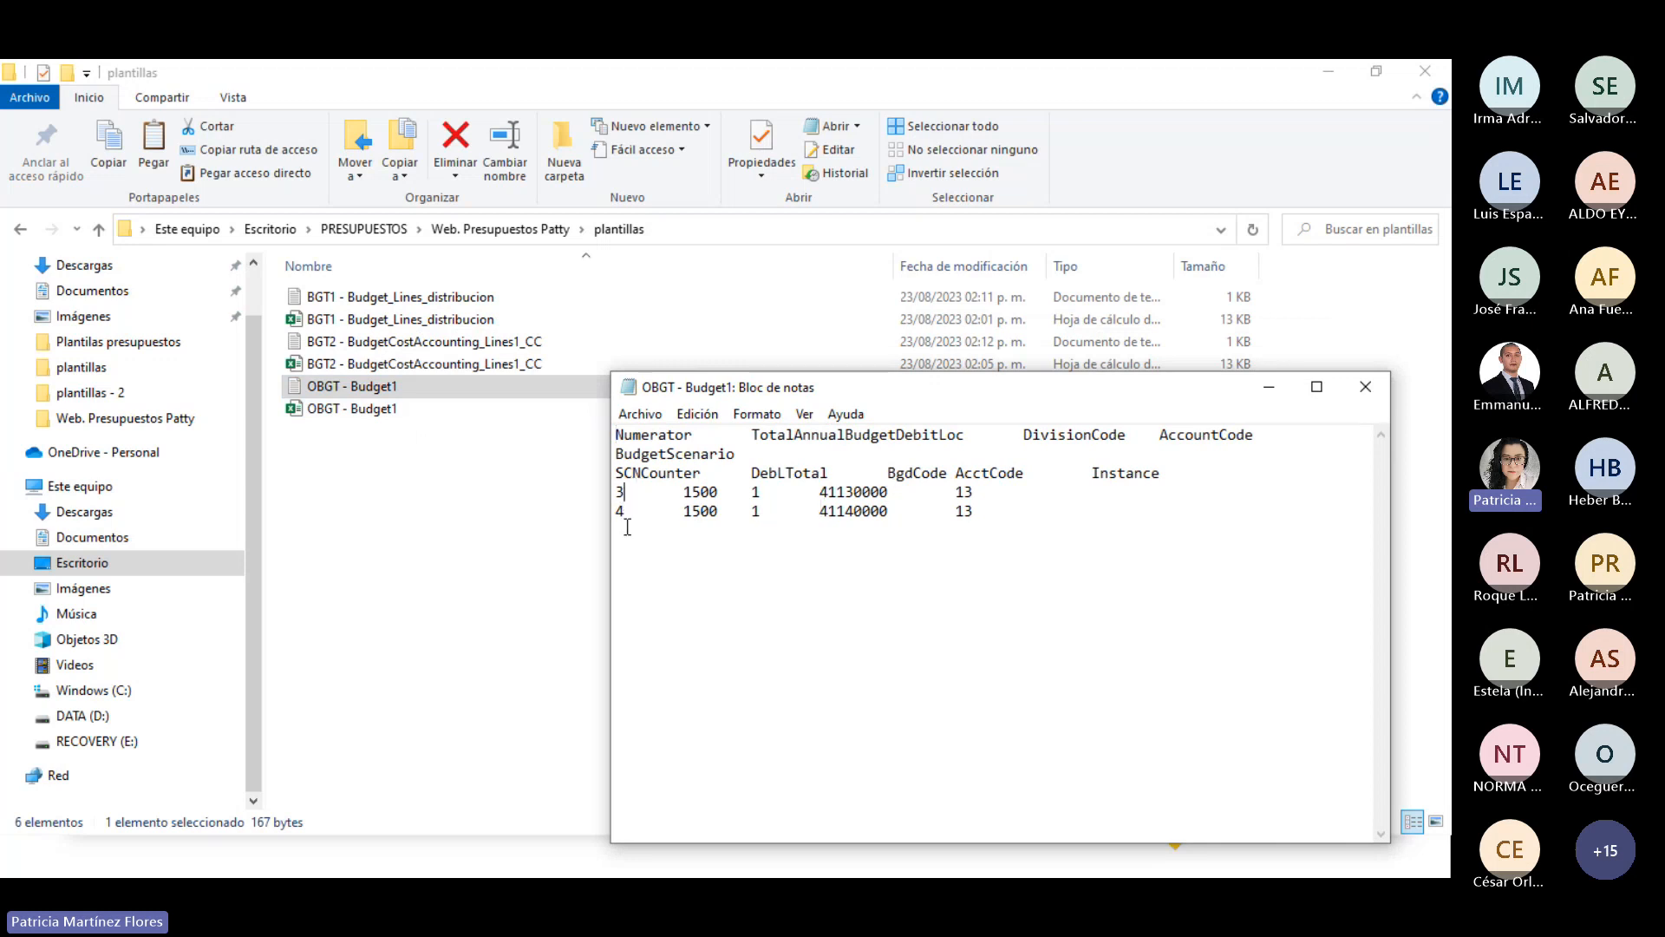
key("BackSpace")
type("7")
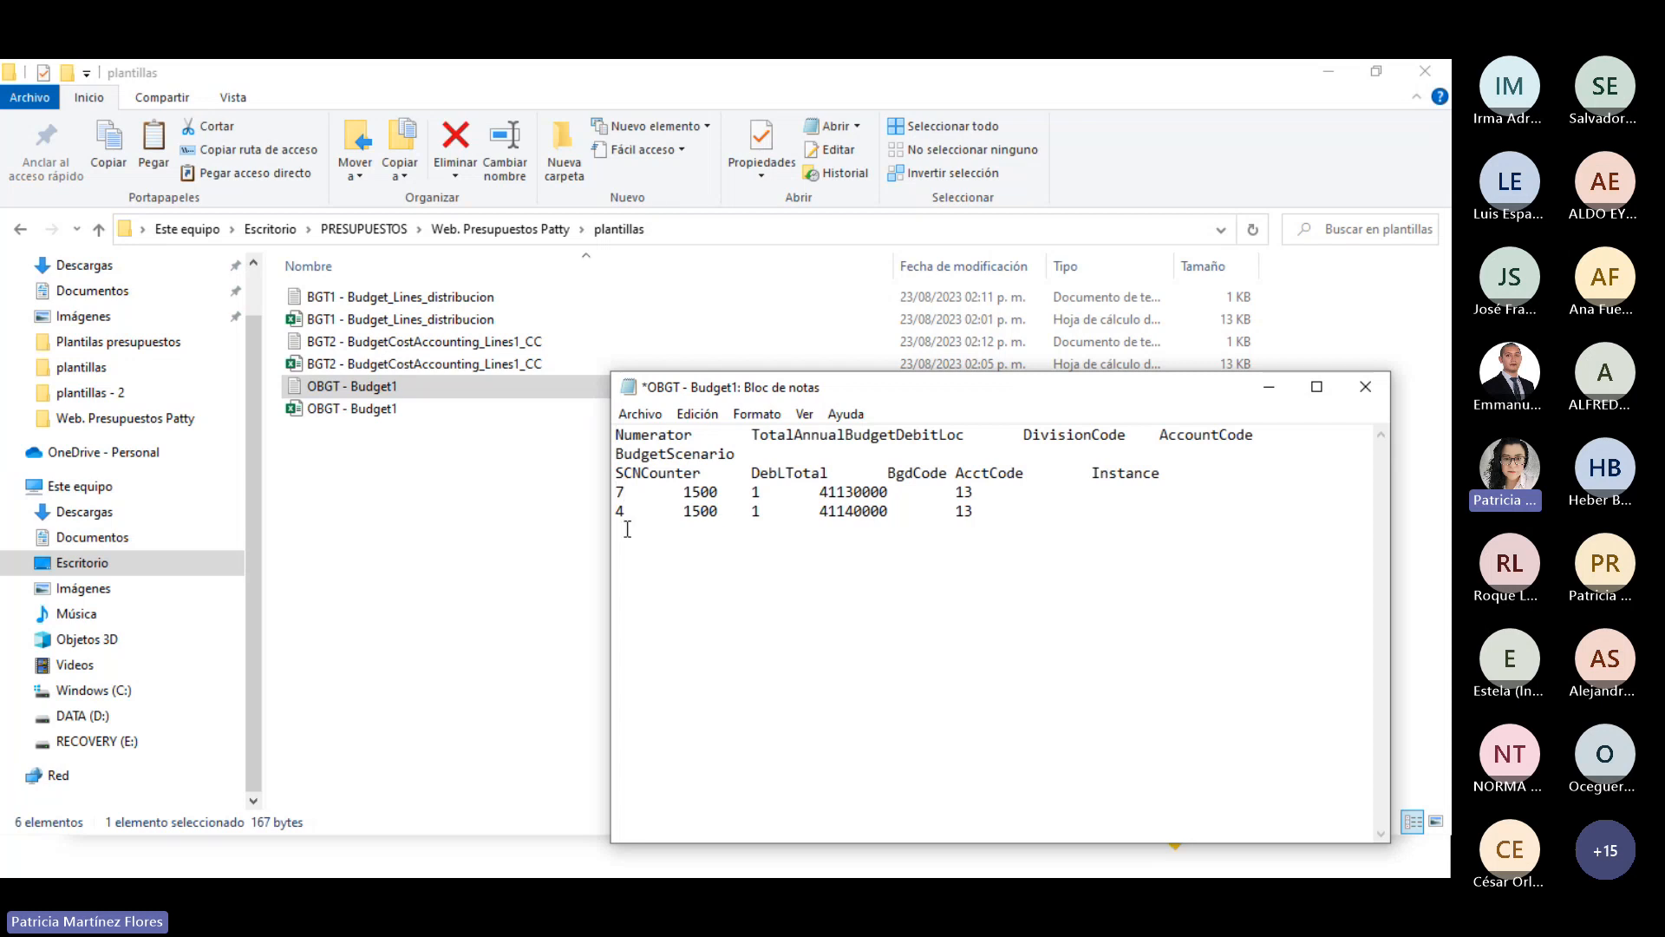
left_click(625, 512)
key("BackSpace")
type("8")
key("ctrl+s")
key("alt+F4")
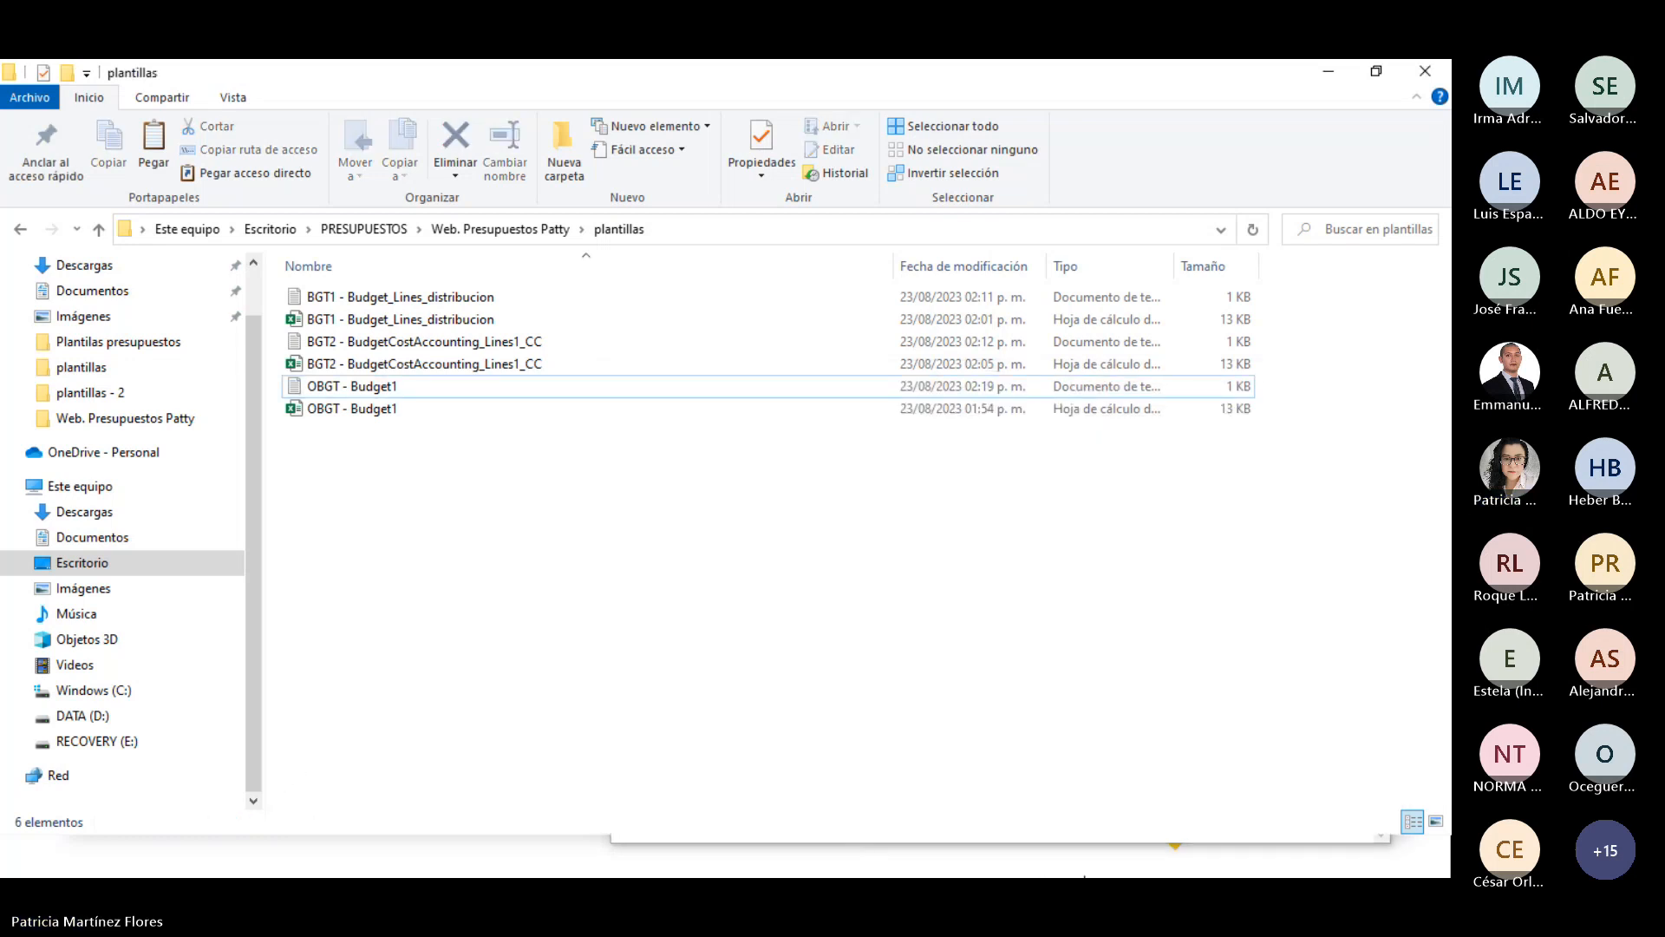
left_click(795, 870)
left_click(753, 756)
left_click(572, 873)
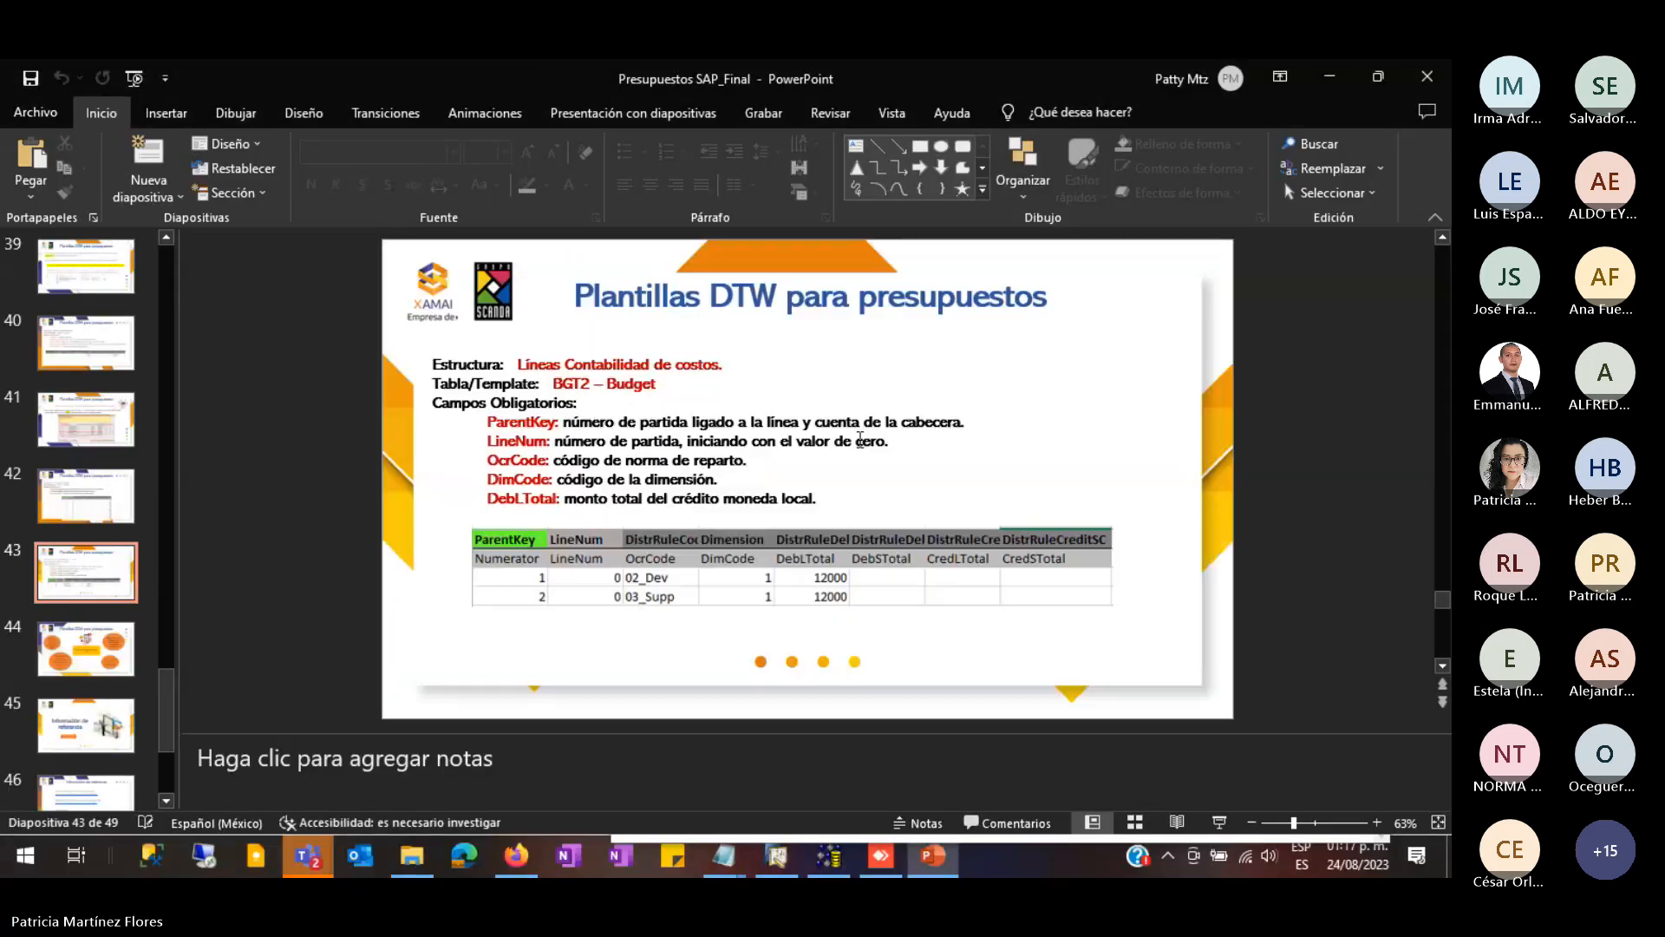
left_click(781, 863)
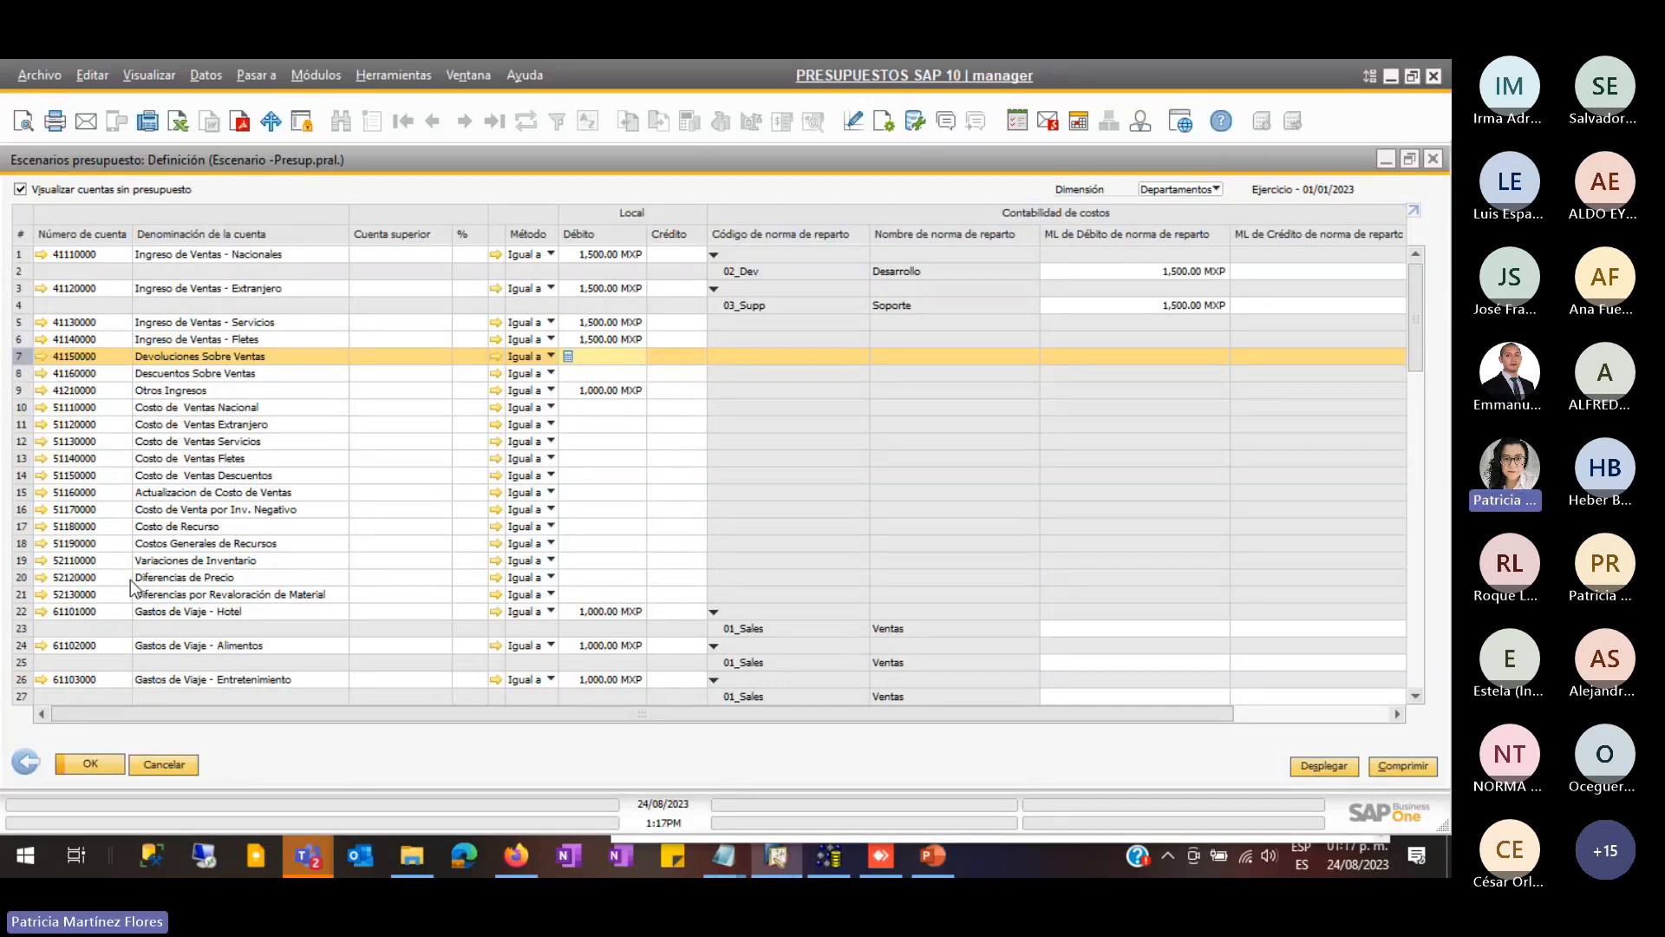
left_click(412, 857)
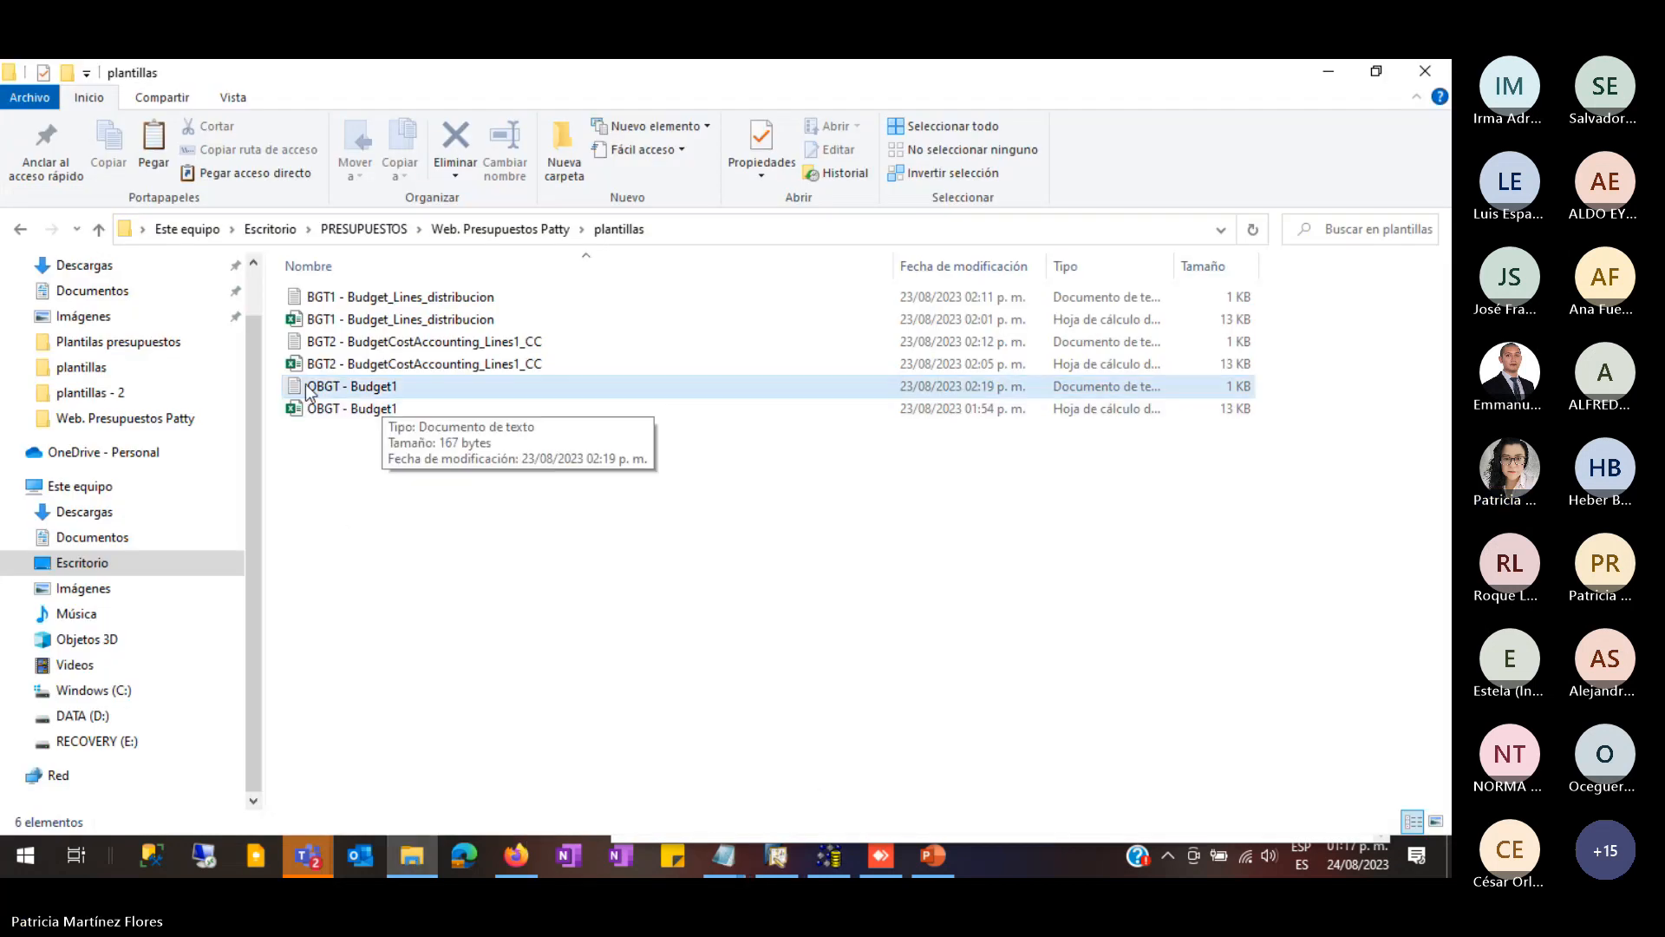
- In OBGT - Budget1, change the account codes to 41150000 and 41160000
double_click(382, 388)
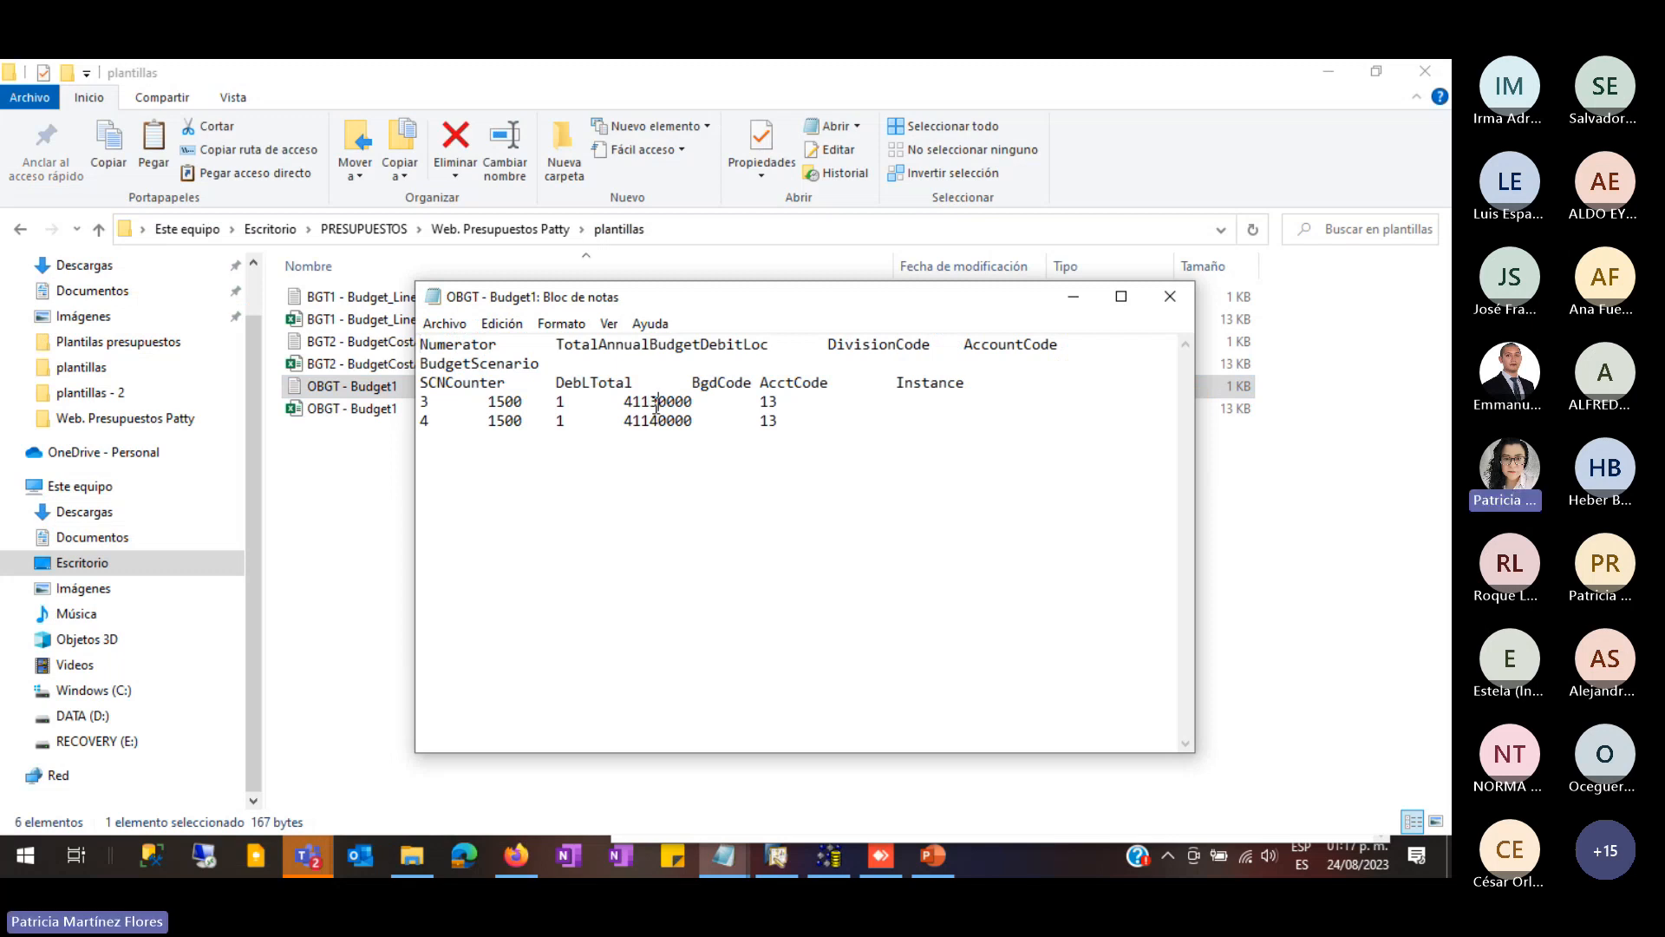
key("BackSpace")
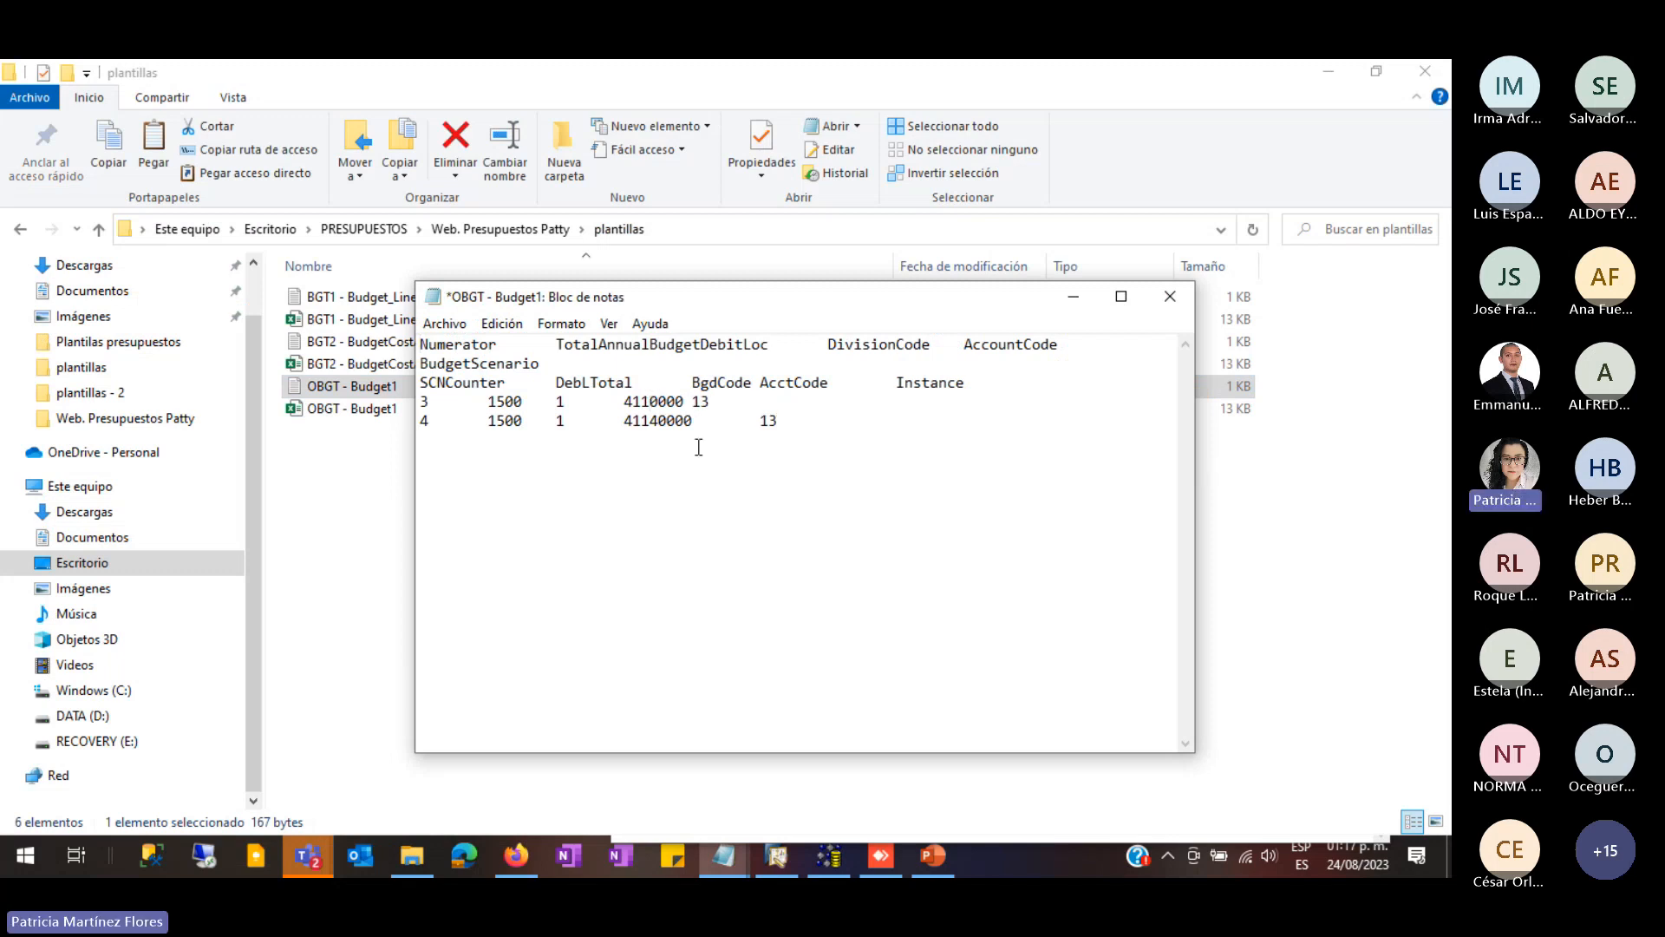
type("5")
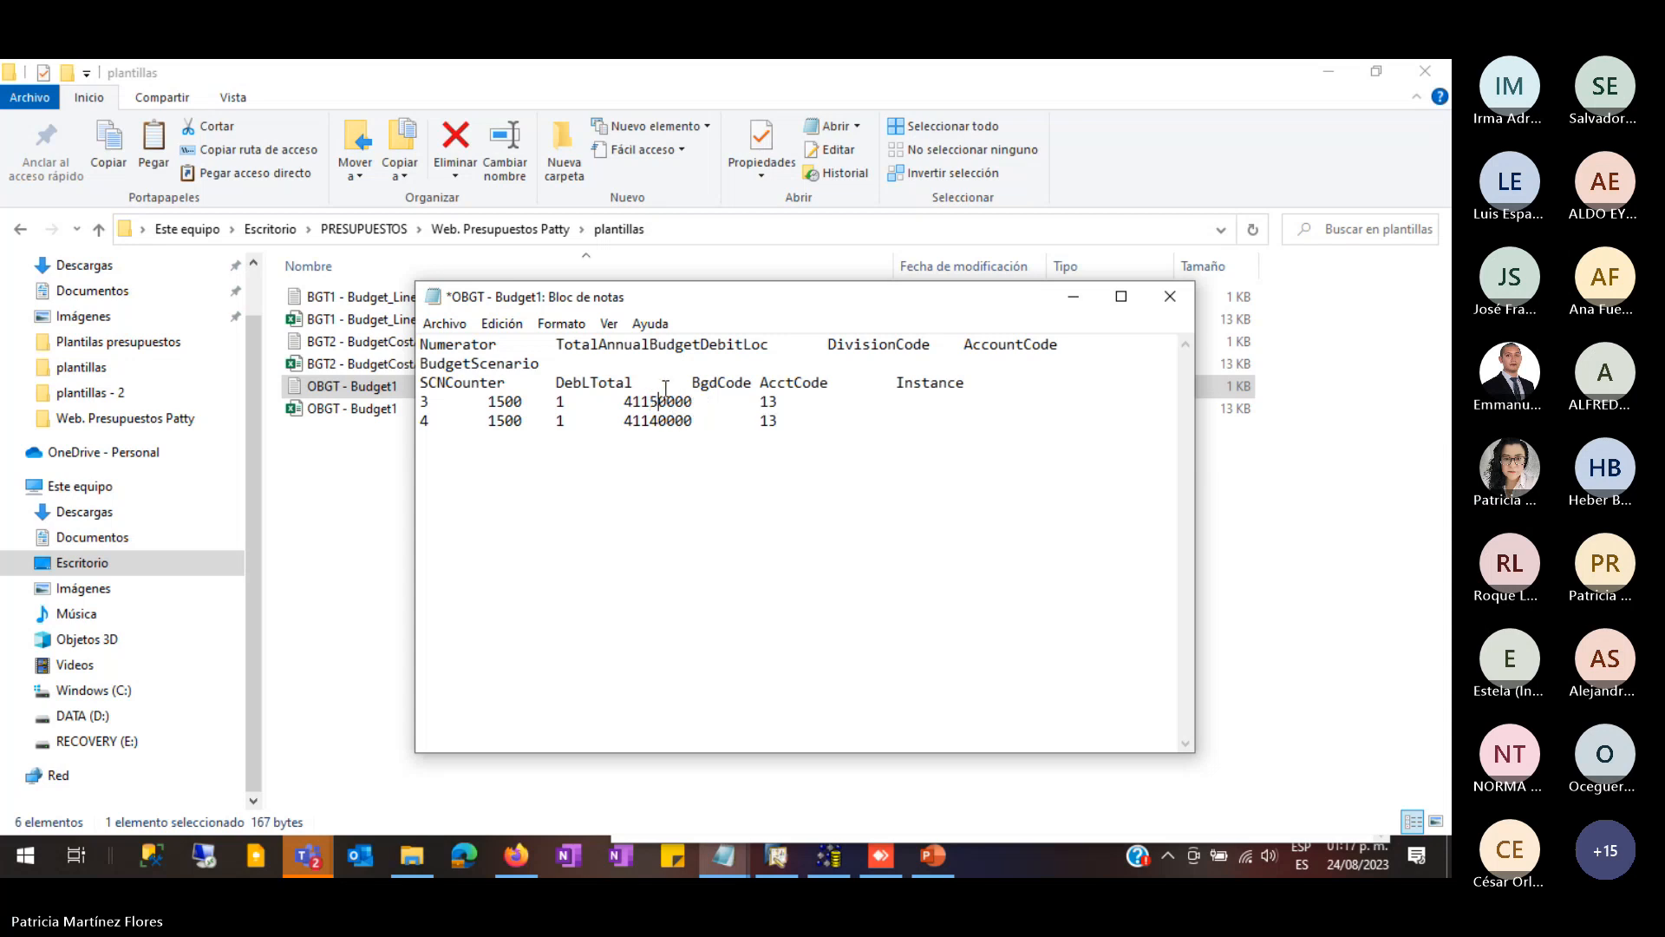
left_click(658, 420)
key("BackSpace")
type("6")
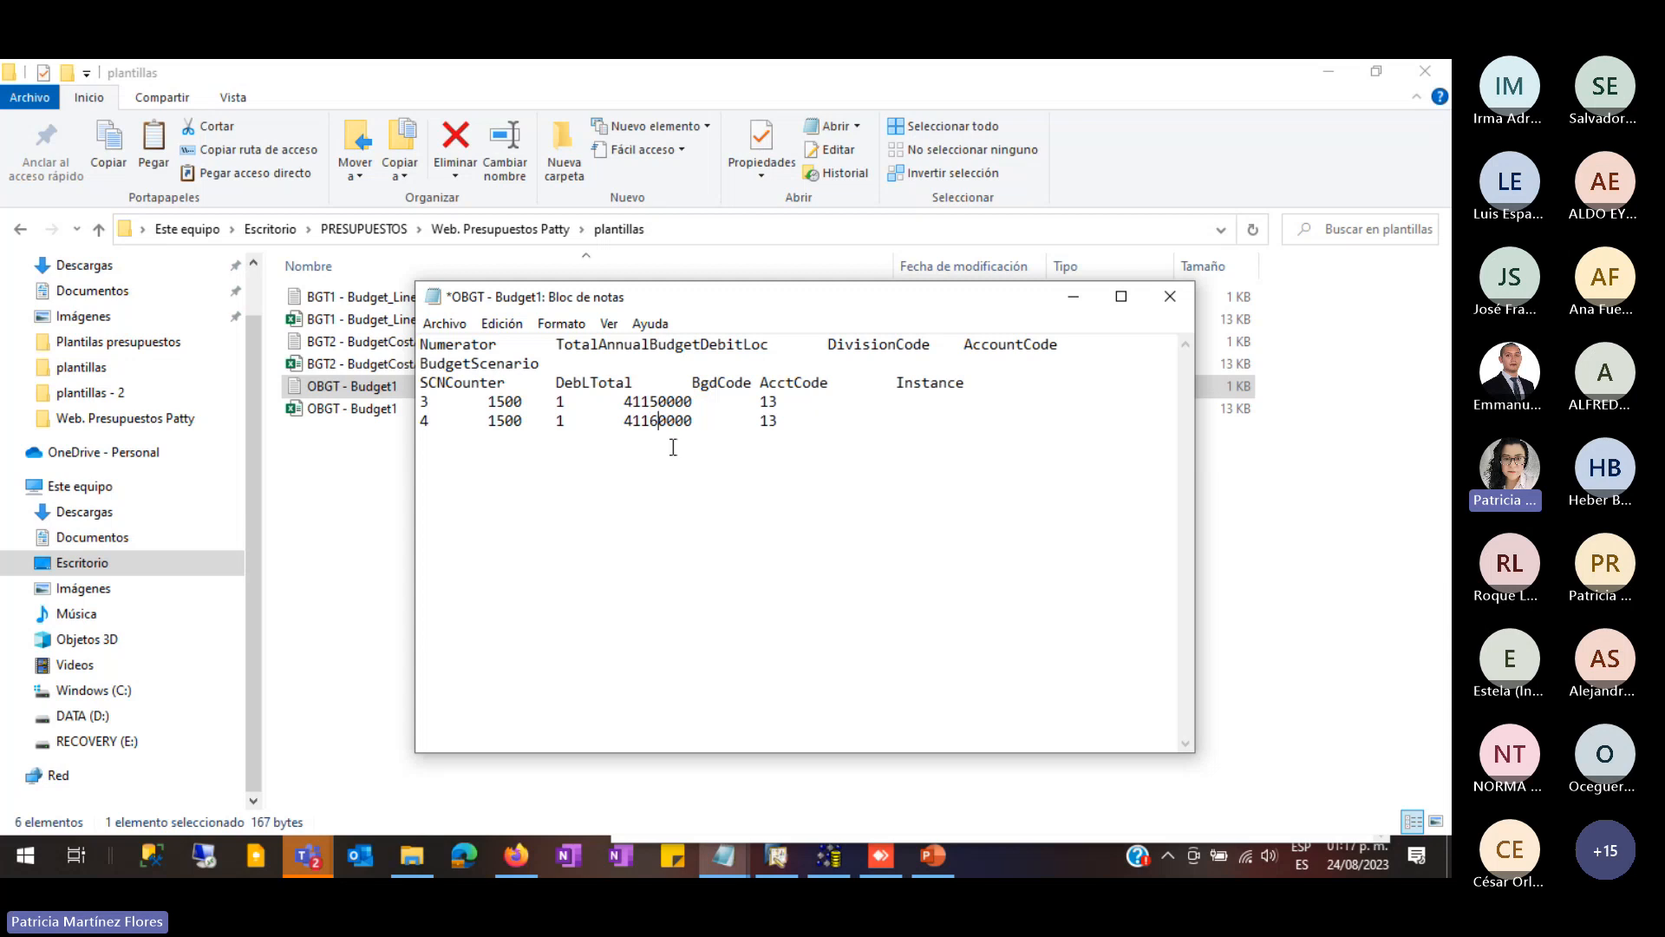
- Set the first row's numerator to 7, then save and close the file
left_click(427, 403)
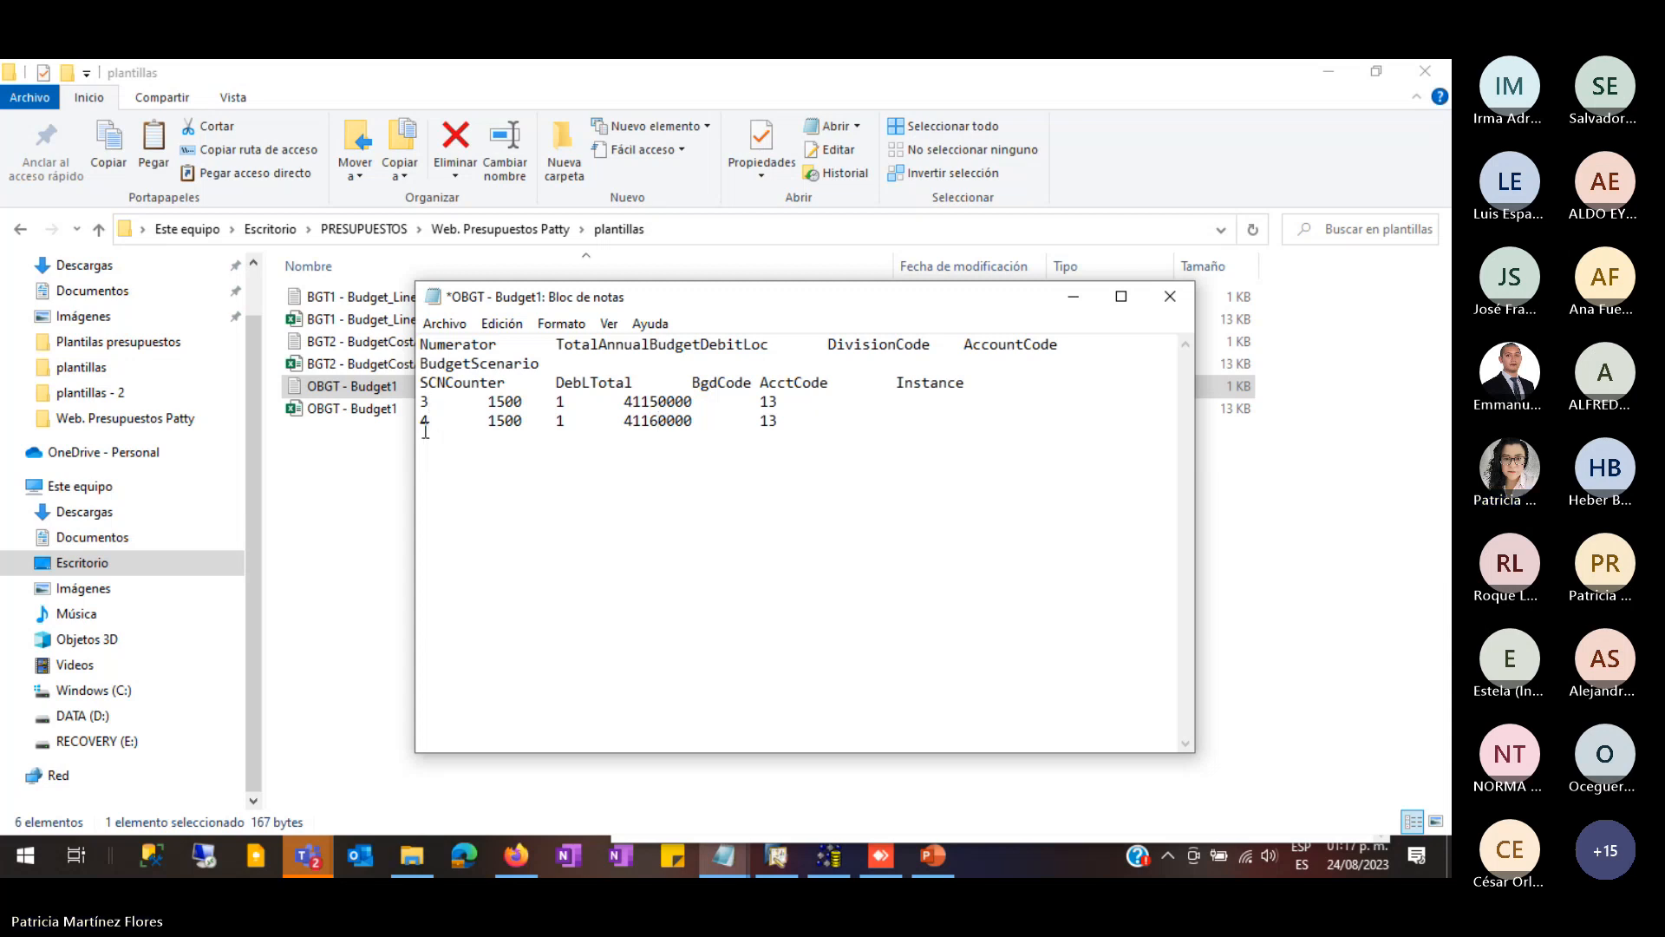
key("BackSpace")
type("7")
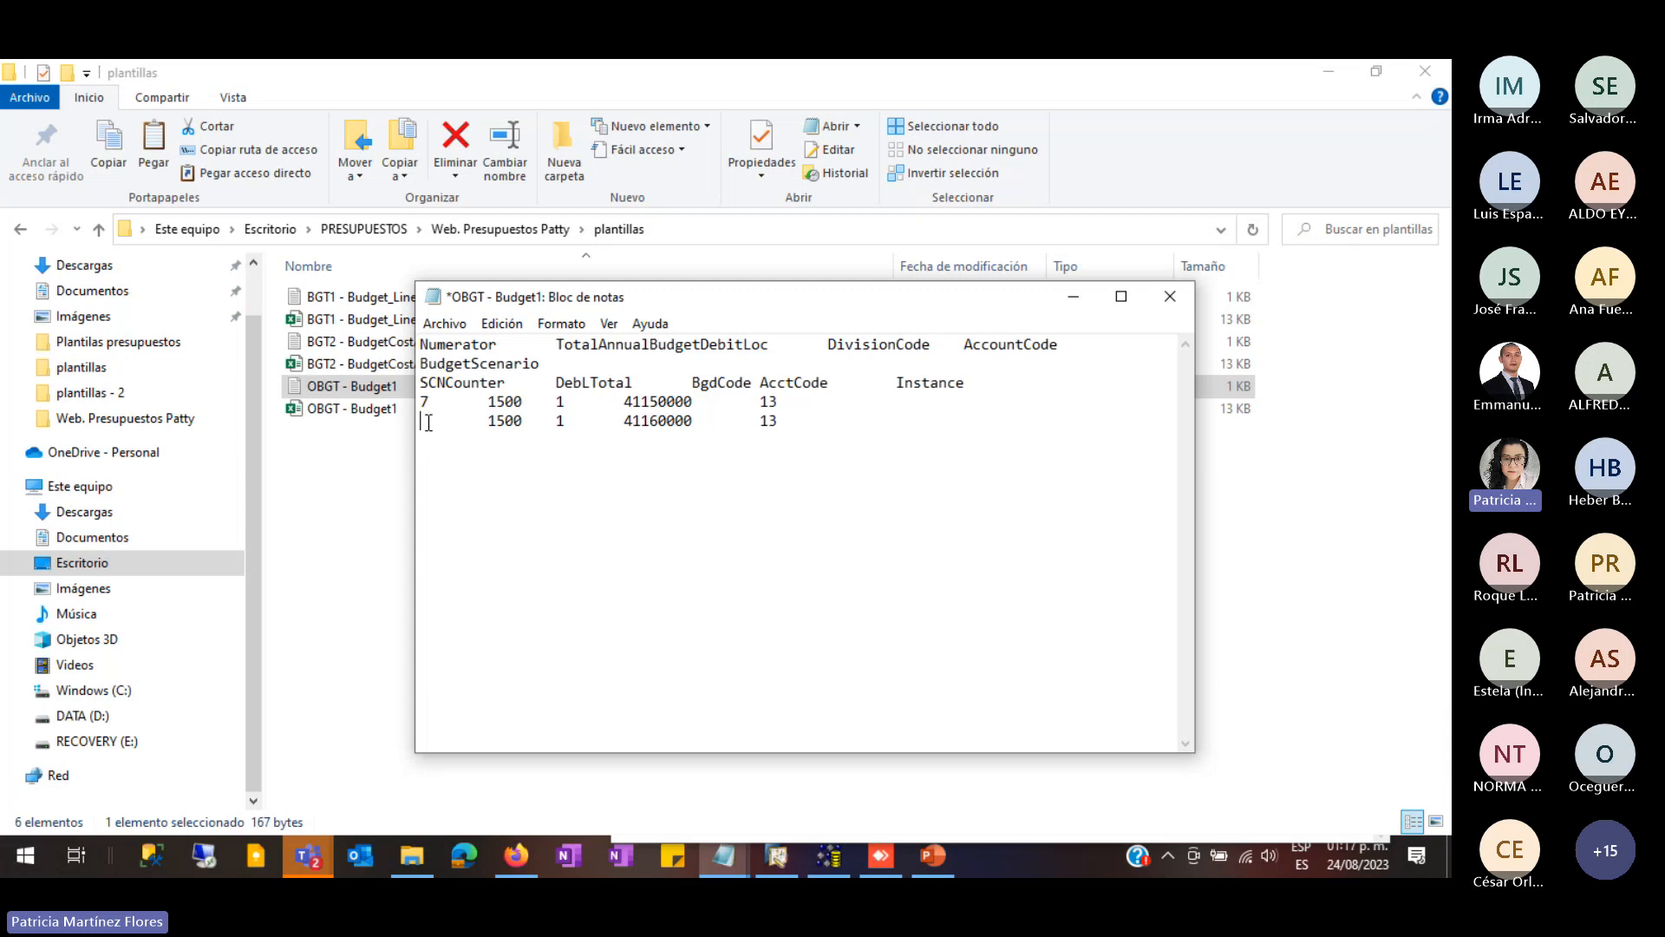
left_click(444, 323)
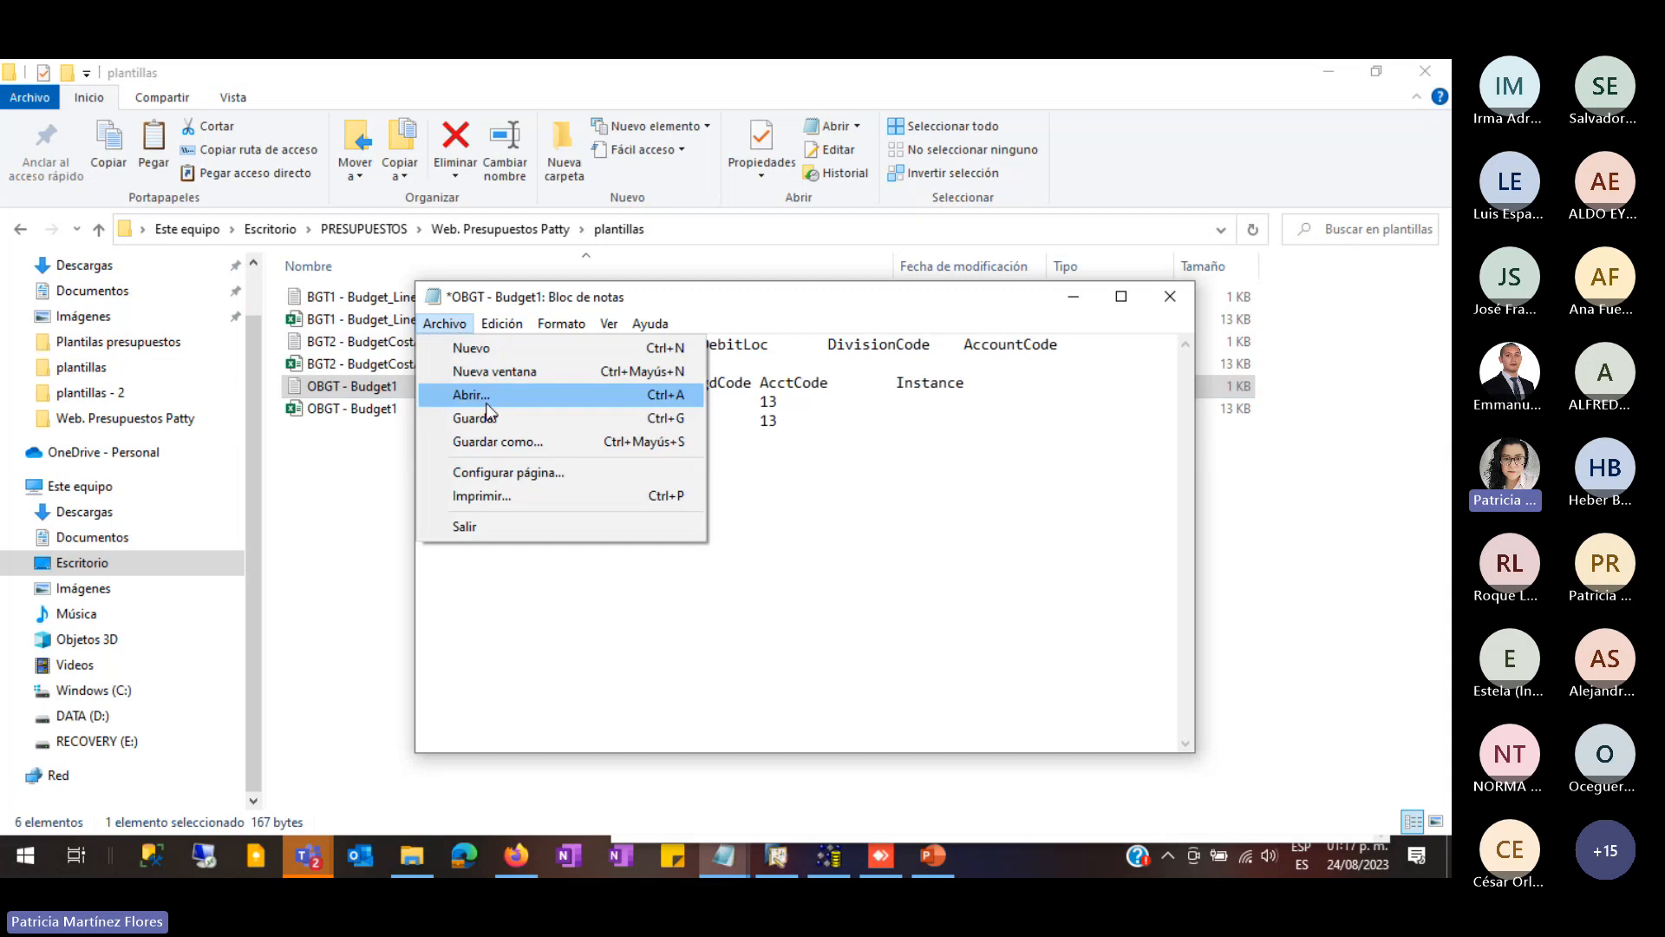
left_click(495, 420)
left_click(669, 483)
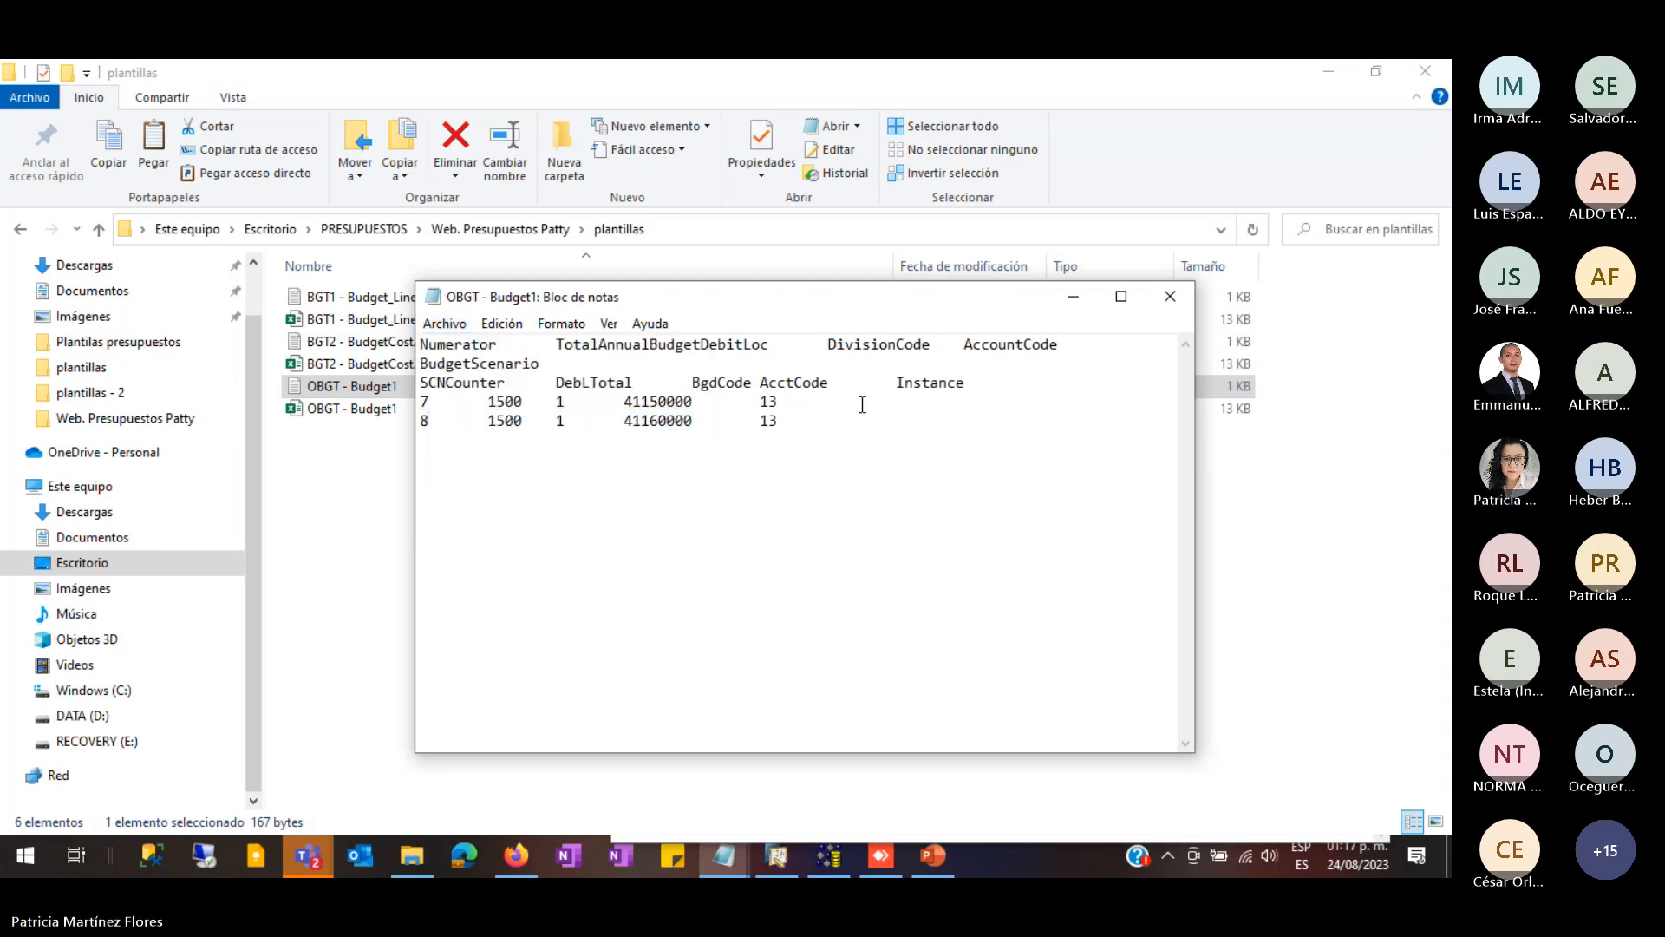
left_click(1170, 296)
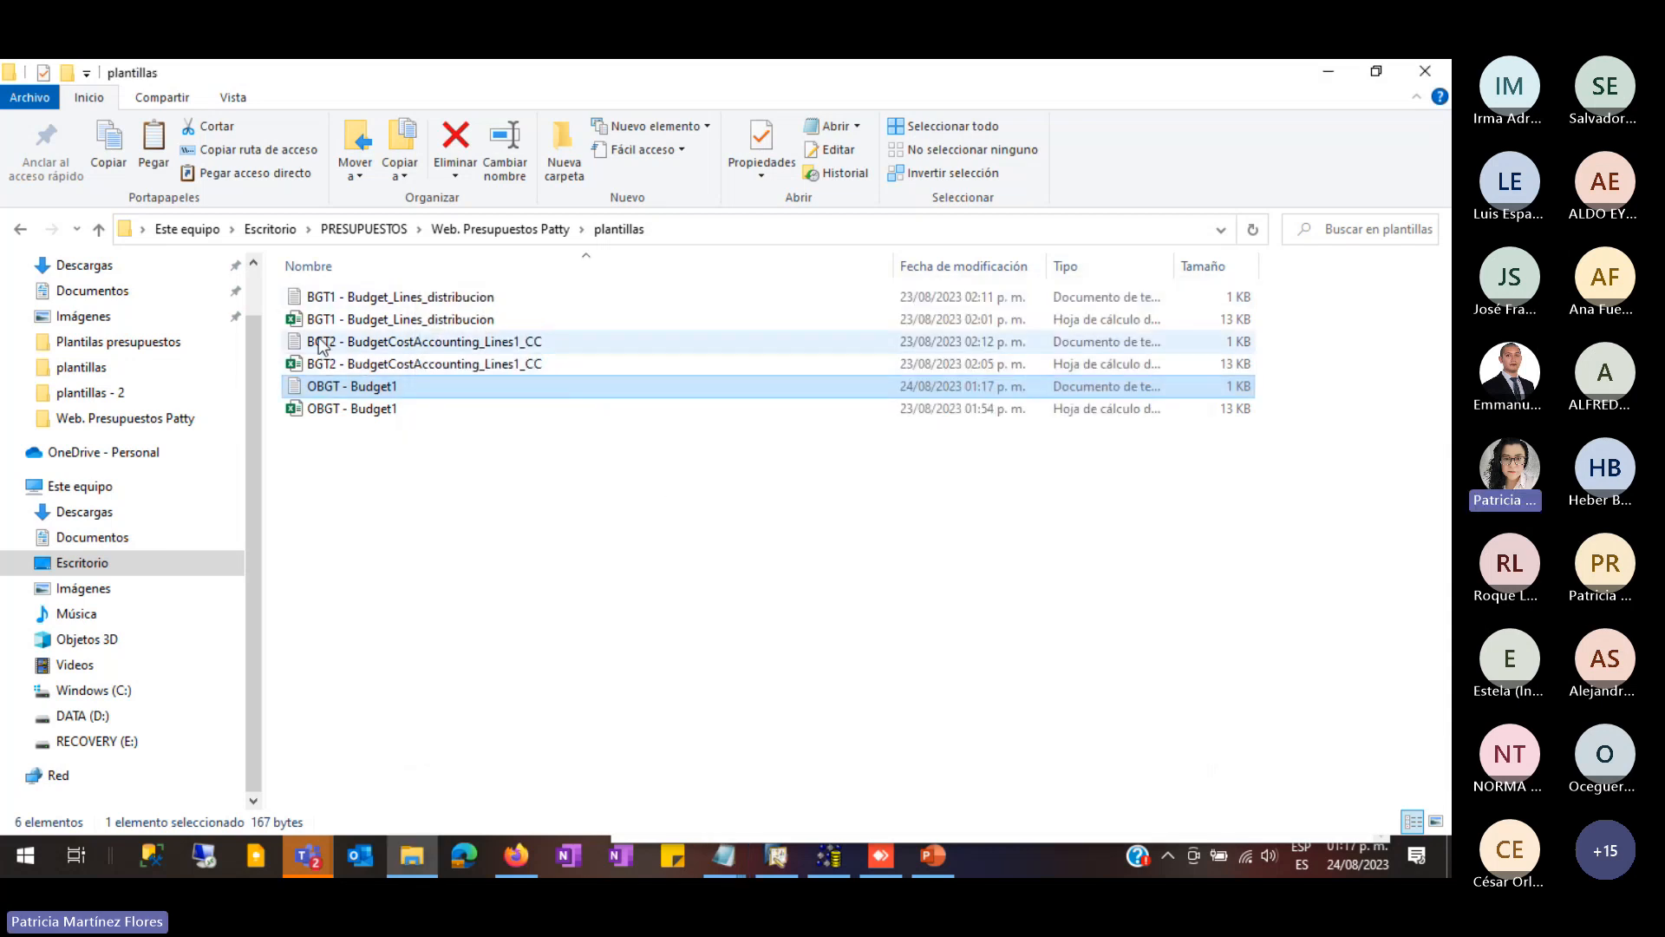
double_click(418, 302)
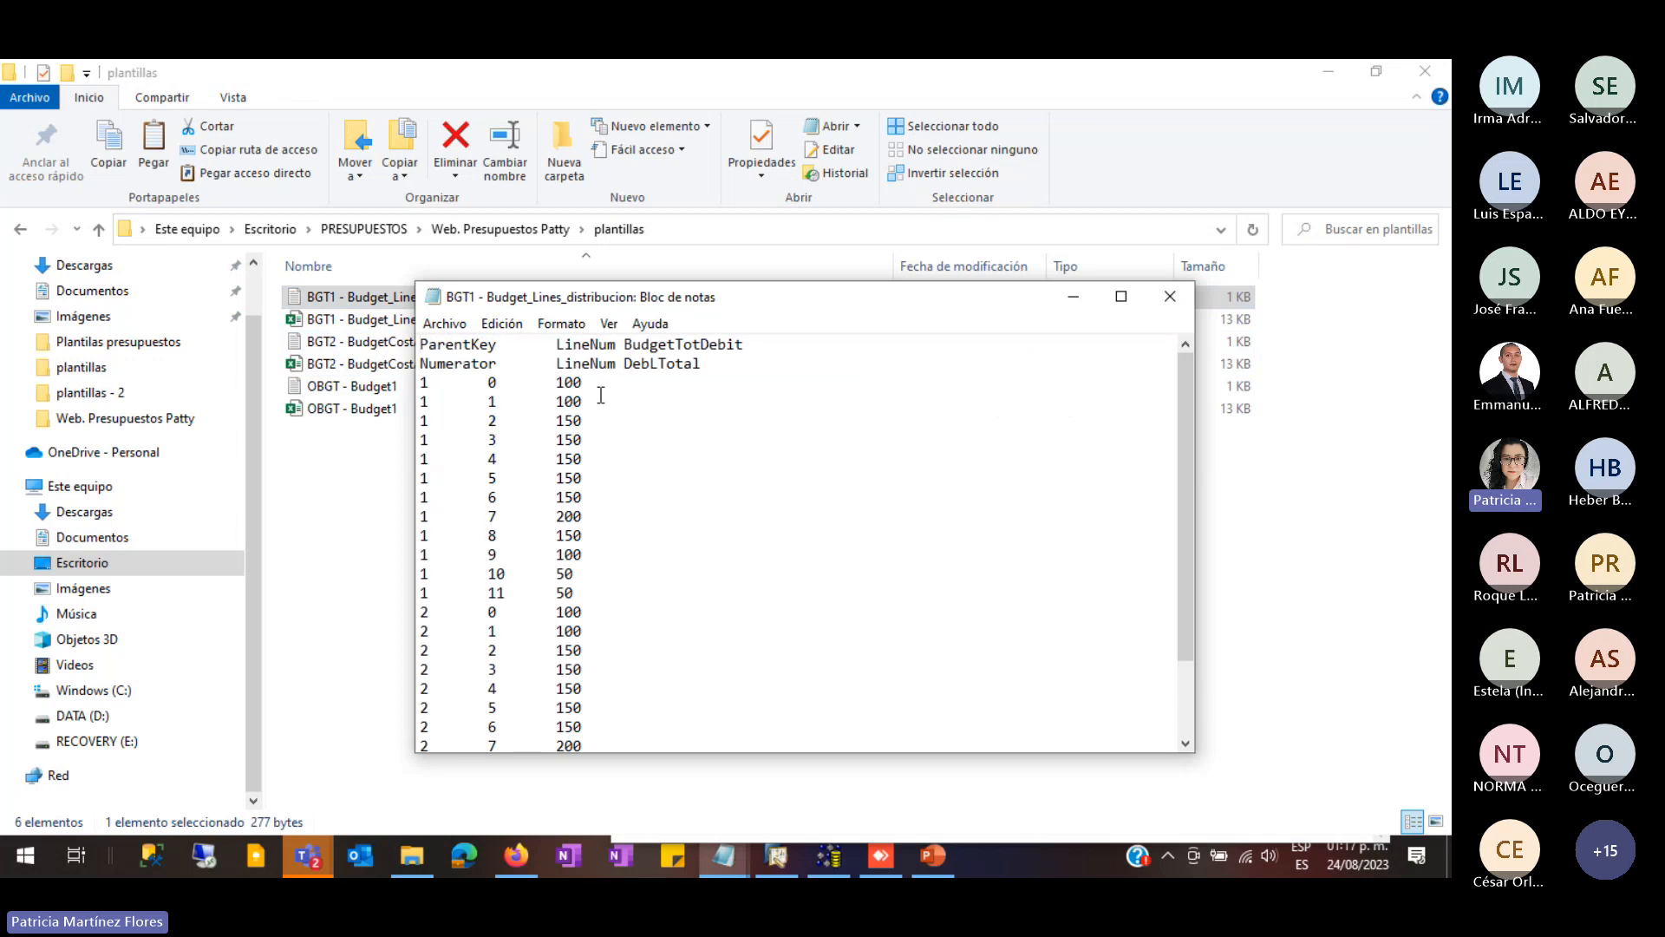
scroll(621, 512, "down", 2)
scroll(617, 507, "up", 2)
scroll(607, 490, "down", 2)
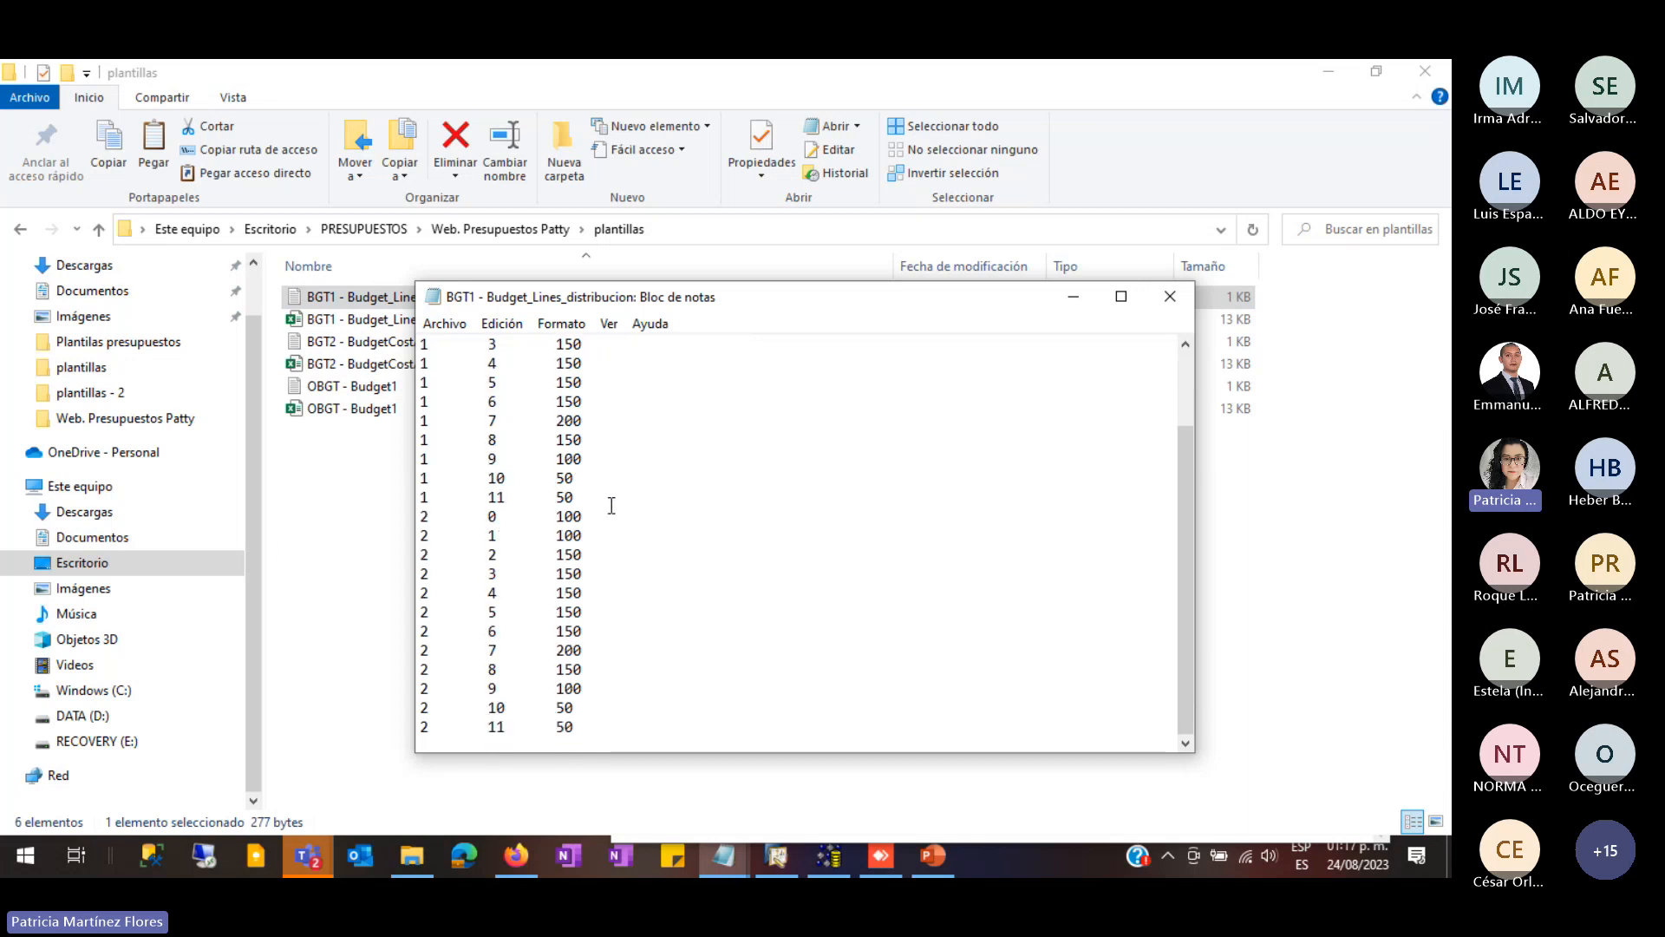
scroll(611, 506, "up", 2)
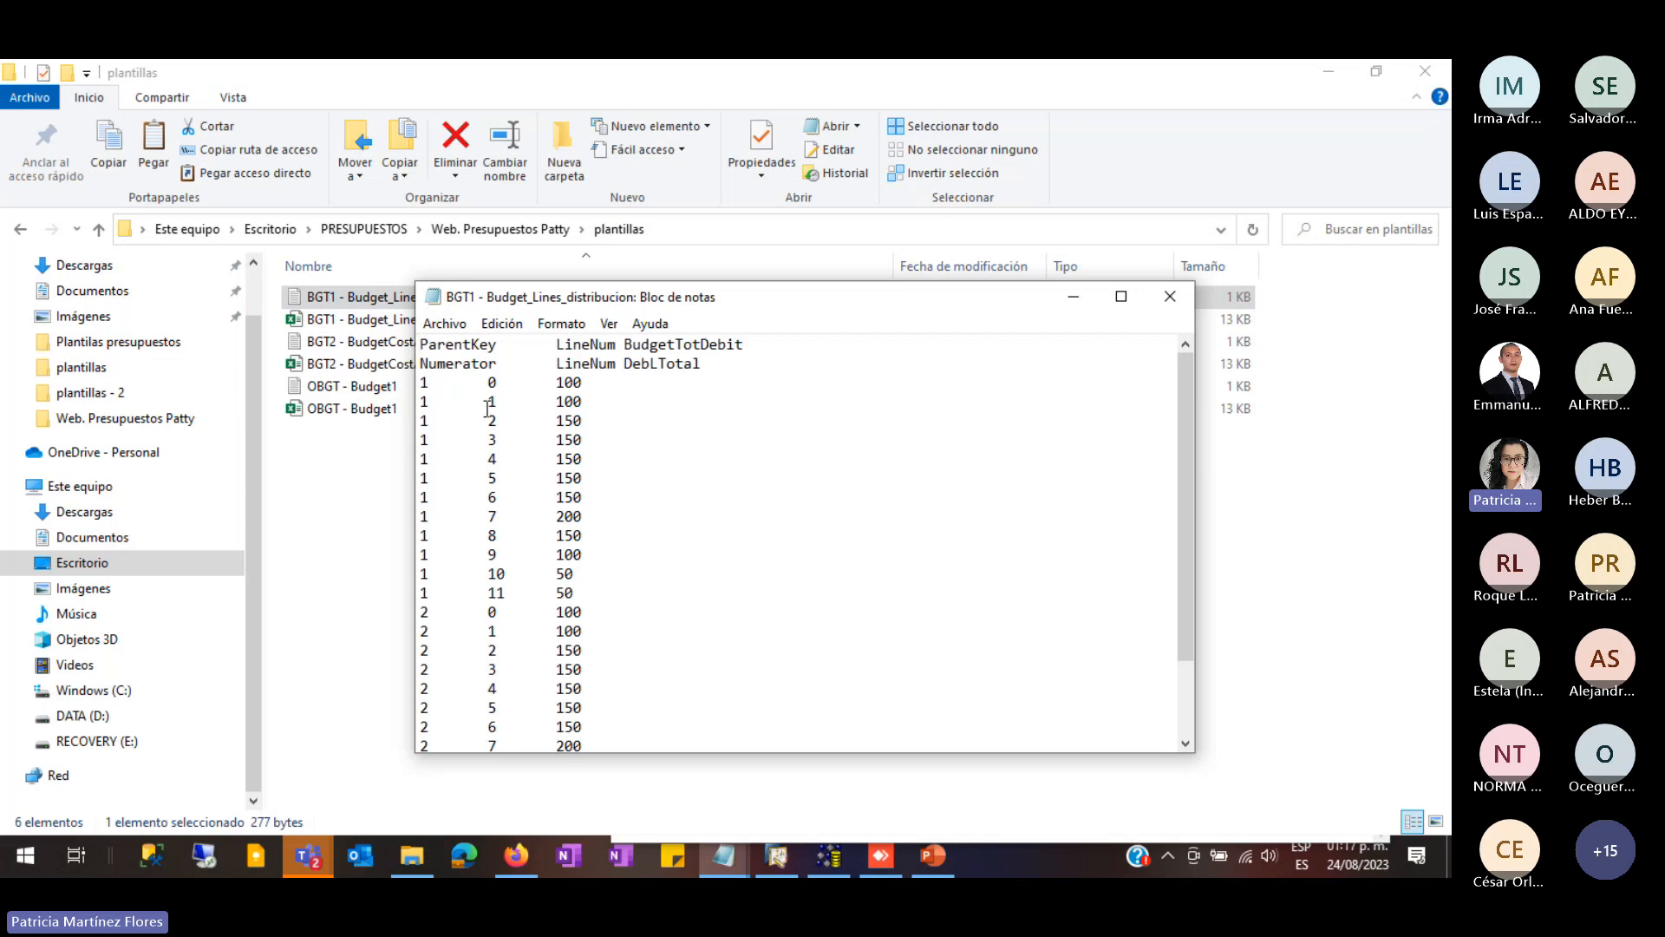
double_click(425, 383)
left_click(585, 385)
scroll(580, 668, "down", 2)
scroll(573, 666, "up", 2)
left_click(1173, 295)
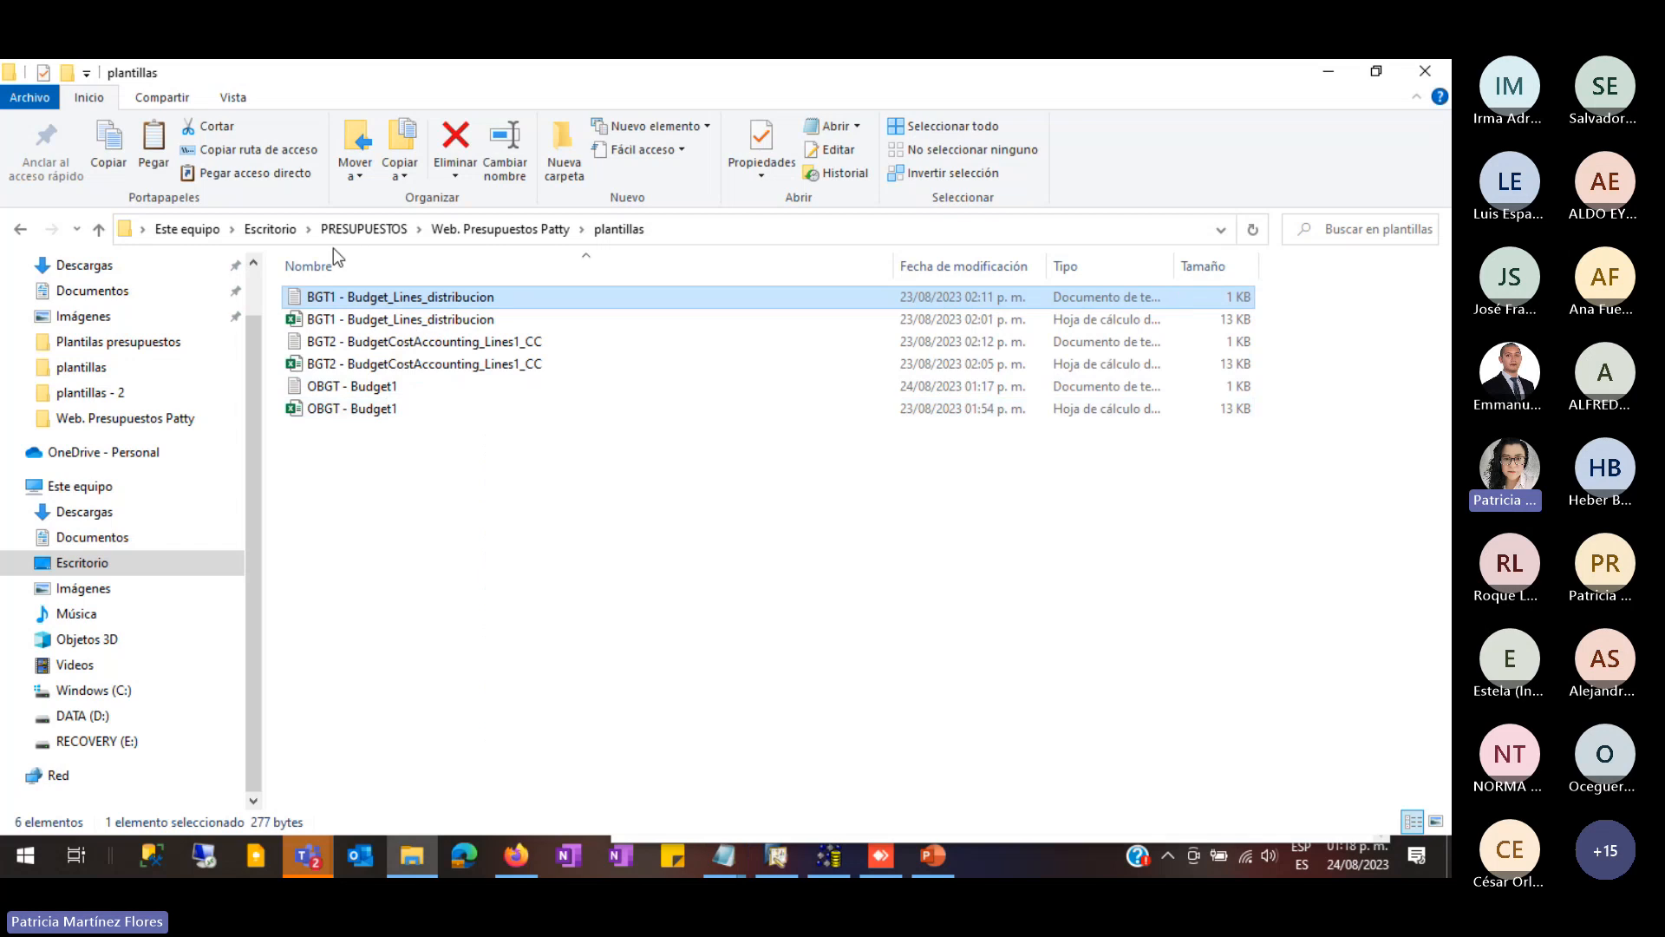
- Change BGT2 - BudgetCostAccounting_Lines1_CC's ParentKeys from 1 and 2 to 7 and 8, save and close
double_click(366, 344)
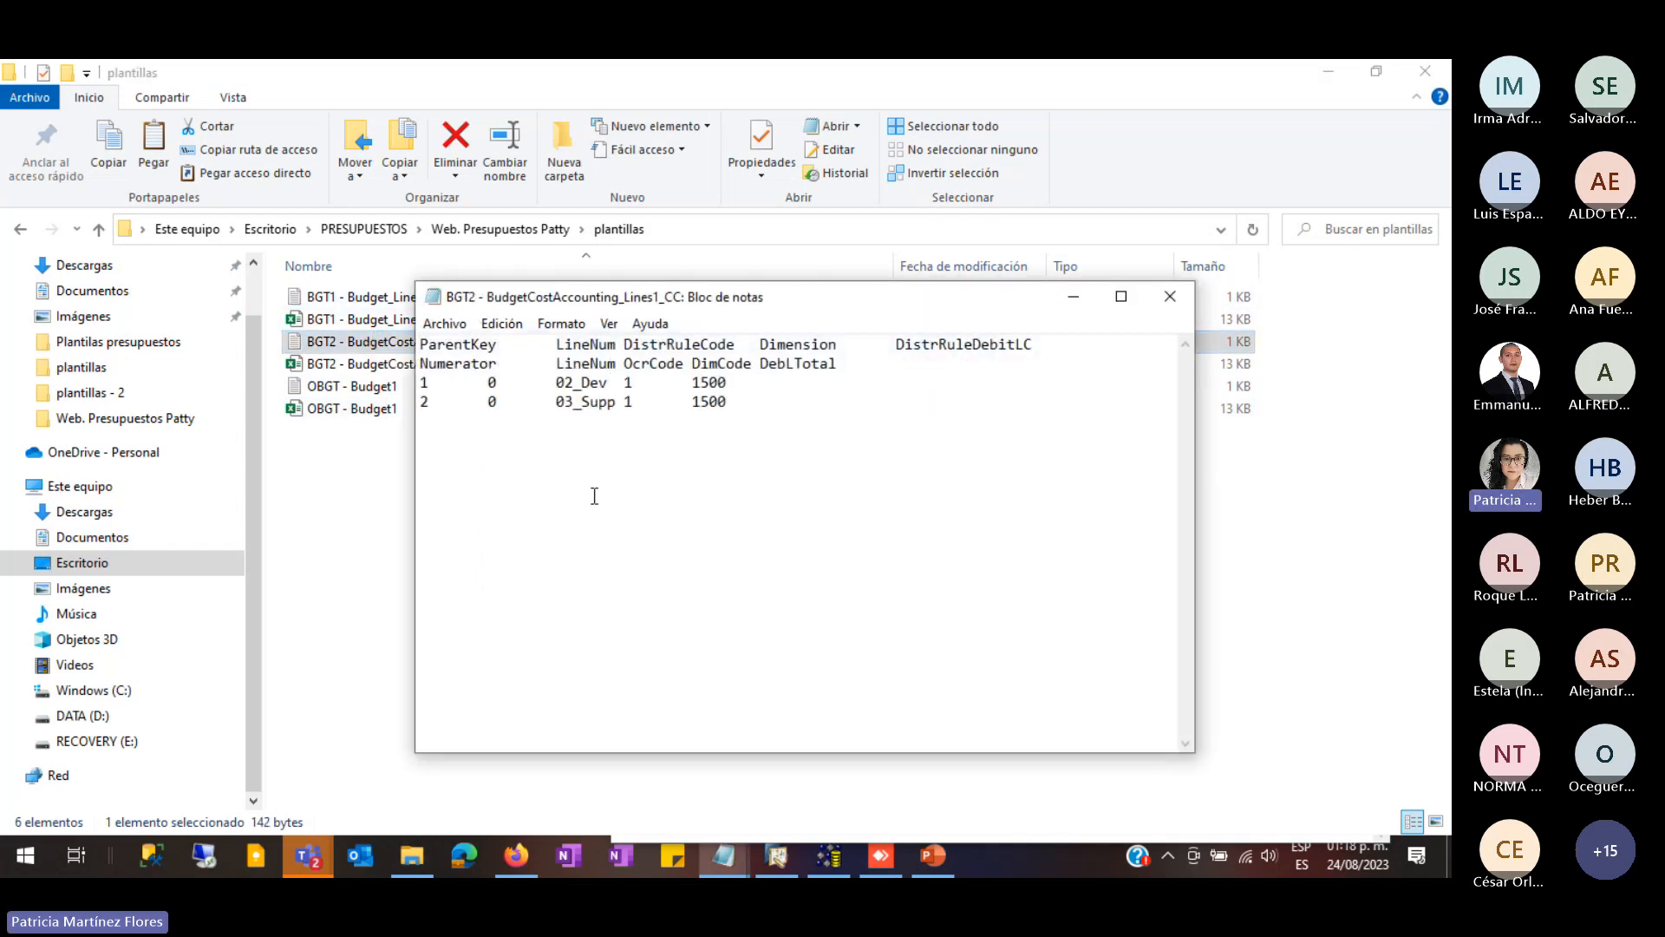
left_click(427, 387)
key("BackSpace")
type("7")
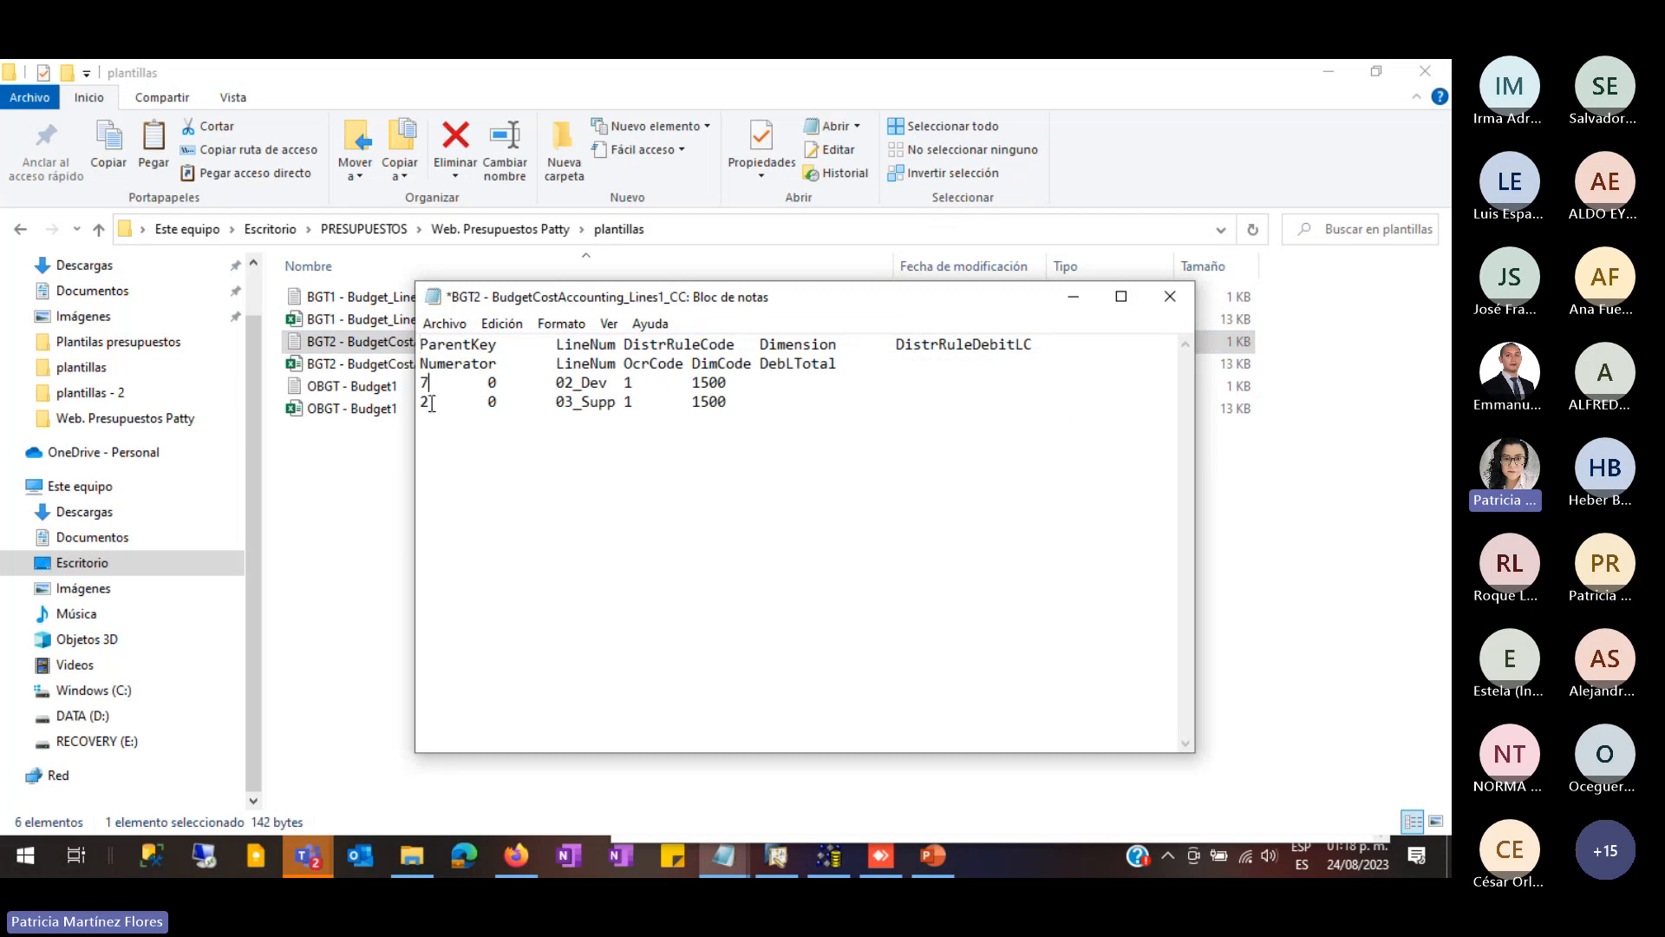
left_click(429, 404)
key("BackSpace")
type("8")
left_click(444, 324)
left_click(487, 418)
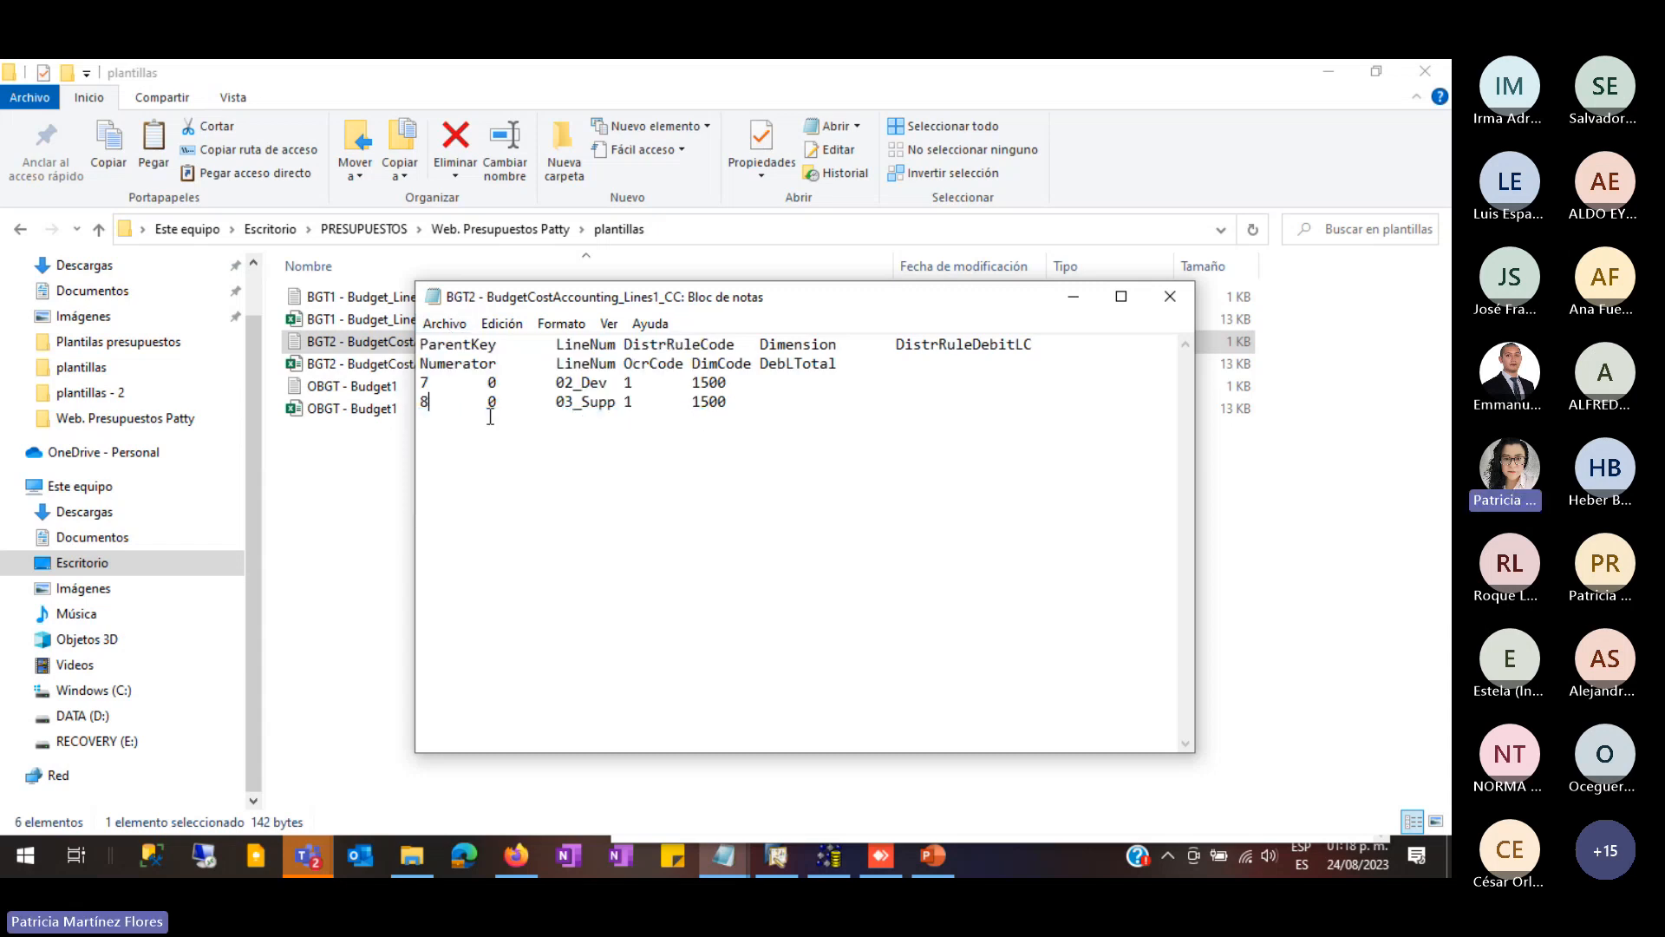
left_click(1168, 296)
- Close the running Data Transfer Workbench window from the taskbar
left_click(425, 528)
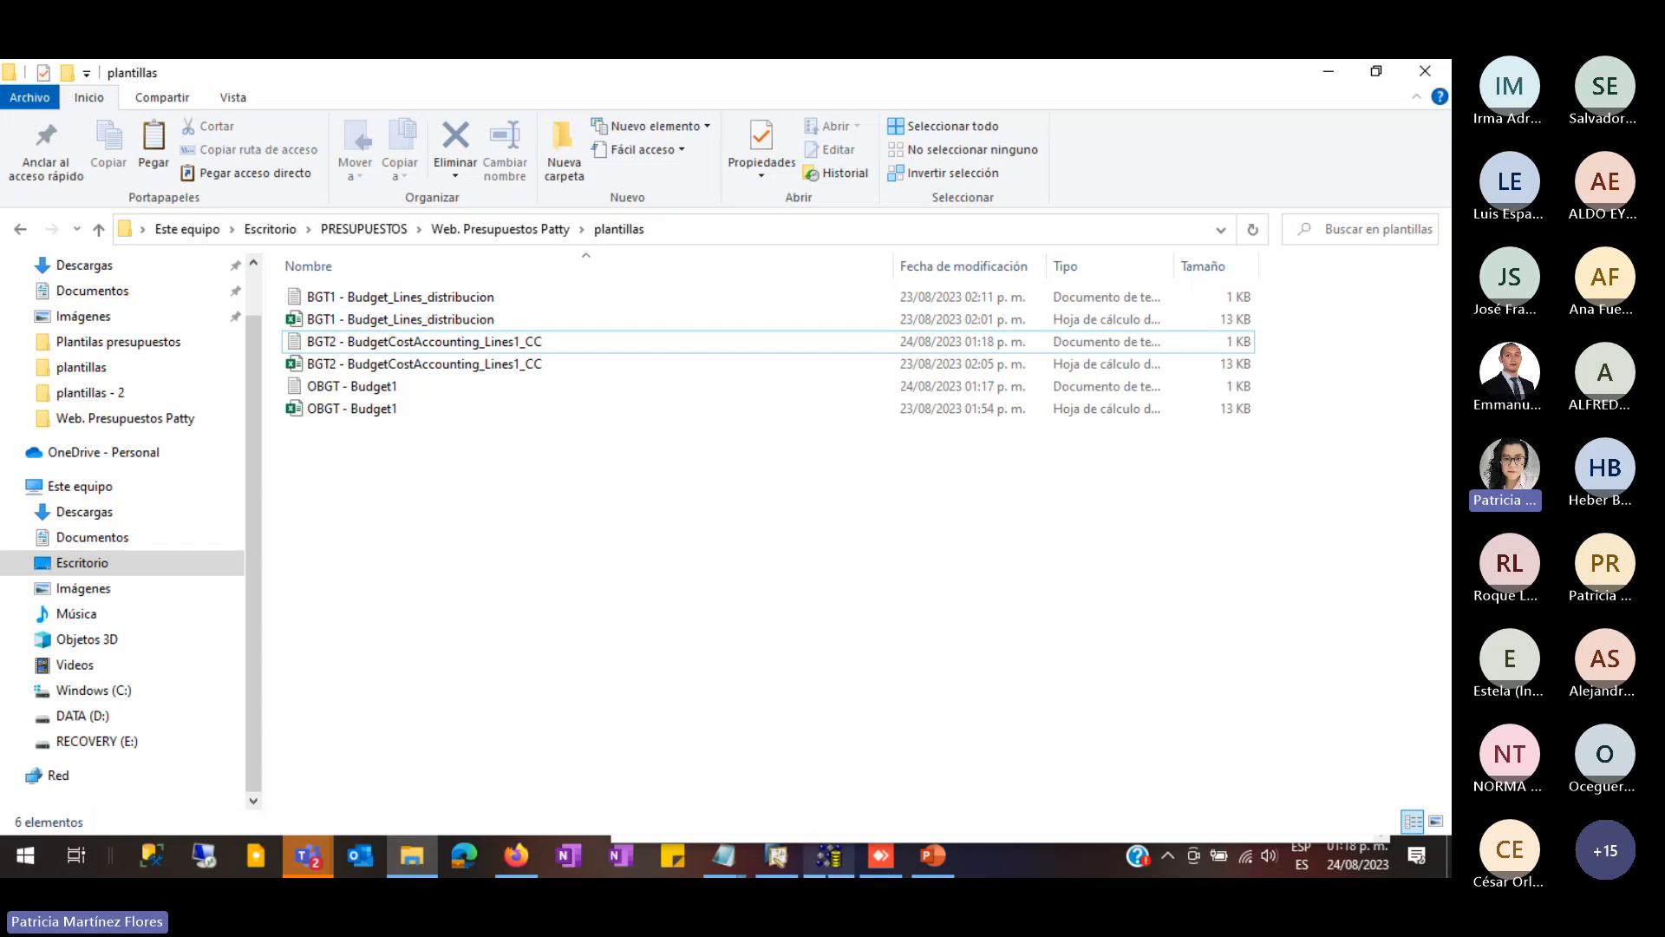
right_click(829, 855)
left_click(802, 810)
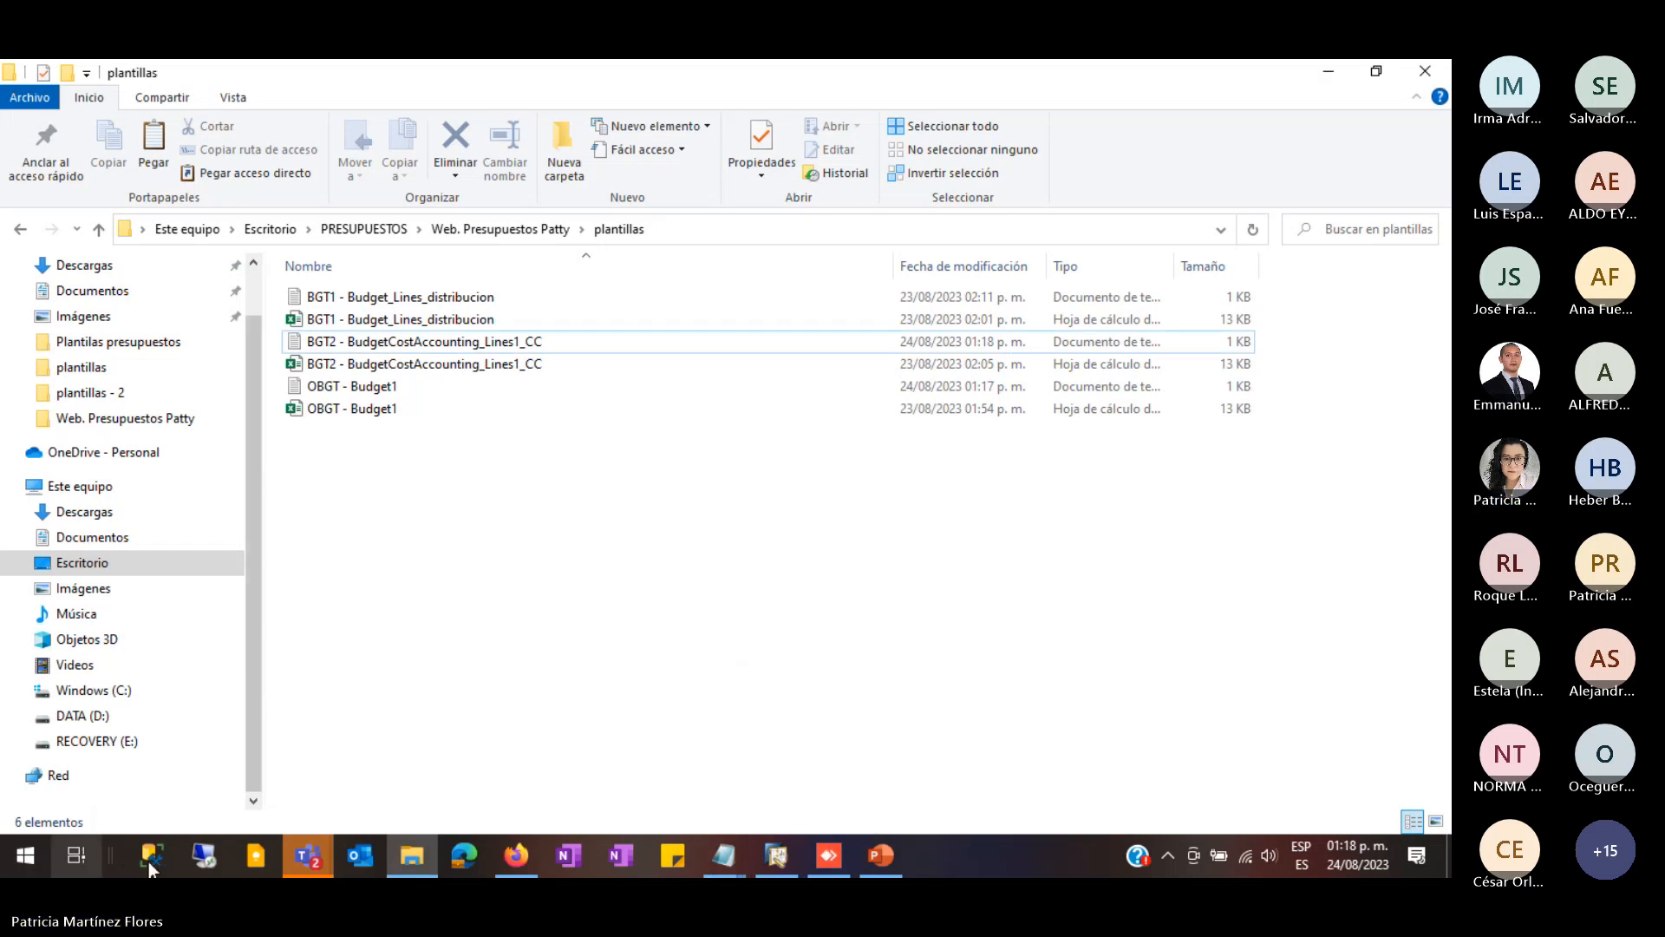
- Search 'data' in Start and run Data Transfer Workbench (64-bit) as administrator
left_click(26, 860)
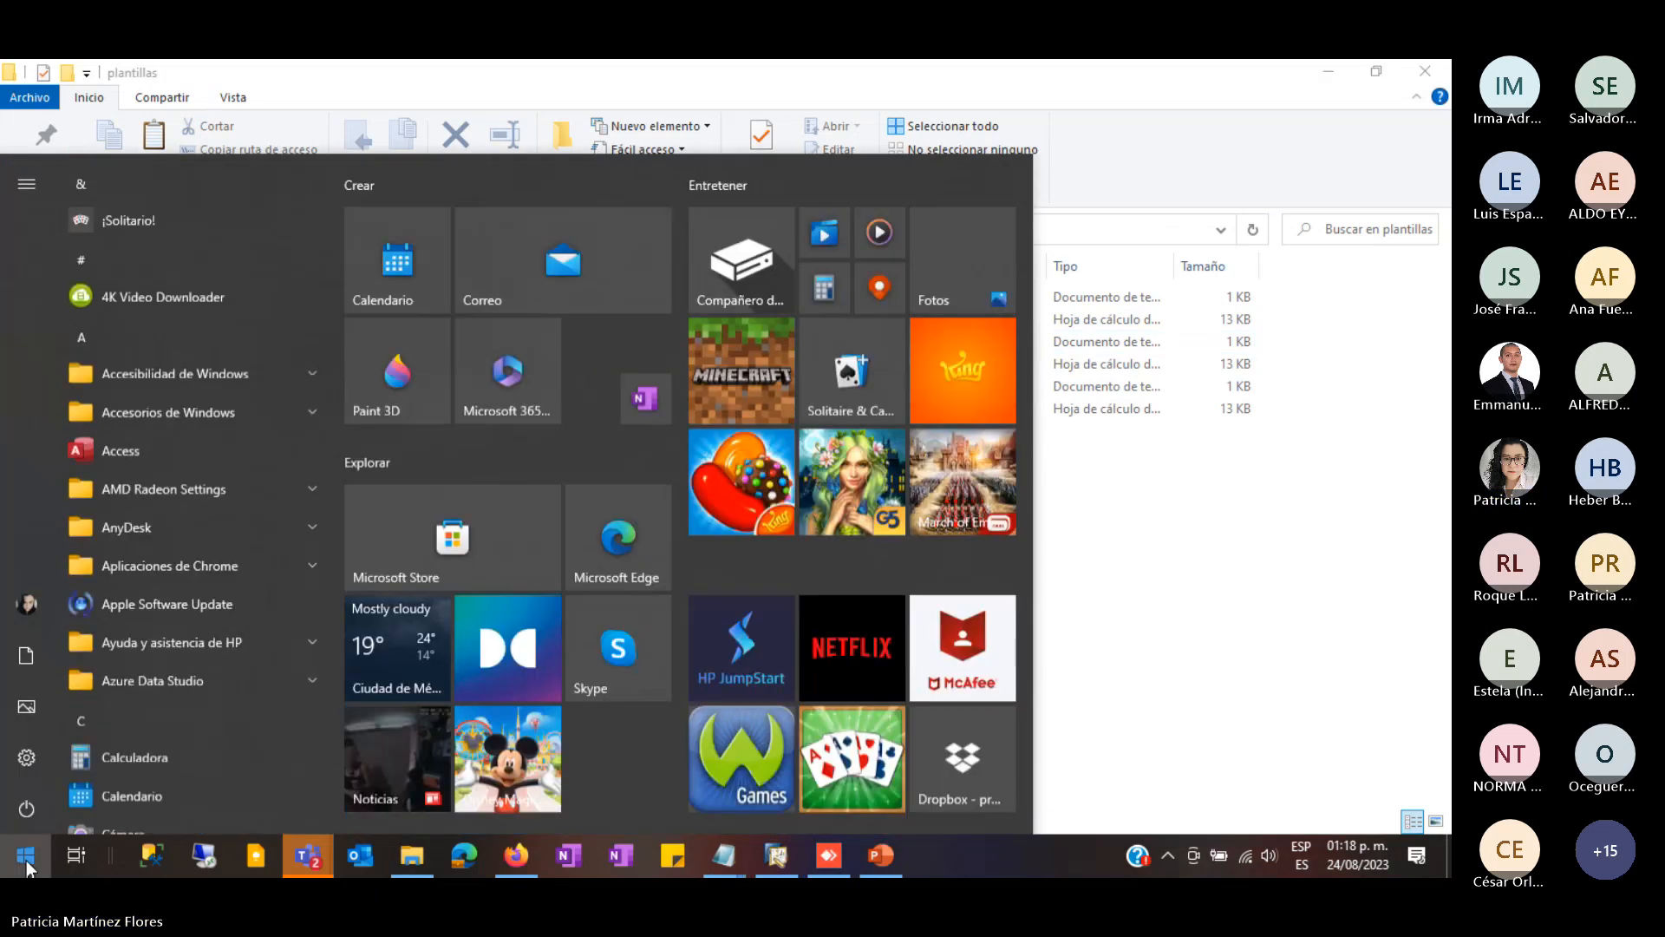
type("data")
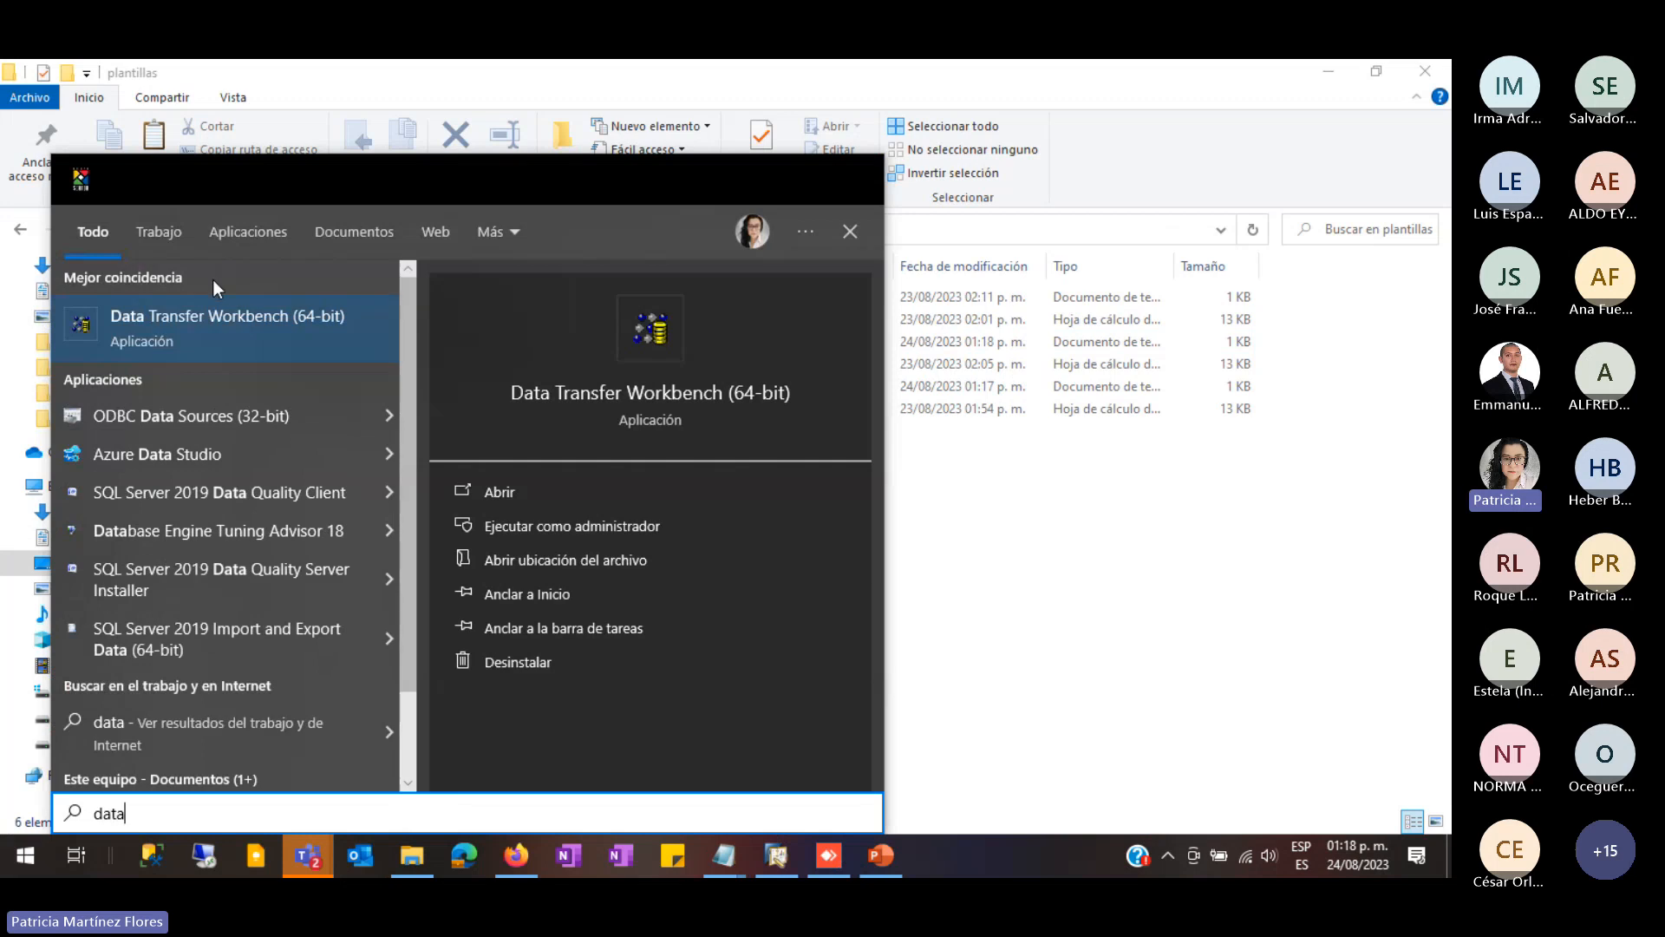
right_click(271, 325)
left_click(365, 346)
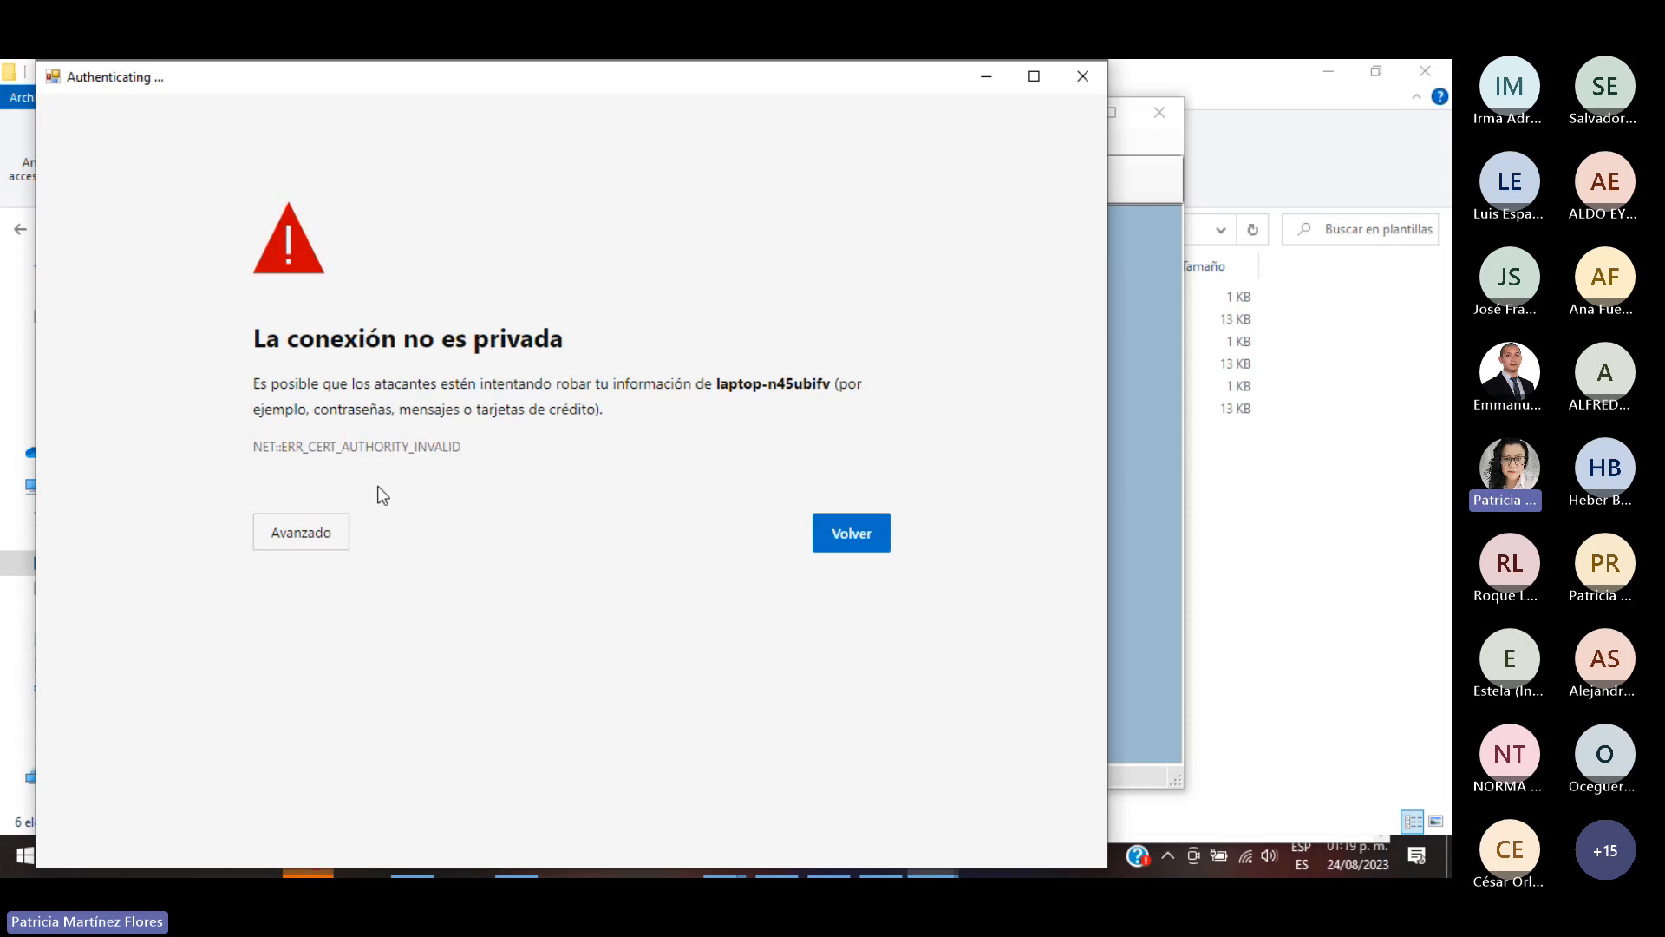
- Proceed past the certificate warning and choose the PRESUPUESTOS SAP 10 company database
left_click(304, 548)
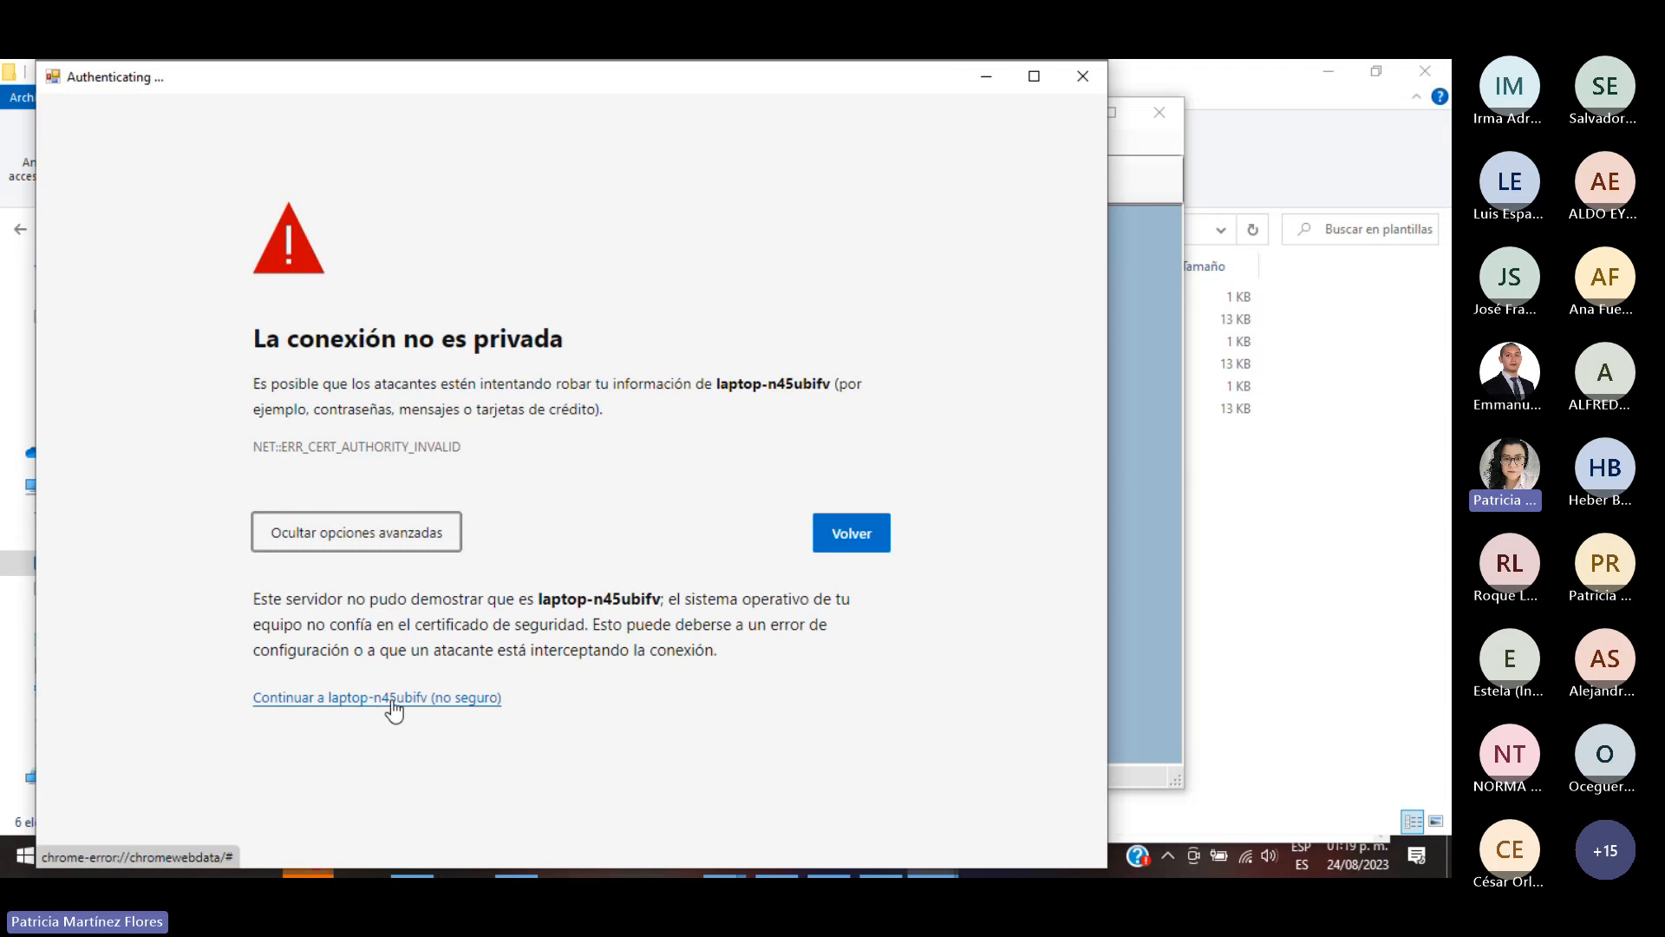
left_click(390, 697)
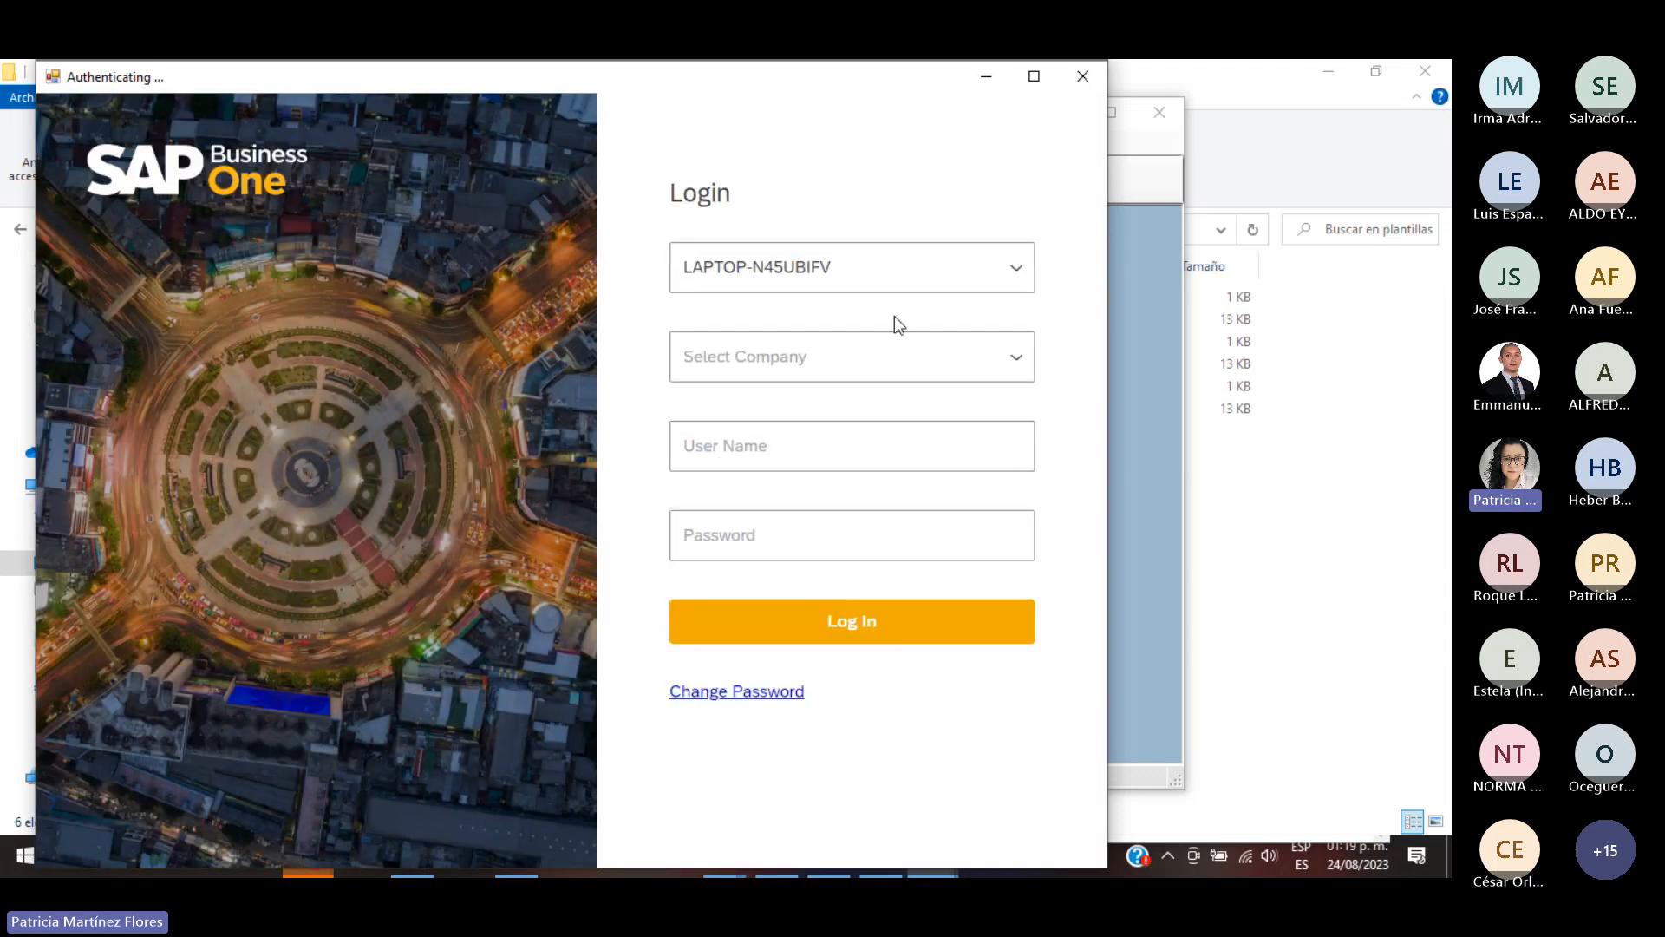
left_click(829, 371)
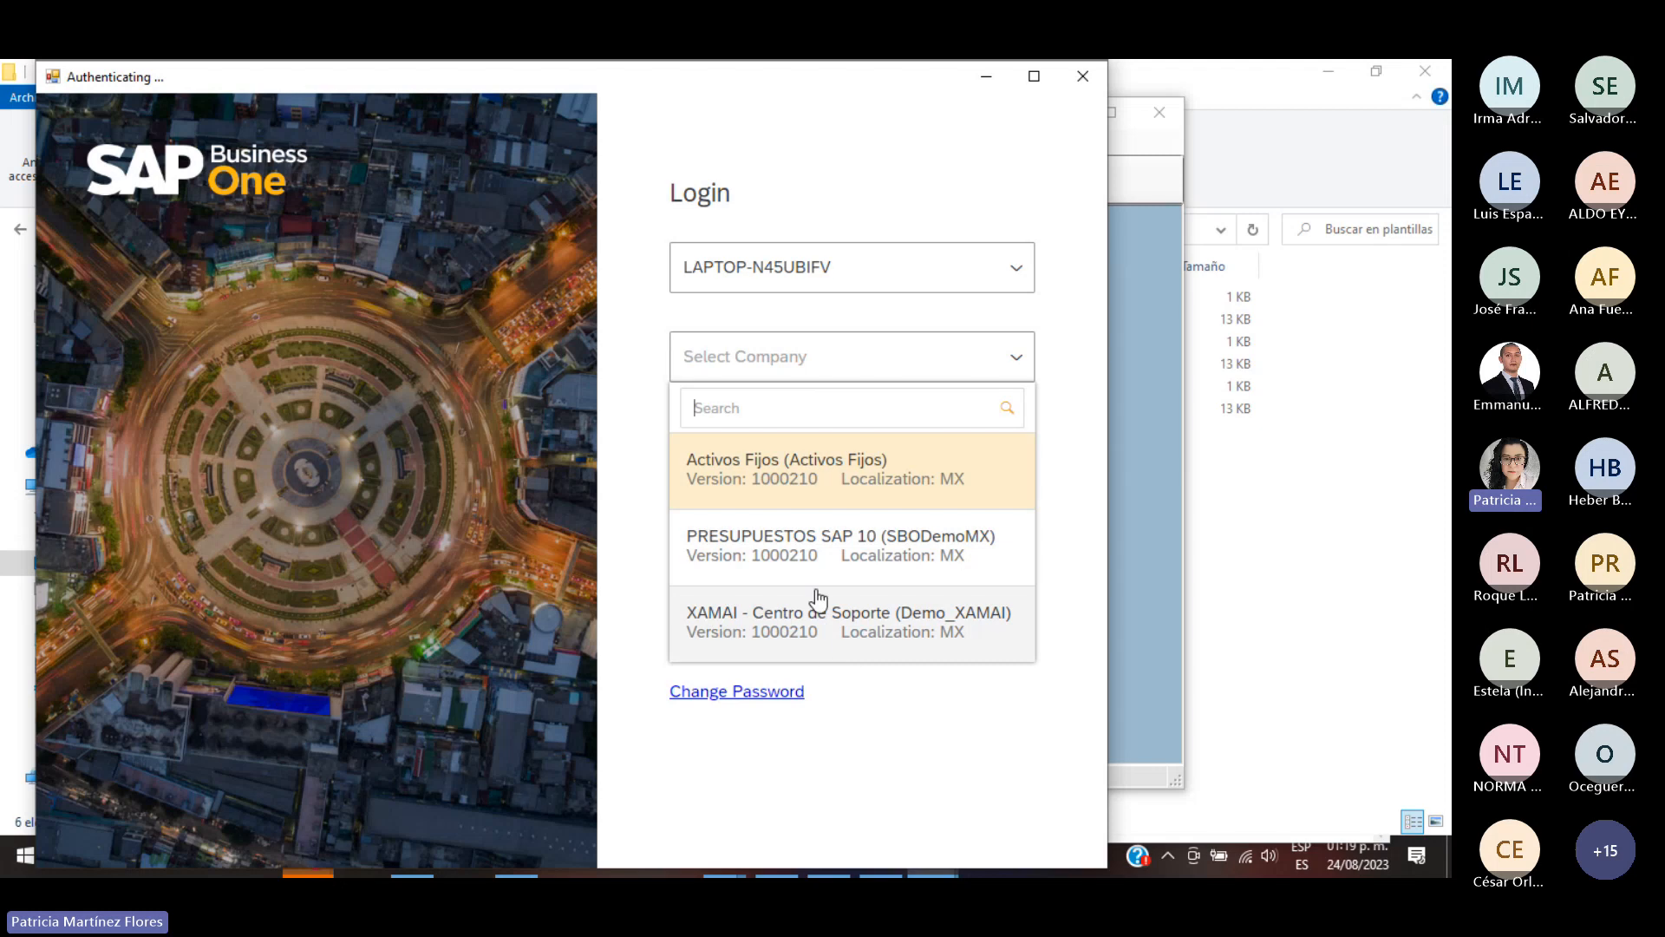
left_click(838, 562)
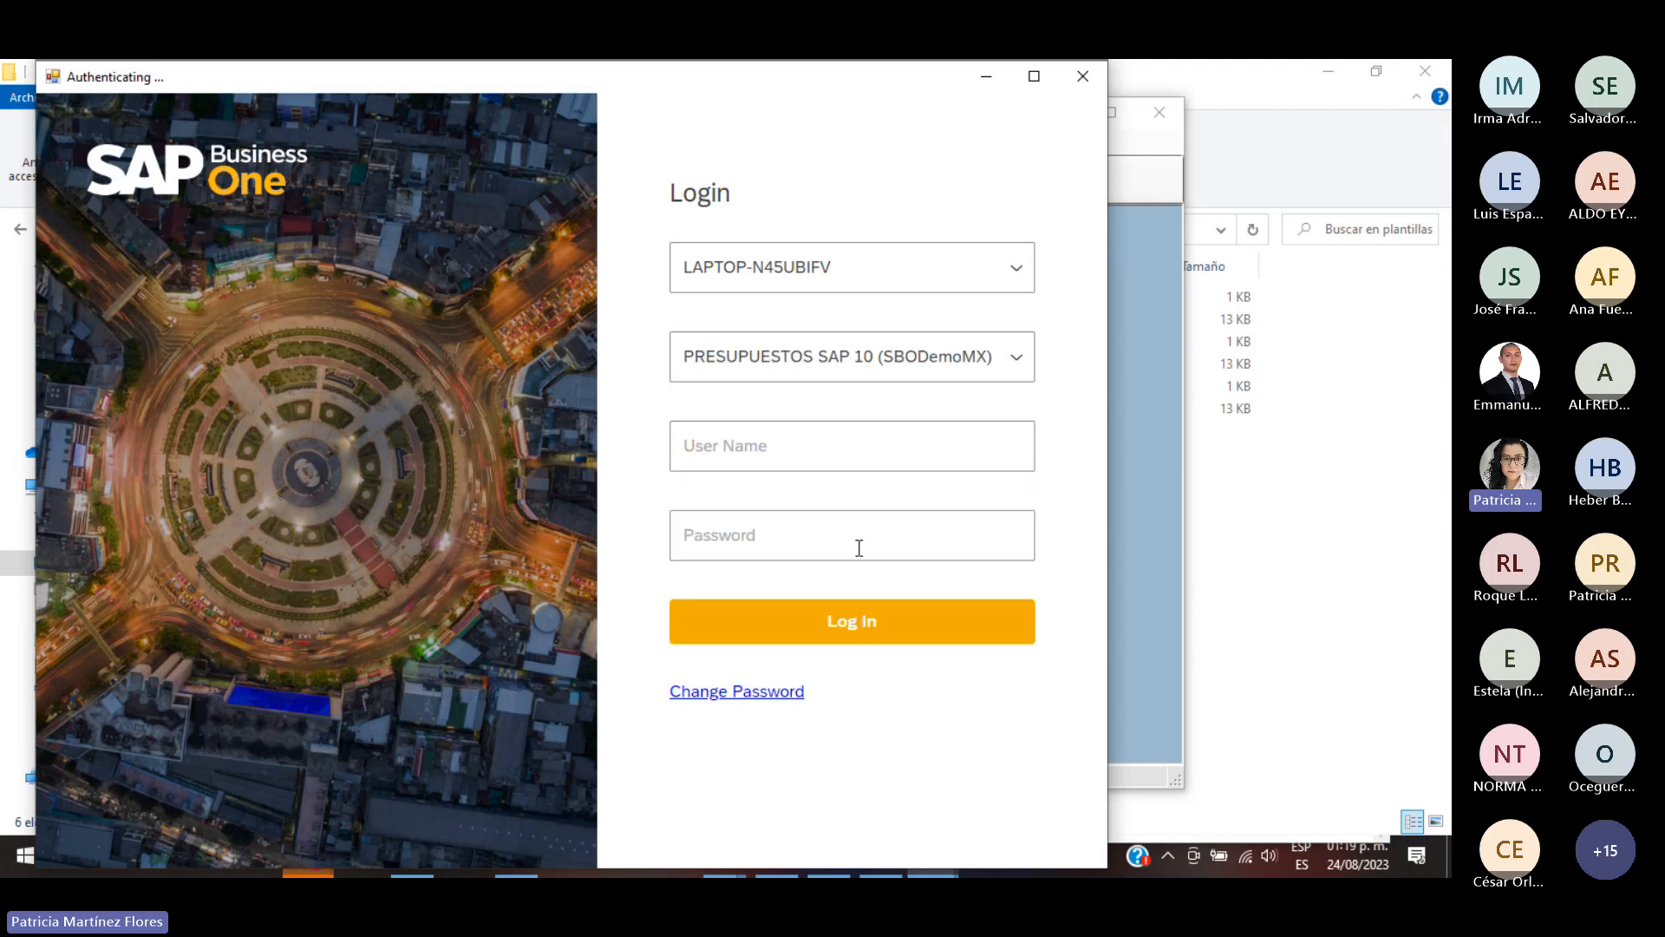
- Enter the user name and password, log in, and minimize File Explorer to reveal the workbench
left_click(753, 446)
type("man")
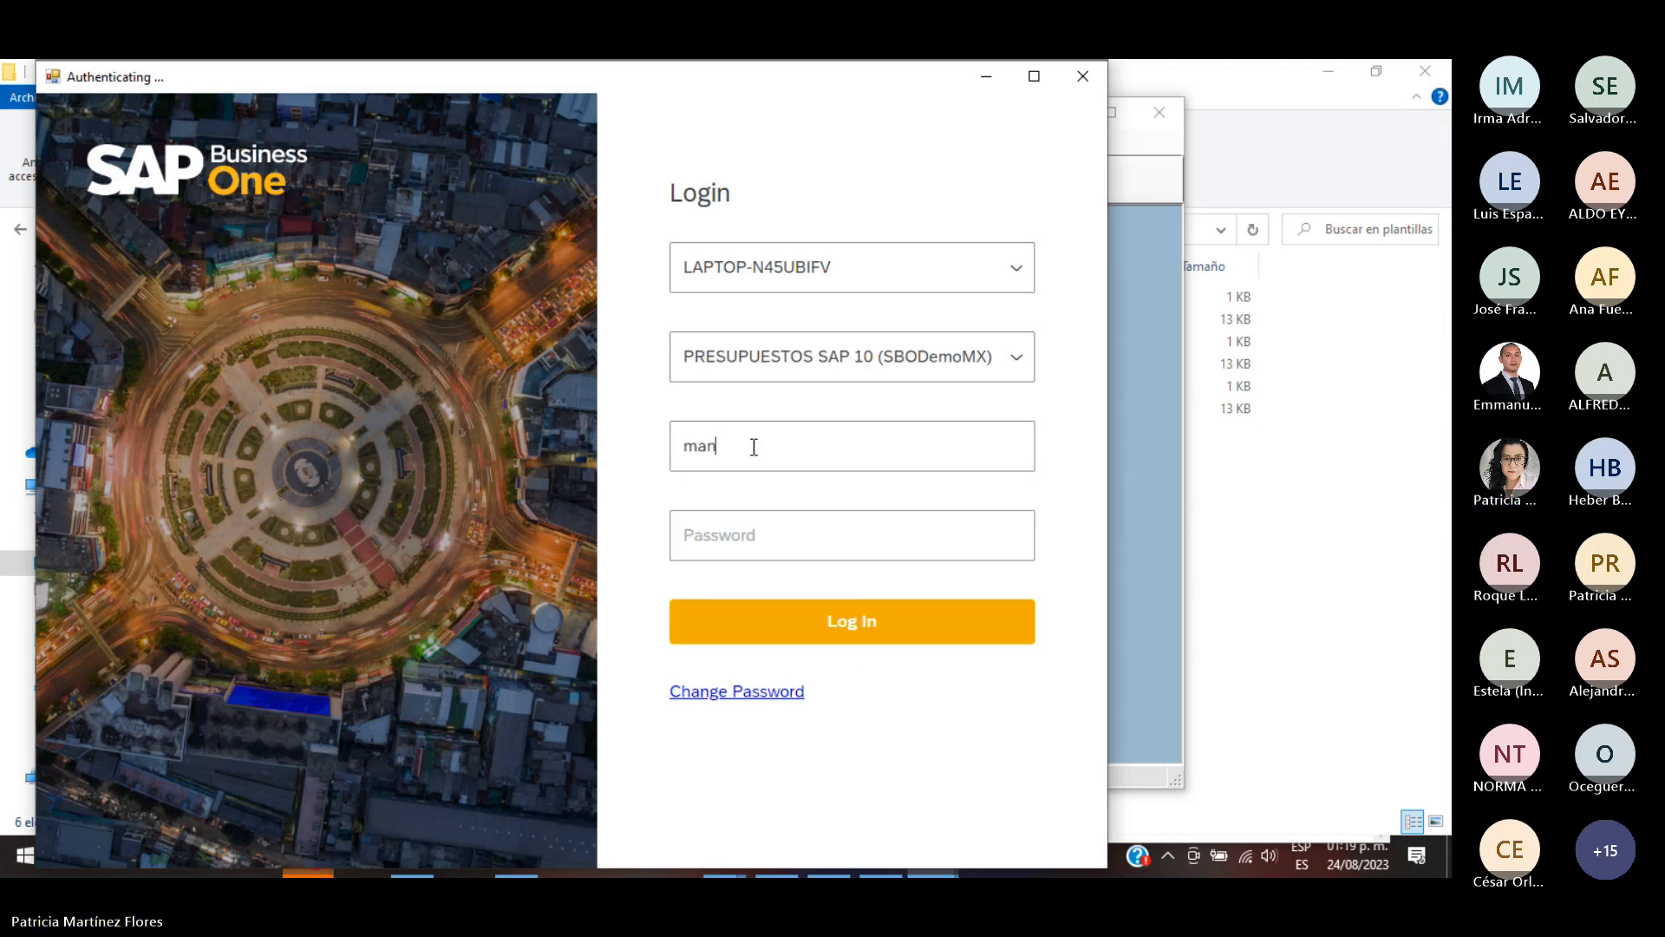
type("ager")
key("Tab")
type("1234")
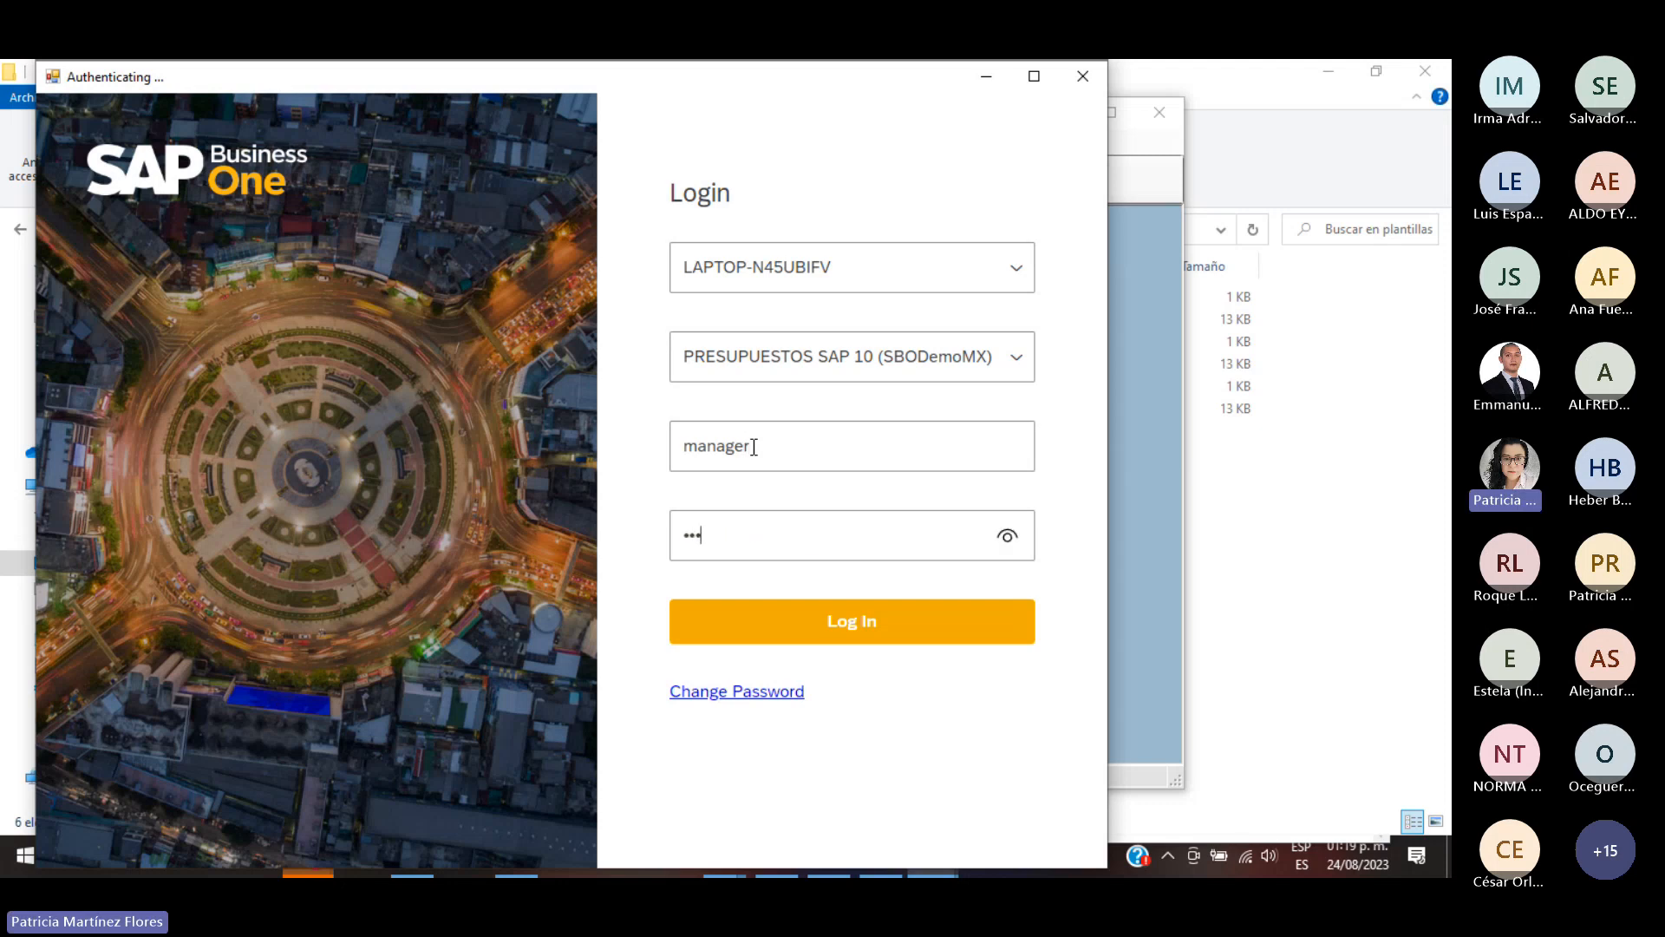
left_click(859, 621)
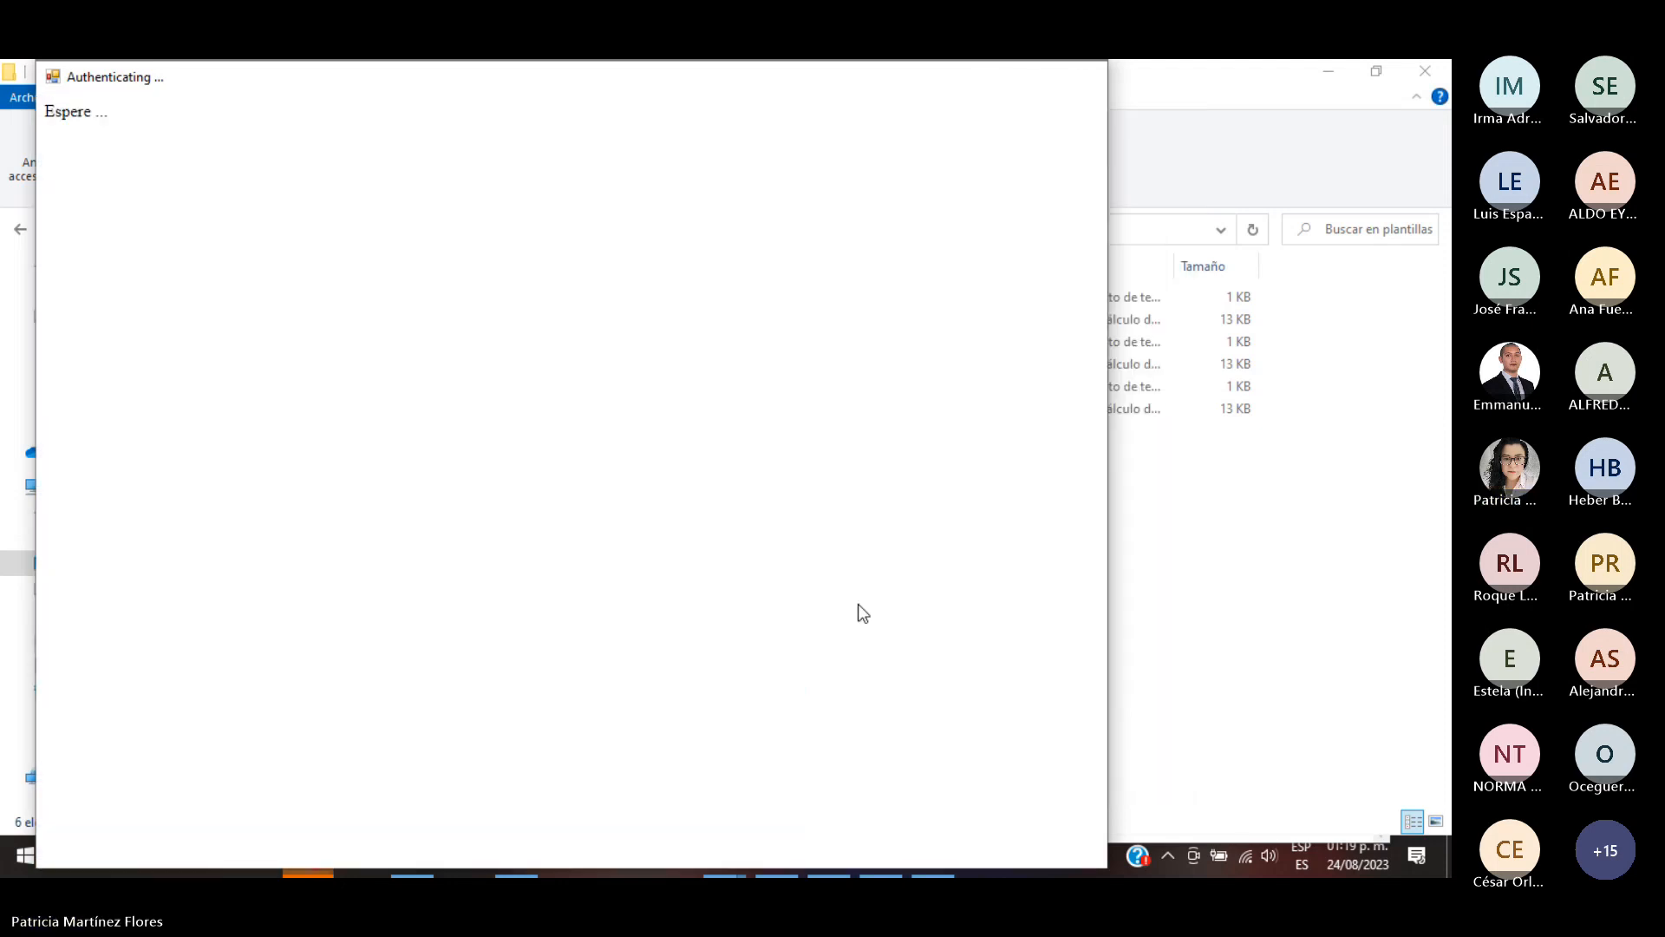
left_click(1333, 72)
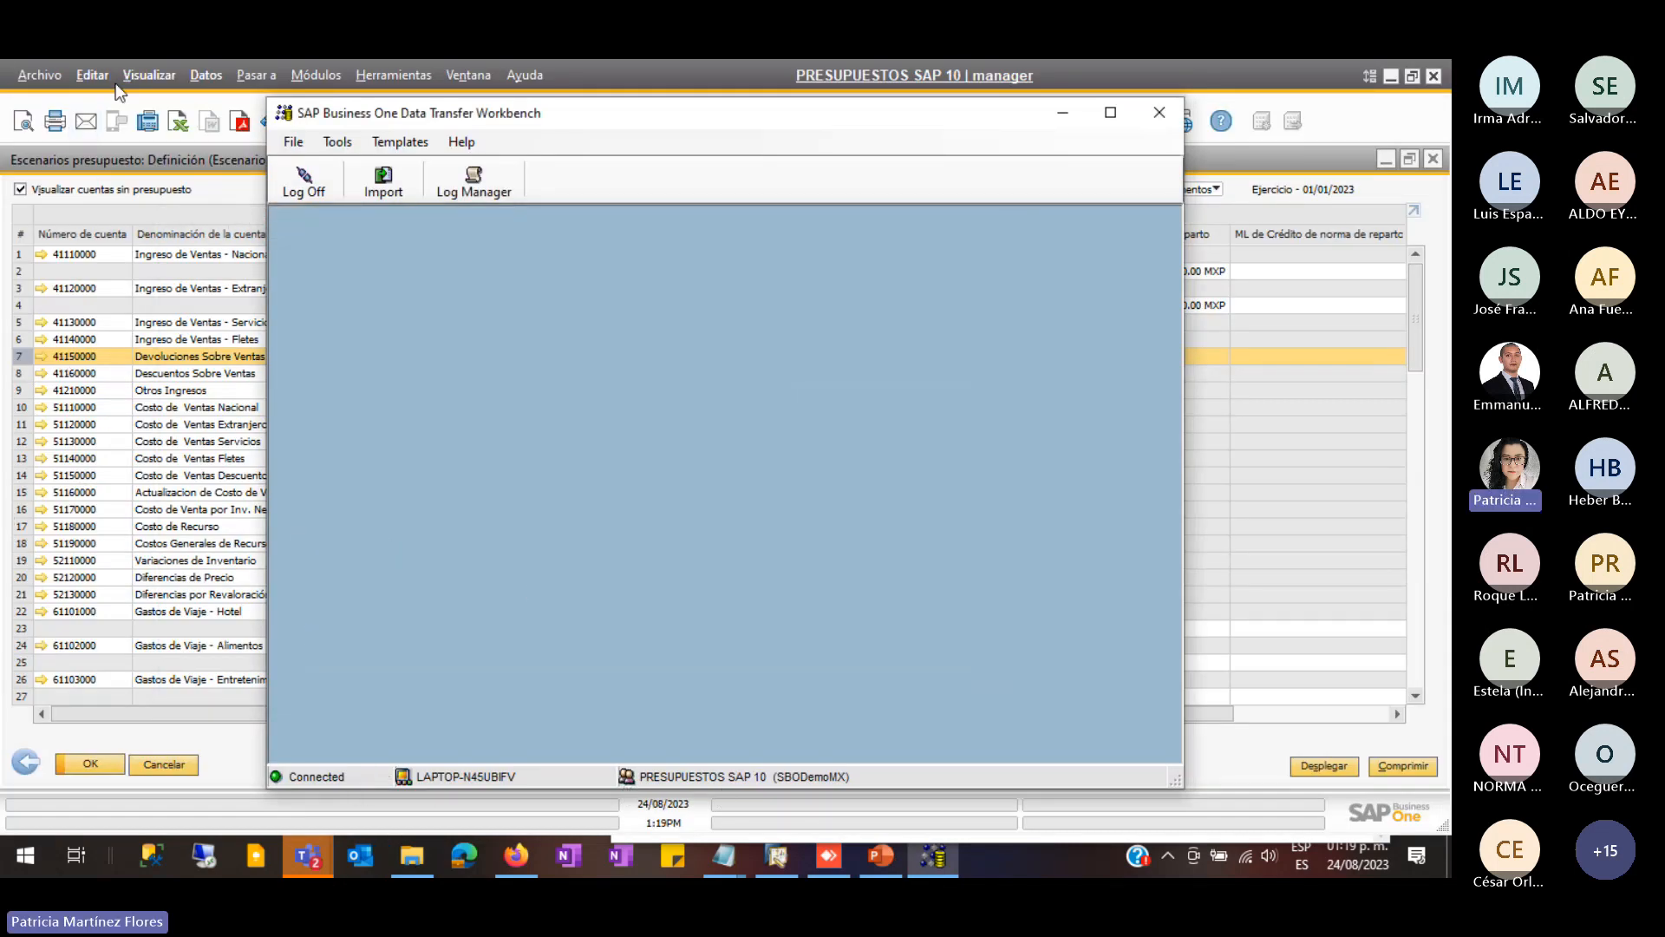
- Dismiss the company selection dialog and close the budget scenario windows without saving
left_click(312, 76)
mouse_move(341, 113)
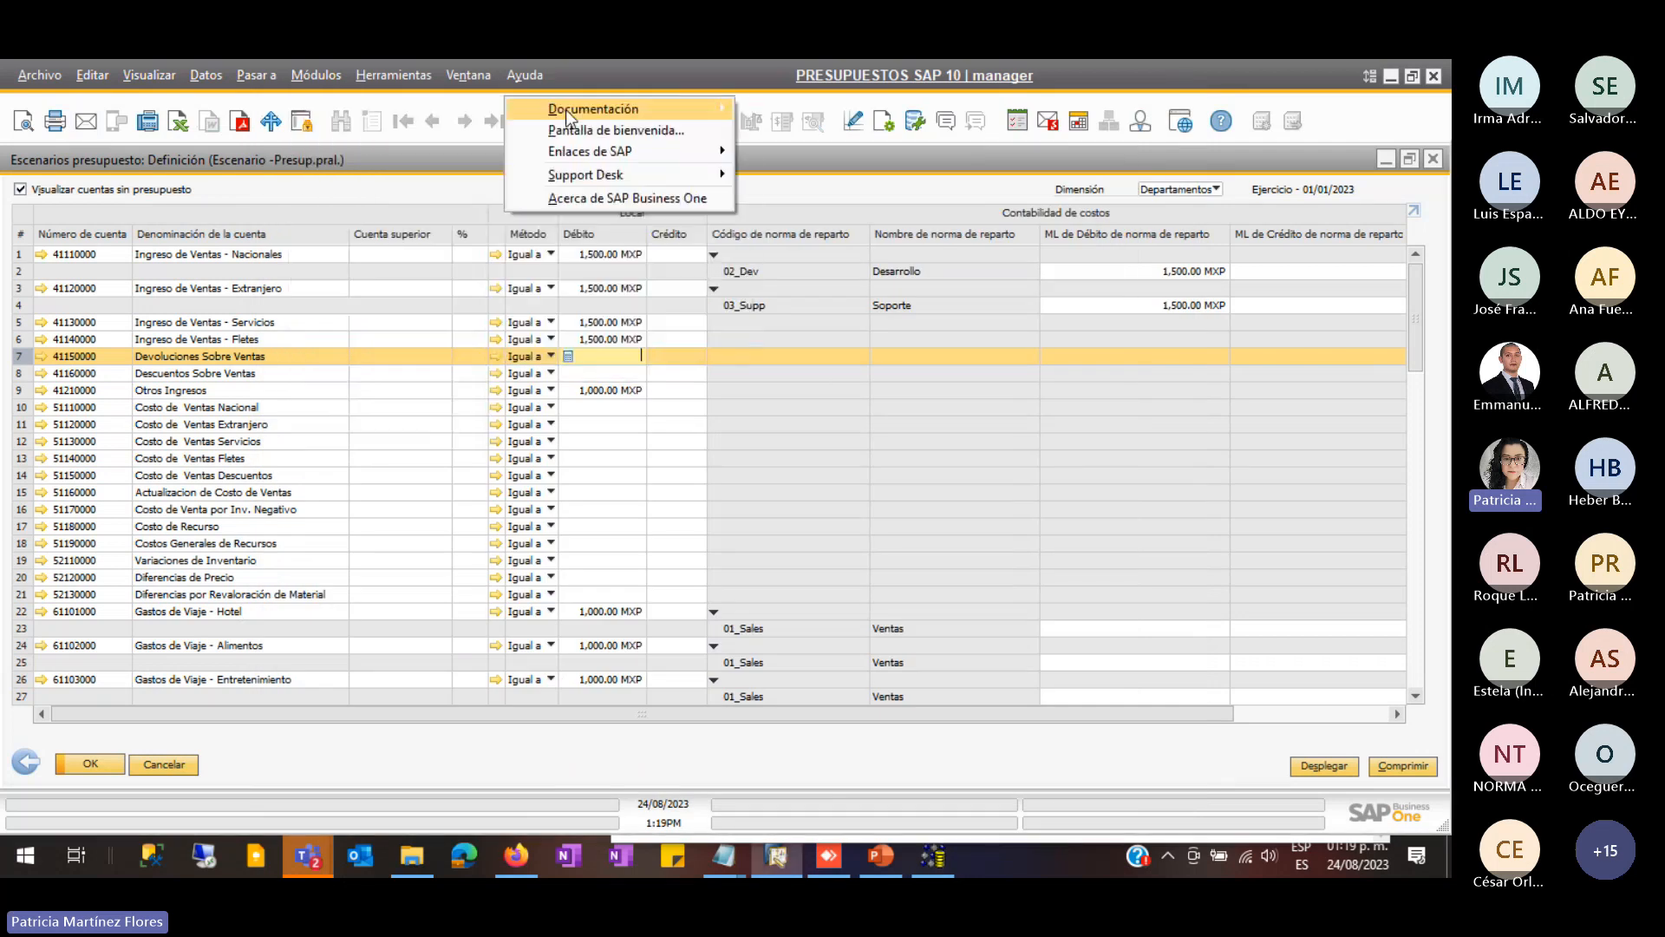
mouse_move(397, 78)
mouse_move(316, 76)
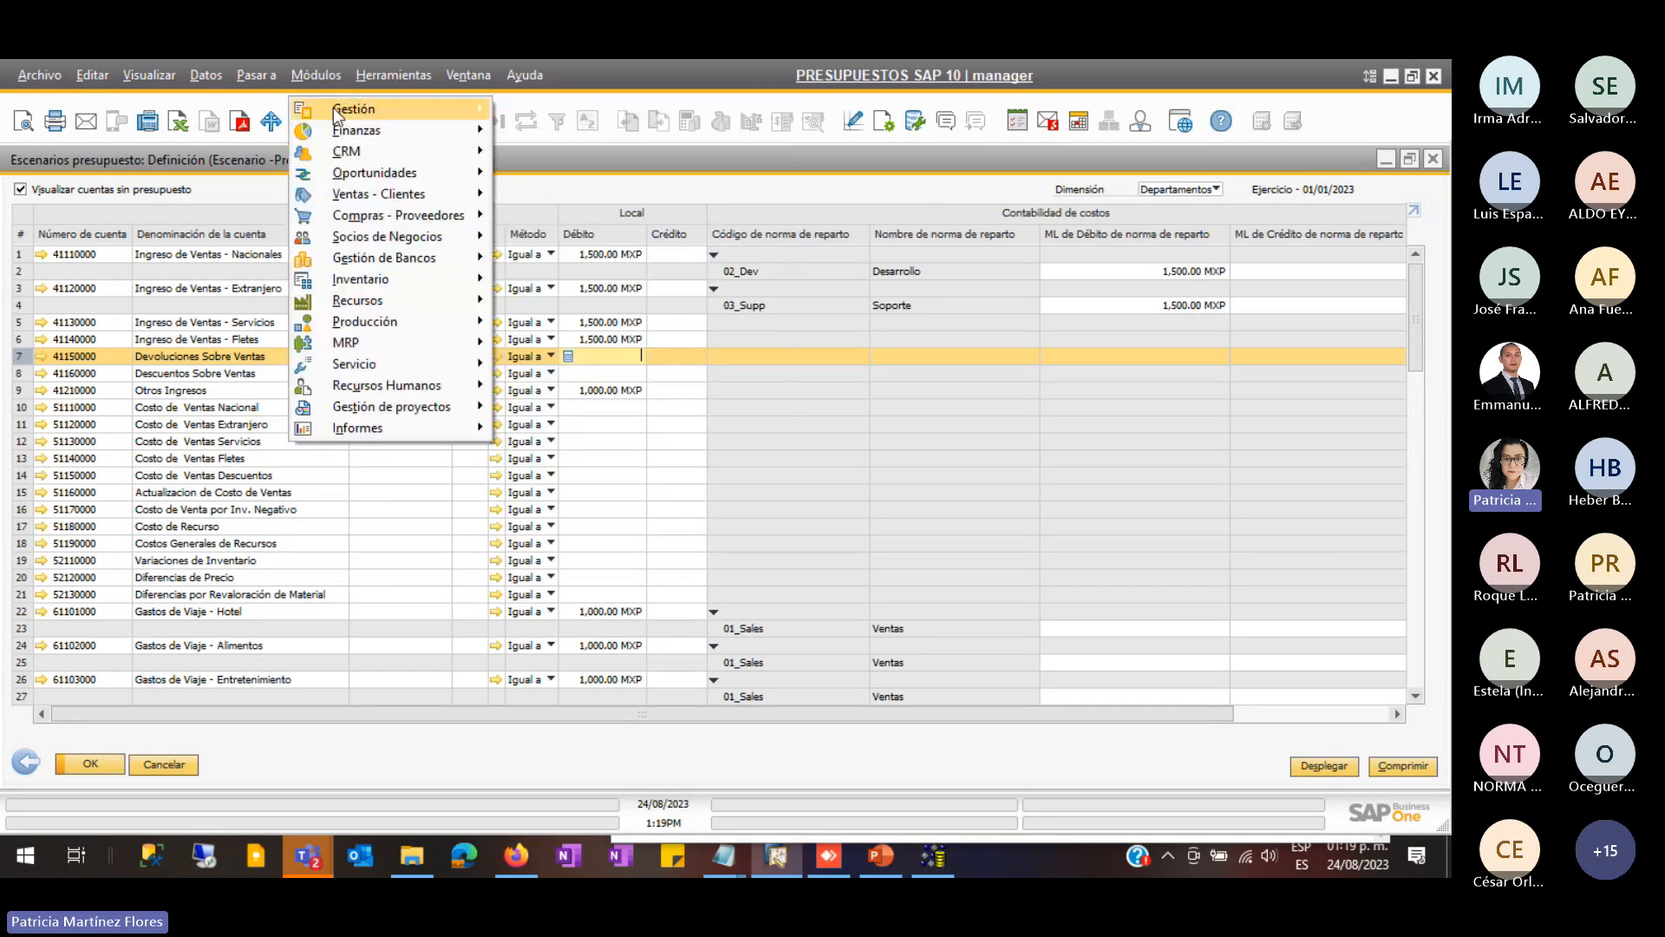
left_click(630, 111)
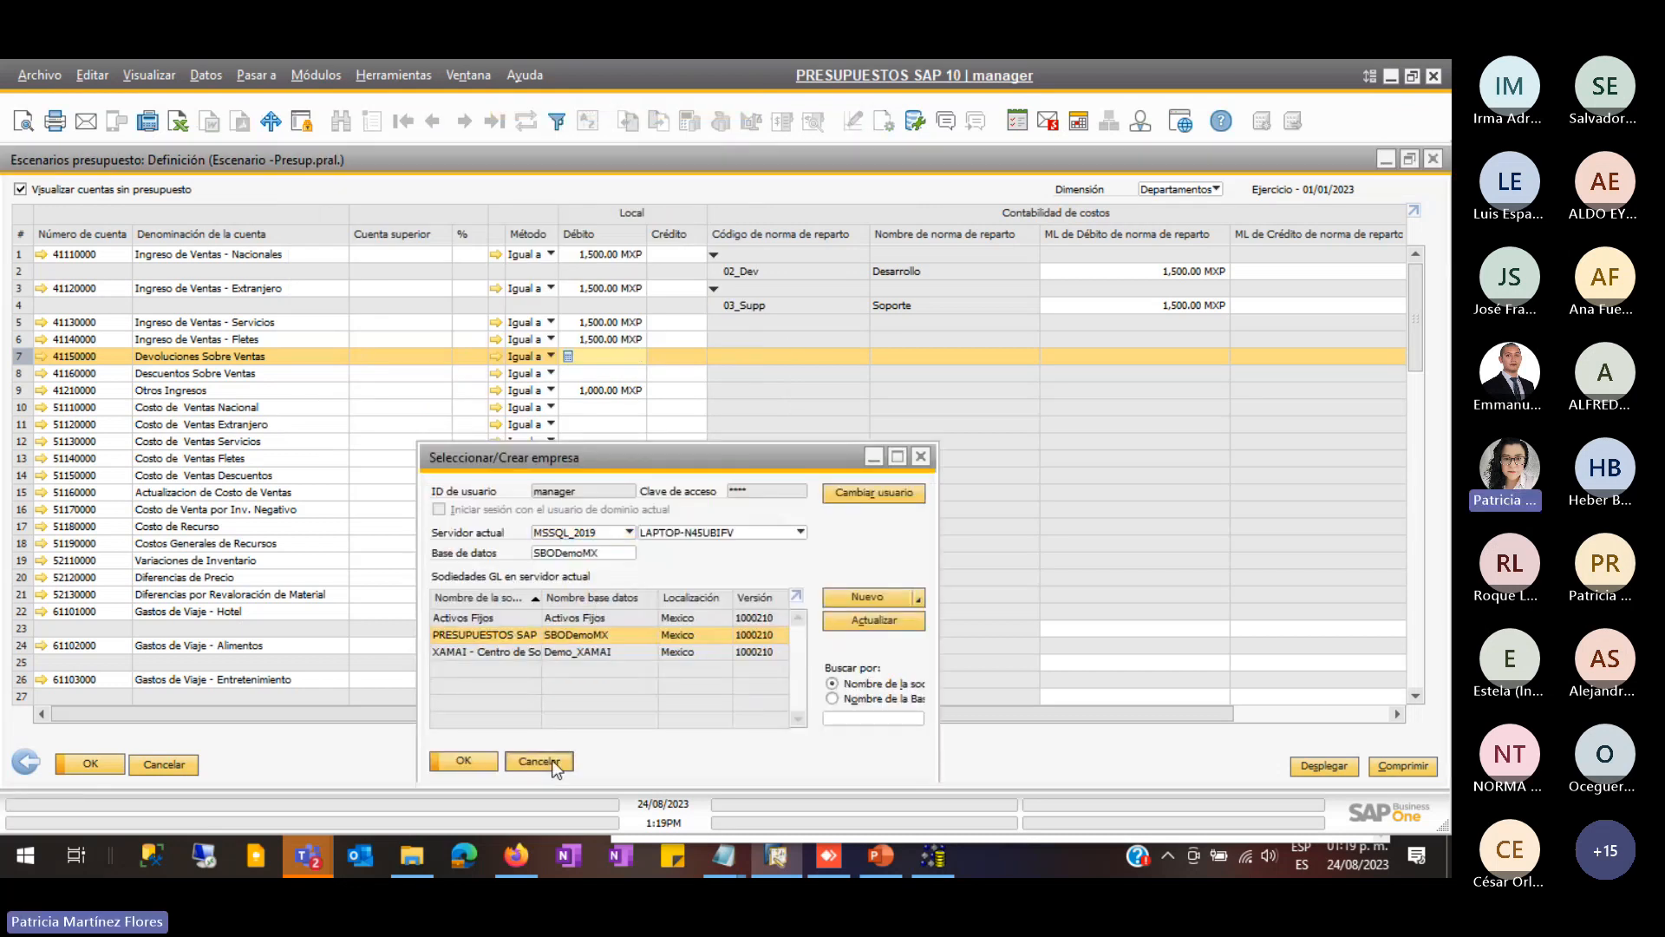
left_click(546, 760)
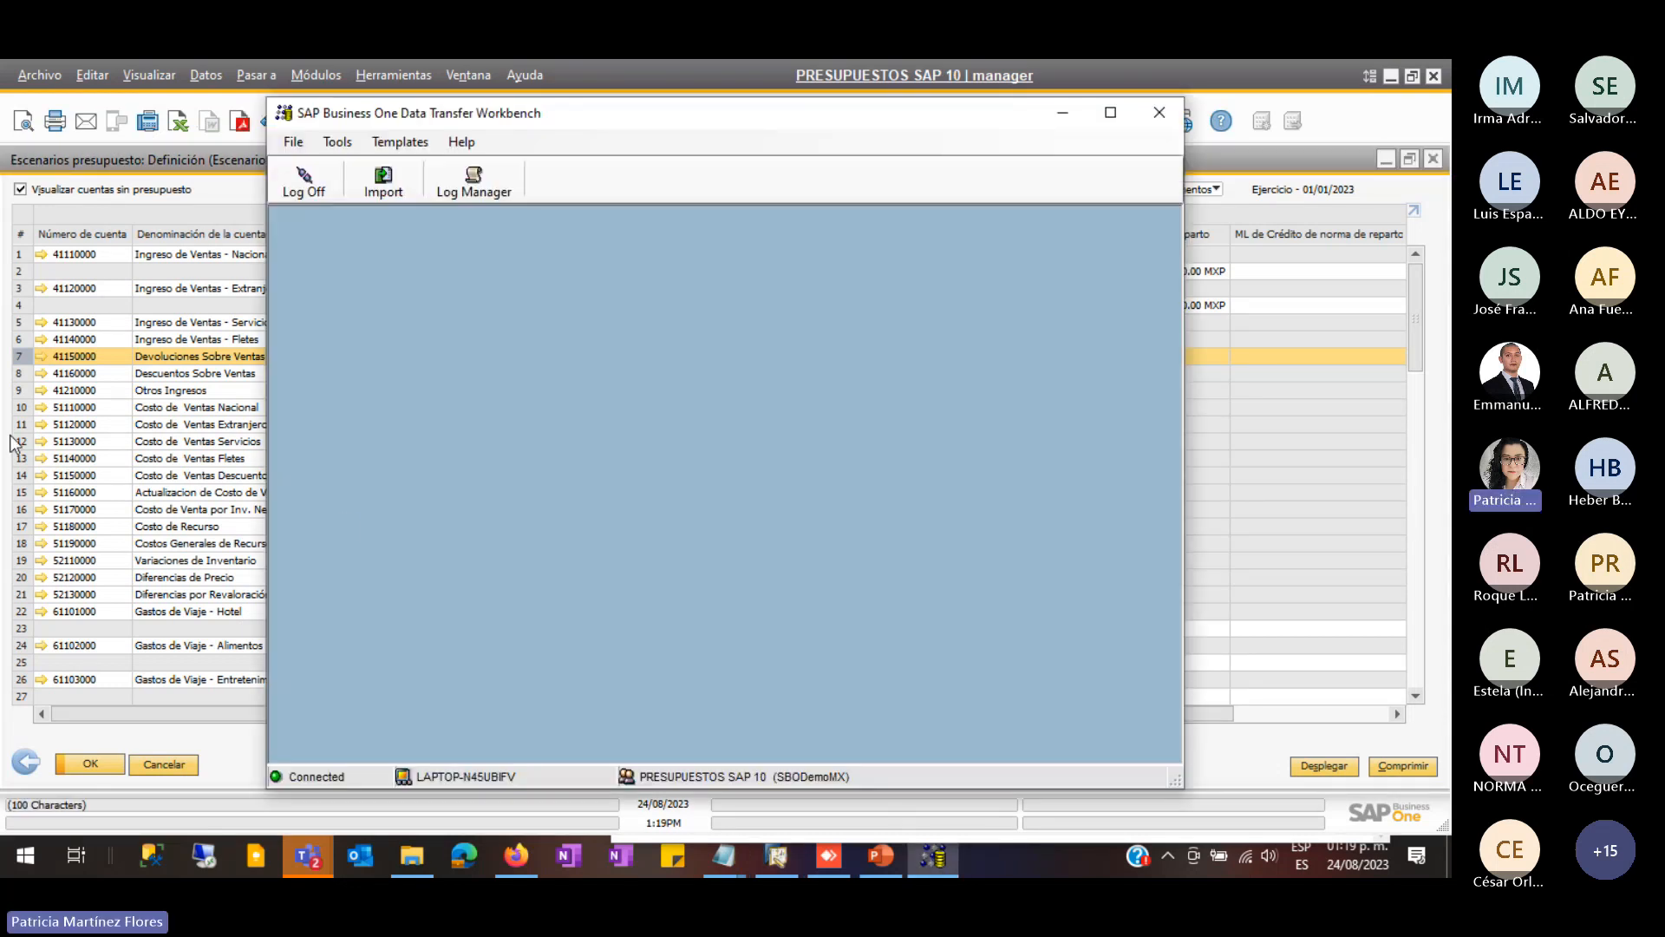
left_click(99, 402)
left_click(142, 764)
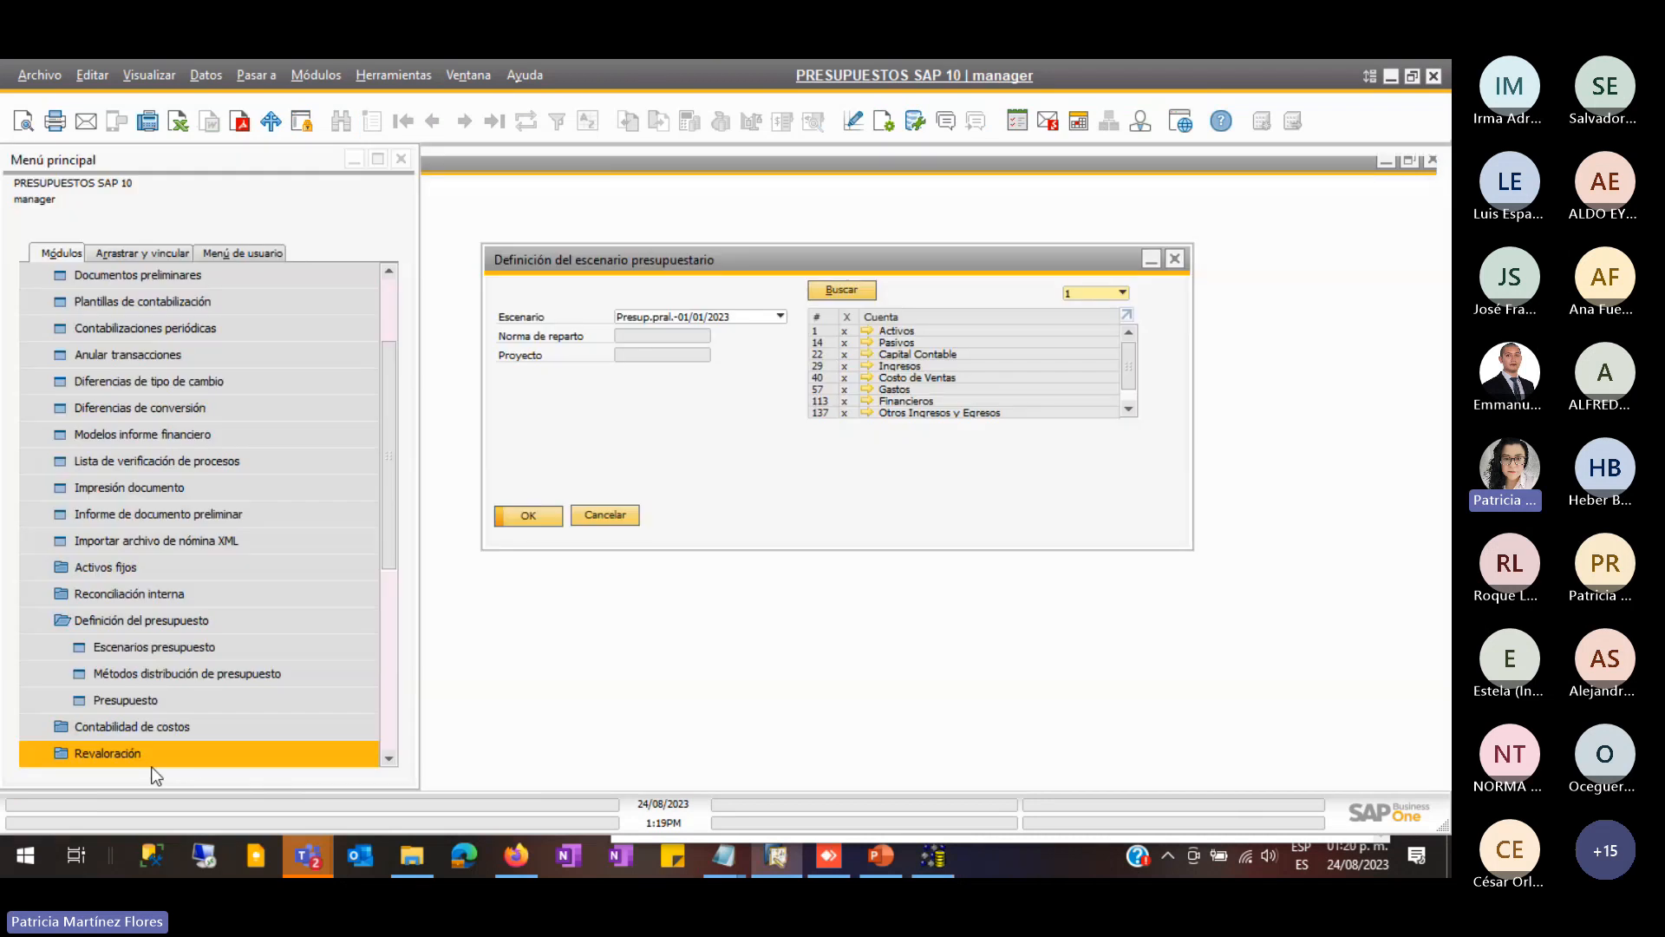
left_click(611, 521)
- Close the OBGT - Budget1 Notepad window saving changes, and return to Data Transfer Workbench
left_click_drag(951, 843, 948, 832)
double_click(948, 833)
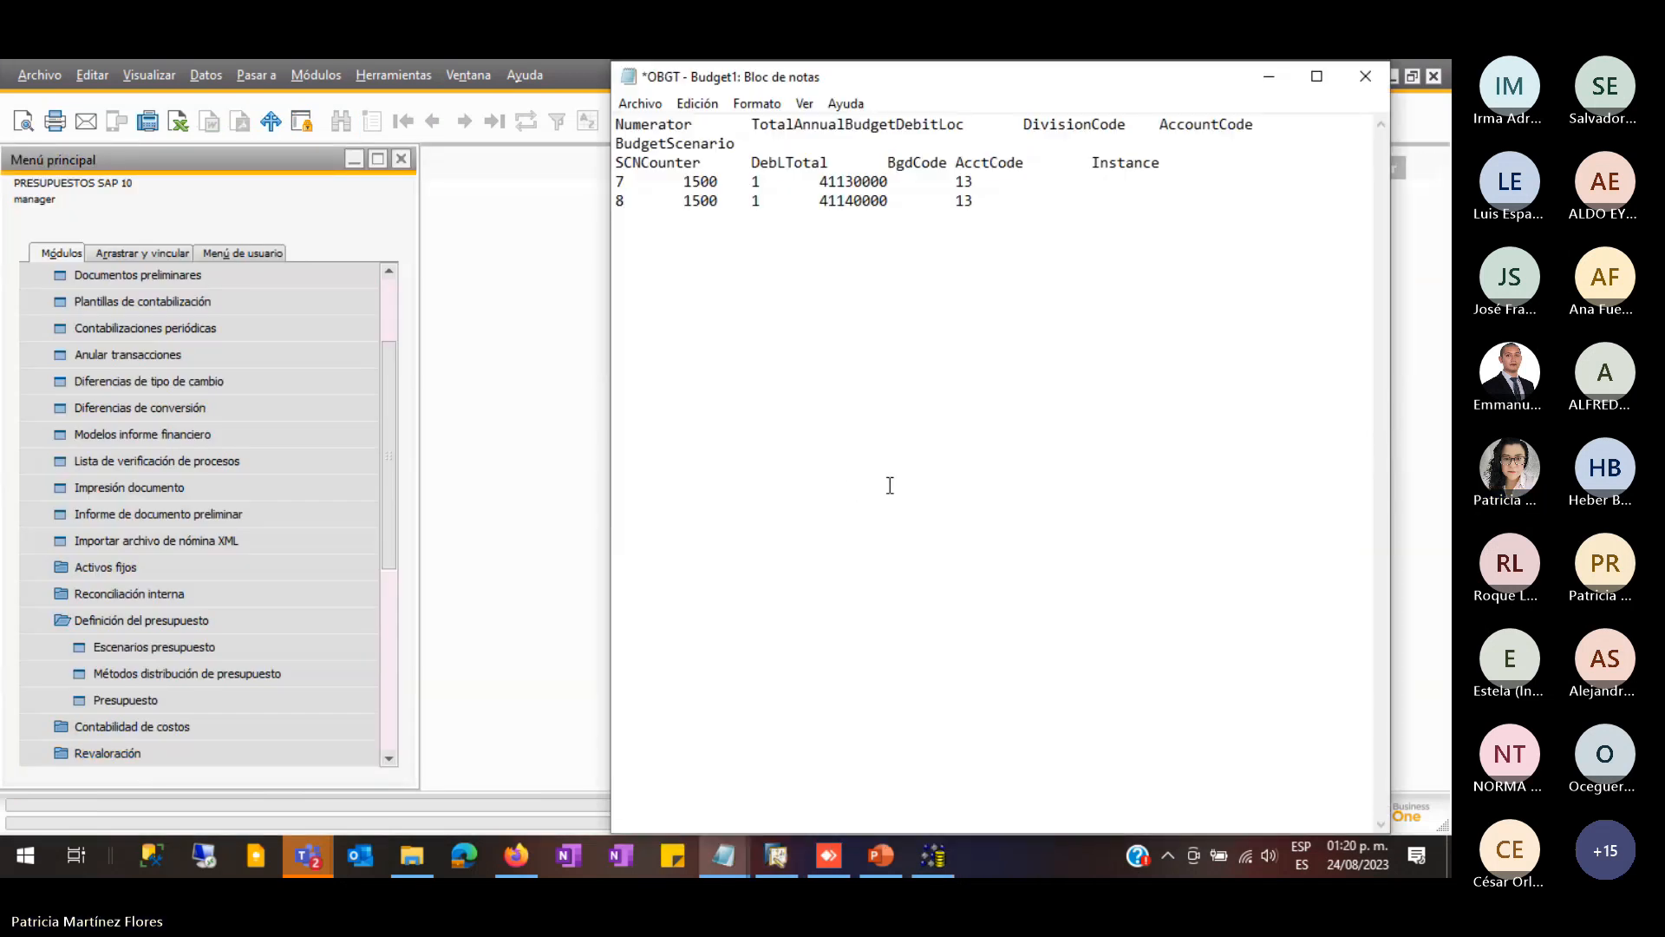
left_click(1365, 76)
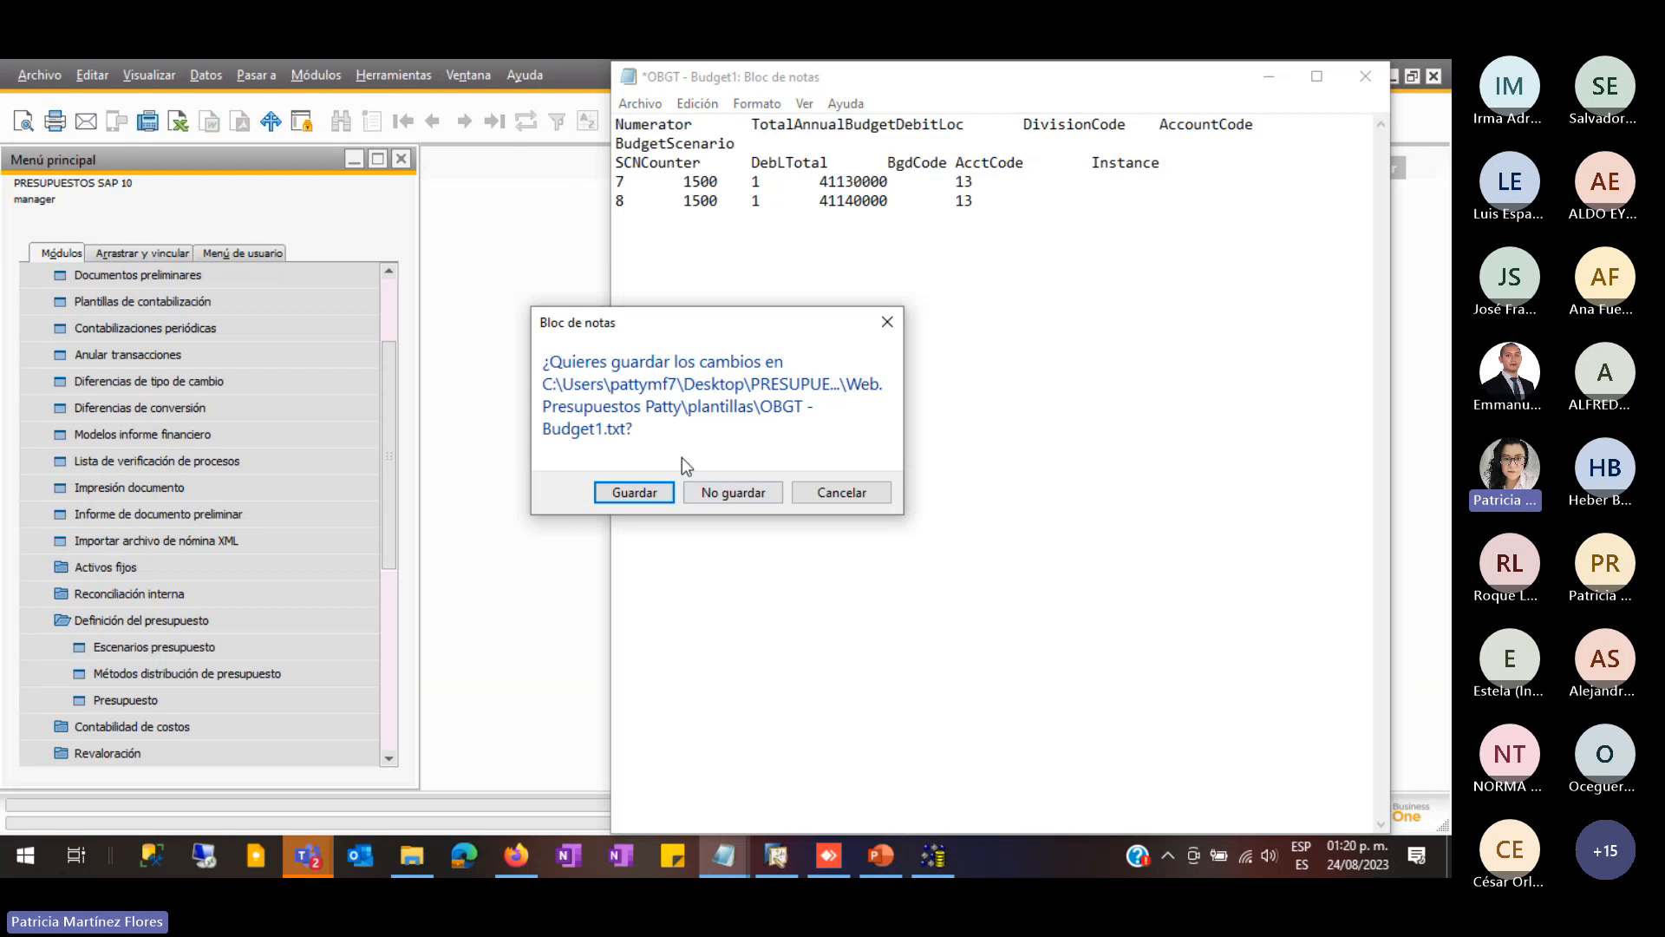
left_click(634, 492)
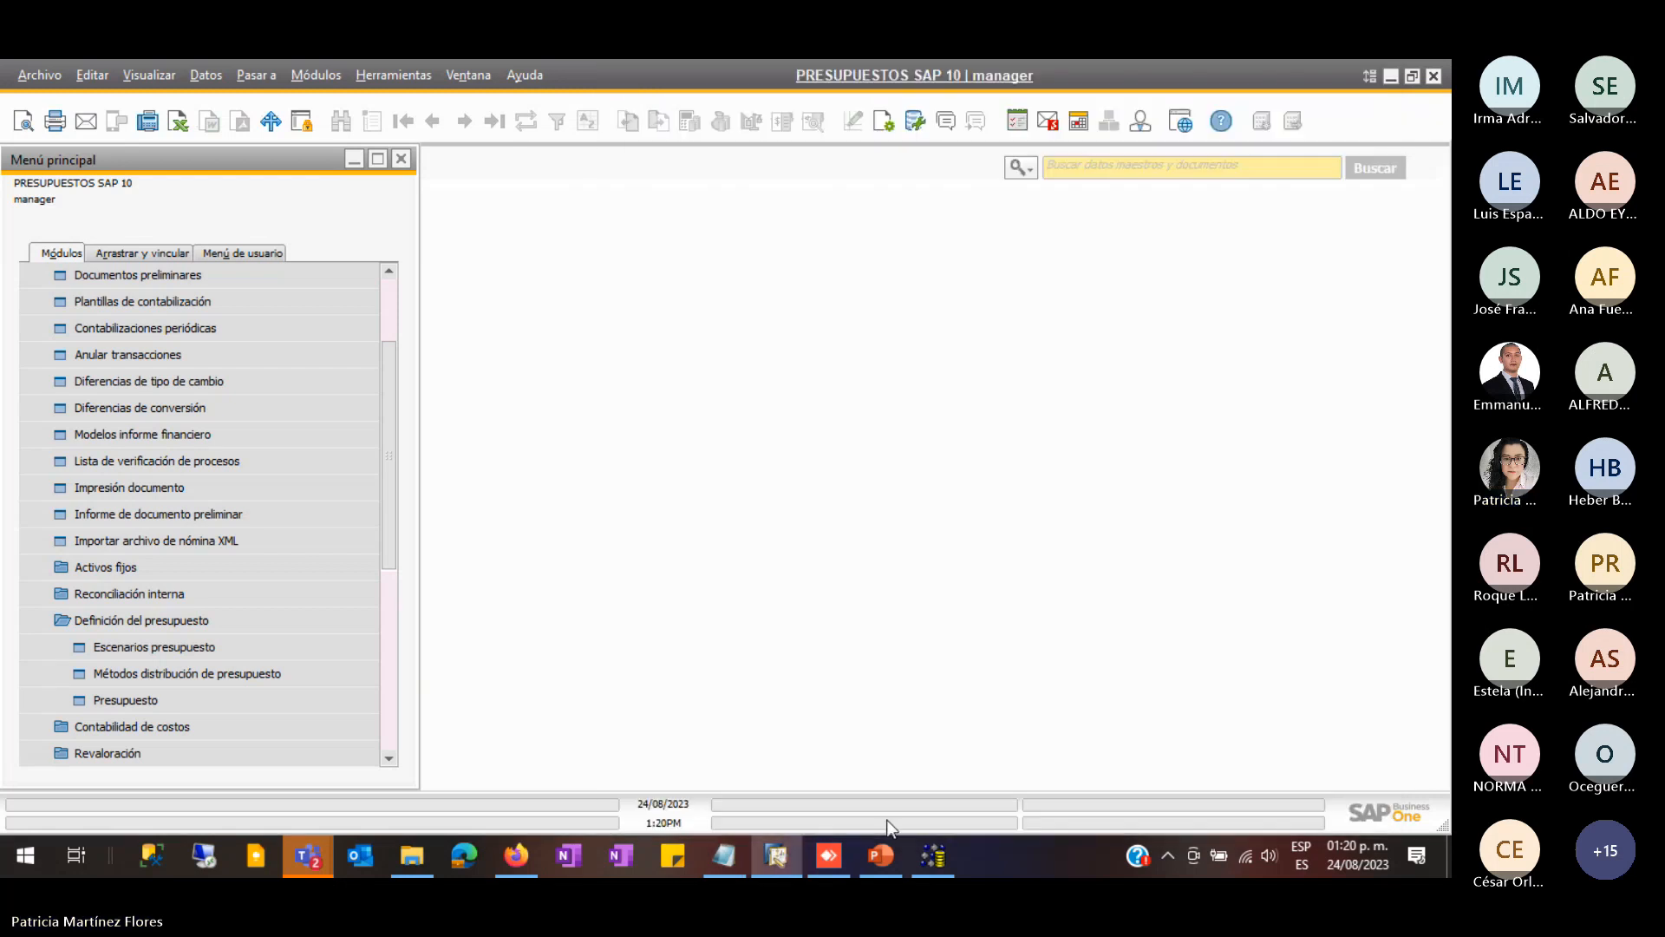
left_click(934, 856)
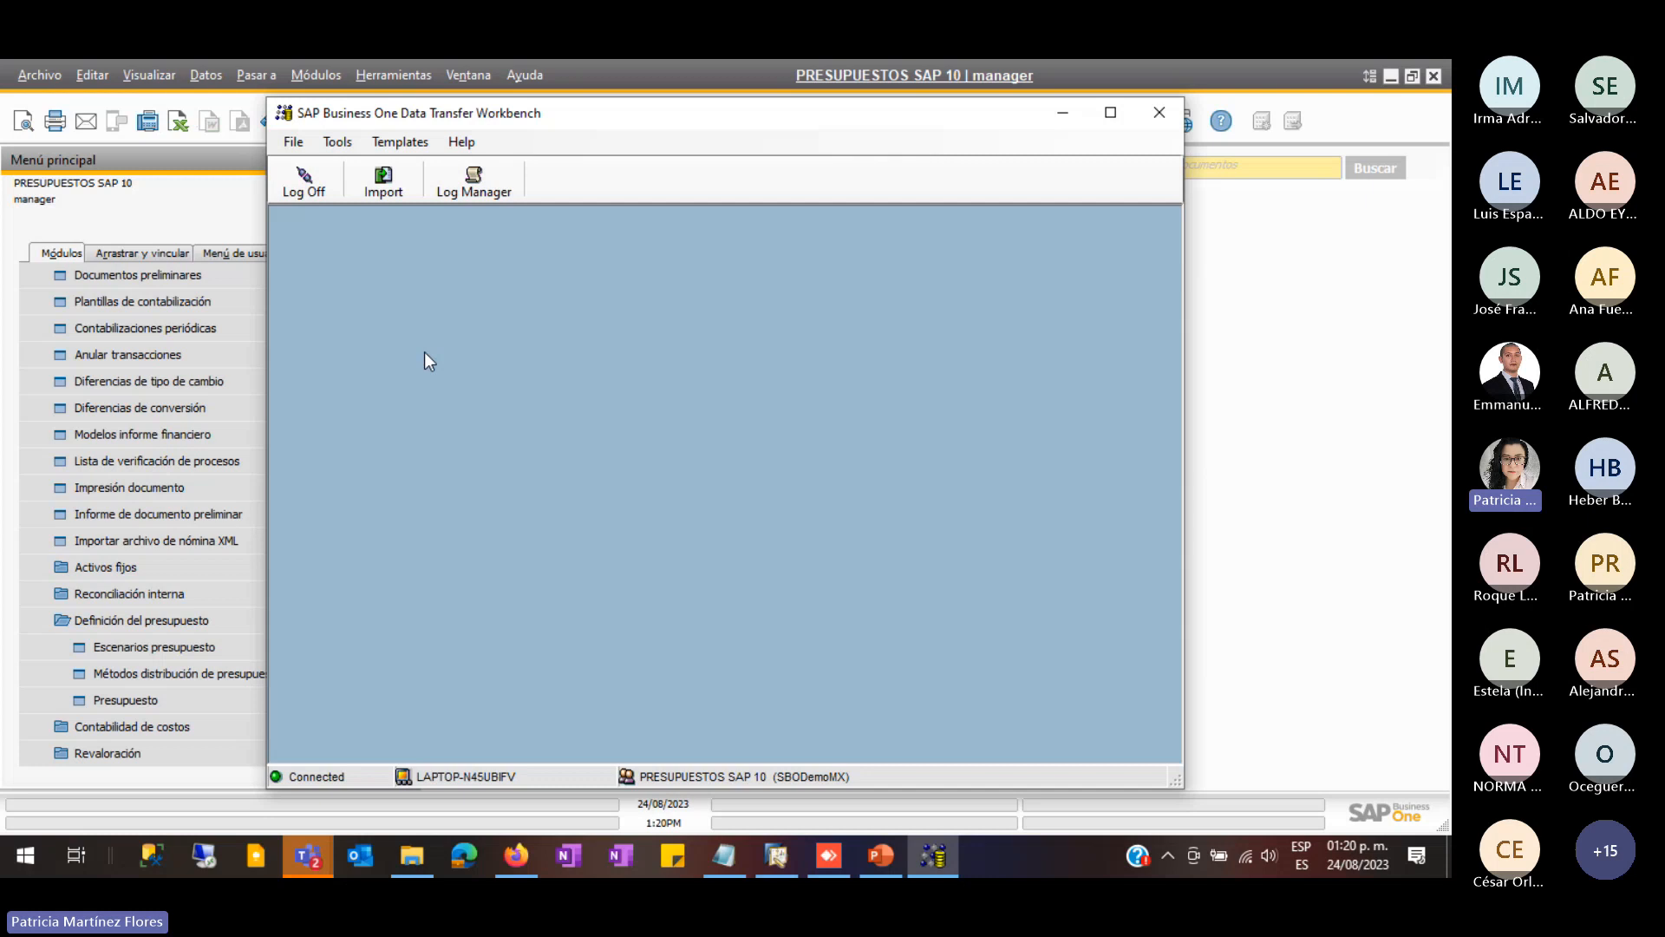
- Start a Transactional Data import, Add New Data, with Financials > Budget Setup > Budget as the object
left_click(384, 192)
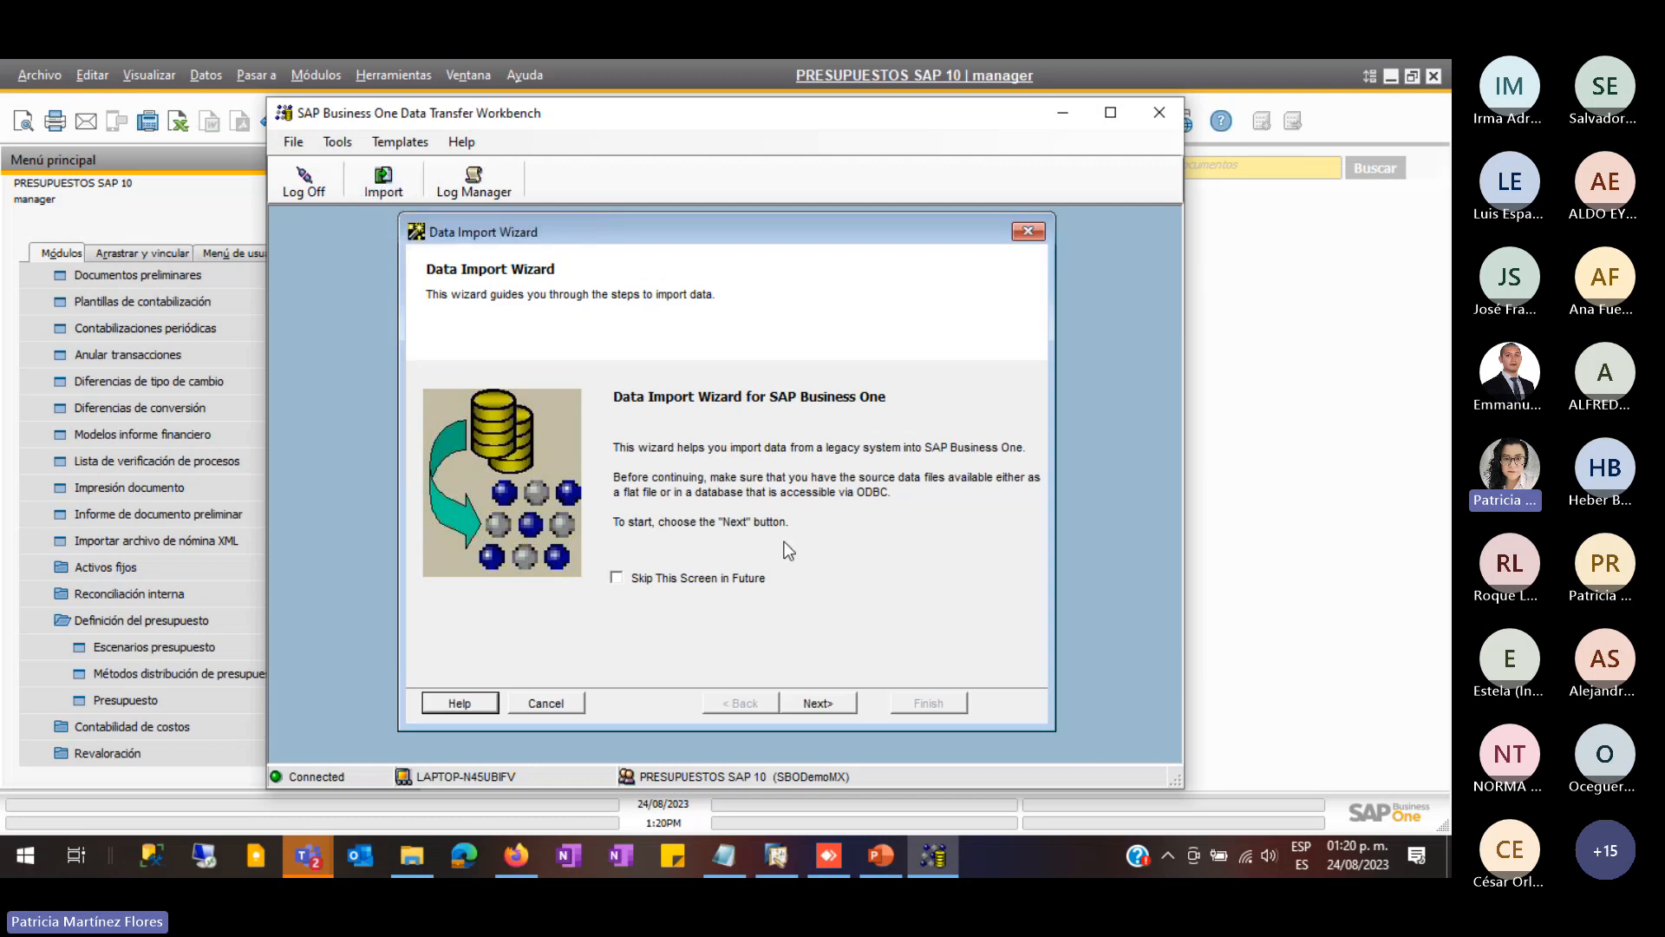
left_click(828, 703)
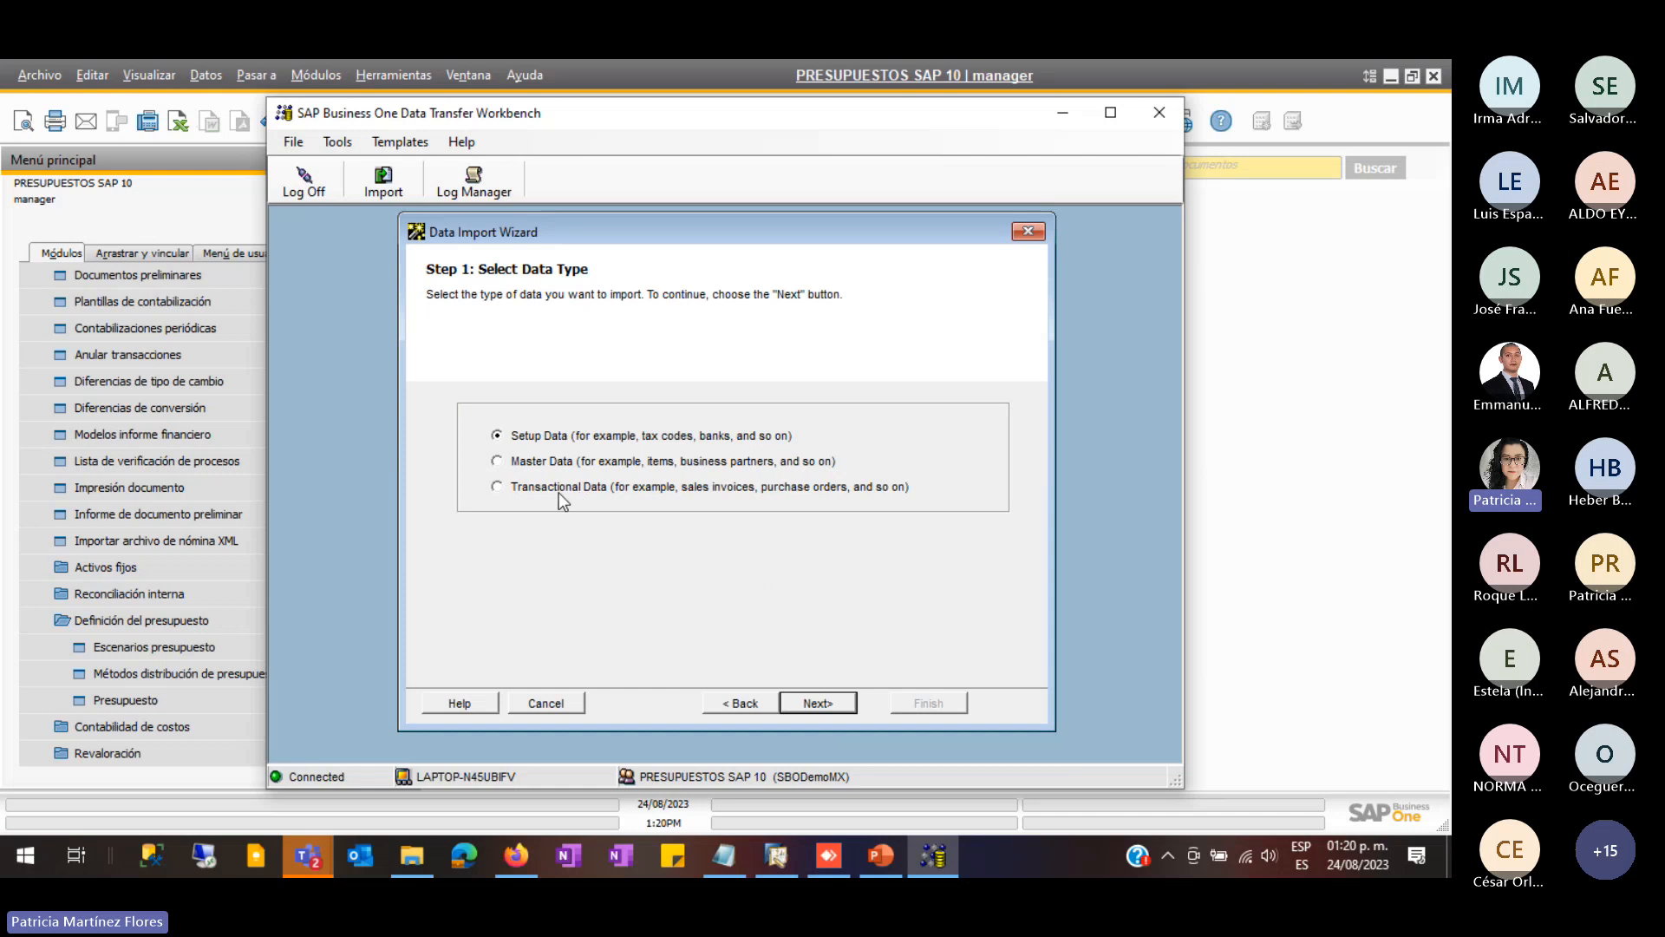
left_click(559, 491)
left_click(828, 703)
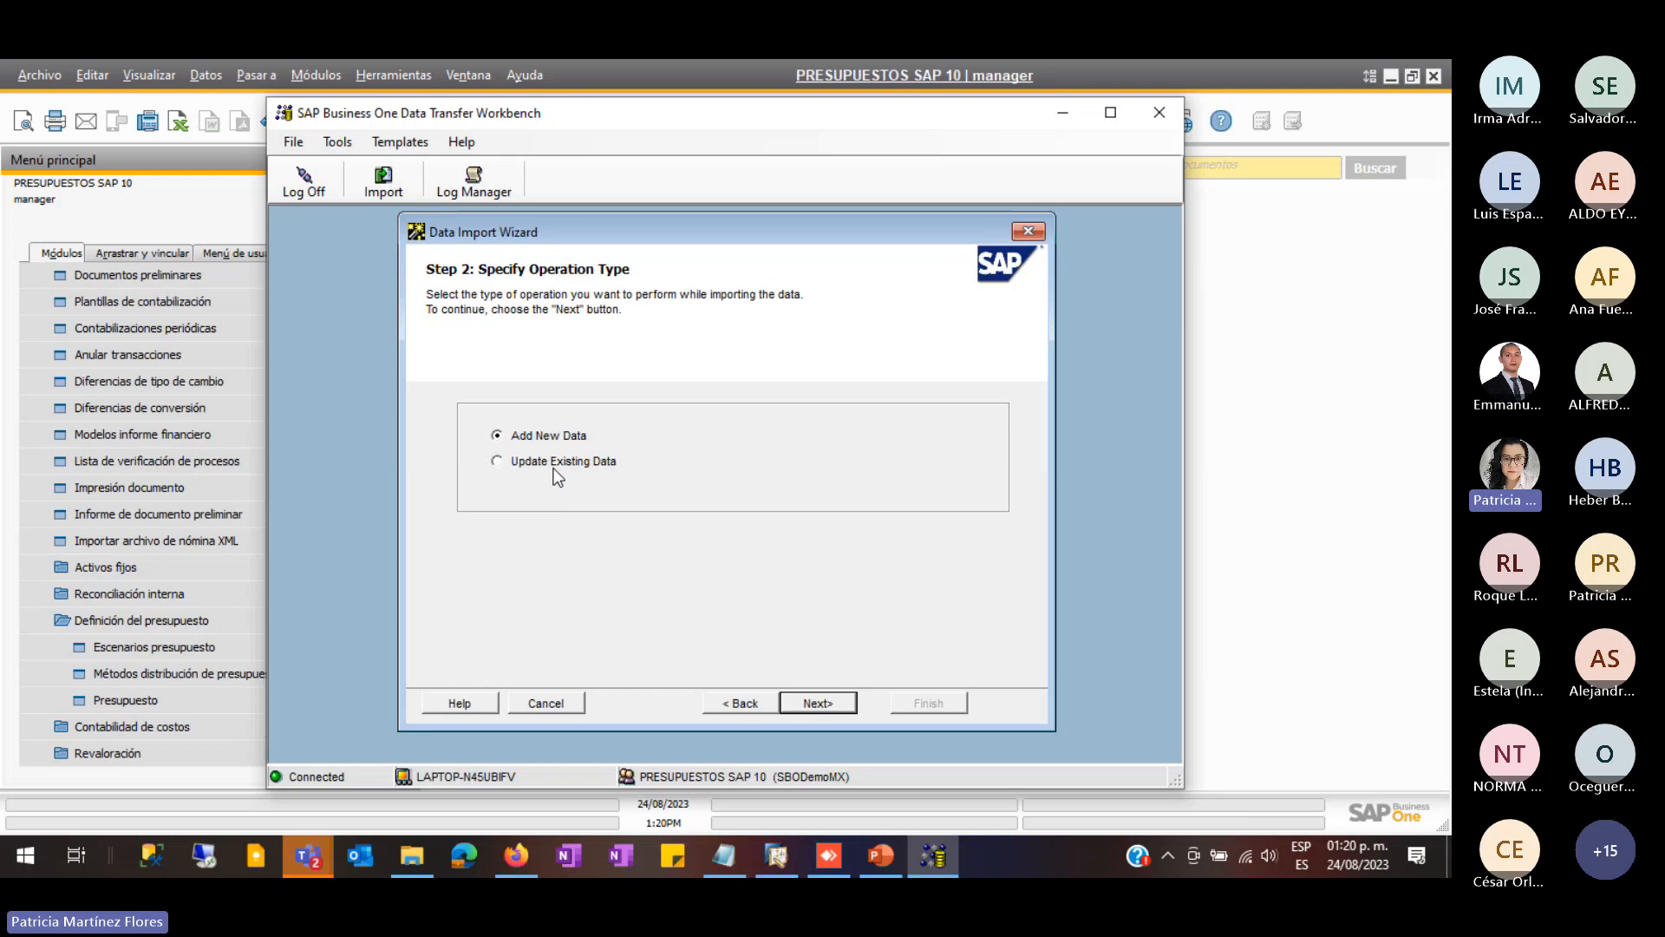
left_click(816, 703)
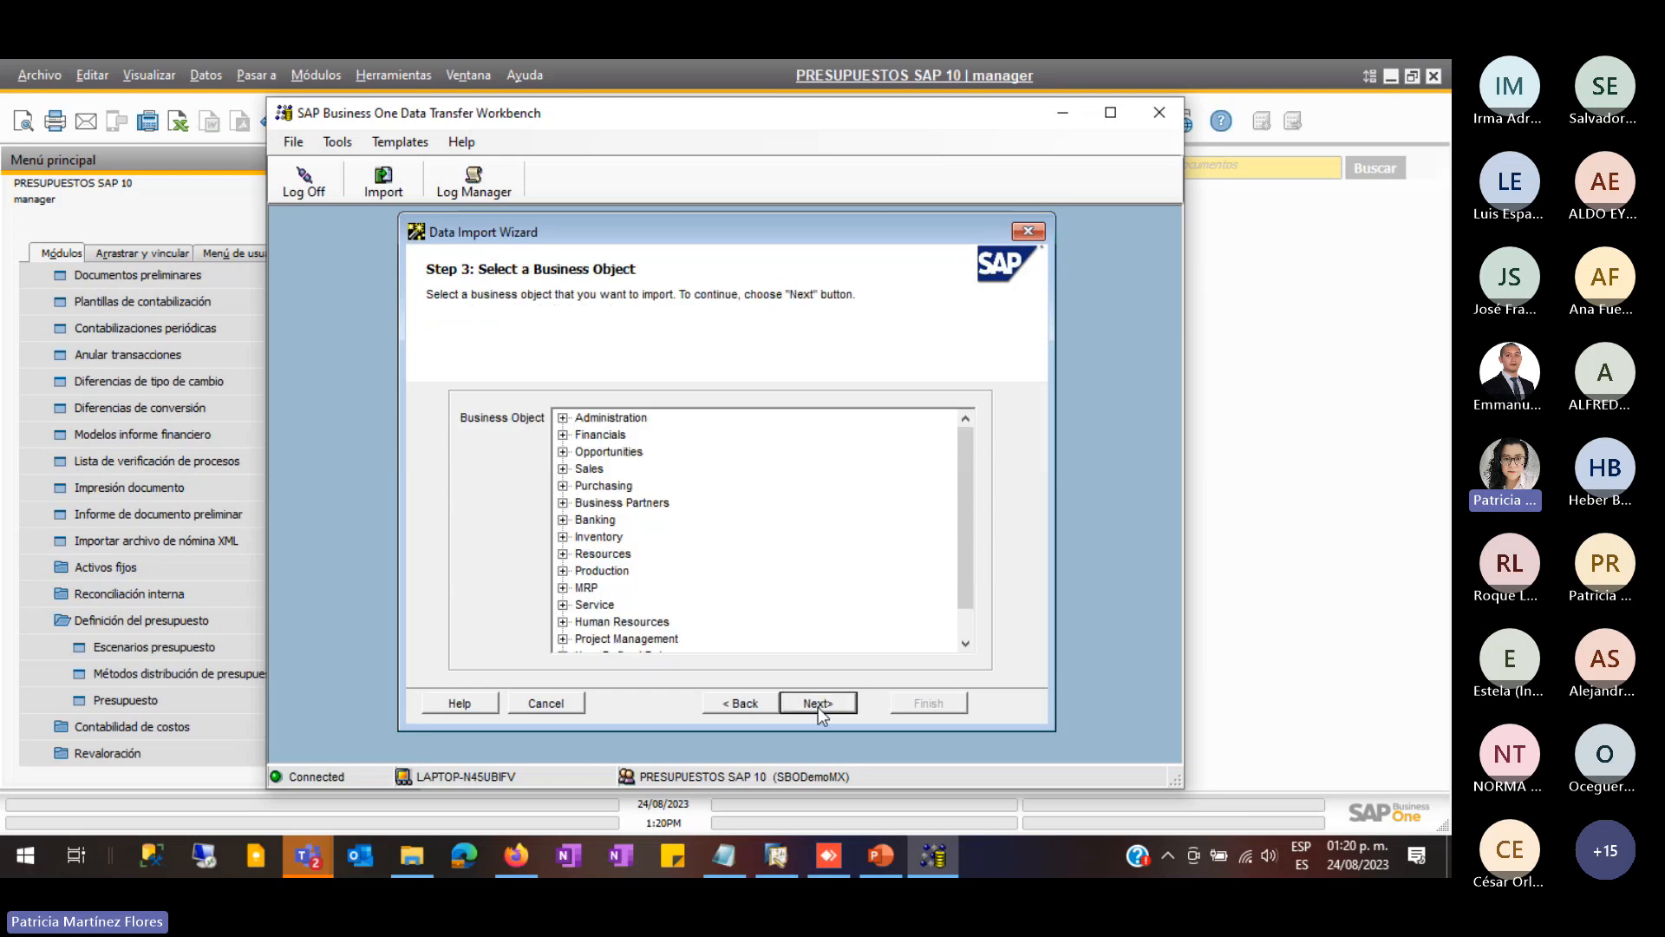
left_click(563, 435)
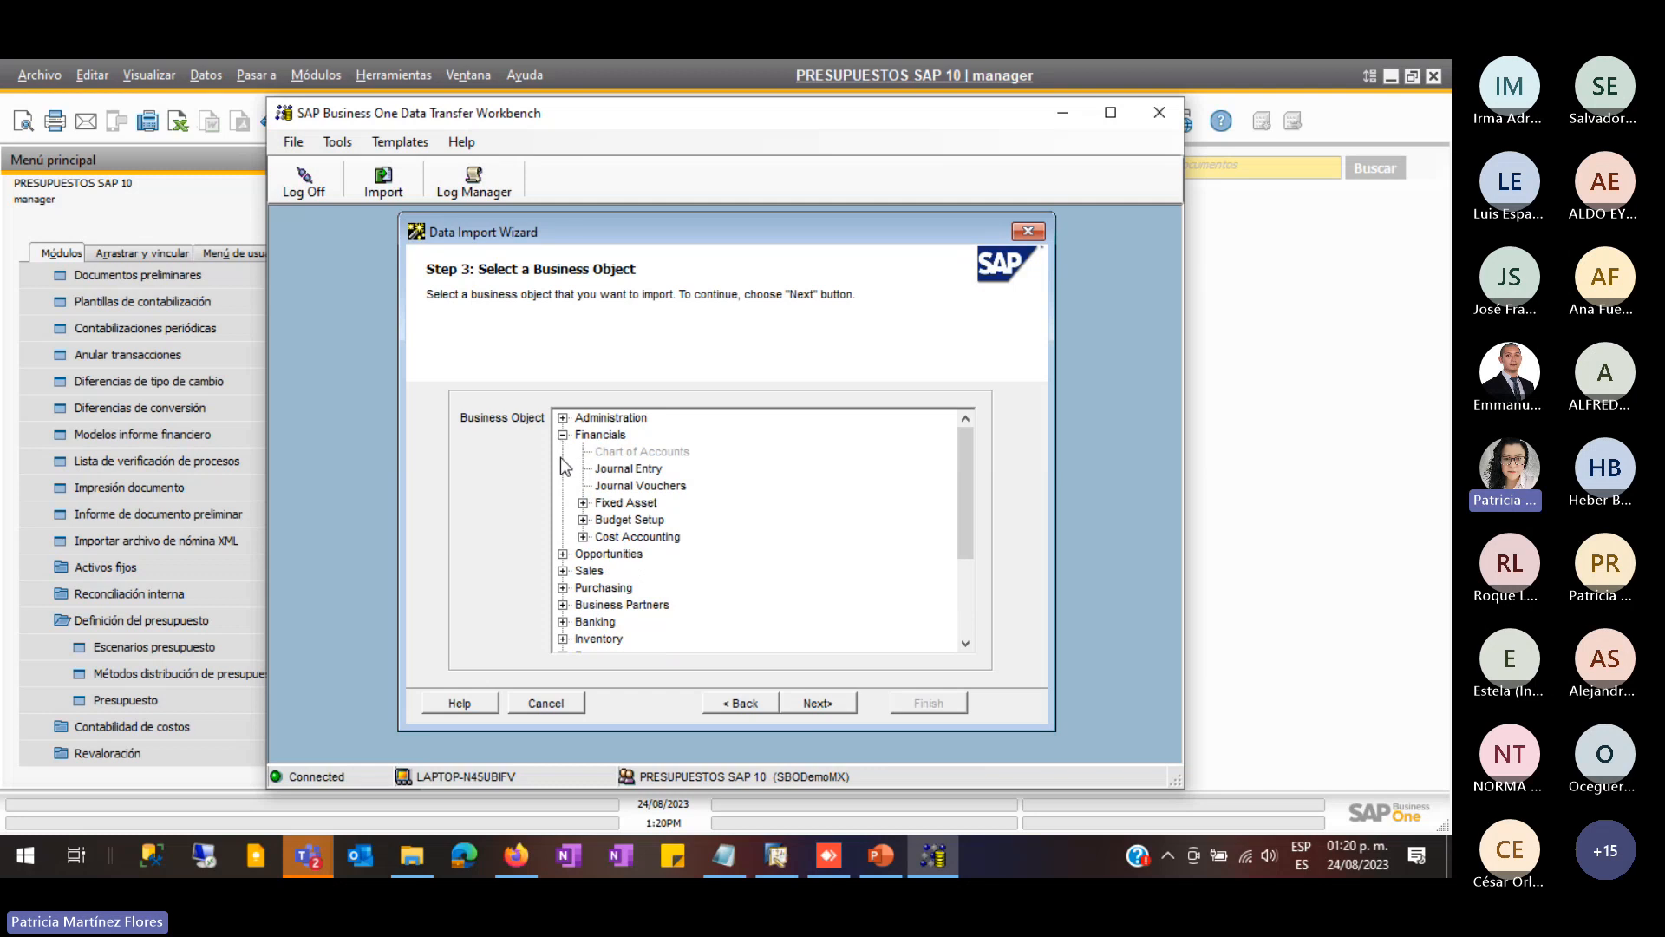
left_click(584, 520)
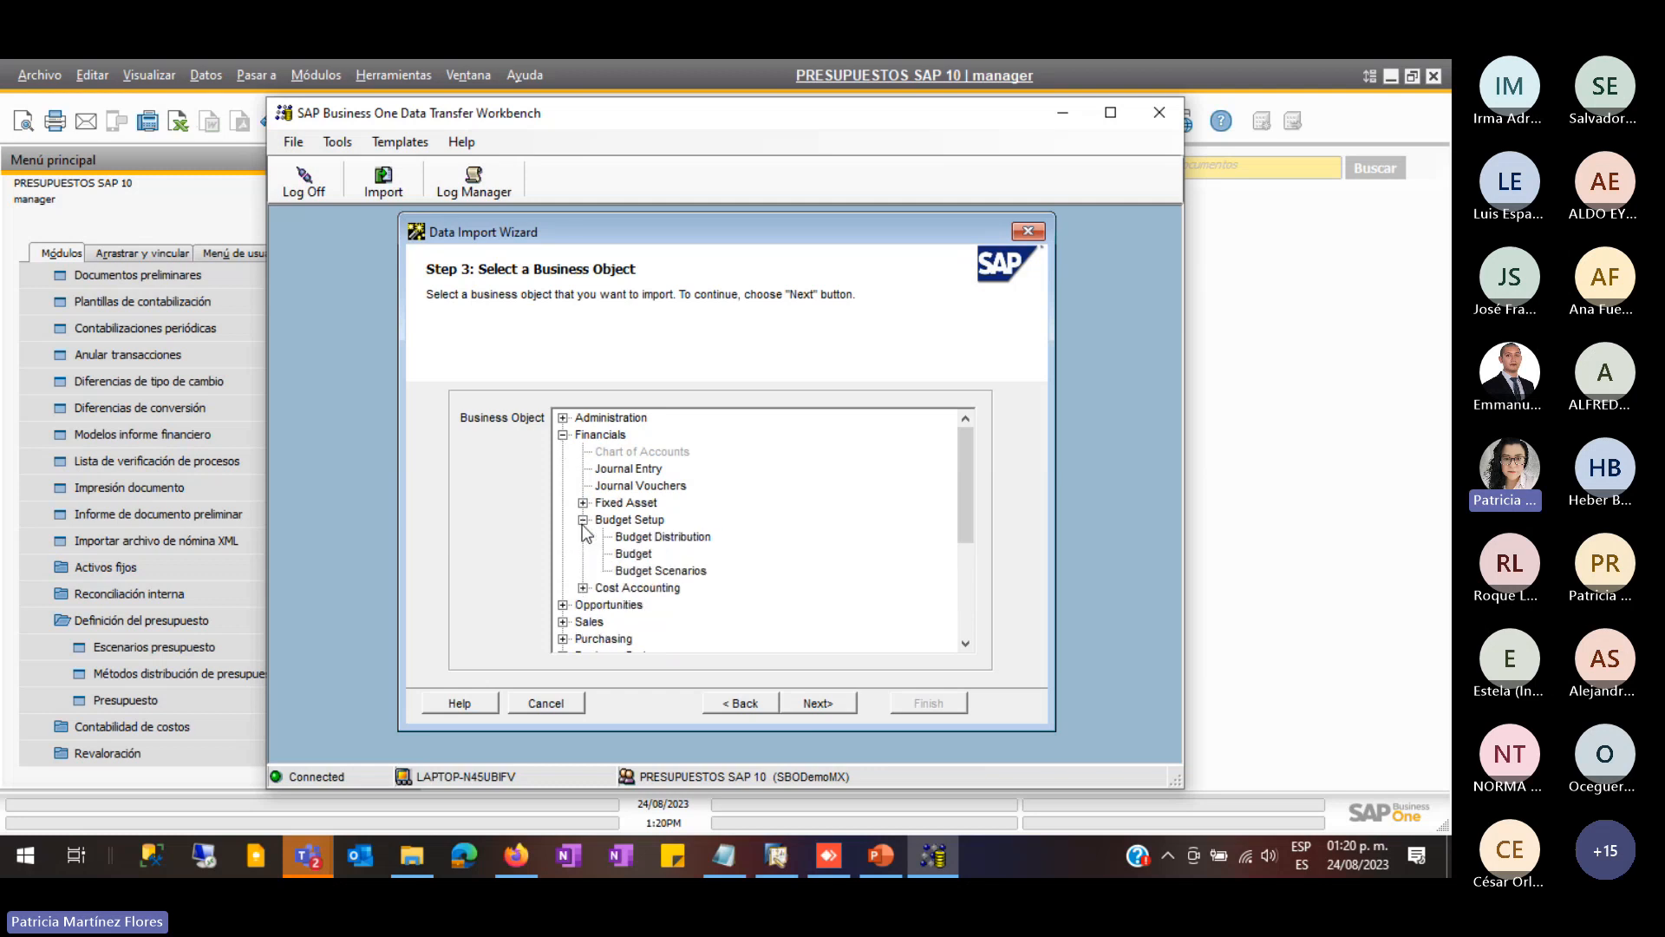
left_click(640, 558)
left_click(818, 703)
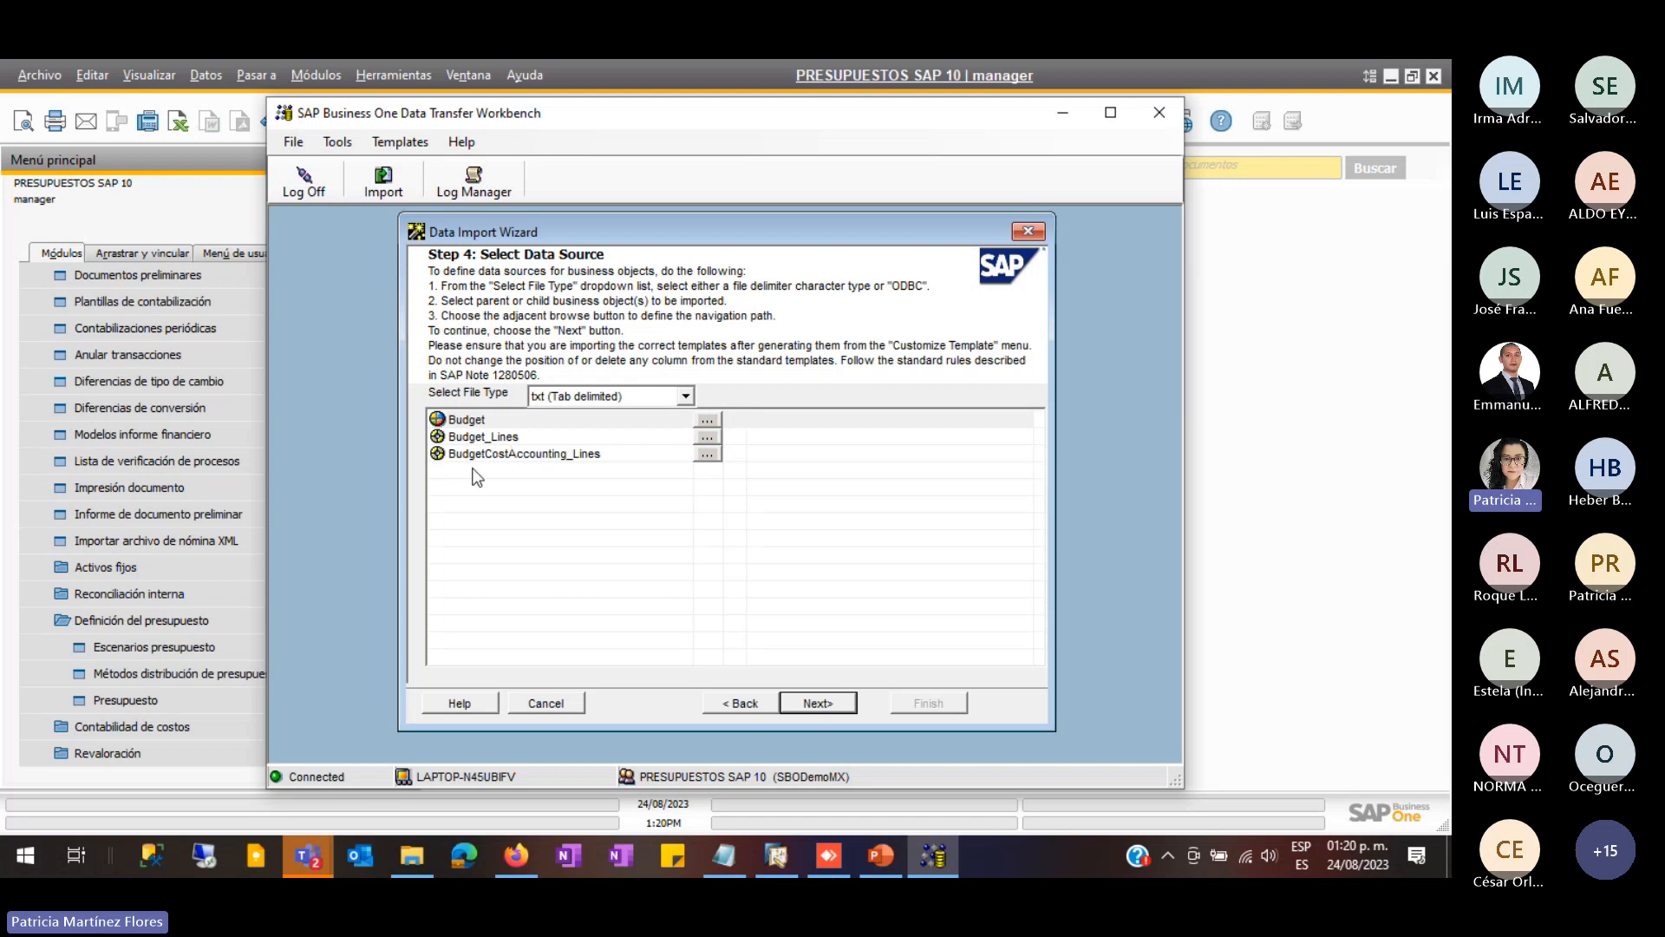
- Assign OBGT - Budget1 from the plantillas folder as the Budget source file
left_click(710, 420)
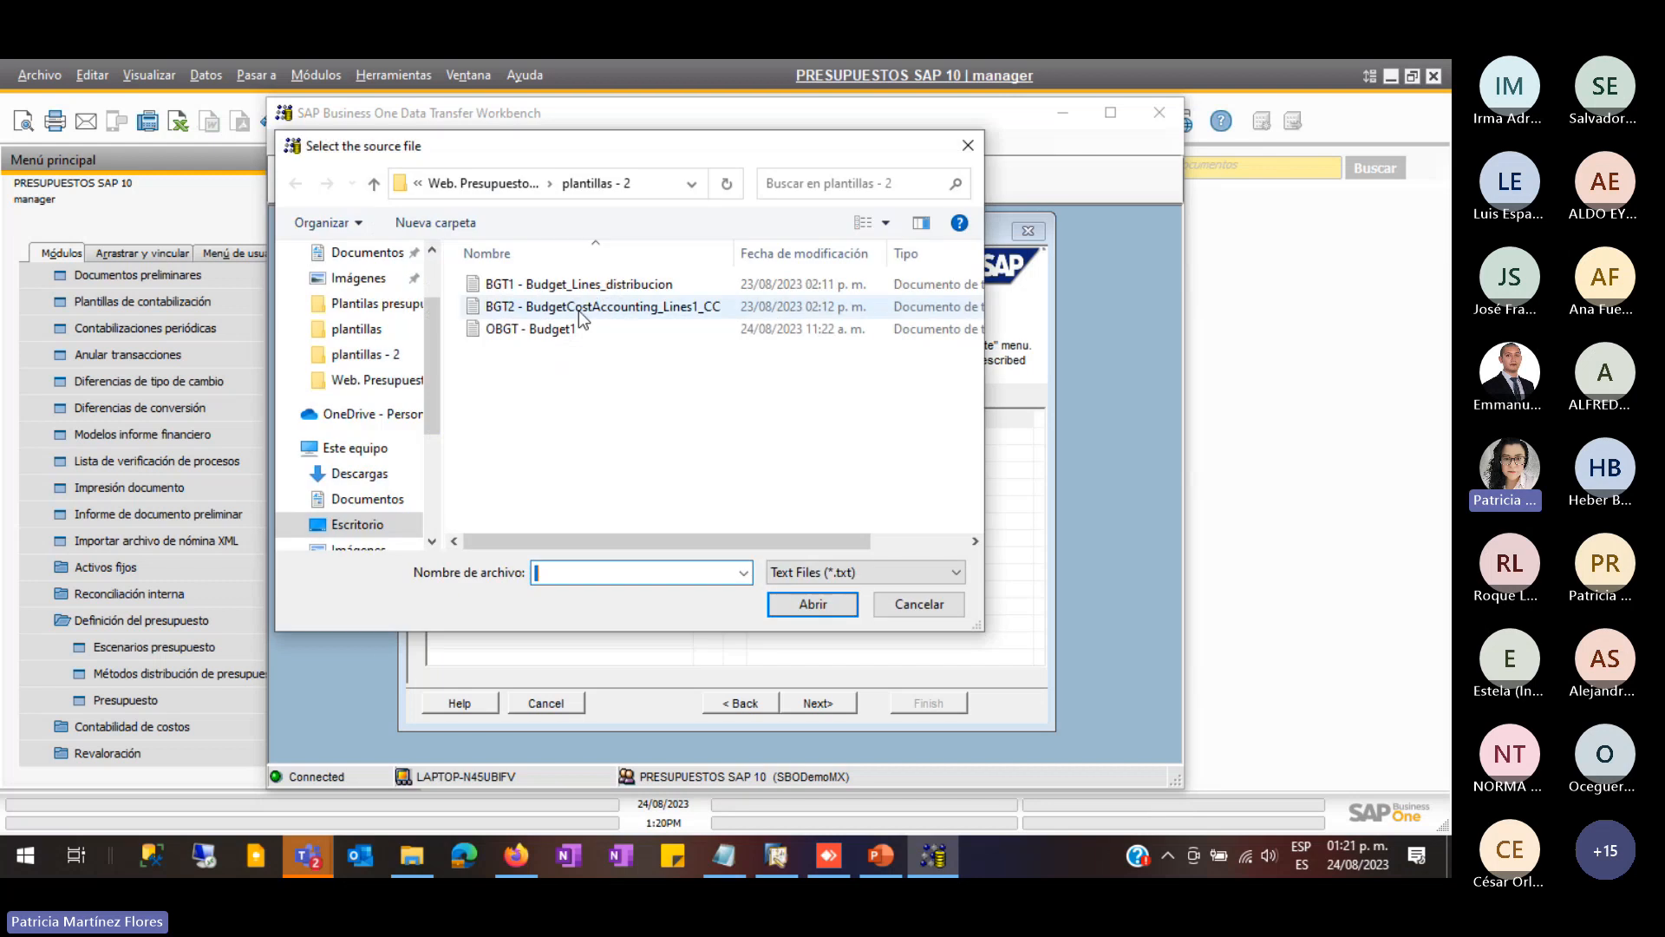
left_click(503, 332)
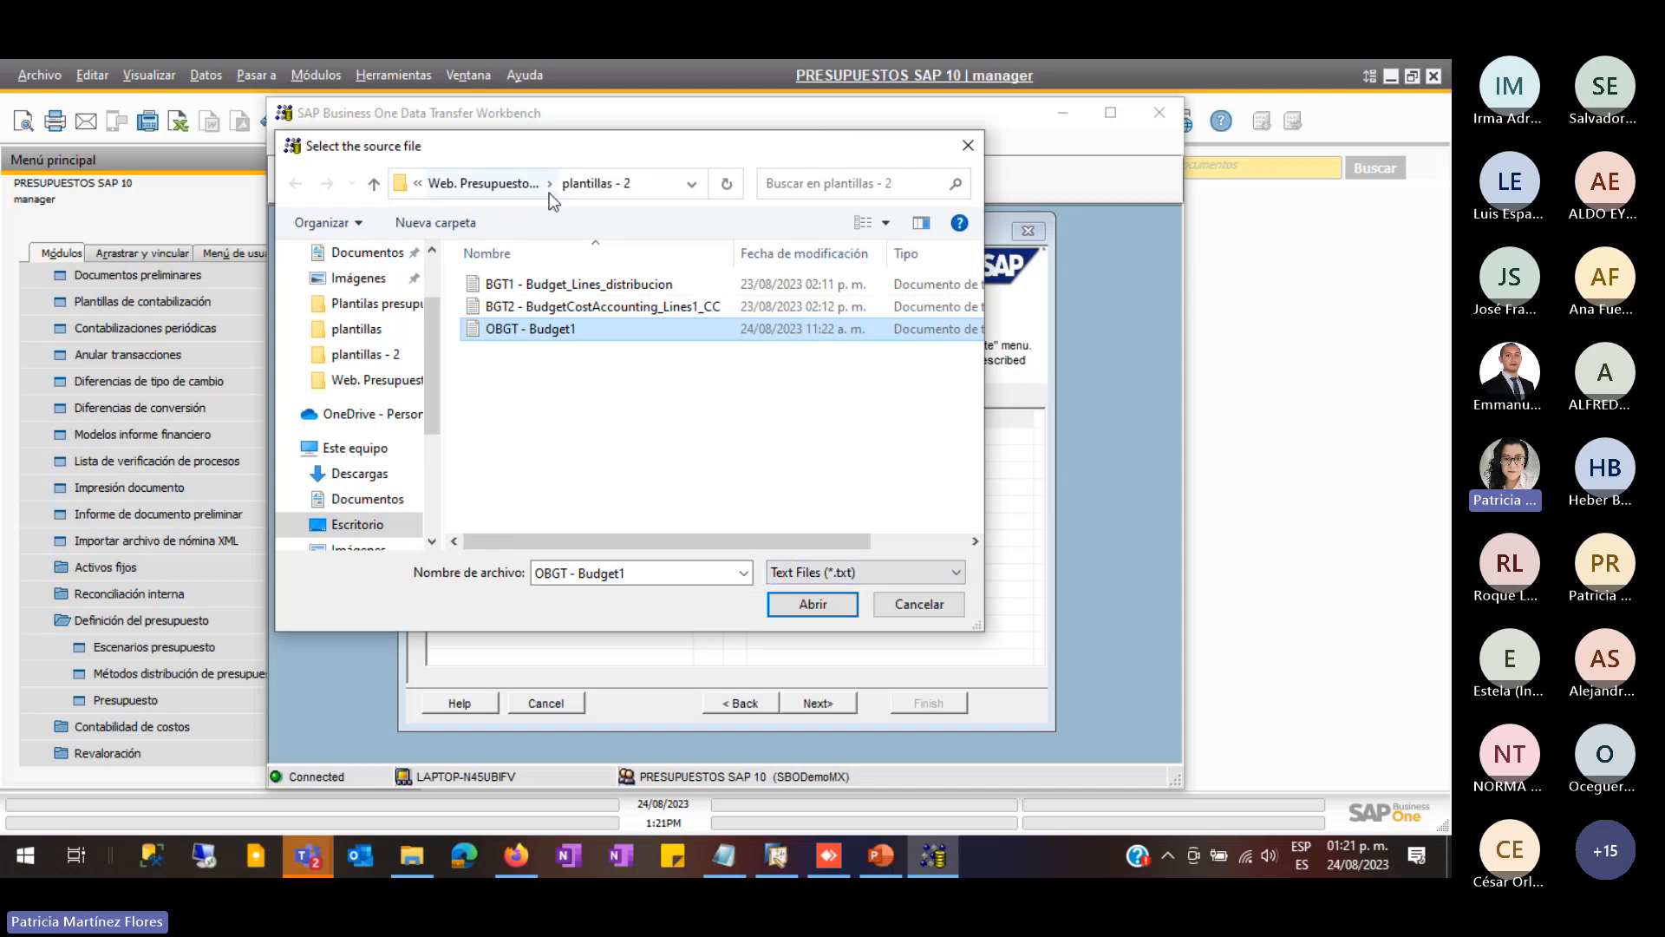
left_click(527, 190)
double_click(516, 284)
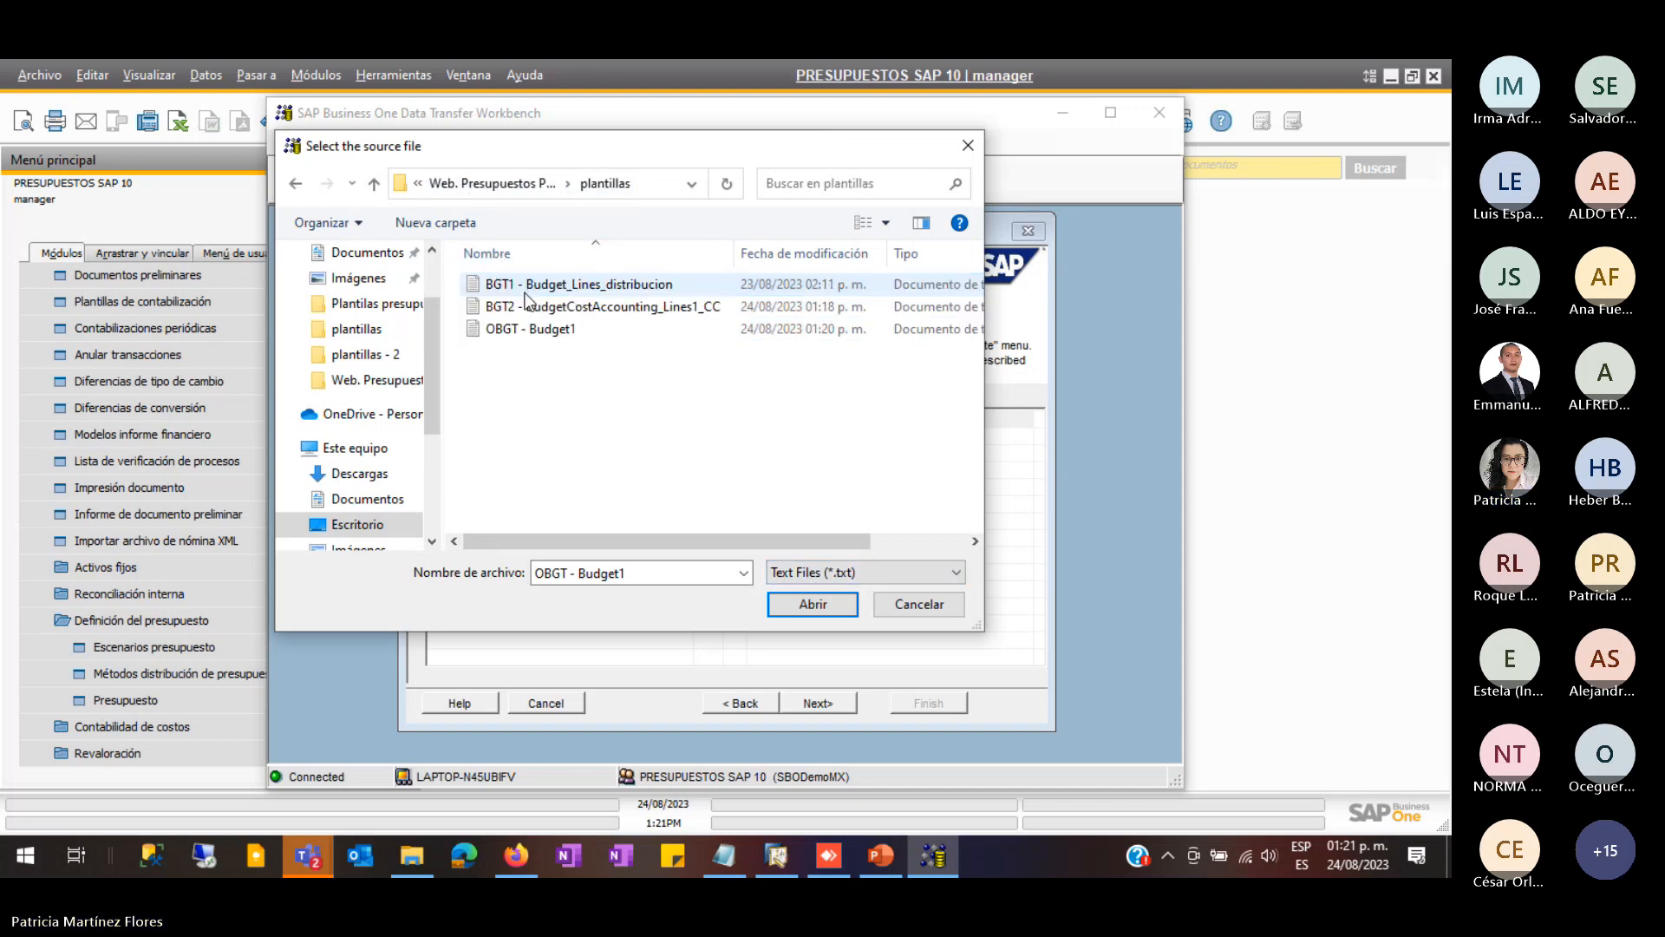
left_click(520, 329)
left_click(811, 603)
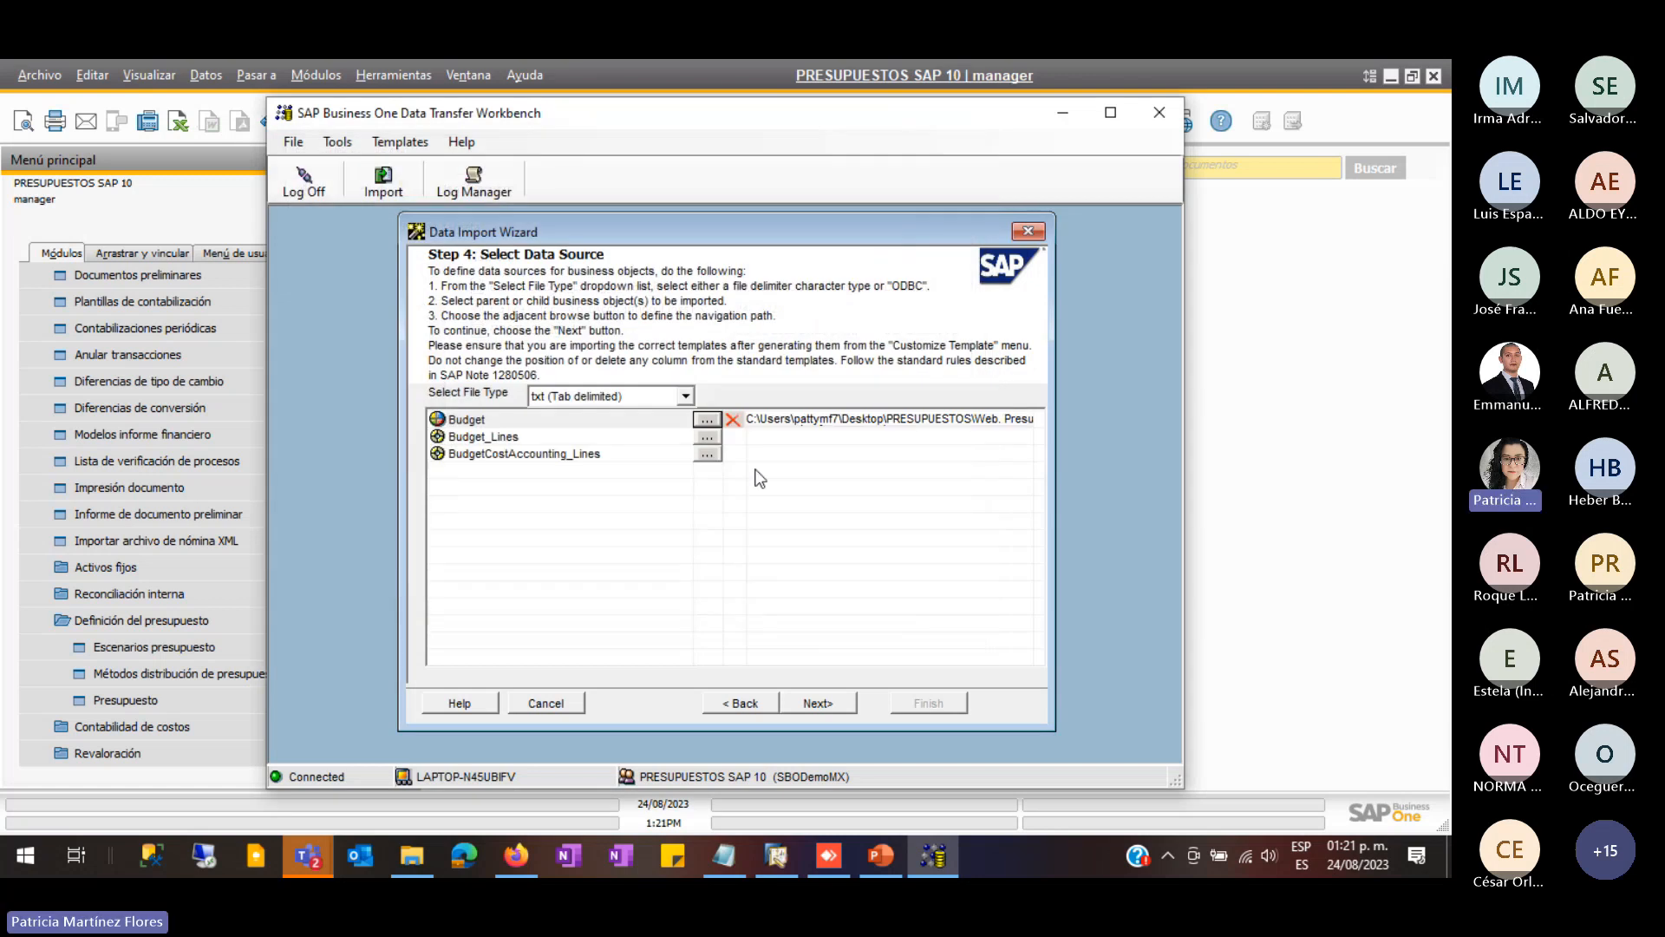
- Assign BGT1 to Budget_Lines and BGT2 to BudgetCostAccounting_Lines, then continue to mapping
left_click(707, 436)
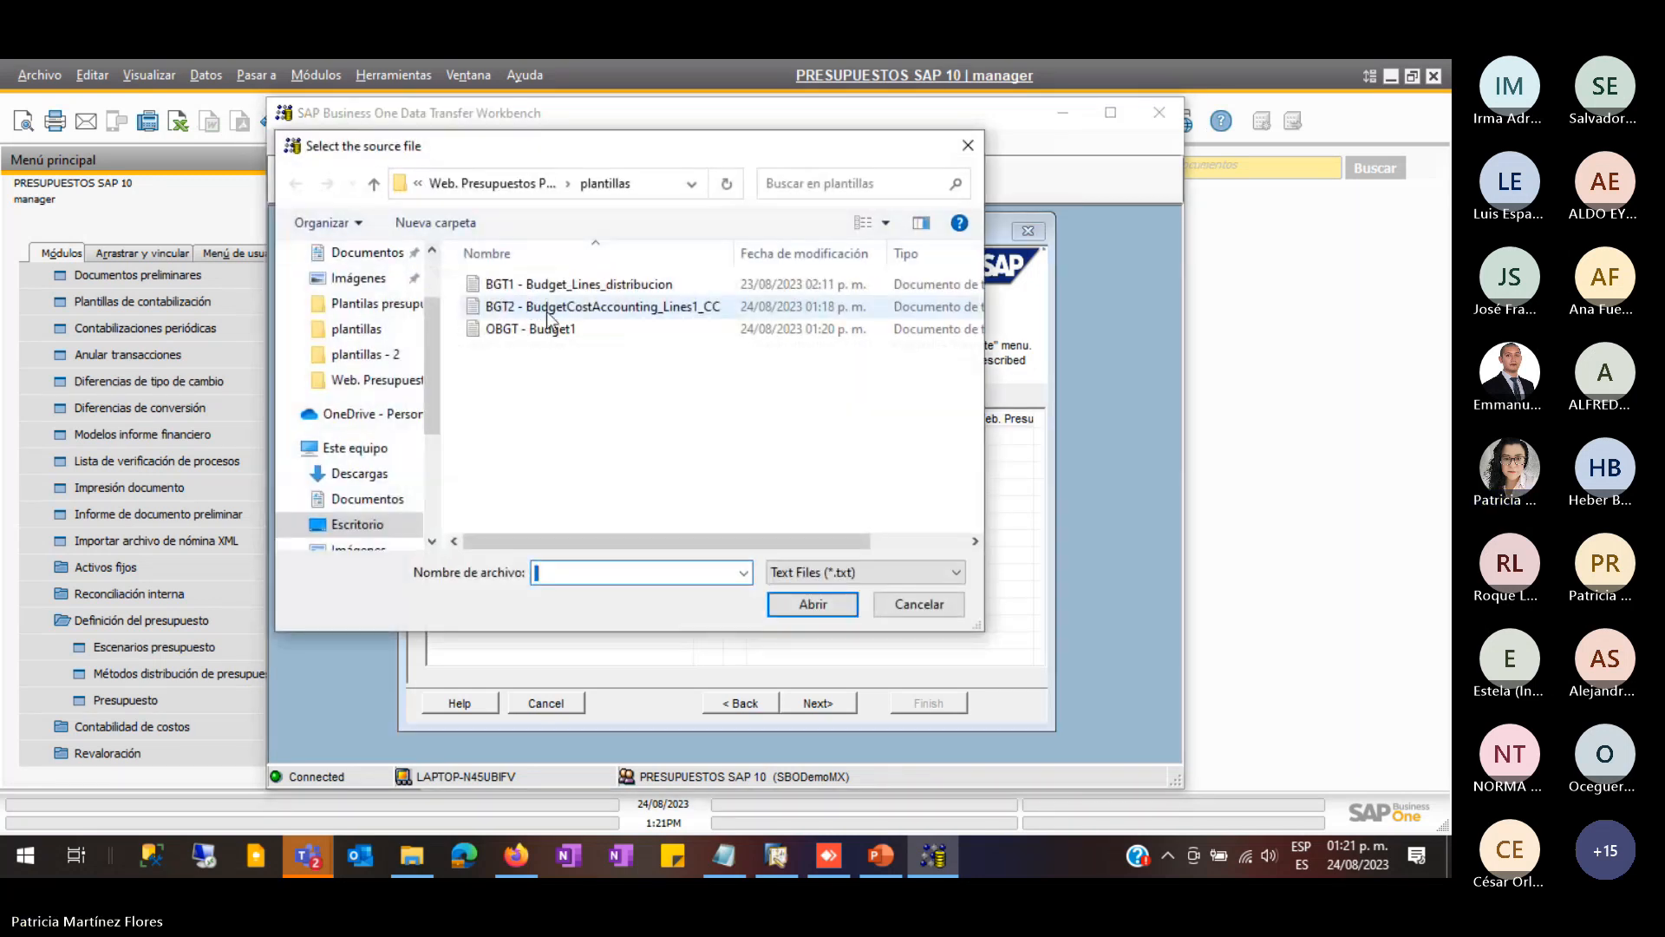
left_click(537, 285)
left_click(793, 606)
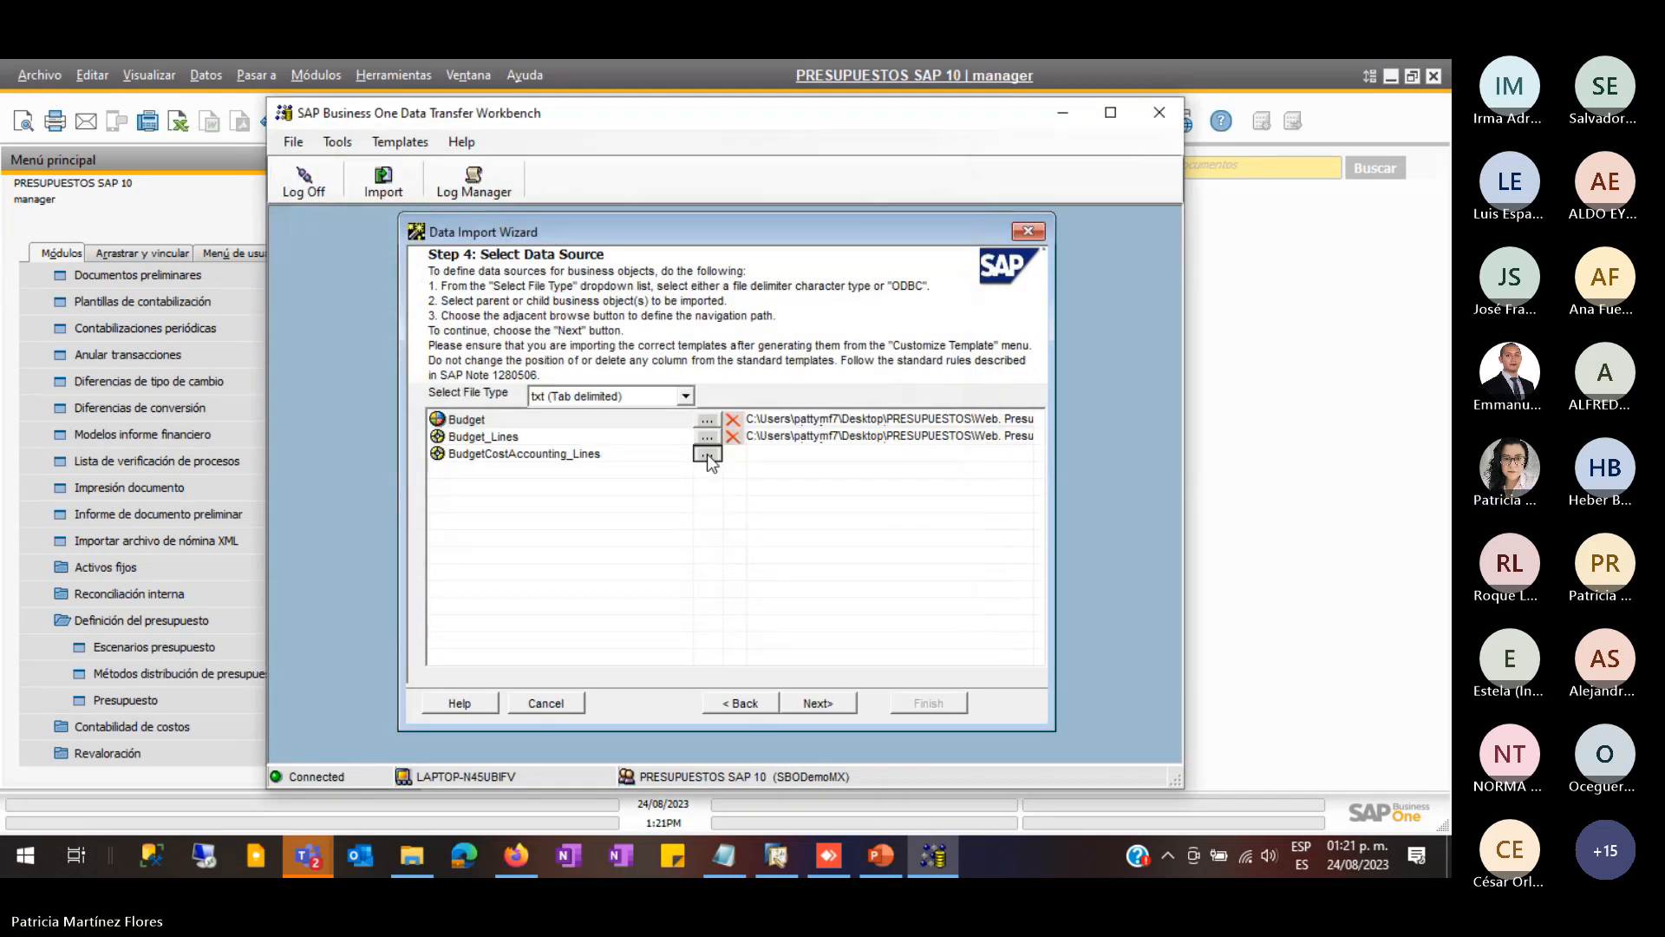
left_click(706, 453)
left_click(555, 306)
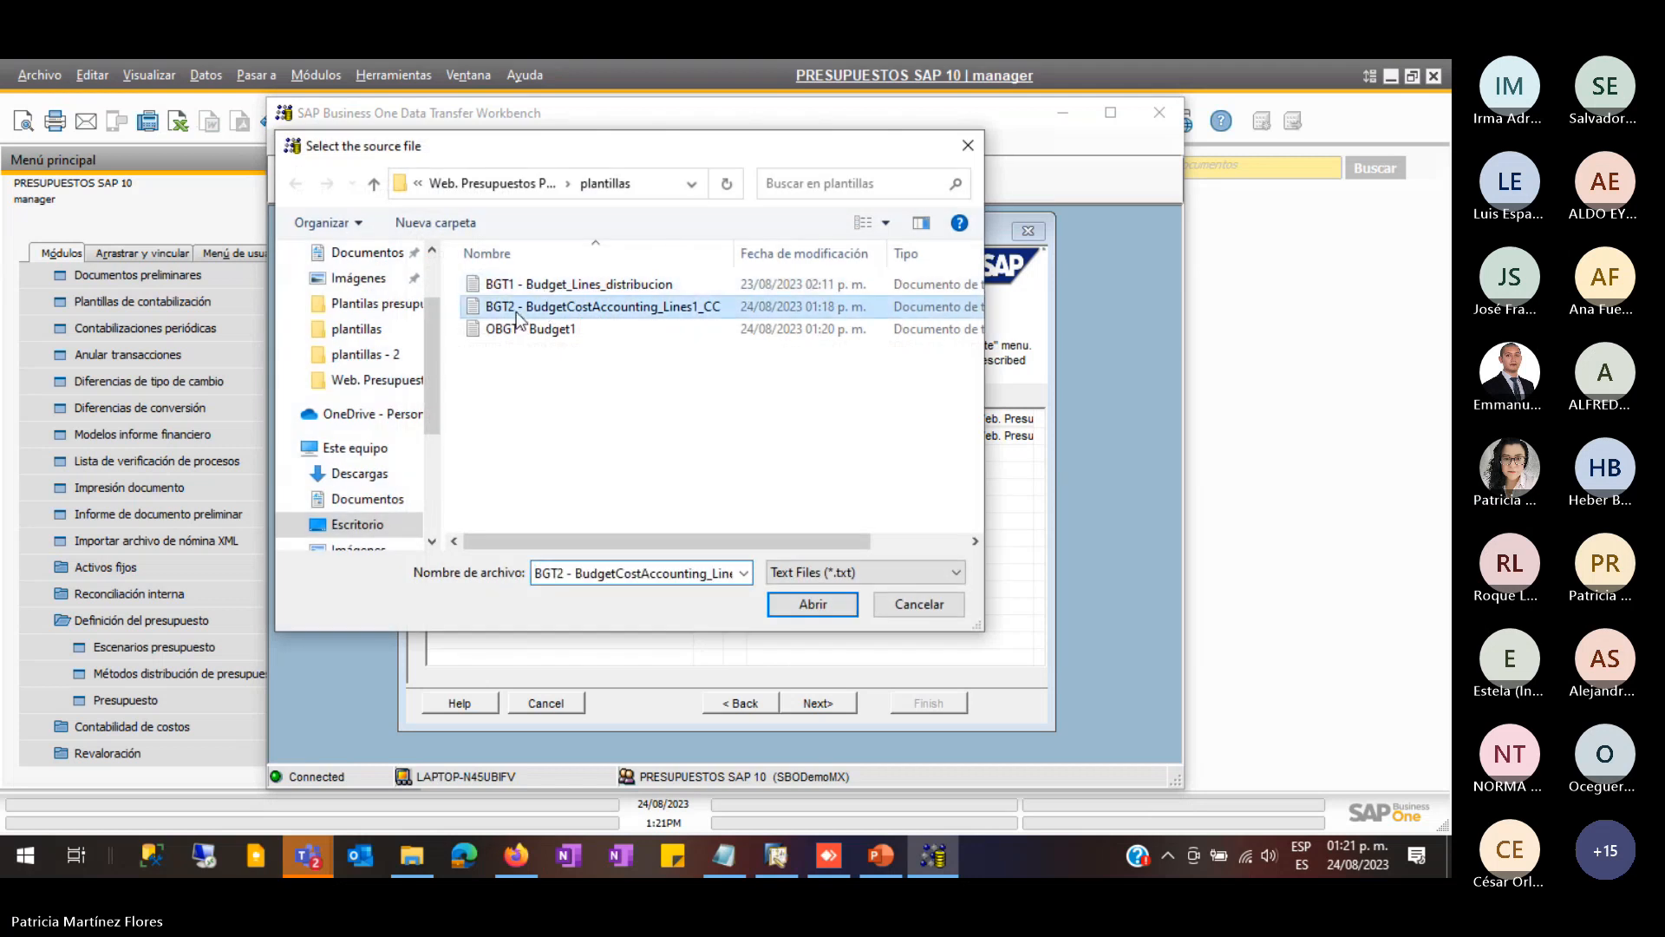
left_click(812, 604)
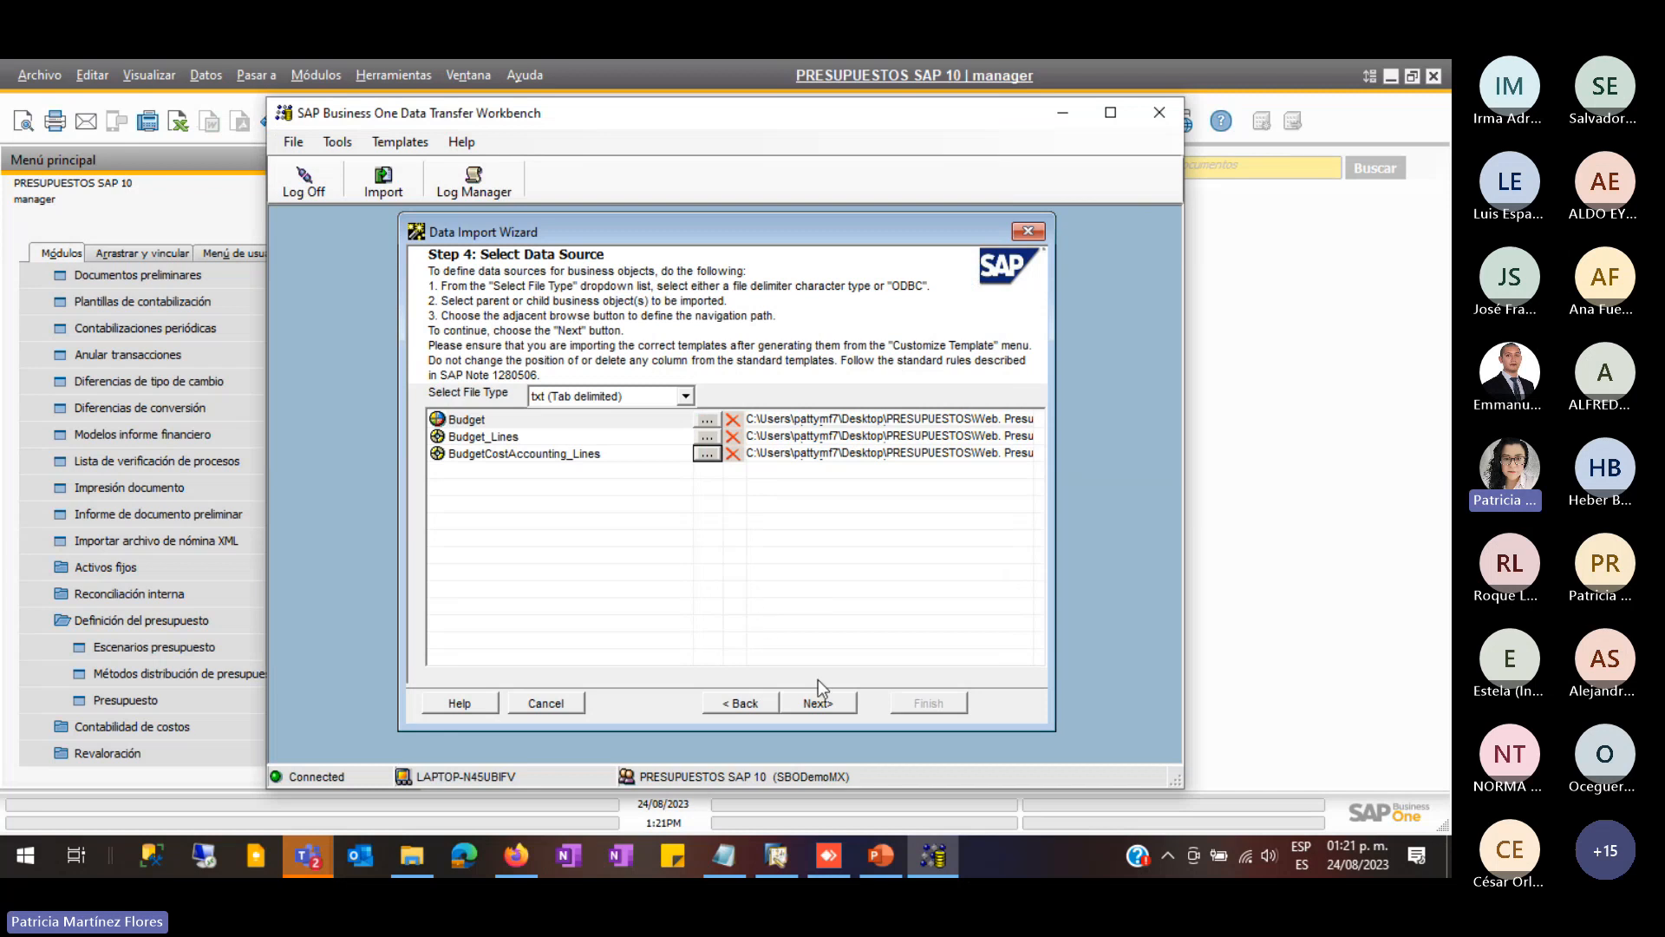
left_click(830, 705)
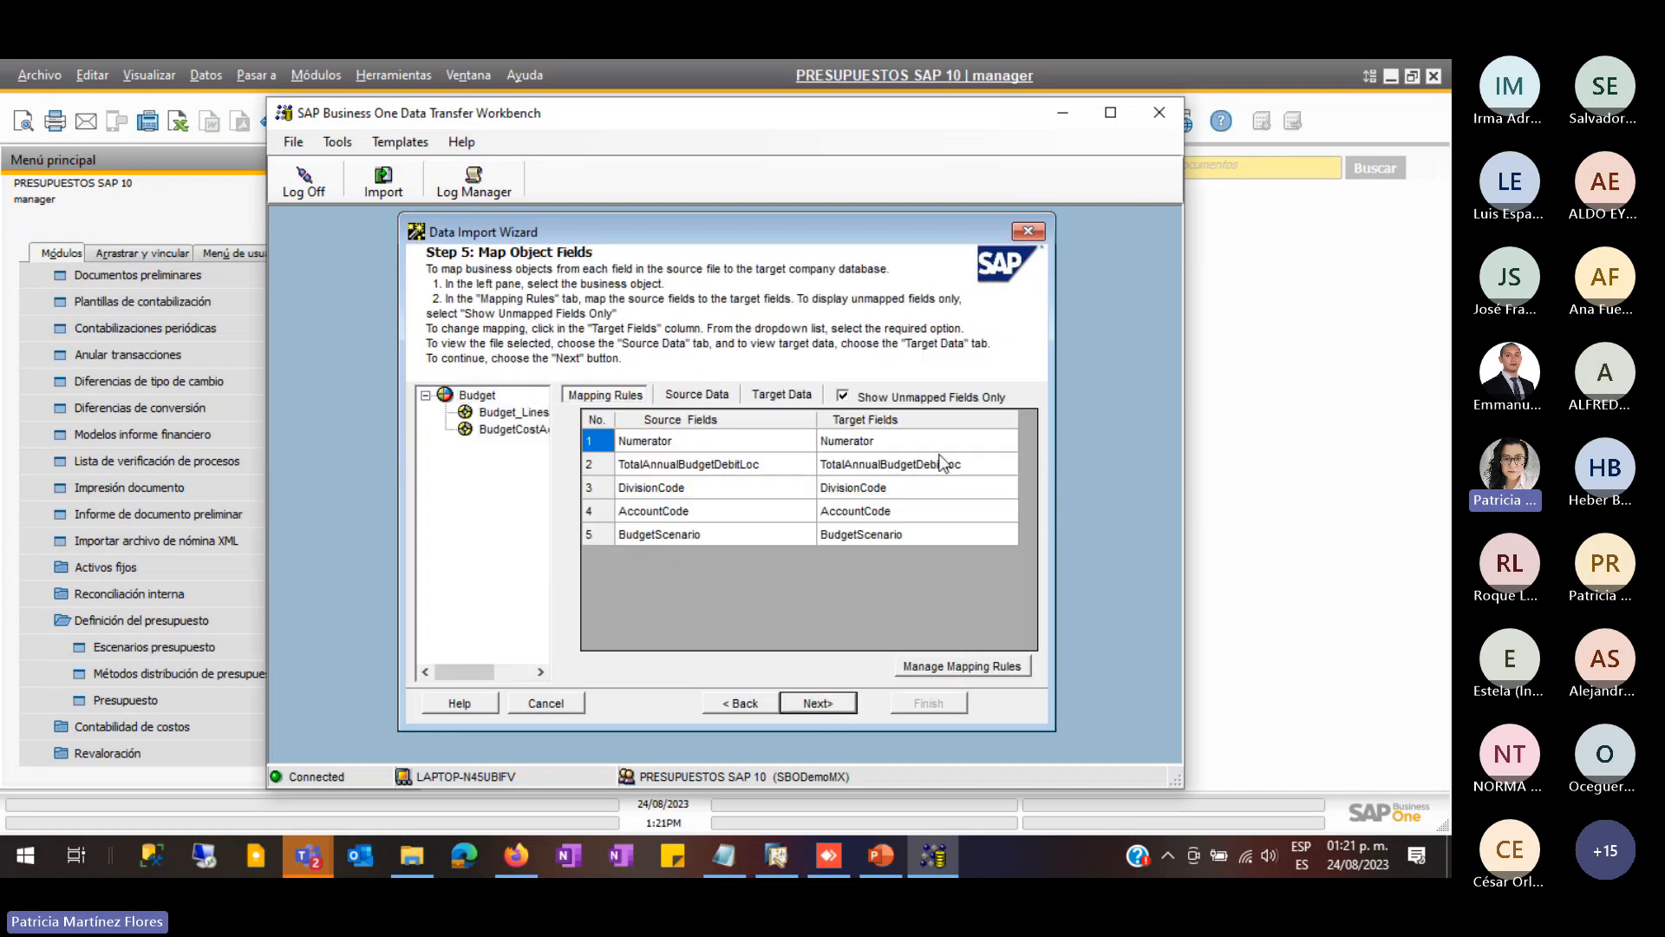
- Run the budget import simulation and read the log's two 'already exists' errors for keys 7 and 8
left_click(818, 704)
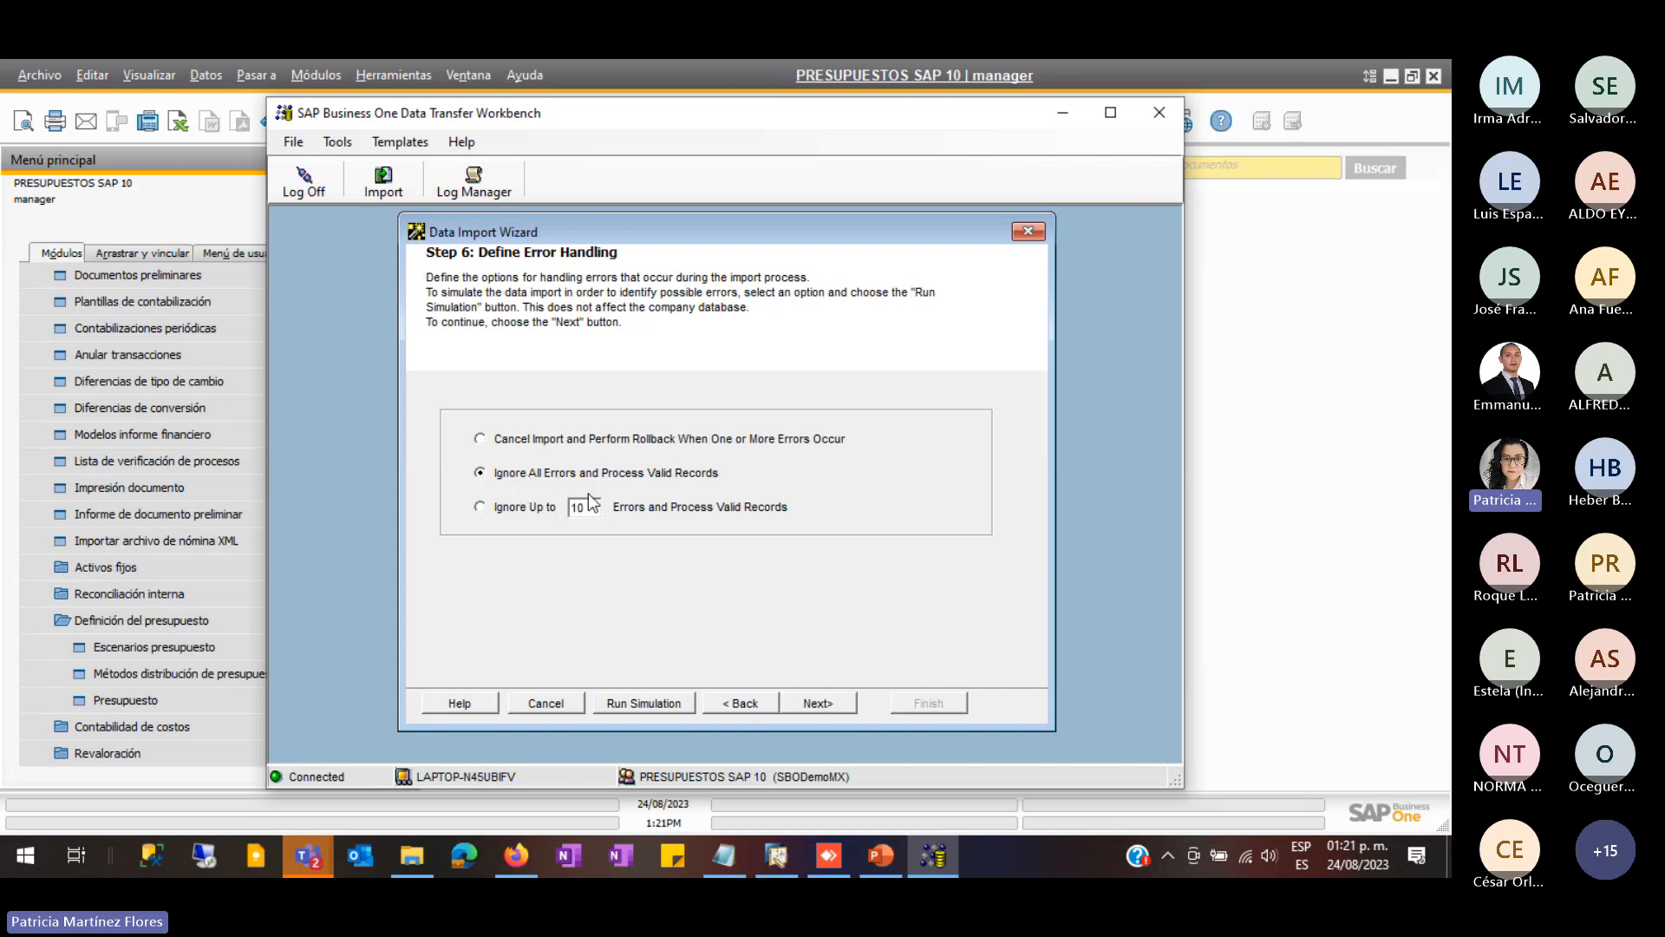
left_click(635, 705)
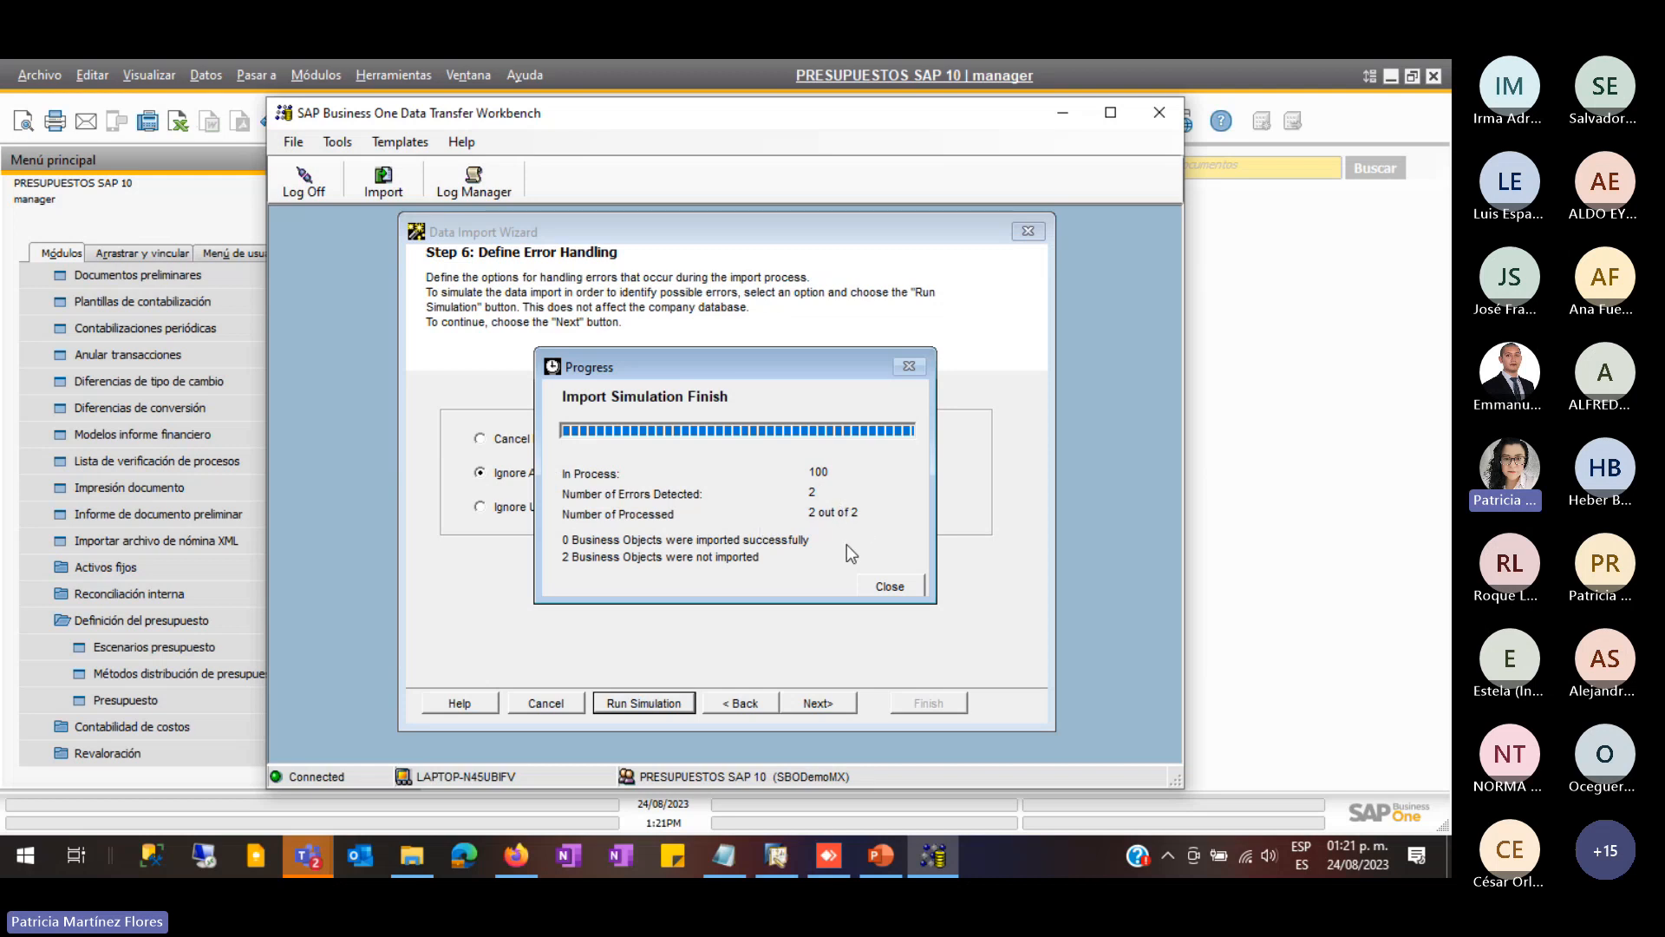
left_click(893, 586)
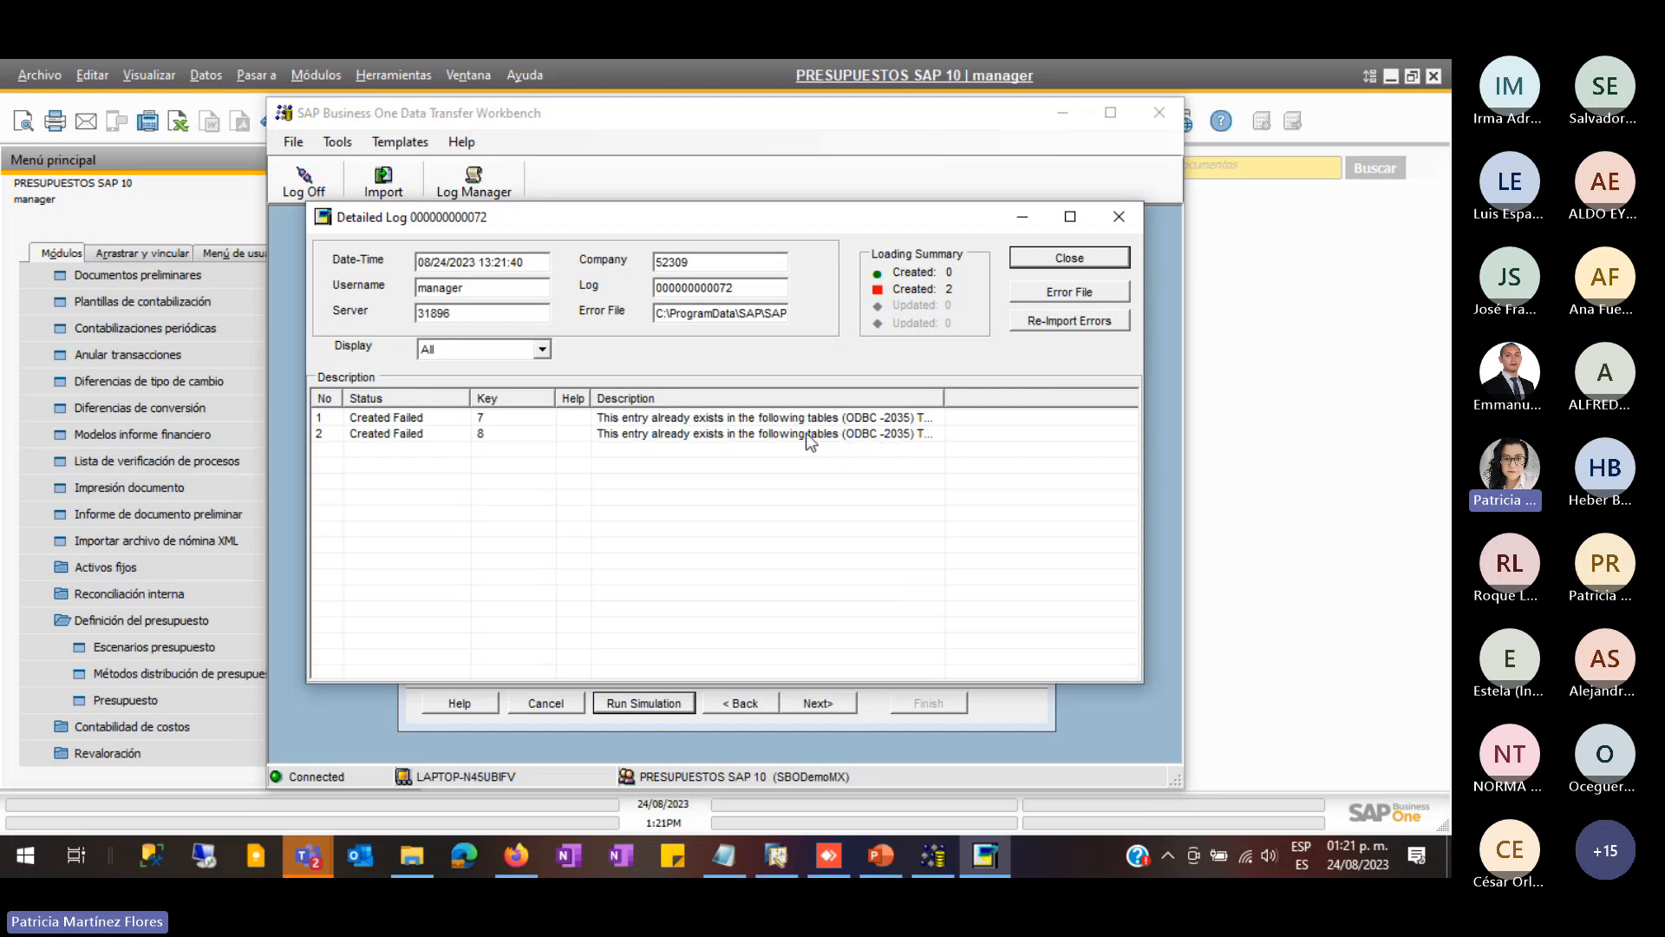
left_click_drag(944, 398, 1086, 411)
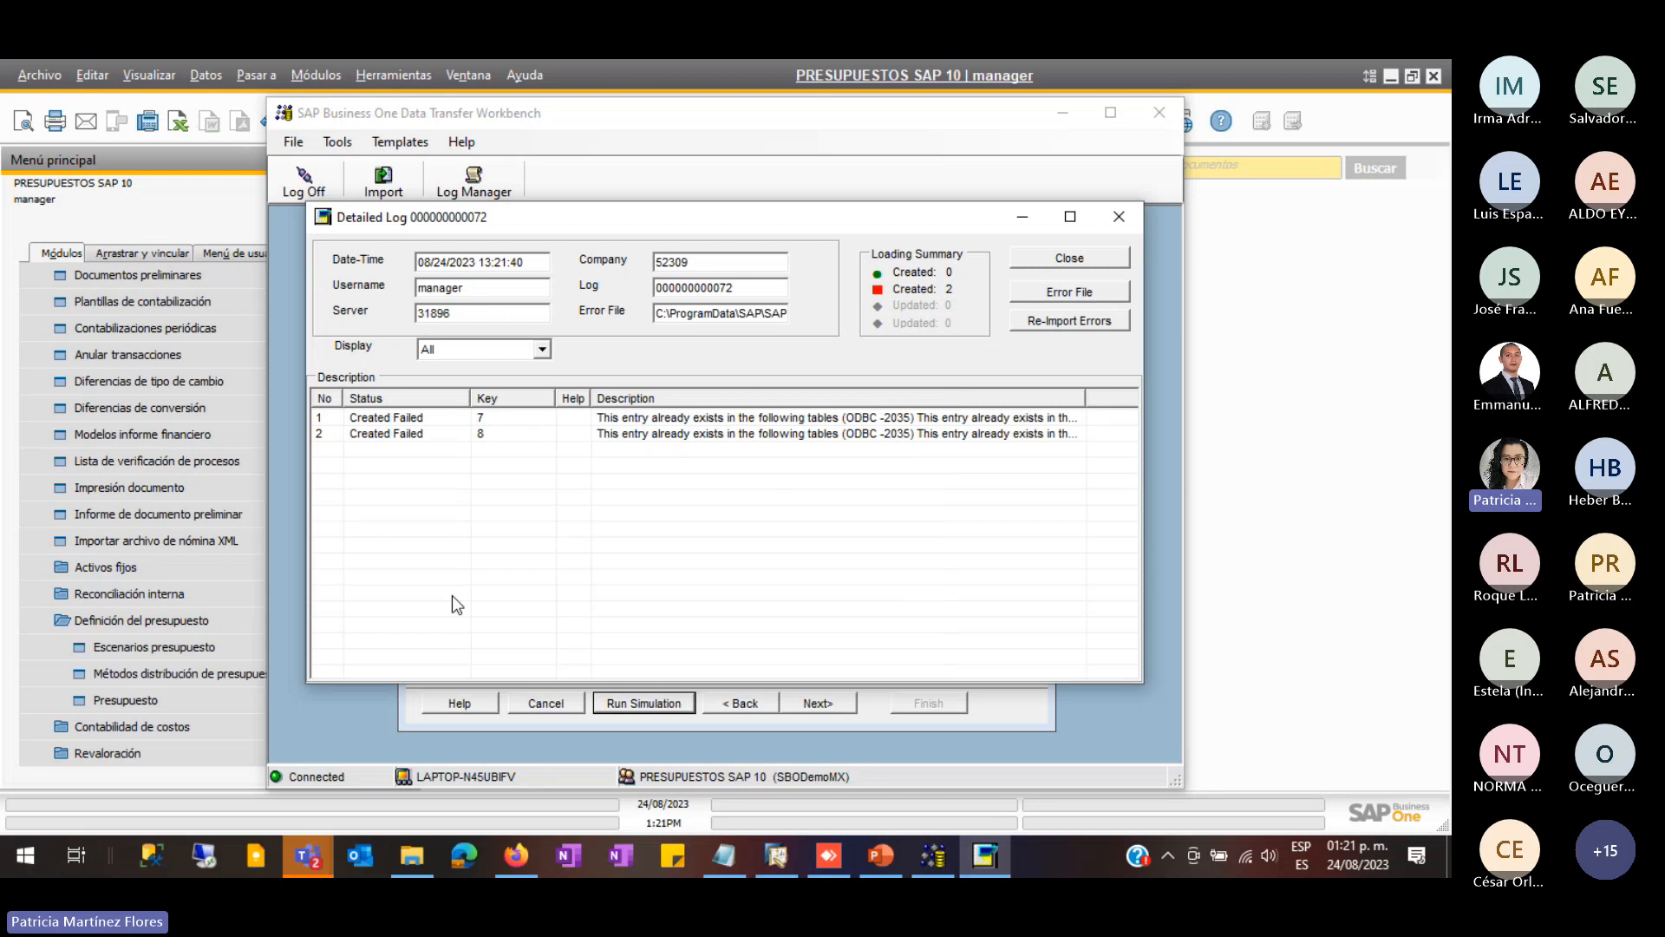
left_click(412, 857)
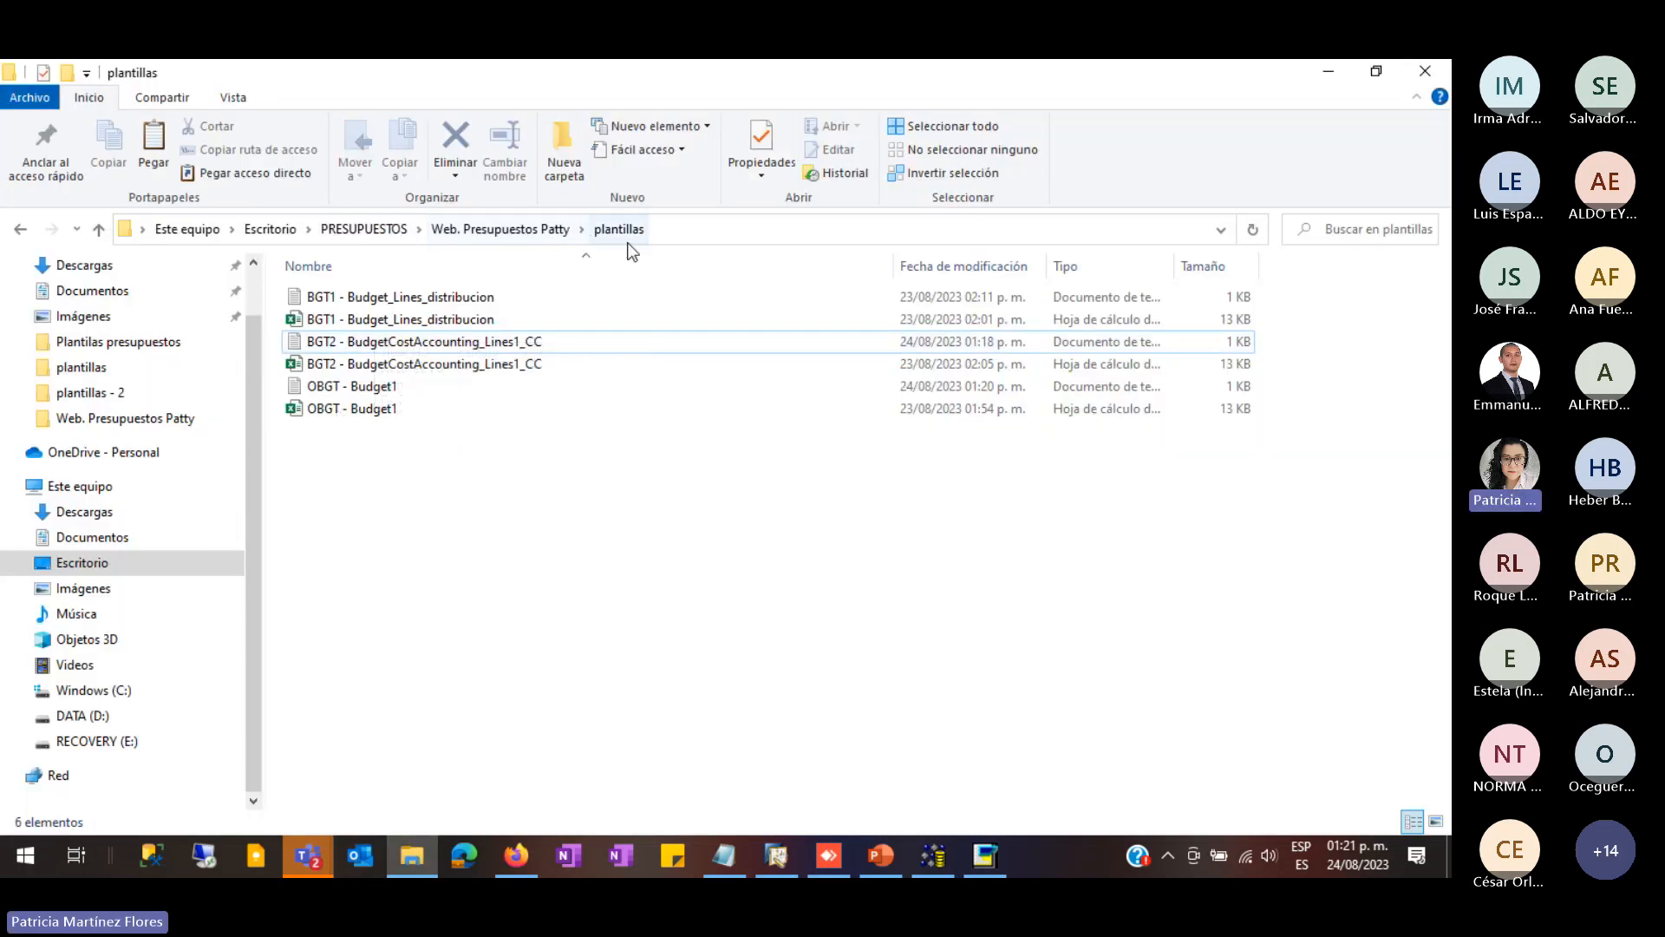
- Open OBGT - Budget1 in Notepad to check its accounts 41130000 and 41140000
double_click(373, 387)
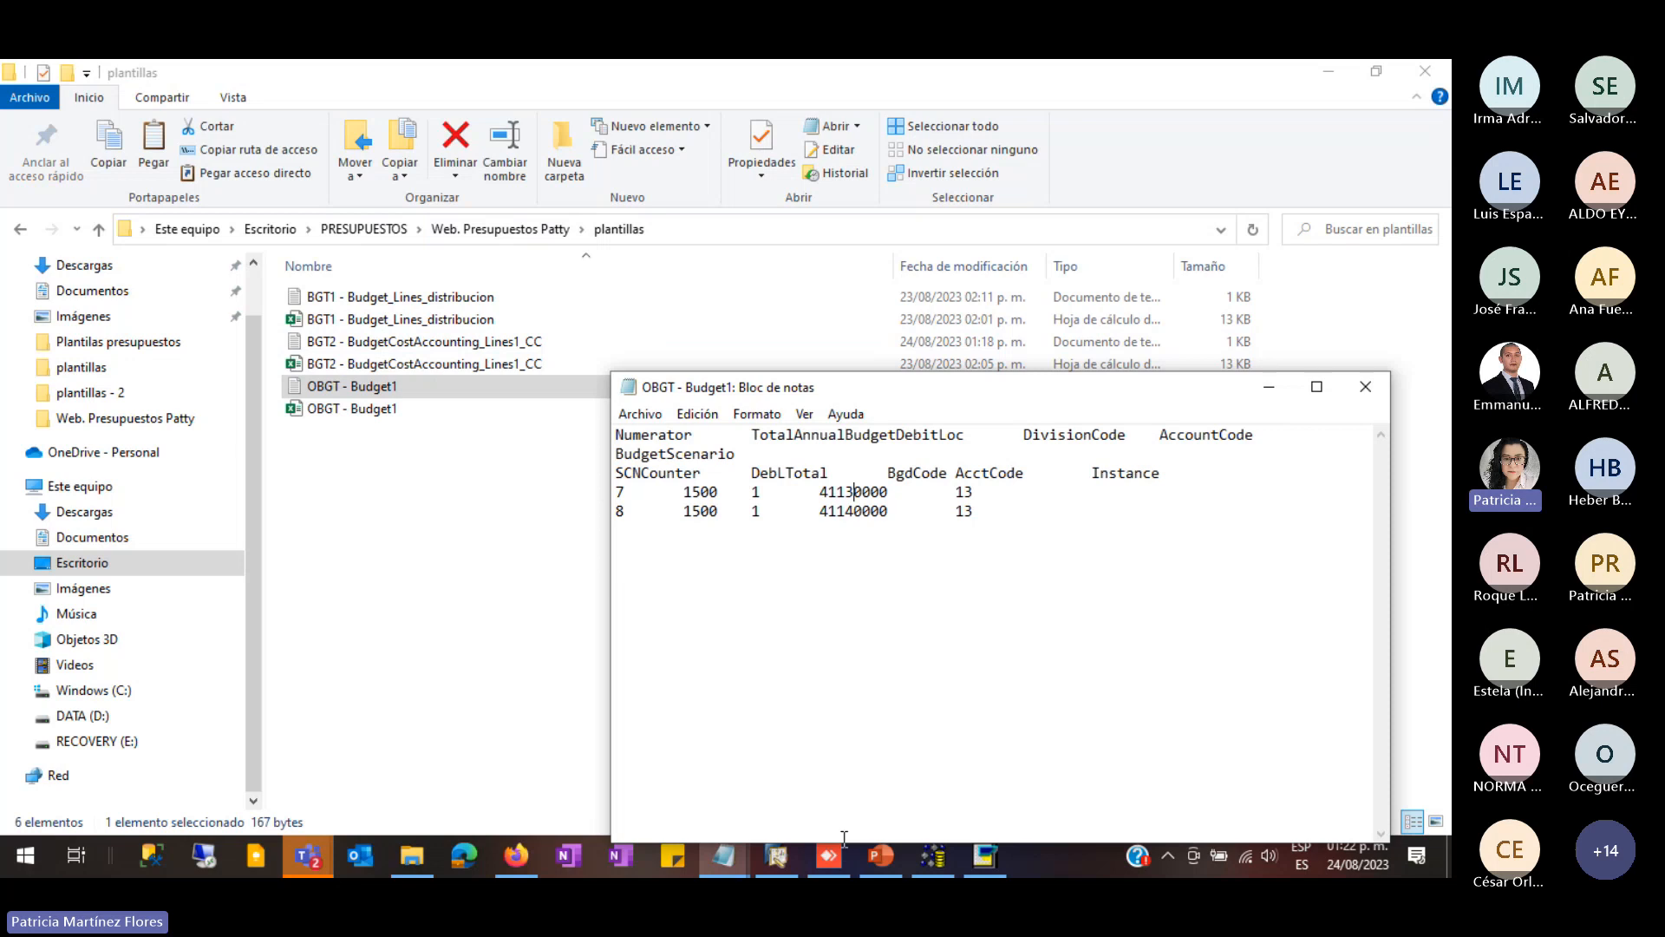
left_click(771, 866)
scroll(169, 463, "up", 3)
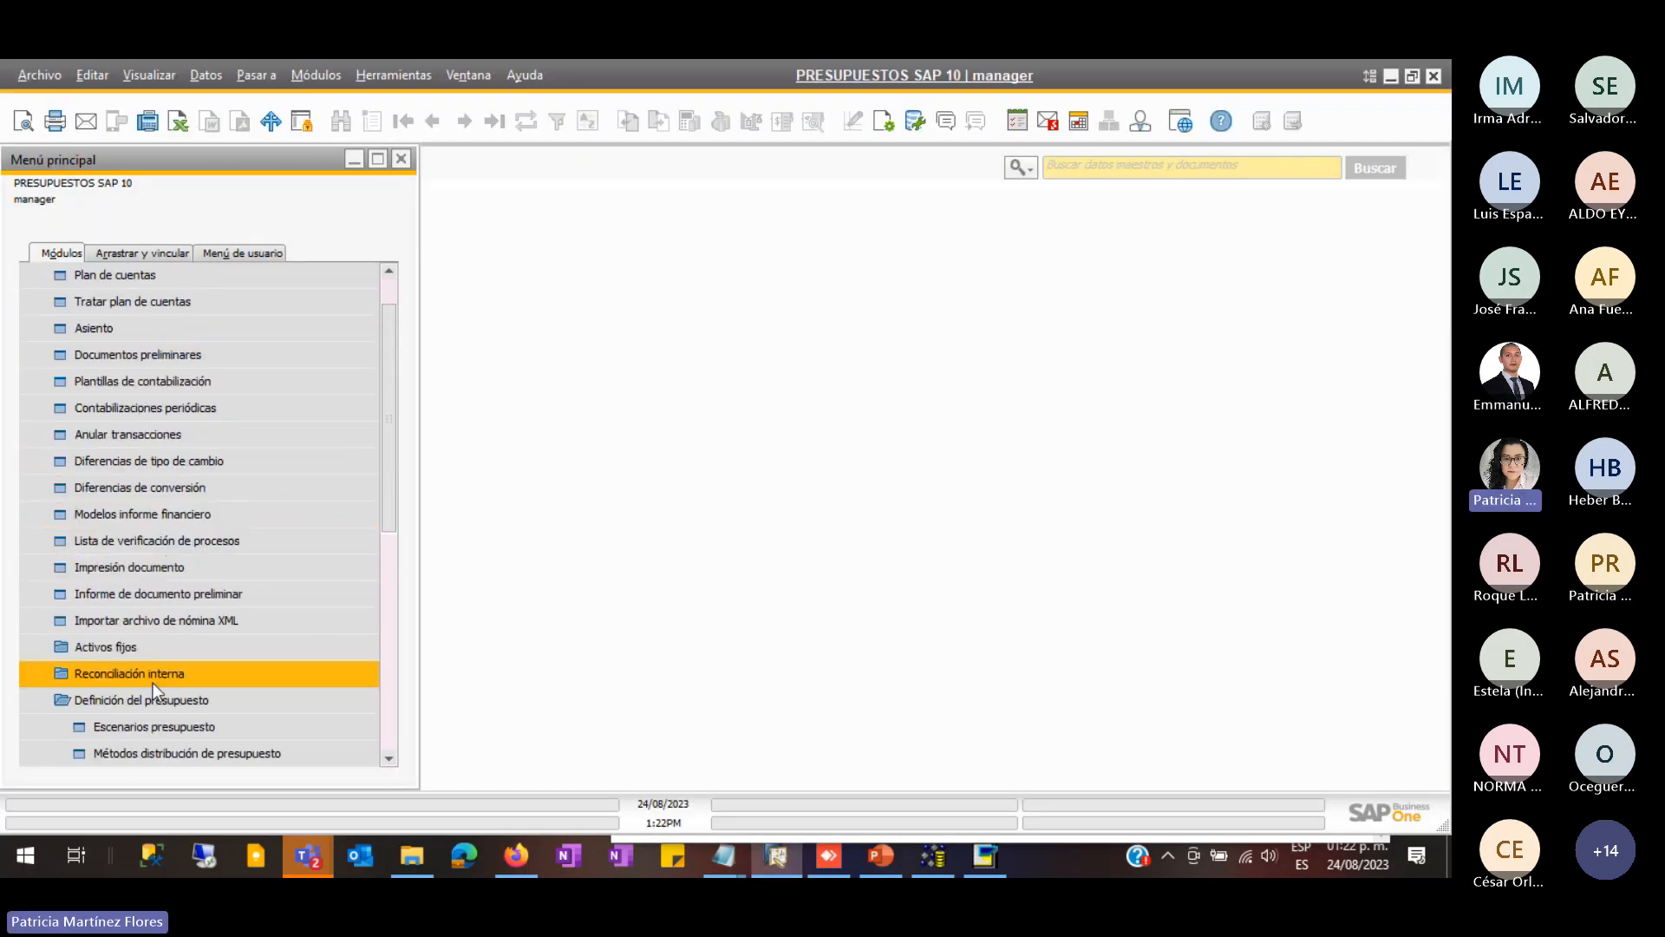
- Confirm accounts 41130000 and 41140000 already hold 1,500.00 budgets in the Presup.pral. scenario
left_click(92, 727)
scroll(185, 709, "down", 3)
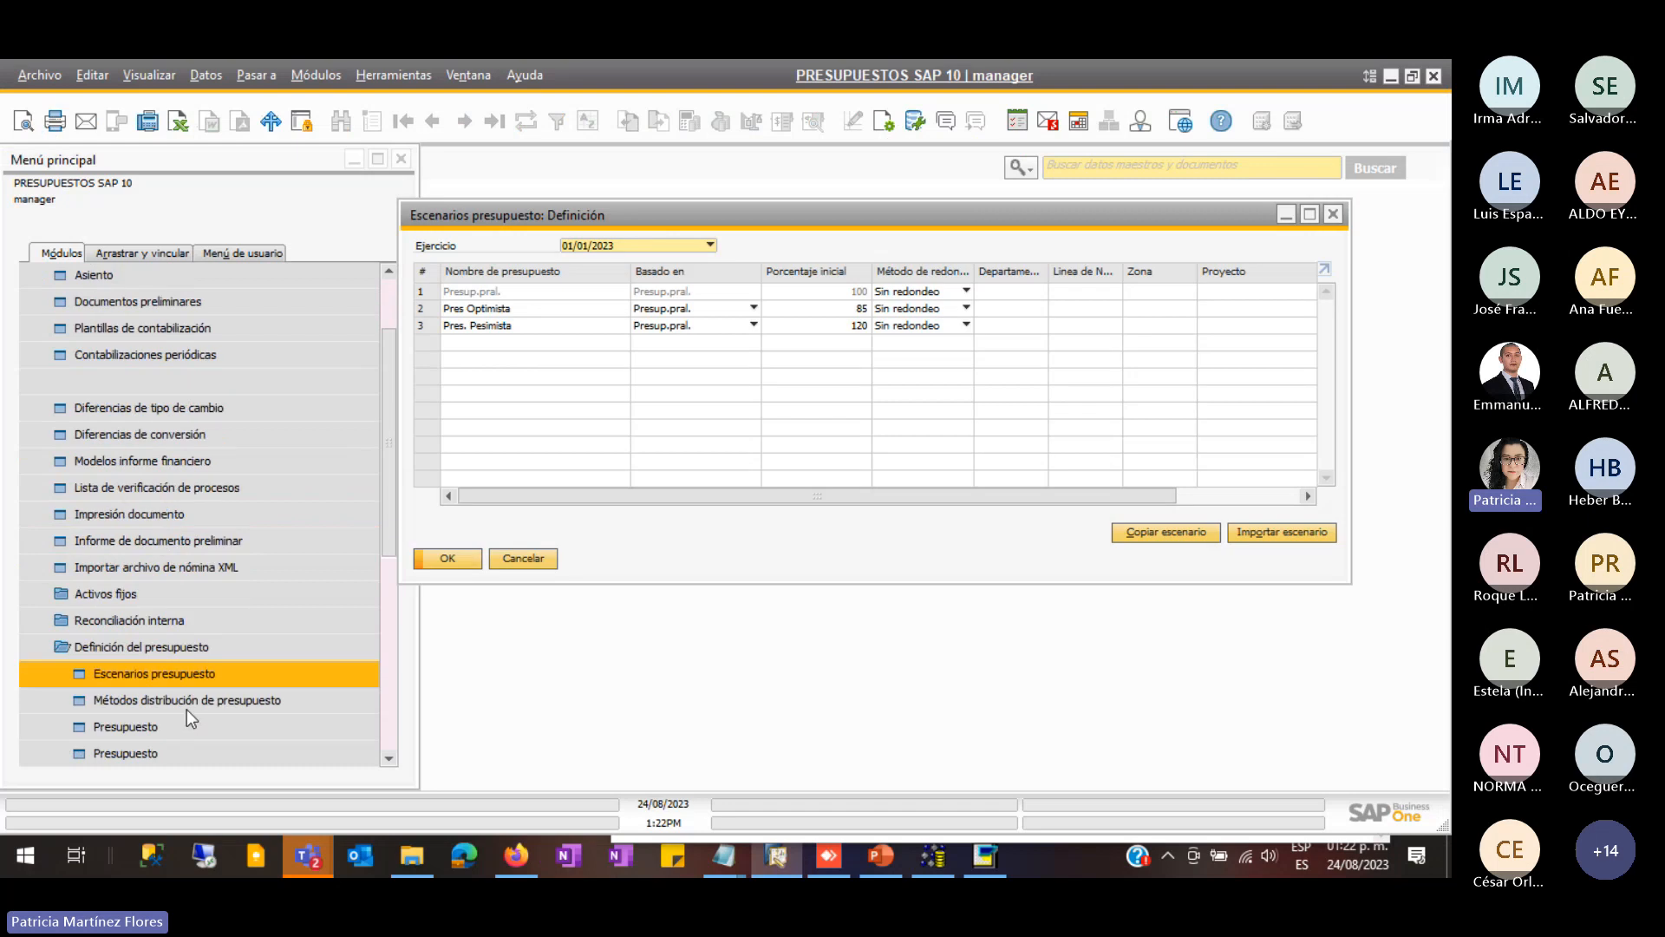
left_click(524, 559)
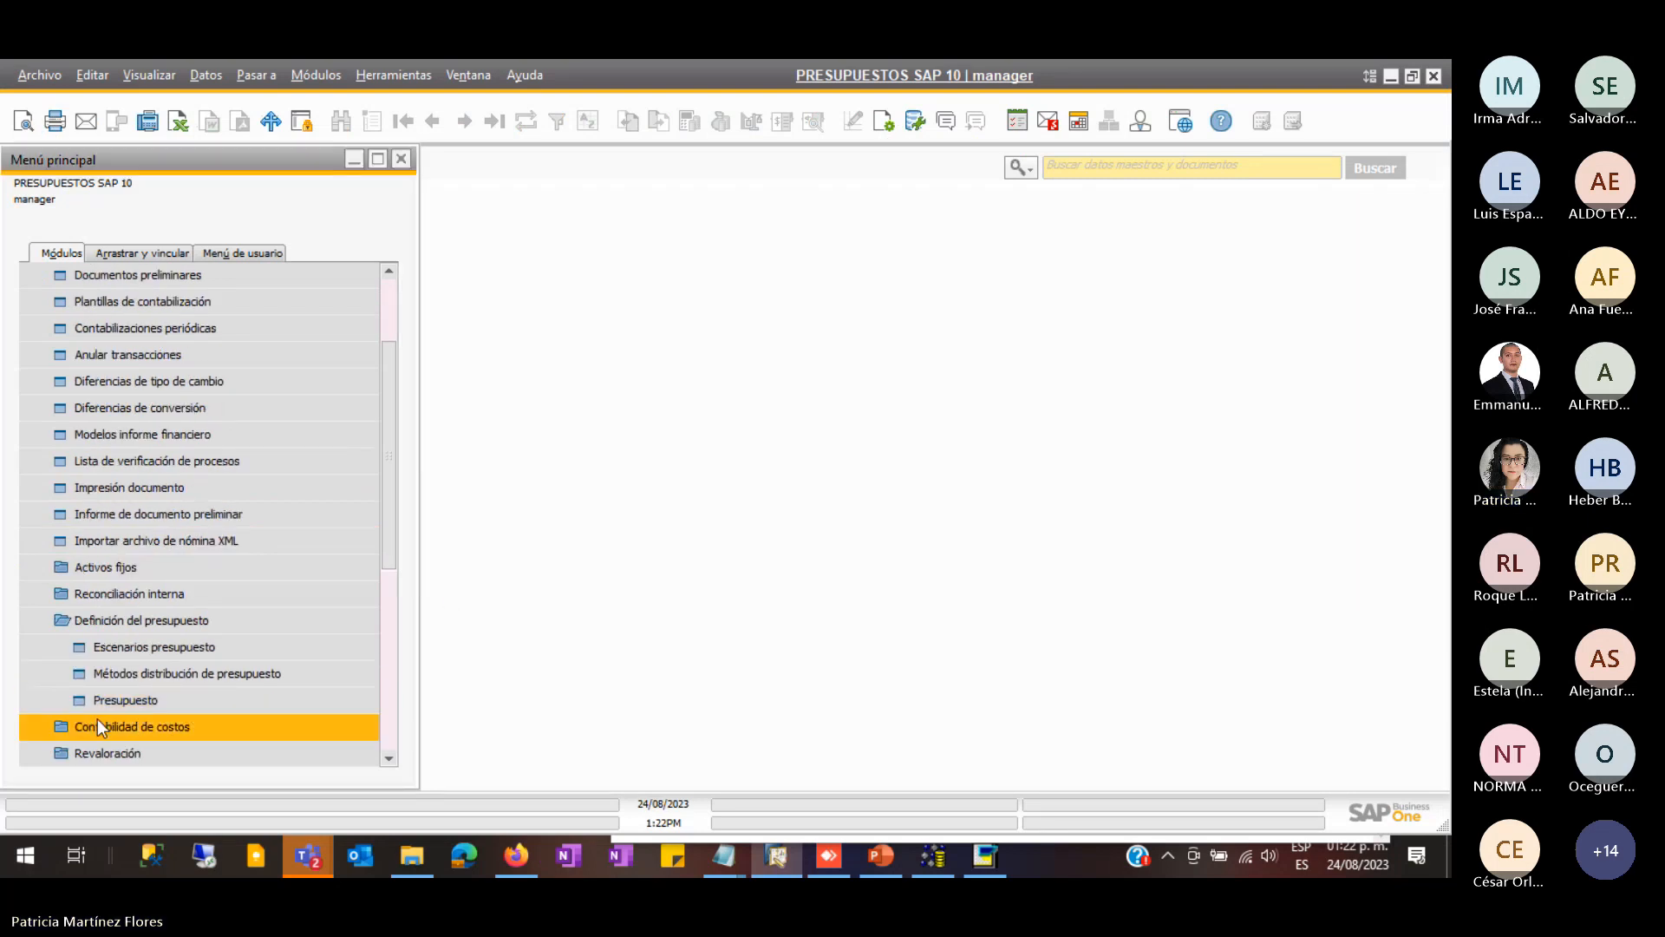
left_click(165, 701)
left_click(530, 513)
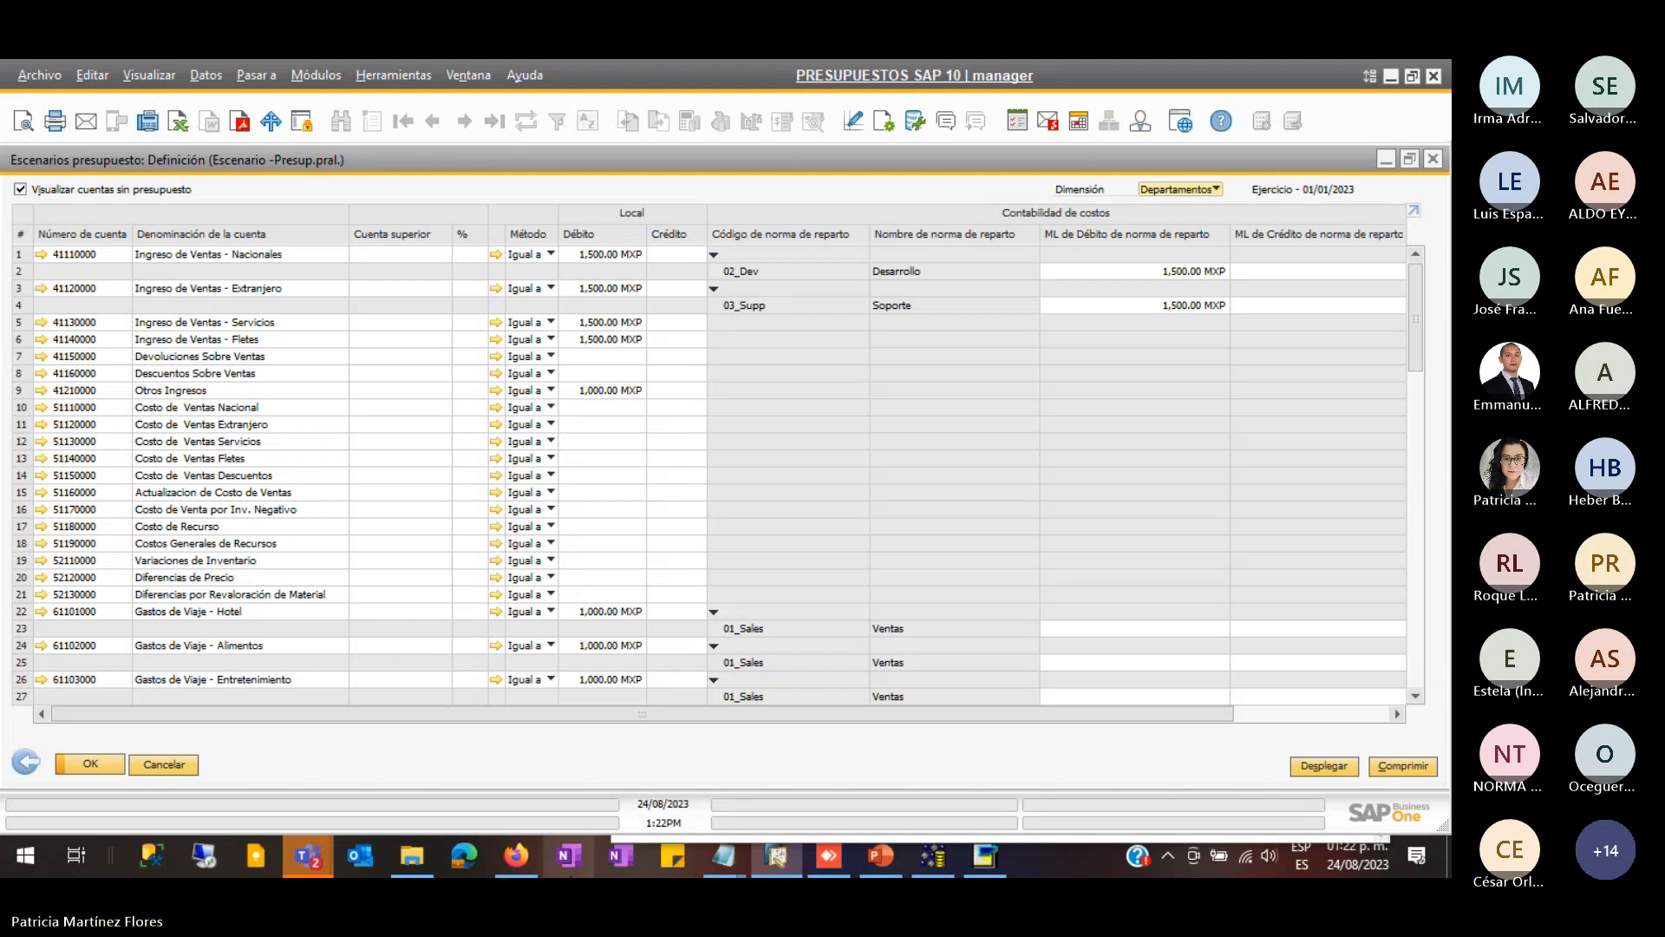
left_click(412, 856)
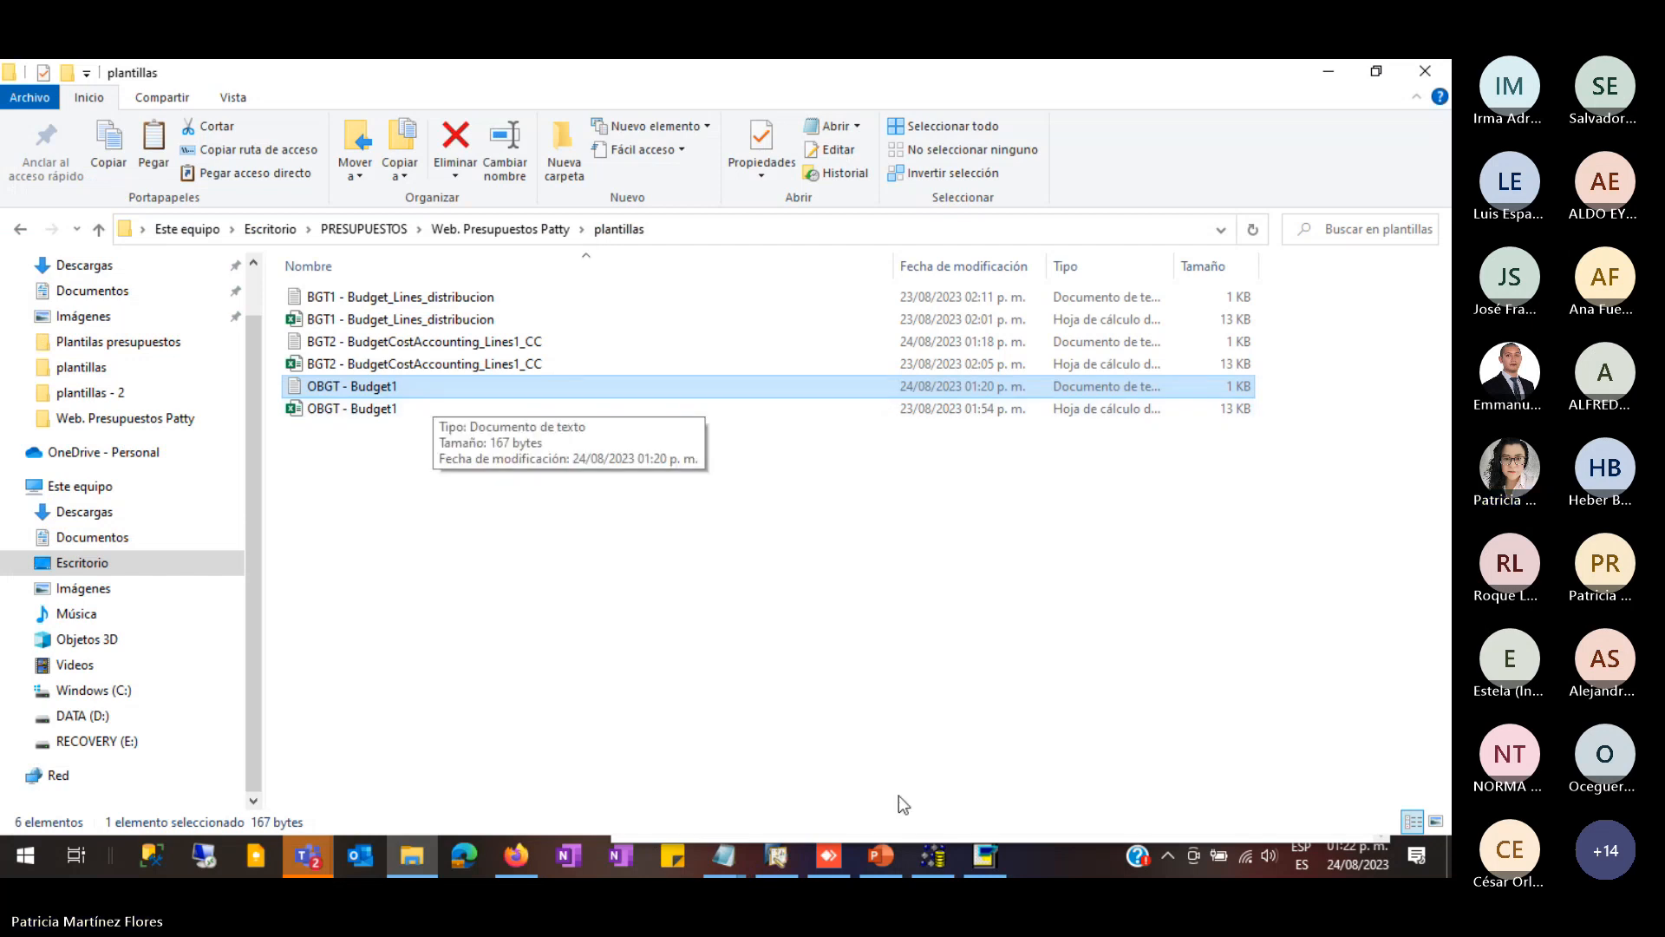
- Close the duplicate Notepad windows and reopen OBGT - Budget1
left_click(725, 856)
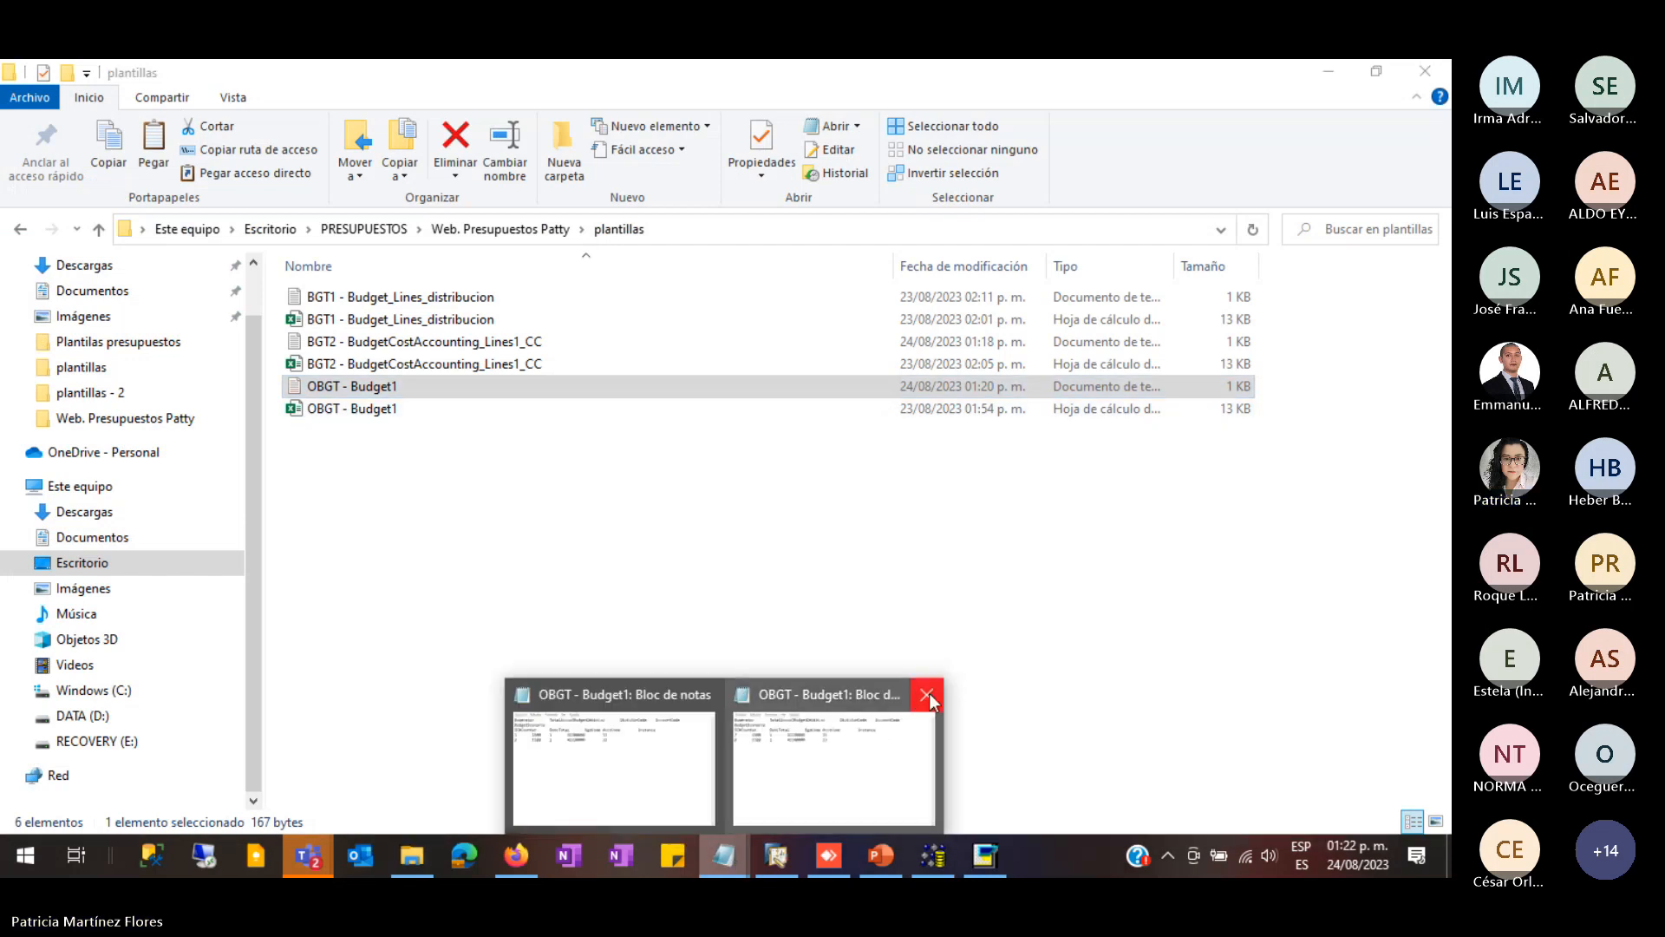
left_click(929, 696)
left_click(817, 695)
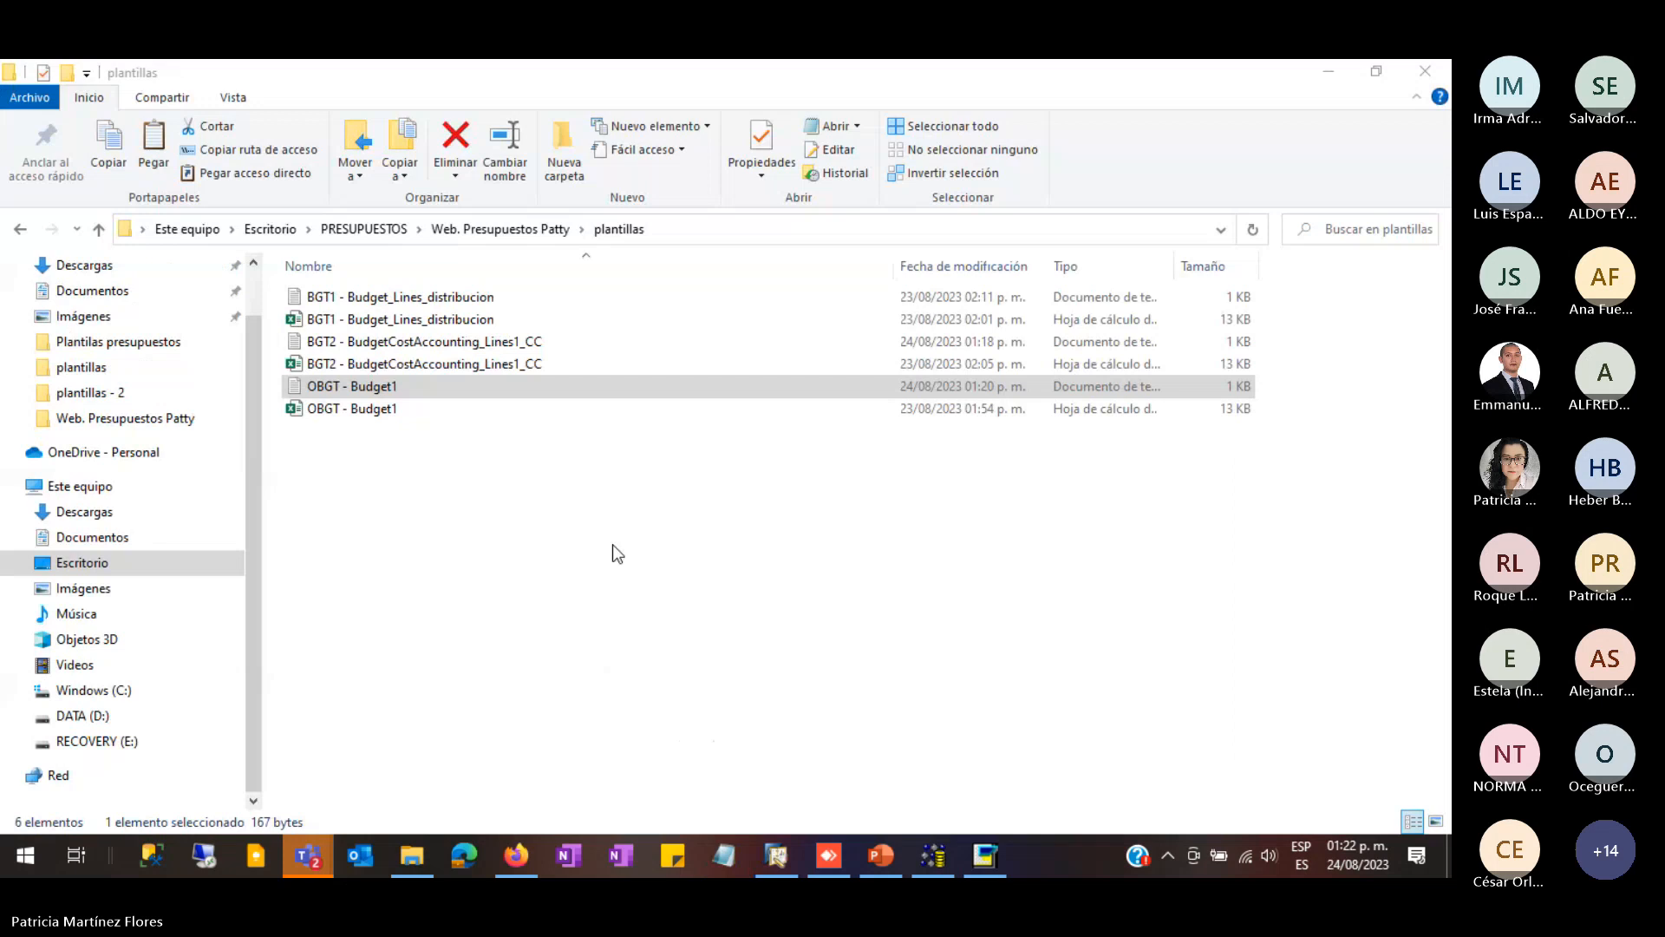
double_click(346, 387)
- Change the budget rows' account codes from 41130000/41140000 to 41150000 and 41160000
left_click(664, 418)
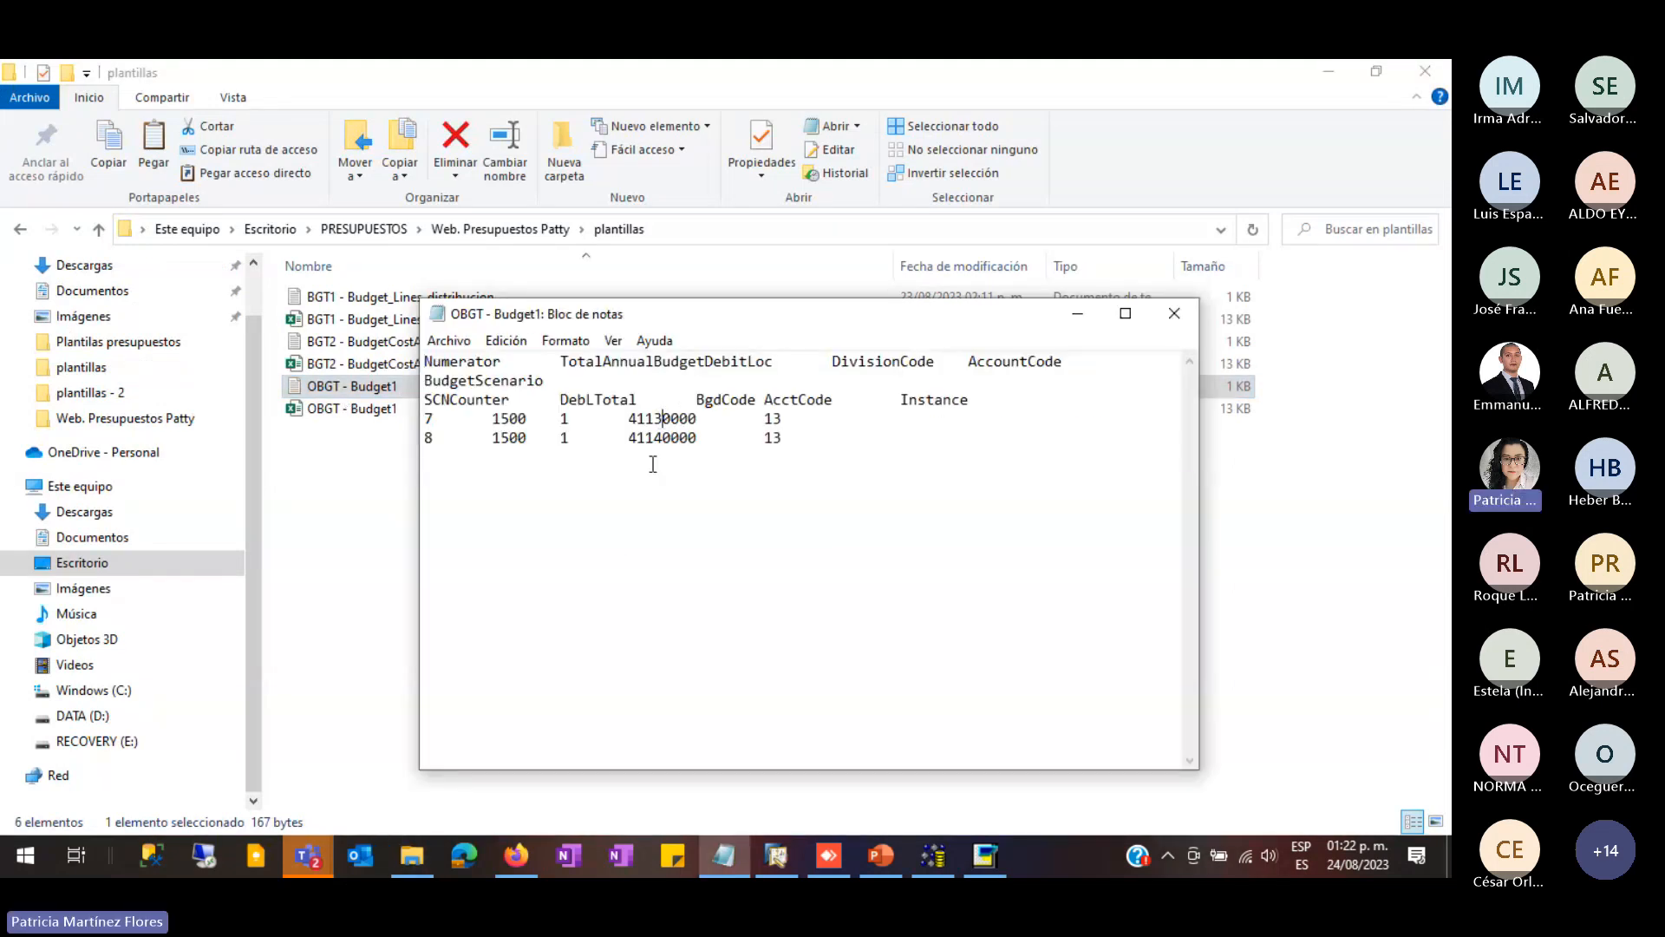
key("BackSpace")
type("5")
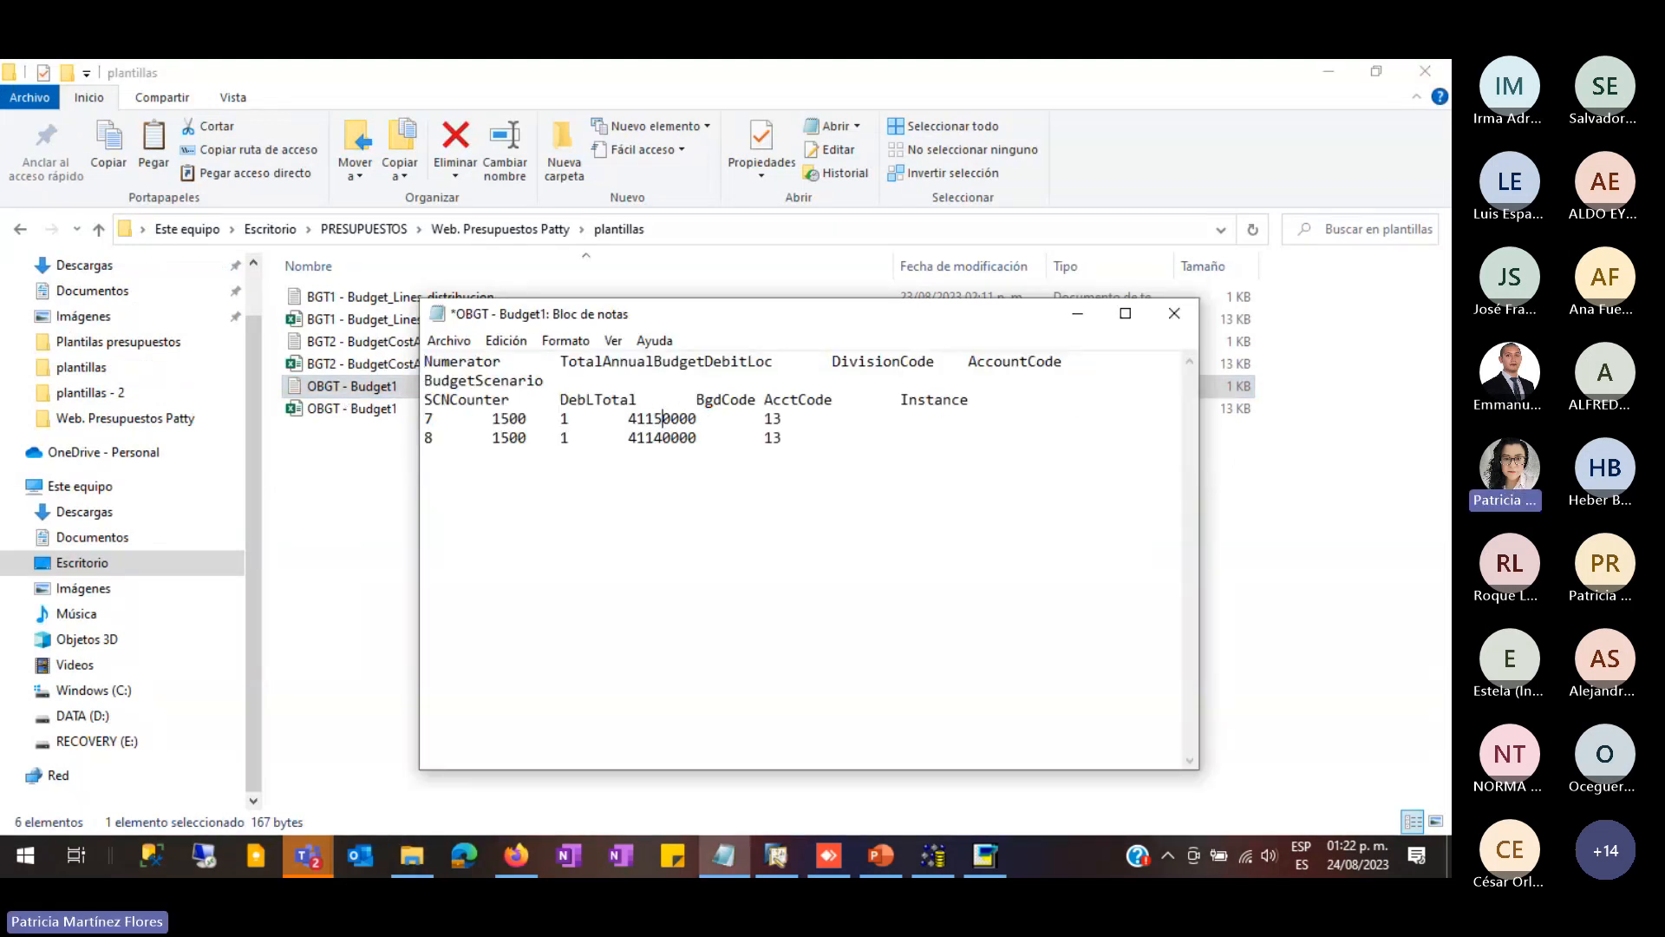
left_click(659, 448)
key("BackSpace")
type("6")
- Save the edited OBGT - Budget1 file and close Notepad
left_click(448, 340)
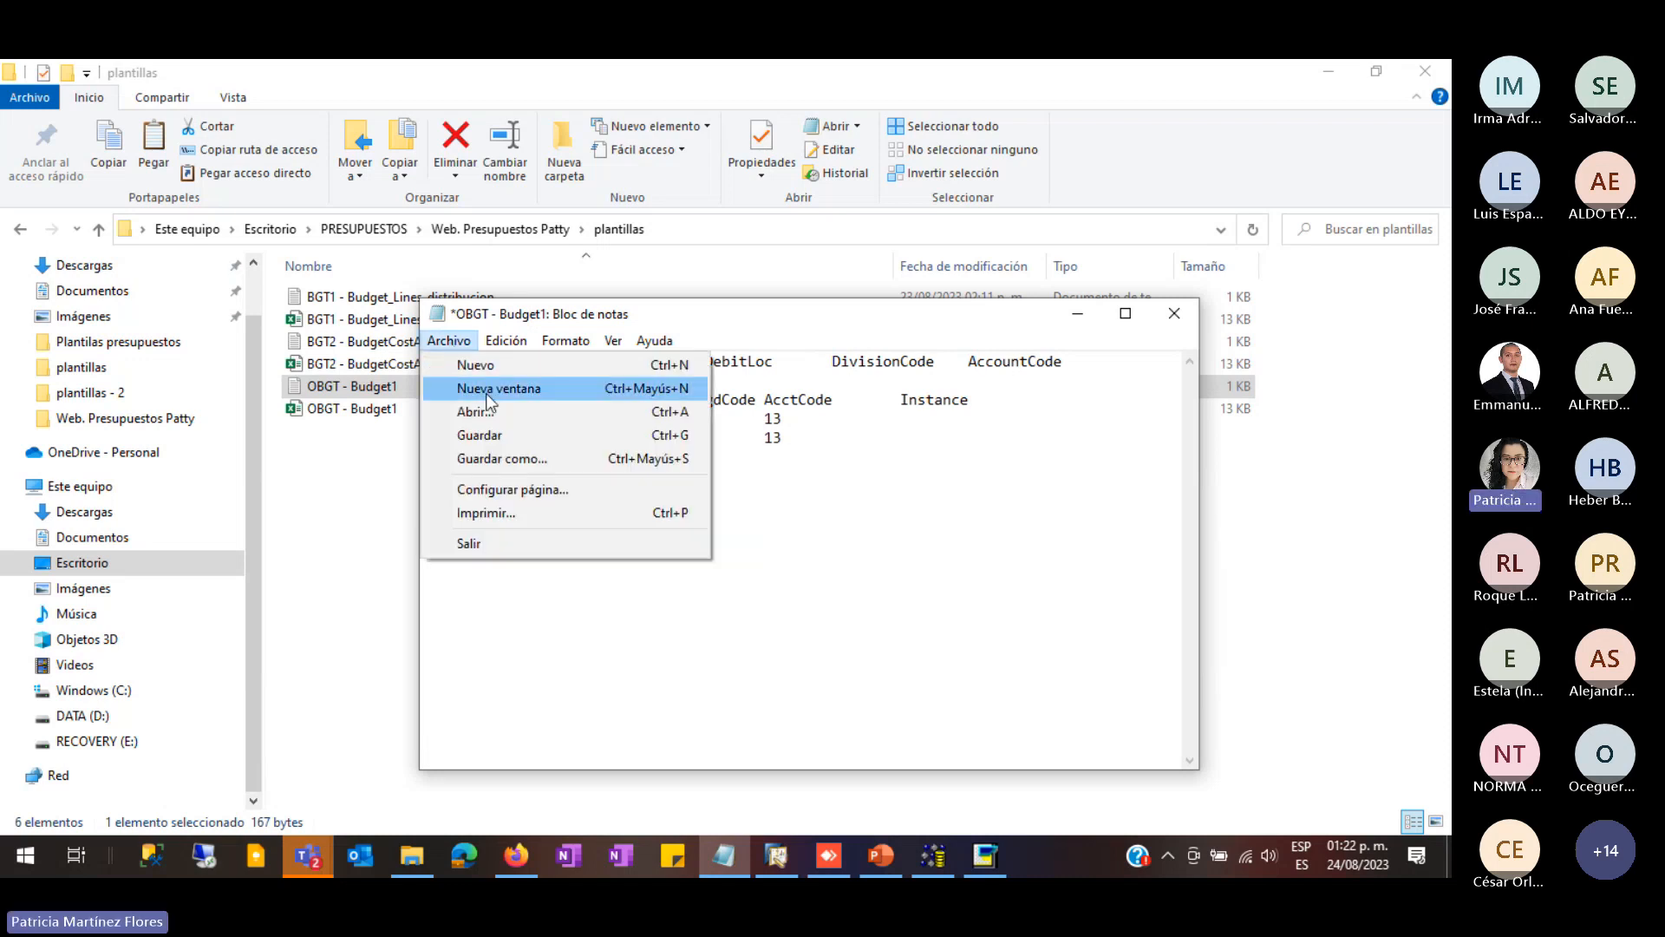
left_click(500, 439)
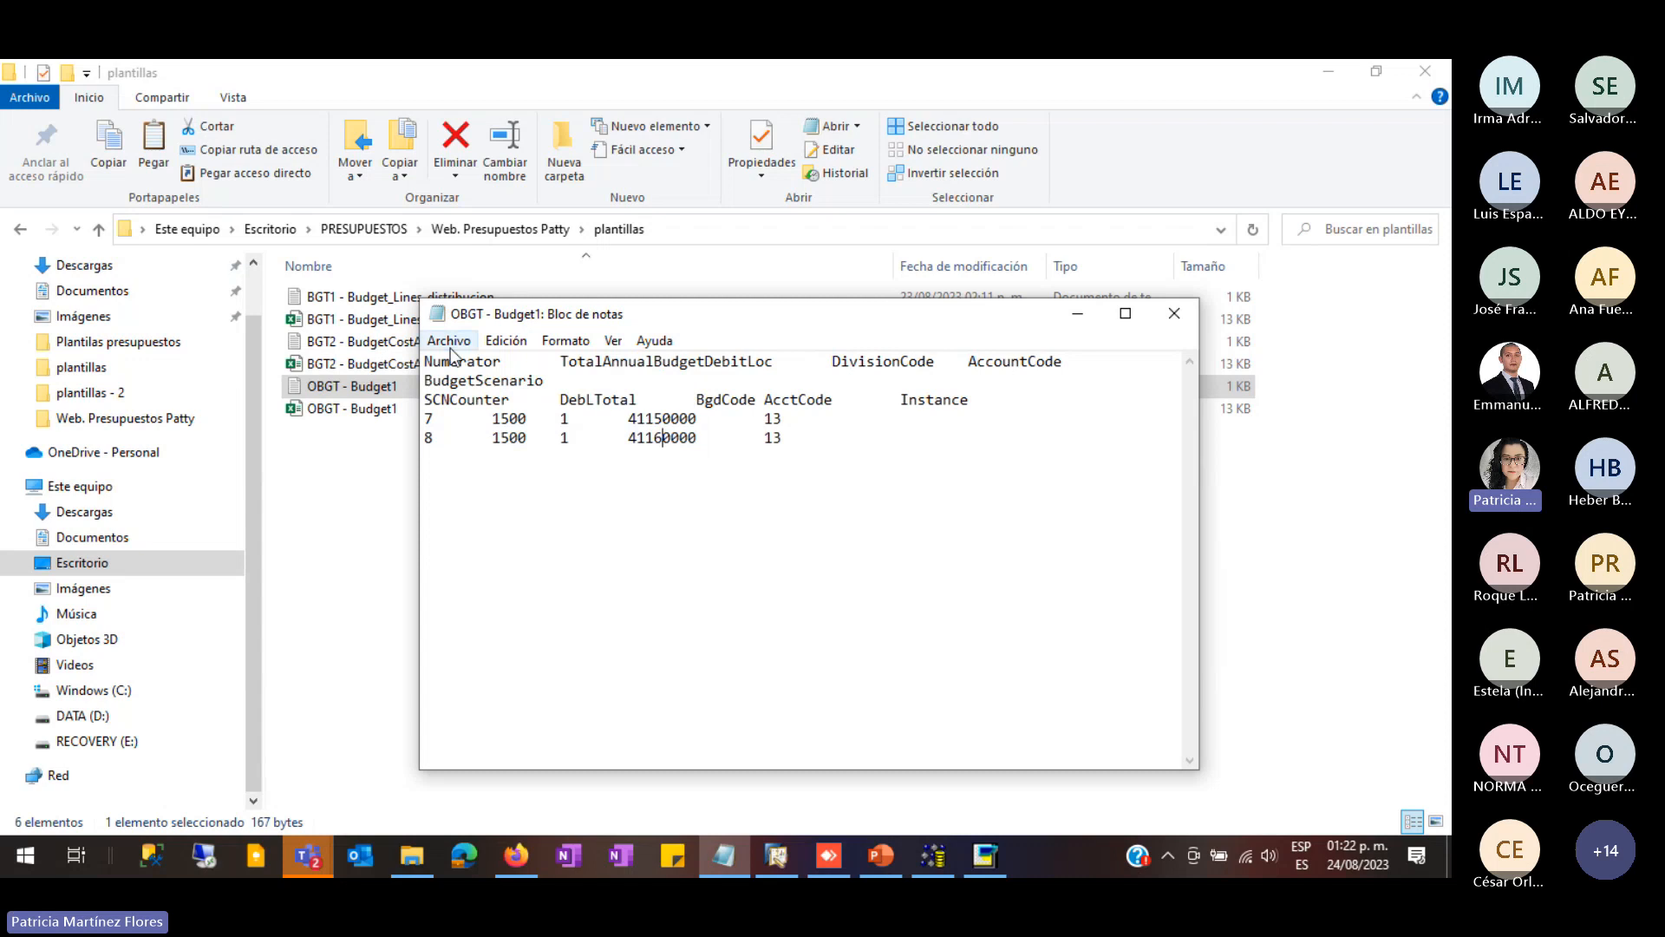
left_click(448, 340)
left_click(500, 436)
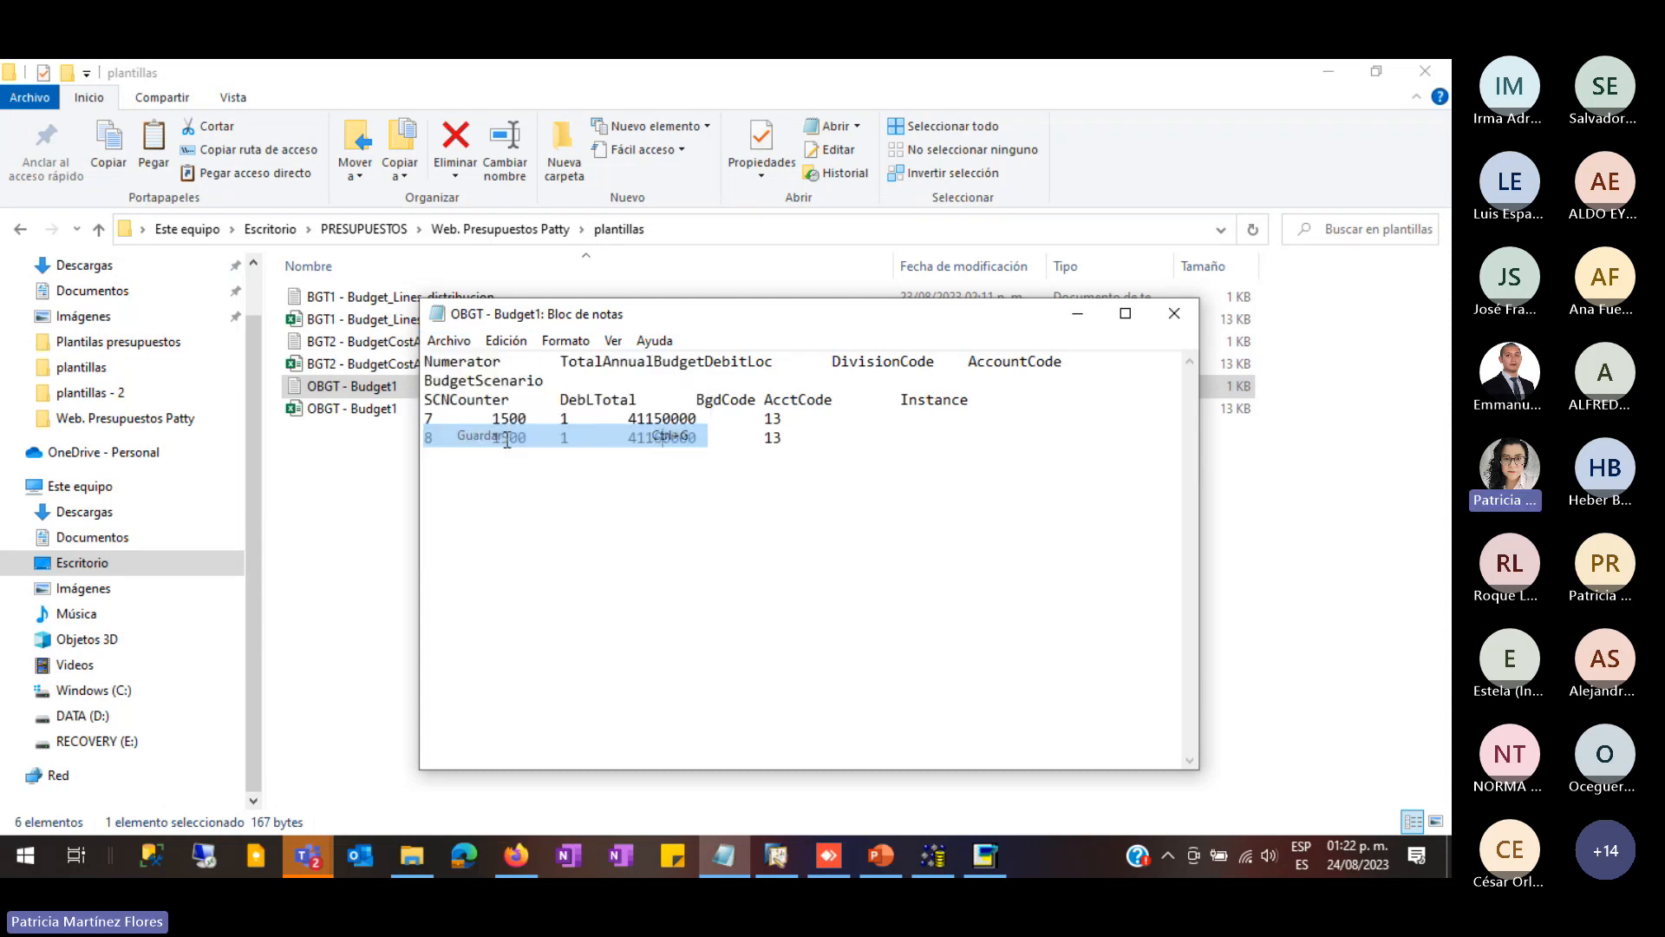
left_click(1173, 313)
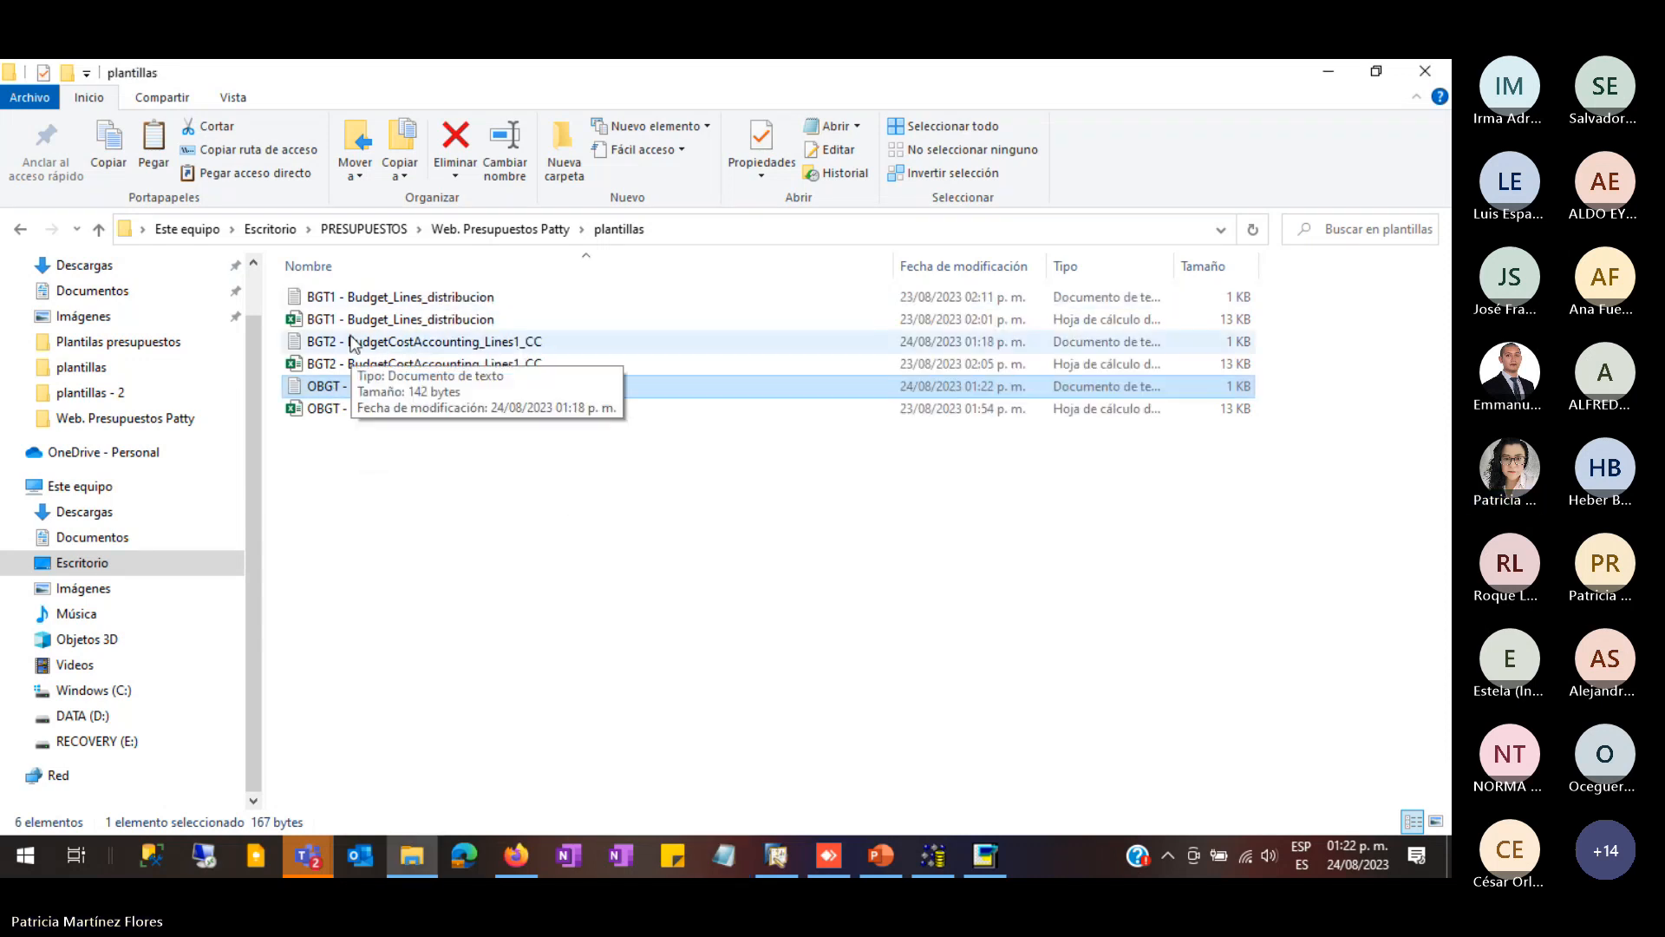
- Replace the DTW Budget source file with the edited OBGT - Budget1
left_click(933, 856)
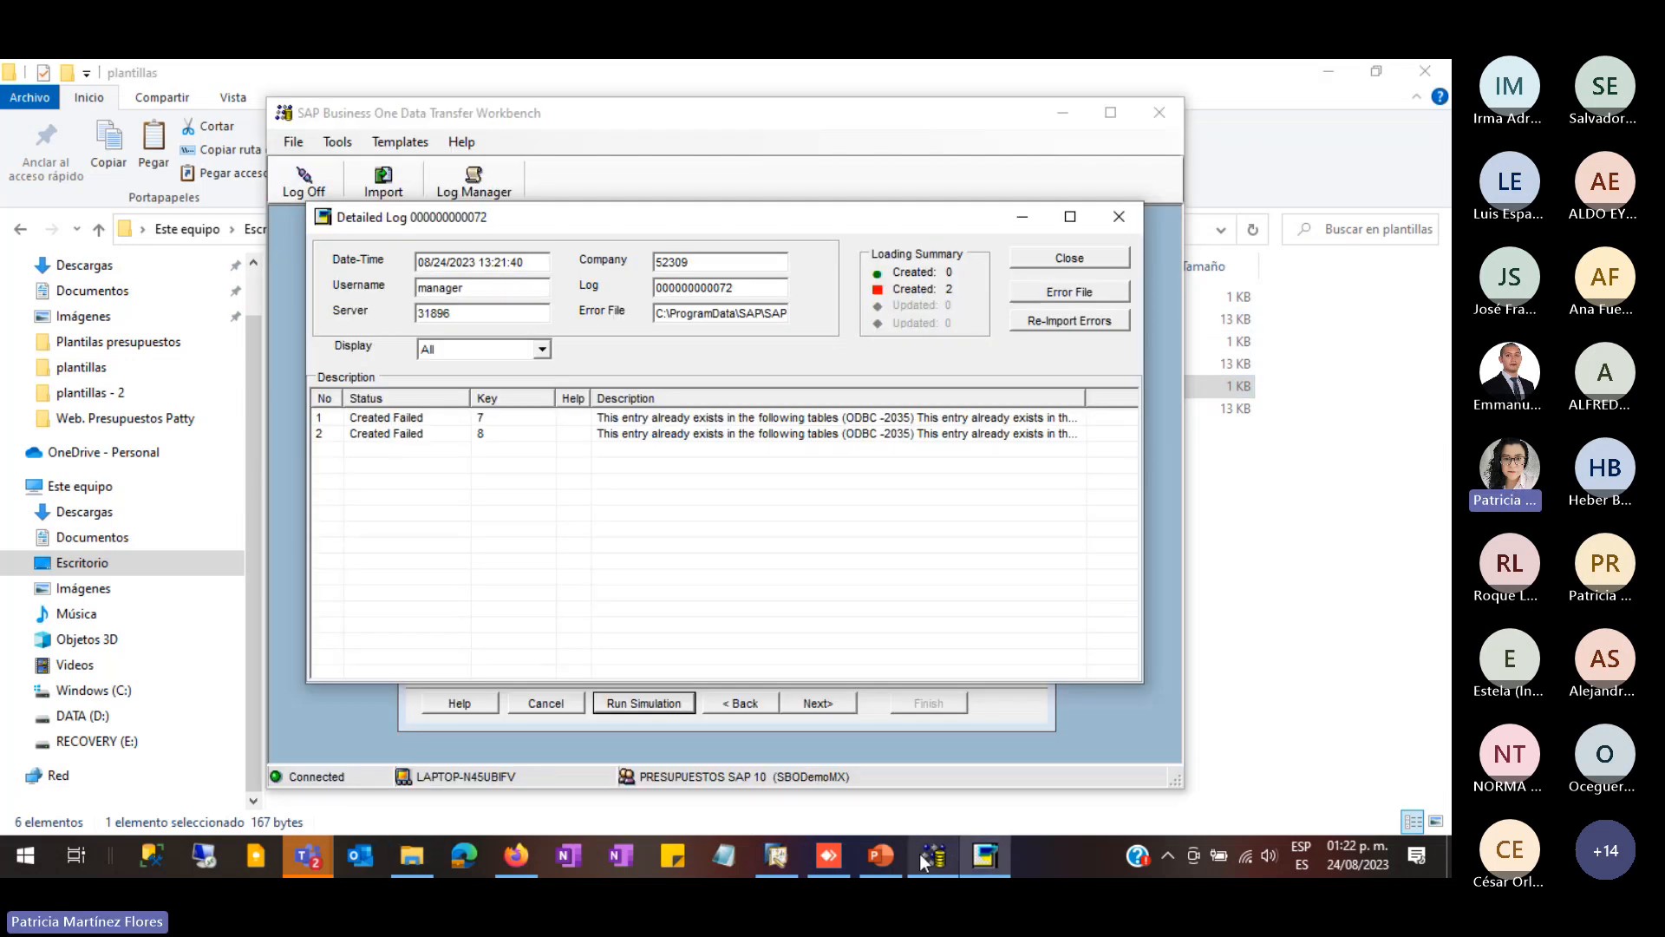
left_click(1070, 258)
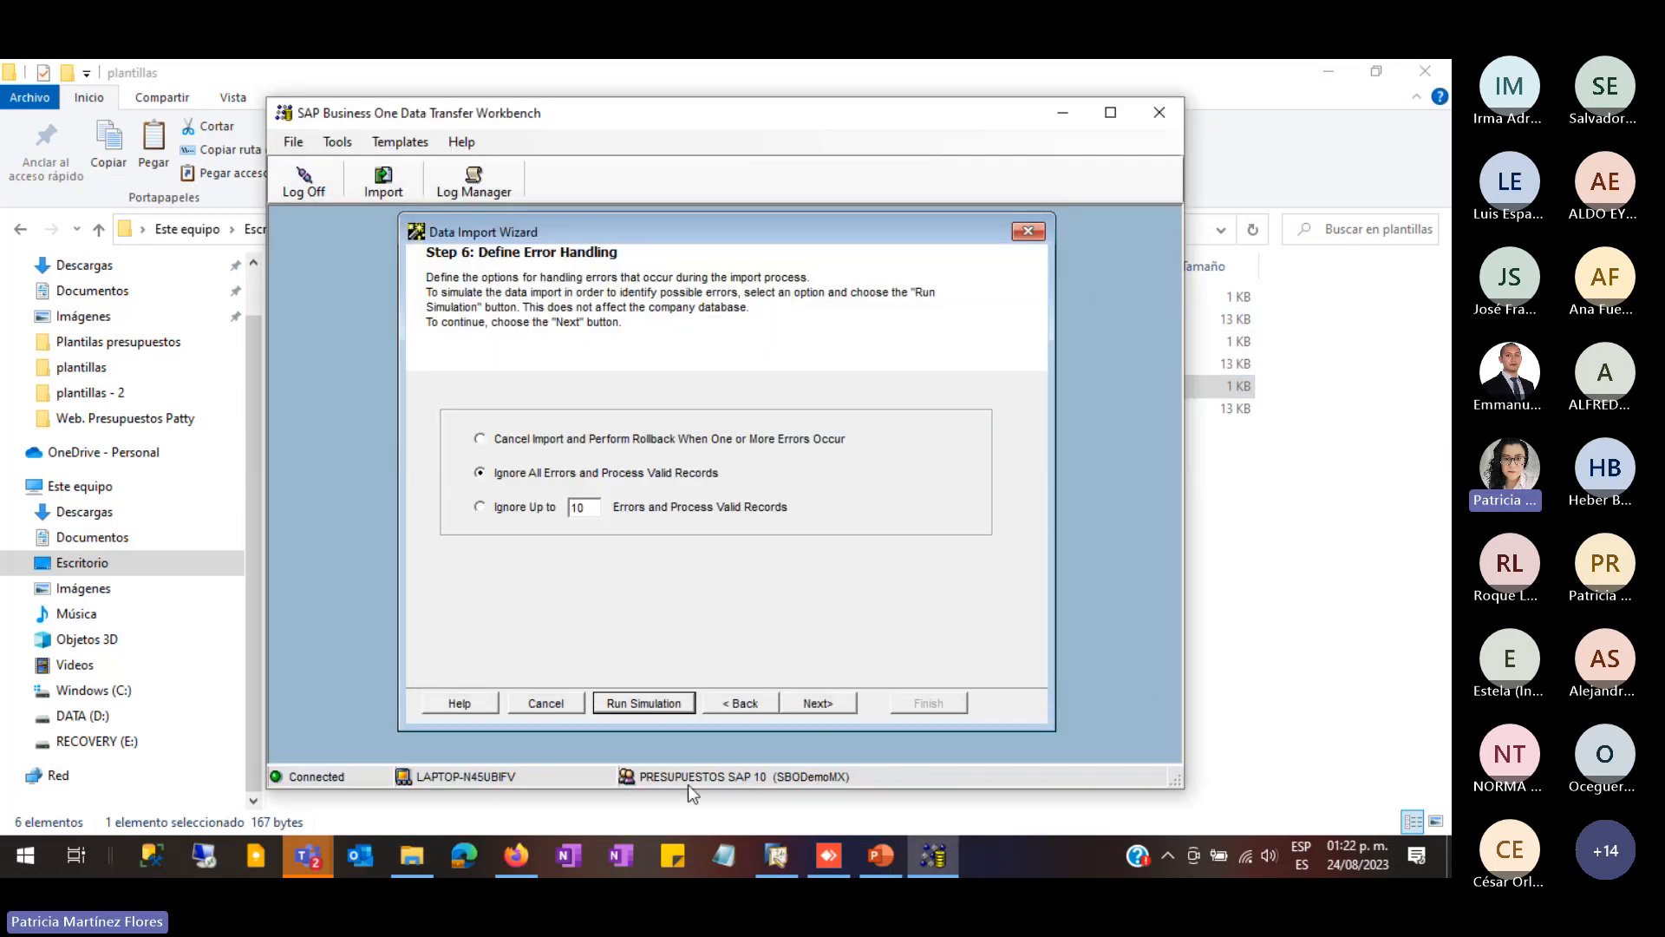
left_click(759, 709)
left_click(762, 704)
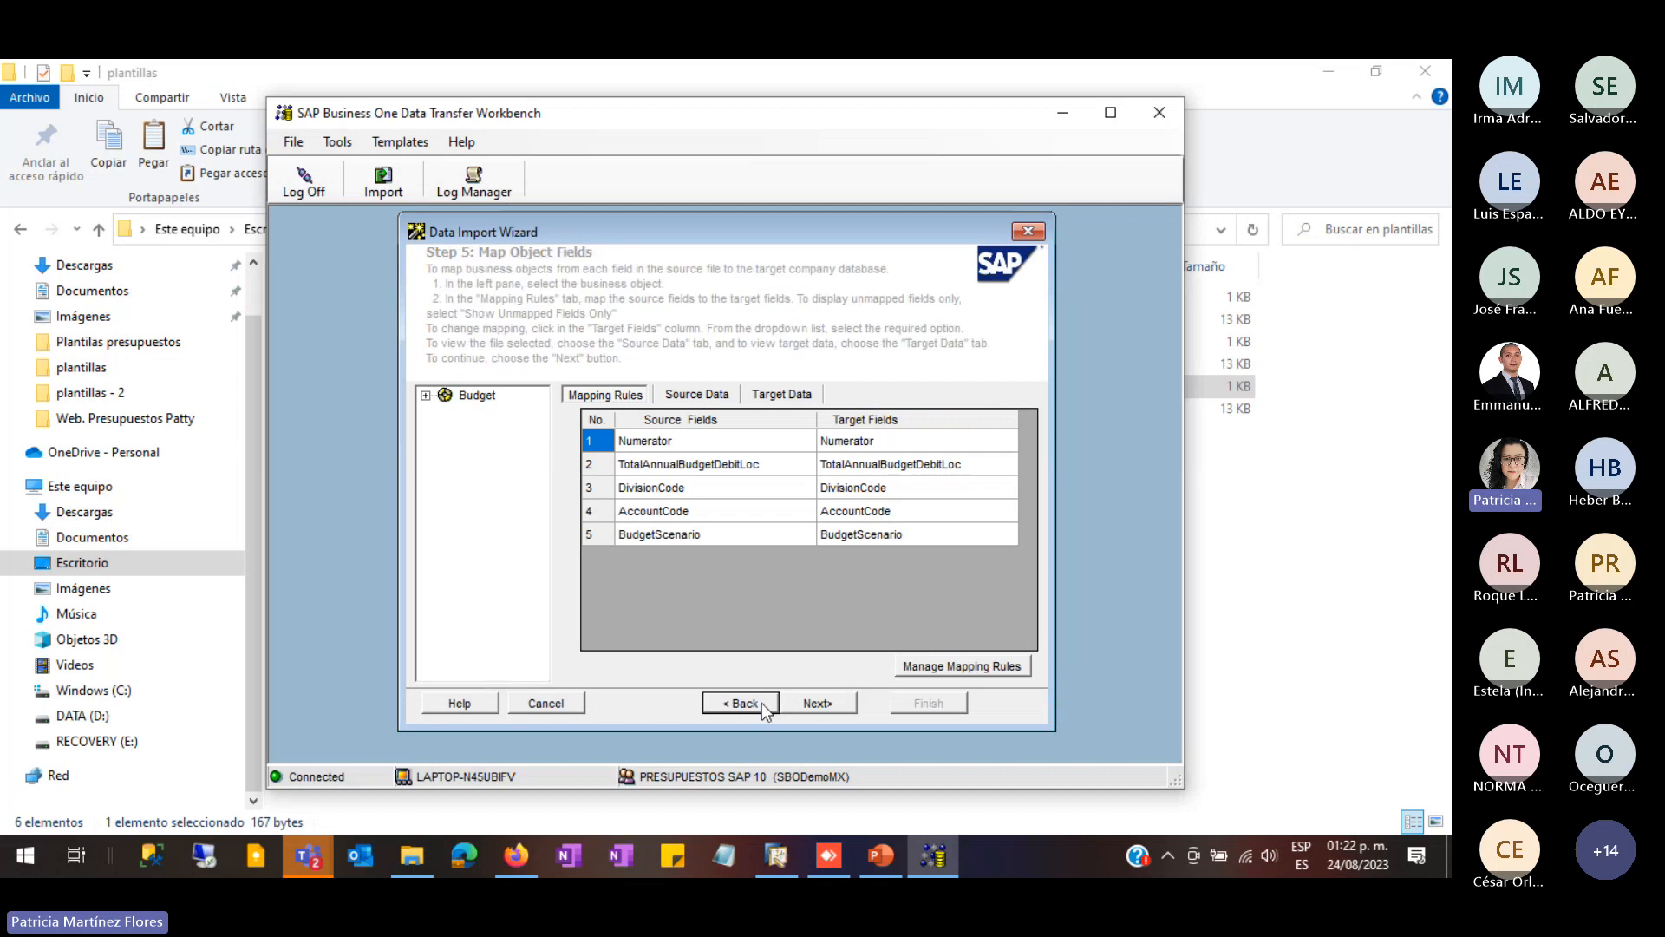
left_click(733, 419)
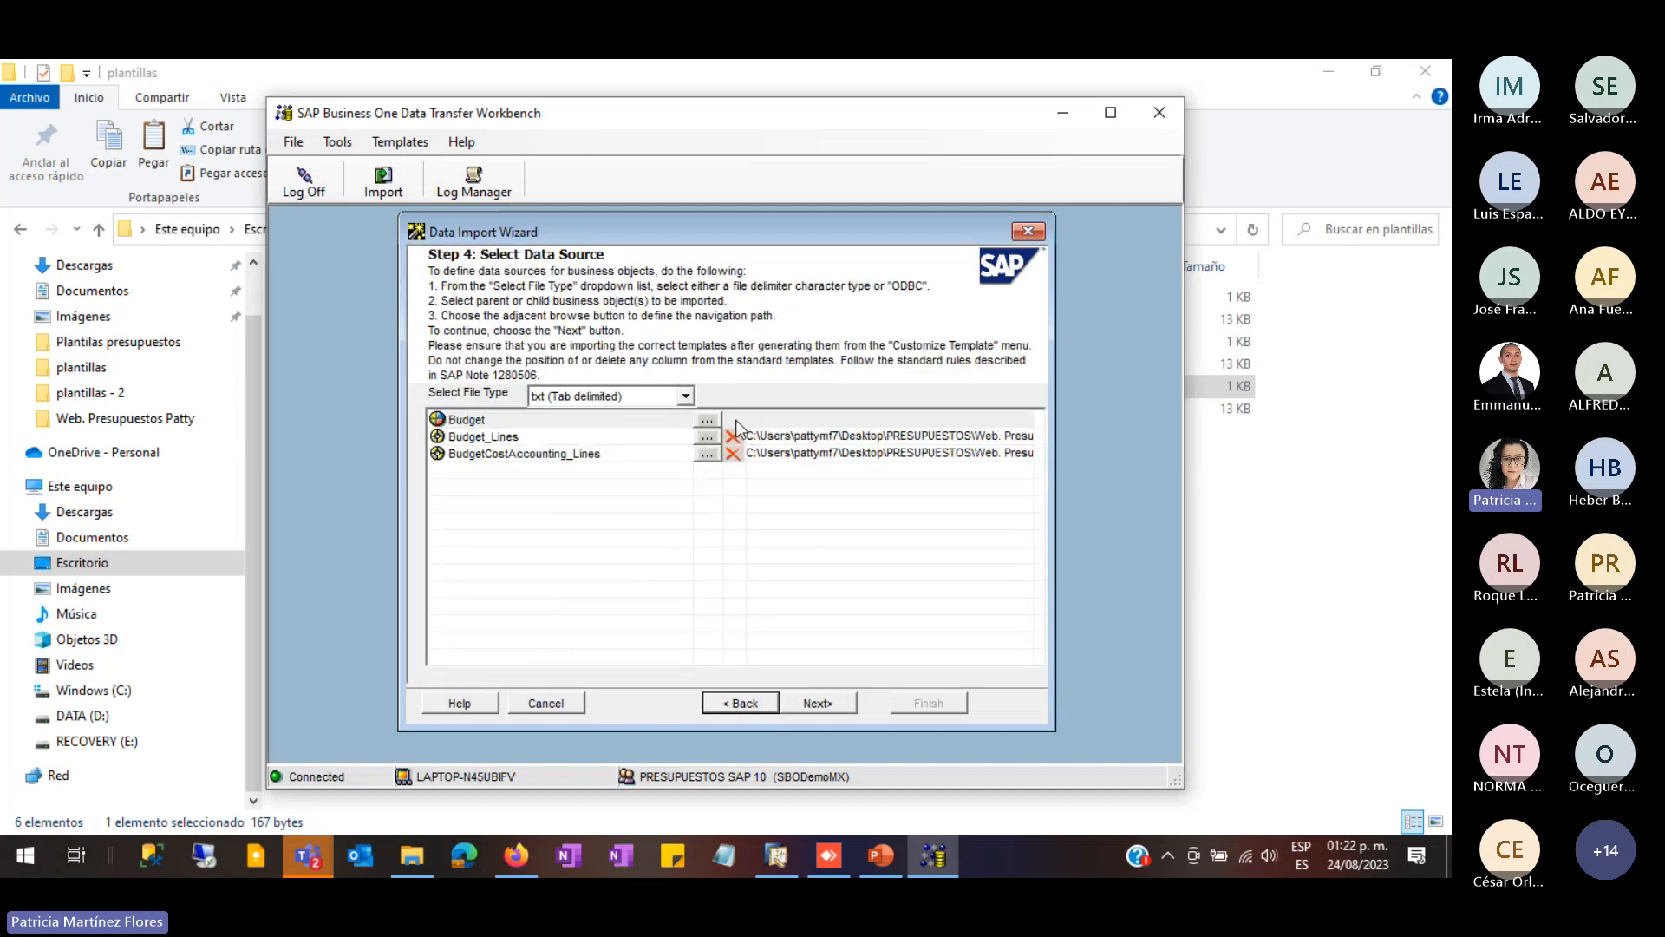
left_click(713, 425)
left_click(526, 330)
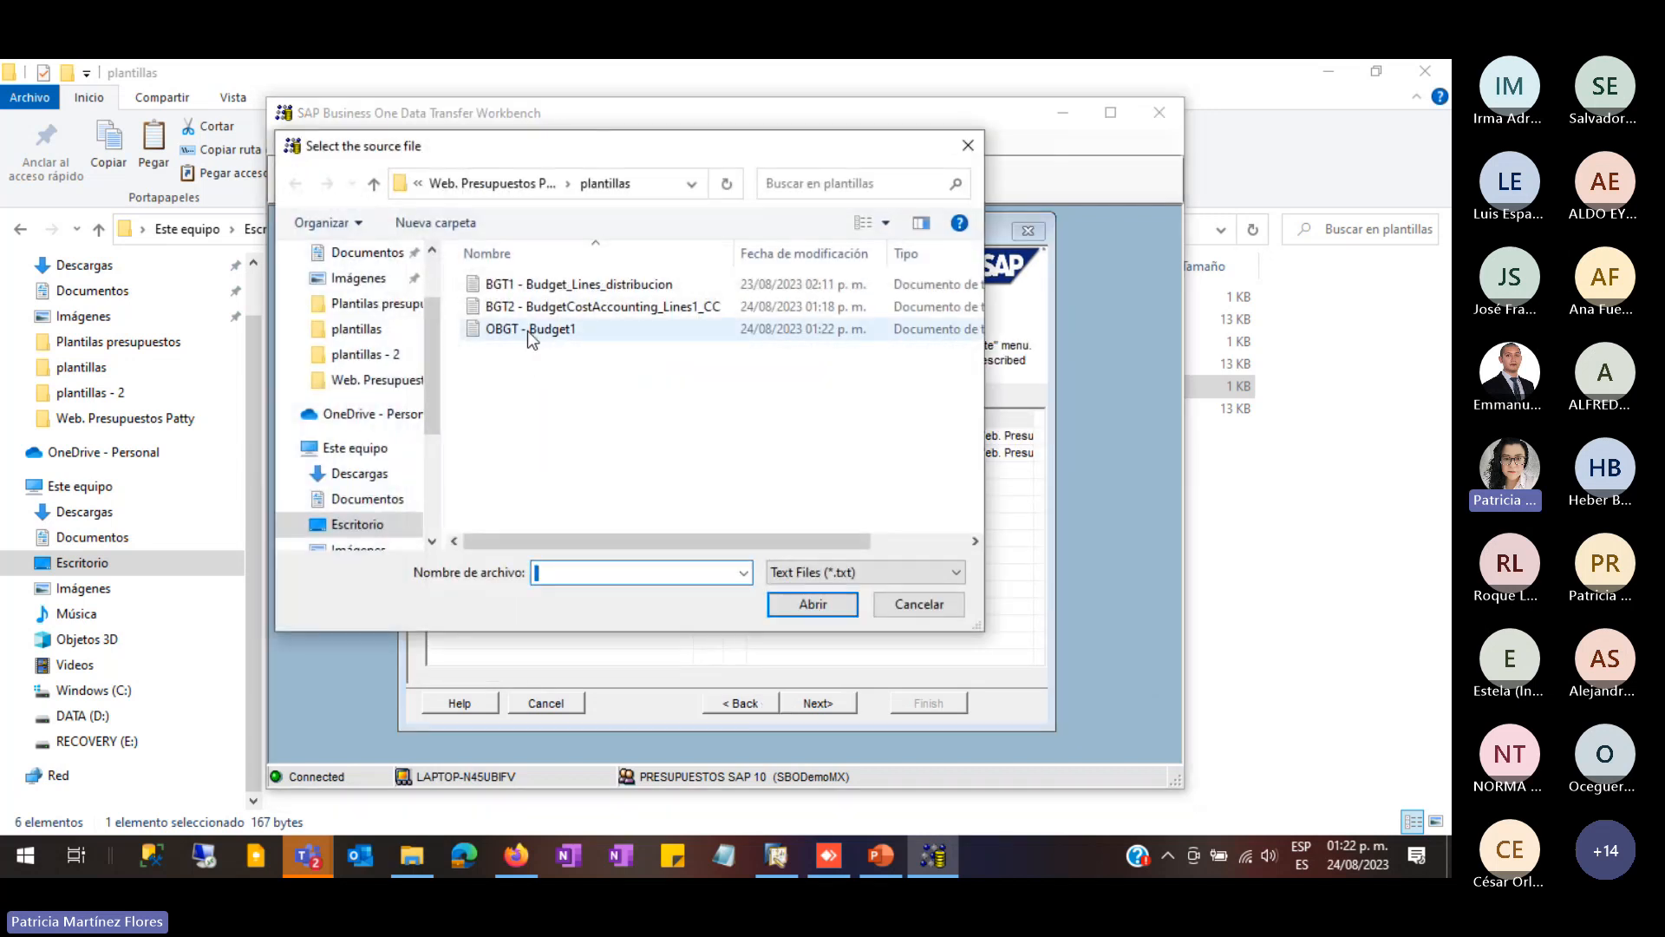
left_click(811, 604)
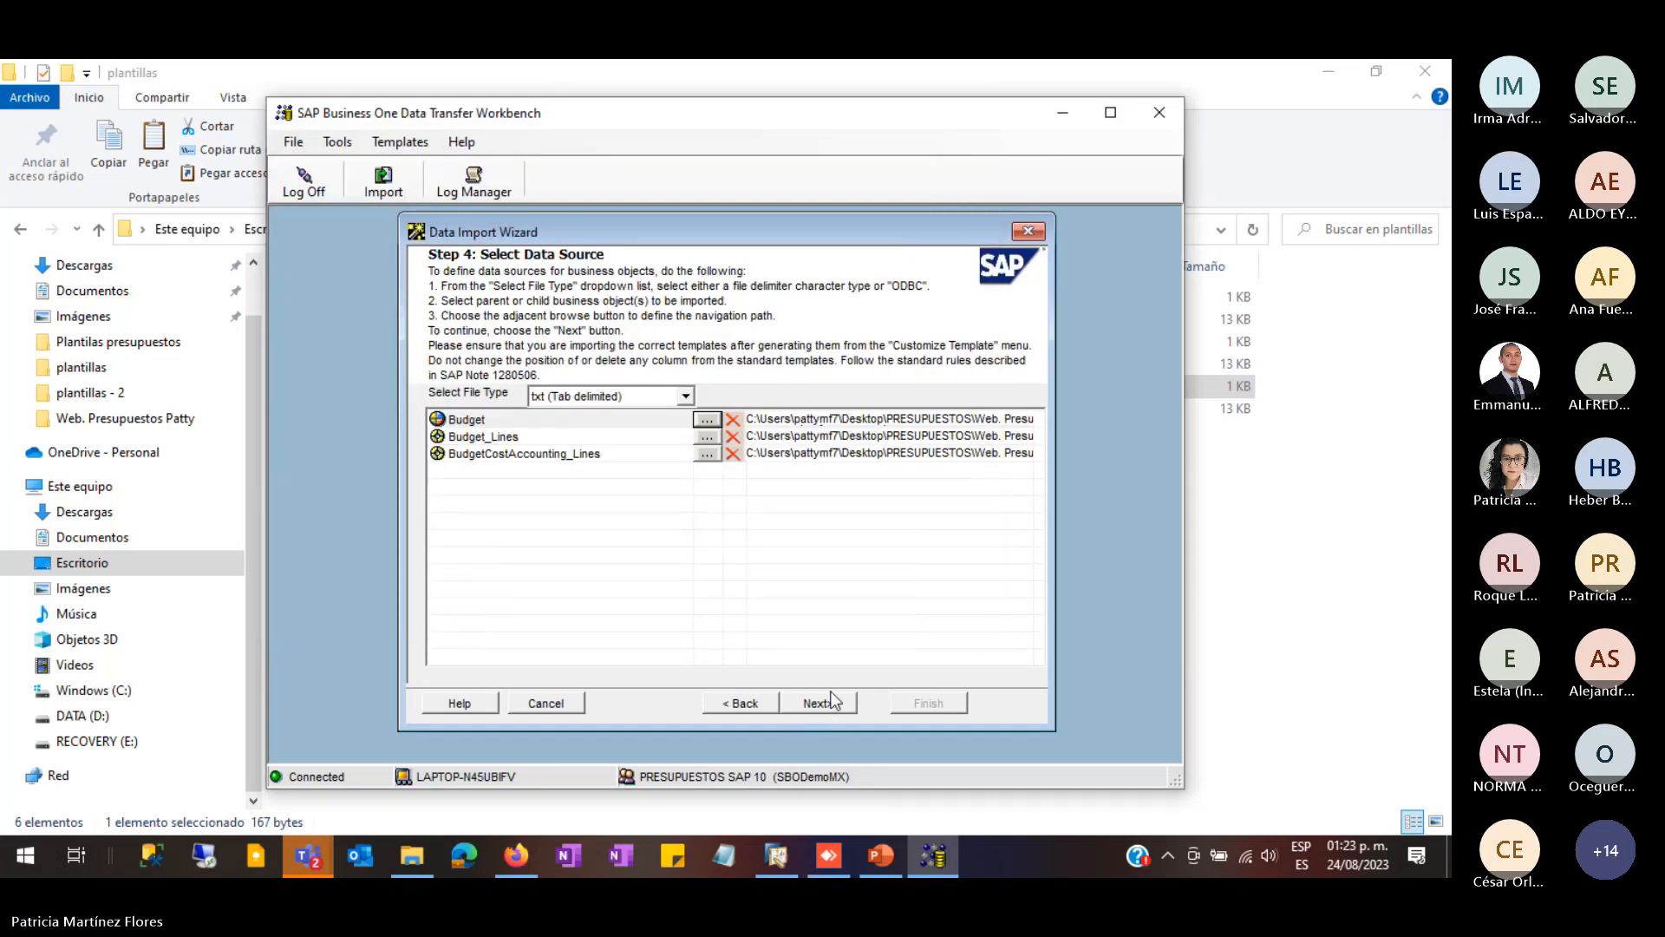
- Set errors to be ignored, processing valid records, and rerun the import simulation
left_click(831, 701)
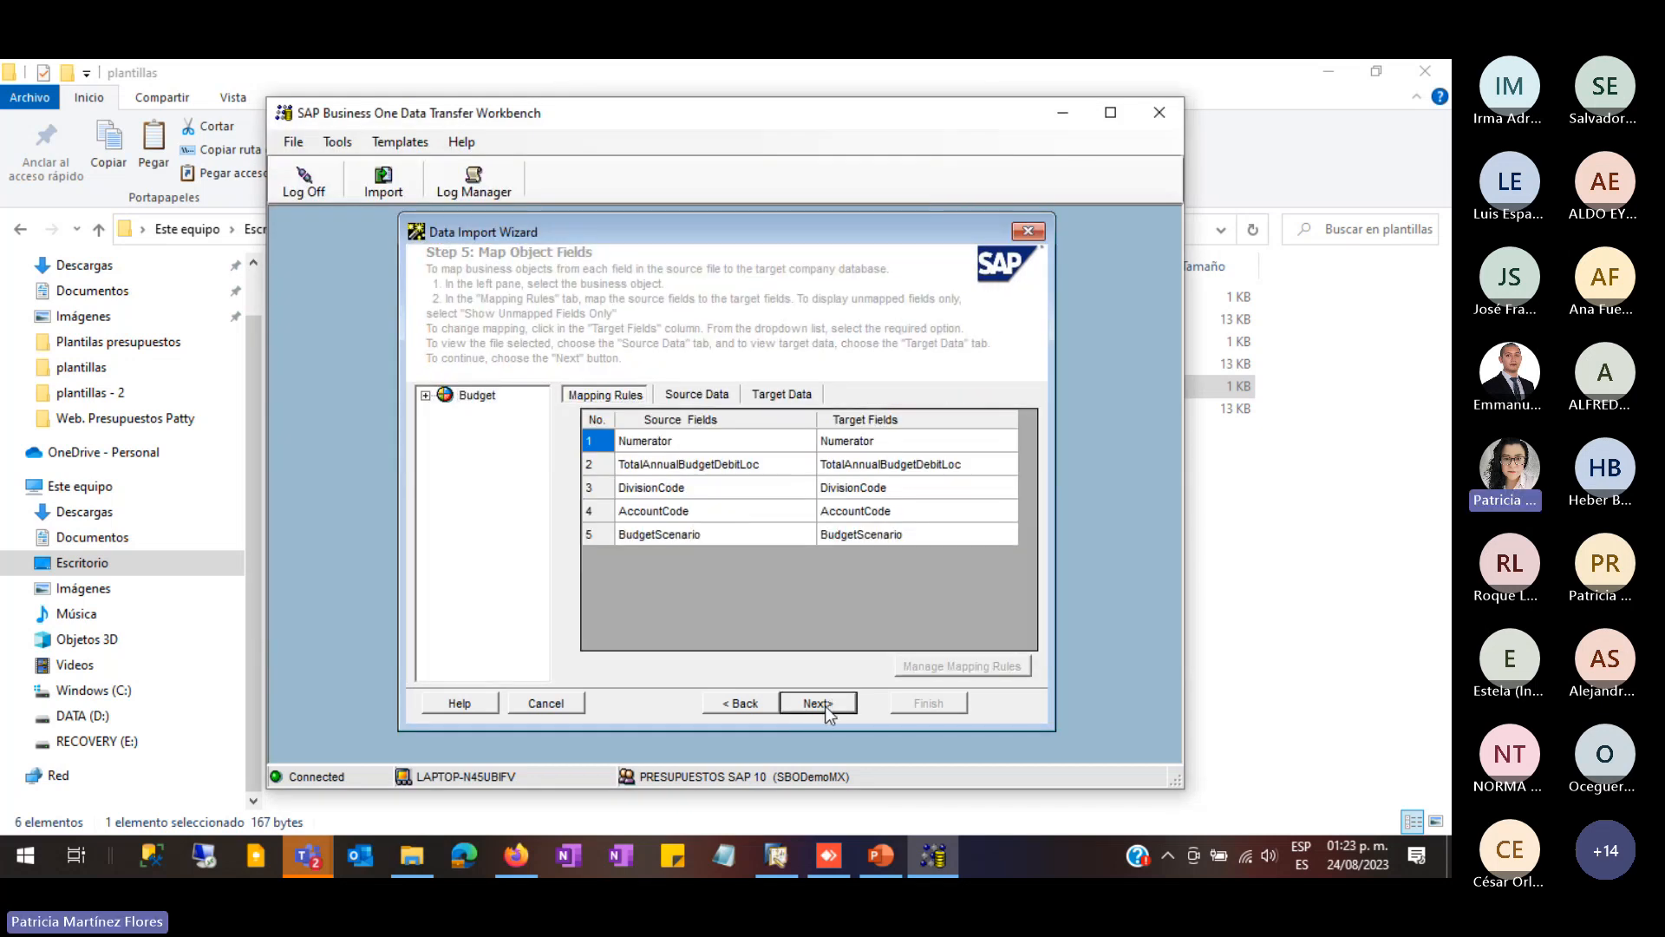
left_click(825, 704)
left_click(479, 473)
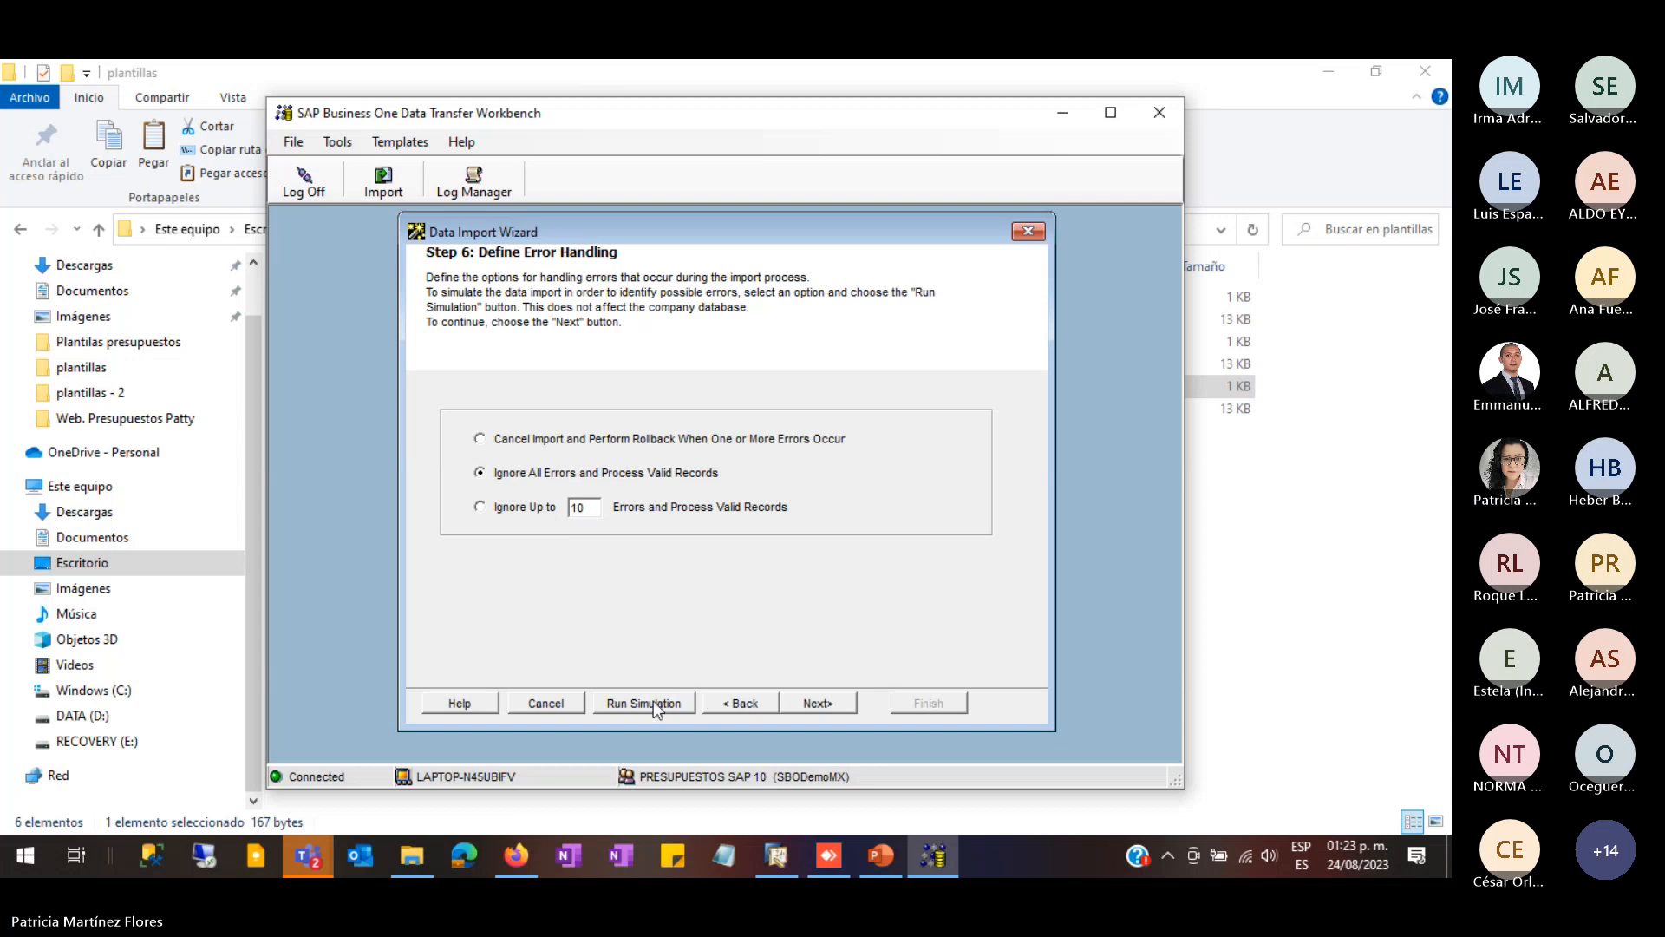
left_click(654, 705)
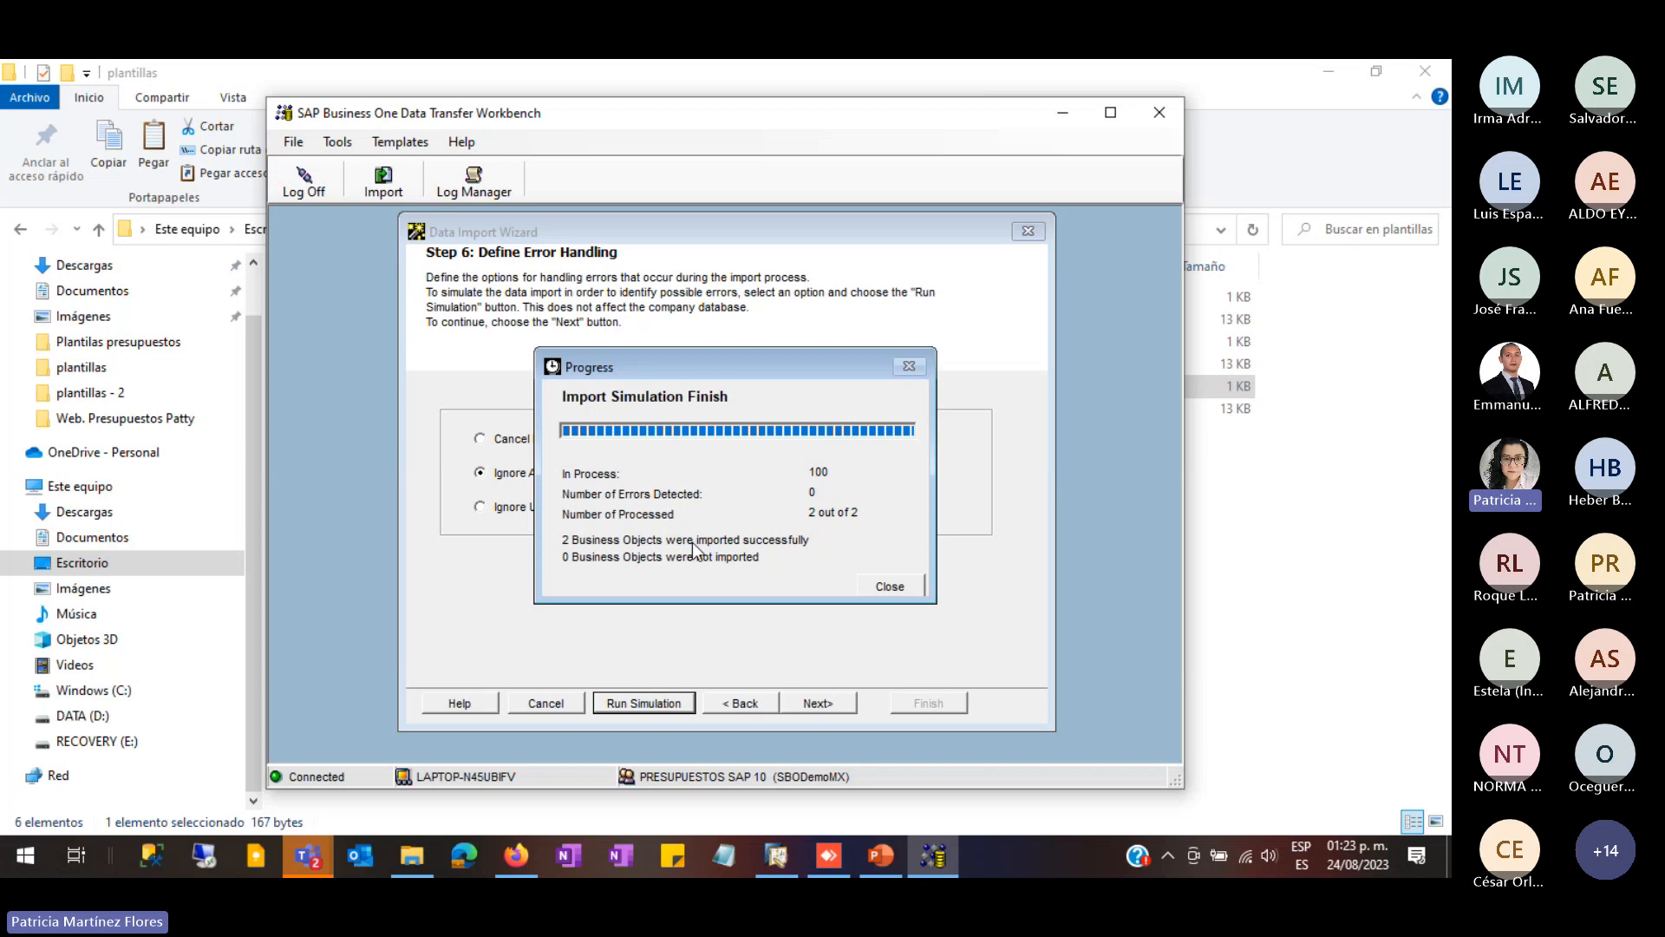
left_click(894, 587)
left_click(1111, 260)
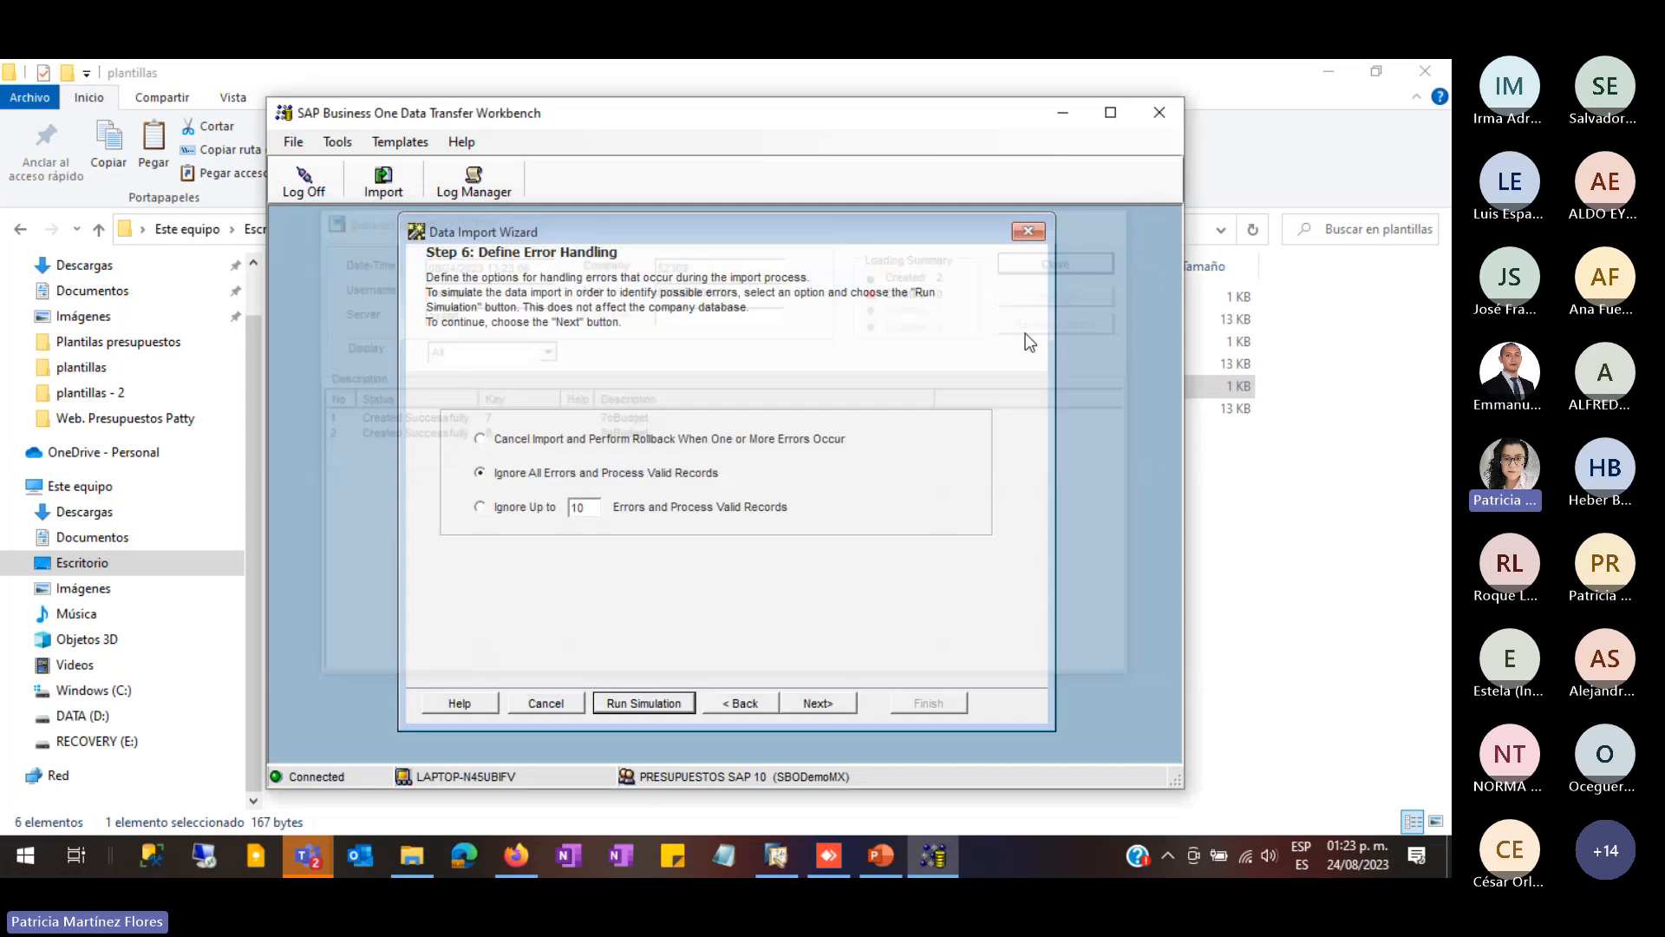
- Import the two budgets into the company database, creating entries 7 and 8, and close DTW
left_click(818, 704)
left_click(836, 705)
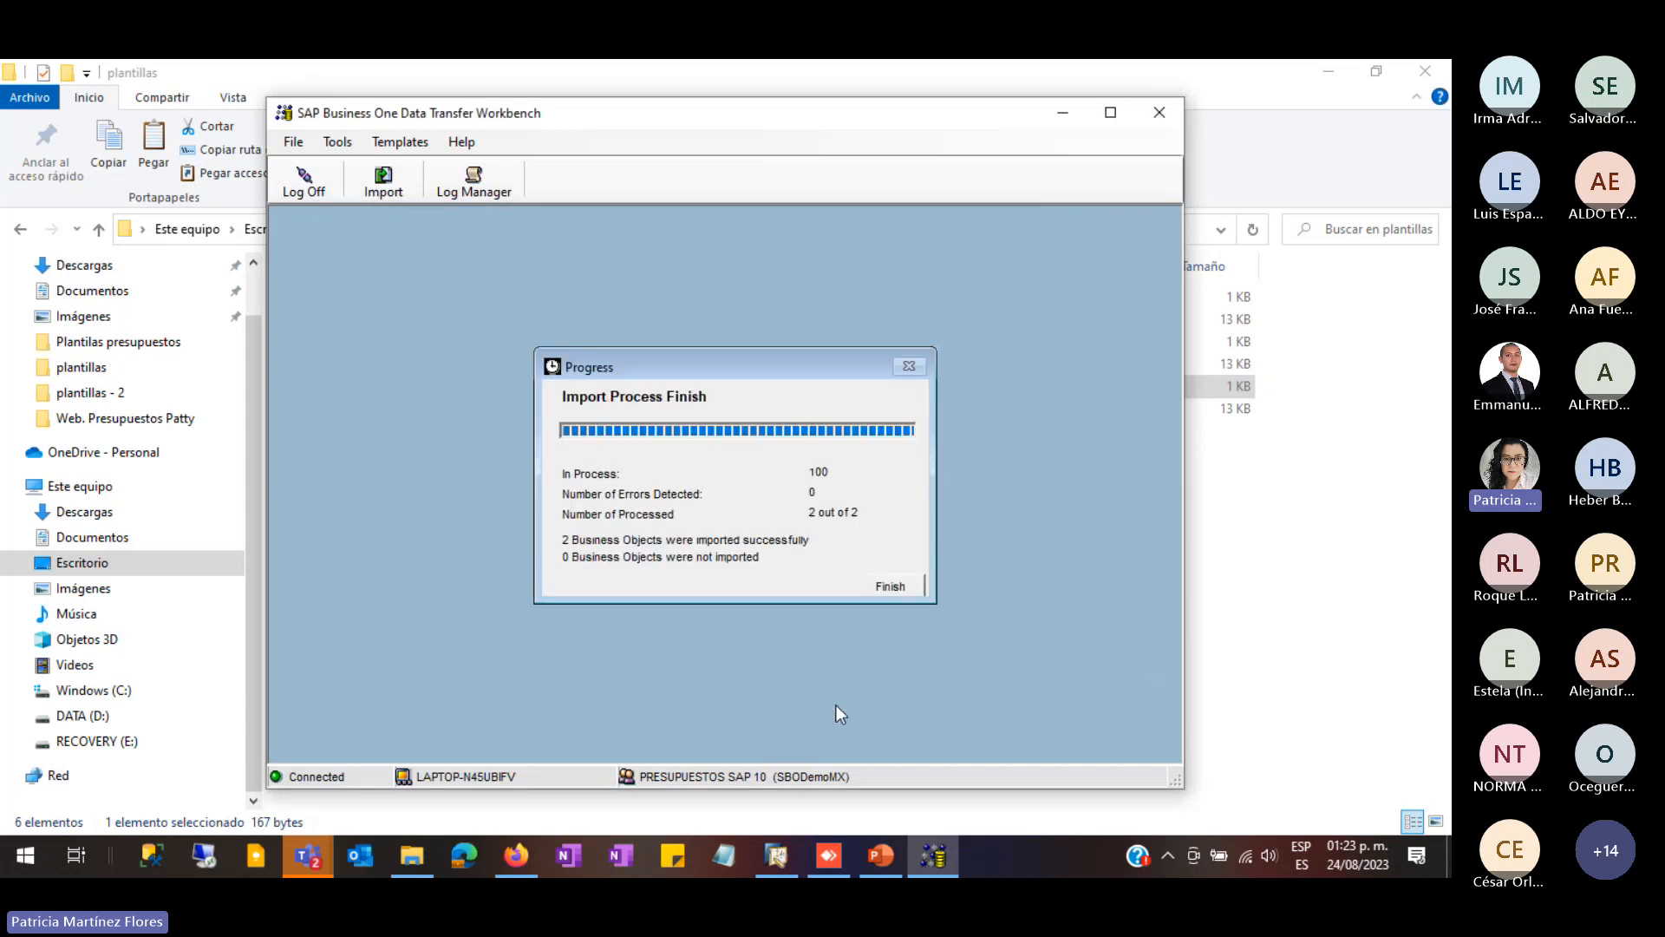
left_click(894, 588)
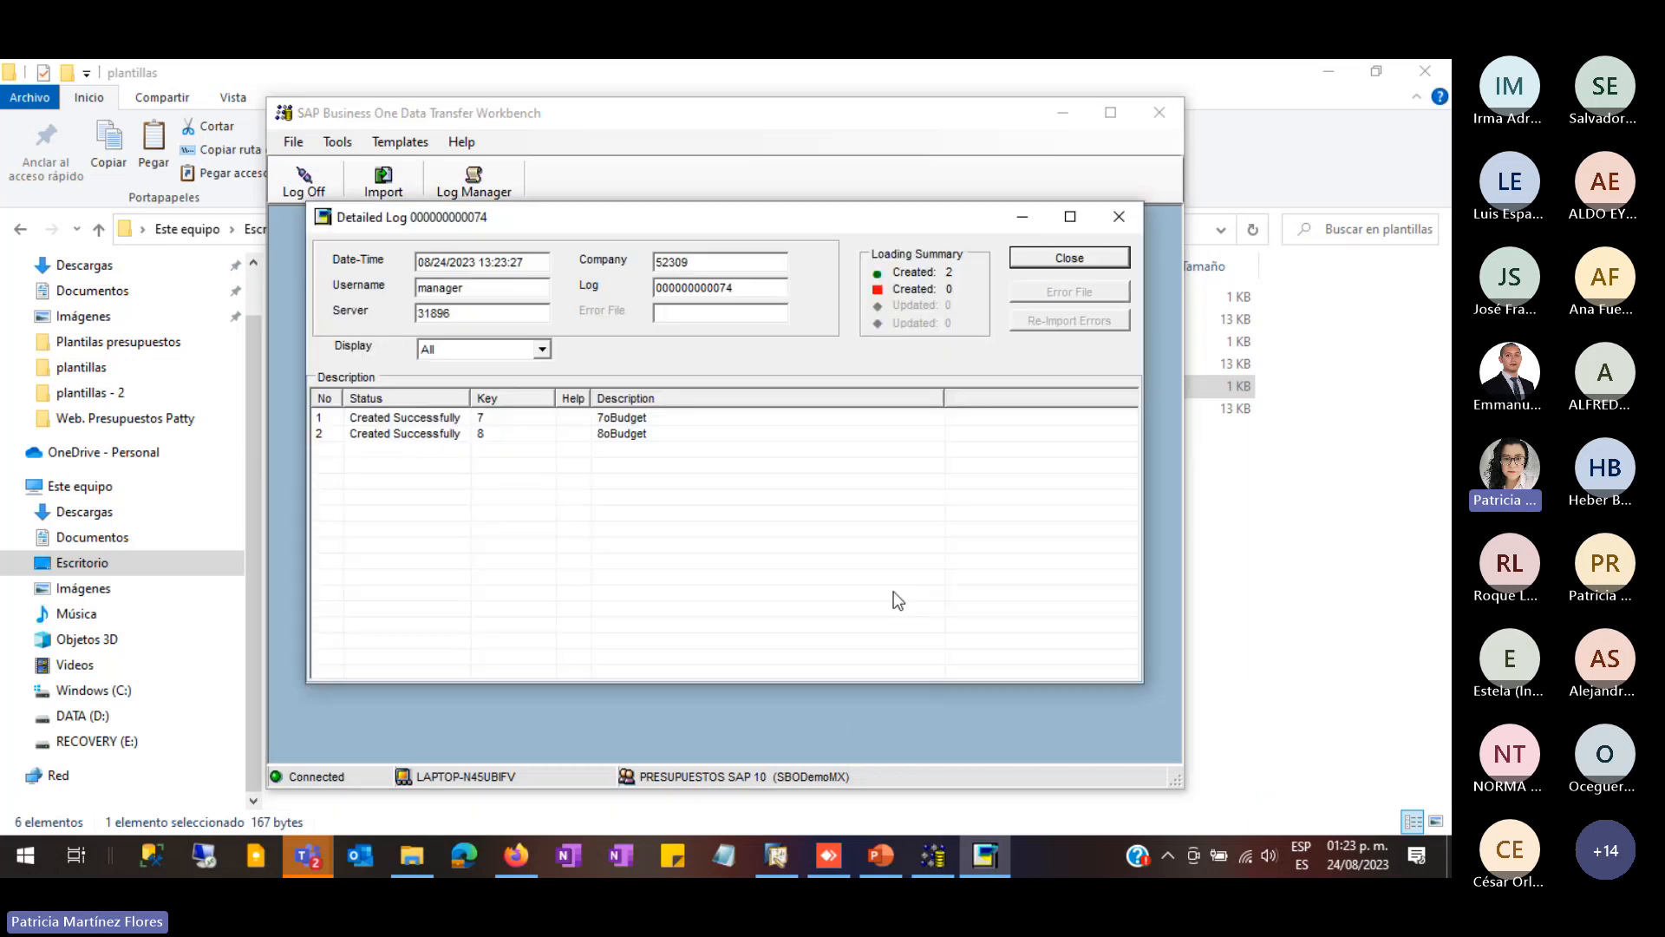
left_click(1070, 258)
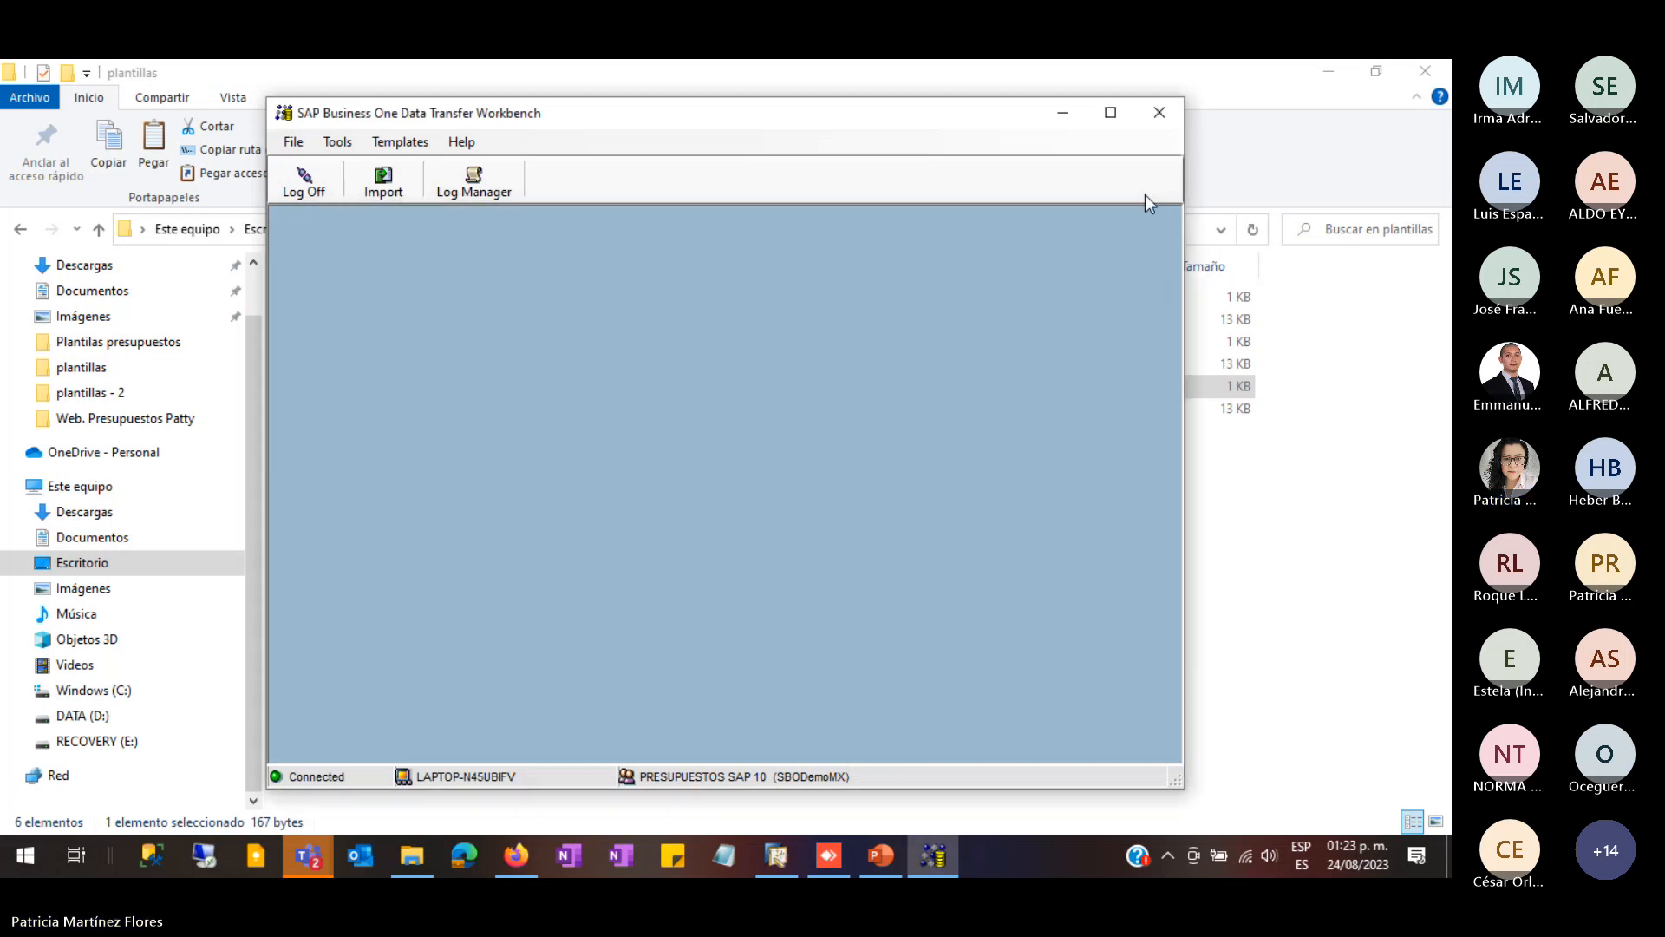
left_click(1160, 112)
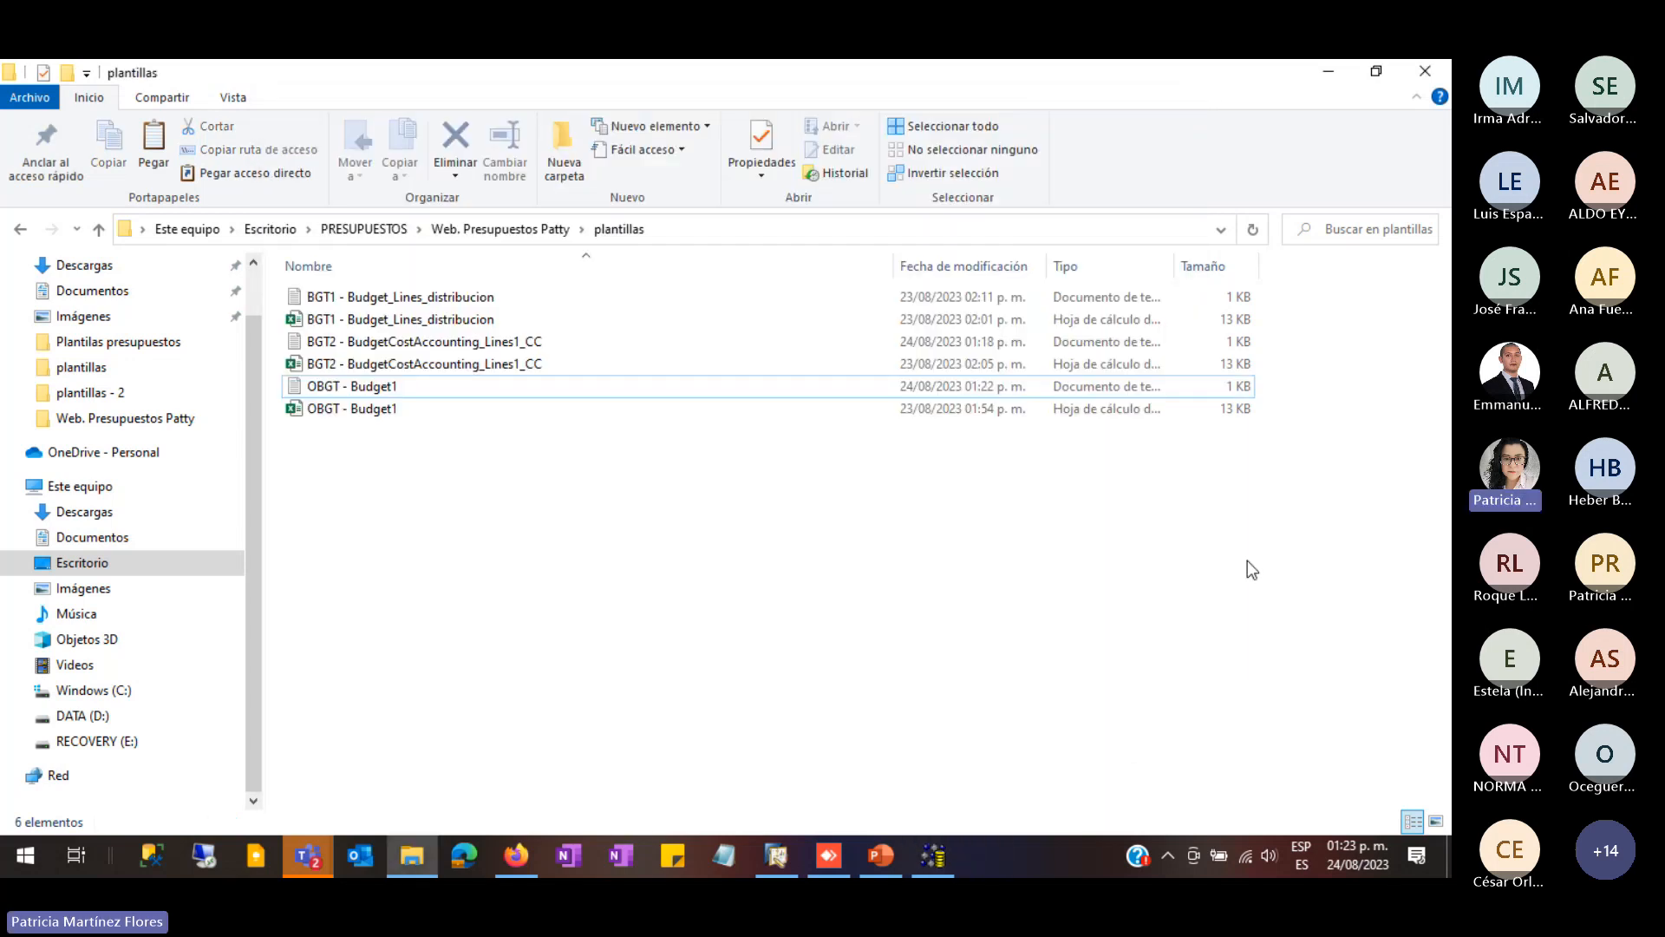
- Close the old budget grid and reopen the Presup.pral. scenario's account grid
left_click(768, 852)
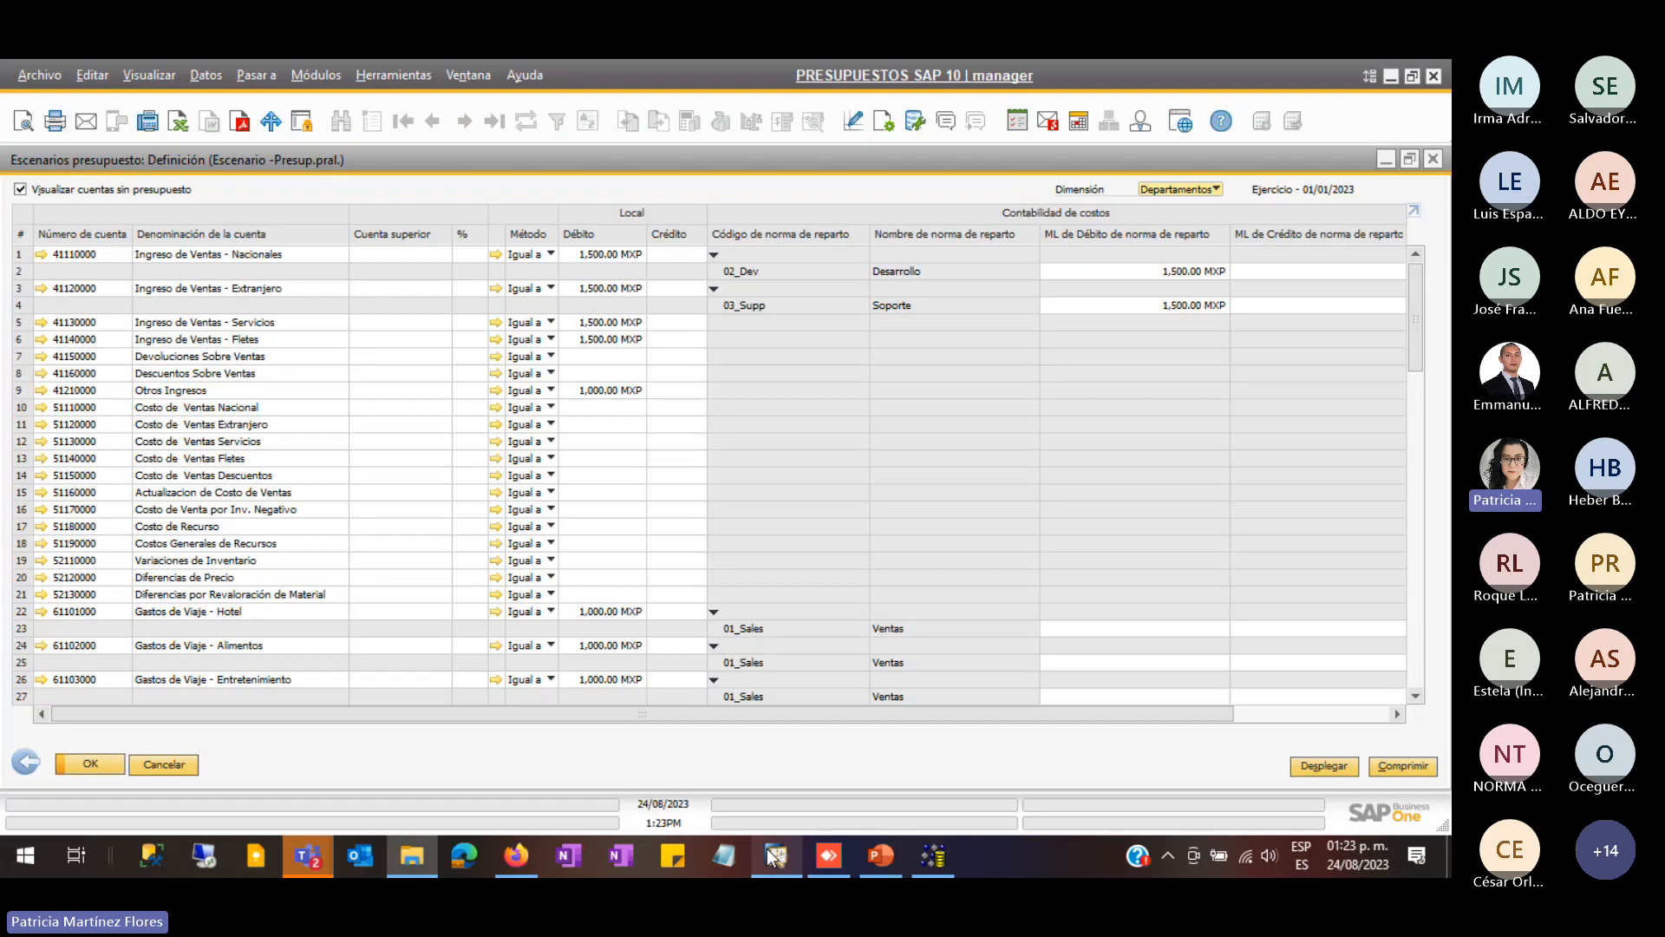
left_click(164, 765)
left_click(601, 512)
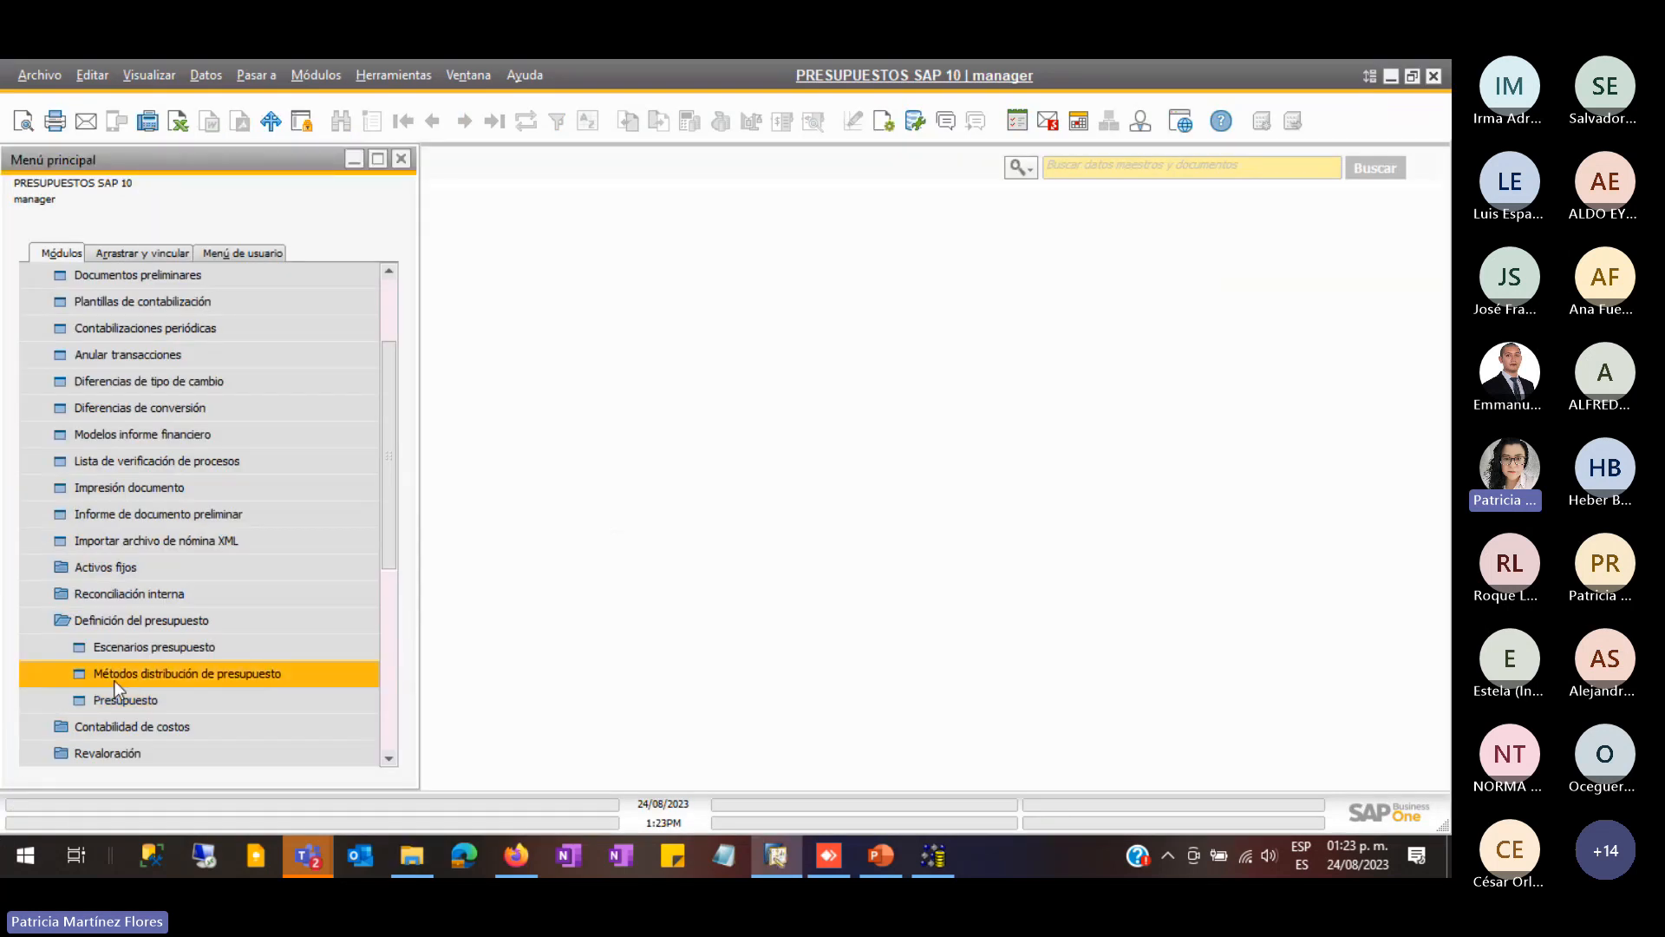
scroll(146, 590, "down", 2)
left_click(131, 515)
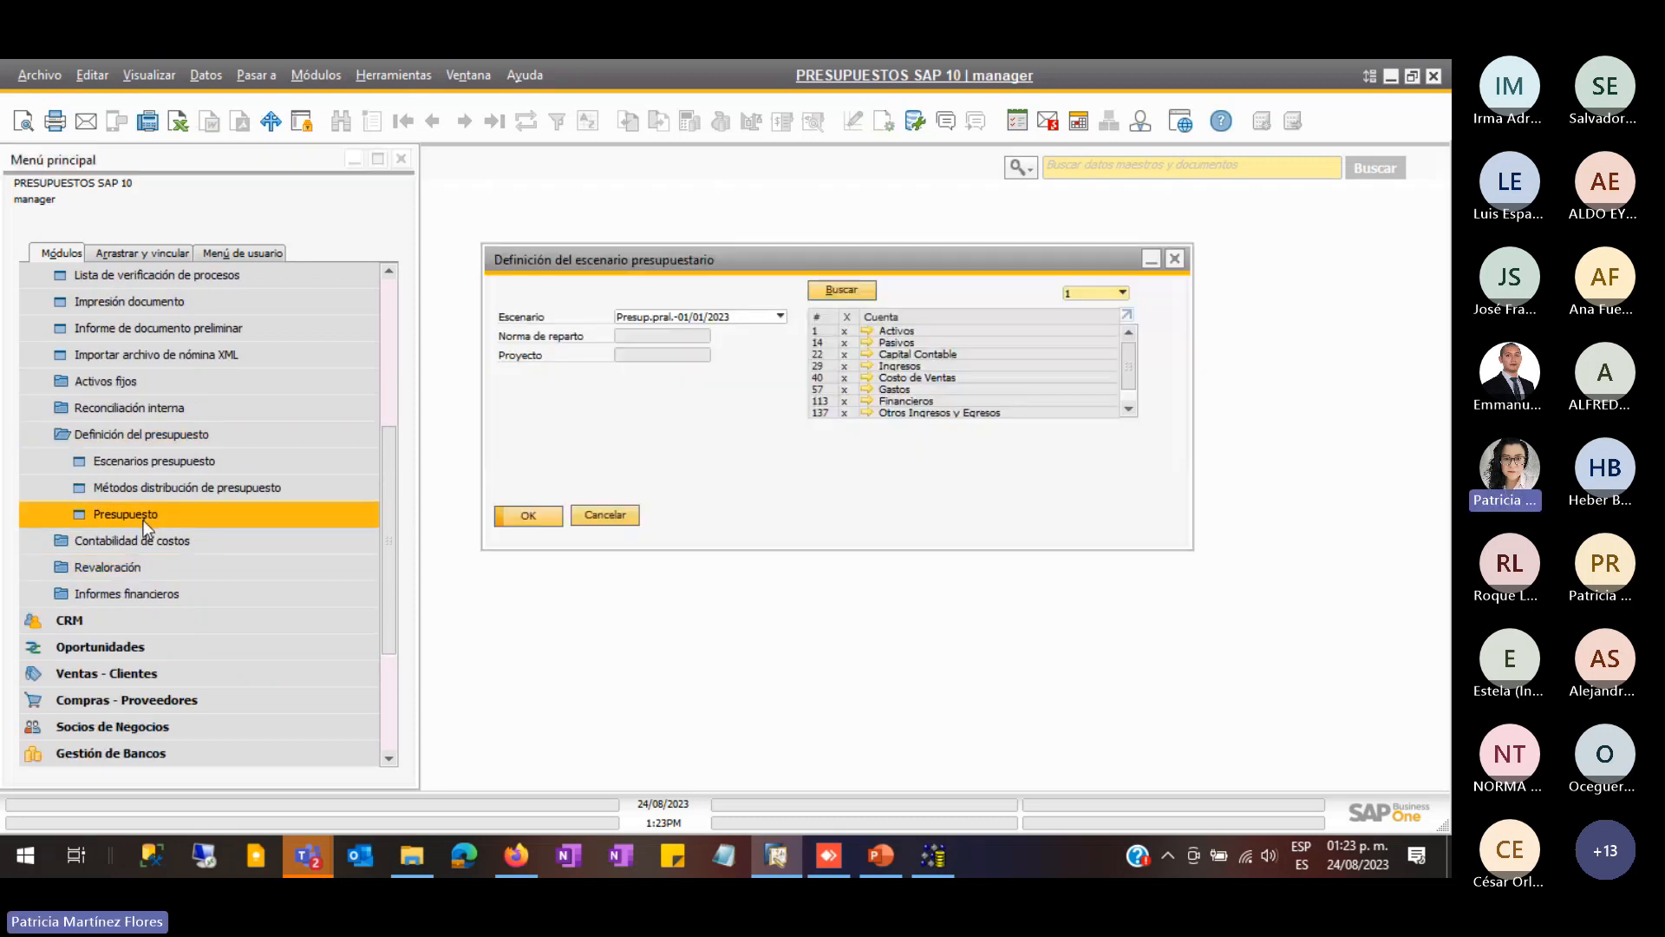
left_click(533, 514)
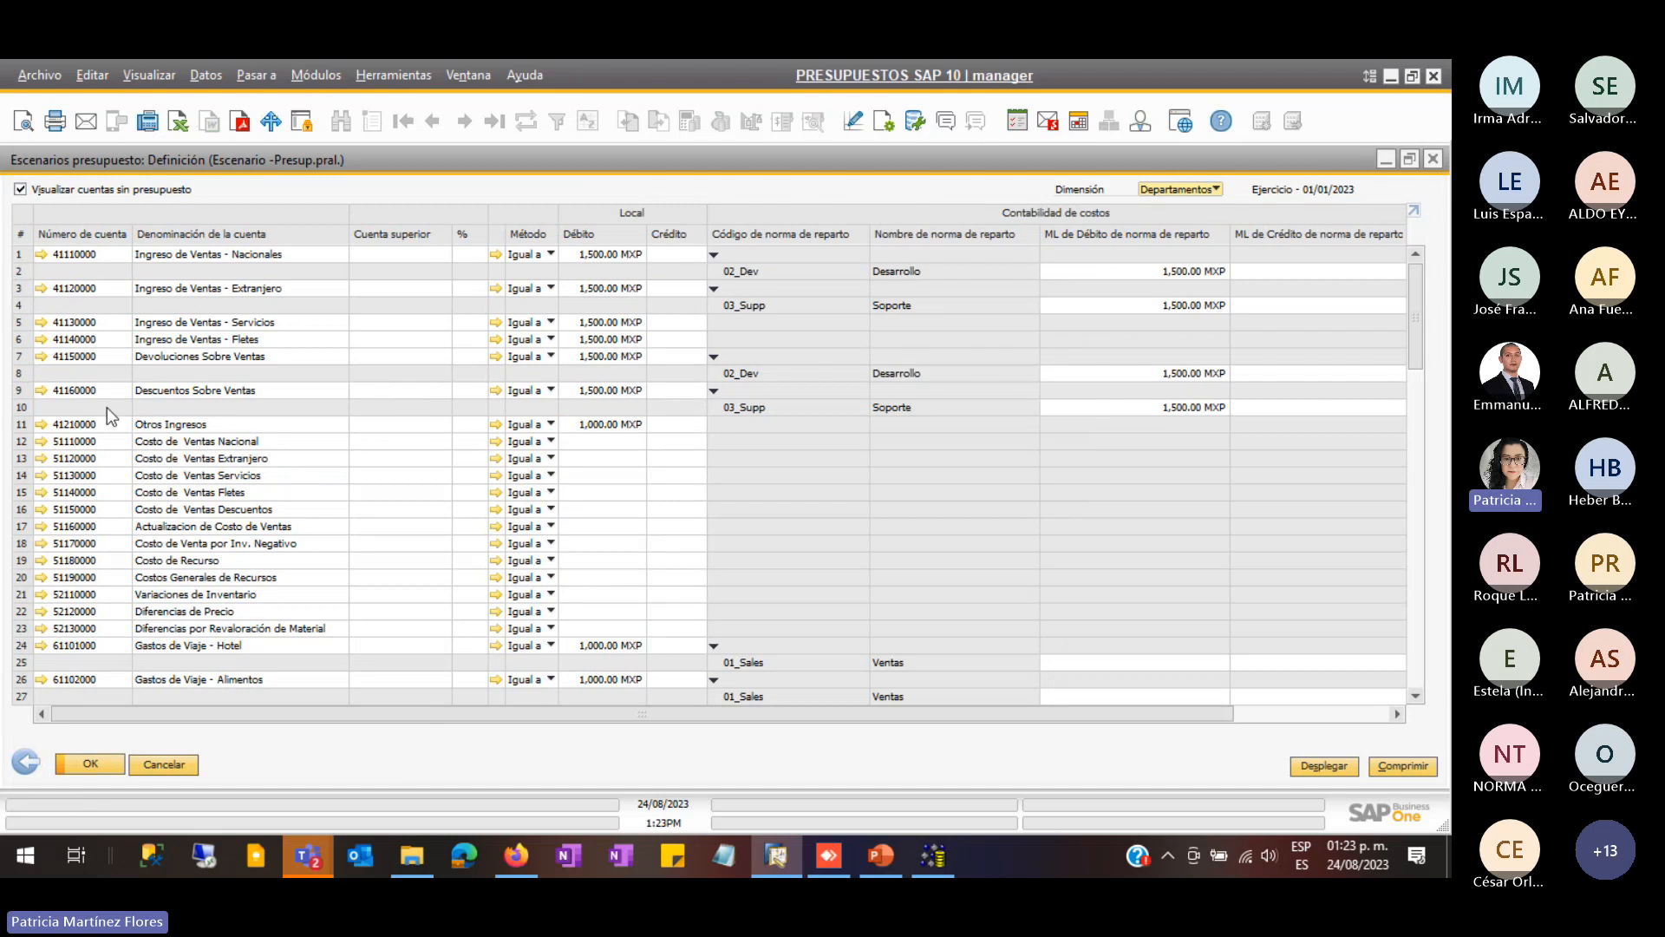
- Select the rows for accounts 41150000 and 41160000, each budgeted at 1,500.00 MXP
left_click(21, 358)
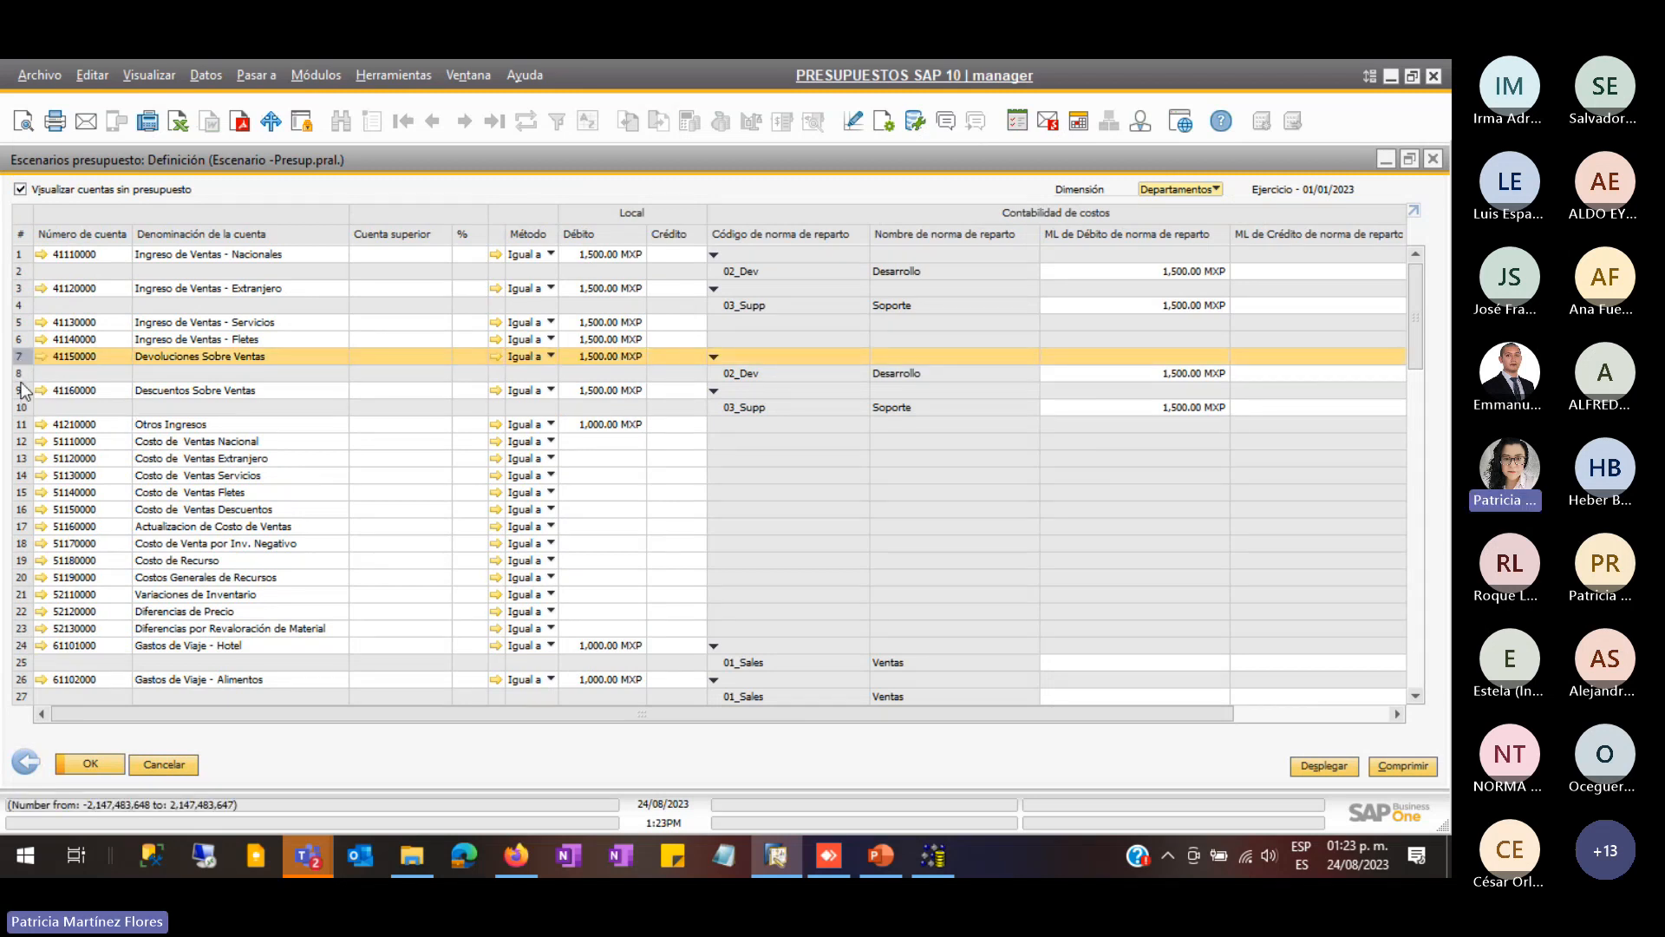
left_click(22, 391)
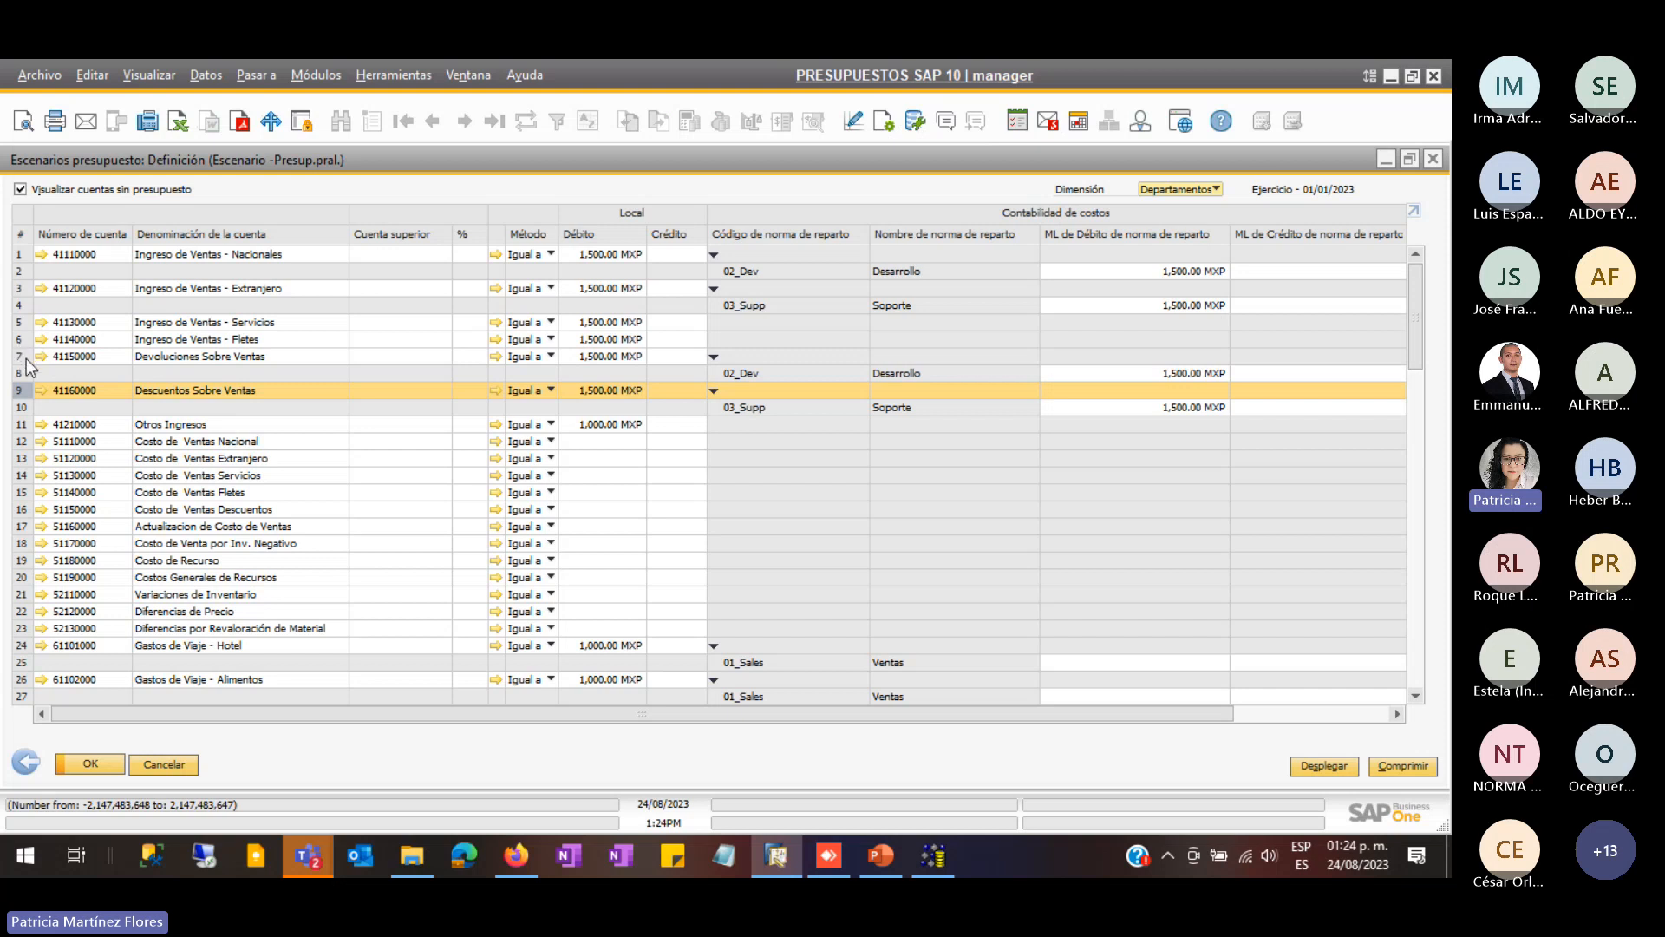
left_click(61, 357)
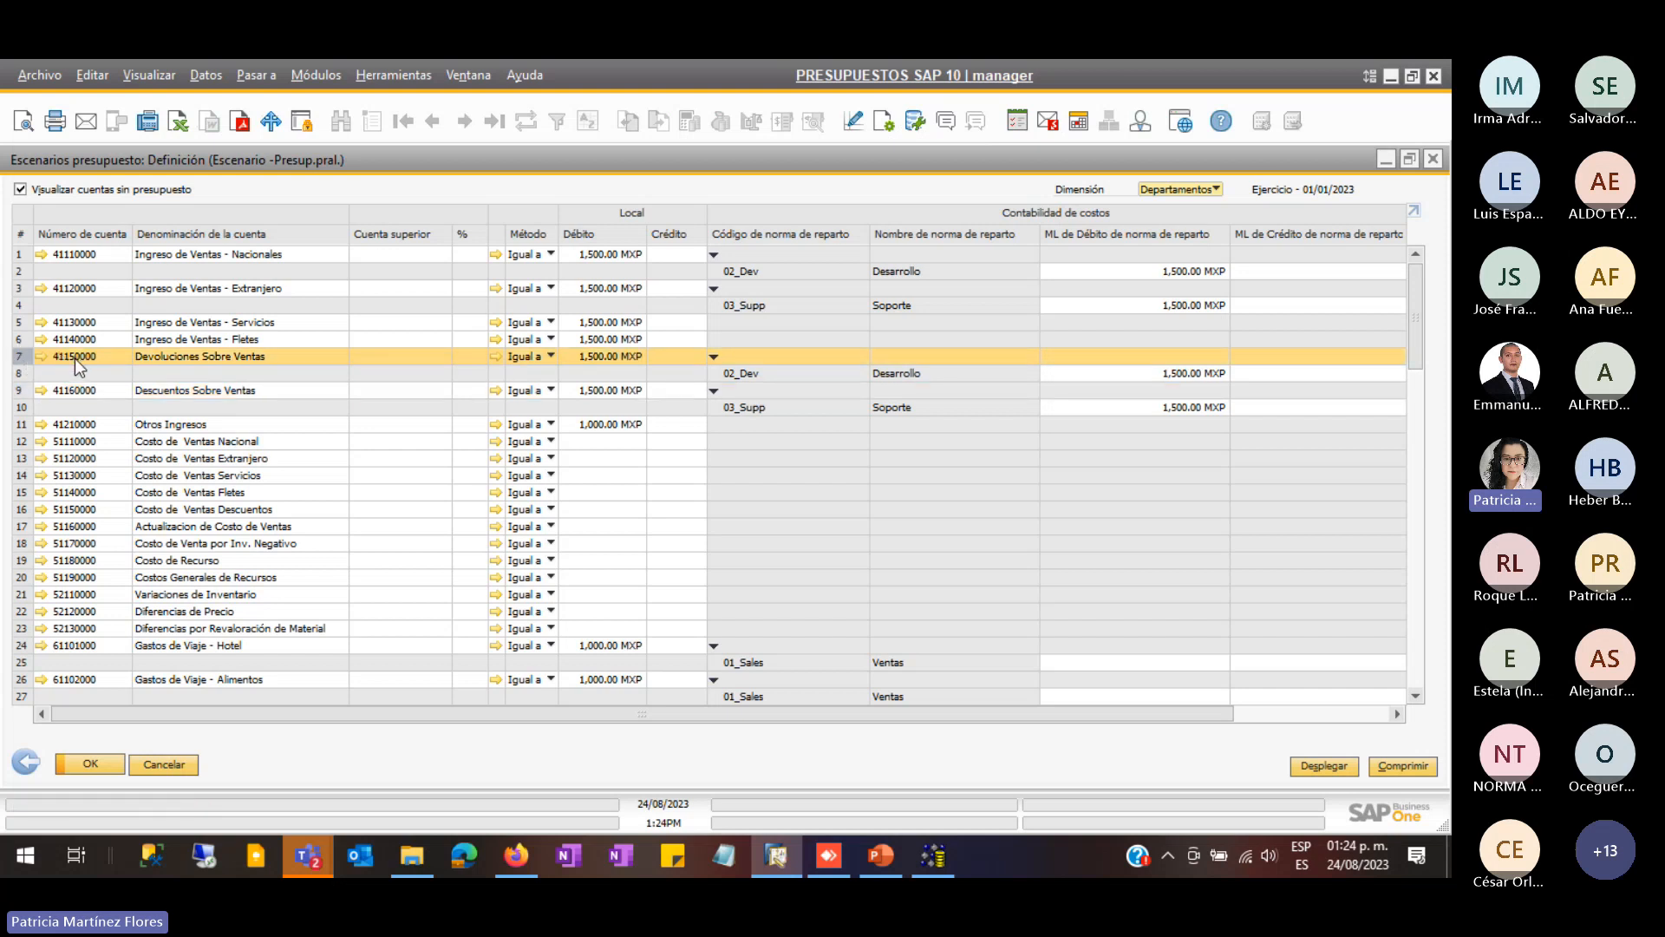
double_click(20, 358)
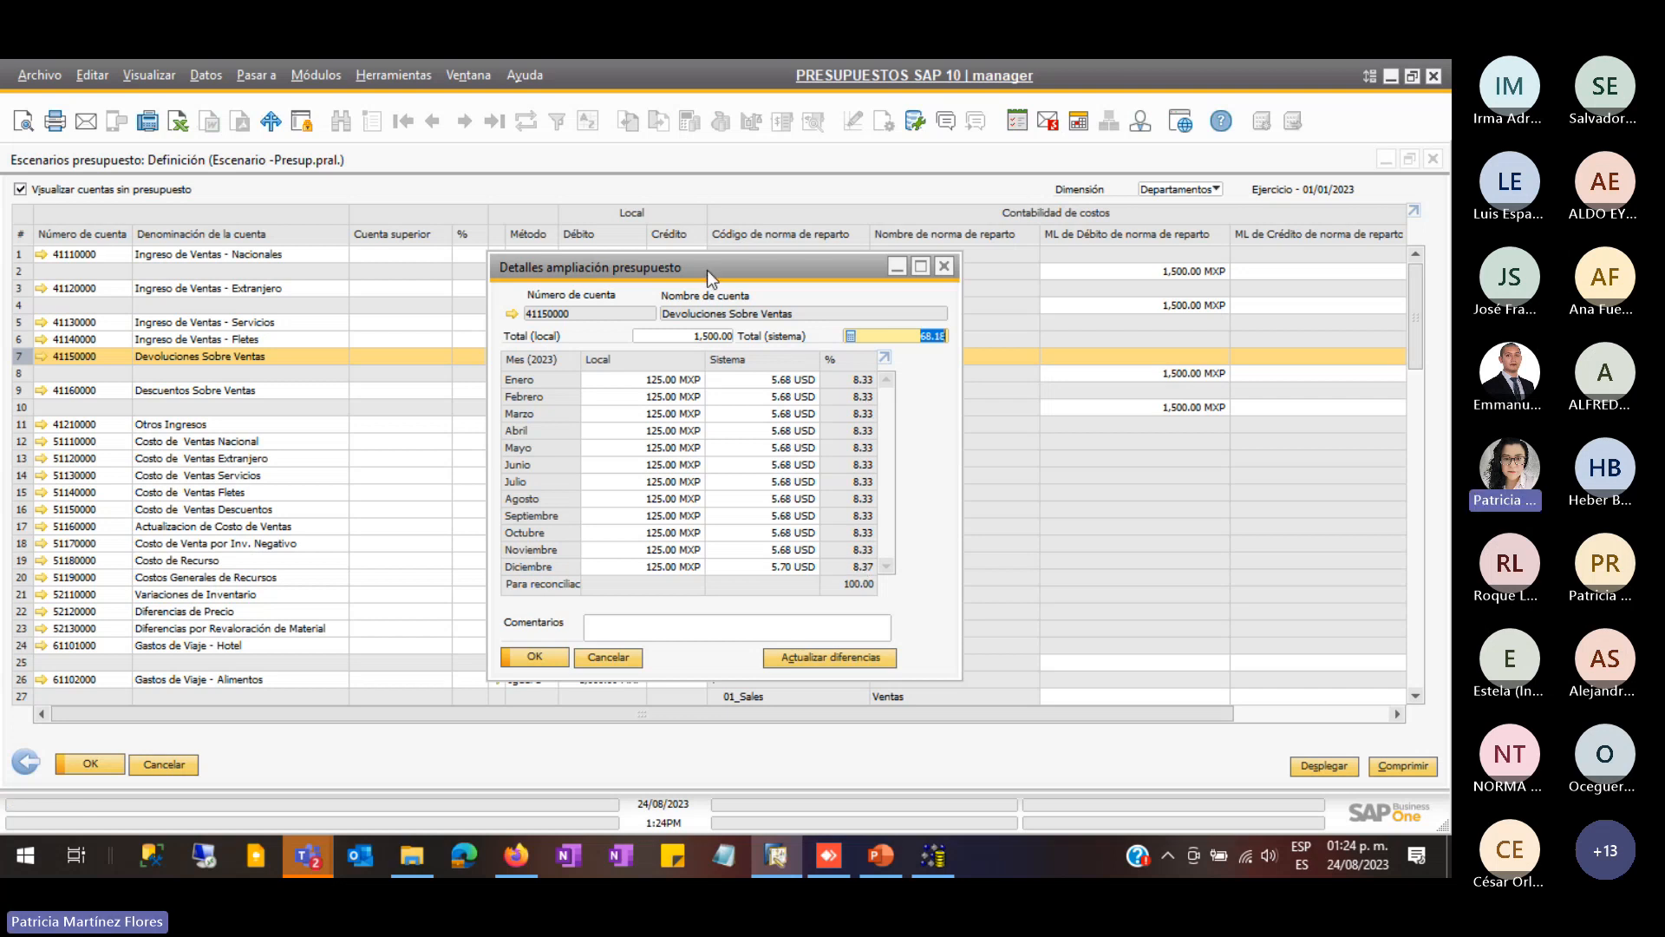
left_click_drag(707, 270, 755, 394)
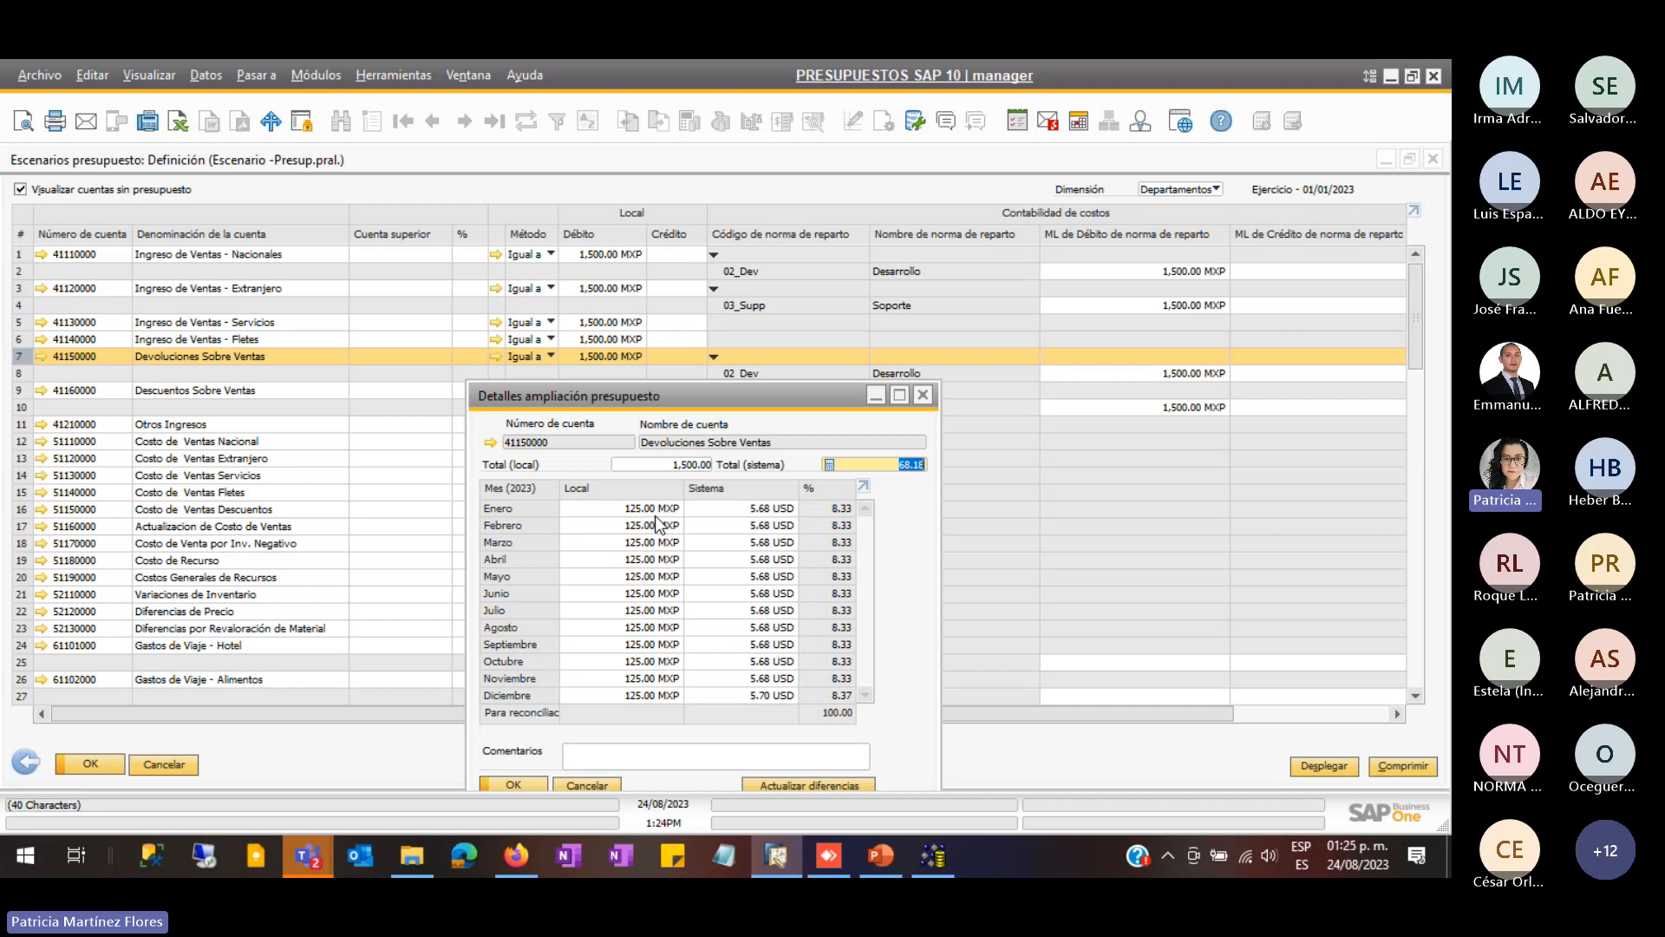
left_click(588, 785)
- Cancel the budget grid and scenario dialog, then reopen Finanzas > Definición del presupuesto > Presupuesto
left_click(173, 763)
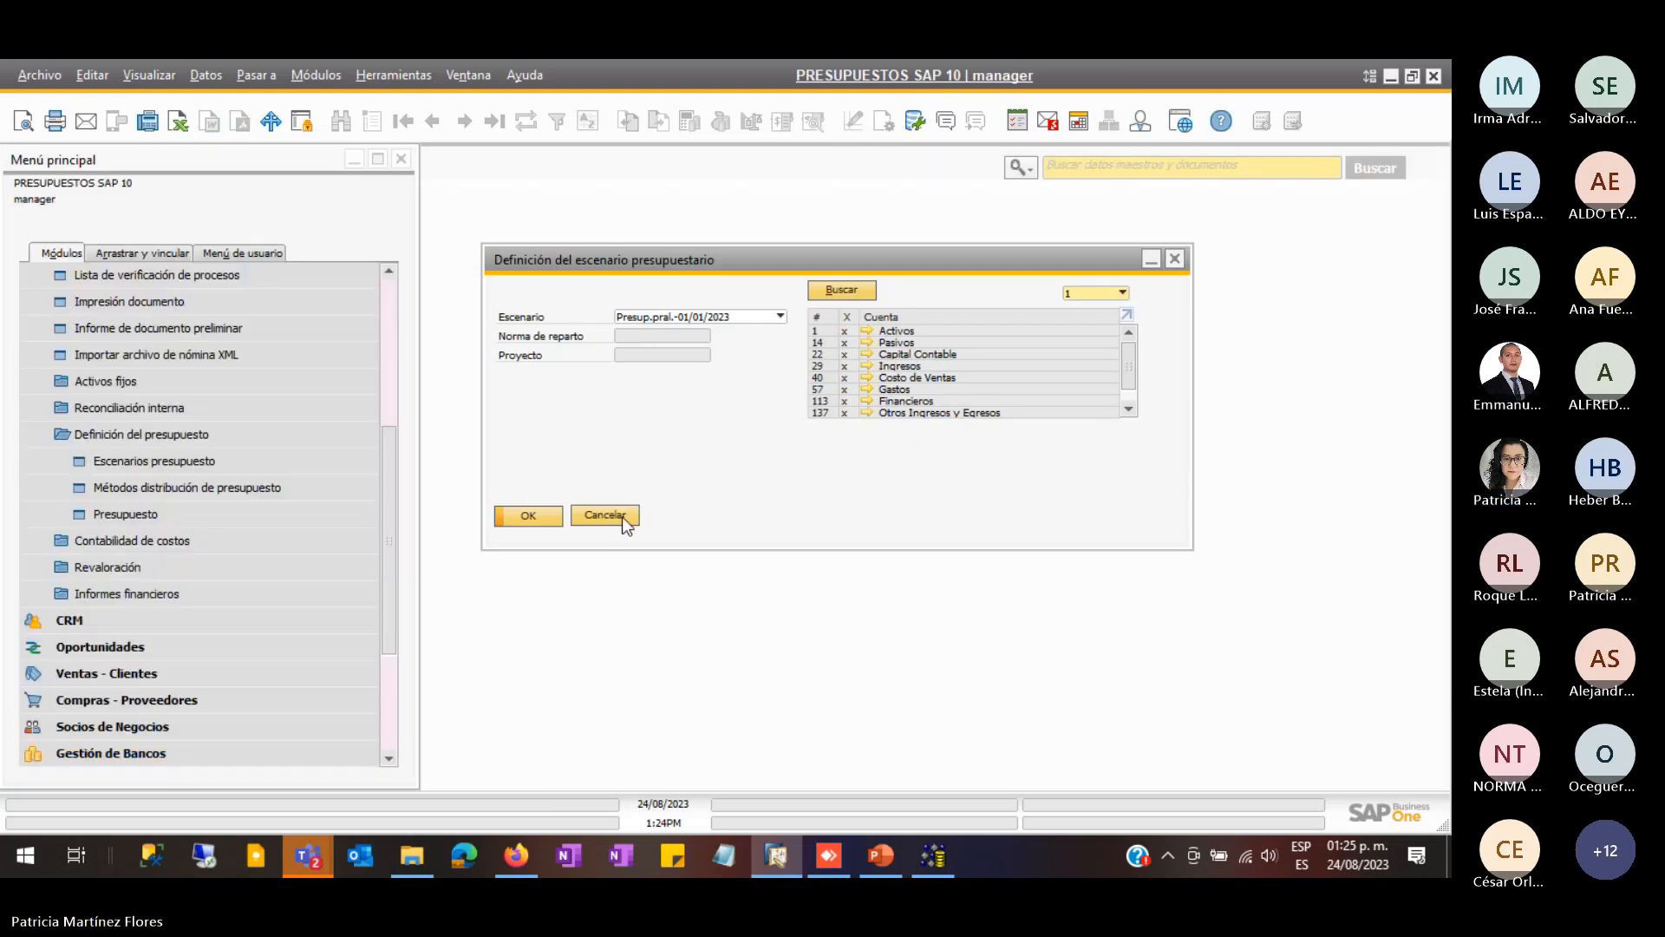
left_click(622, 515)
left_click(117, 575)
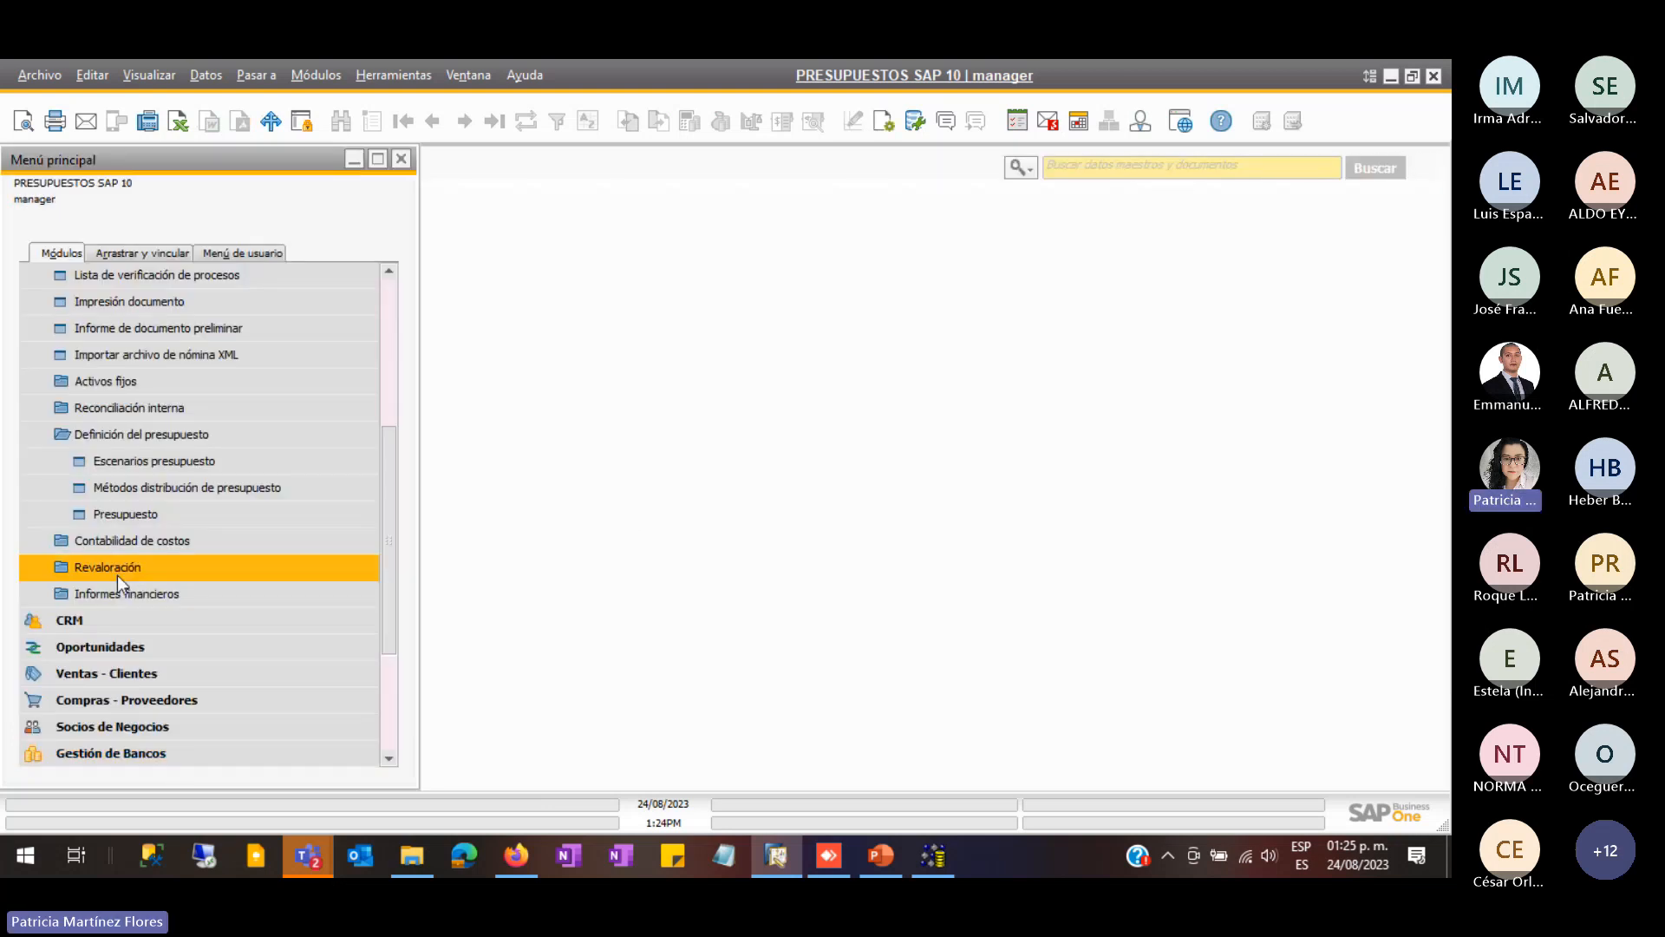
left_click(144, 435)
scroll(139, 439, "up", 4)
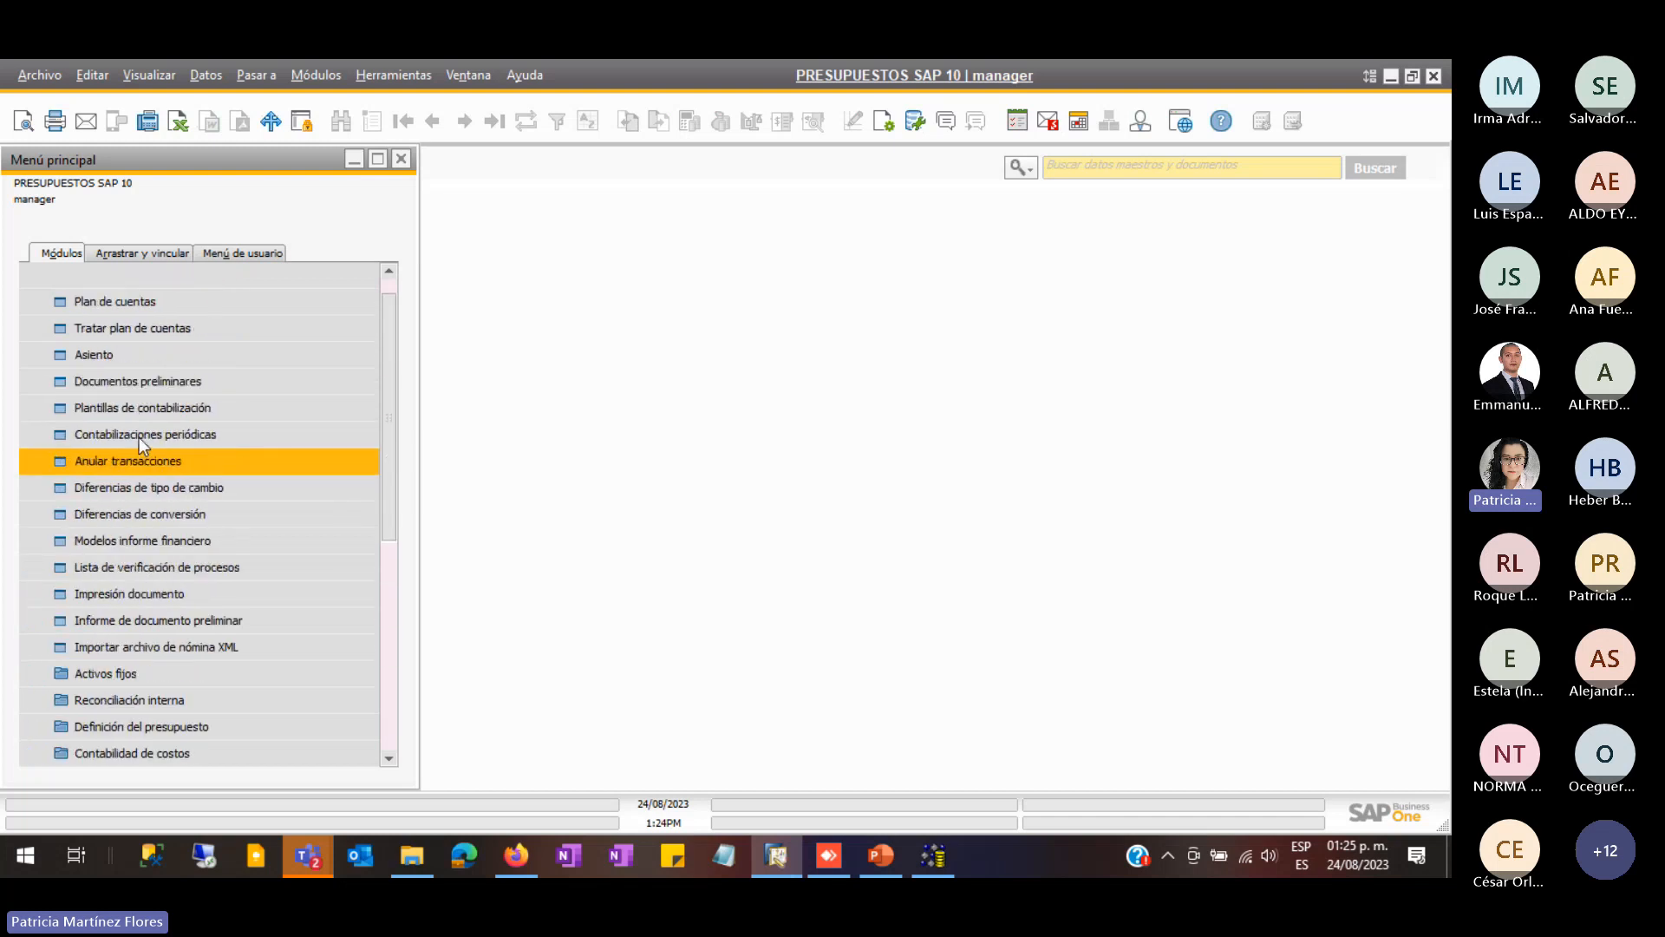
scroll(138, 437, "up", 1)
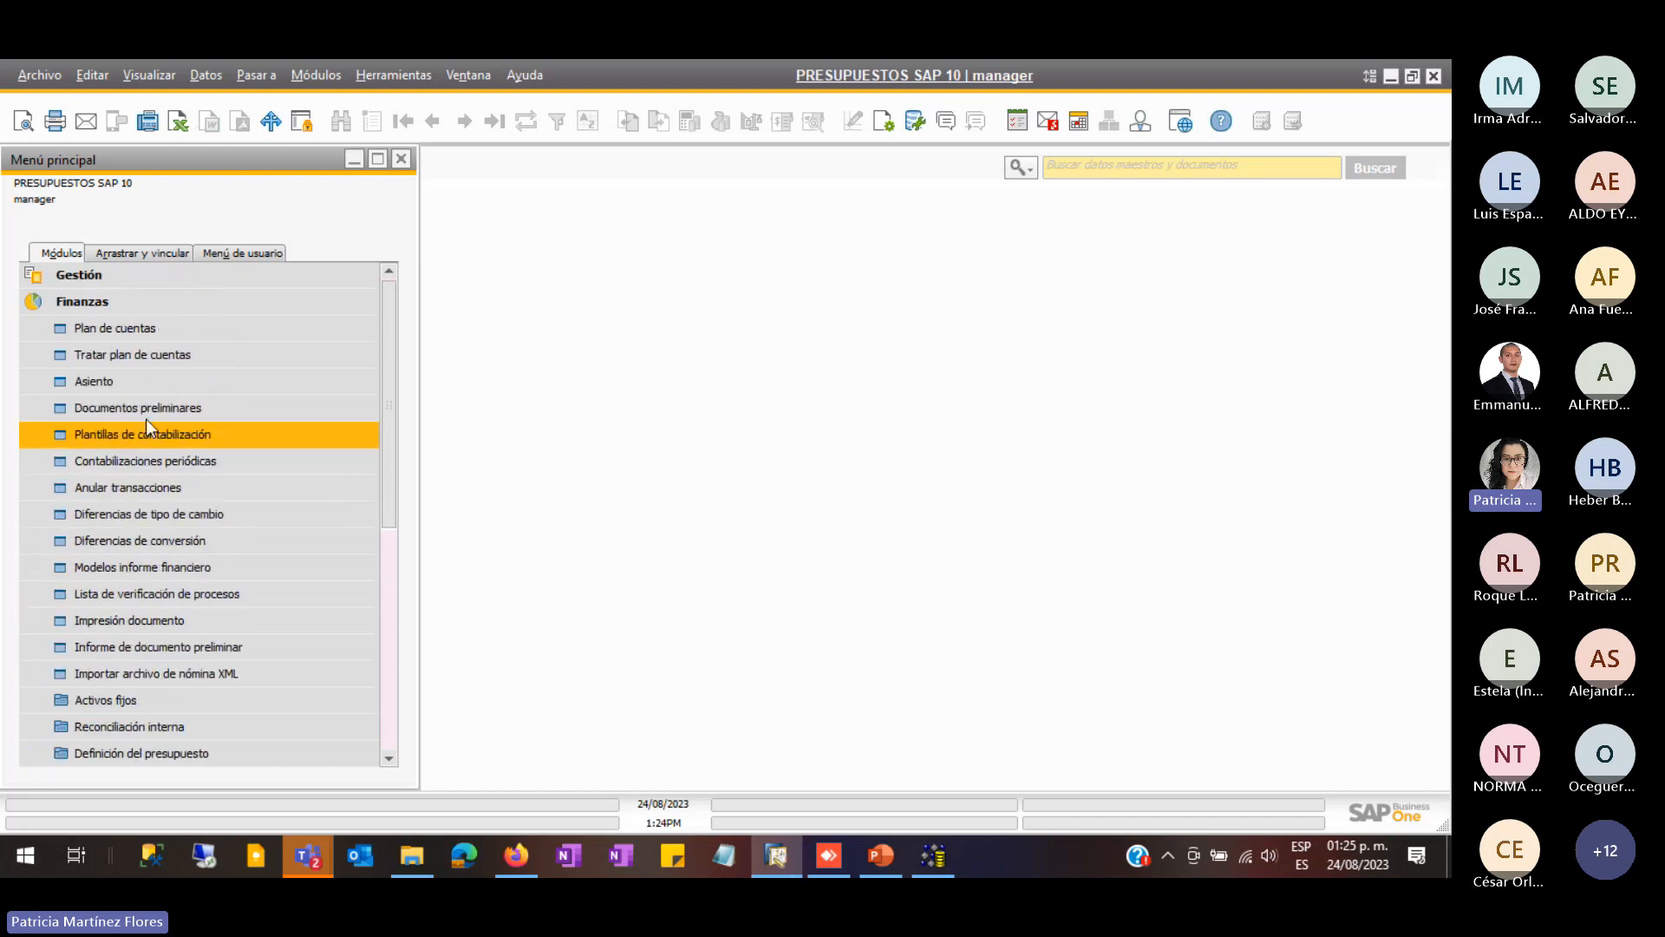
left_click(132, 312)
left_click(132, 308)
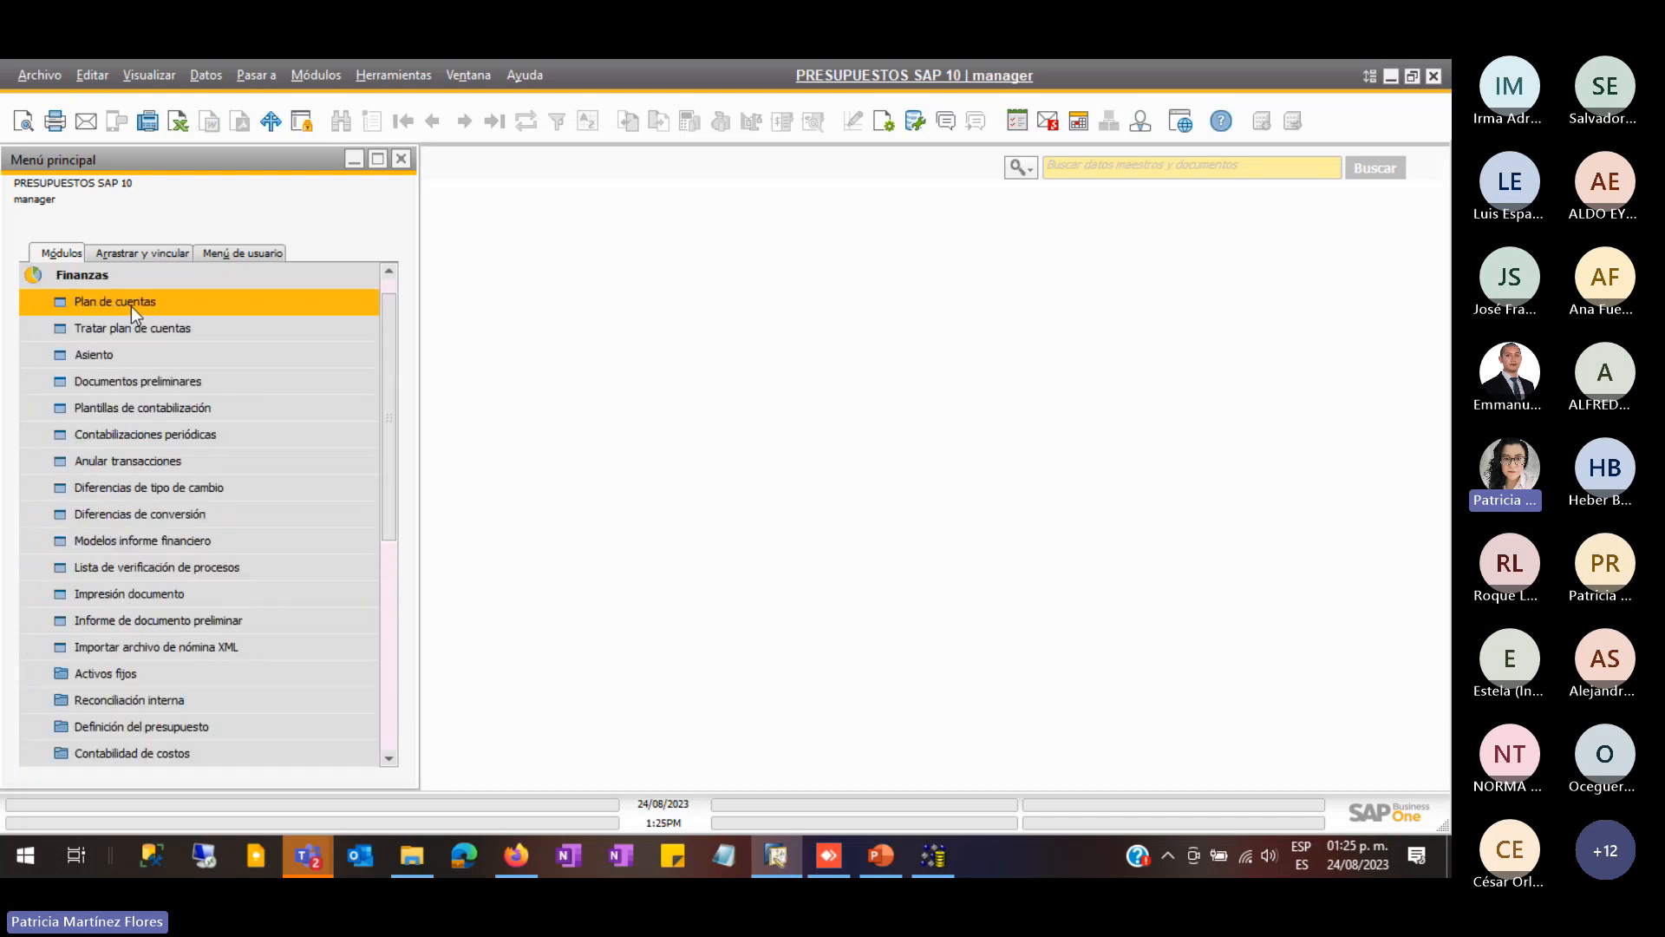
scroll(156, 624, "down", 1)
left_click(142, 647)
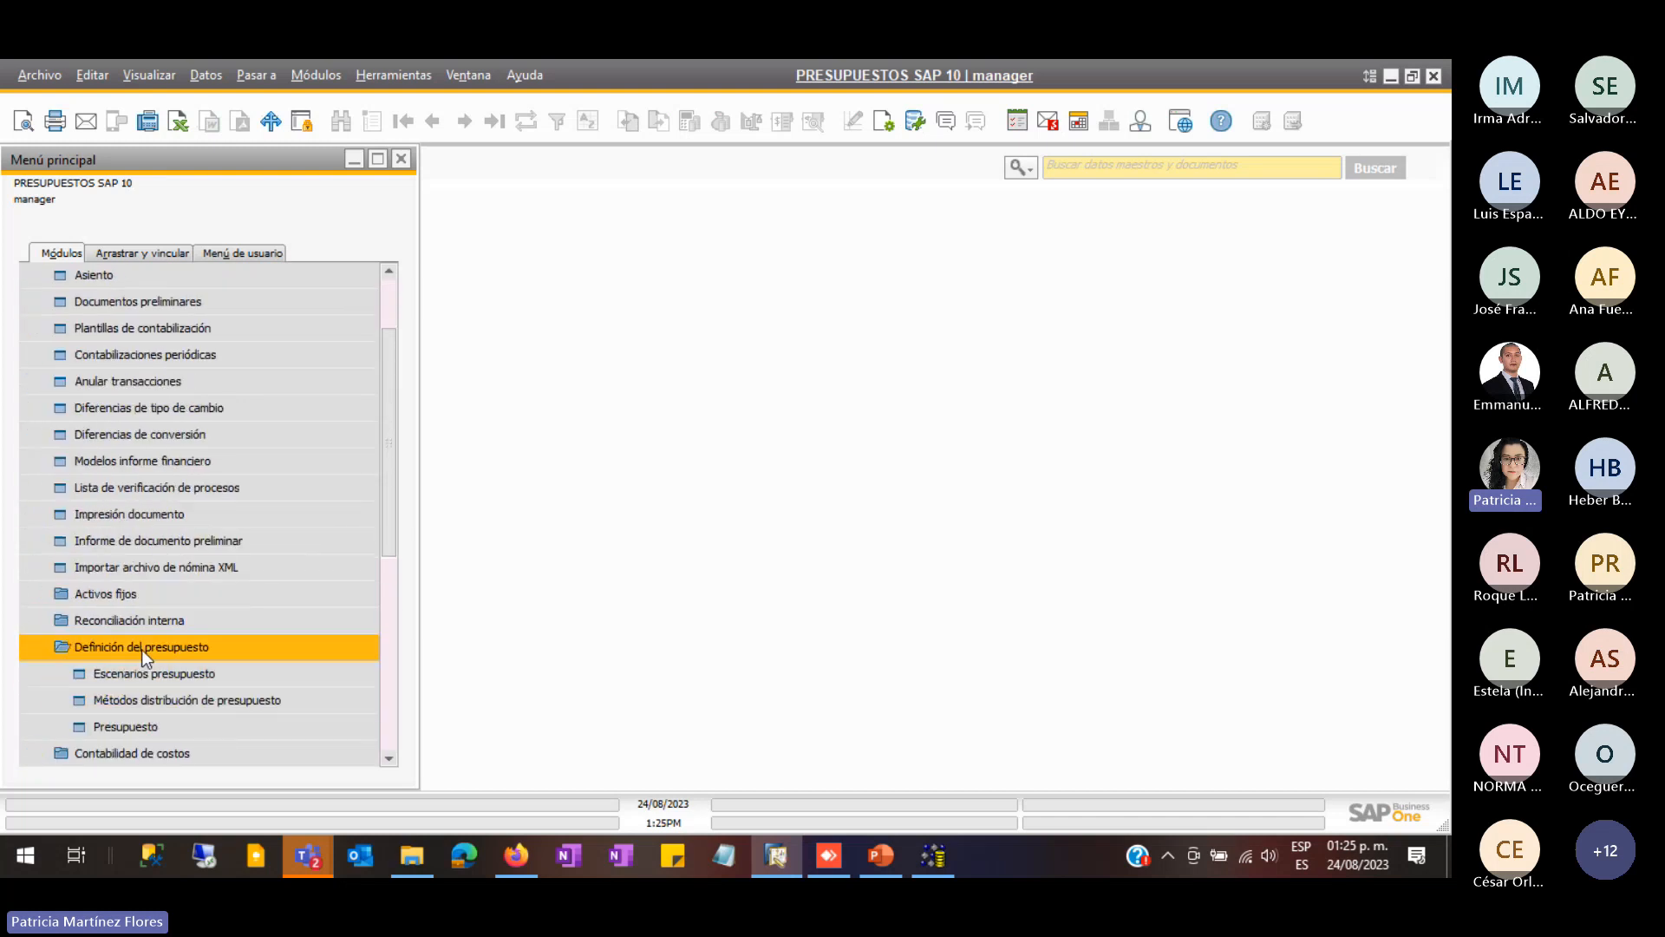
left_click(142, 727)
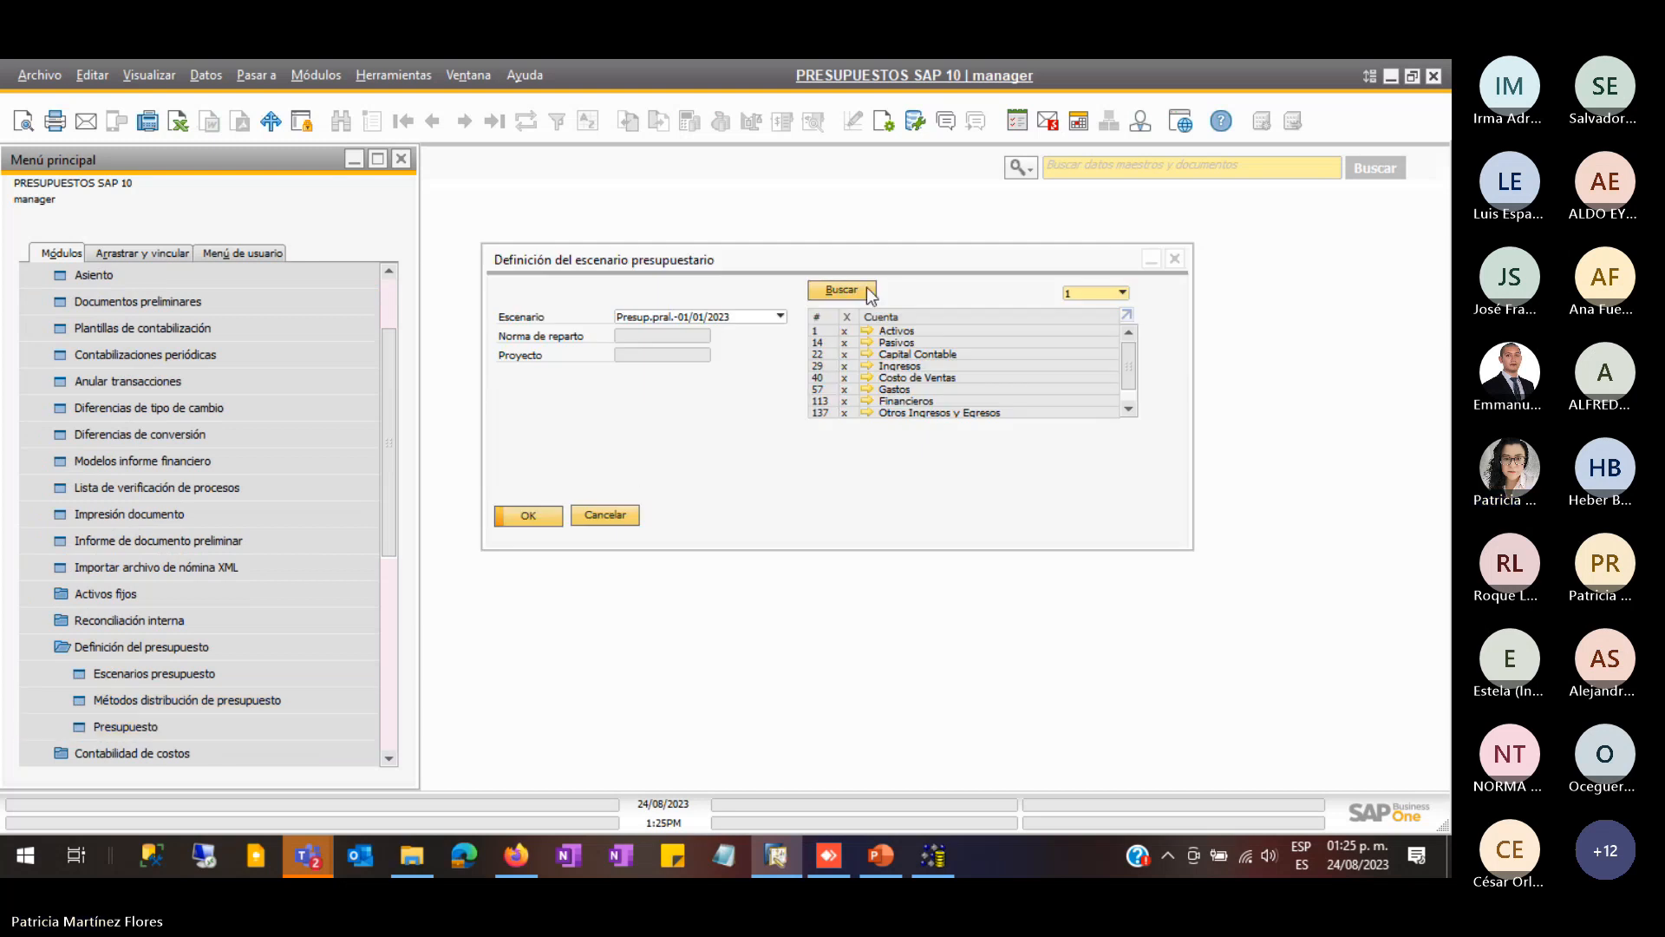
- Open the Presup.pral. account grid and shrink it beside the main menu
left_click(531, 514)
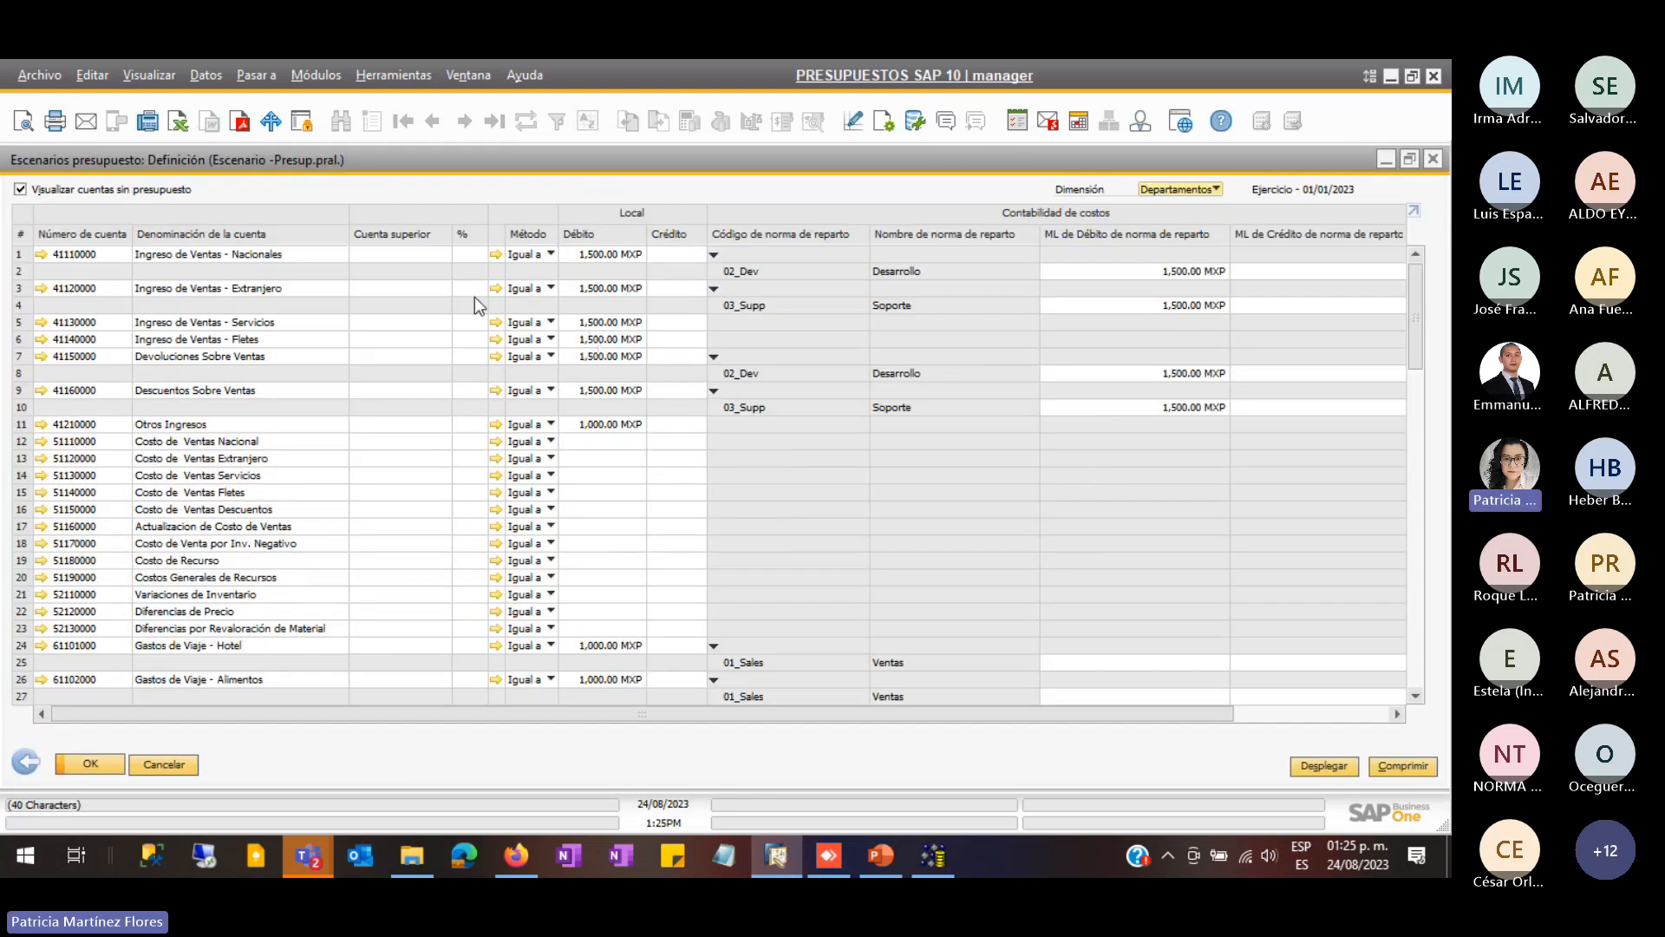
right_click(84, 358)
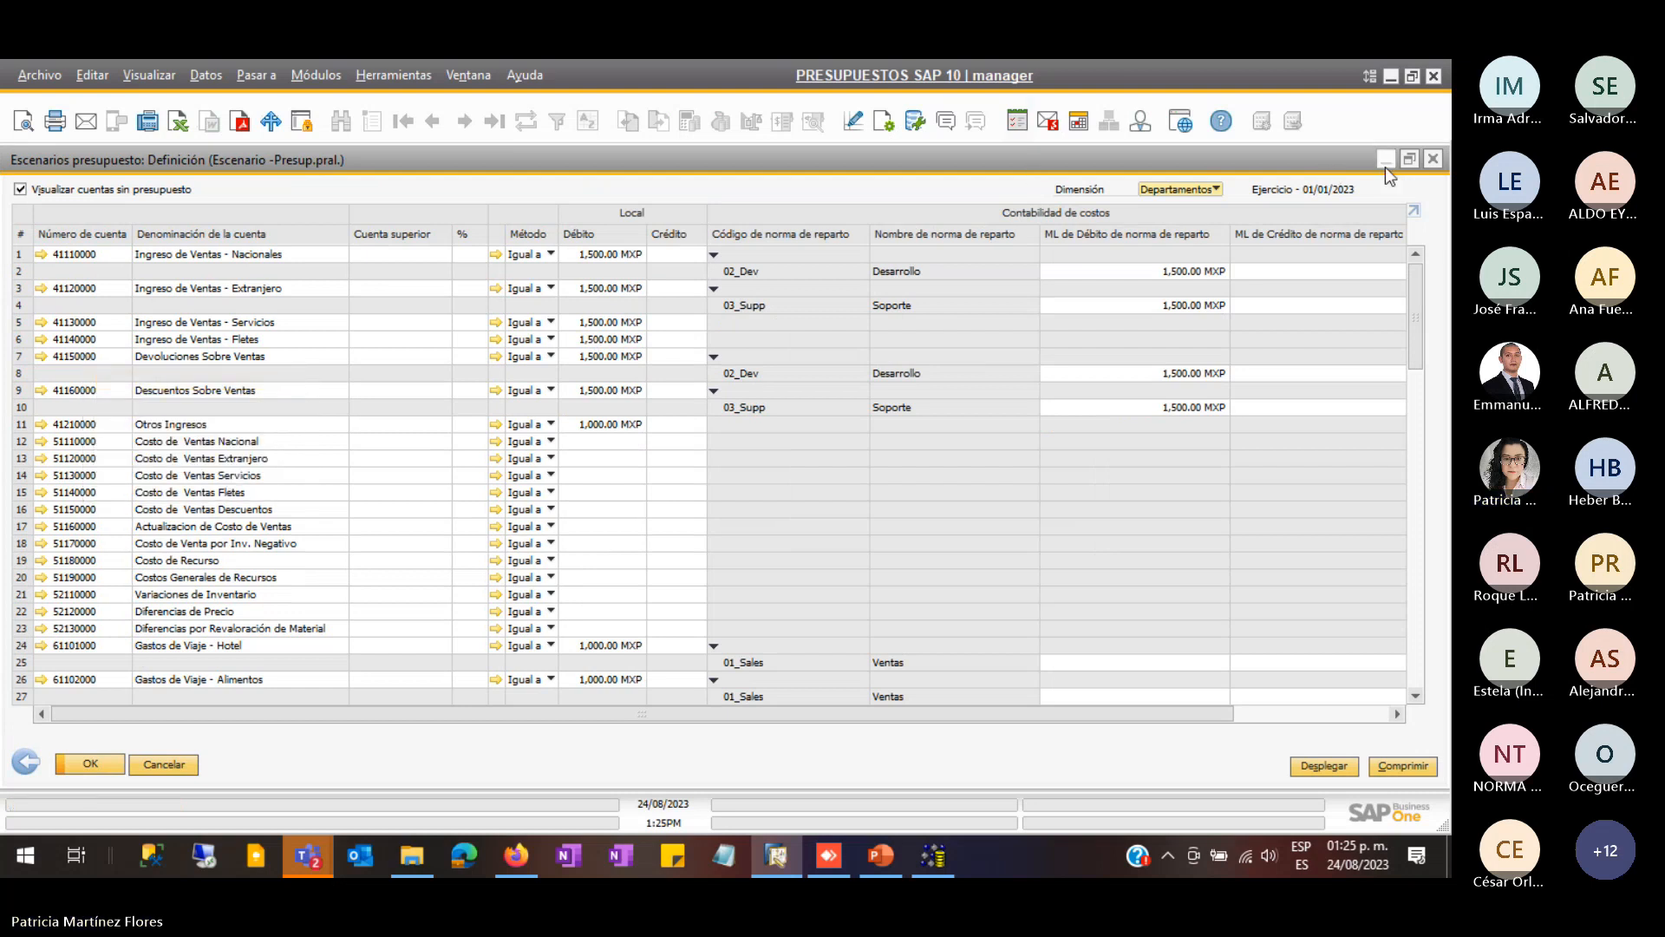
left_click(1409, 159)
left_click_drag(857, 171, 1015, 189)
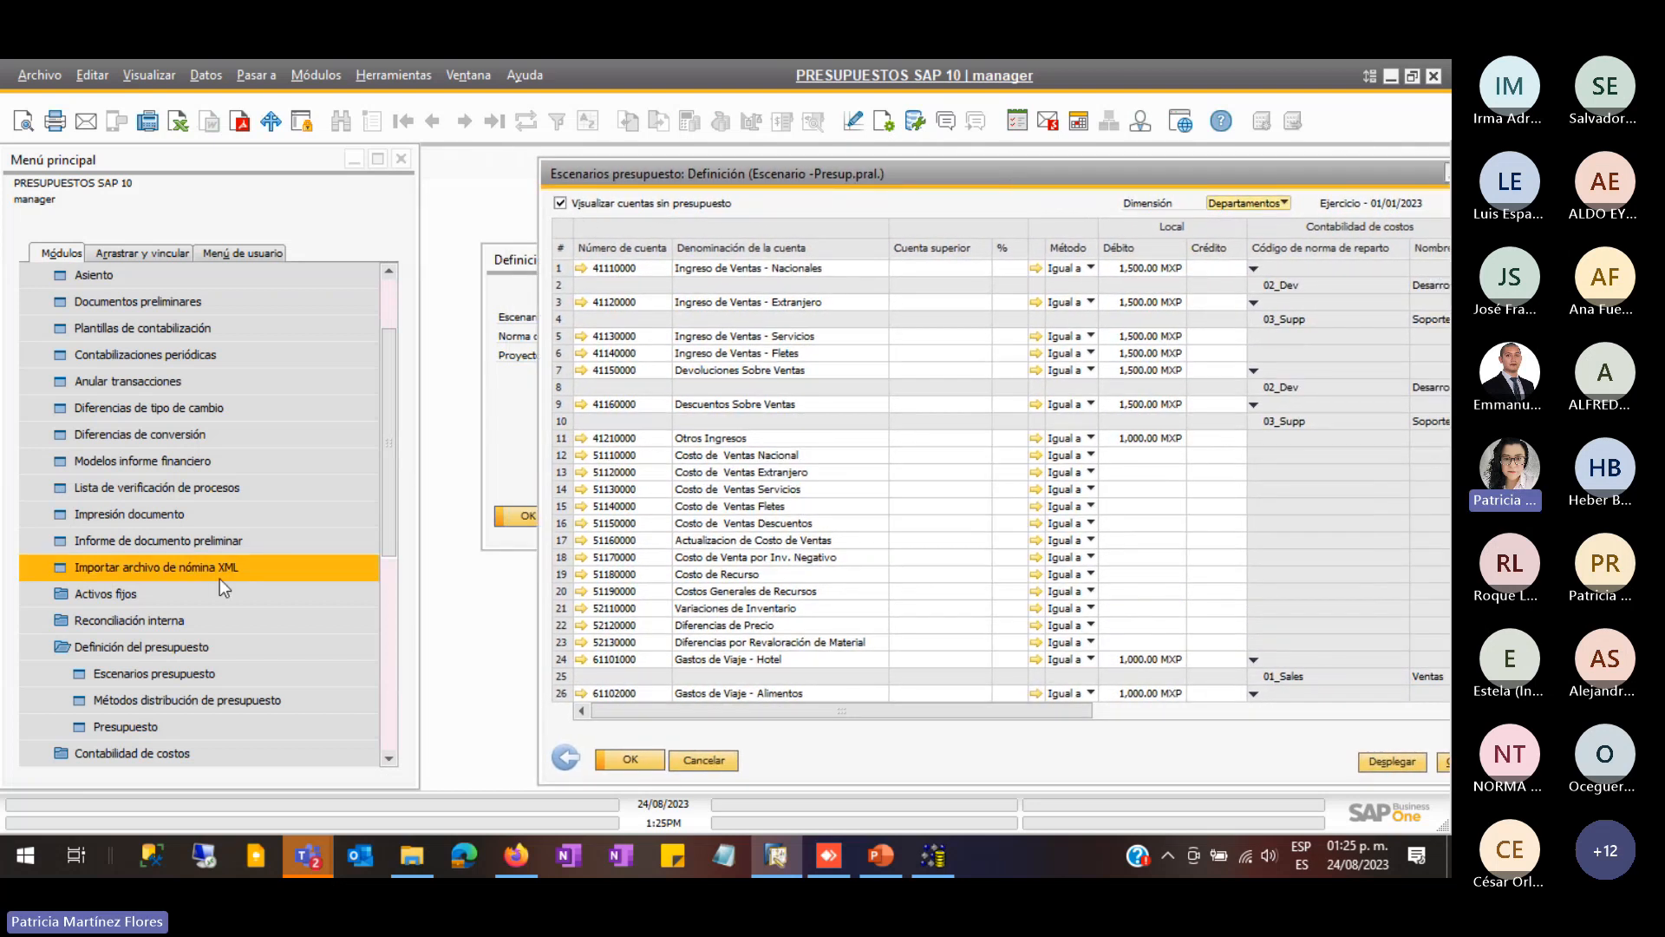
- Collapse Finanzas and expand Gestión > Inicialización sistema in the main menu
left_click(107, 648)
scroll(107, 648, "up", 2)
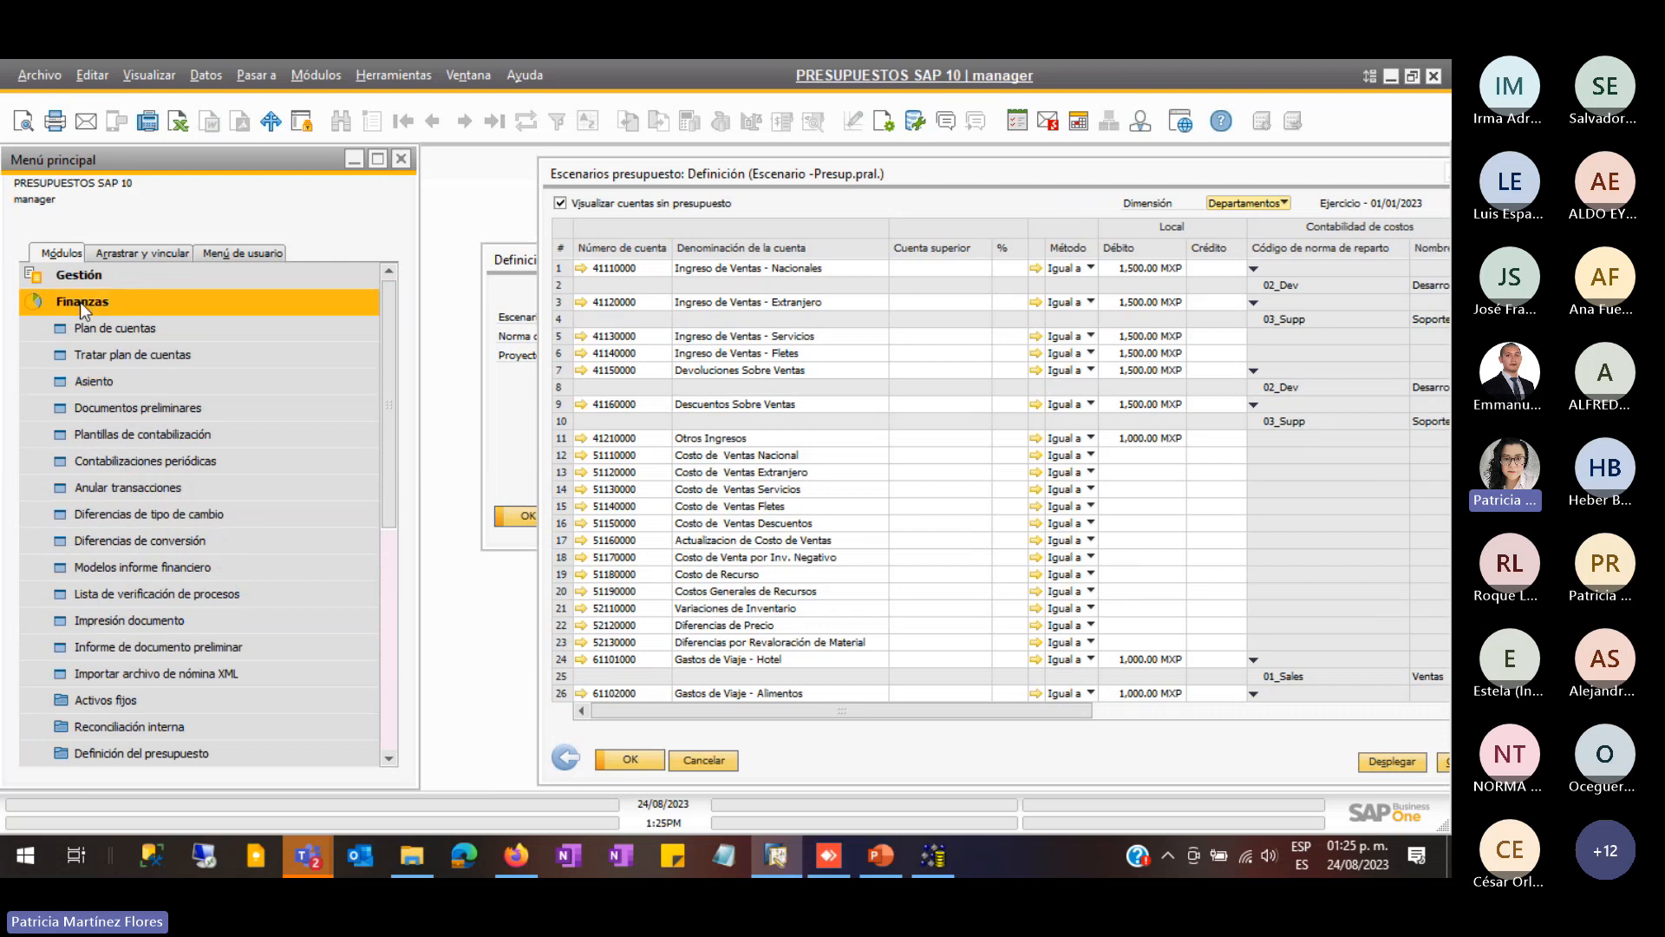
left_click(107, 299)
left_click(92, 282)
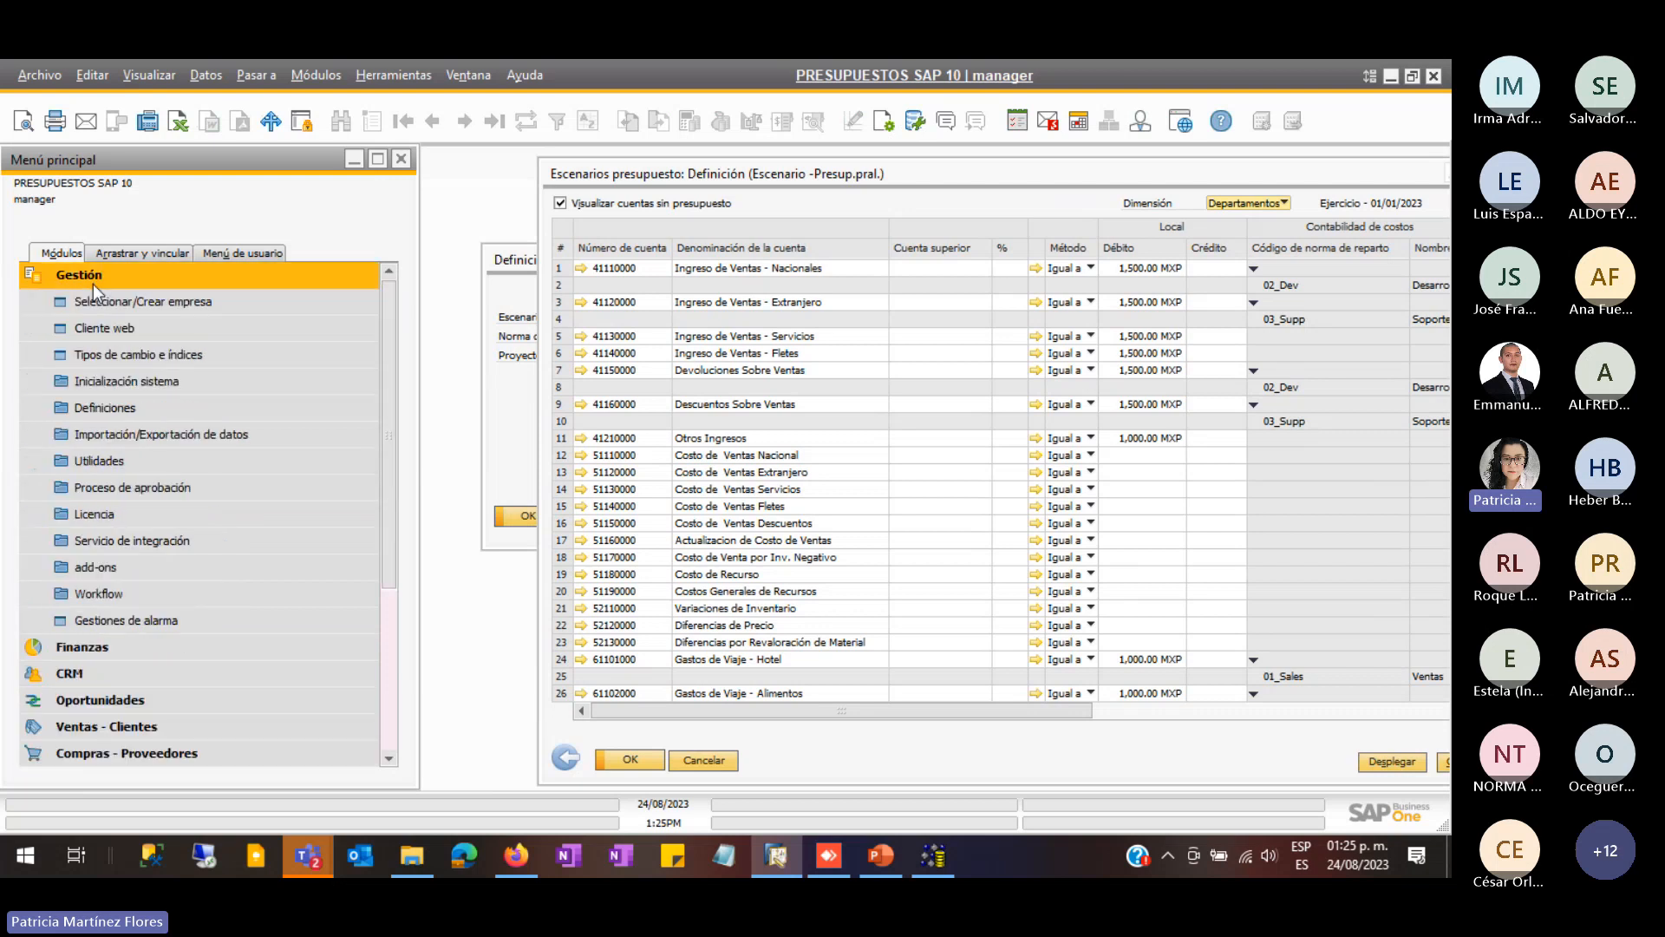
left_click(127, 382)
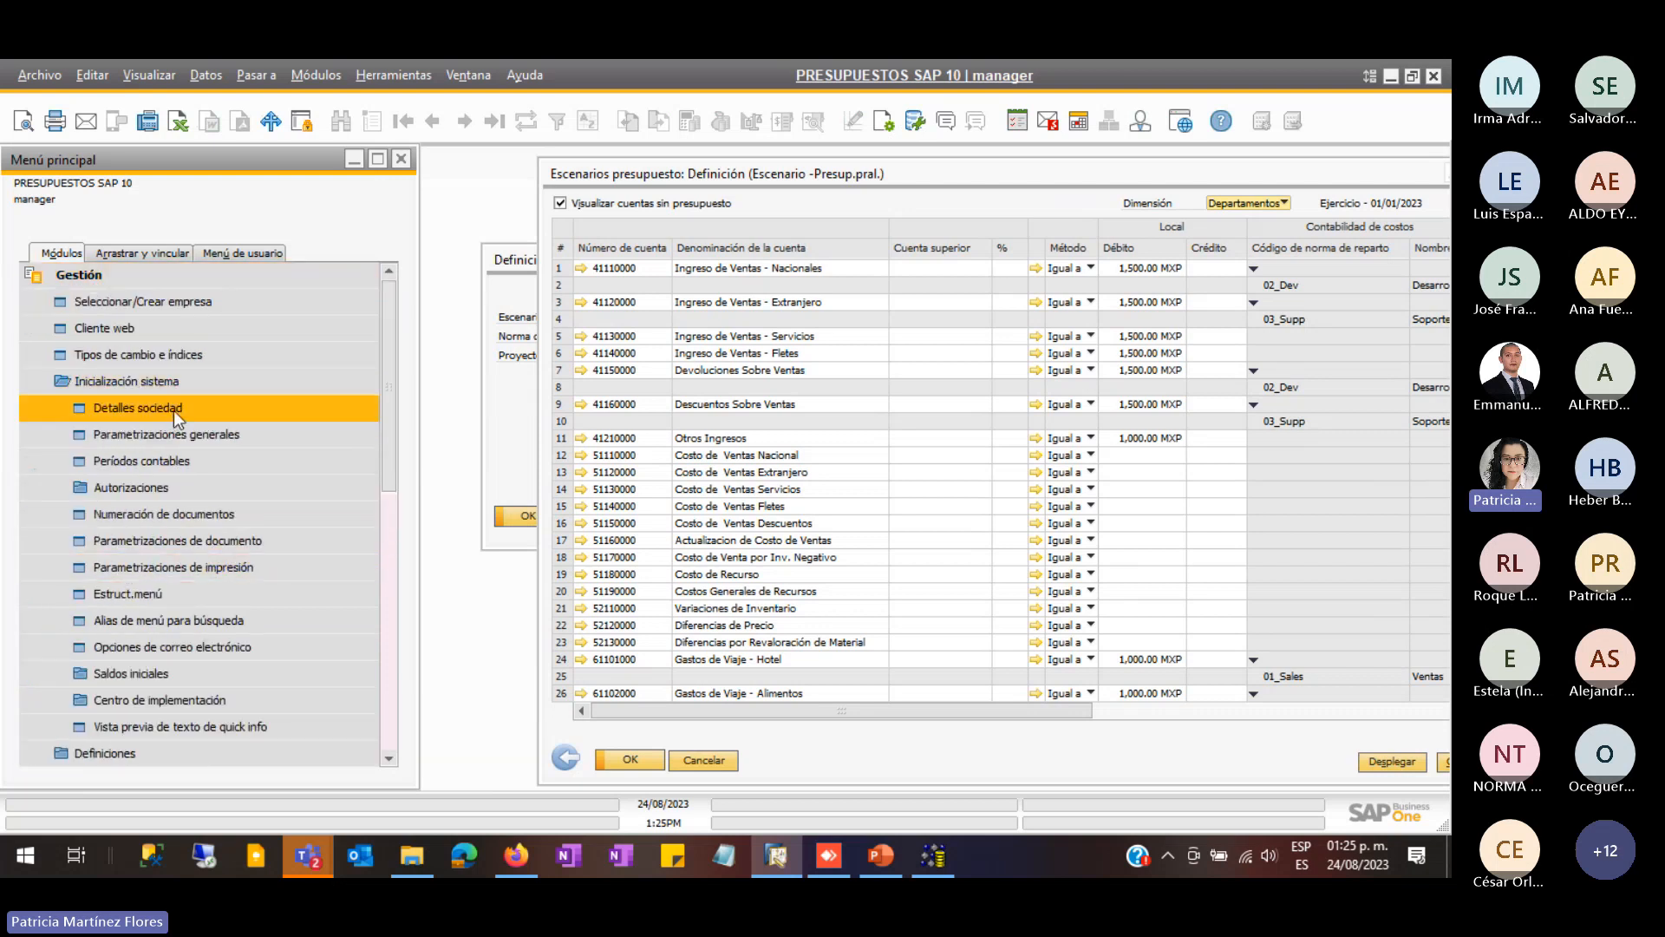
- Open a blank Factura de proveedores, number 466, from Compras - Proveedores
left_click(174, 435)
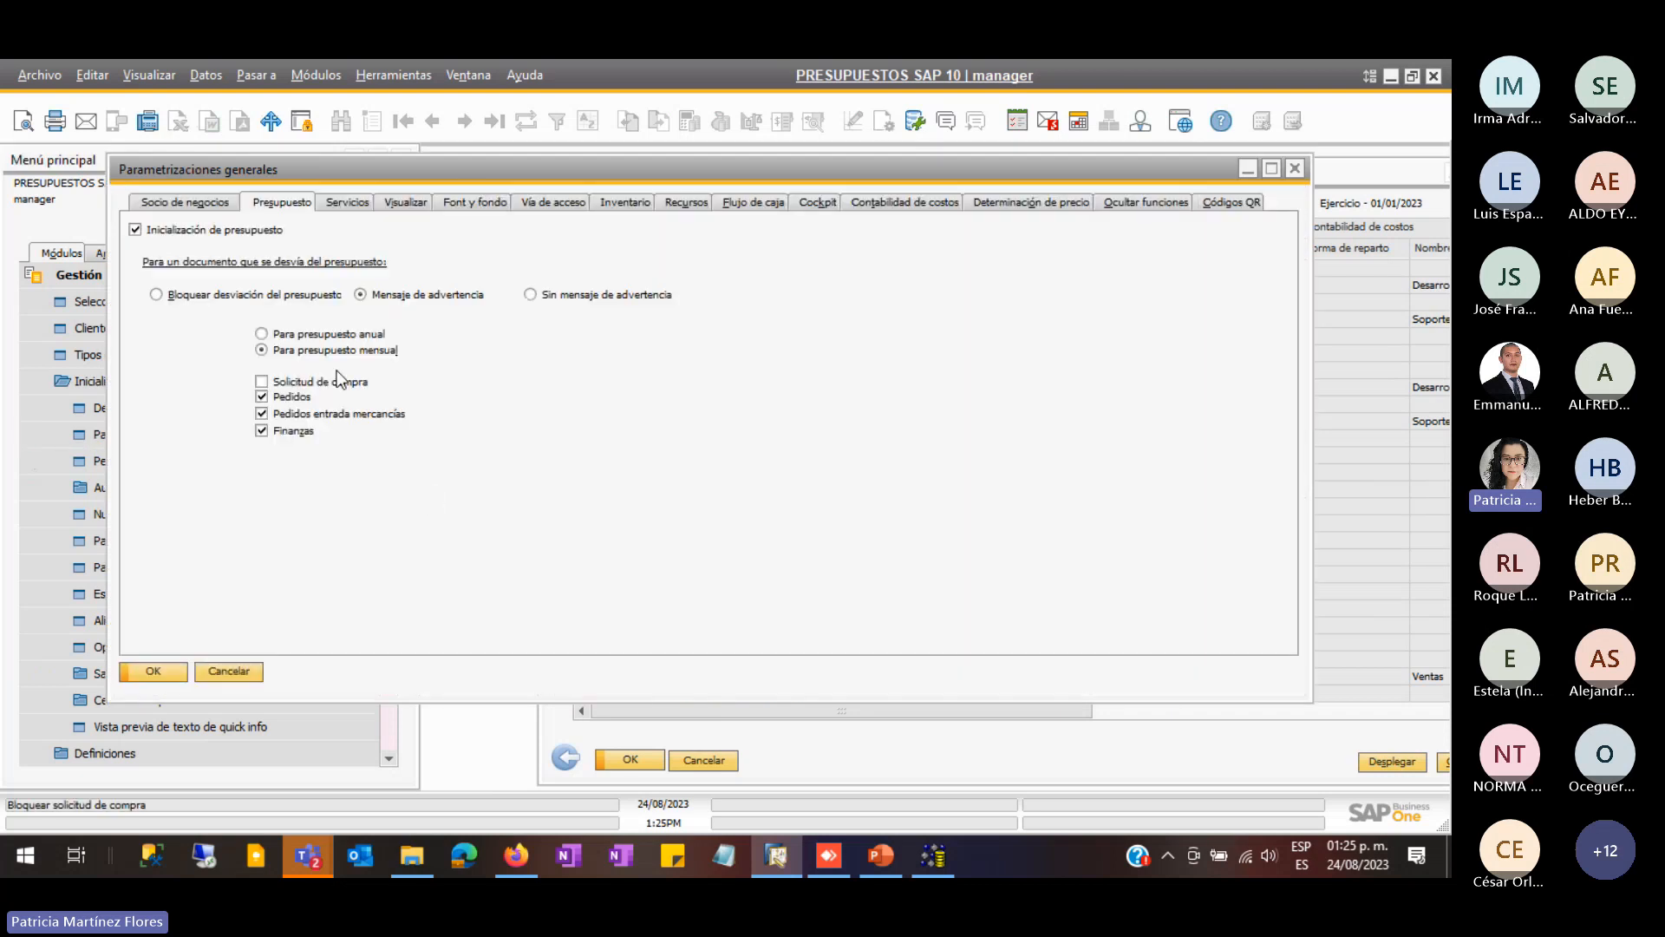
left_click(229, 671)
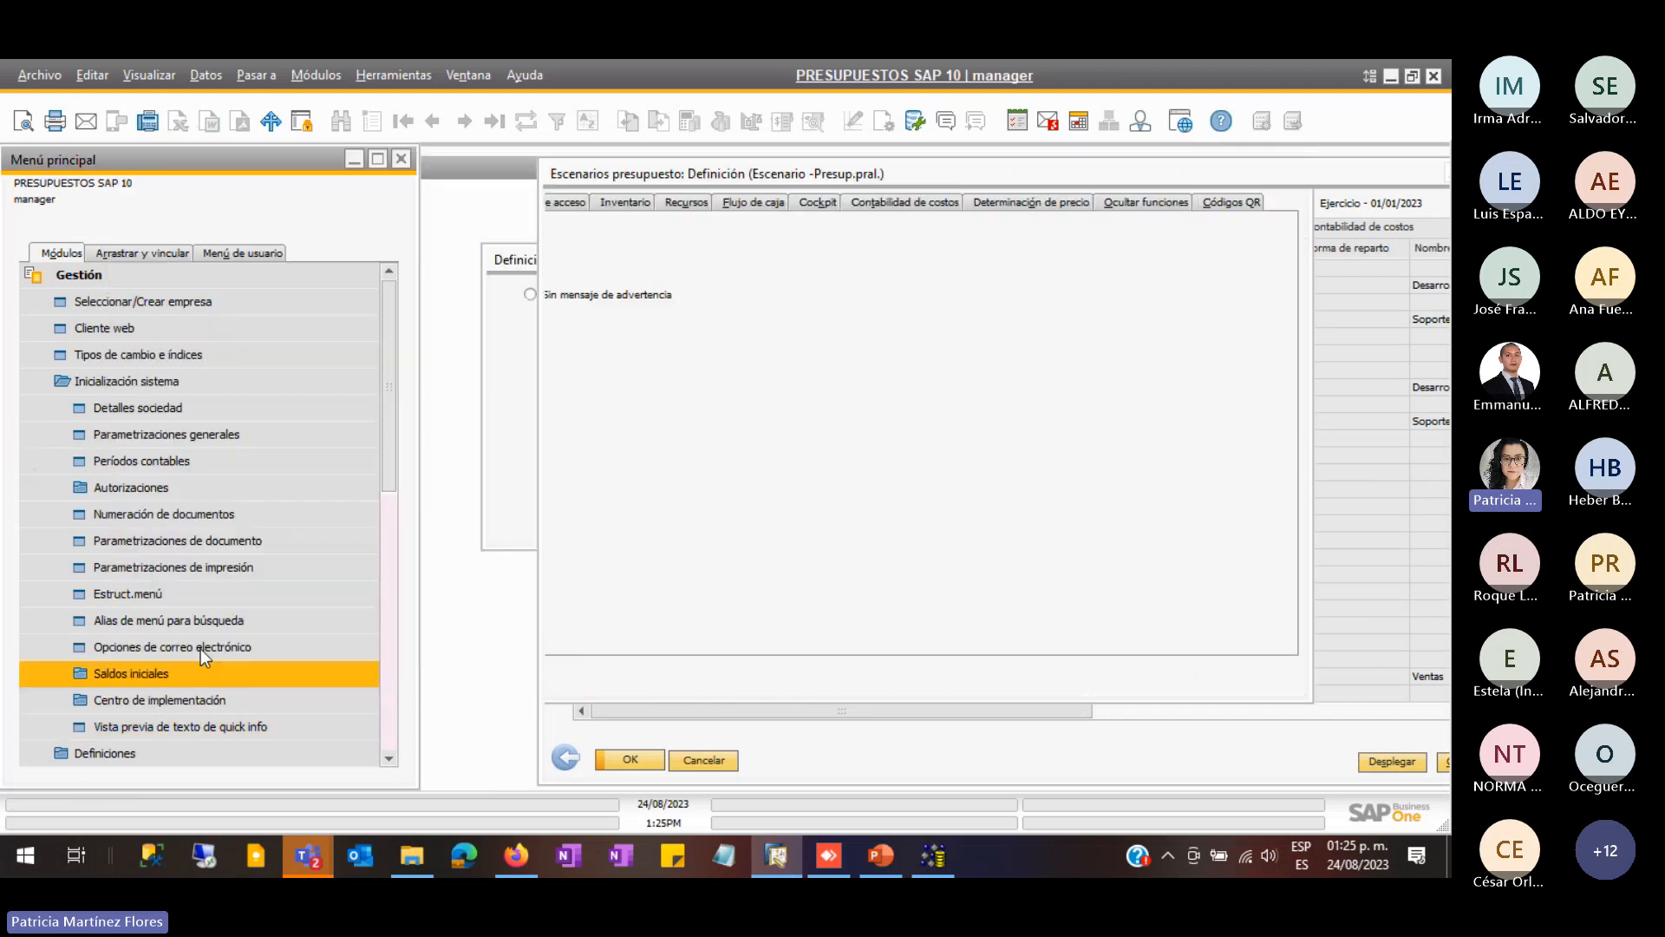
left_click(102, 387)
scroll(174, 631, "down", 1)
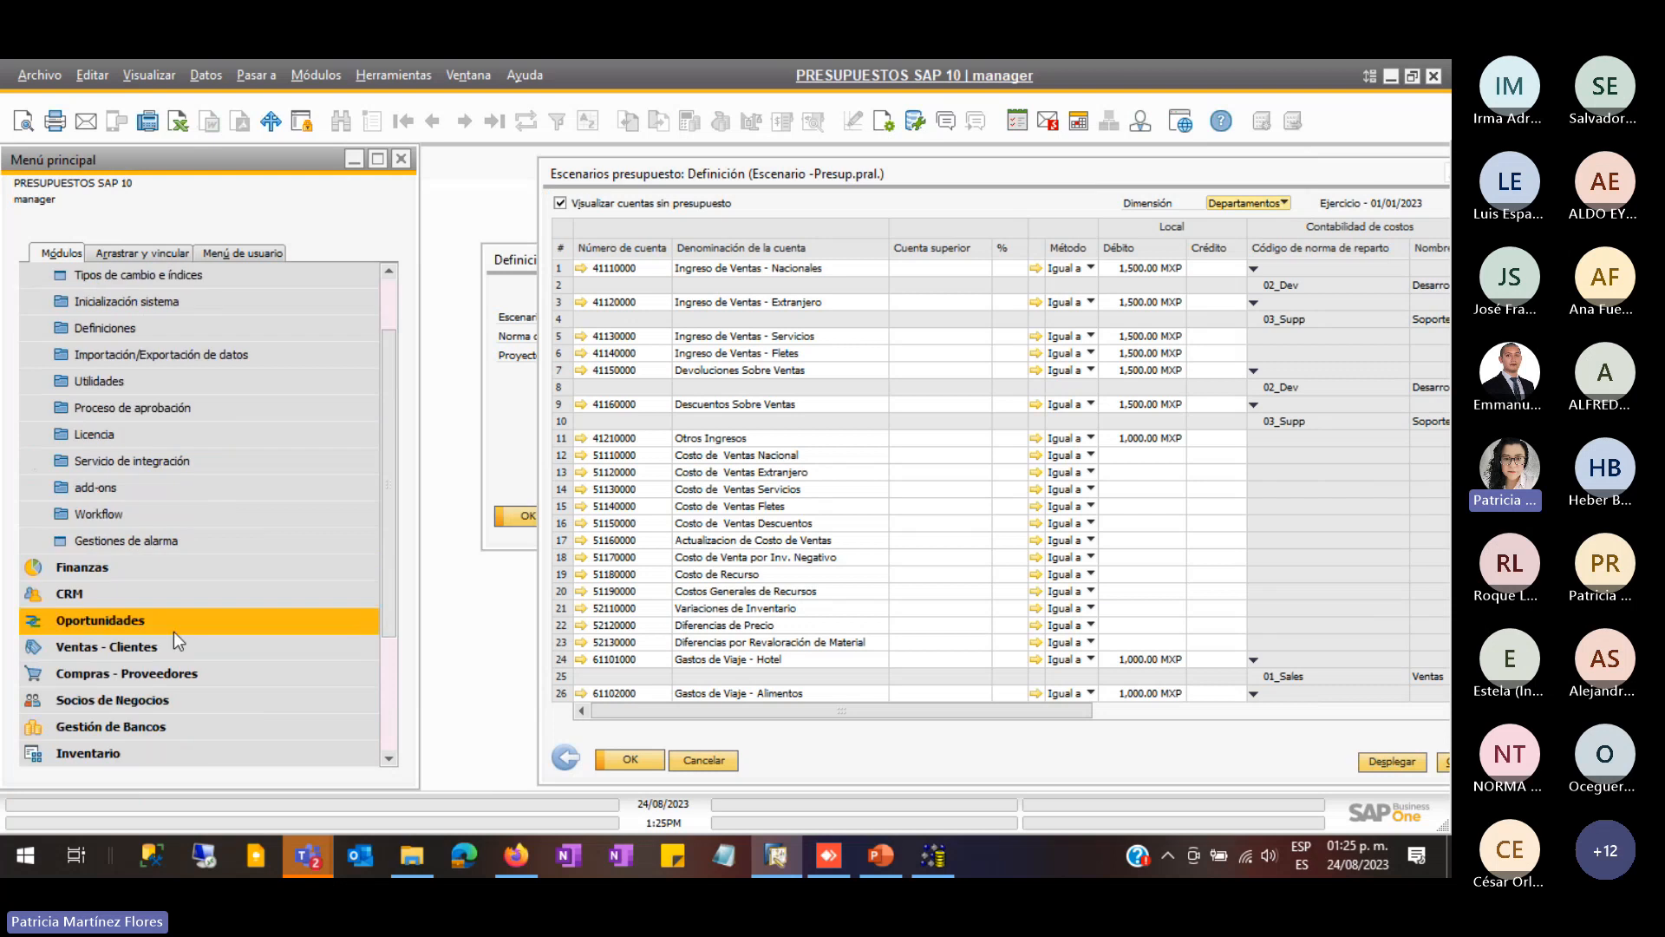
left_click(127, 677)
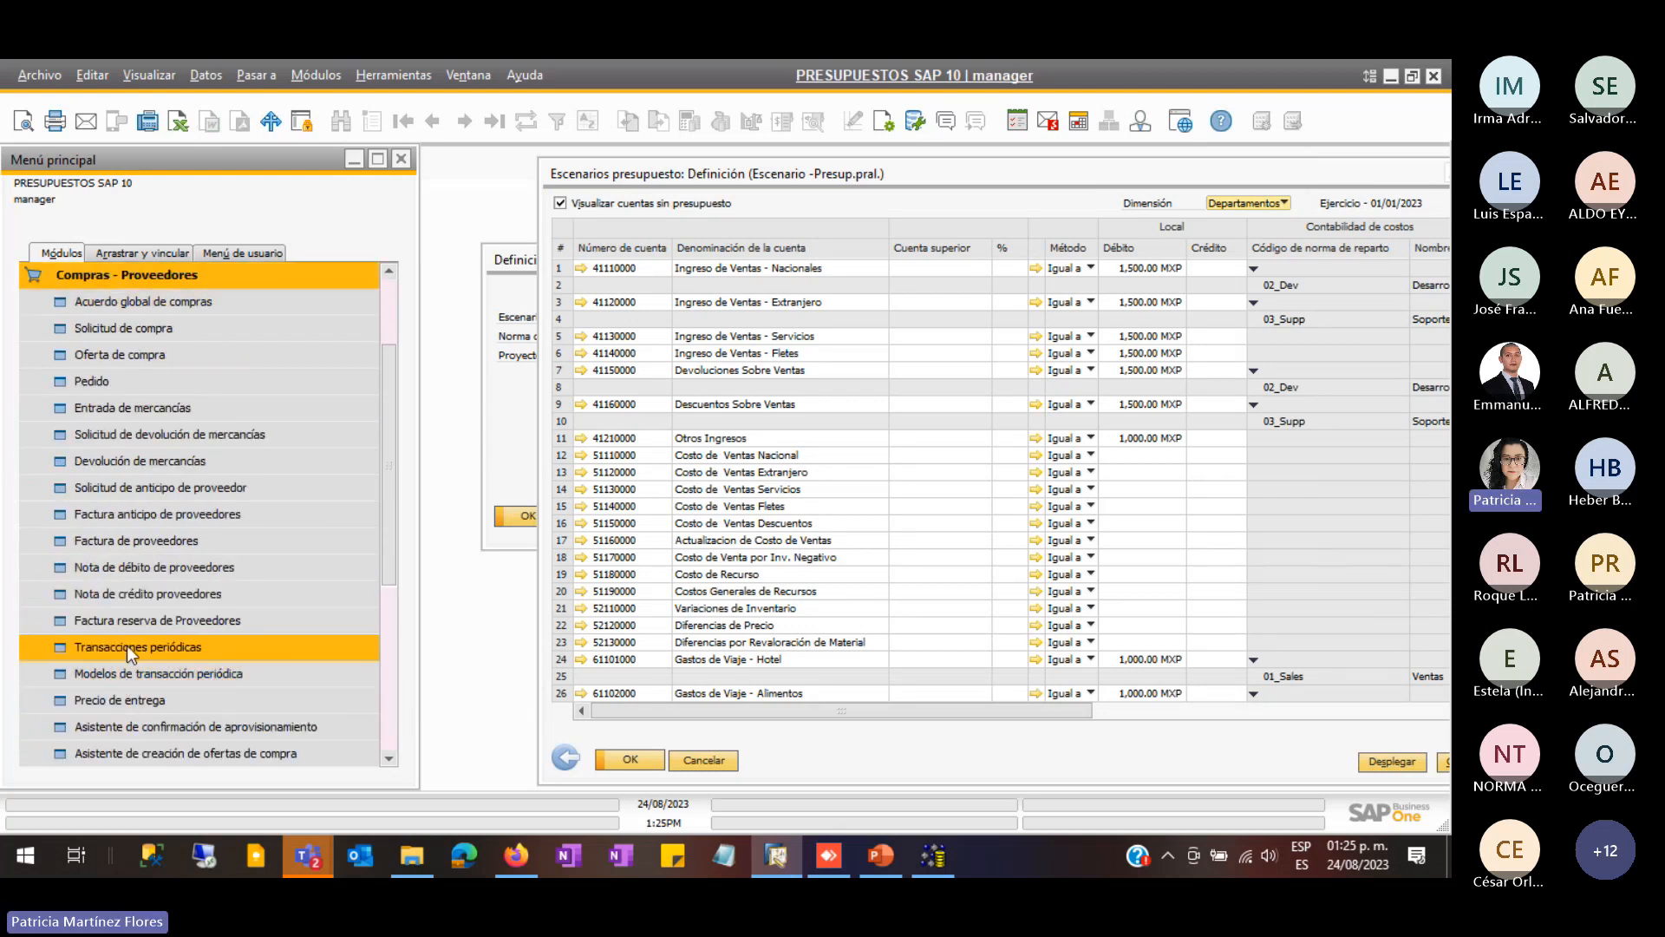
left_click(169, 540)
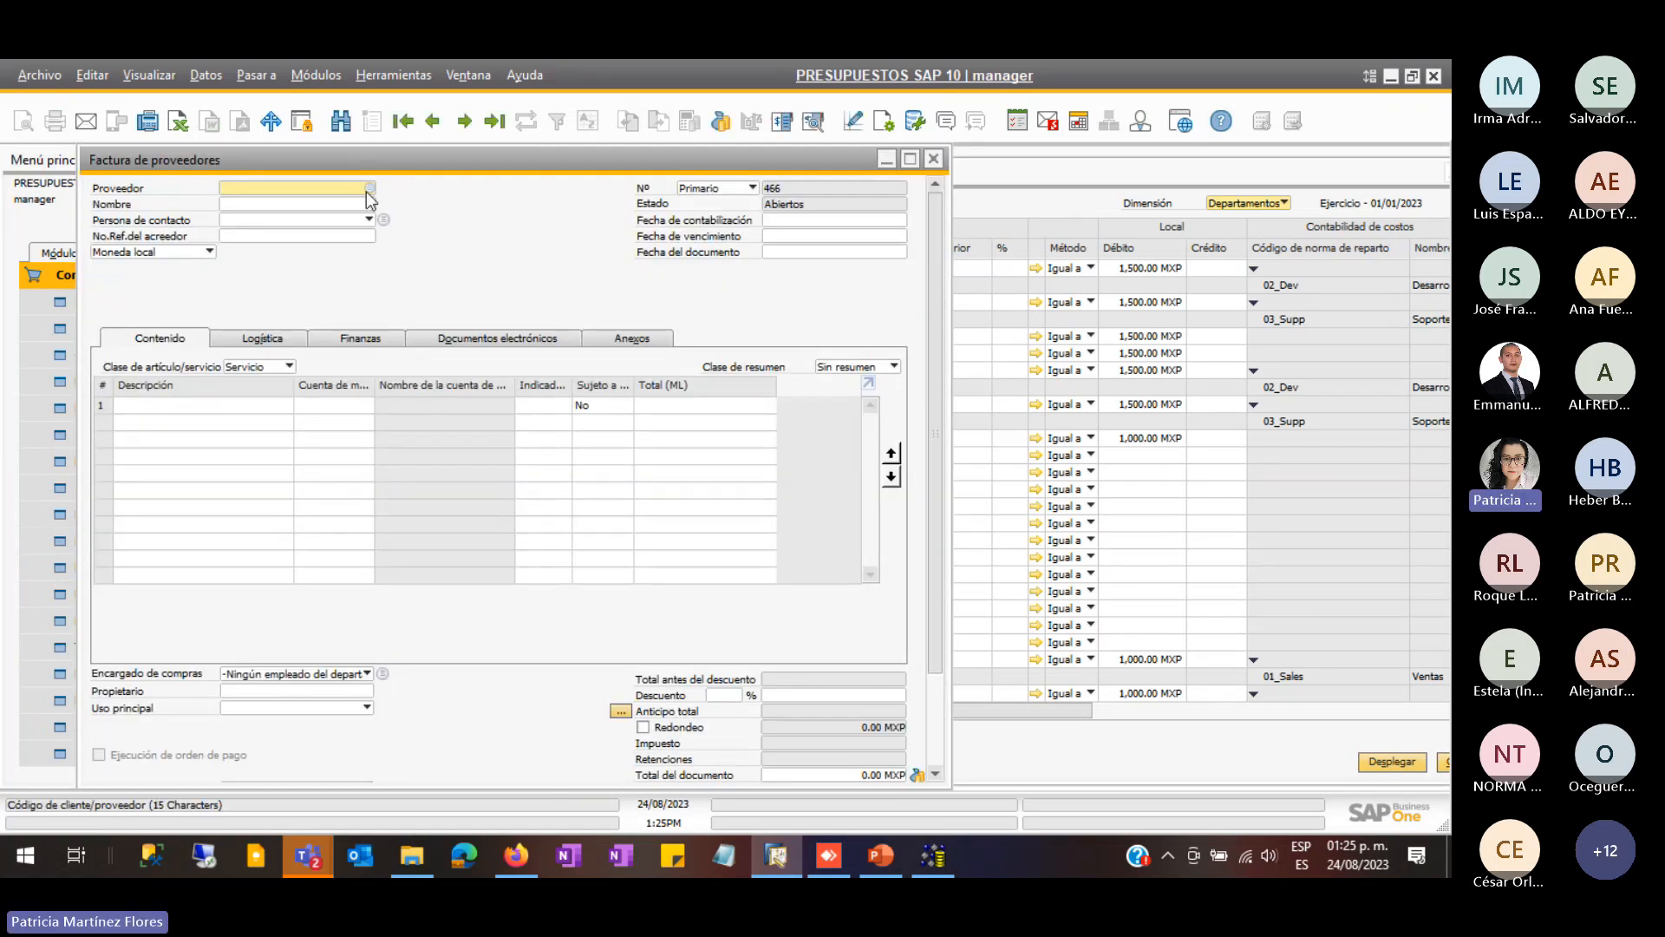
- Choose the vendor and add a 'gastos' line on account 41150000 for 200.00 MXP
left_click(369, 189)
double_click(426, 449)
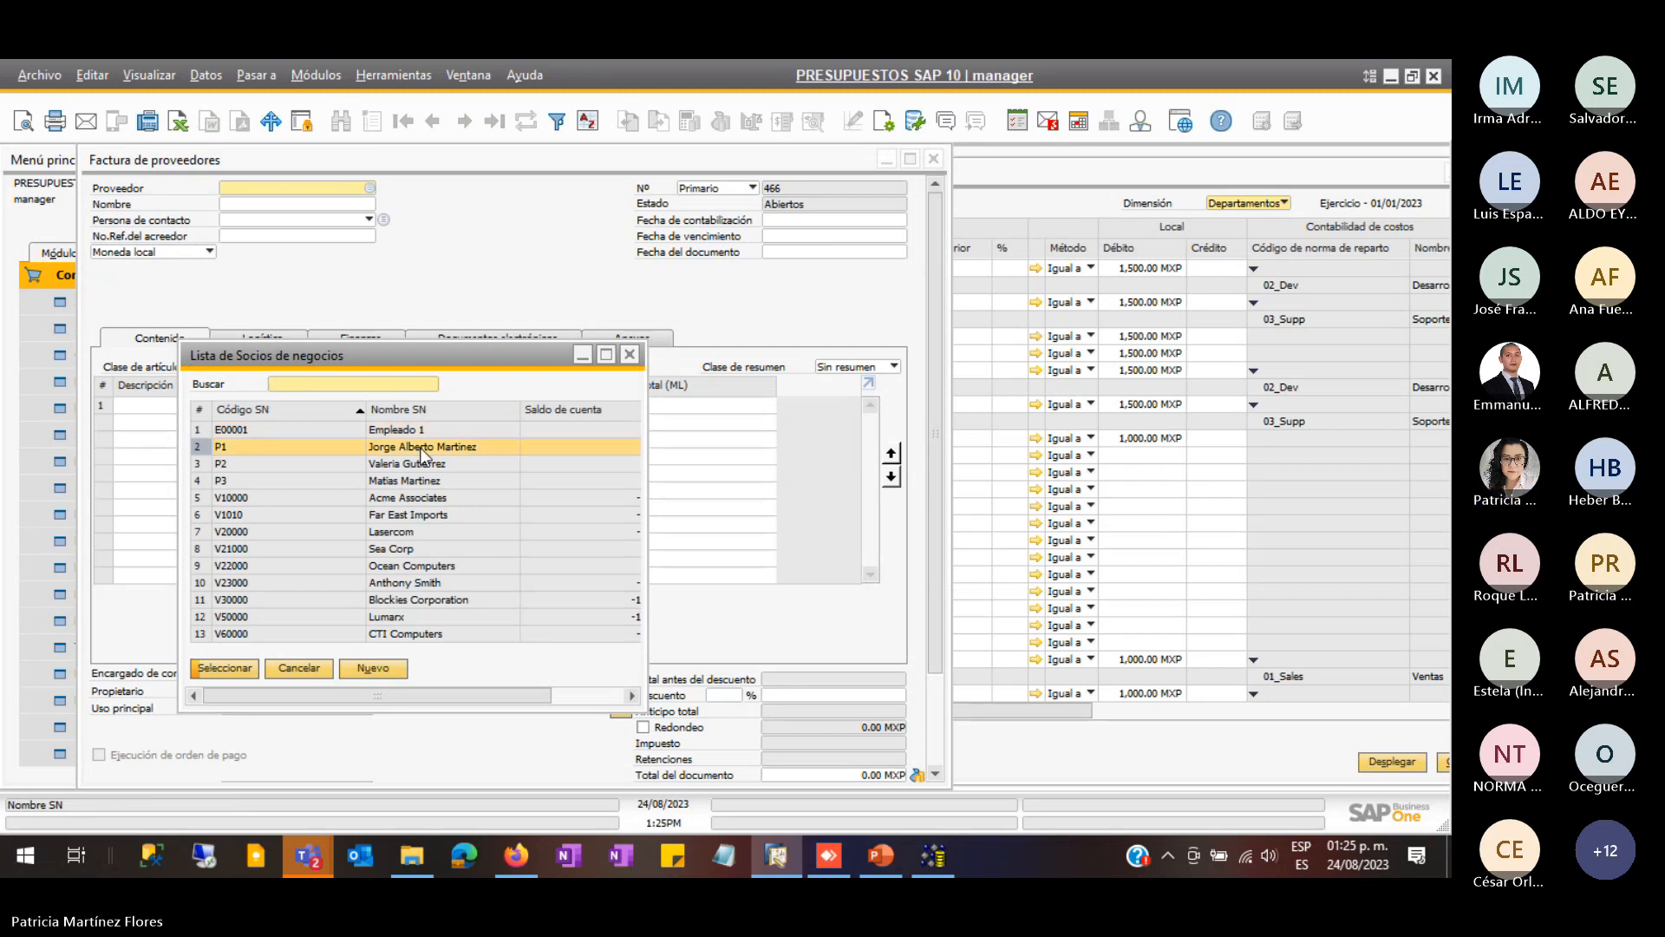
left_click(215, 408)
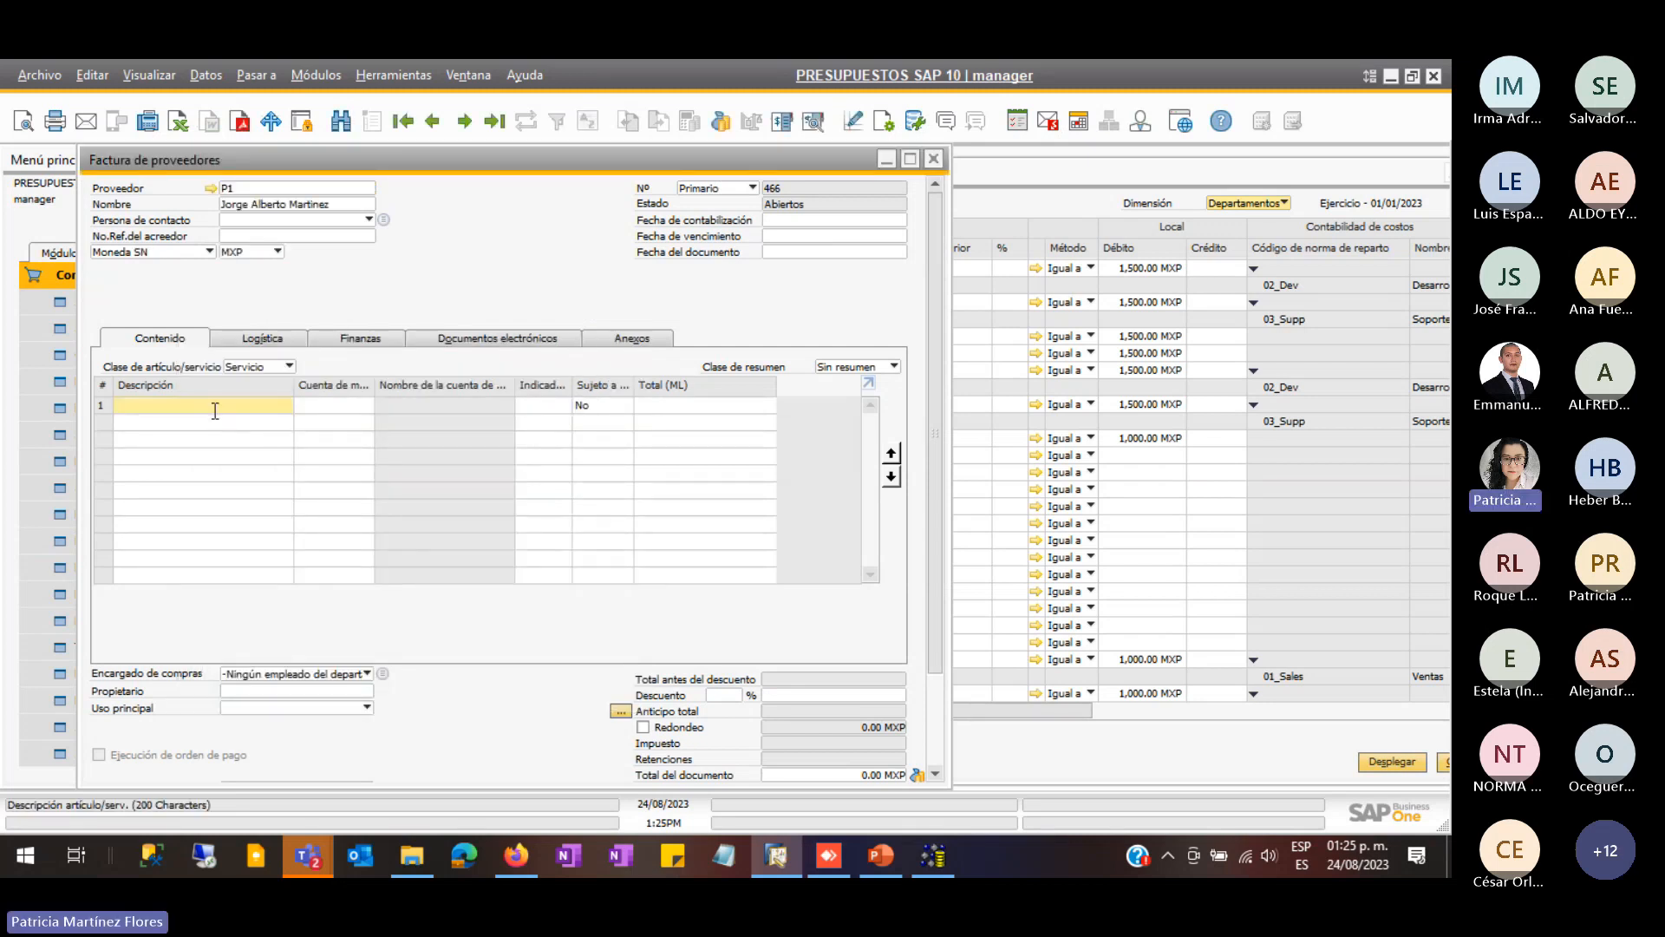
type("gastos")
key("Tab")
type("41150000")
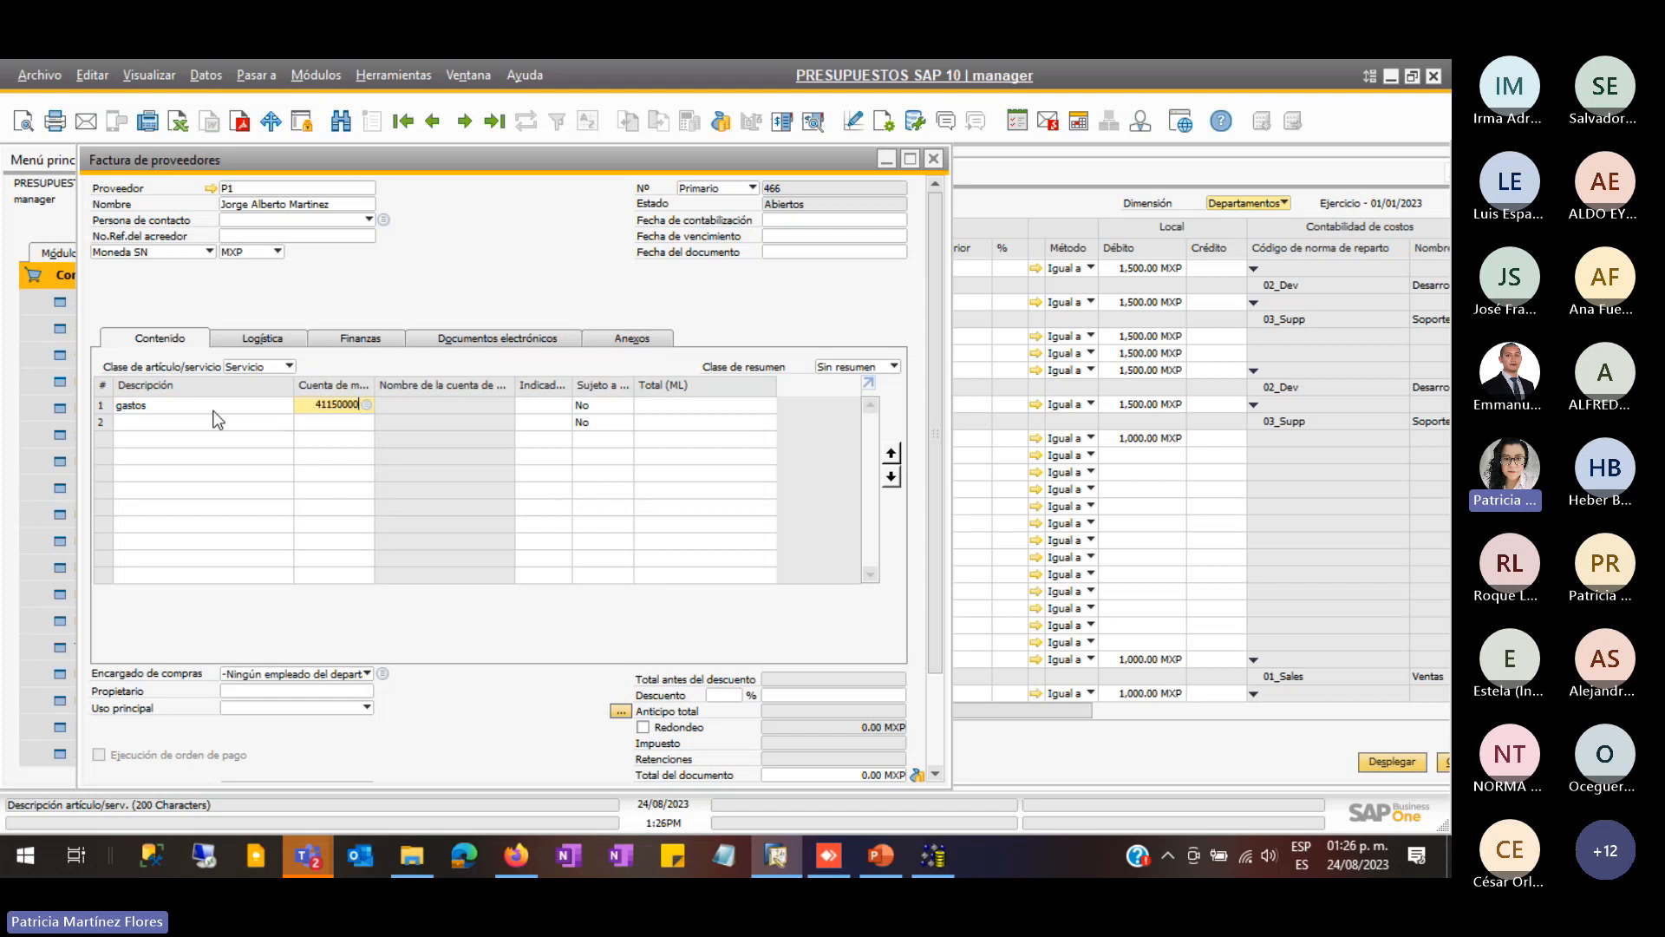
key("Tab")
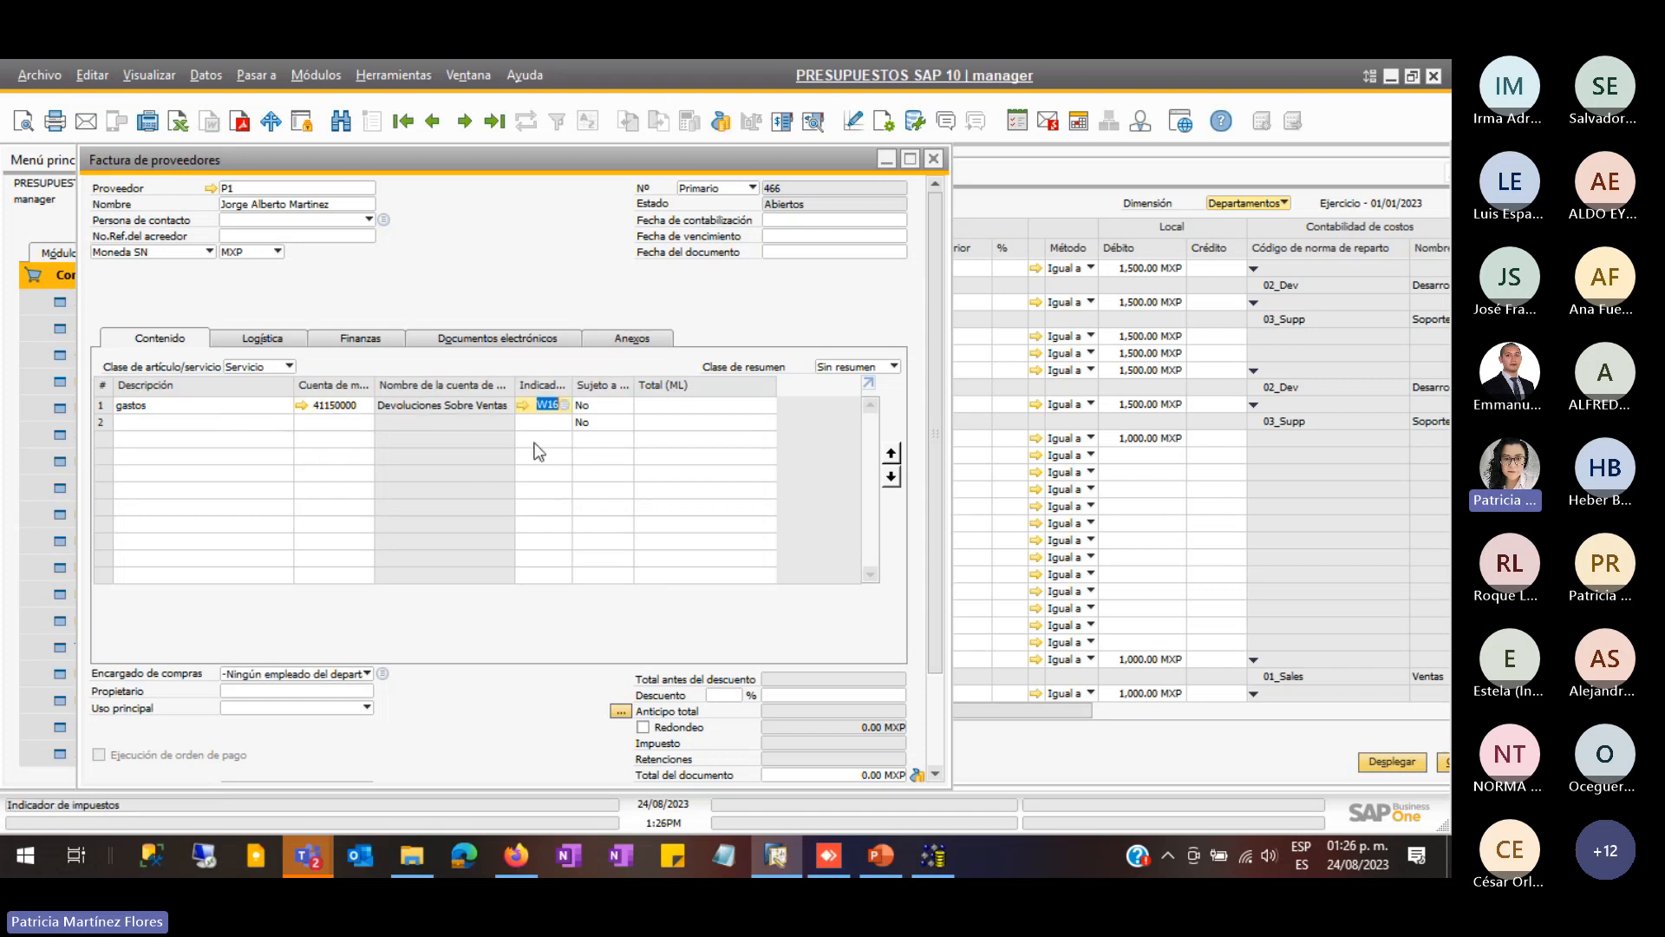
left_click(682, 409)
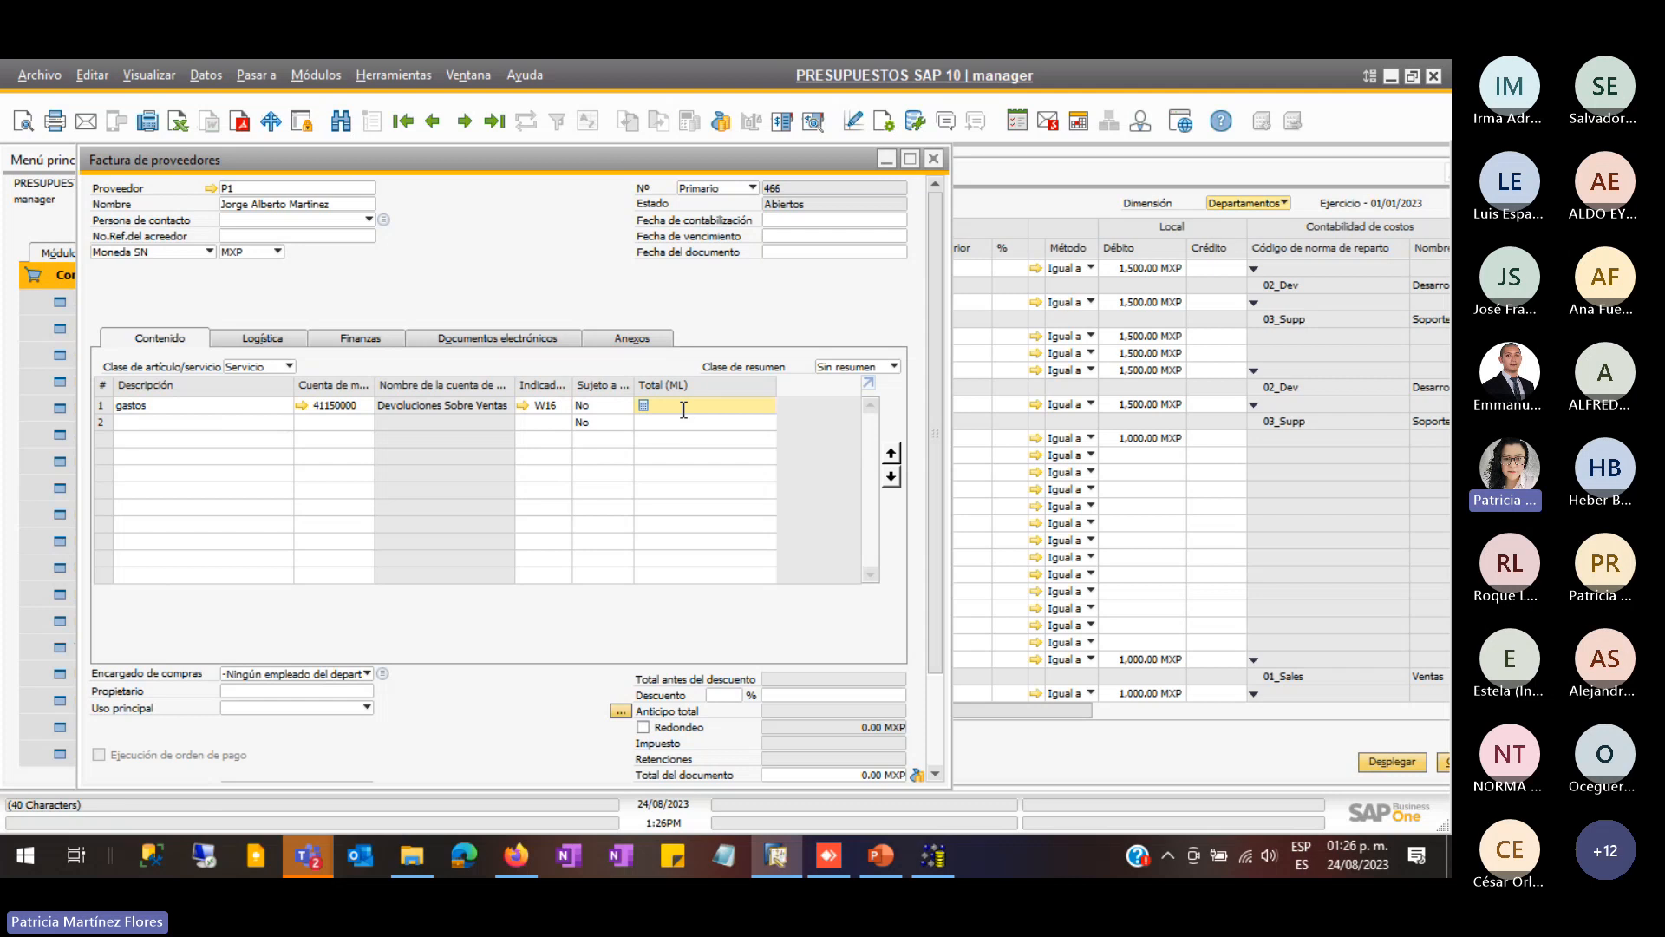
type("200")
key("Tab")
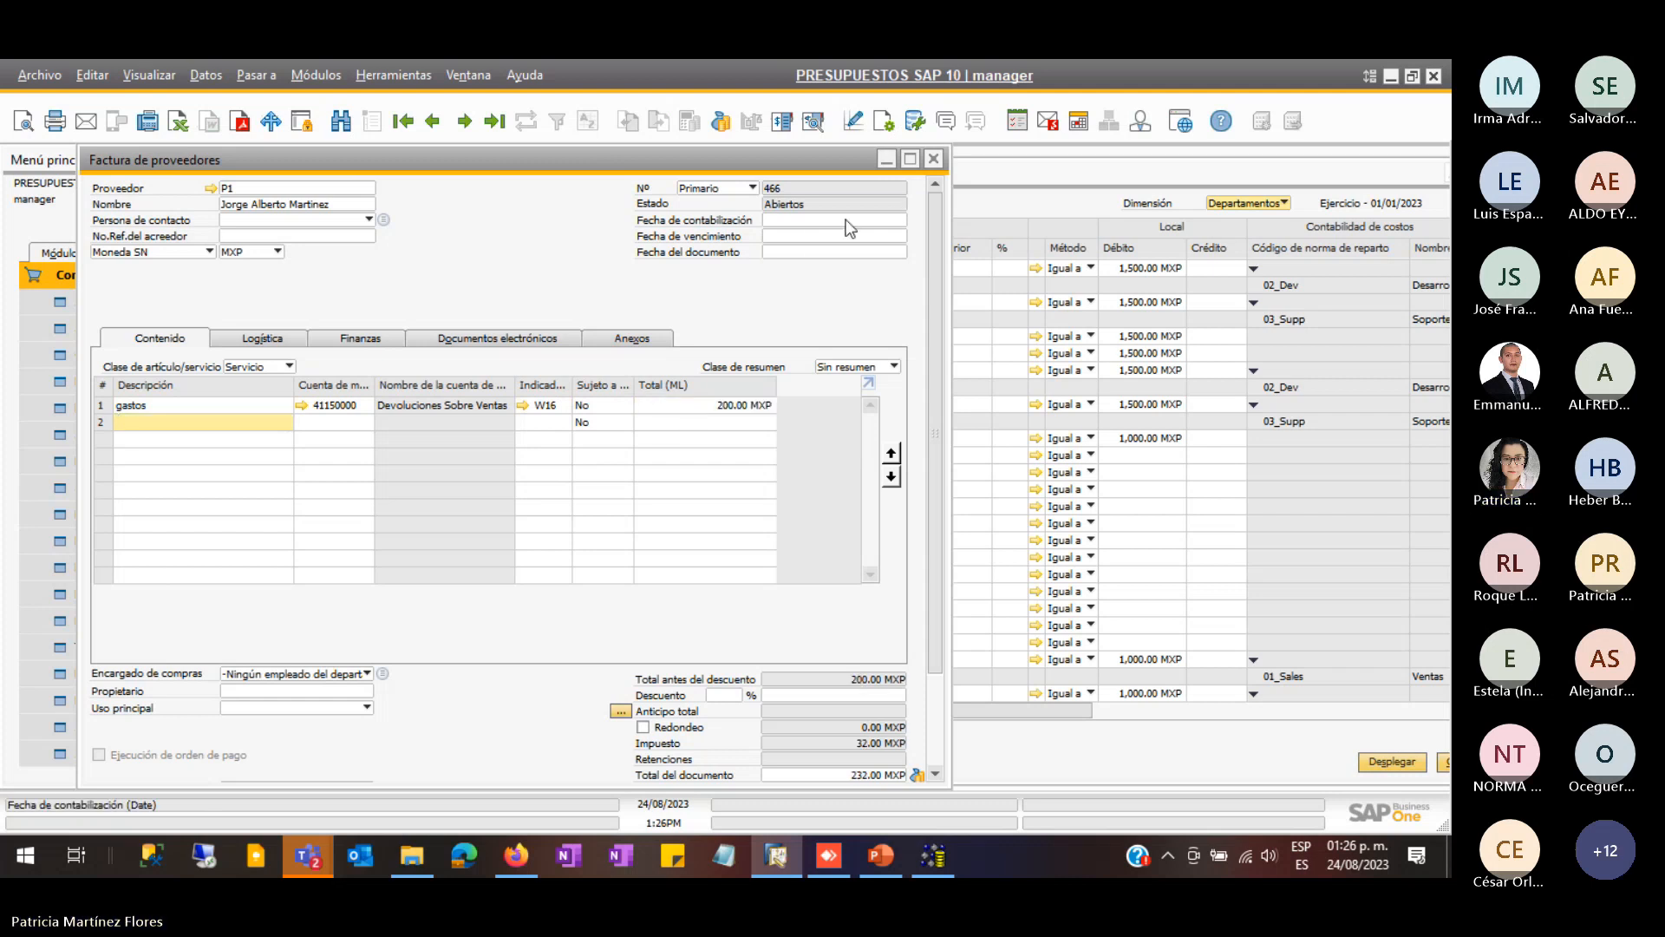
- Set the invoice posting date to 24/08/2023
left_click(847, 222)
type("24")
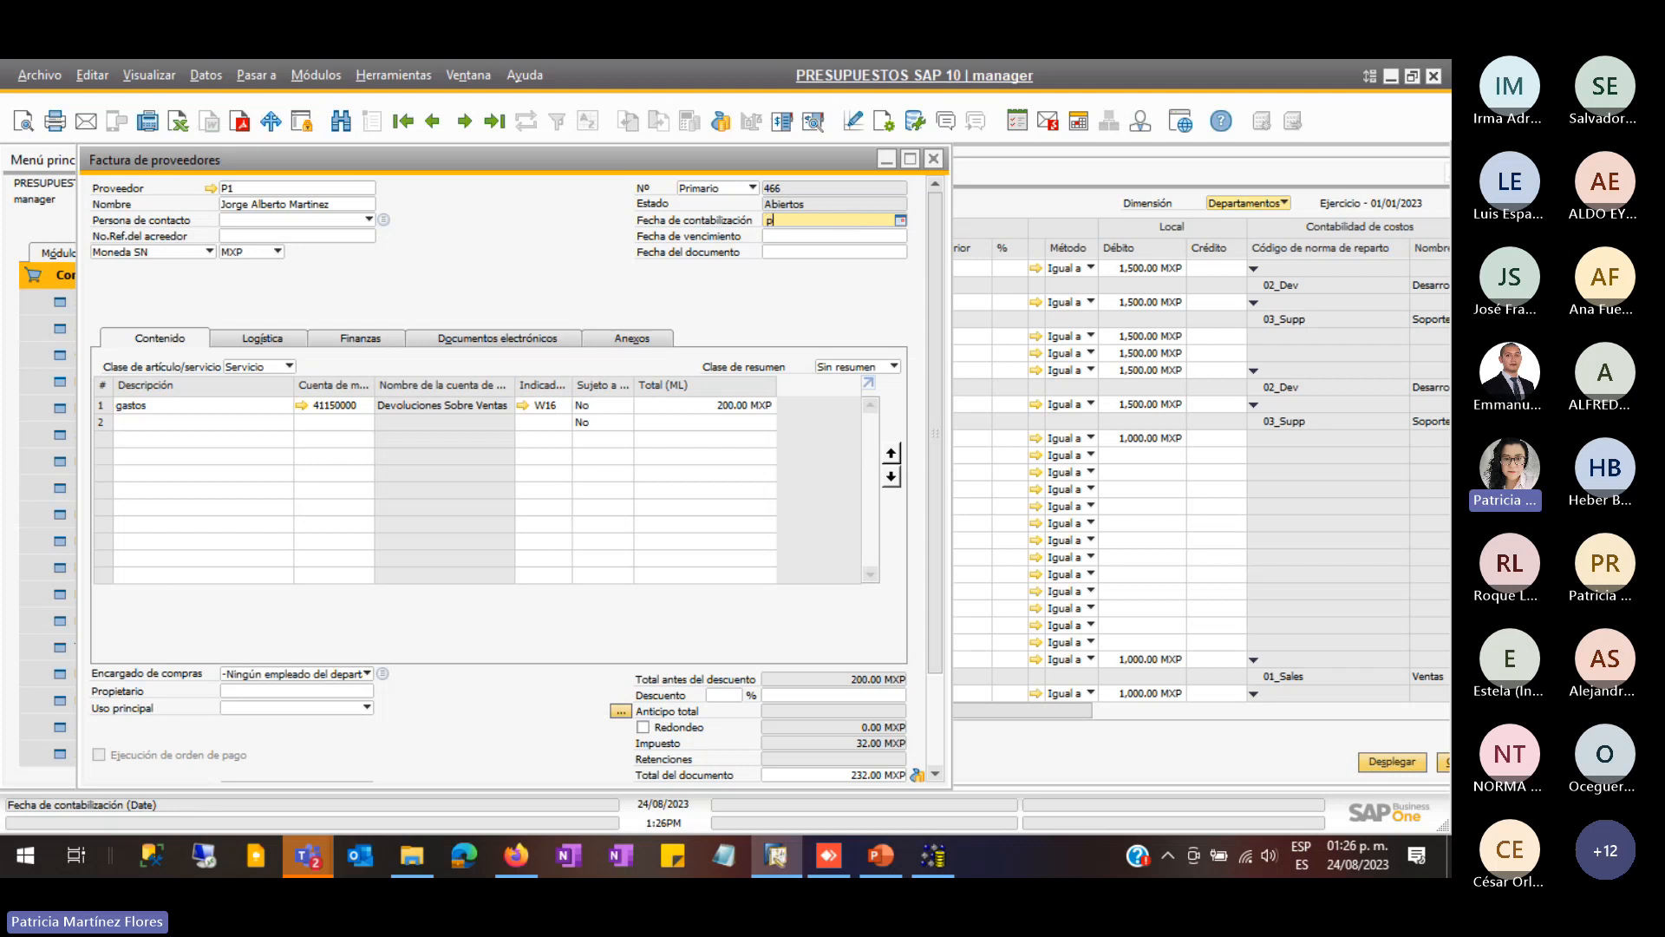
key("Tab")
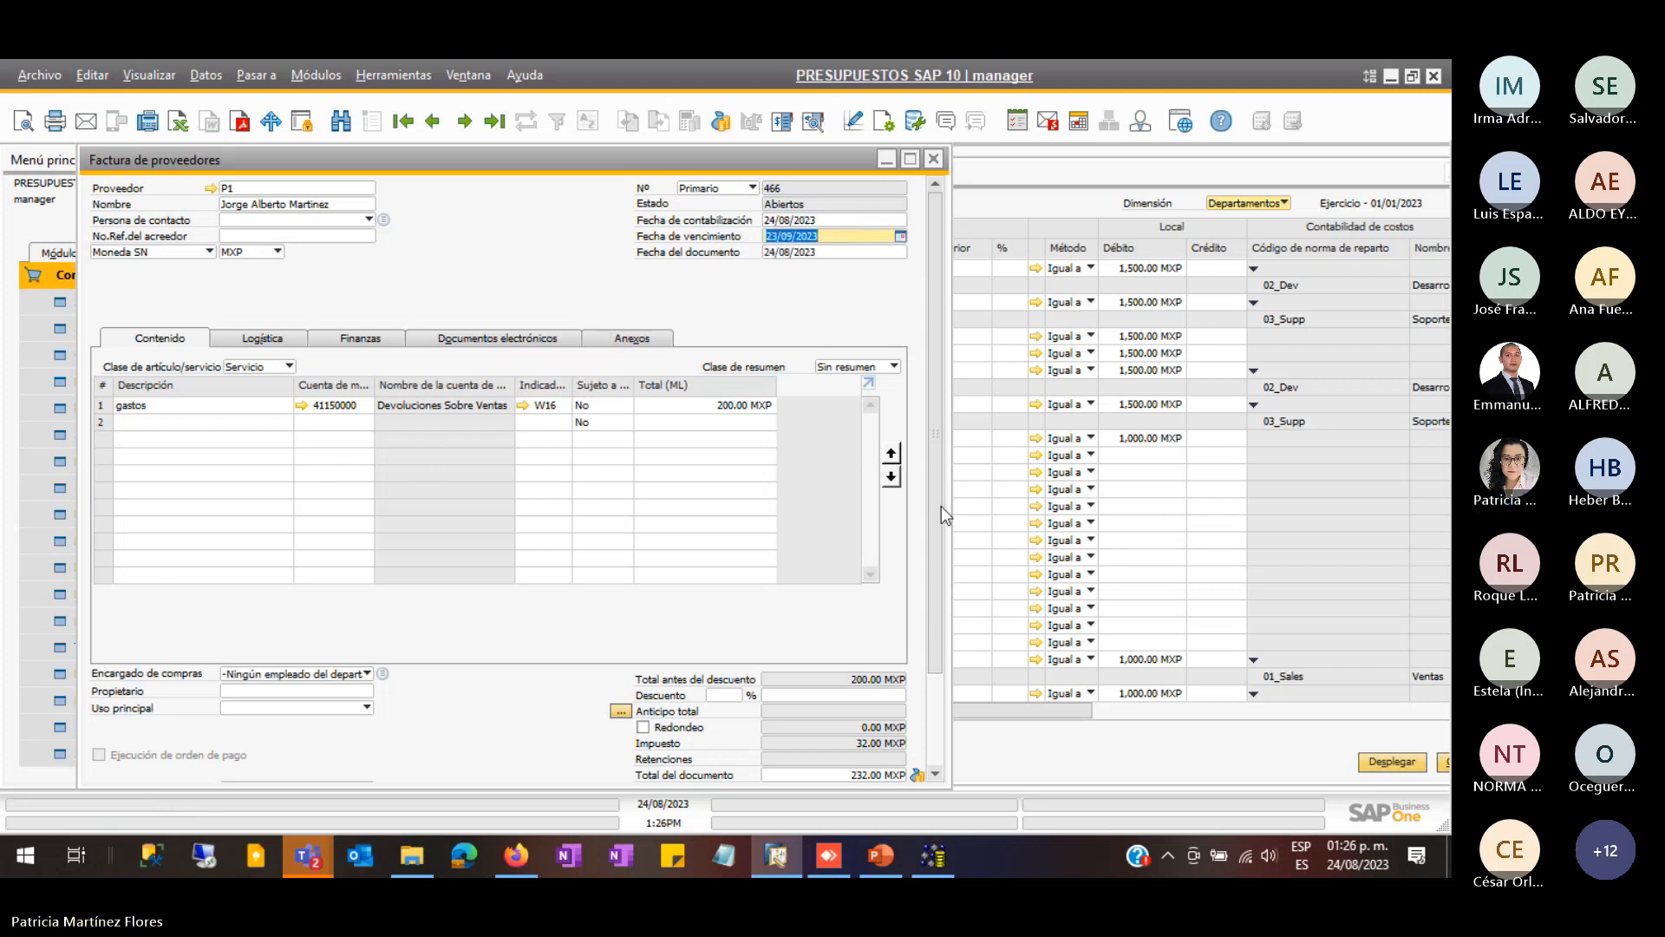
scroll(940, 520, "down", 3)
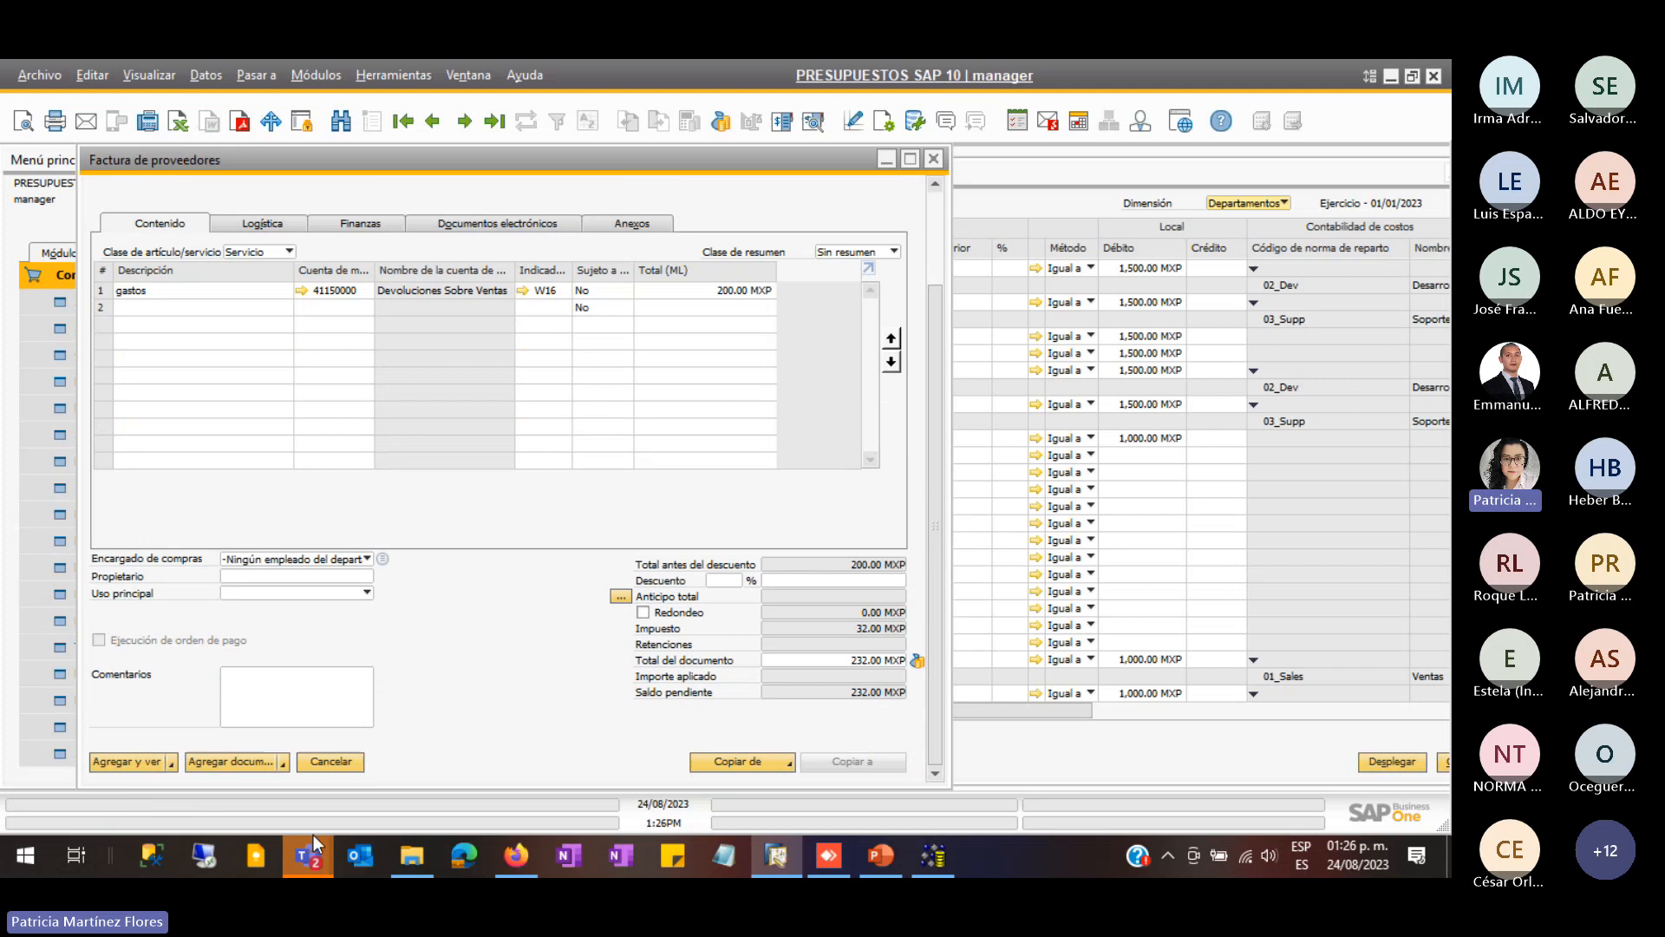
- Try posting the supplier invoice, then cancel at the budget-exceeded warning for account 41150000
left_click(139, 762)
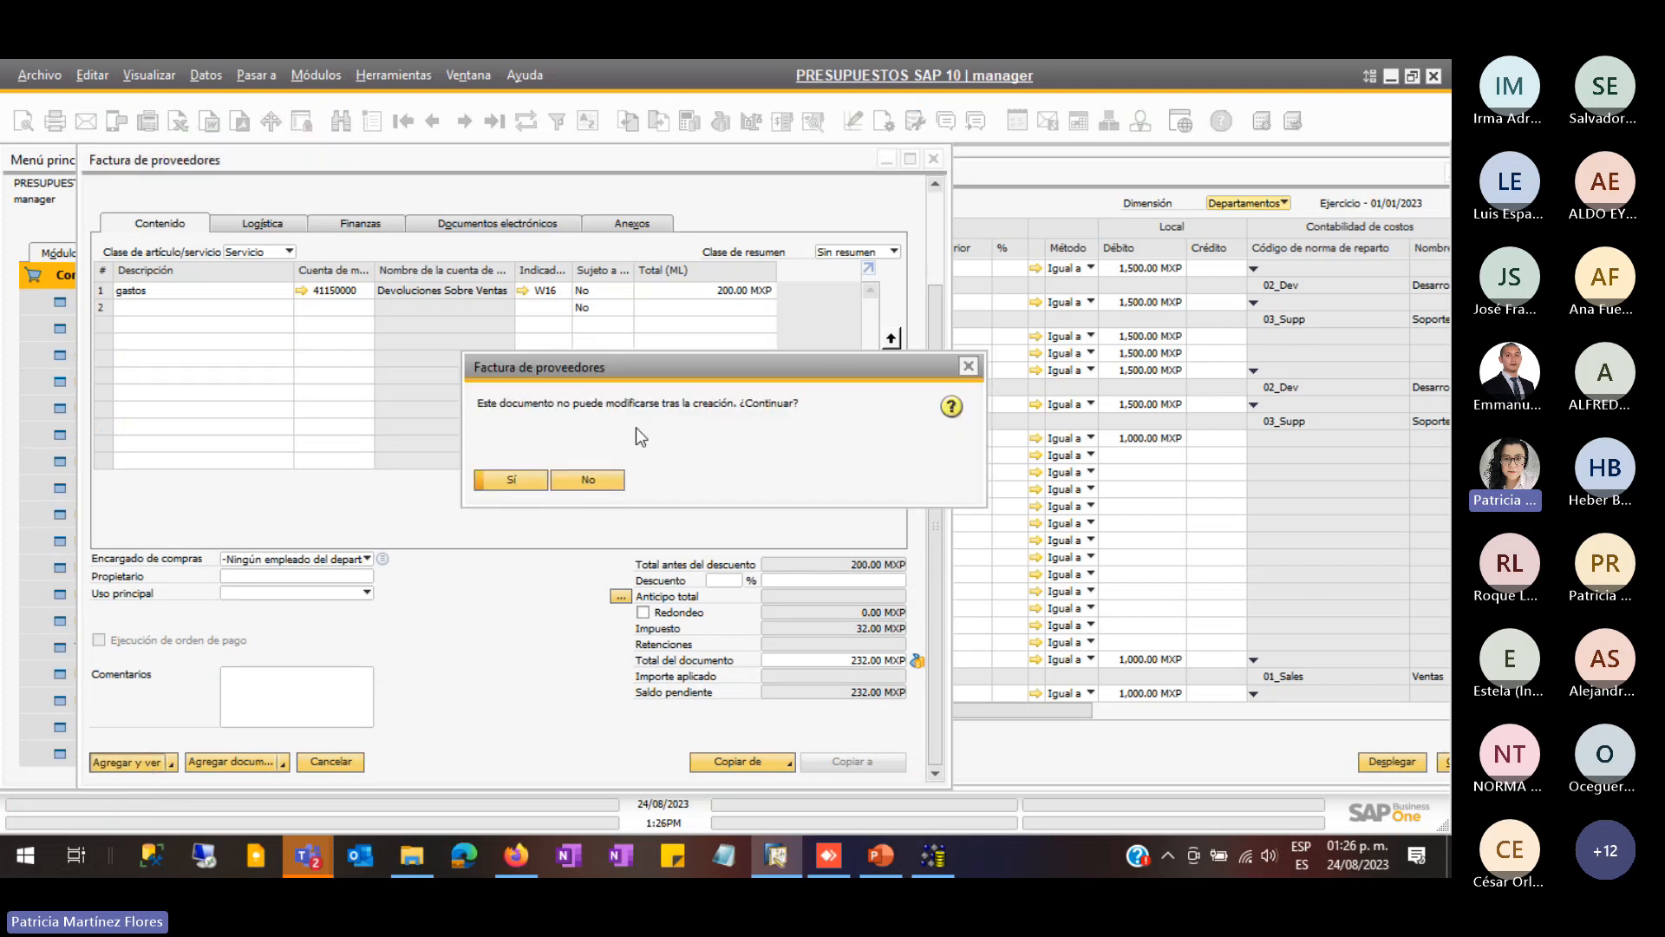
left_click(522, 483)
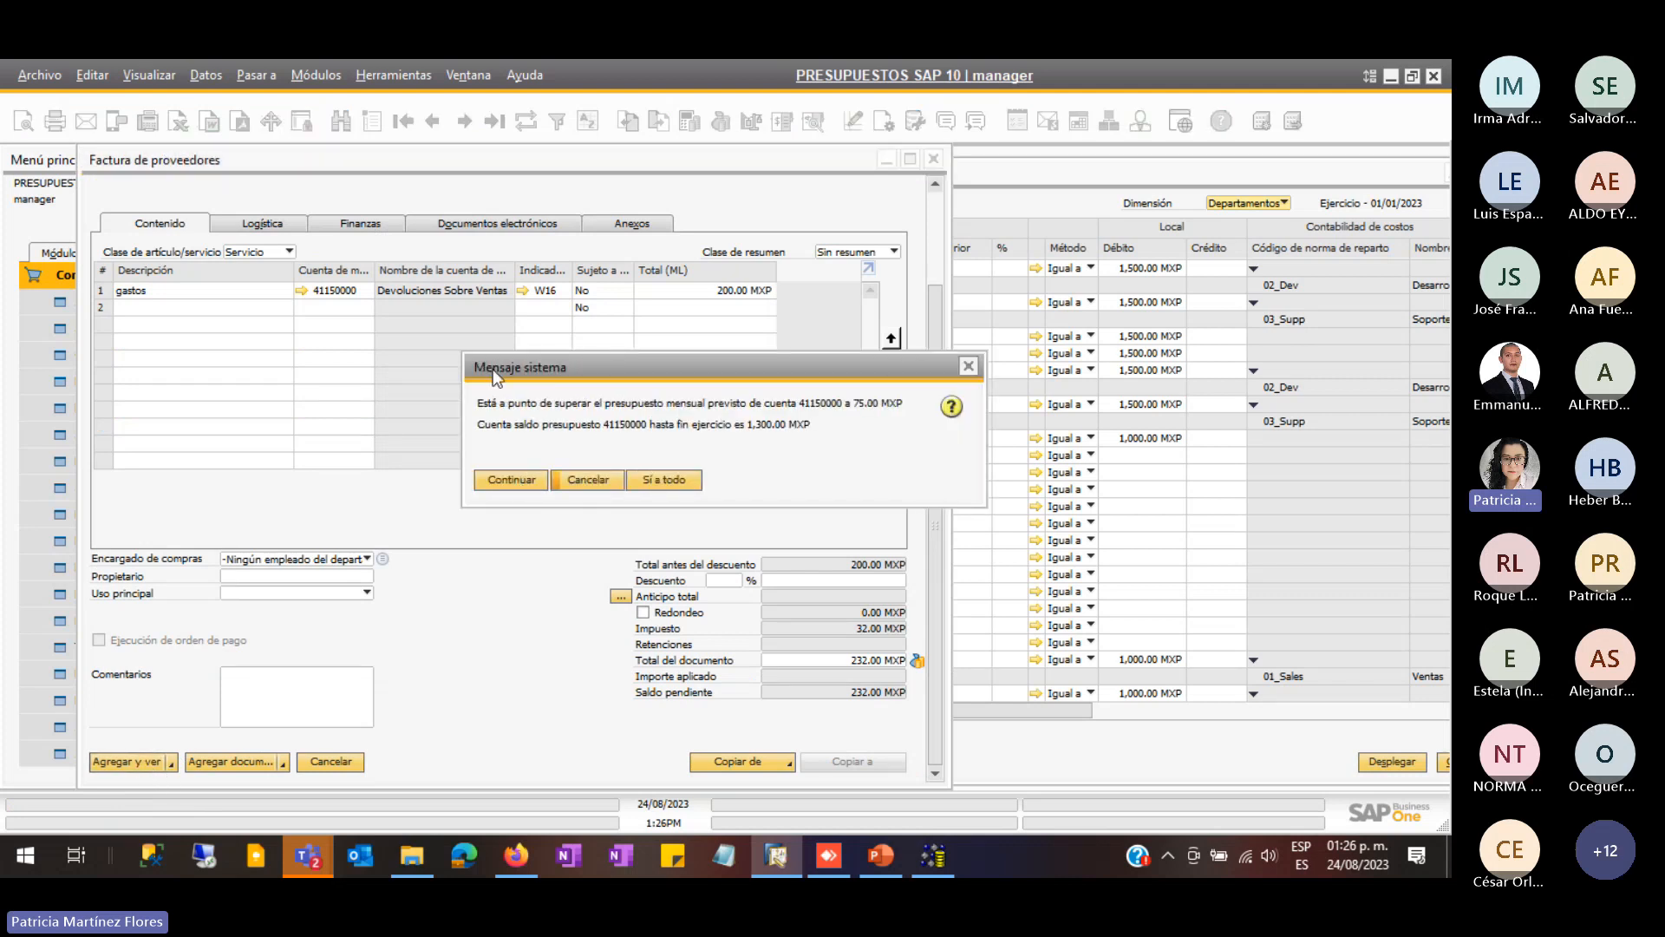
left_click_drag(543, 369, 363, 373)
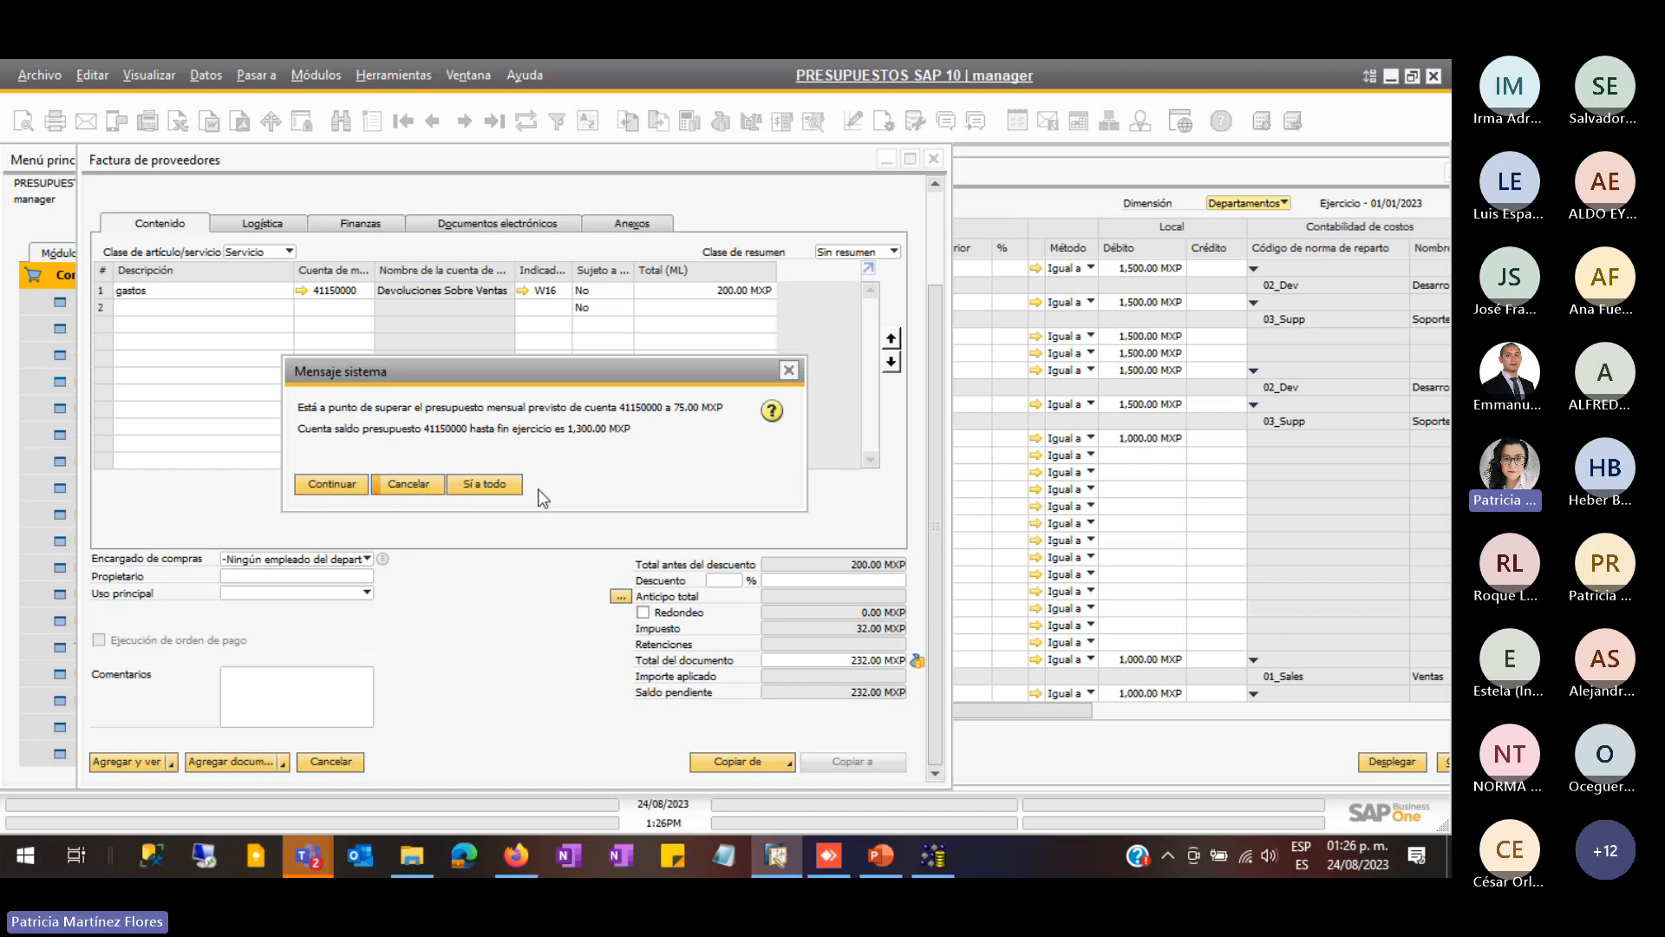
left_click(418, 485)
- Close the supplier invoice and discard it without saving
scroll(694, 391, "up", 1)
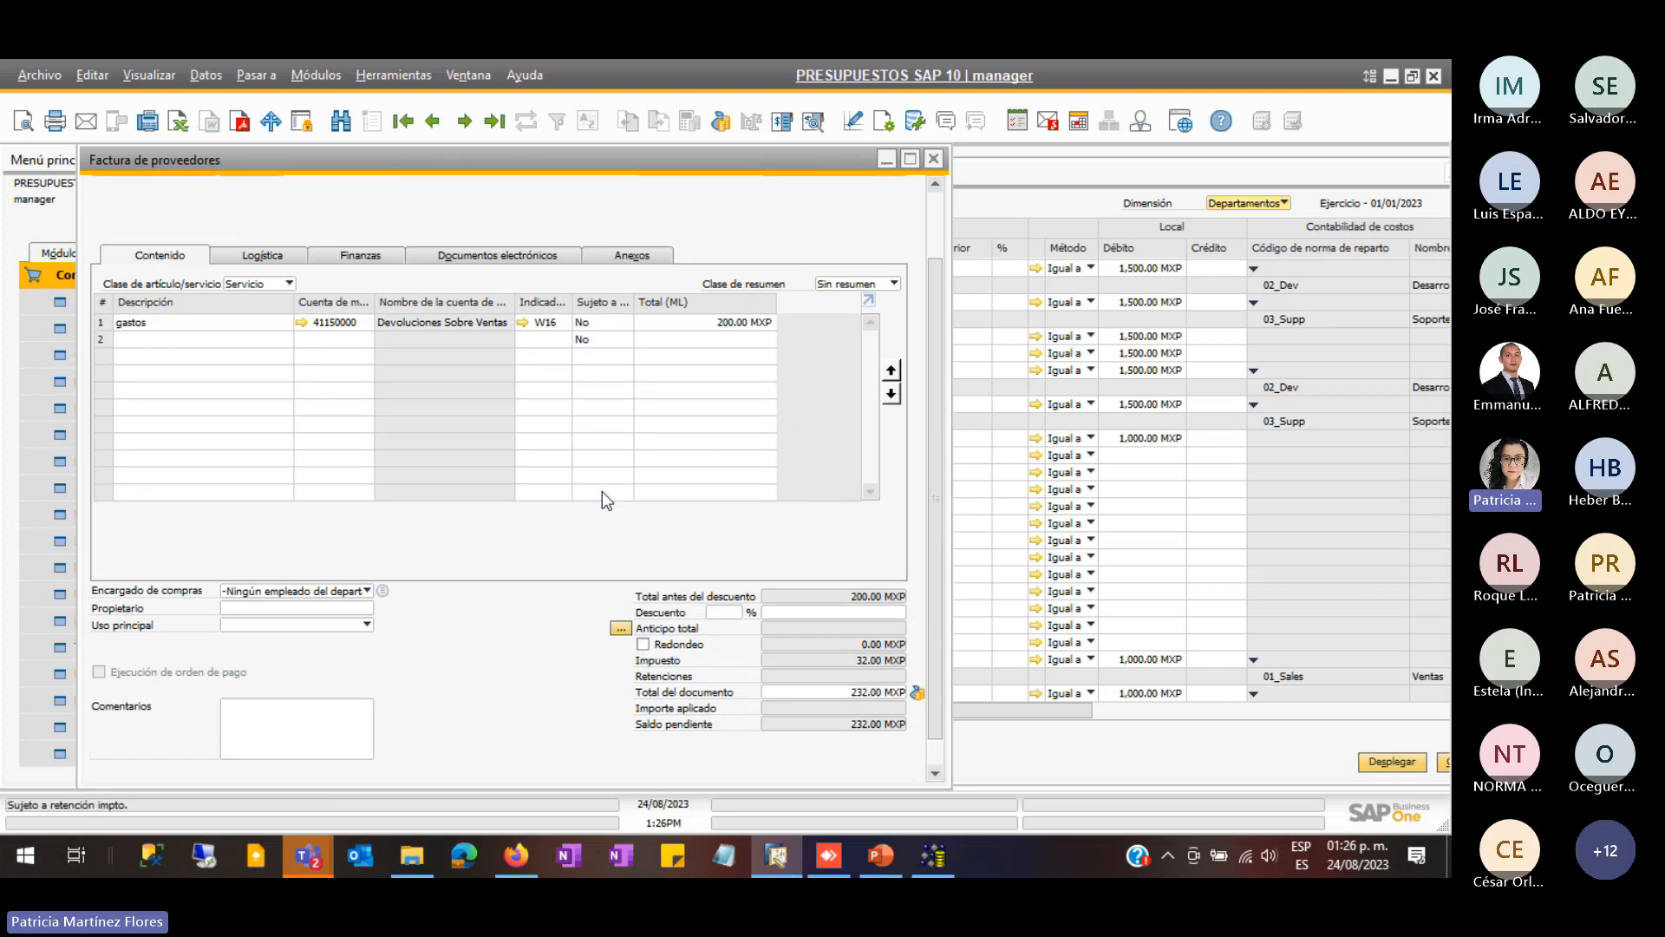
left_click(935, 159)
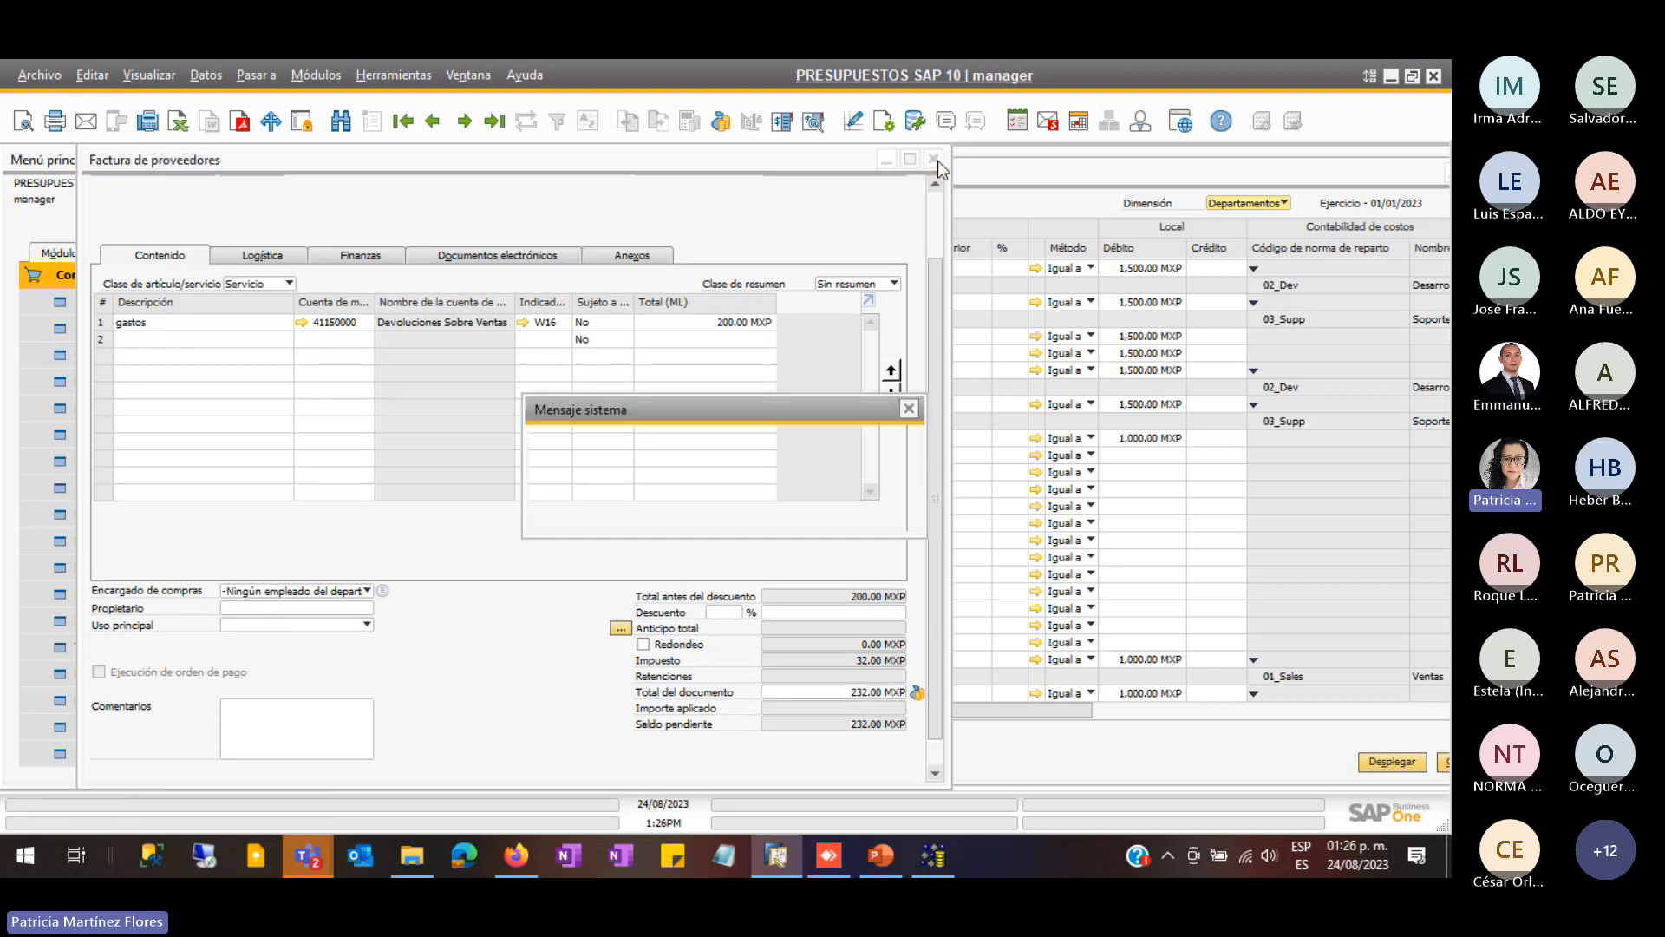
left_click(651, 516)
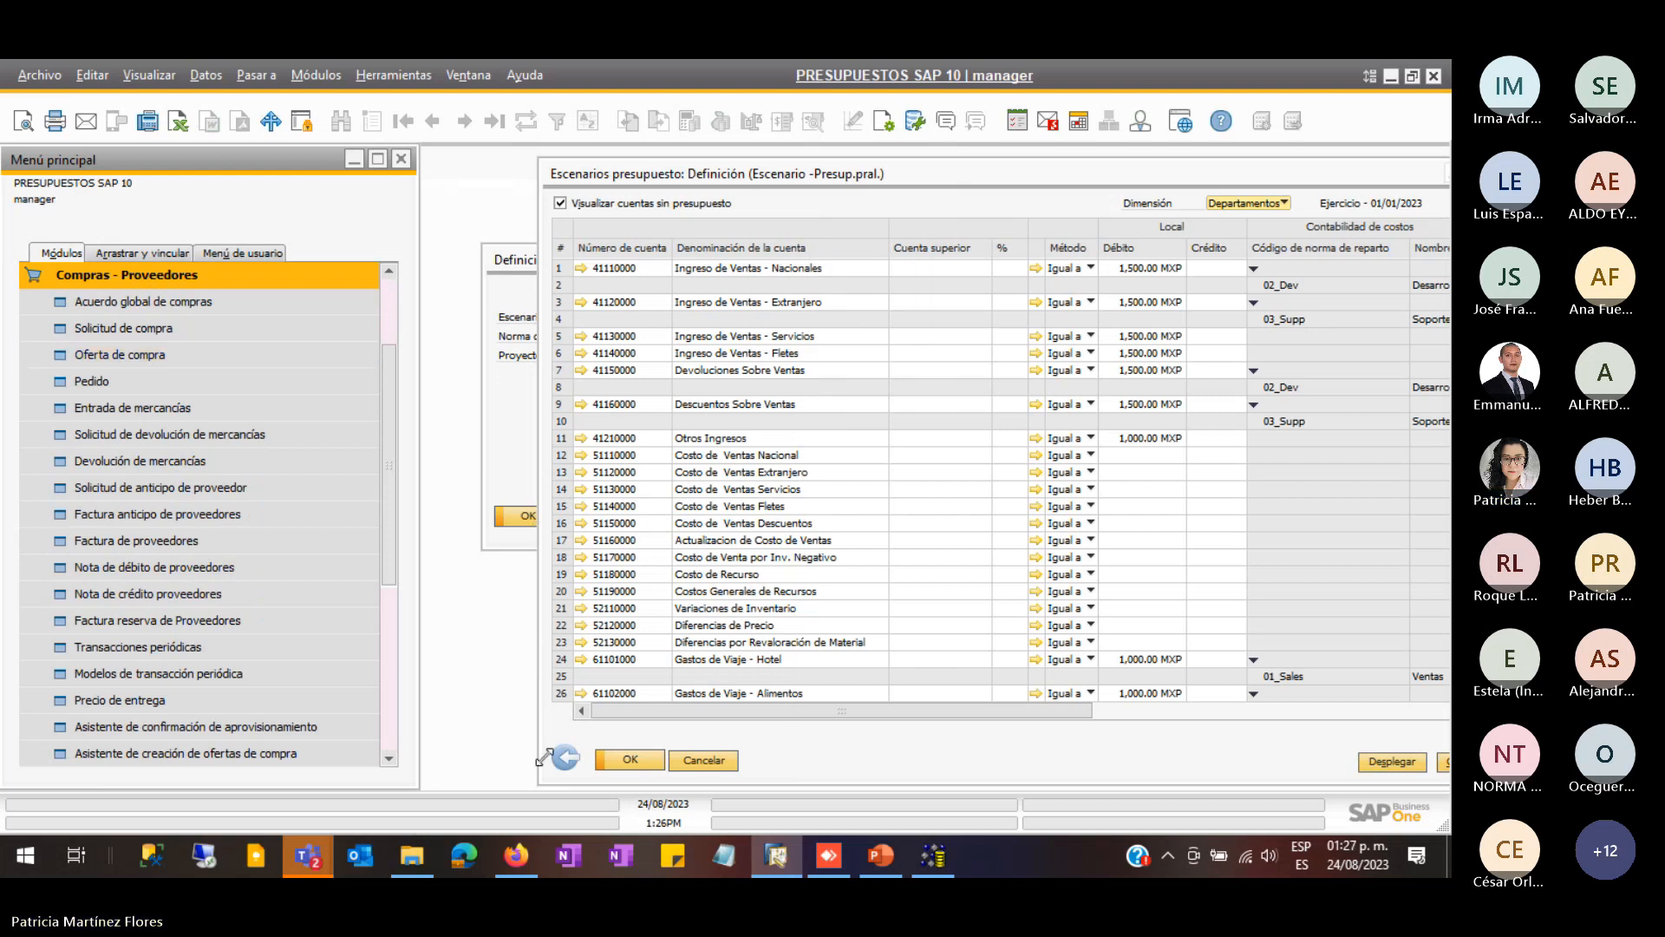
- Close the budget scenario windows and collapse the Compras - Proveedores list
left_click(703, 760)
left_click(612, 513)
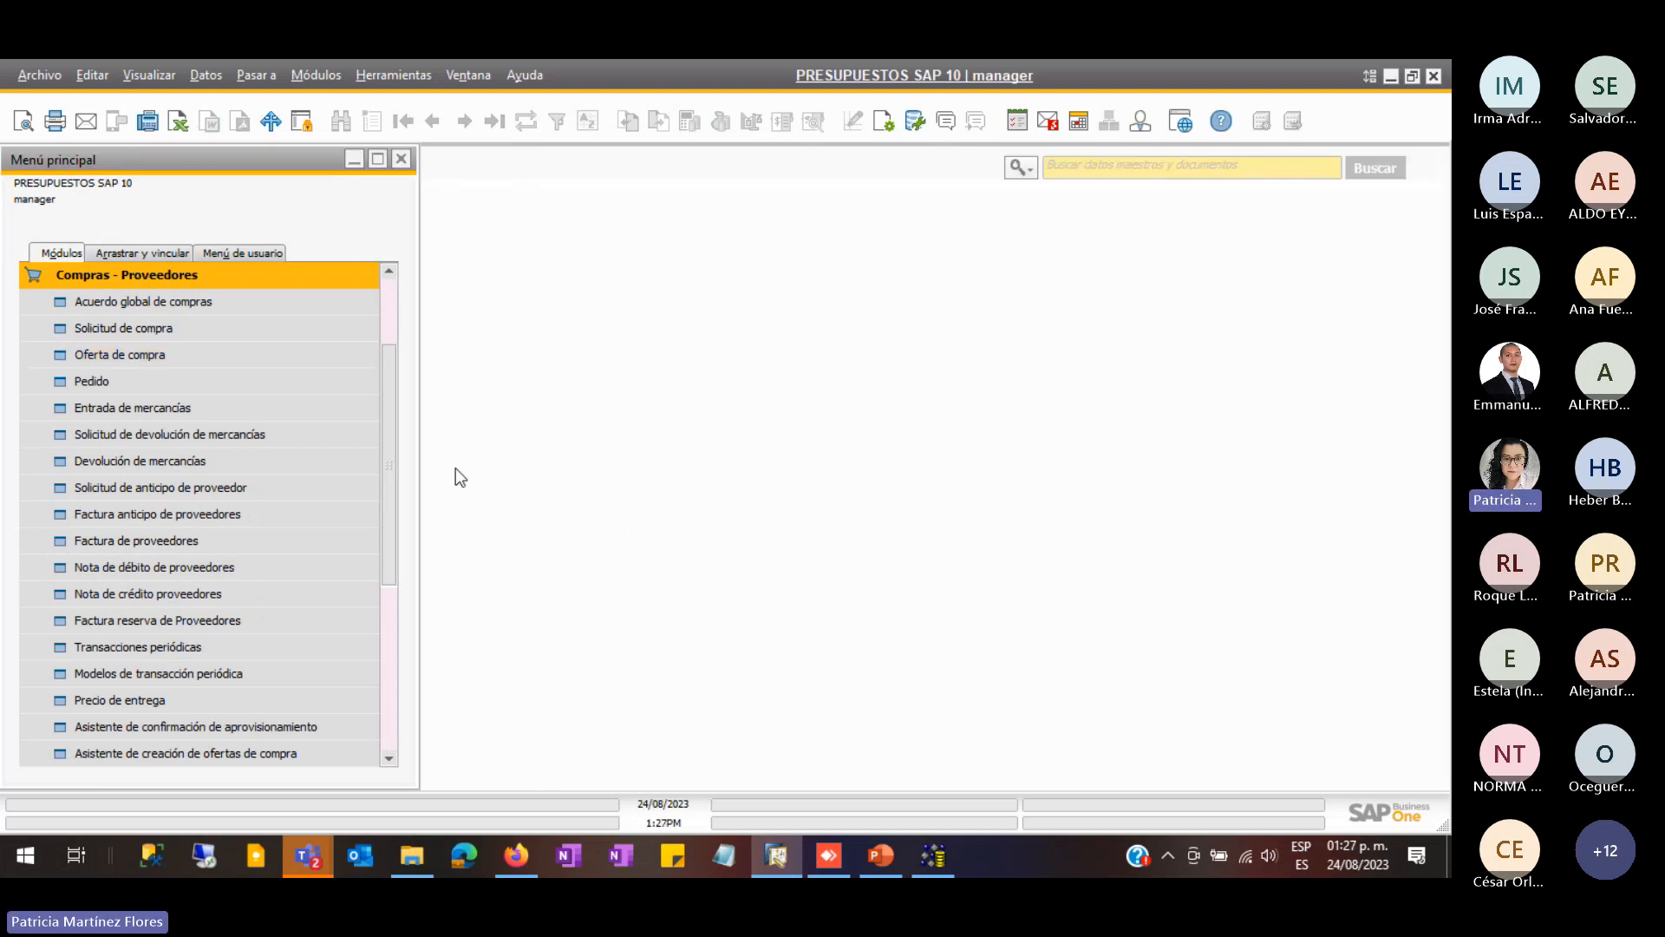
scroll(412, 323, "up", 2)
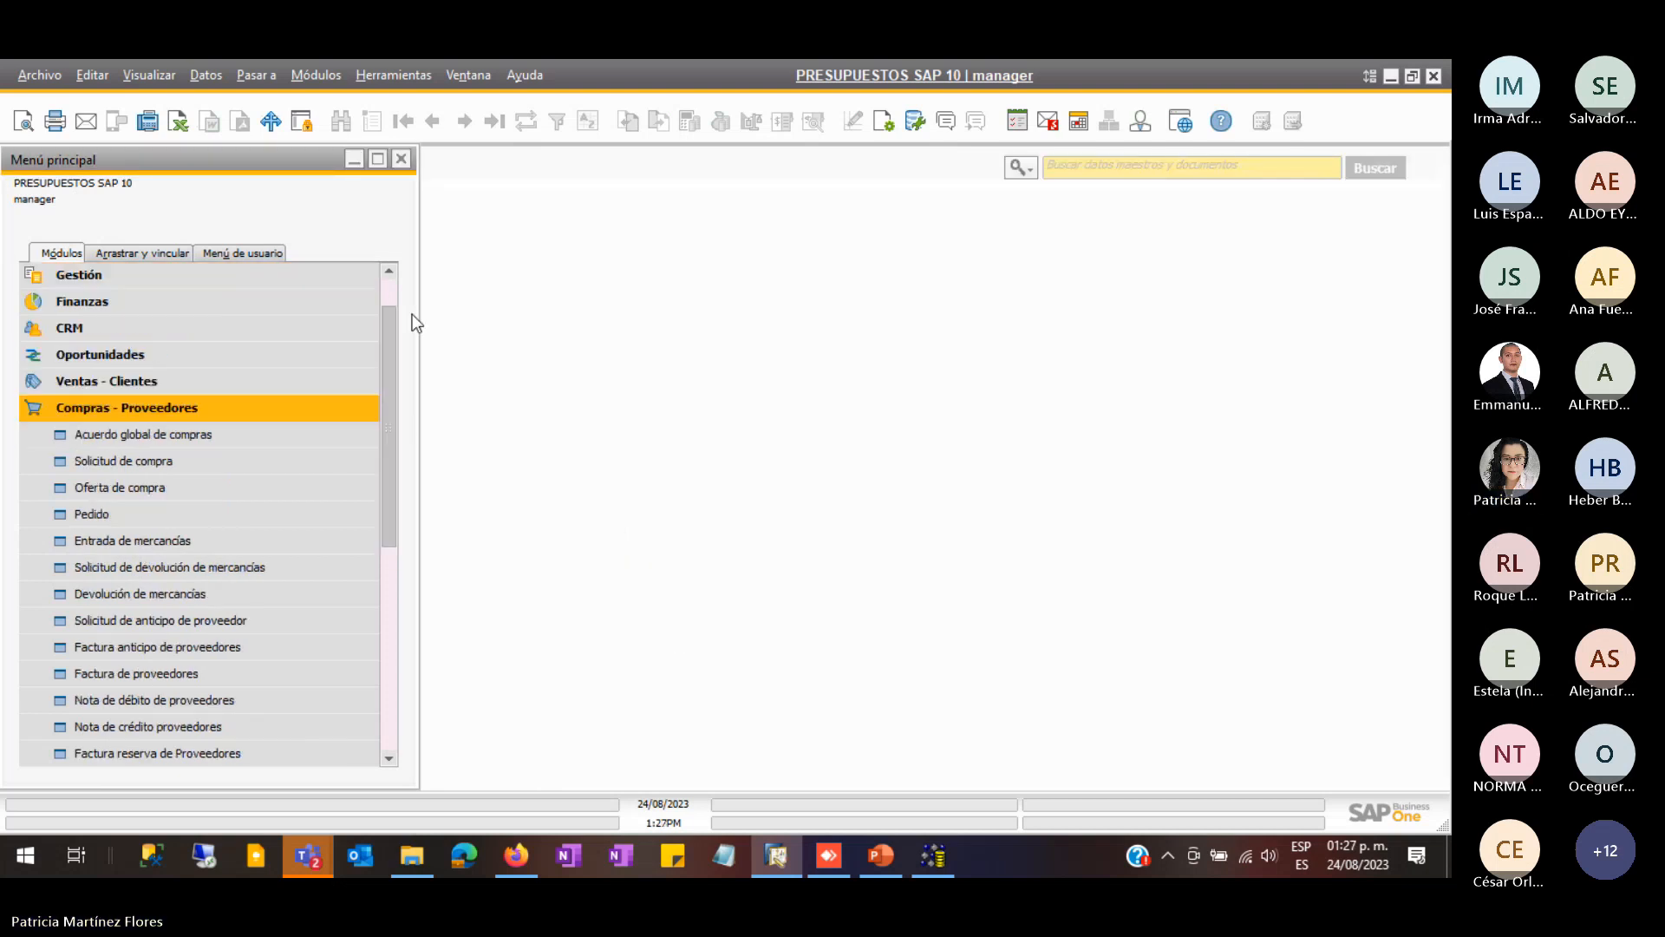
left_click(137, 408)
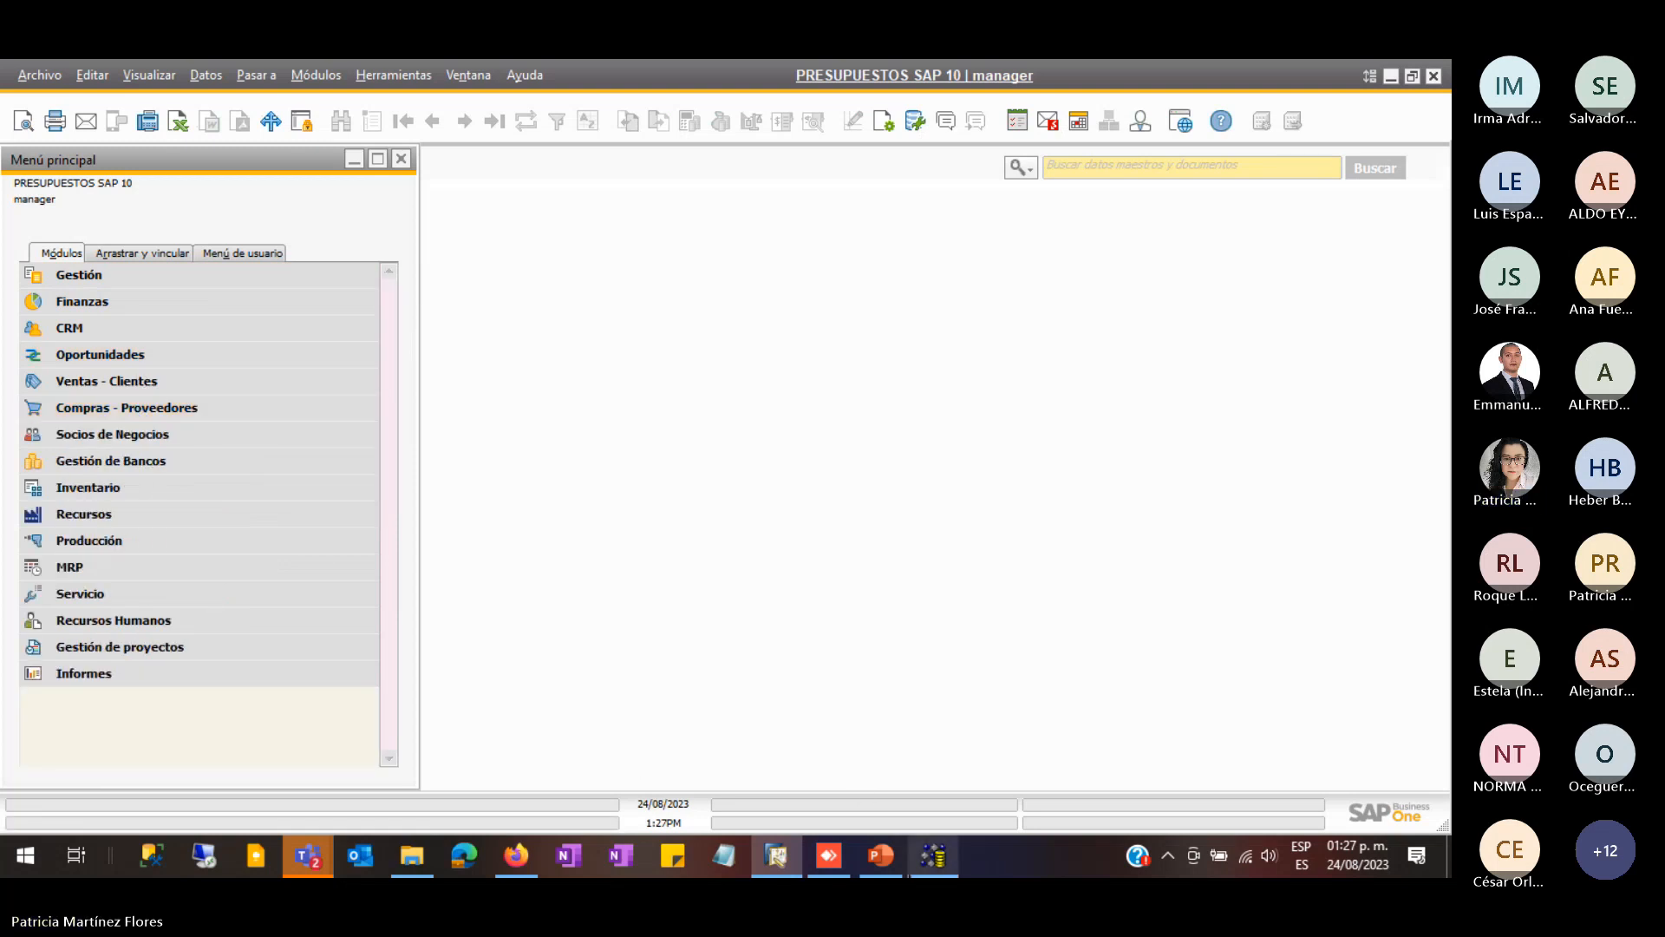
- Switch to PowerPoint and select the body text of the 'Plantillas DTW para presupuestos' slide
left_click(878, 858)
left_click(1037, 379)
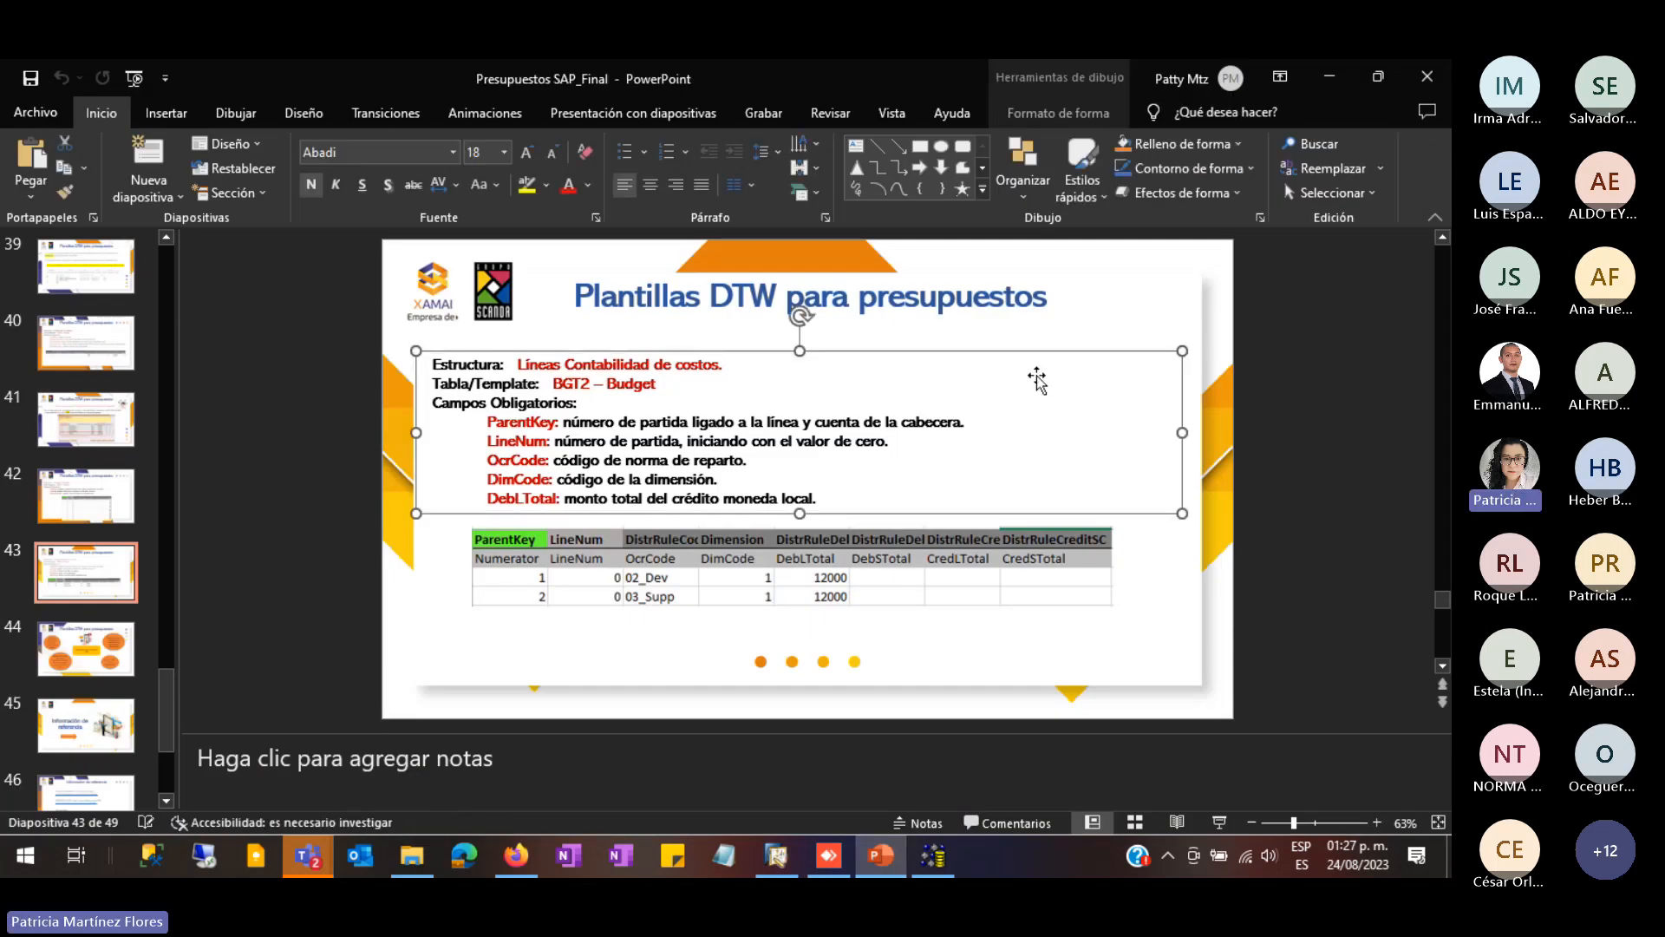
- Start the slideshow from the first slide and advance five slides to the BGT2 template slide
left_click(135, 78)
key("Right")
key("Right")
key("Right")
key("Right")
key("Right")
key("Right")
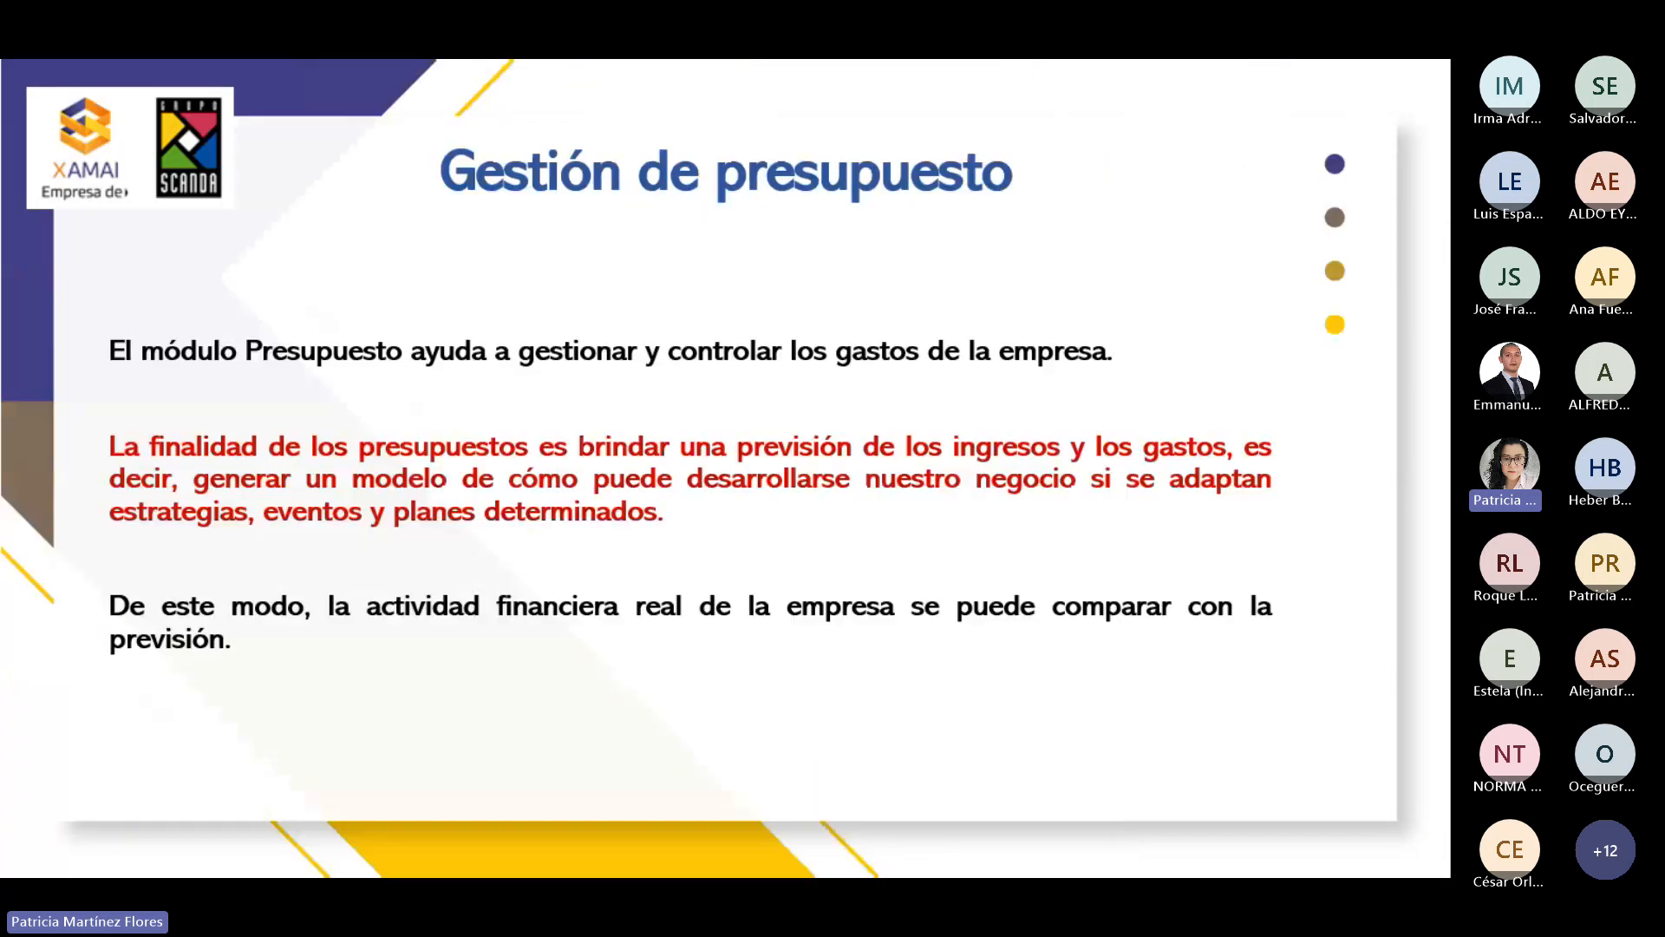
key("Right")
key("Right")
key("Right")
key("Right")
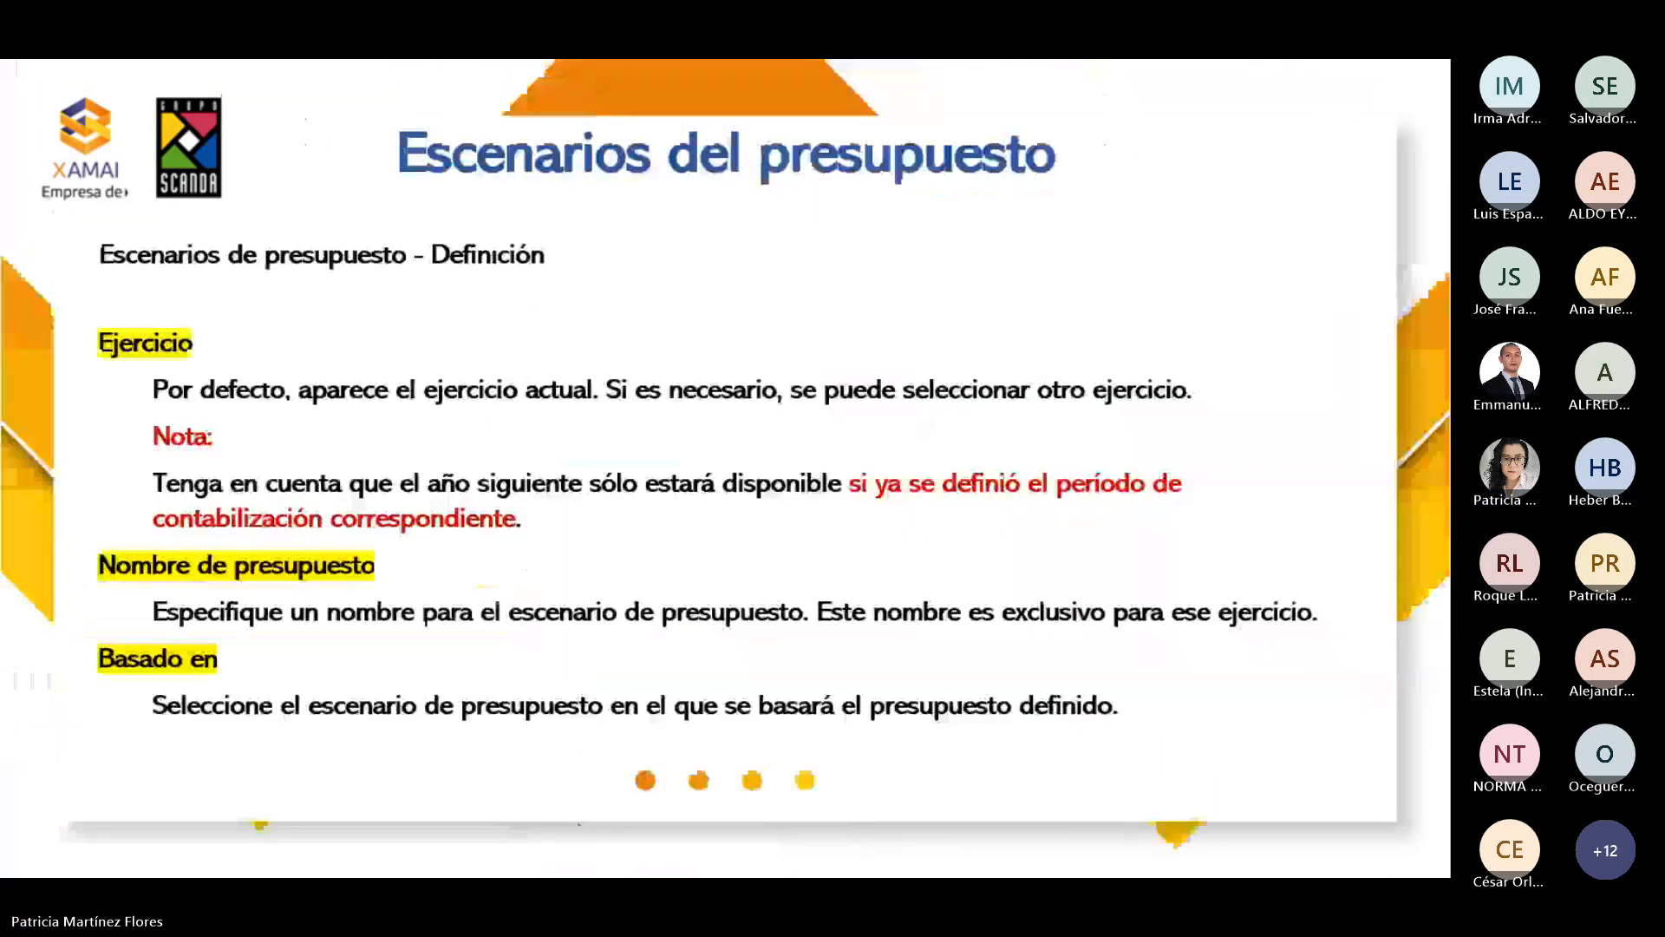
key("Right")
key("Right")
key("Right")
key("Right")
key("Right")
key("Right")
key("Right")
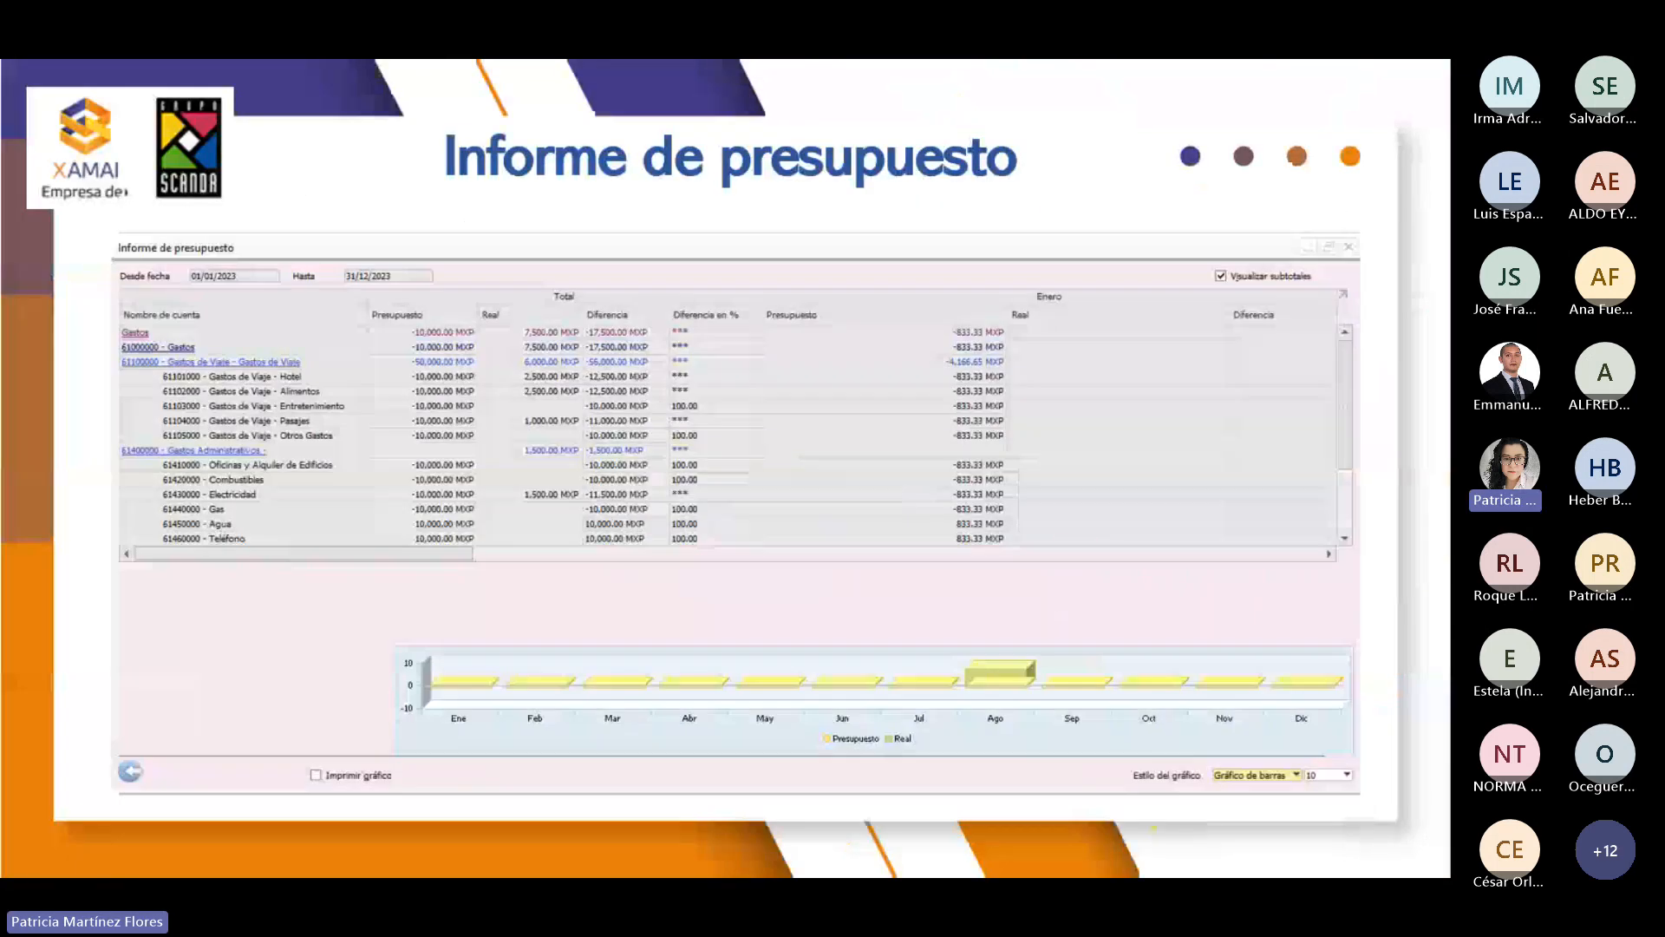
key("Right")
key("Right")
key("Right")
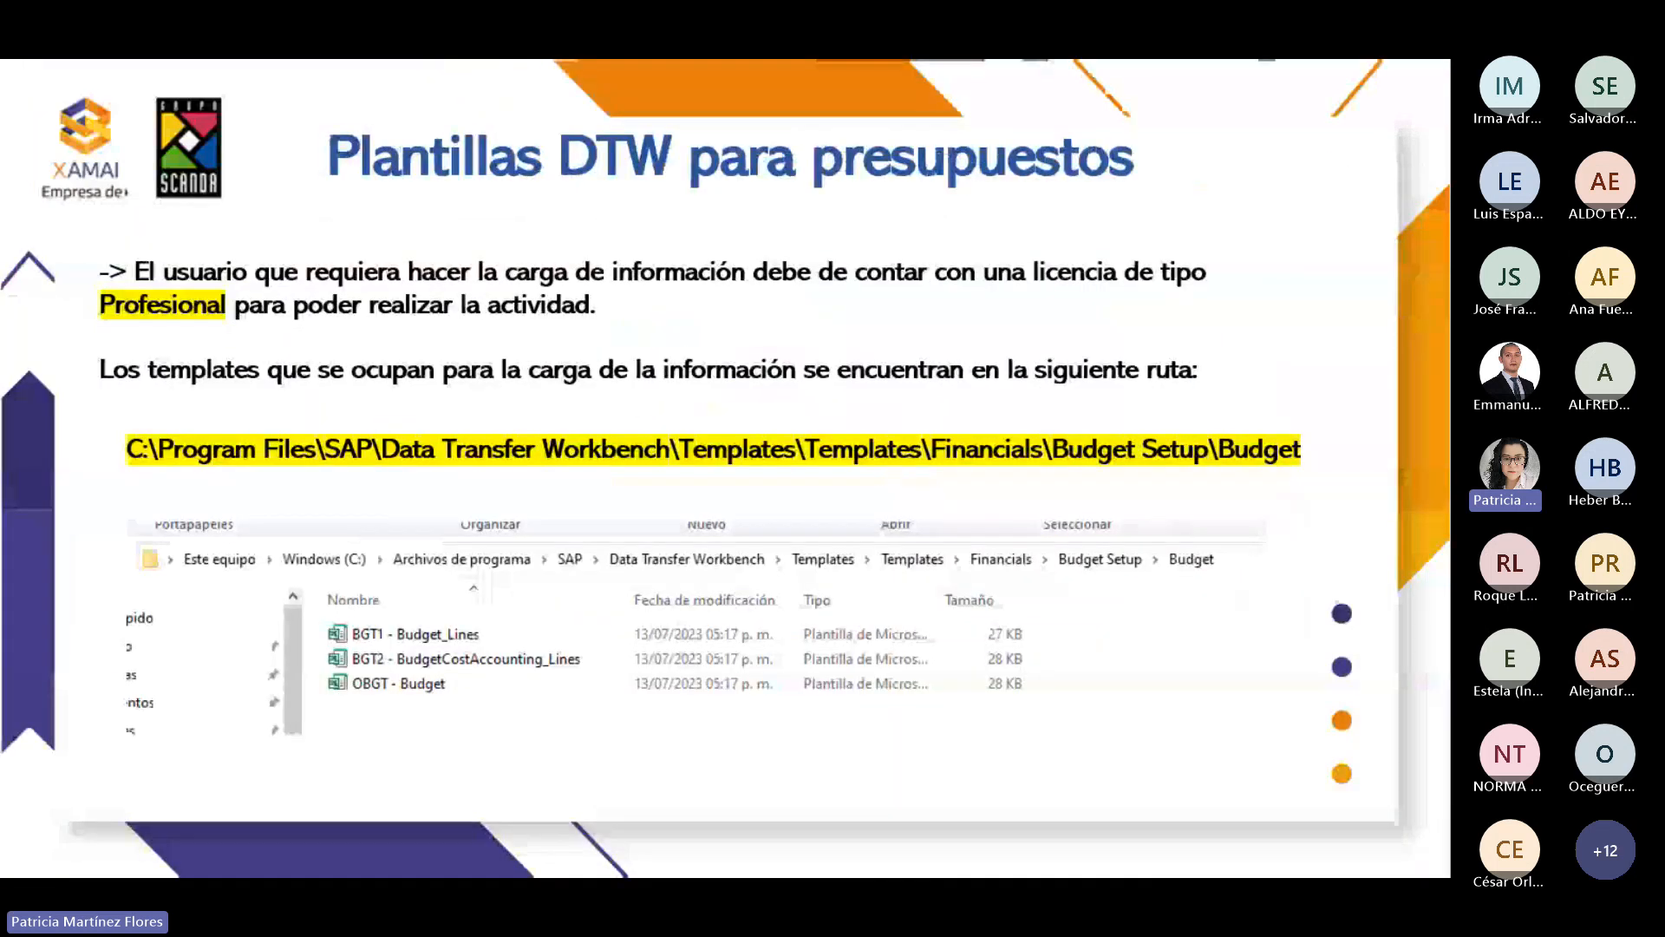
key("Right")
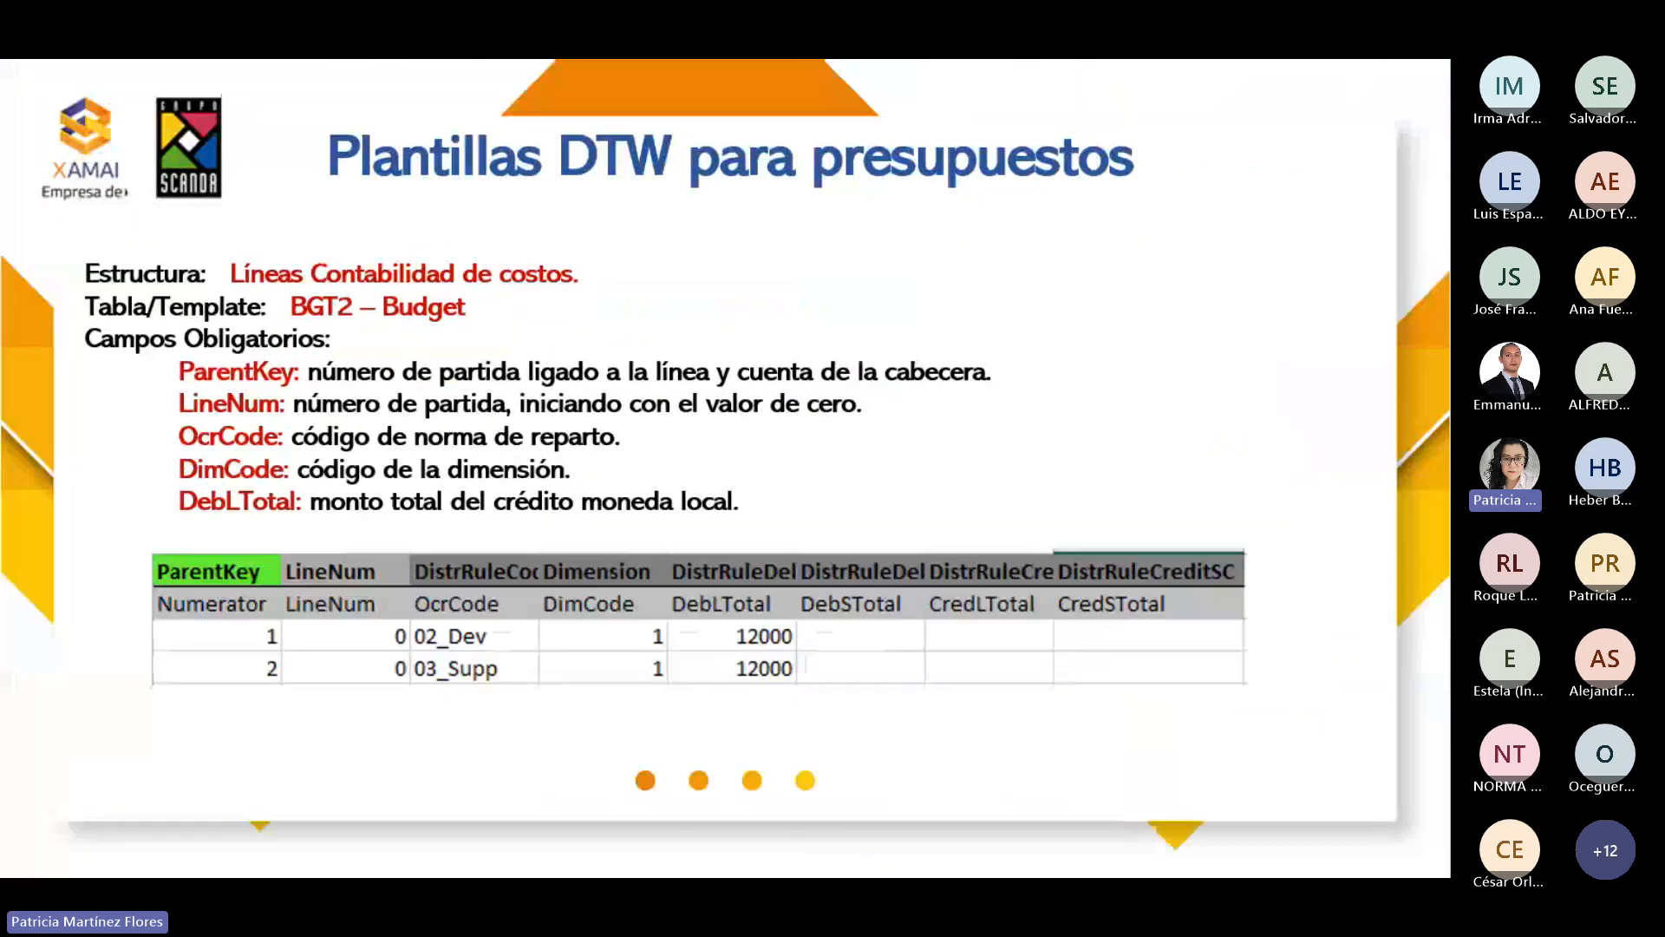